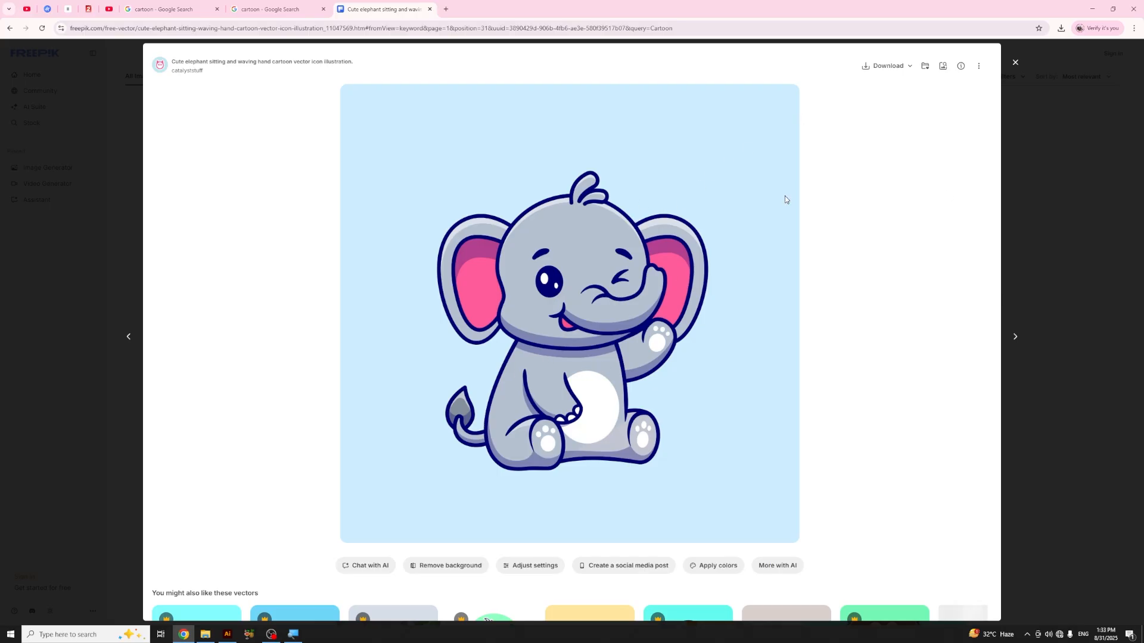
{"action": "left_click", "coordinate": [149, 9]}
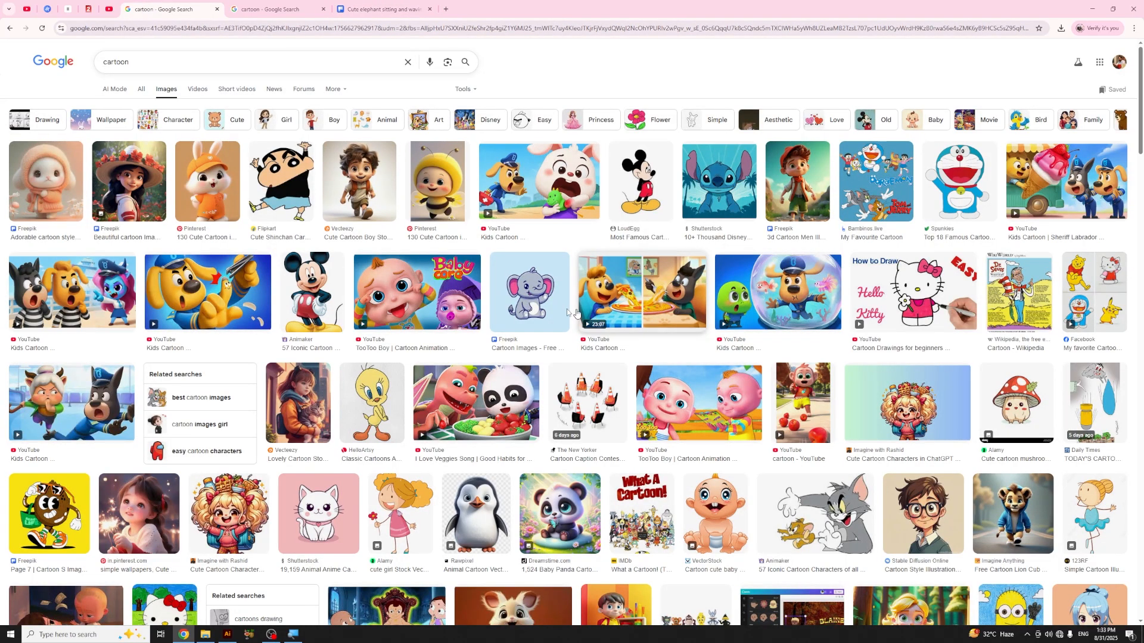
{"action": "left_click", "coordinate": [280, 9]}
{"action": "left_click", "coordinate": [392, 8]}
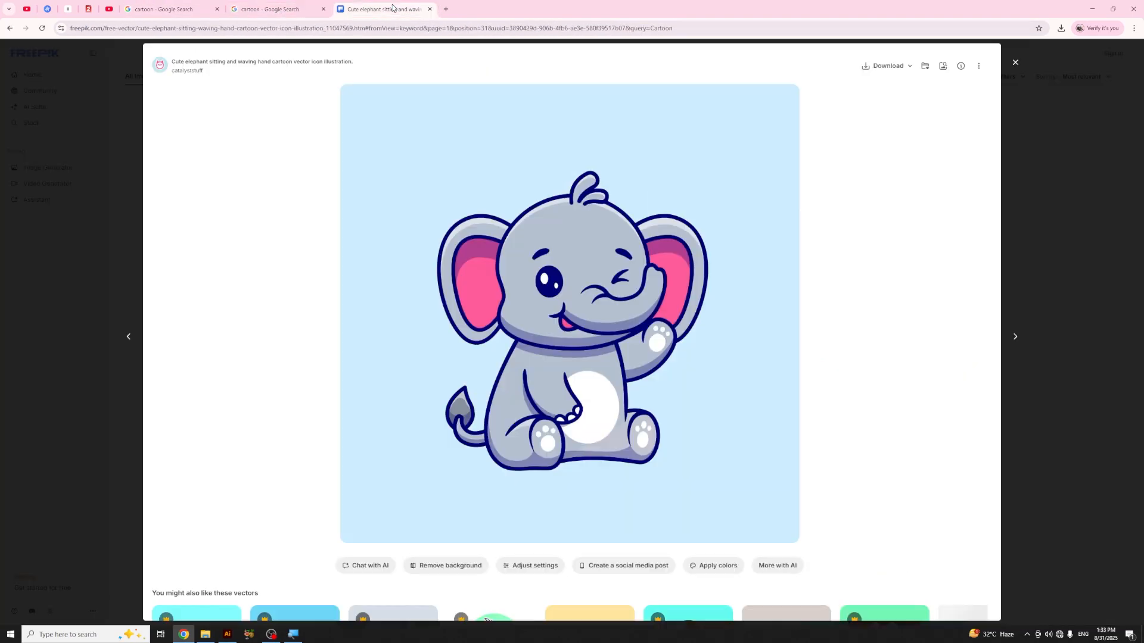
Step: Download the waving elephant illustration as a JPG file
{"action": "left_click", "coordinate": [910, 66]}
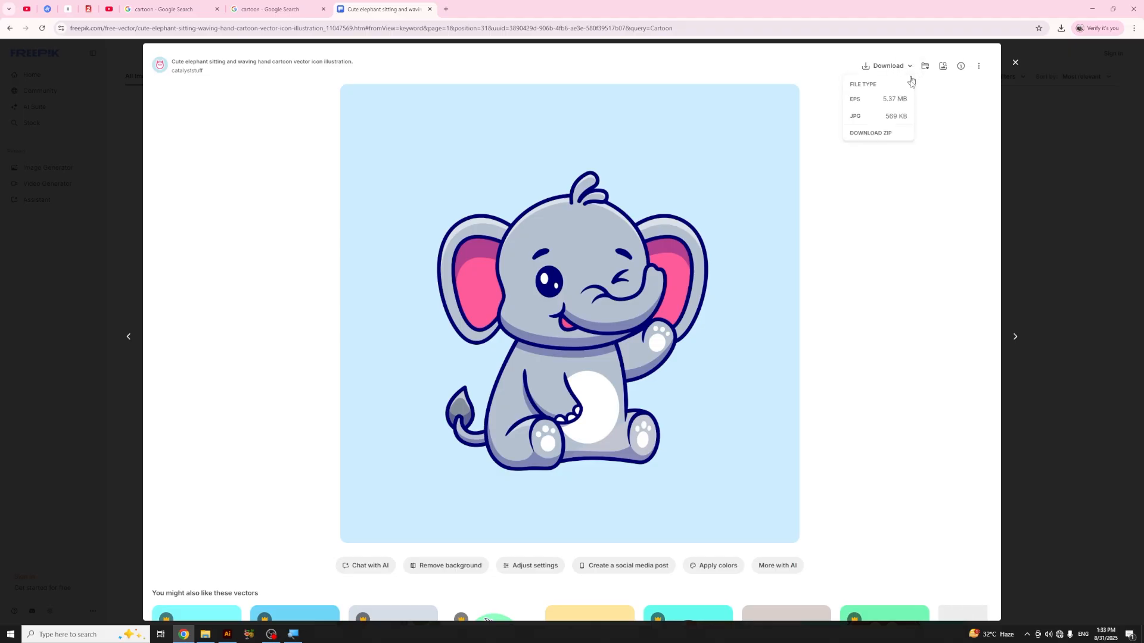
{"action": "left_click", "coordinate": [866, 123]}
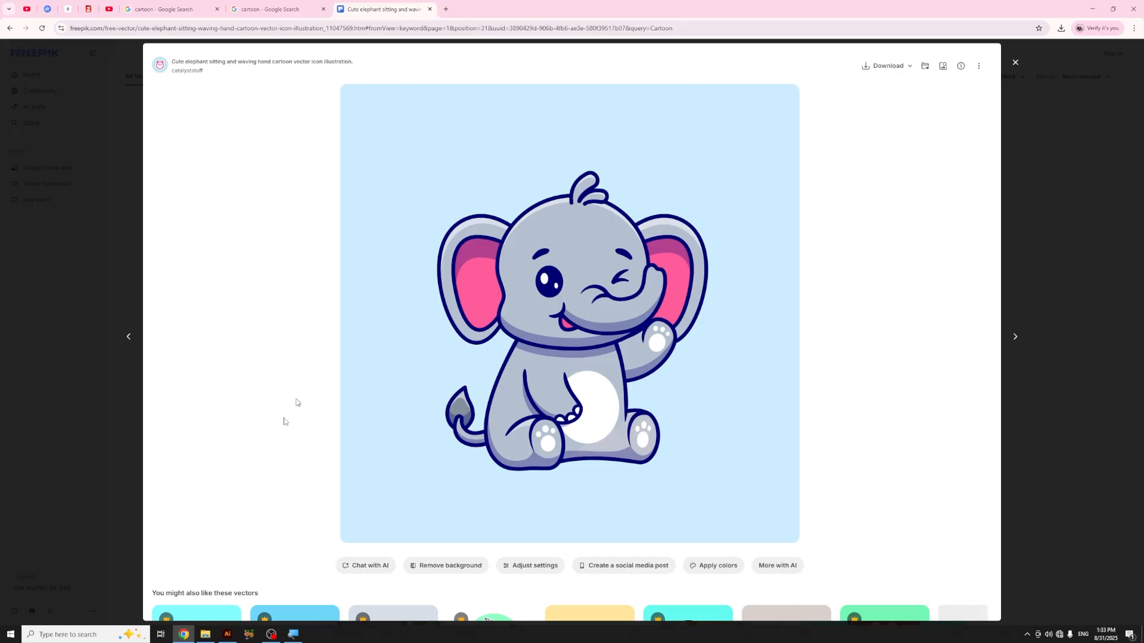
Step: Locate the downloaded elephant image in the Downloads folder and switch to Illustrator
{"action": "left_click", "coordinate": [205, 634]}
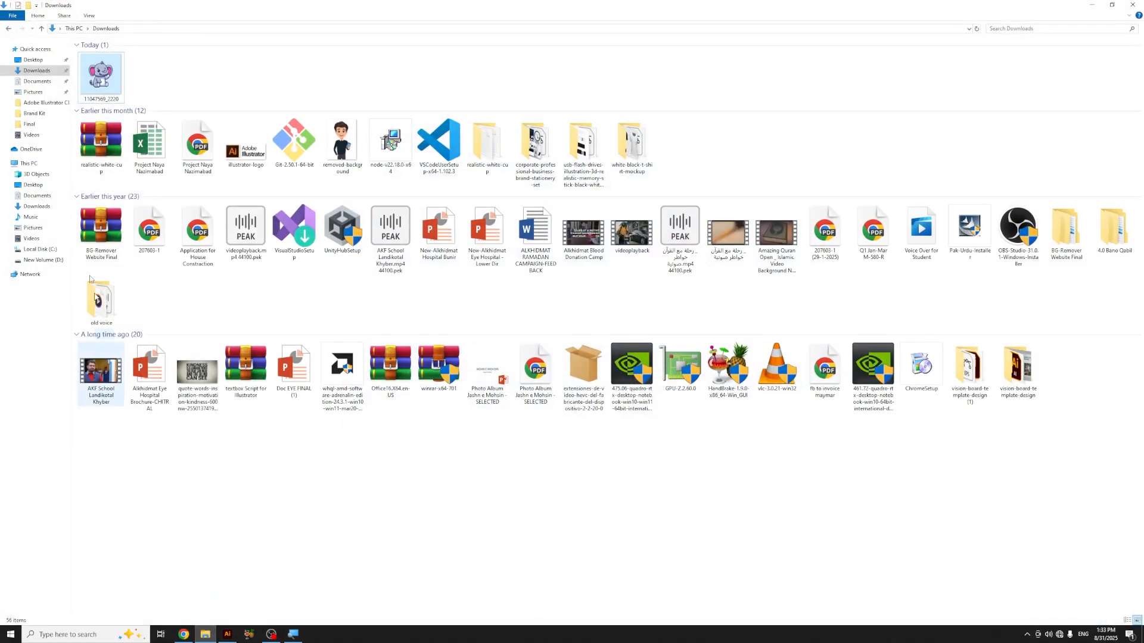
{"action": "left_click", "coordinate": [103, 67]}
{"action": "left_click_drag", "start_coordinate": [102, 85], "coordinate": [230, 638]}
Step: Create a new landscape A3 document, 16.5354 by 11.6929 in, in CMYK colour mode
{"action": "left_click", "coordinate": [172, 386]}
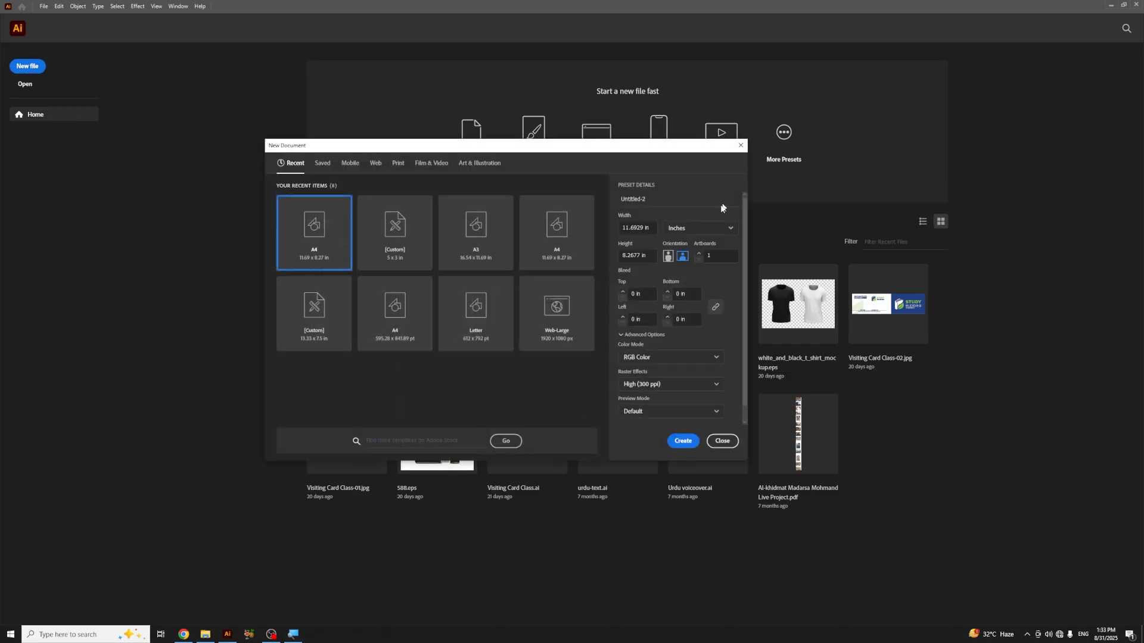
{"action": "left_click", "coordinate": [488, 235]}
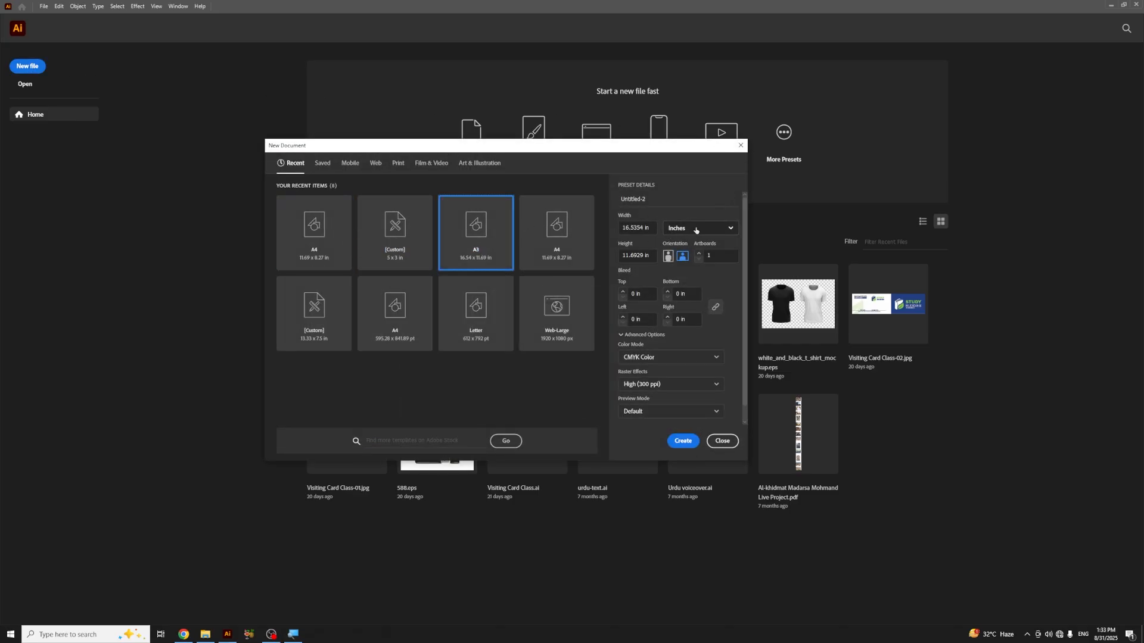
{"action": "left_click", "coordinate": [683, 442]}
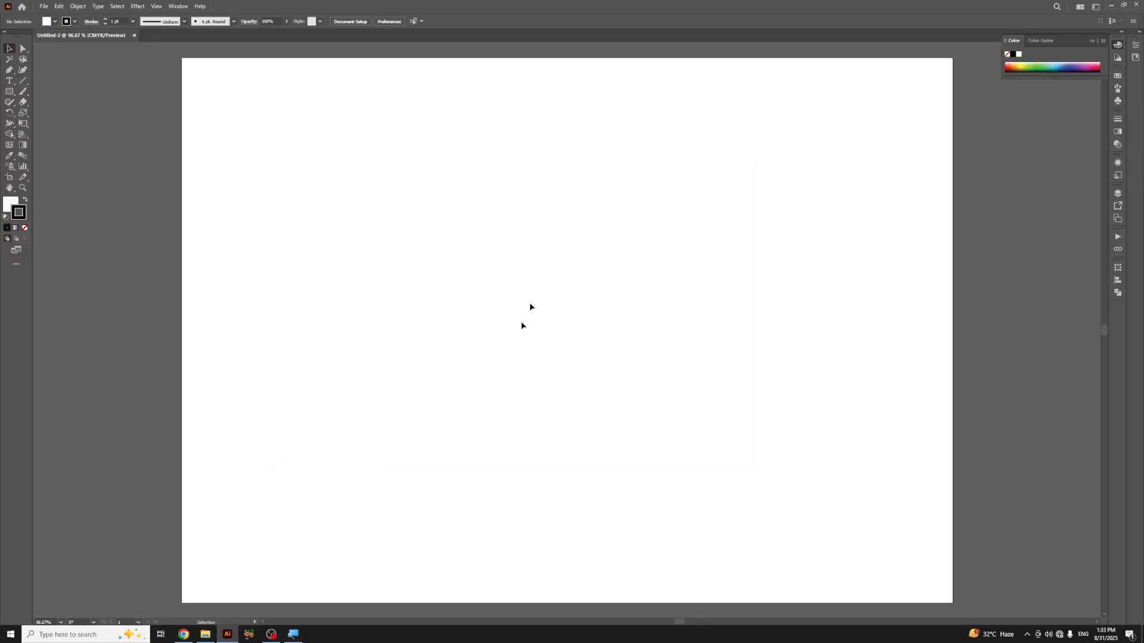
Step: Place the elephant image 11047569_2220 from the Downloads folder onto the artboard
{"action": "left_click", "coordinate": [204, 634]}
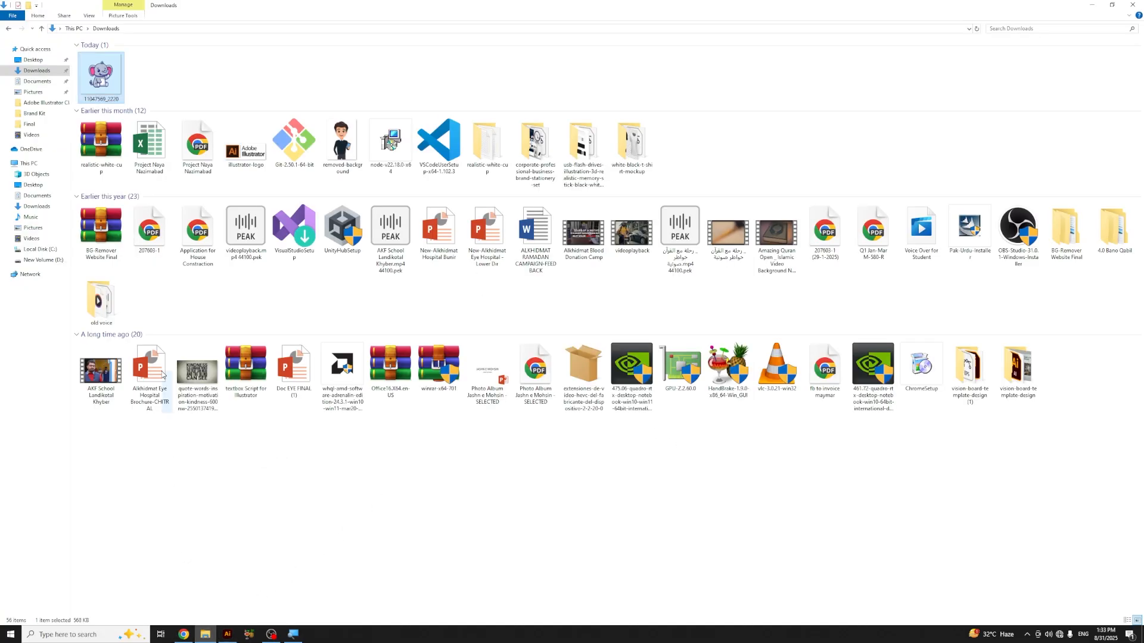
{"action": "left_click_drag", "start_coordinate": [95, 80], "coordinate": [539, 350]}
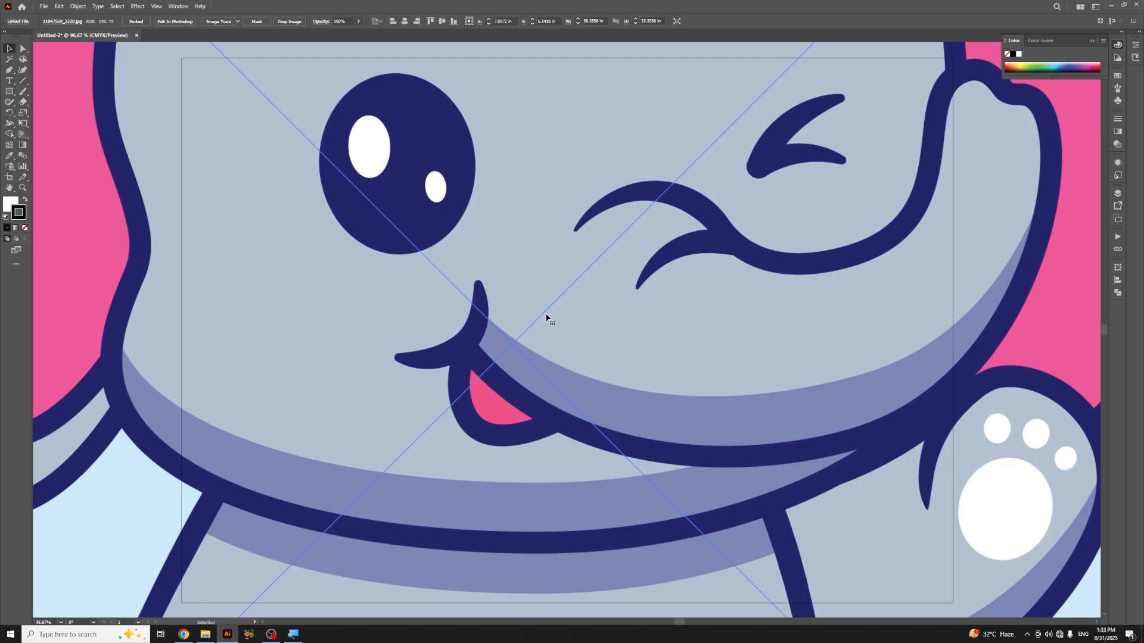
Step: Scale the placed elephant image proportionally to about 11.12 in square and centre it vertically on the artboard at about X 7.63 in
{"action": "key", "text": "ctrl+minus"}
{"action": "key", "text": "ctrl+minus"}
{"action": "key", "text": "ctrl+minus"}
{"action": "key", "text": "ctrl+minus"}
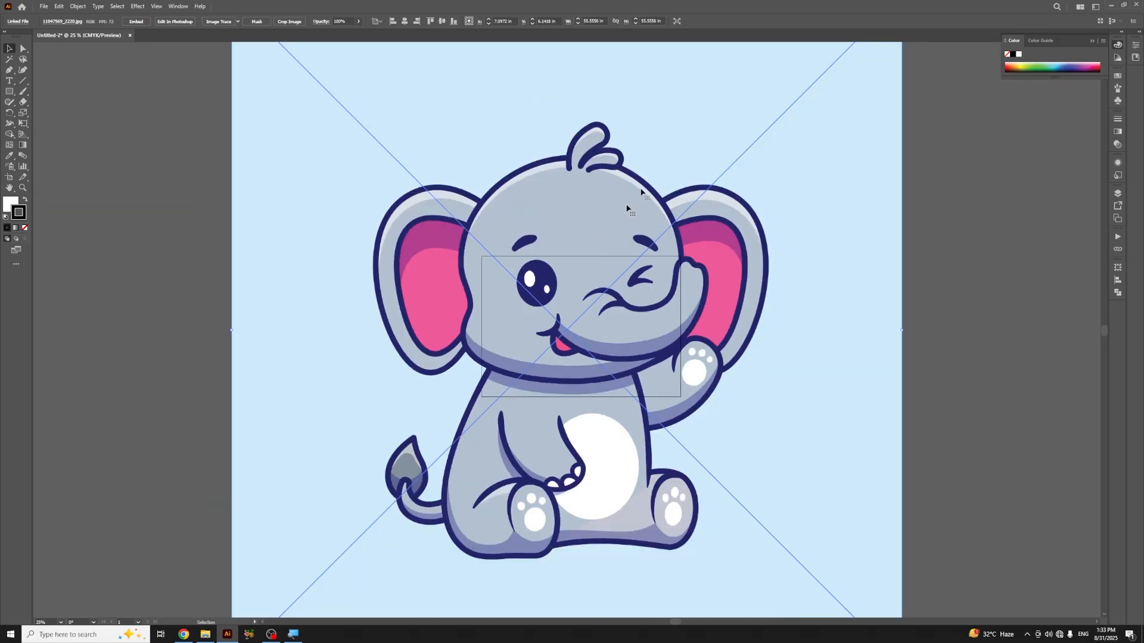
{"action": "key", "text": "ctrl+minus"}
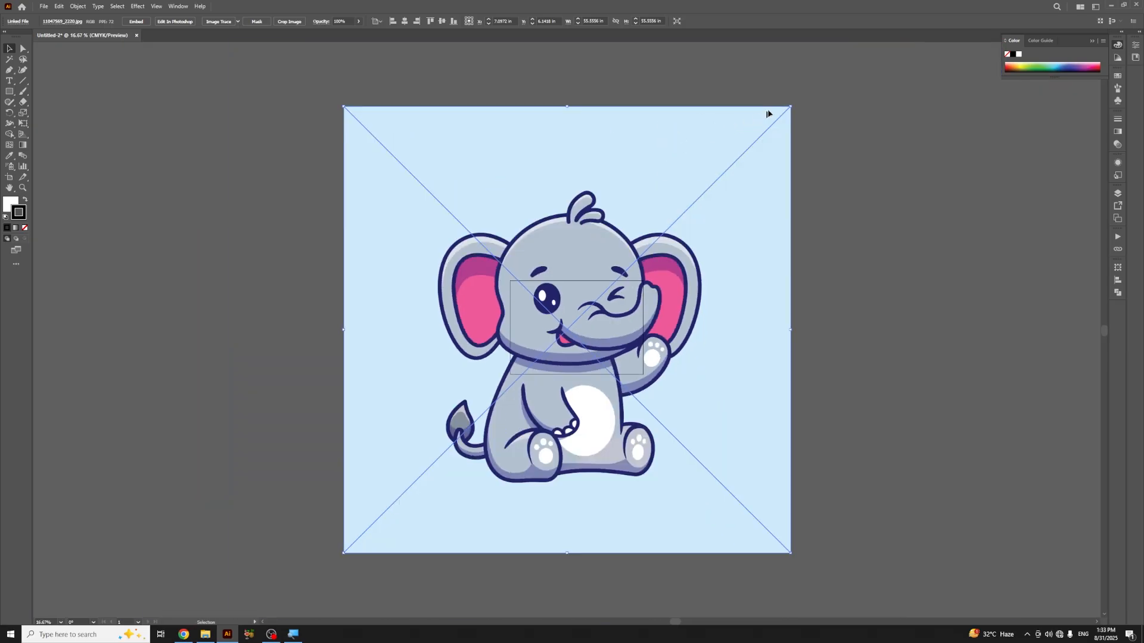
{"action": "left_click_drag", "start_coordinate": [789, 103], "coordinate": [637, 295]}
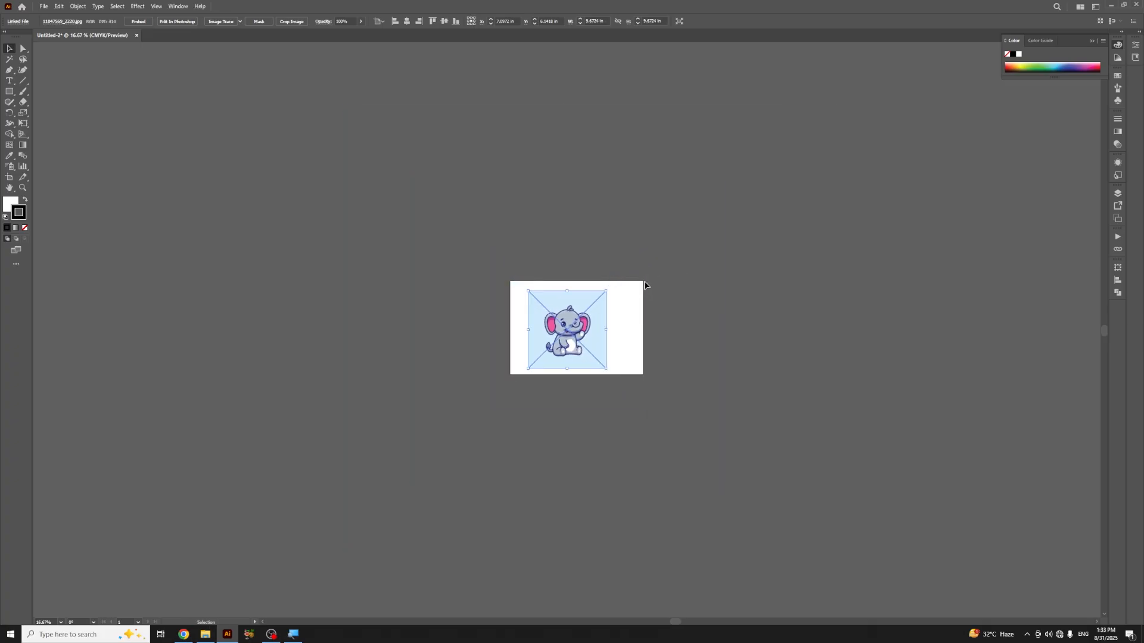
{"action": "key", "text": "ctrl+plus"}
{"action": "key", "text": "ctrl+plus"}
{"action": "key", "text": "ctrl+plus"}
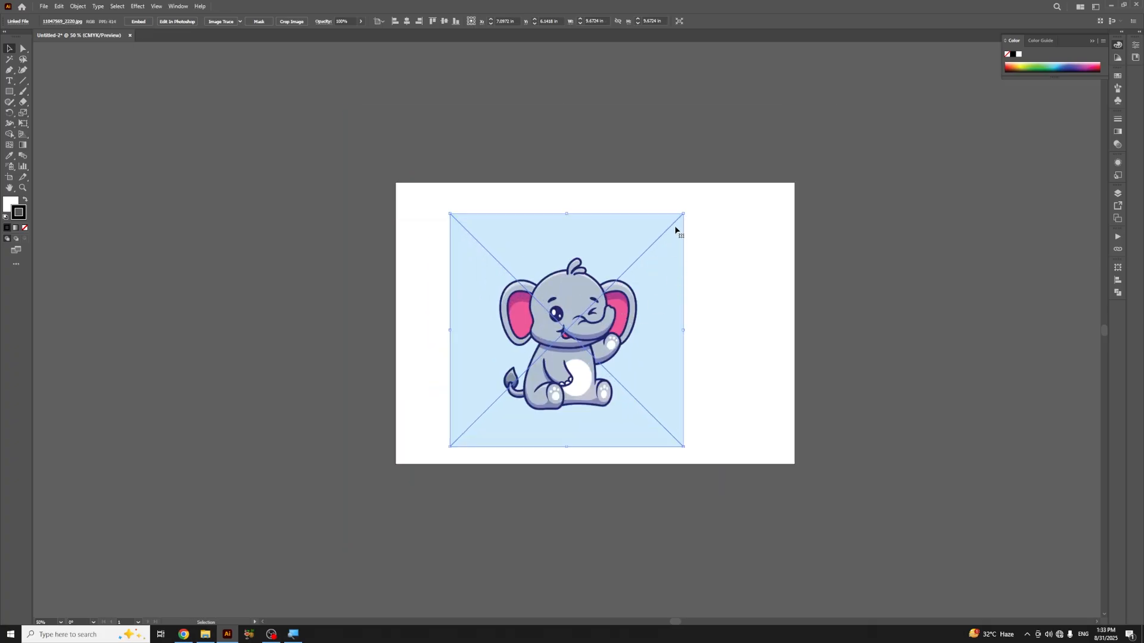
{"action": "left_click_drag", "start_coordinate": [684, 213], "coordinate": [701, 196]}
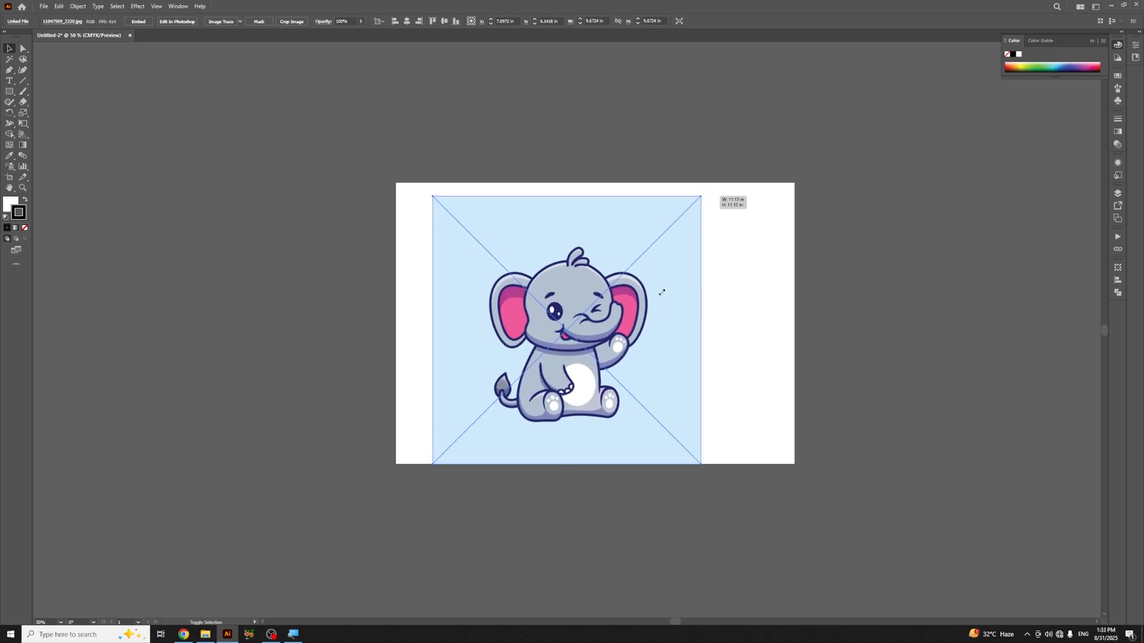
{"action": "left_click_drag", "start_coordinate": [650, 308], "coordinate": [668, 299]}
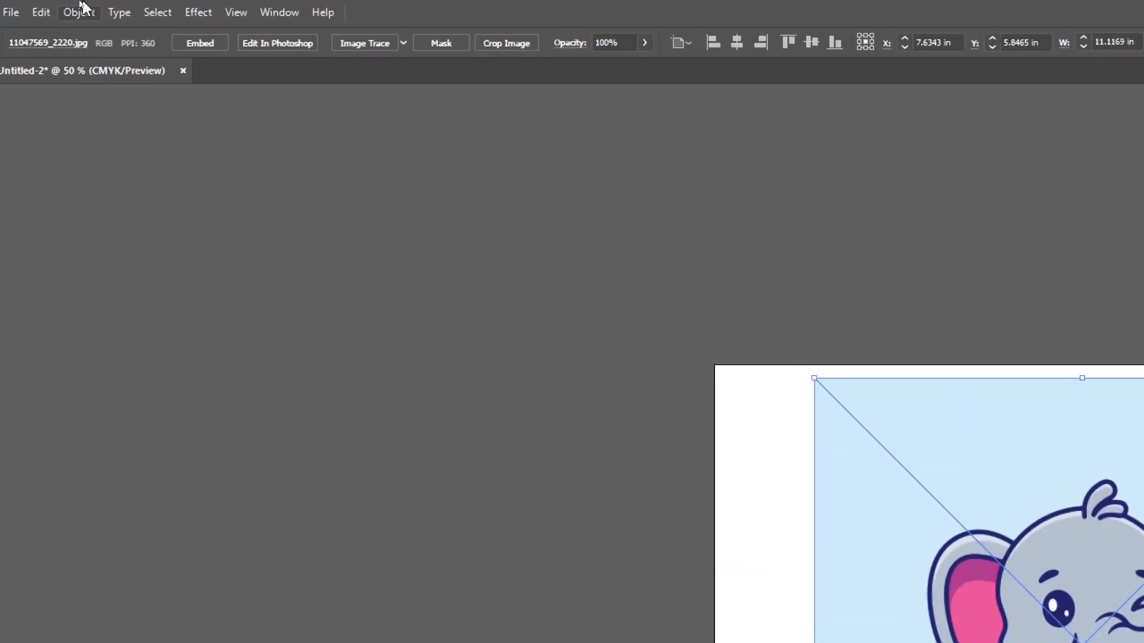
Step: Lock the selected elephant image so it serves as a fixed tracing template
{"action": "left_click", "coordinate": [79, 8]}
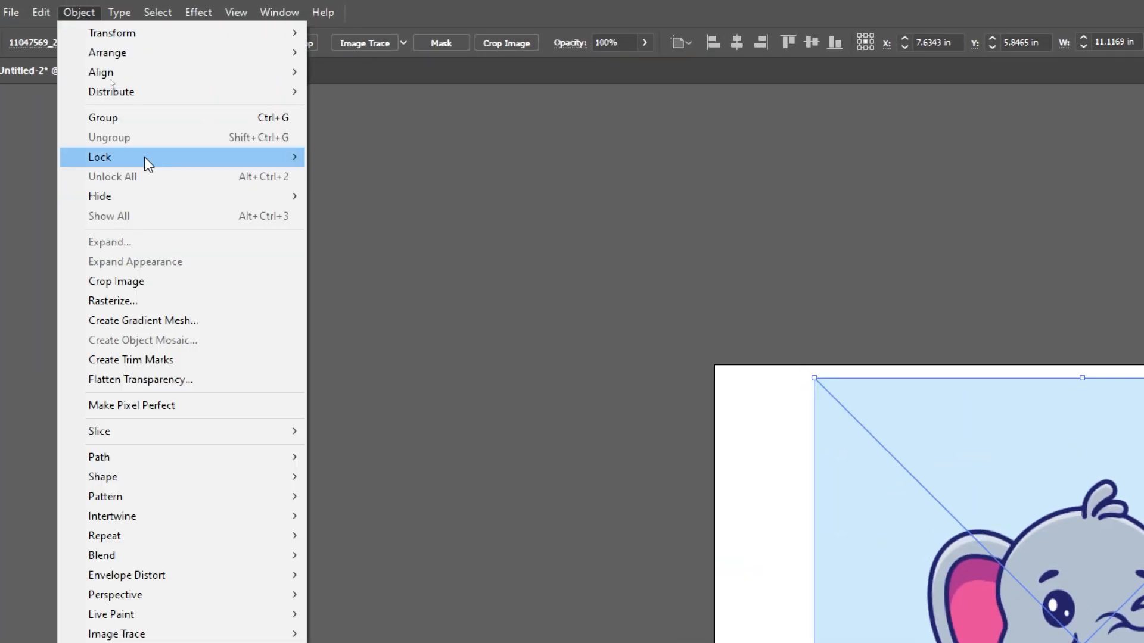
{"action": "mouse_move", "coordinate": [140, 160]}
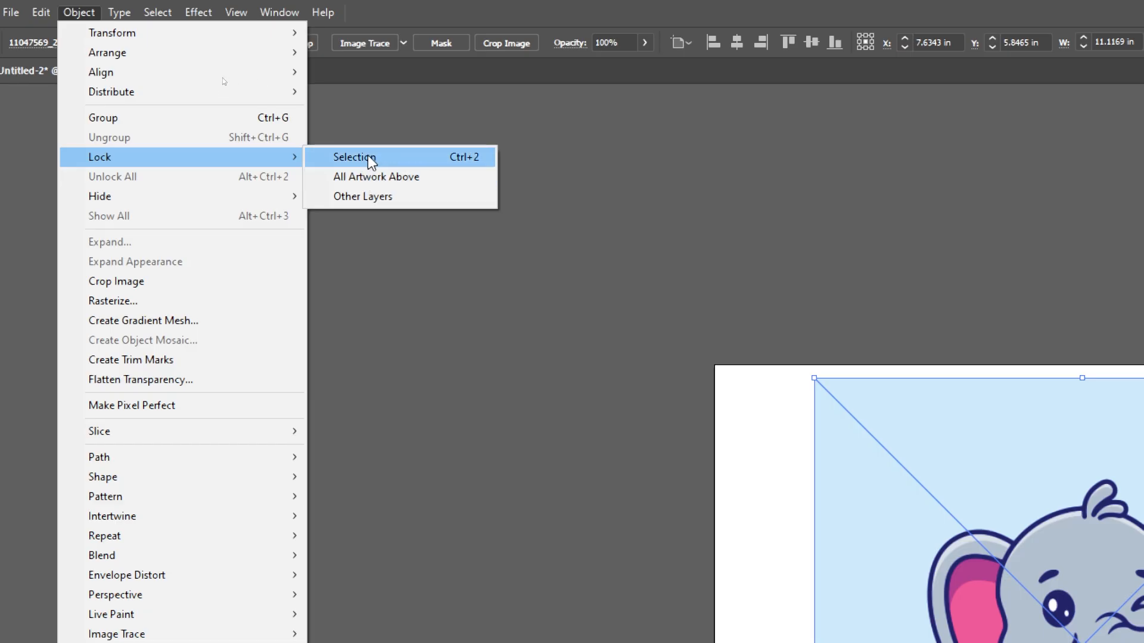
{"action": "left_click", "coordinate": [464, 170]}
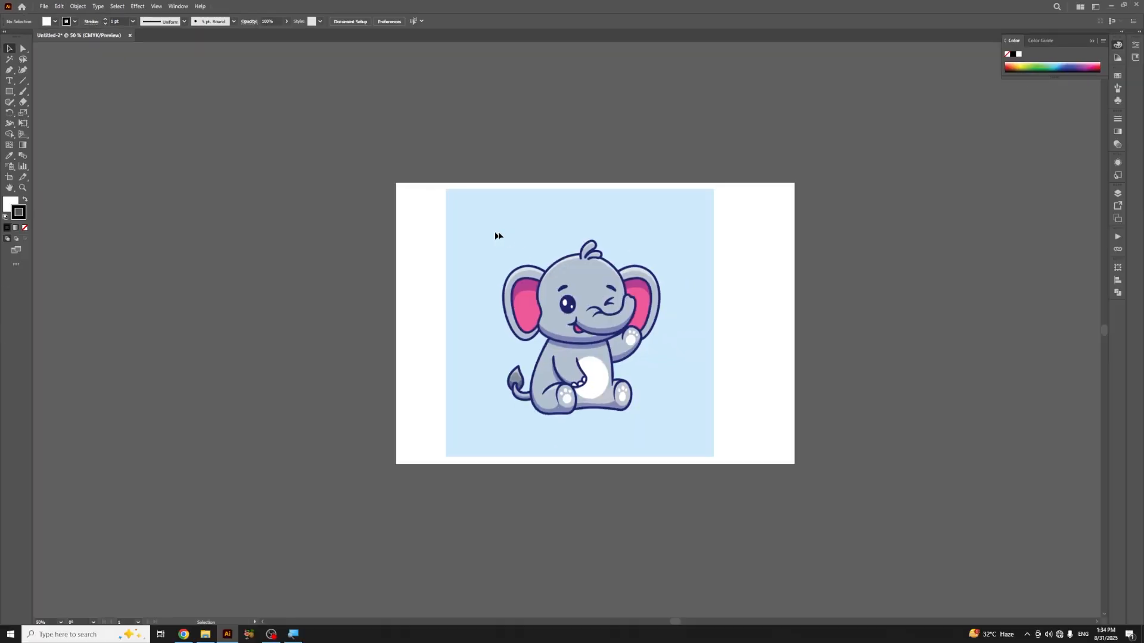
Step: Activate the Pen tool for tracing the elephant and set the fill to none
{"action": "key", "text": "ctrl+equal"}
{"action": "key", "text": "ctrl+equal"}
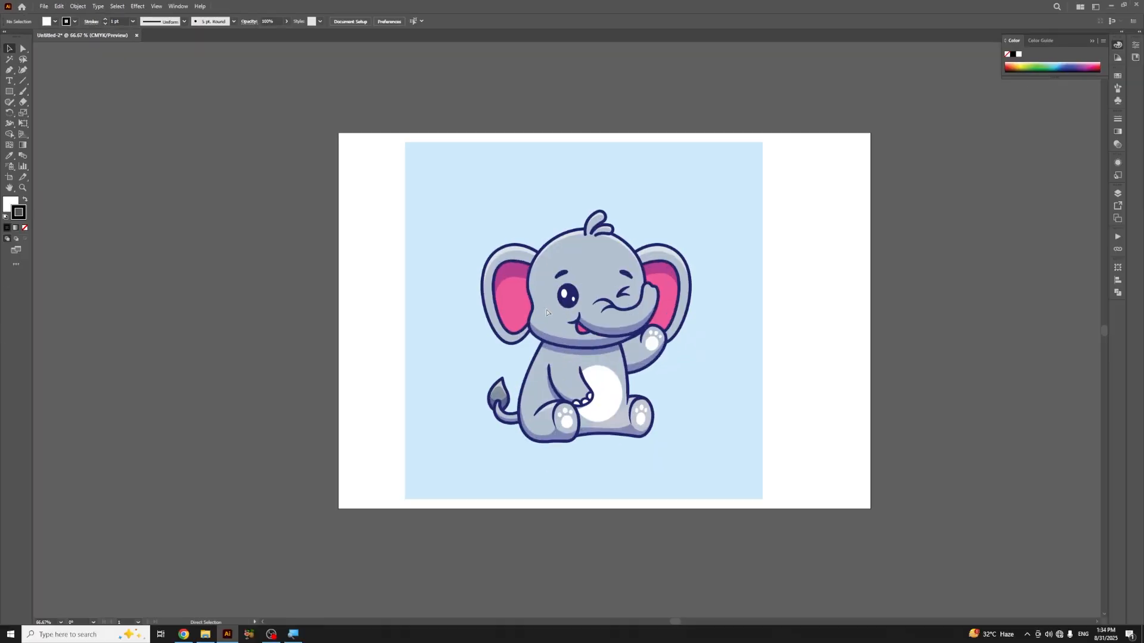
{"action": "key", "text": "ctrl+minus"}
{"action": "key", "text": "ctrl+equal"}
{"action": "key", "text": "ctrl+equal"}
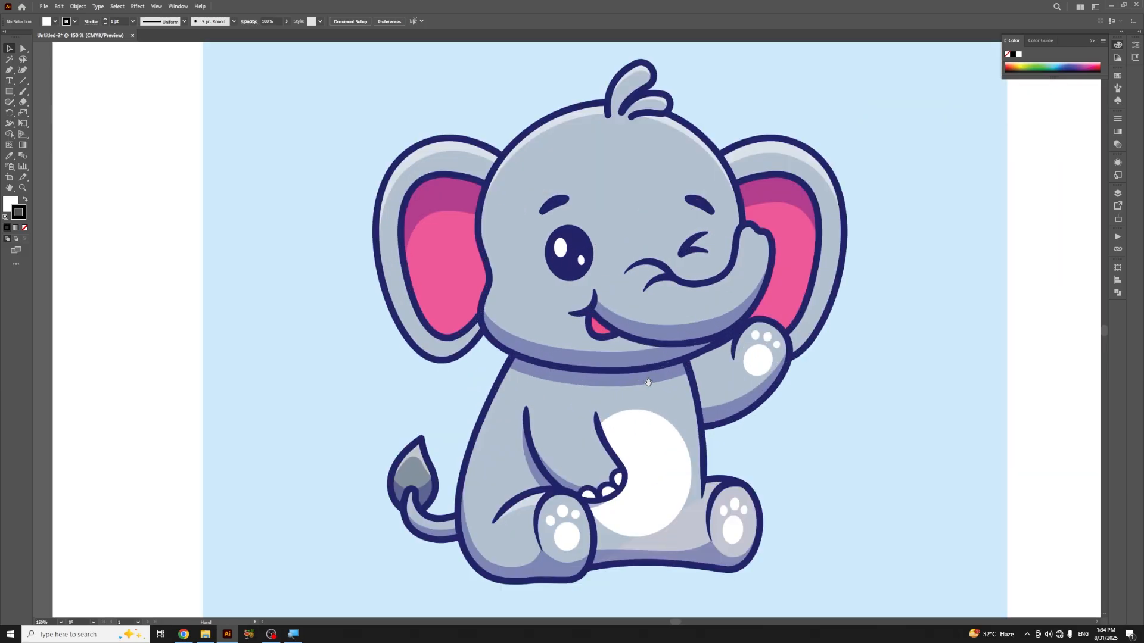
{"action": "scroll", "coordinate": [628, 302], "scroll_direction": "right", "scroll_amount": 2}
{"action": "left_click", "coordinate": [9, 71]}
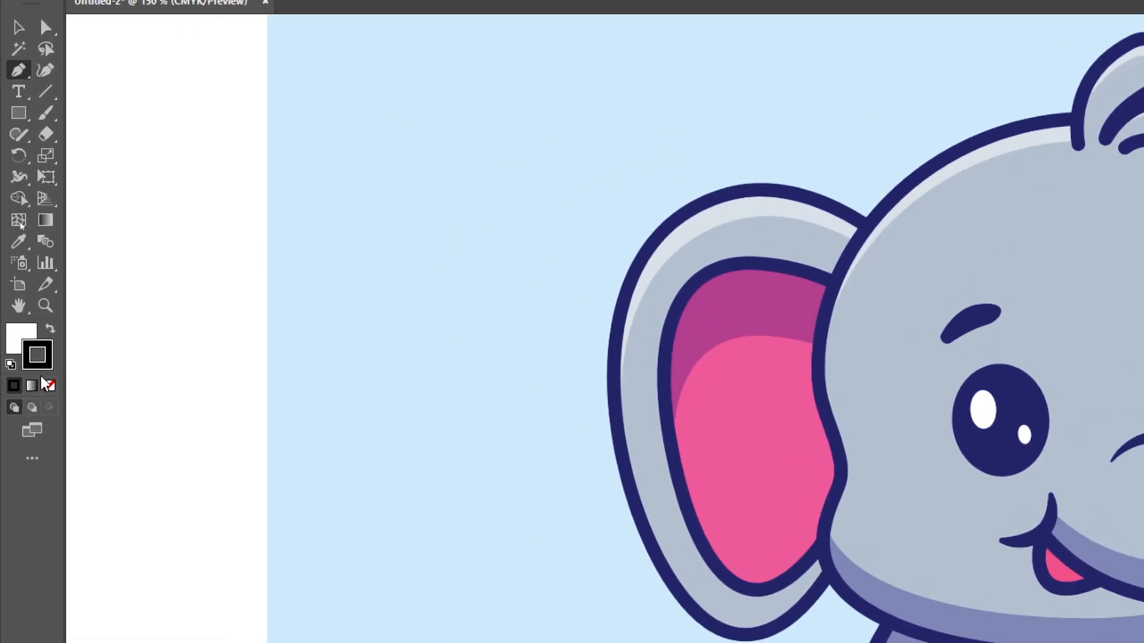
{"action": "left_click", "coordinate": [25, 335]}
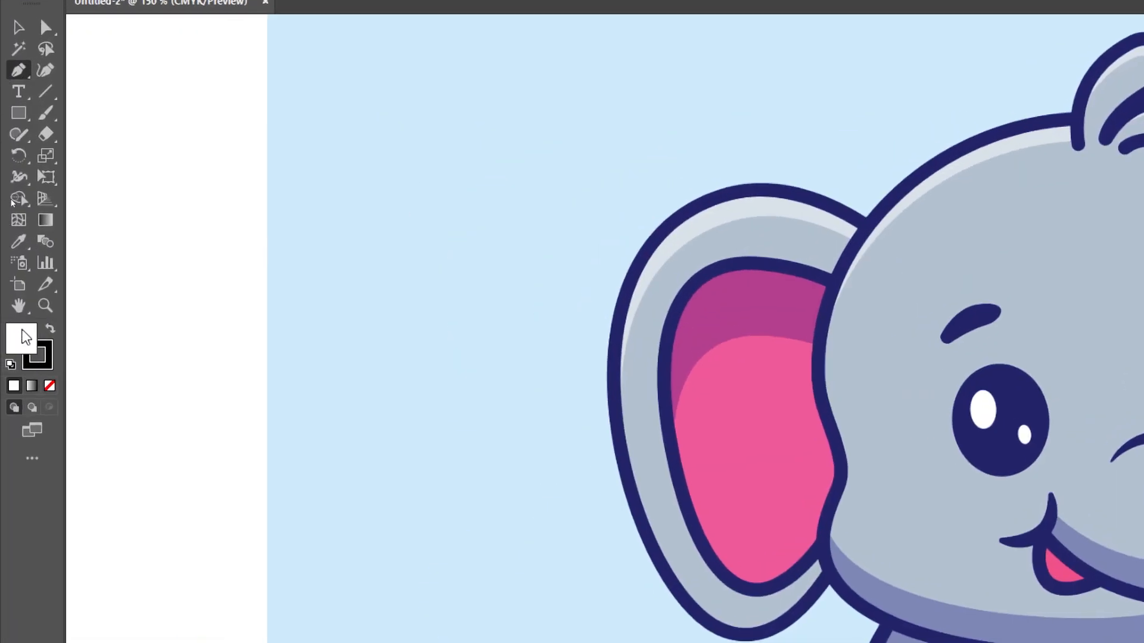
{"action": "left_click", "coordinate": [49, 386]}
Step: Set the stroke colour to the bright pinkish red F21454
{"action": "left_click", "coordinate": [45, 366]}
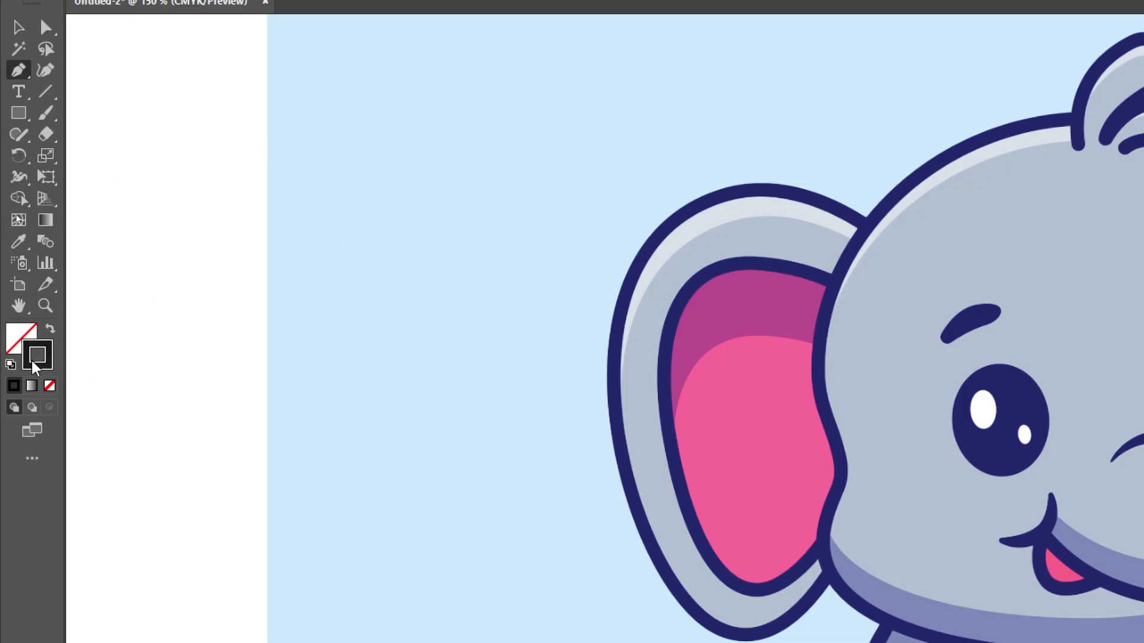
{"action": "double_click", "coordinate": [25, 351]}
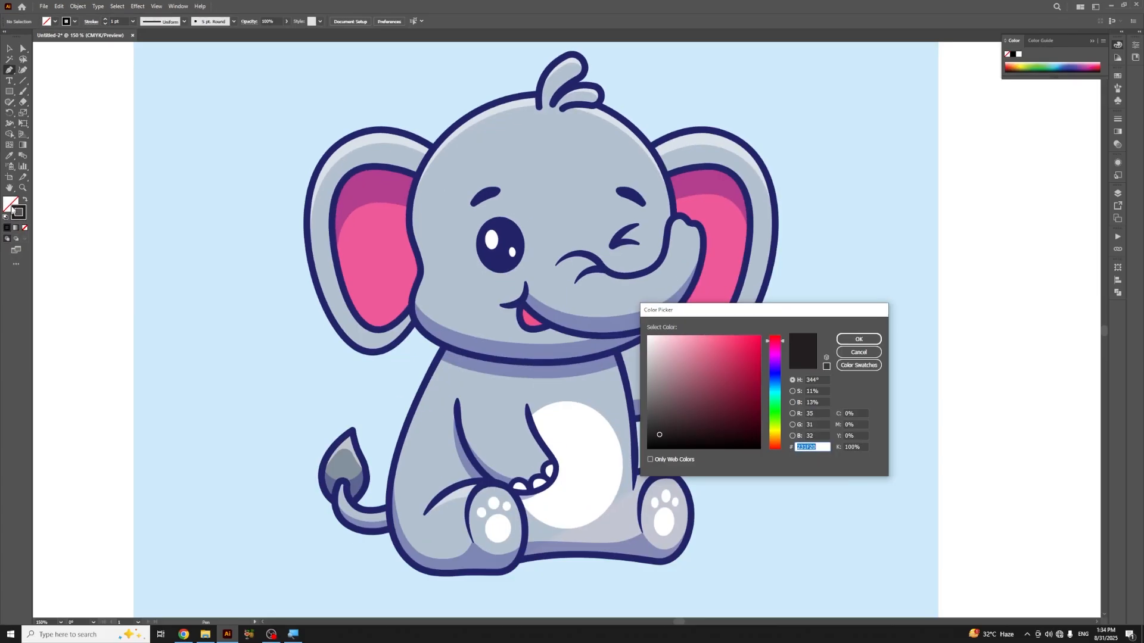
{"action": "left_click", "coordinate": [753, 340]}
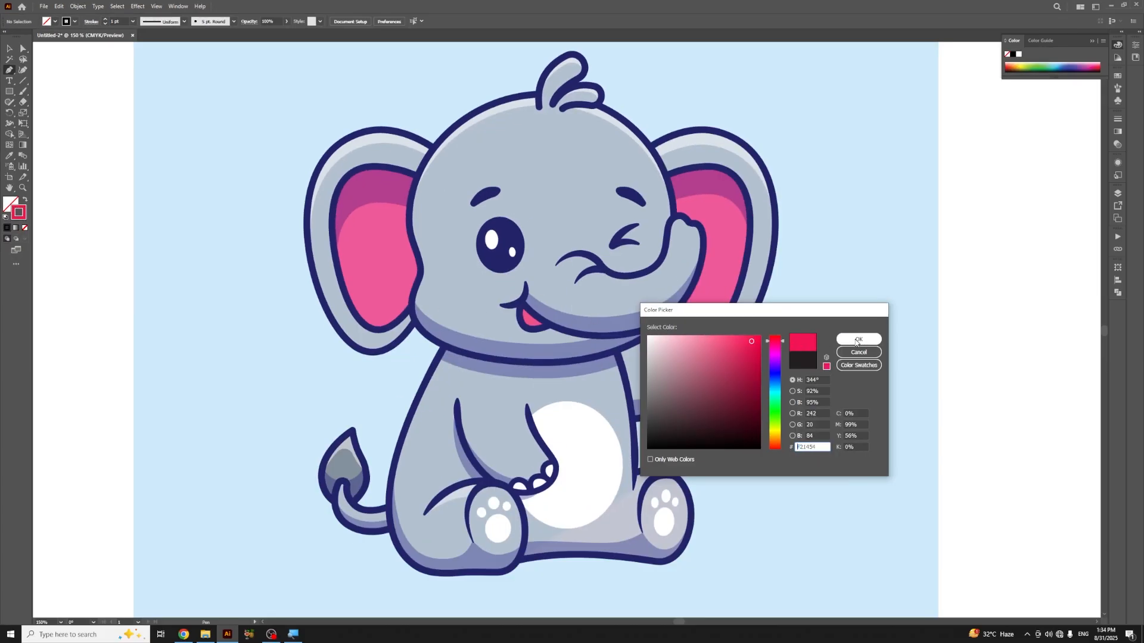
{"action": "left_click", "coordinate": [858, 339]}
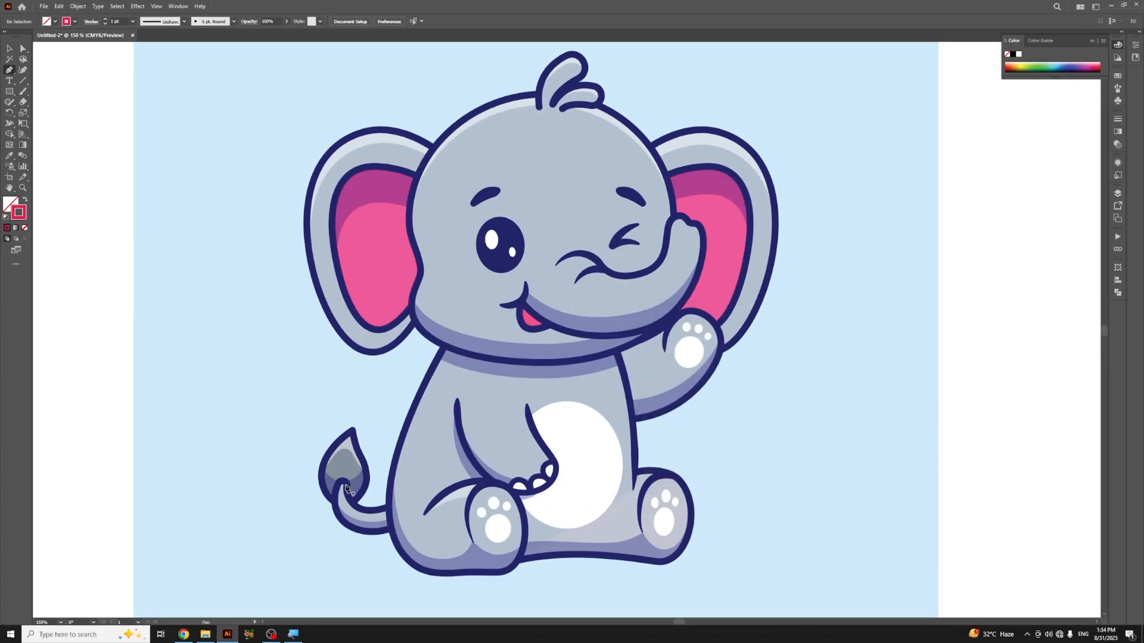
Step: Trace the outline of the elephant's tail tuft with the Pen tool as a closed curved path with a sharp tip, then deselect it
{"action": "key", "text": "ctrl+equal"}
{"action": "key", "text": "ctrl+equal"}
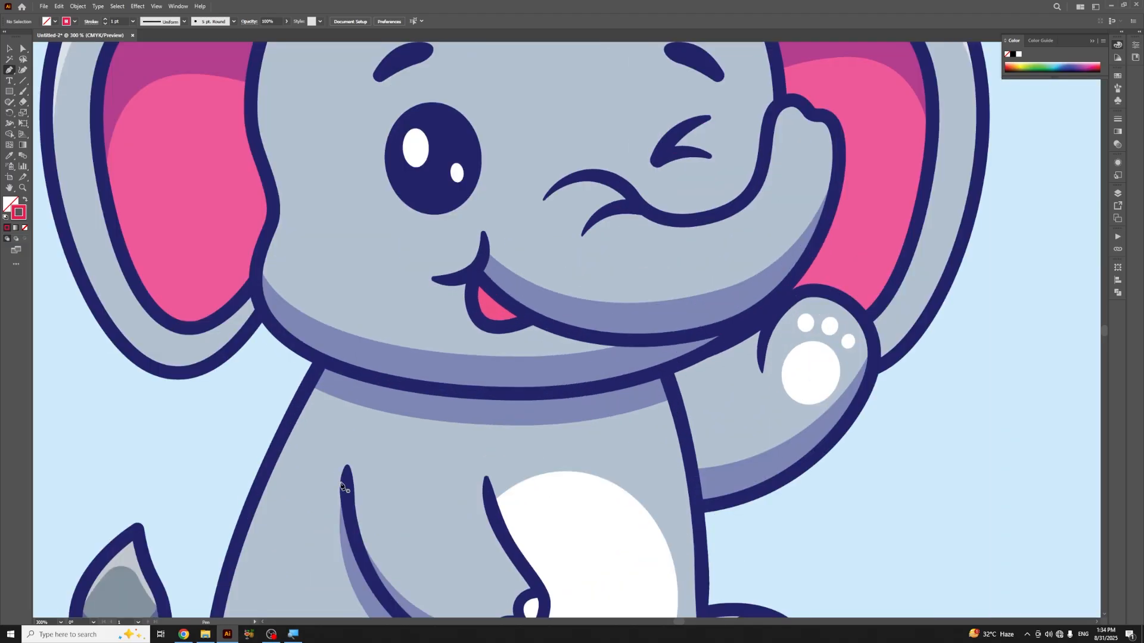
{"action": "left_click_drag", "start_coordinate": [286, 498], "coordinate": [492, 324]}
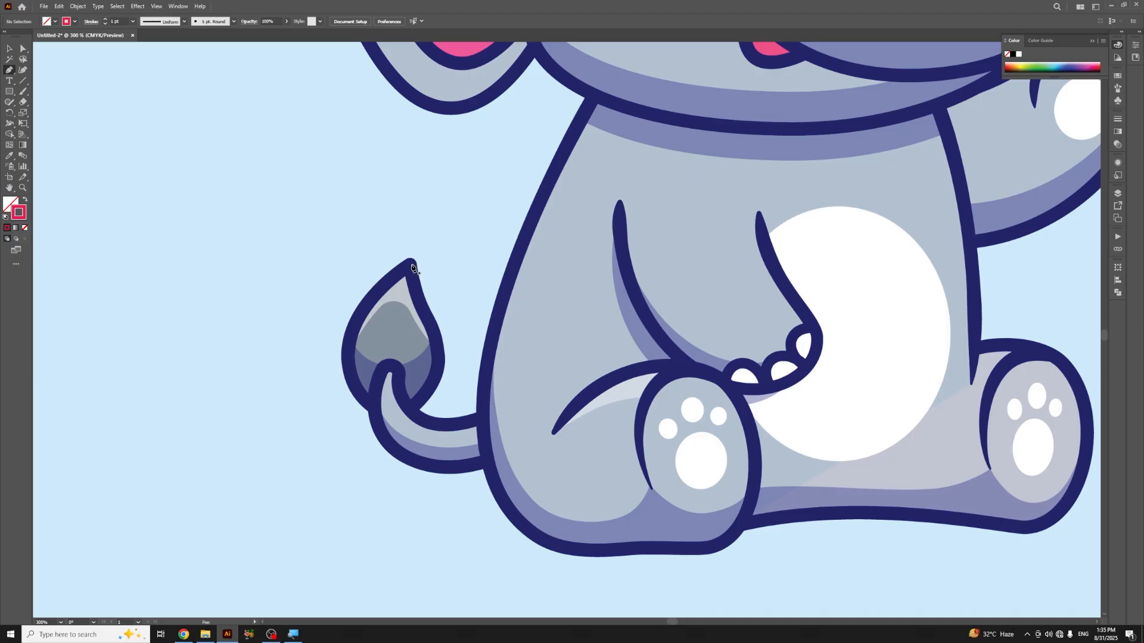
{"action": "left_click", "coordinate": [422, 398]}
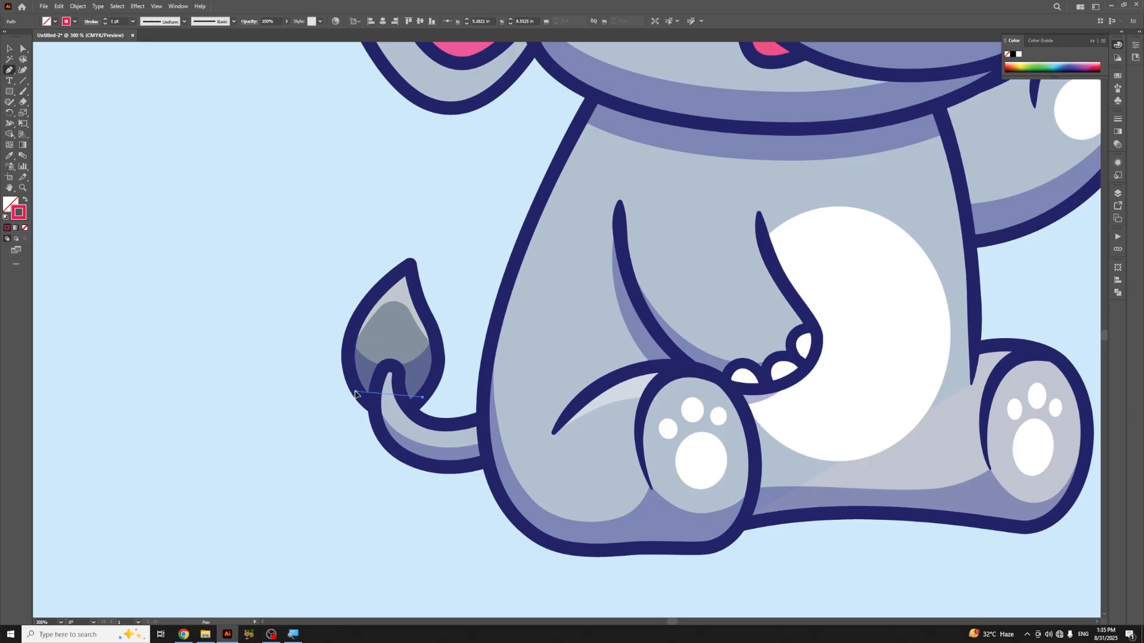
{"action": "left_click_drag", "start_coordinate": [355, 394], "coordinate": [346, 382]}
{"action": "left_click_drag", "start_coordinate": [347, 380], "coordinate": [389, 440]}
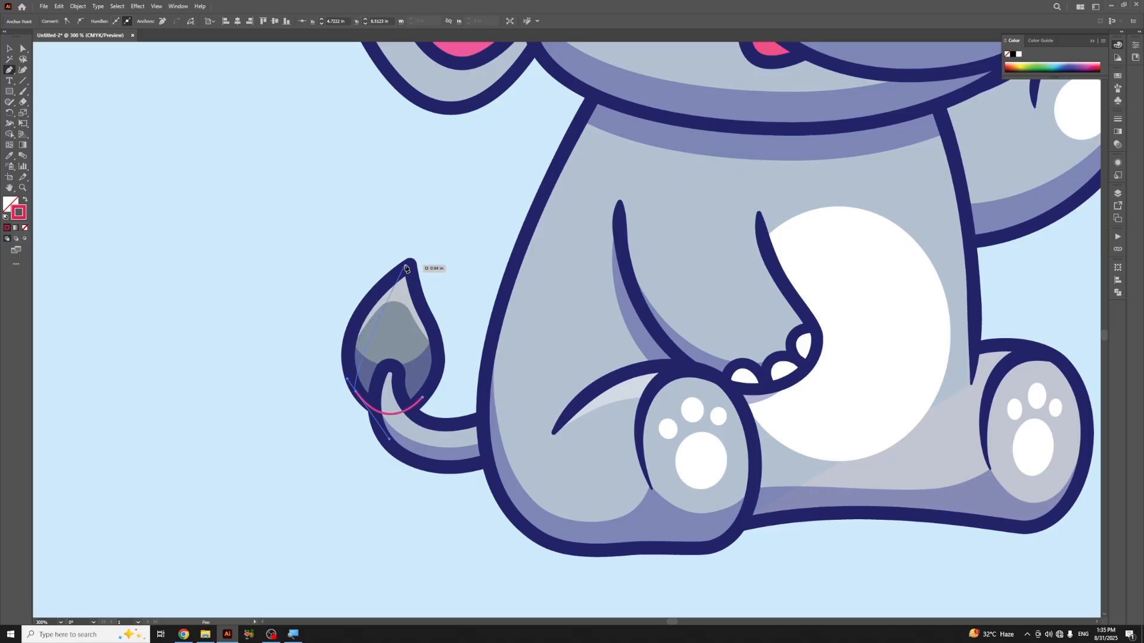
{"action": "left_click_drag", "start_coordinate": [406, 269], "coordinate": [416, 258]}
{"action": "left_click_drag", "start_coordinate": [394, 282], "coordinate": [331, 322]}
{"action": "left_click", "coordinate": [405, 268]}
{"action": "left_click_drag", "start_coordinate": [406, 269], "coordinate": [441, 336]}
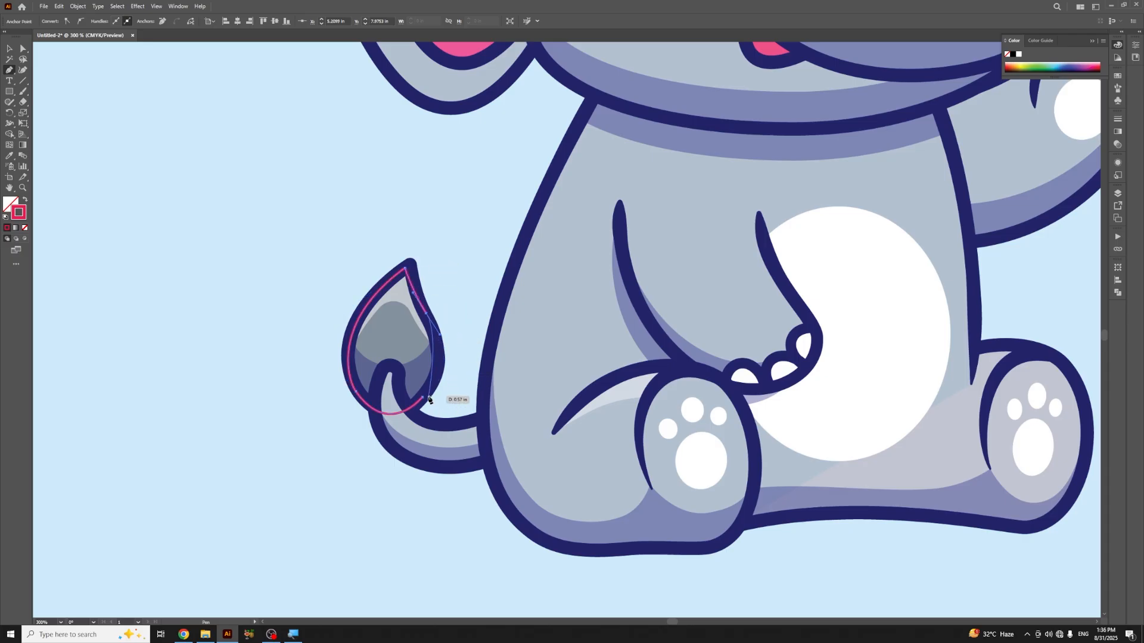
{"action": "left_click_drag", "start_coordinate": [422, 397], "coordinate": [398, 427]}
{"action": "key", "text": "v"}
{"action": "left_click", "coordinate": [459, 266]}
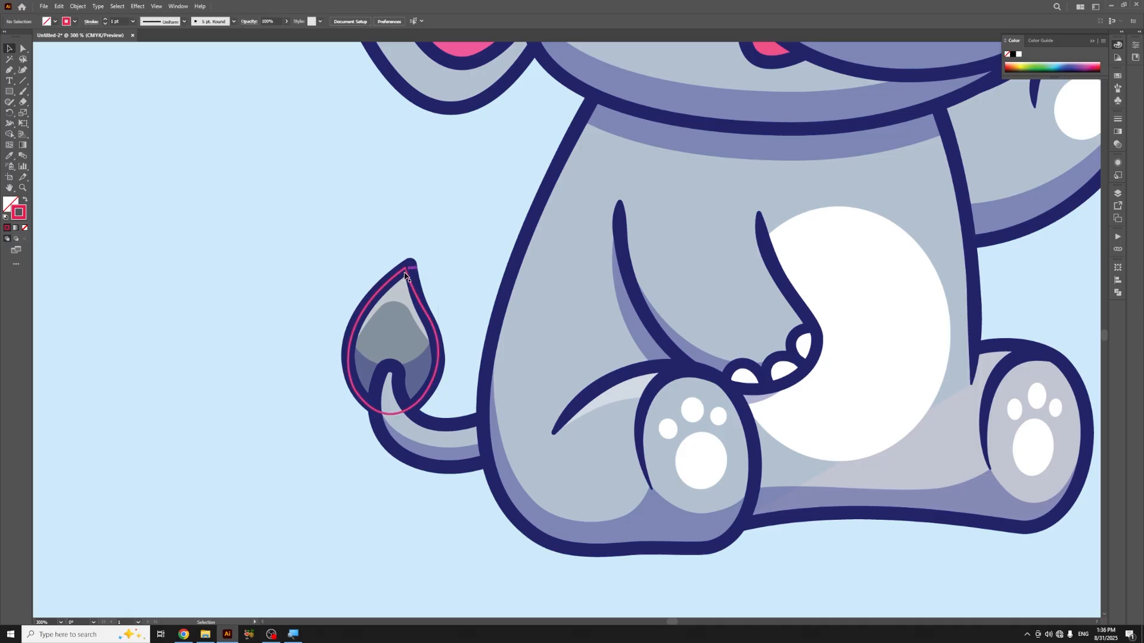
Step: Refine the tuft outline's pointed tip and right side by adjusting anchor points and curve handles to follow the dark contour
{"action": "key", "text": "a"}
{"action": "left_click_drag", "start_coordinate": [406, 273], "coordinate": [407, 272]}
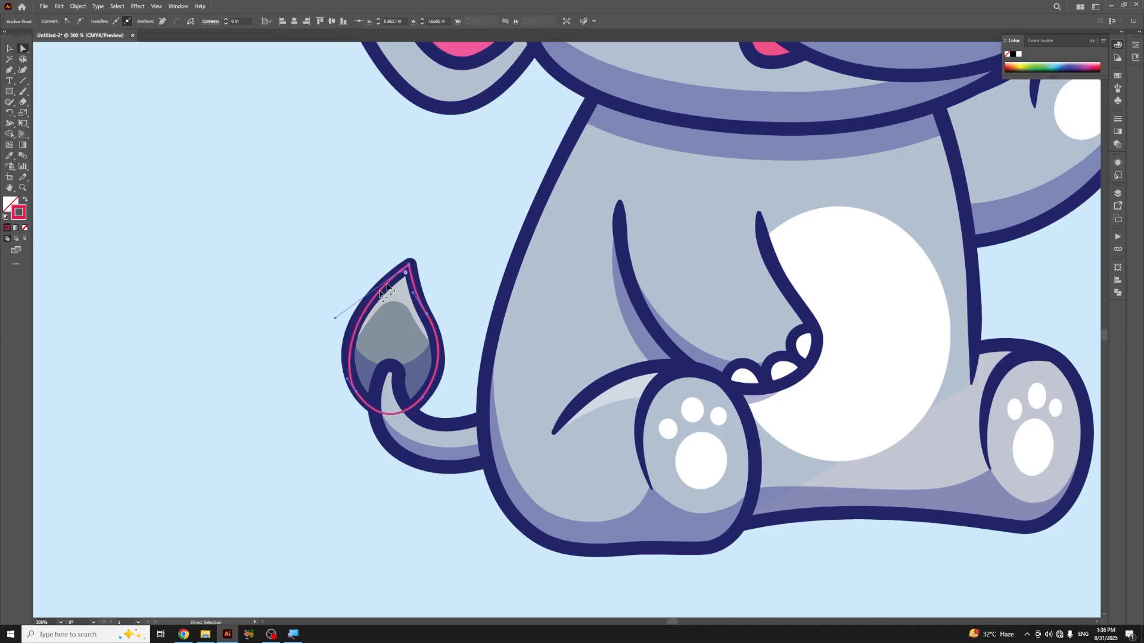
{"action": "left_click_drag", "start_coordinate": [335, 320], "coordinate": [331, 318]}
{"action": "left_click", "coordinate": [441, 322]}
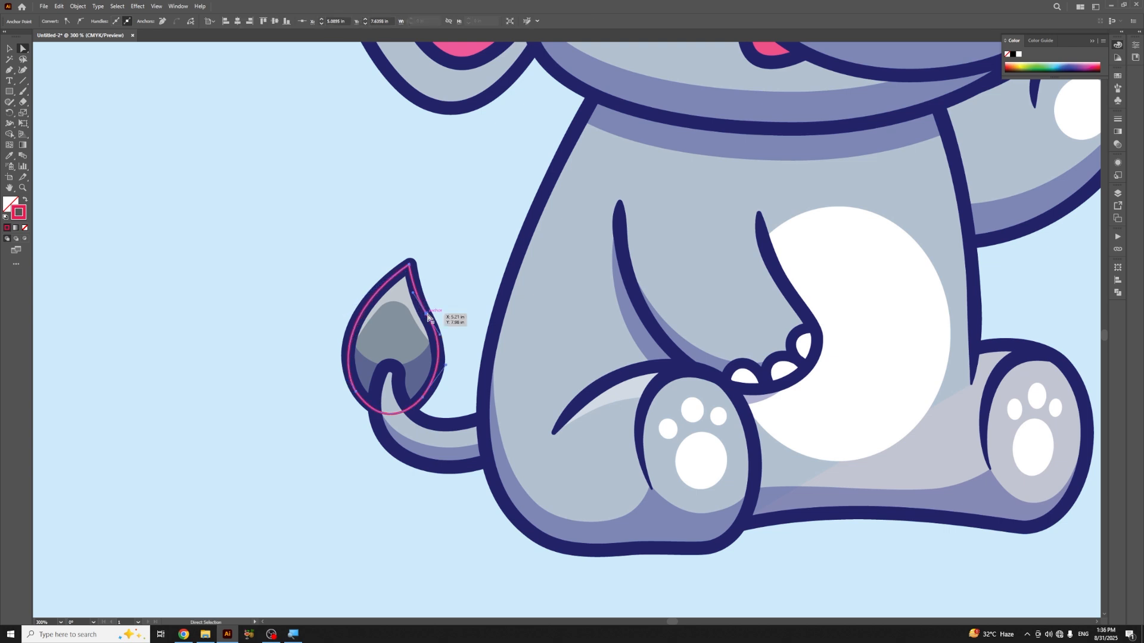
{"action": "left_click_drag", "start_coordinate": [447, 368], "coordinate": [446, 375]}
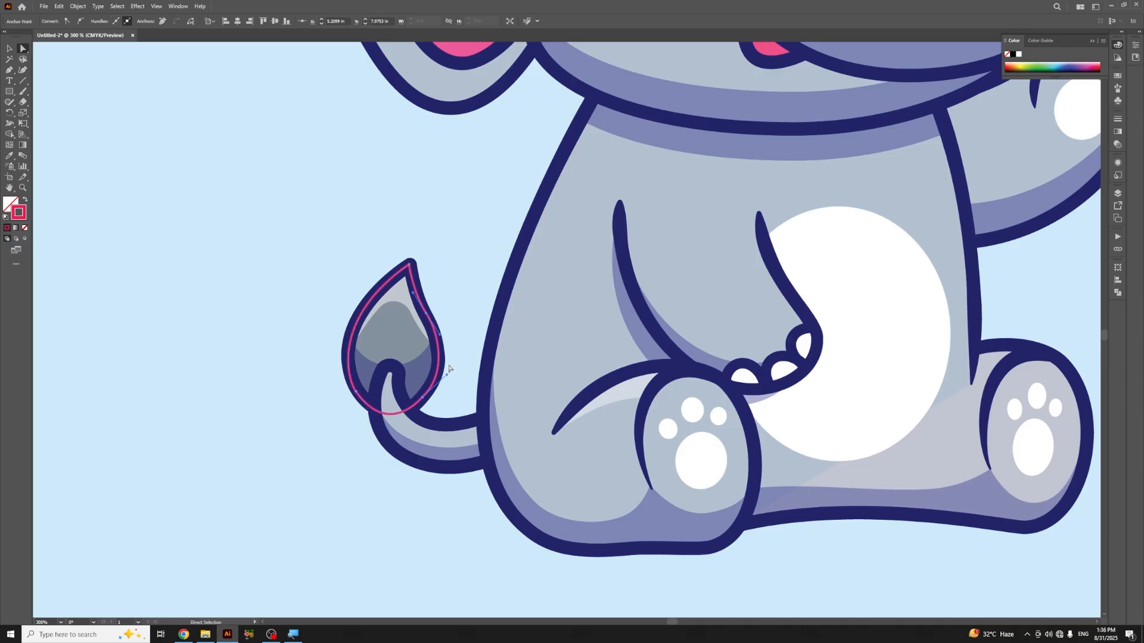
{"action": "left_click", "coordinate": [451, 304]}
Step: Adjust the curve handle along the tuft outline's bottom to fit the rounded base, and deselect the path
{"action": "left_click", "coordinate": [399, 420]}
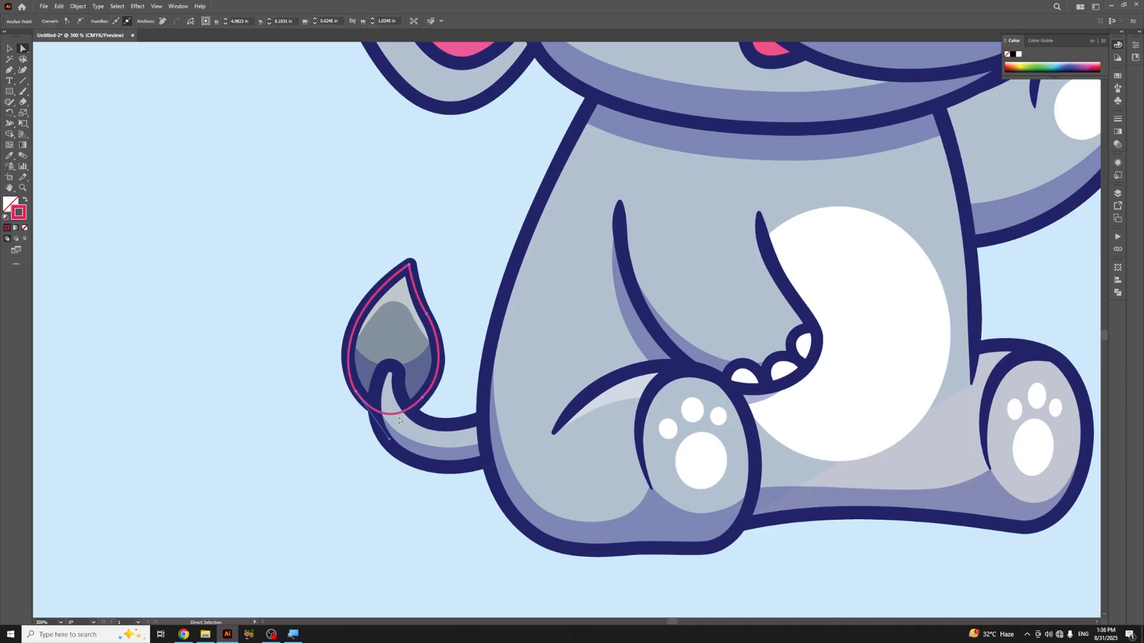
{"action": "left_click_drag", "start_coordinate": [388, 442], "coordinate": [394, 436]}
{"action": "left_click", "coordinate": [439, 390]}
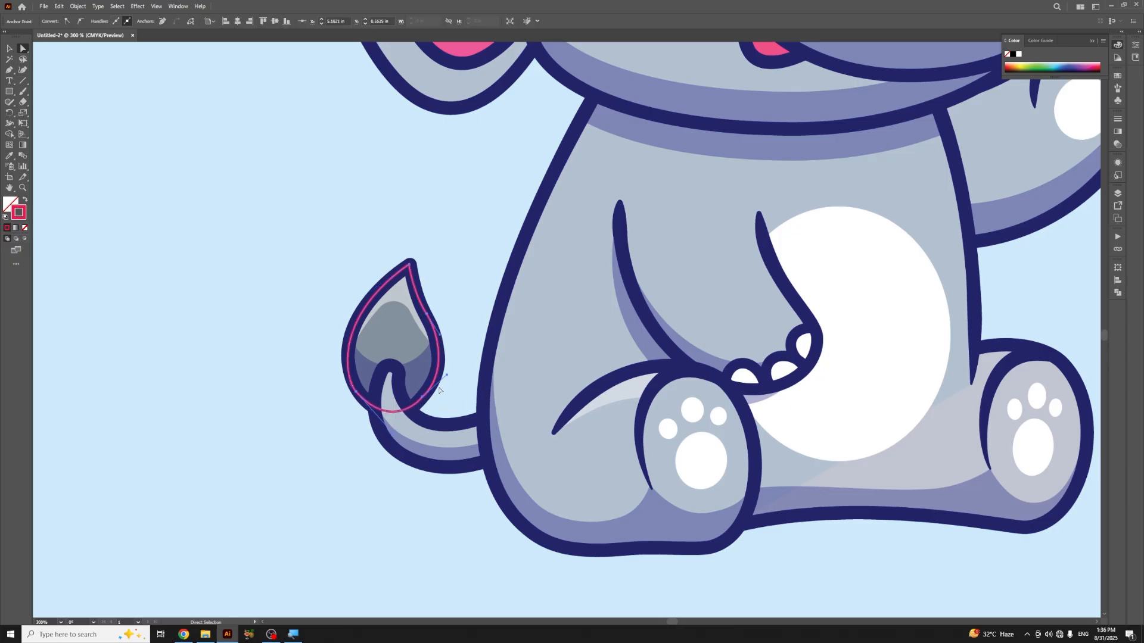
{"action": "left_click", "coordinate": [468, 321]}
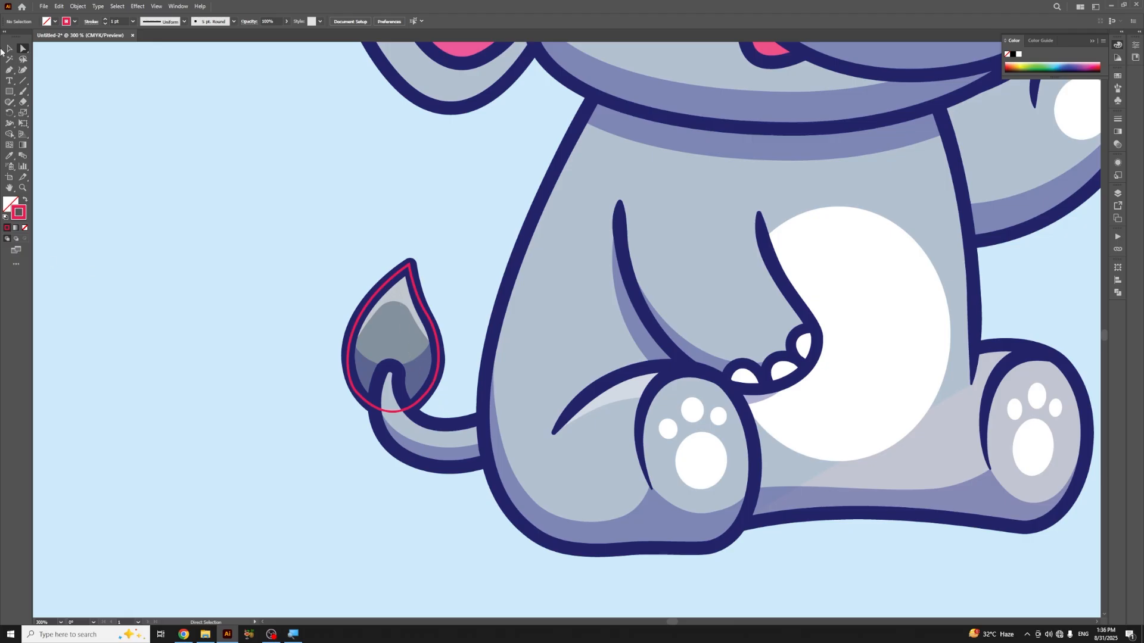
Step: Trace the darker inner area of the tail tuft as a closed curved path with the Pen tool, and deselect it
{"action": "left_click", "coordinate": [9, 70]}
{"action": "left_click", "coordinate": [411, 401]}
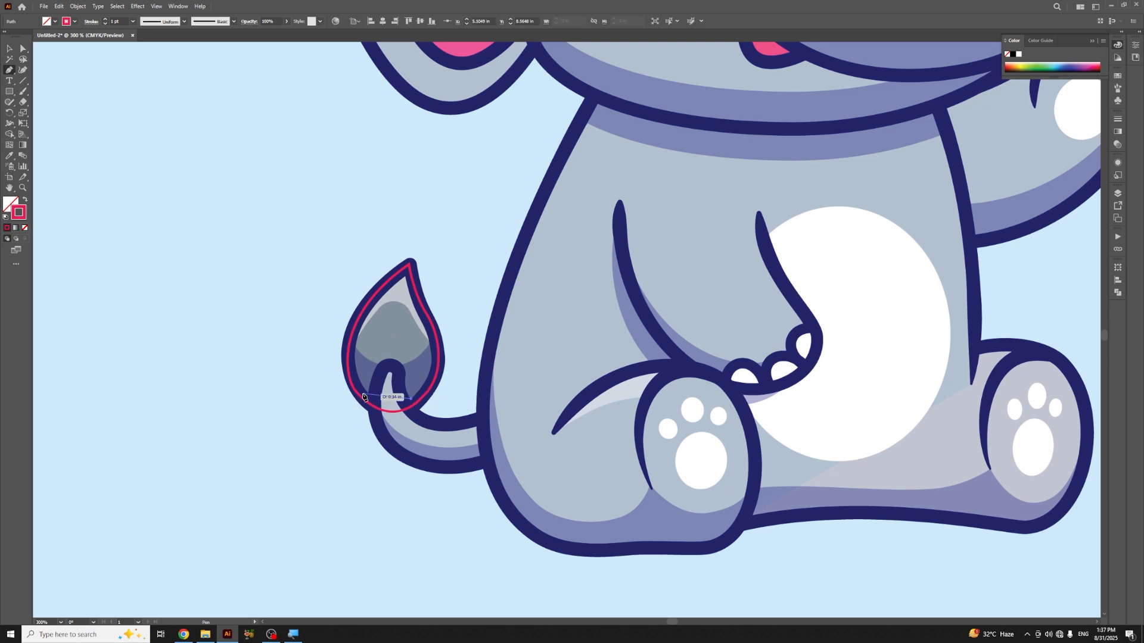
{"action": "left_click_drag", "start_coordinate": [372, 399], "coordinate": [347, 370]}
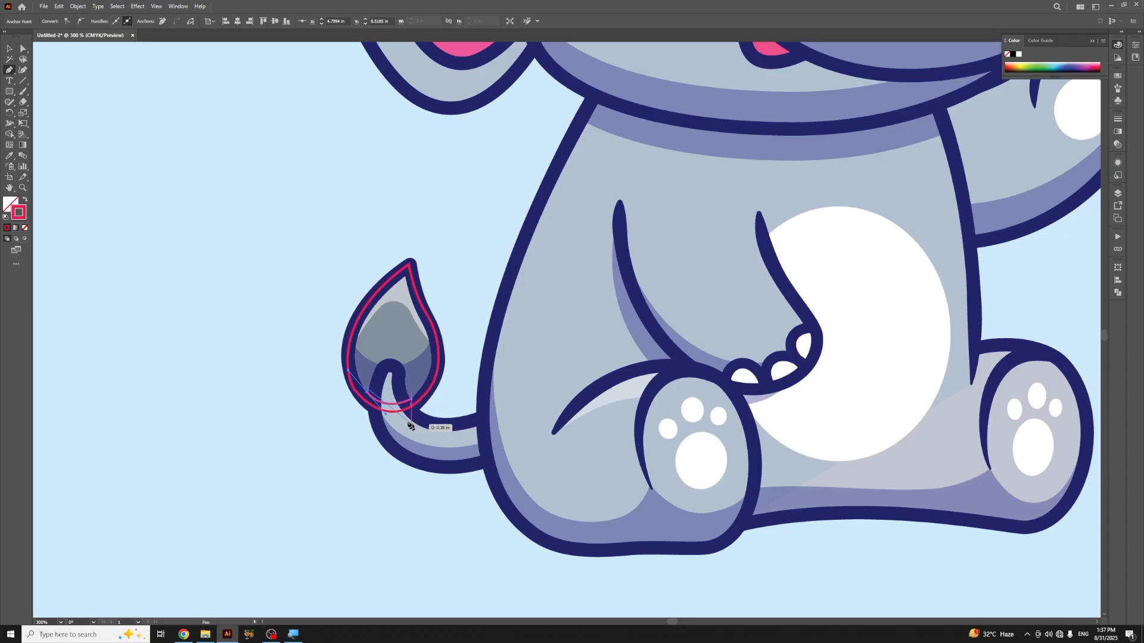
{"action": "left_click", "coordinate": [382, 309]}
{"action": "left_click_drag", "start_coordinate": [404, 305], "coordinate": [419, 314]}
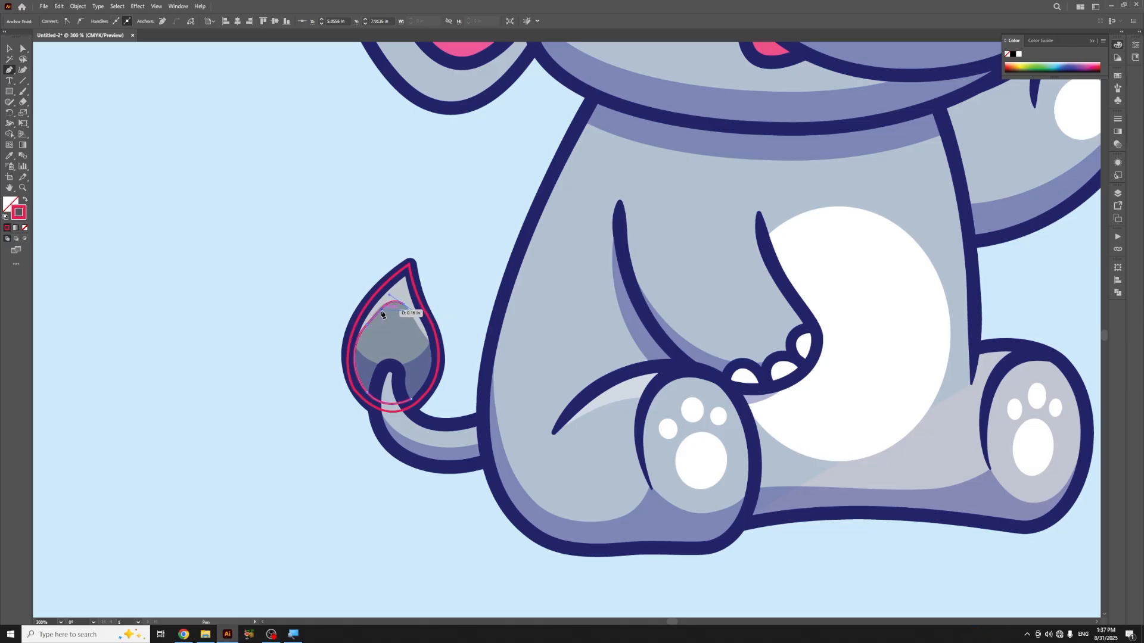
{"action": "left_click", "coordinate": [381, 312]}
{"action": "left_click_drag", "start_coordinate": [381, 308], "coordinate": [379, 307]}
{"action": "left_click_drag", "start_coordinate": [418, 314], "coordinate": [433, 343]}
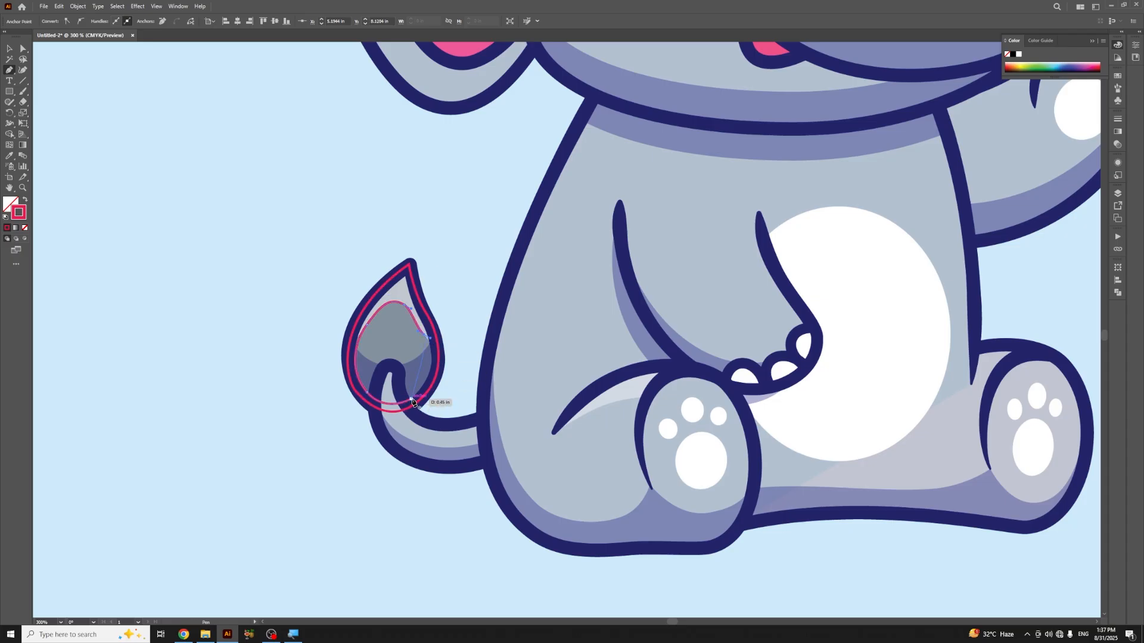
{"action": "left_click_drag", "start_coordinate": [413, 398], "coordinate": [385, 423]}
{"action": "key", "text": "v"}
{"action": "left_click", "coordinate": [442, 262]}
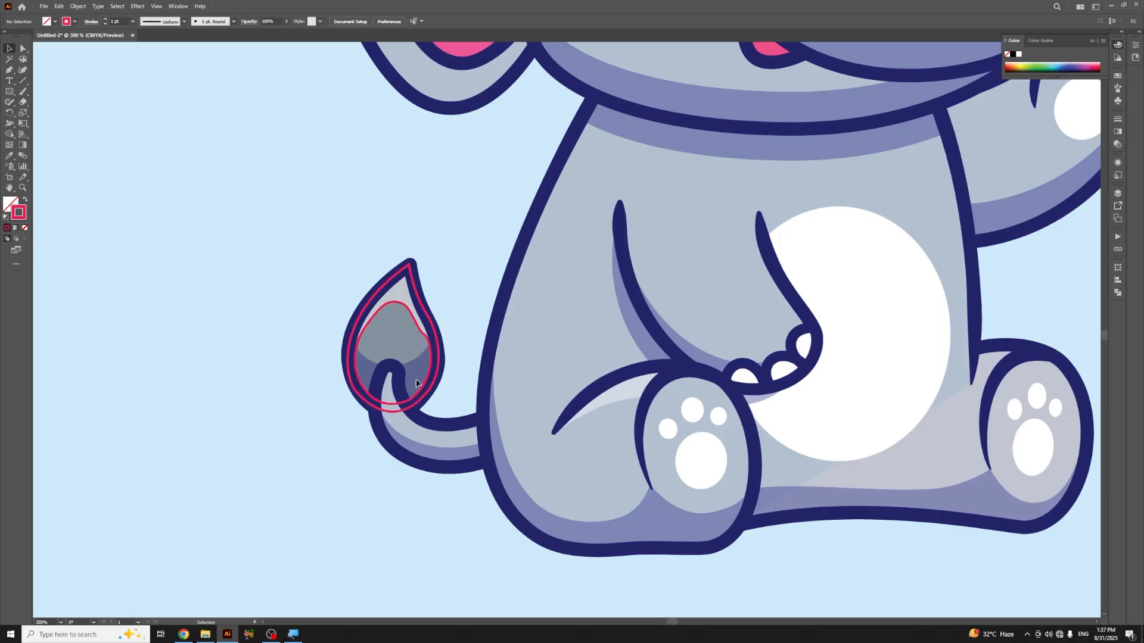
Step: Try making a shorter, narrower copy of the tuft's inner shape to cover only its upper grey area
{"action": "left_click", "coordinate": [420, 332]}
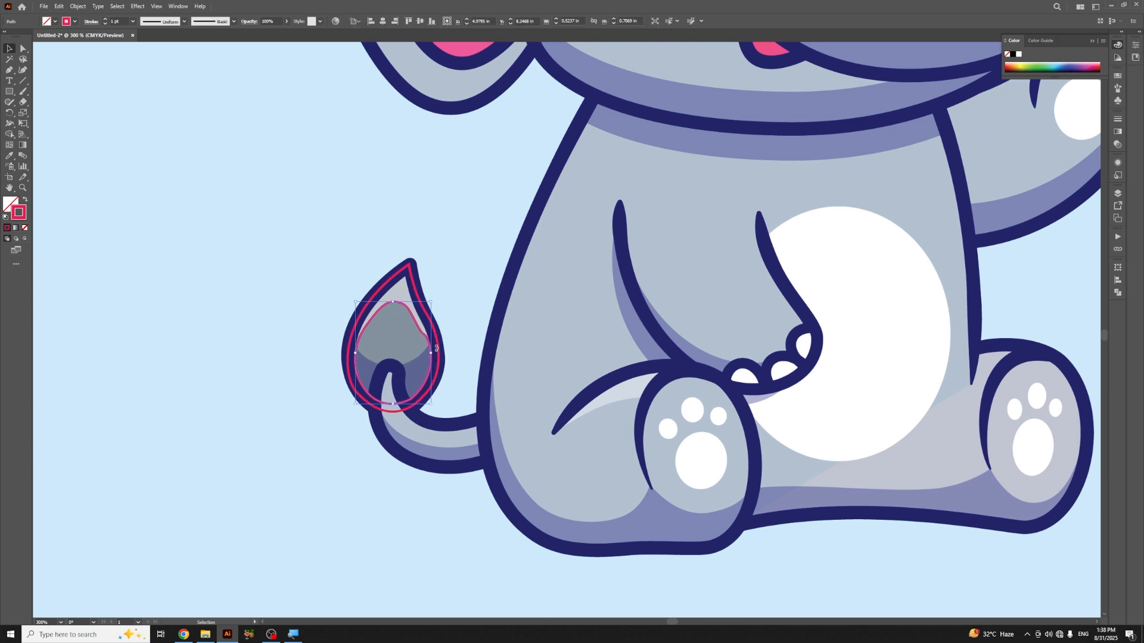
{"action": "key", "text": "a"}
{"action": "key", "text": "v"}
{"action": "key", "text": "ctrl+plus"}
{"action": "key", "text": "ctrl+plus"}
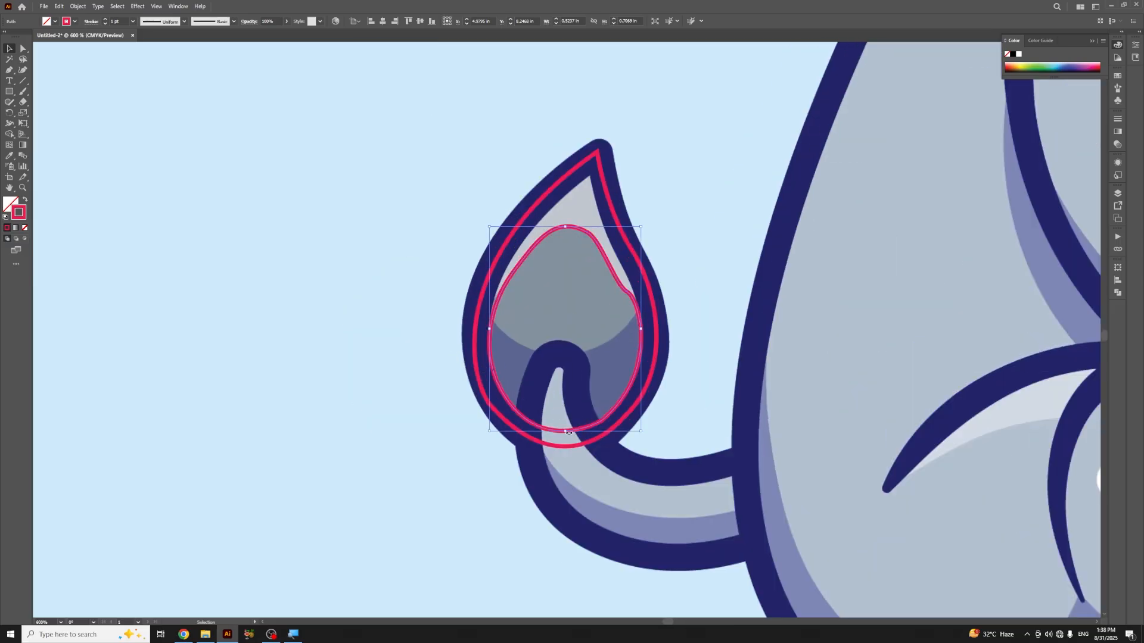
{"action": "left_click_drag", "start_coordinate": [565, 431], "coordinate": [565, 356]}
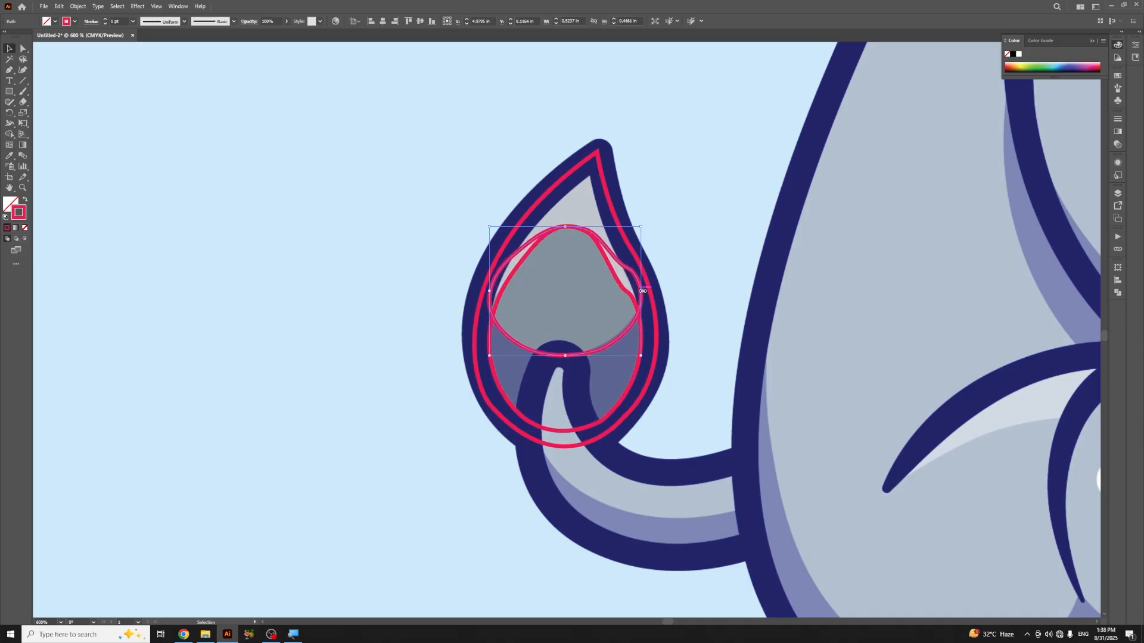
{"action": "left_click_drag", "start_coordinate": [642, 290], "coordinate": [623, 305]}
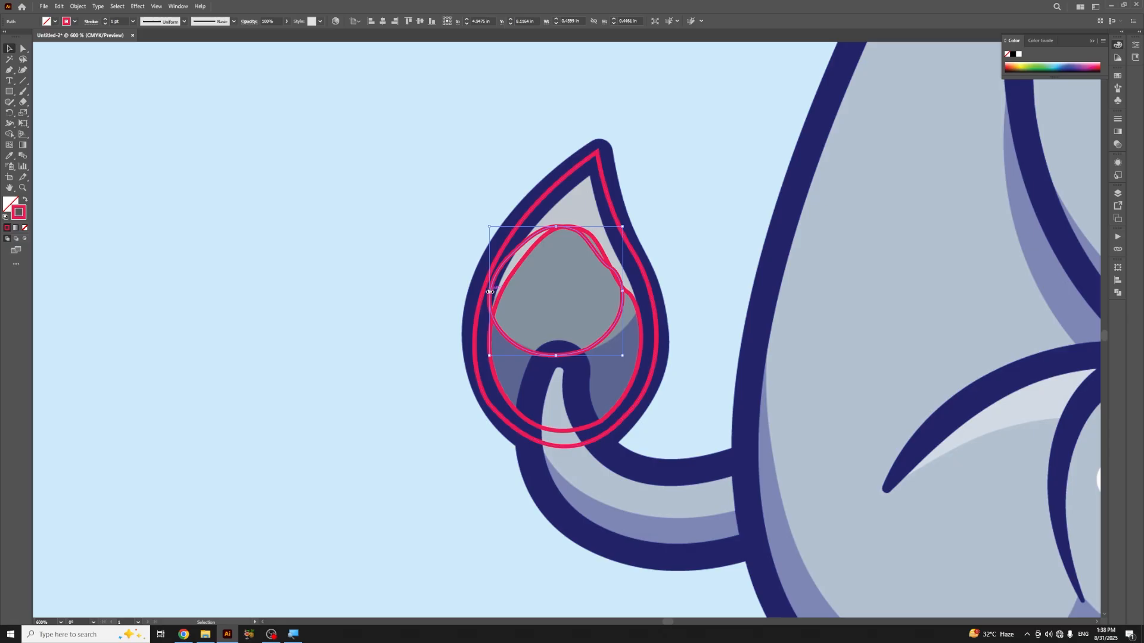
{"action": "left_click_drag", "start_coordinate": [489, 292], "coordinate": [507, 295]}
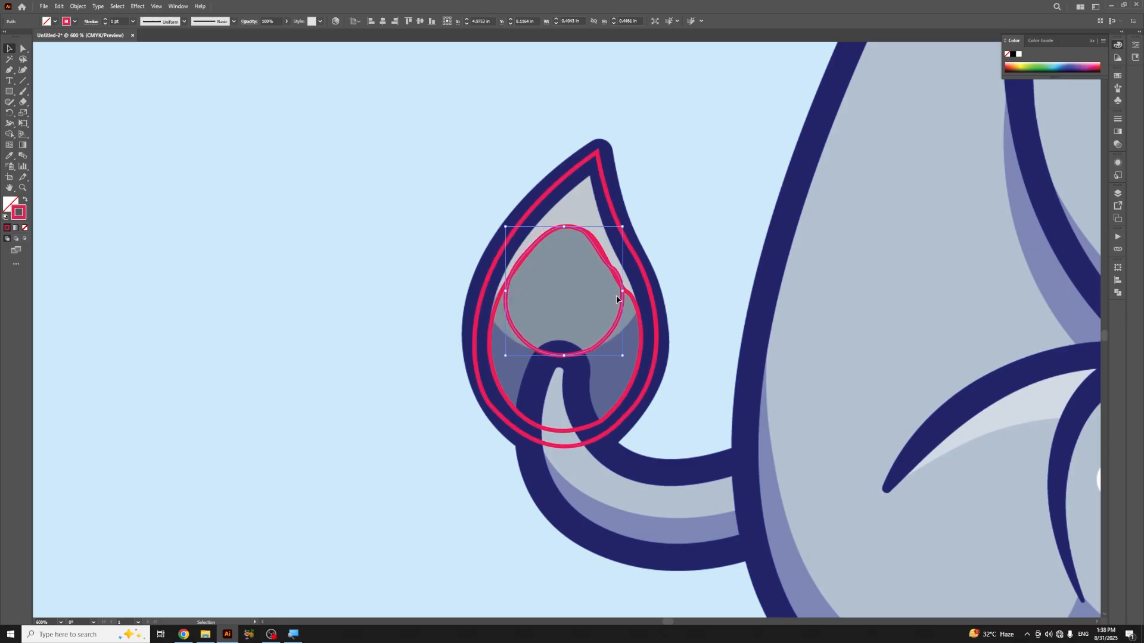
Step: Try reshaping the reduced copy's lower corners to follow the grey area's curved bottom edge, and delete the copy
{"action": "key", "text": "a"}
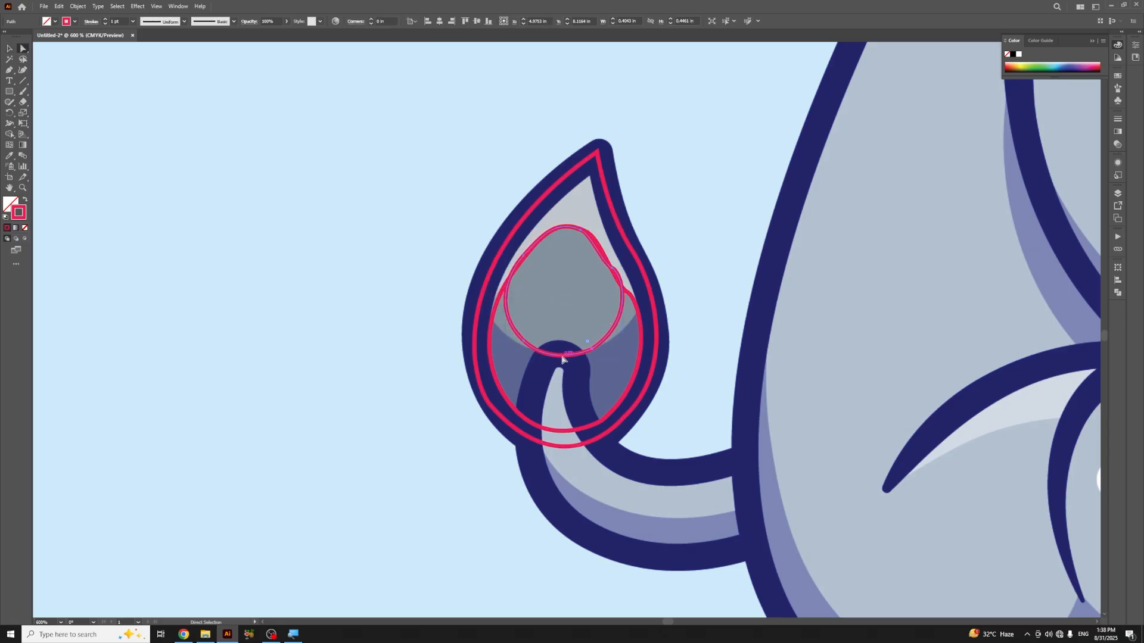
{"action": "left_click", "coordinate": [596, 351]}
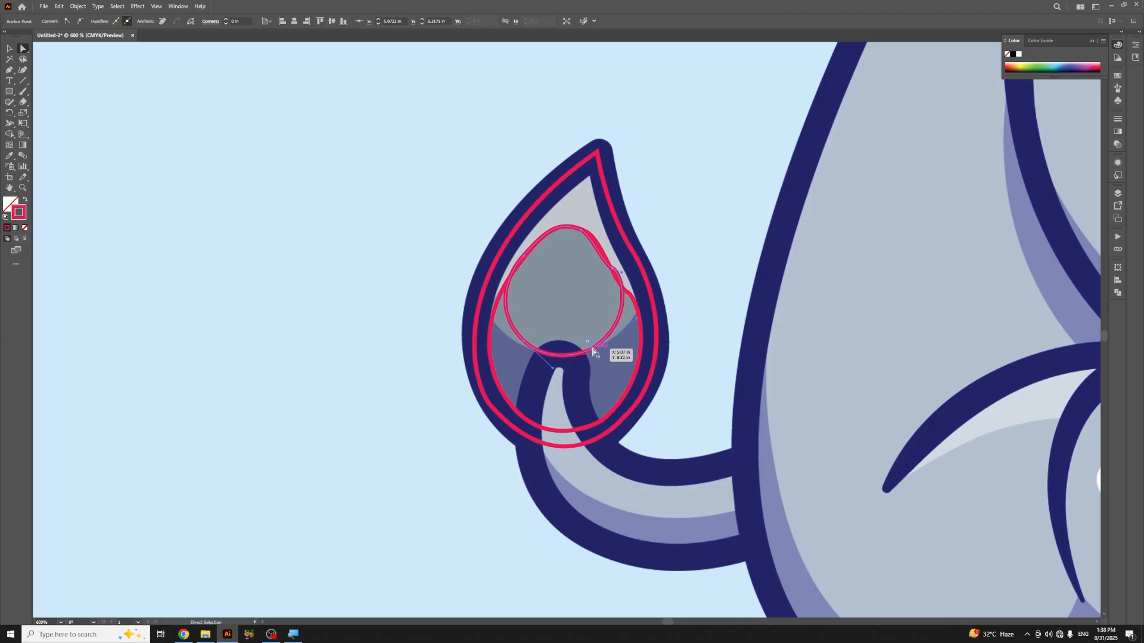
{"action": "left_click_drag", "start_coordinate": [593, 352], "coordinate": [648, 326]}
{"action": "left_click", "coordinate": [625, 275]}
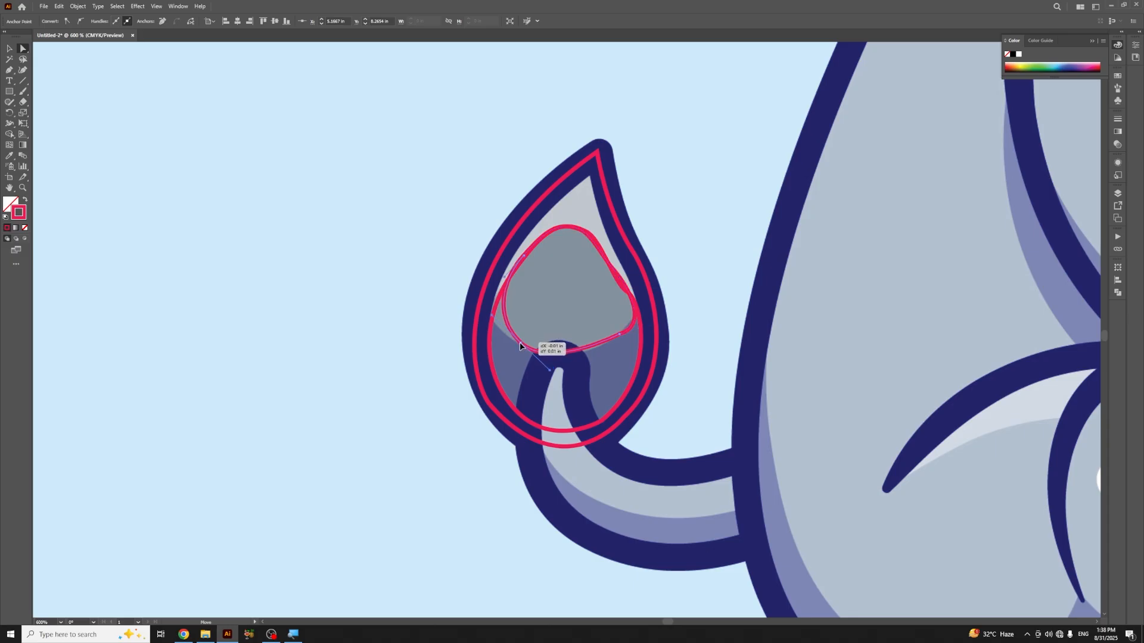
{"action": "left_click_drag", "start_coordinate": [521, 342], "coordinate": [492, 323]}
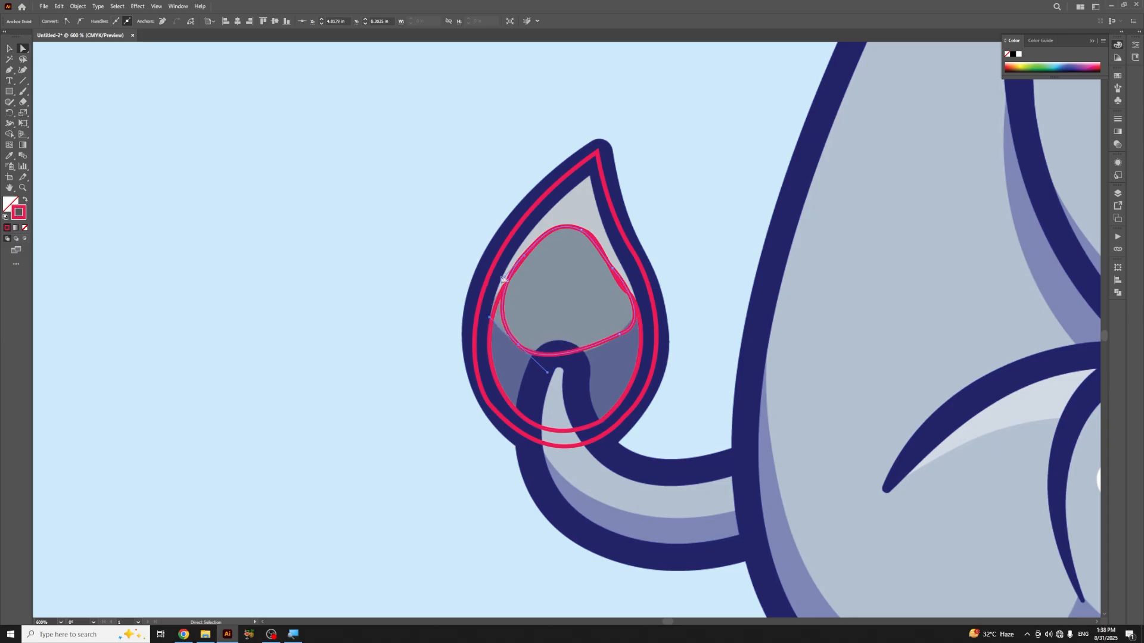
{"action": "left_click_drag", "start_coordinate": [490, 321], "coordinate": [475, 321]}
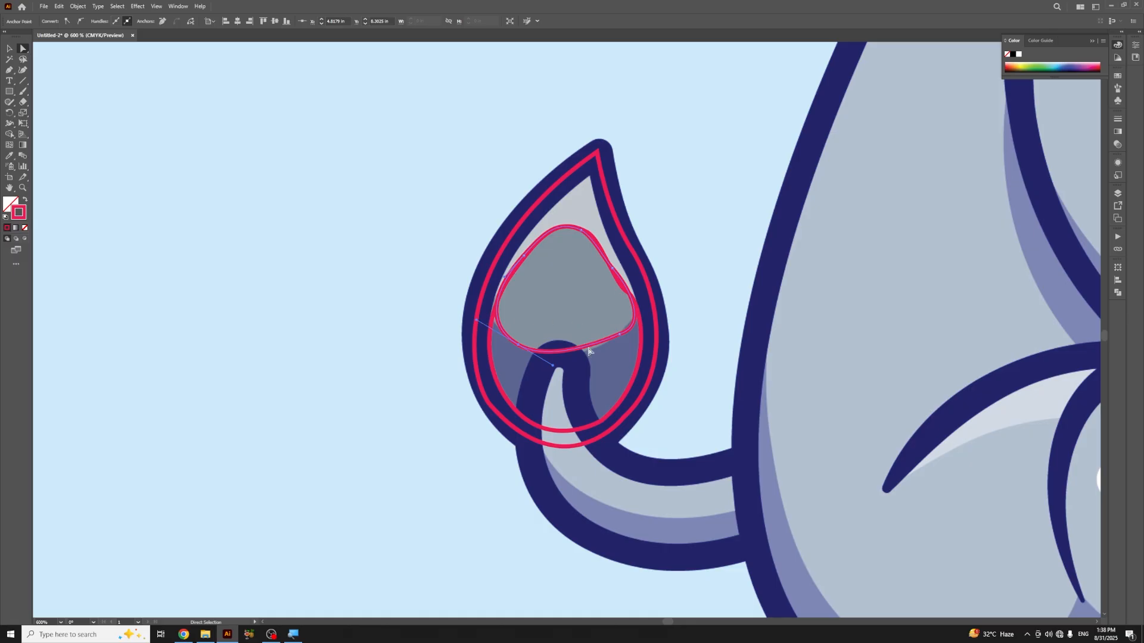
{"action": "key", "text": "v"}
{"action": "key", "text": "Delete"}
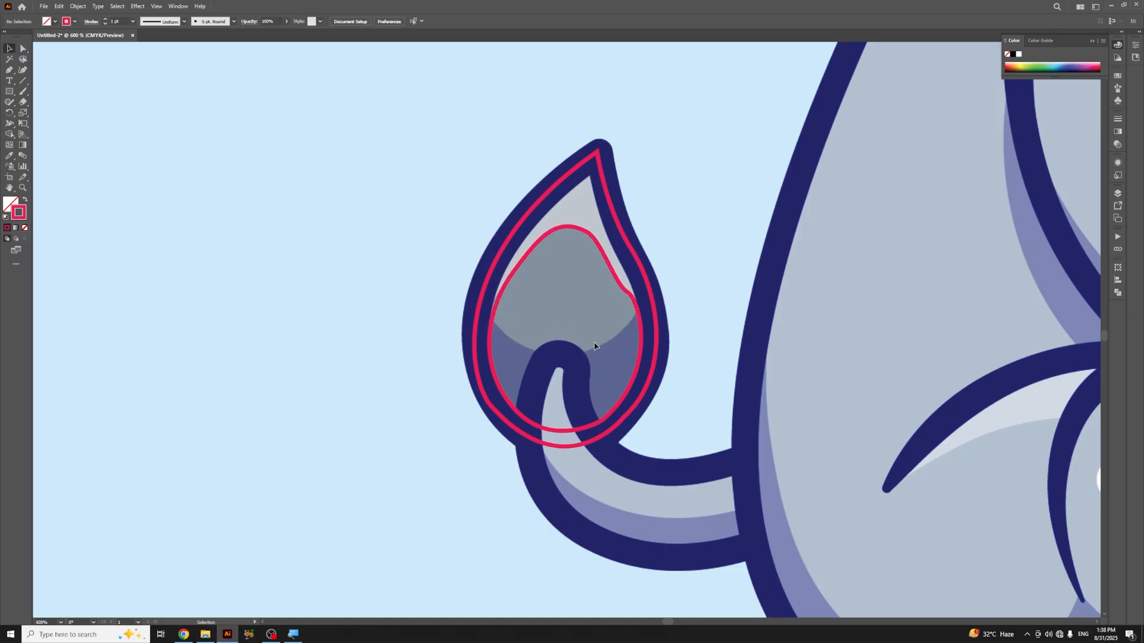
Step: Trace the tuft's upper grey area with the Pen tool as a closed path with a curved bottom edge, and deselect it
{"action": "left_click", "coordinate": [9, 70]}
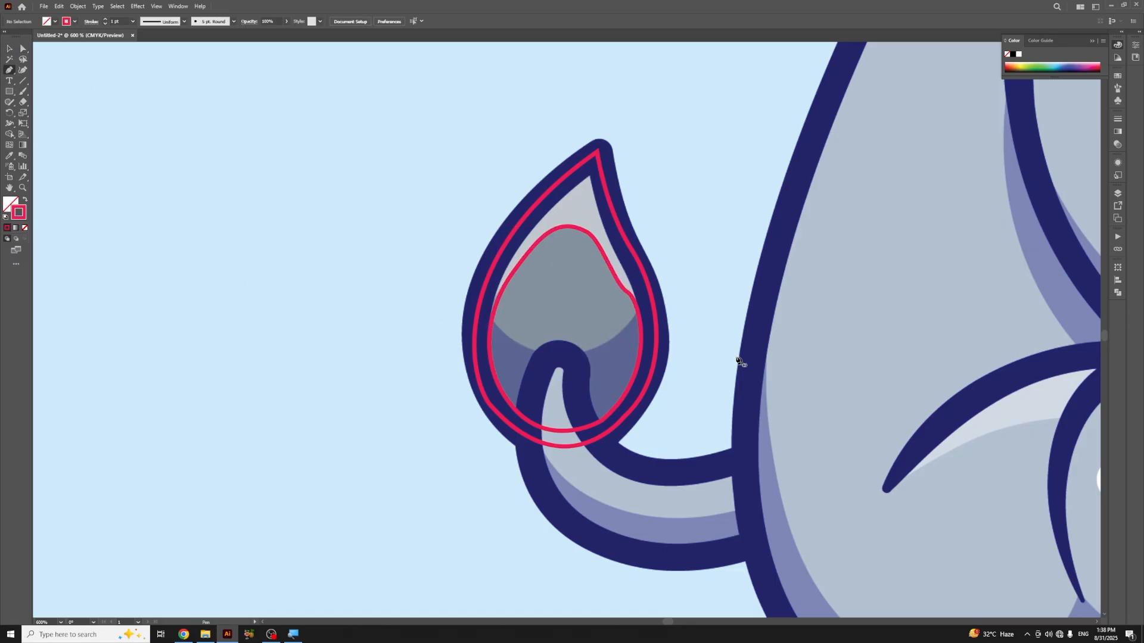
{"action": "left_click", "coordinate": [636, 317]}
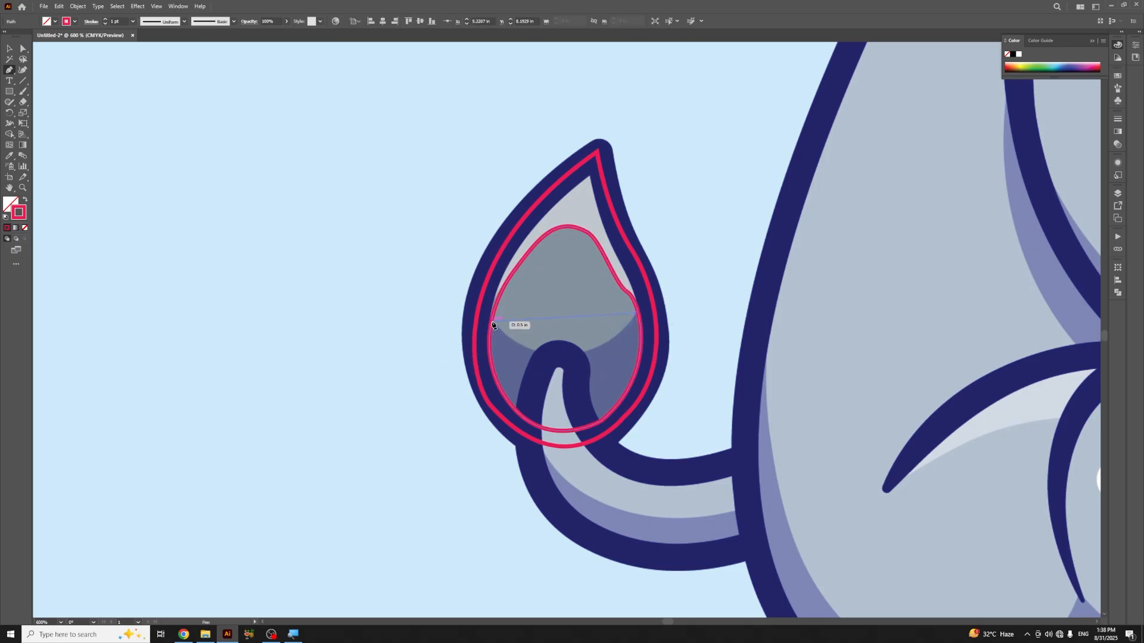
{"action": "left_click_drag", "start_coordinate": [492, 323], "coordinate": [575, 407]}
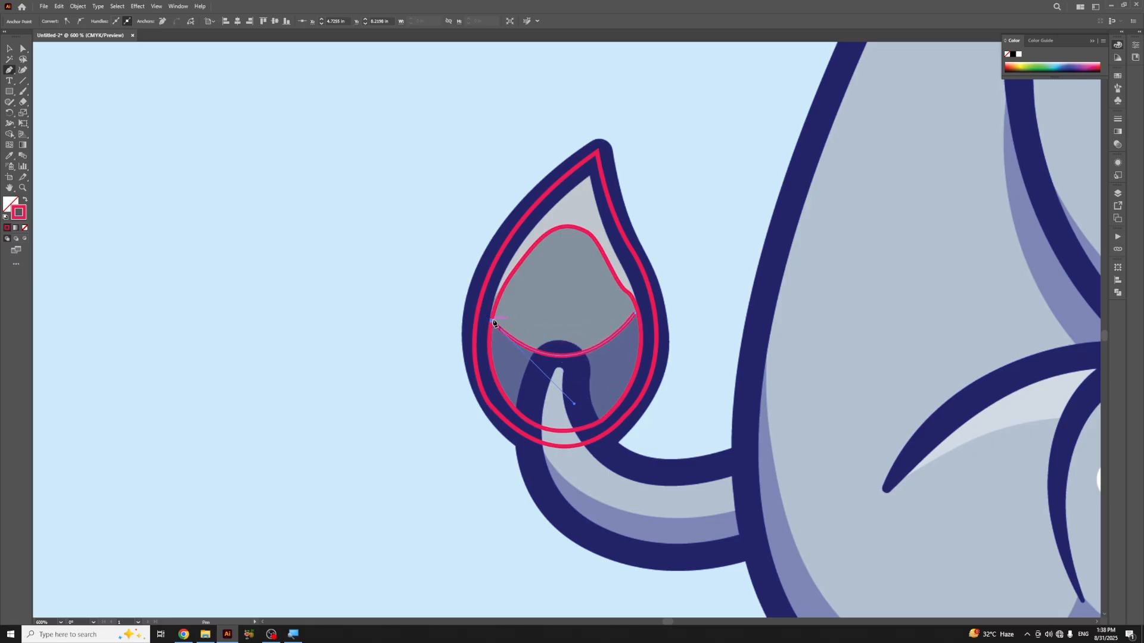
{"action": "mouse_move", "coordinate": [493, 324]}
{"action": "left_mouse_down"}
{"action": "mouse_move", "coordinate": [555, 220]}
{"action": "mouse_move", "coordinate": [554, 237]}
{"action": "mouse_move", "coordinate": [581, 223]}
{"action": "mouse_move", "coordinate": [524, 238]}
{"action": "mouse_move", "coordinate": [500, 261]}
{"action": "left_mouse_up"}
{"action": "left_click_drag", "start_coordinate": [607, 262], "coordinate": [620, 287]}
{"action": "left_click_drag", "start_coordinate": [579, 221], "coordinate": [558, 230]}
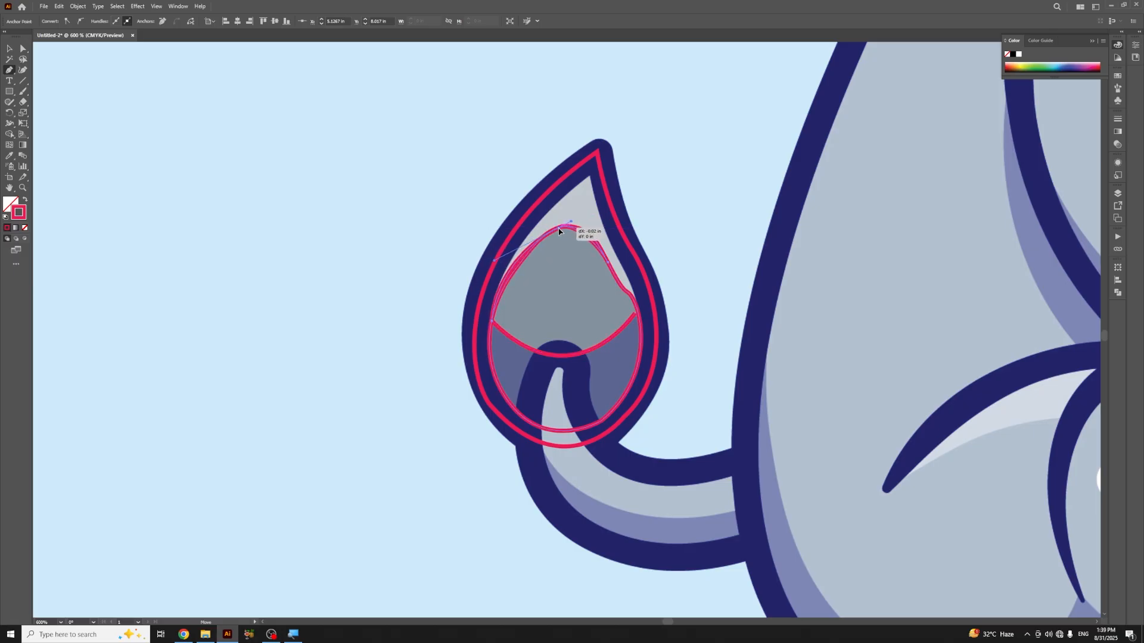
{"action": "left_click_drag", "start_coordinate": [495, 262], "coordinate": [506, 262]}
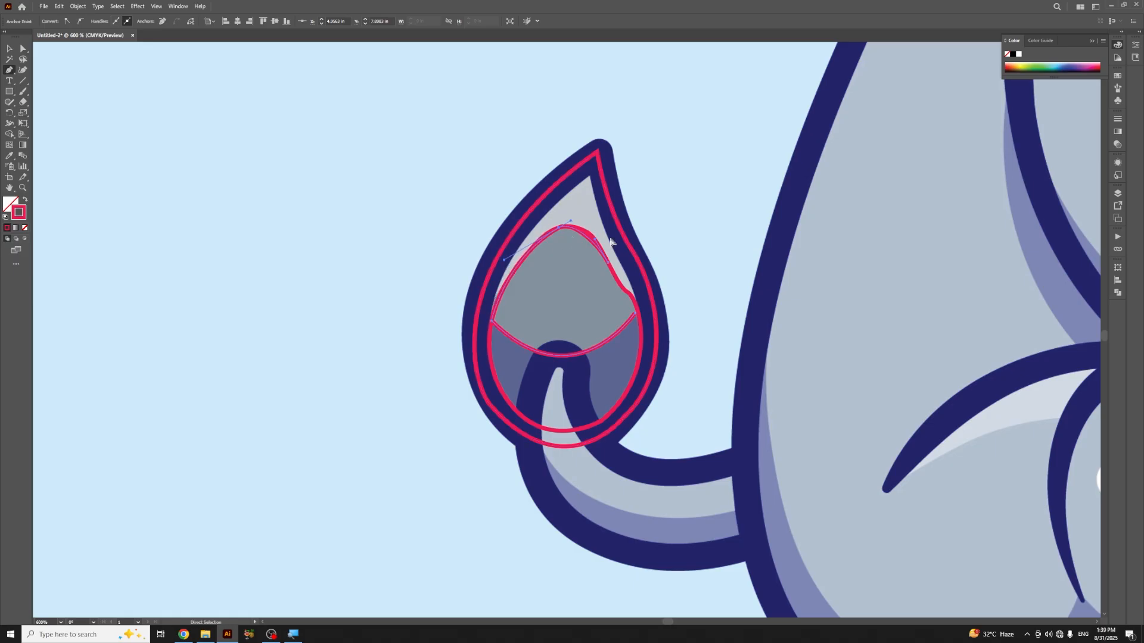
{"action": "left_click", "coordinate": [608, 262]}
{"action": "left_click_drag", "start_coordinate": [630, 296], "coordinate": [639, 300]}
{"action": "left_click", "coordinate": [635, 316]}
{"action": "key", "text": "v"}
{"action": "left_click", "coordinate": [695, 250]}
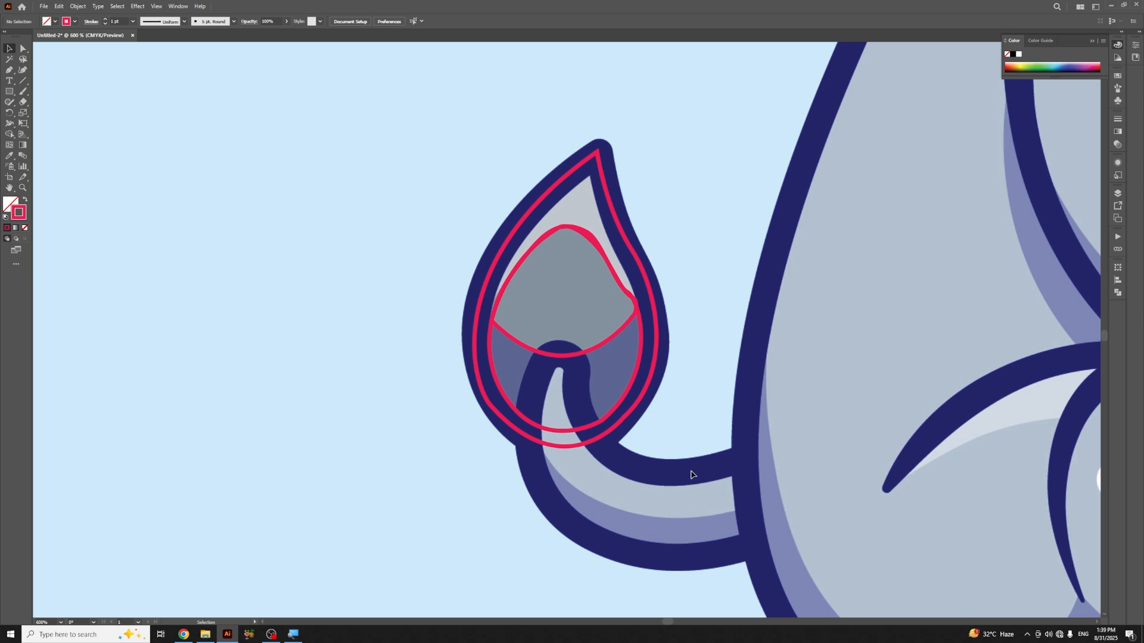
Step: Start tracing the tail stem with the Pen tool, following its lower outer curve from inside the body up into the tuft
{"action": "left_click_drag", "start_coordinate": [722, 435], "coordinate": [590, 329]}
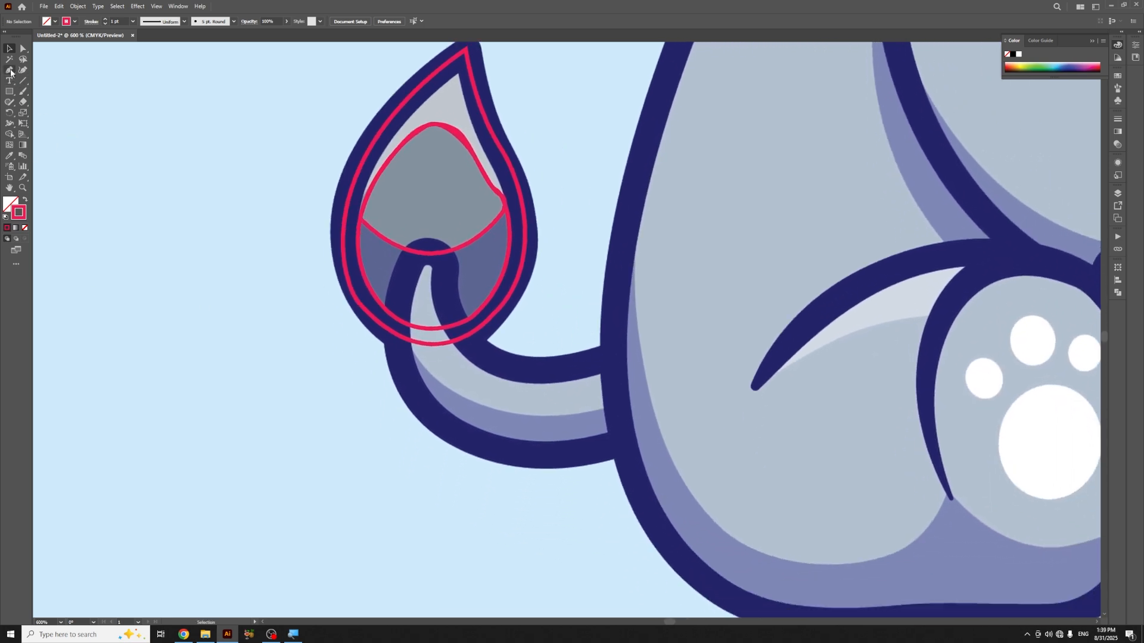
{"action": "left_click", "coordinate": [9, 70]}
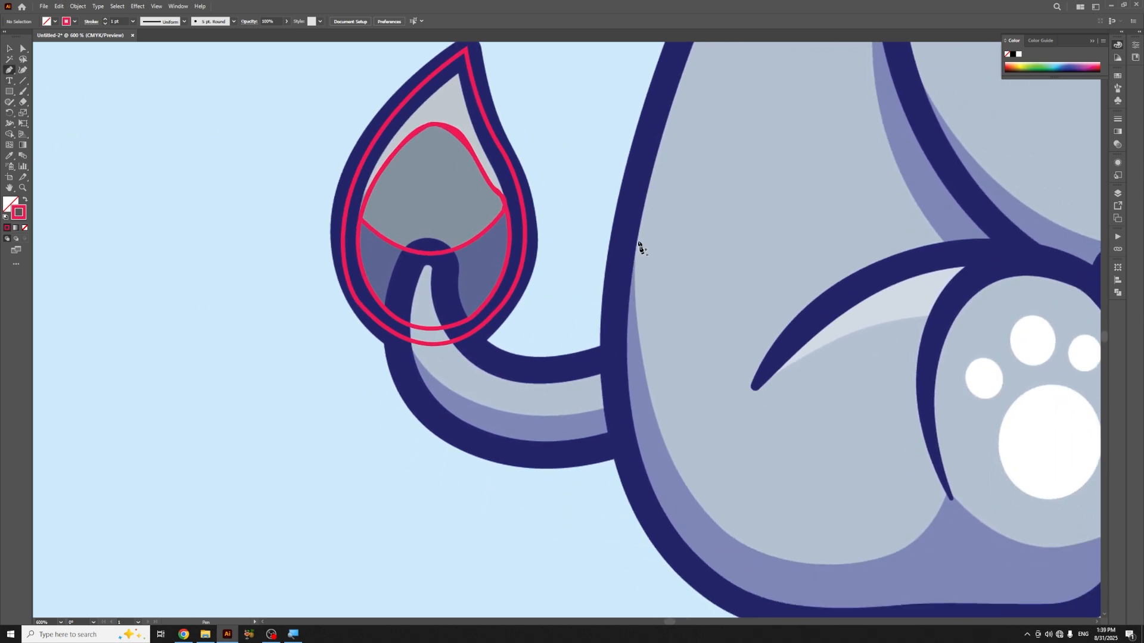
{"action": "left_click", "coordinate": [648, 344]}
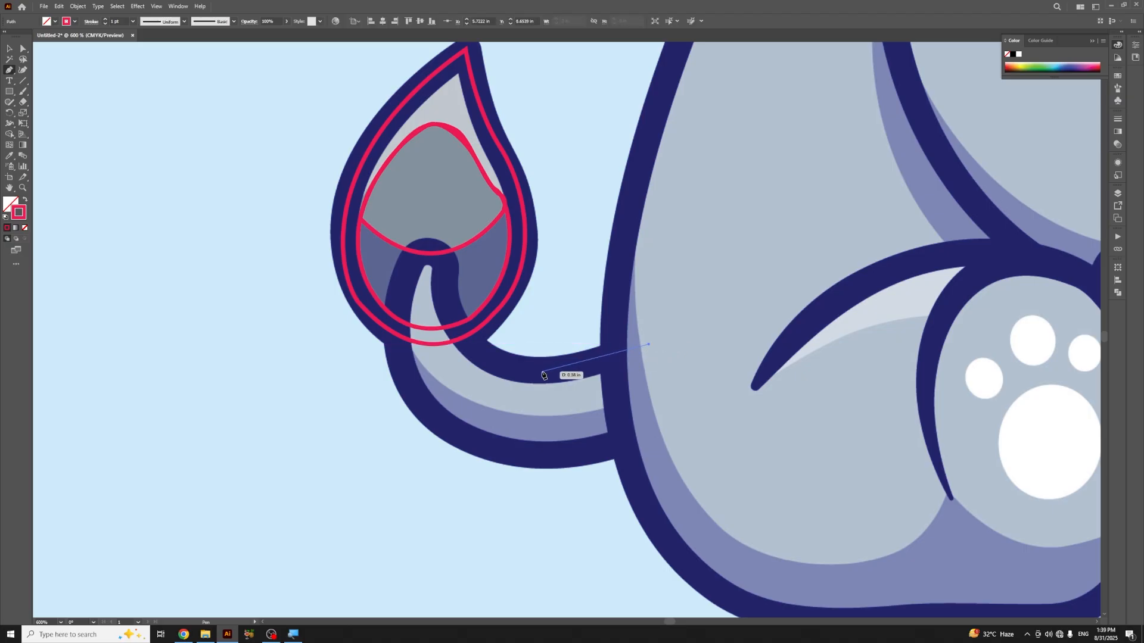
{"action": "key", "text": "Escape"}
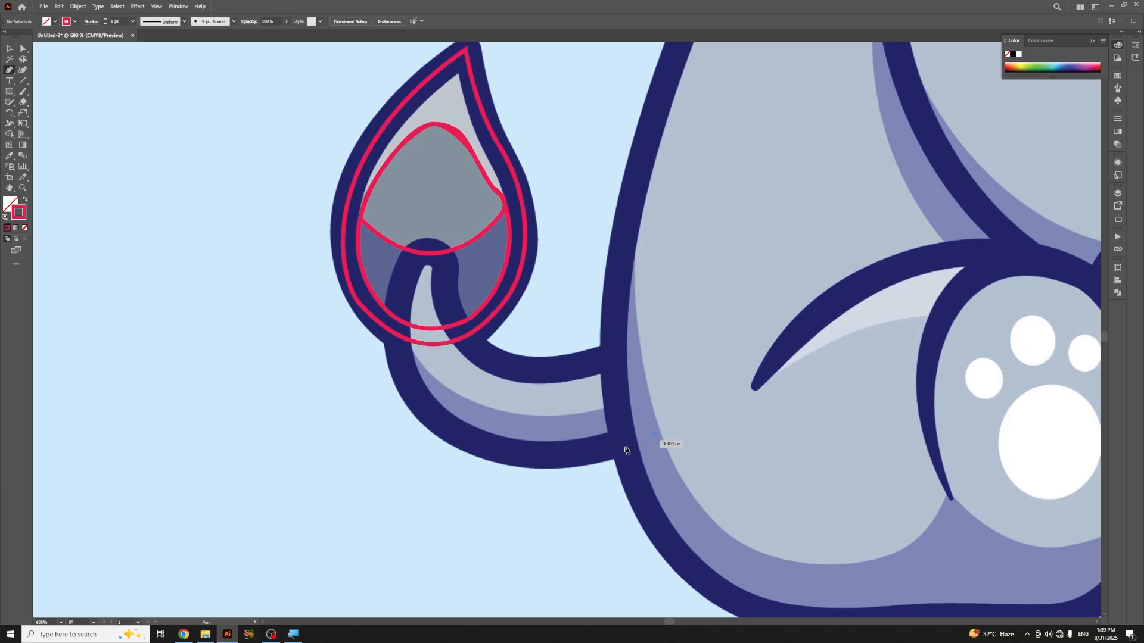
{"action": "left_click", "coordinate": [655, 435]}
{"action": "mouse_move", "coordinate": [509, 458]}
{"action": "left_mouse_down"}
{"action": "mouse_move", "coordinate": [423, 455]}
{"action": "mouse_move", "coordinate": [423, 443]}
{"action": "left_mouse_up"}
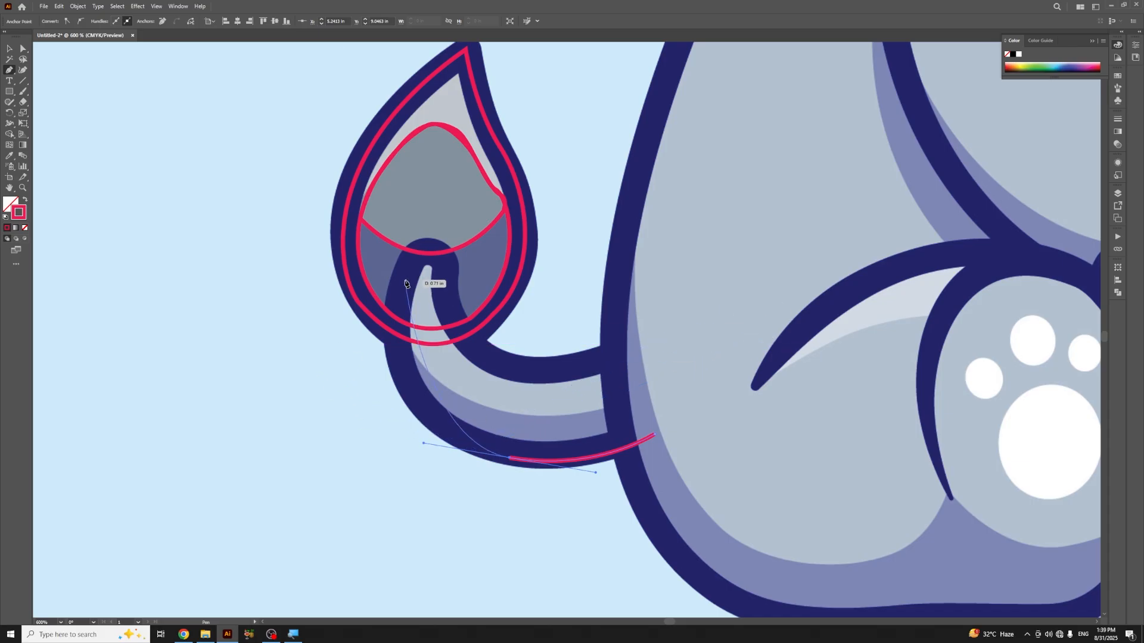
{"action": "left_click_drag", "start_coordinate": [402, 281], "coordinate": [409, 241]}
{"action": "key", "text": "ctrl"}
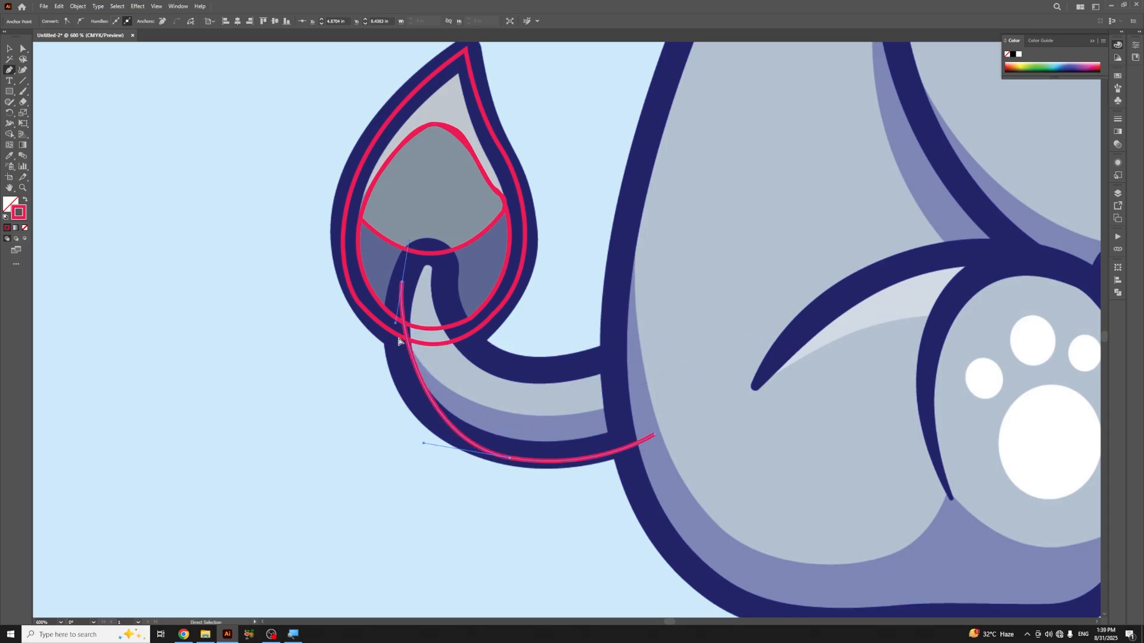
{"action": "left_click_drag", "start_coordinate": [395, 326], "coordinate": [392, 377]}
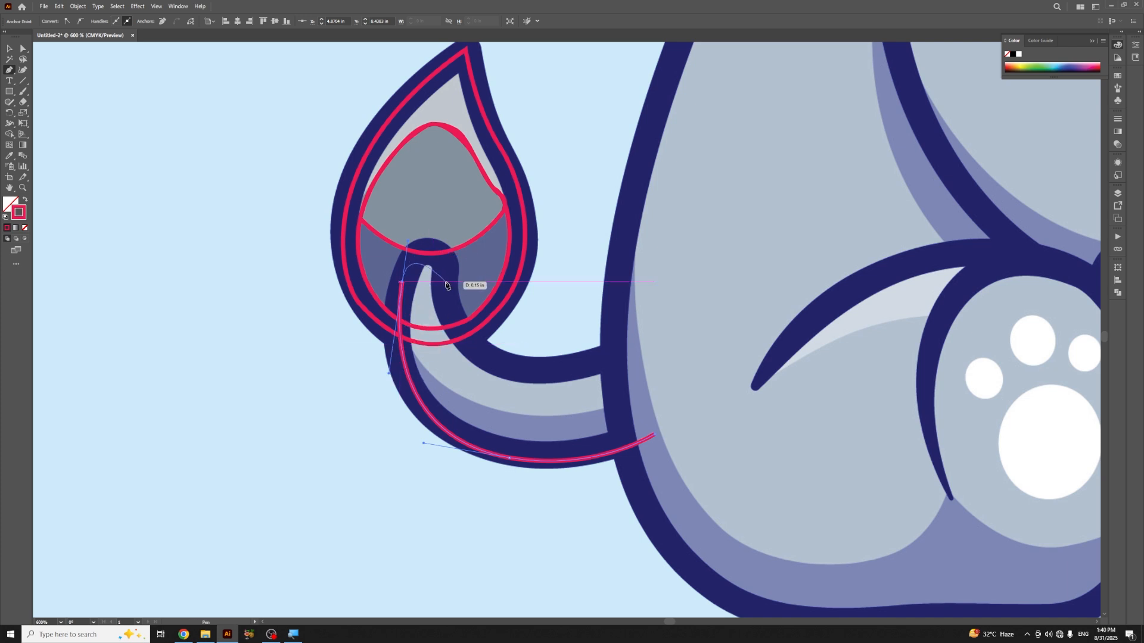
Step: Continue the tail stem's path around its tip and back along the upper edge, close it inside the body, and deselect it
{"action": "left_click_drag", "start_coordinate": [448, 275], "coordinate": [450, 316]}
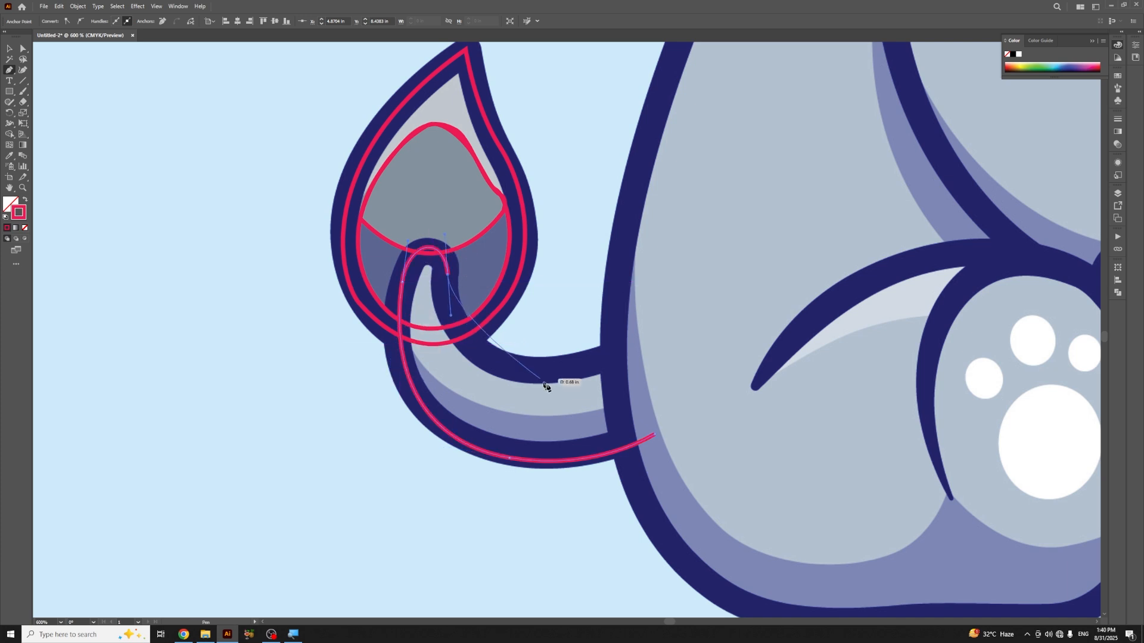
{"action": "left_click_drag", "start_coordinate": [579, 367], "coordinate": [689, 348]}
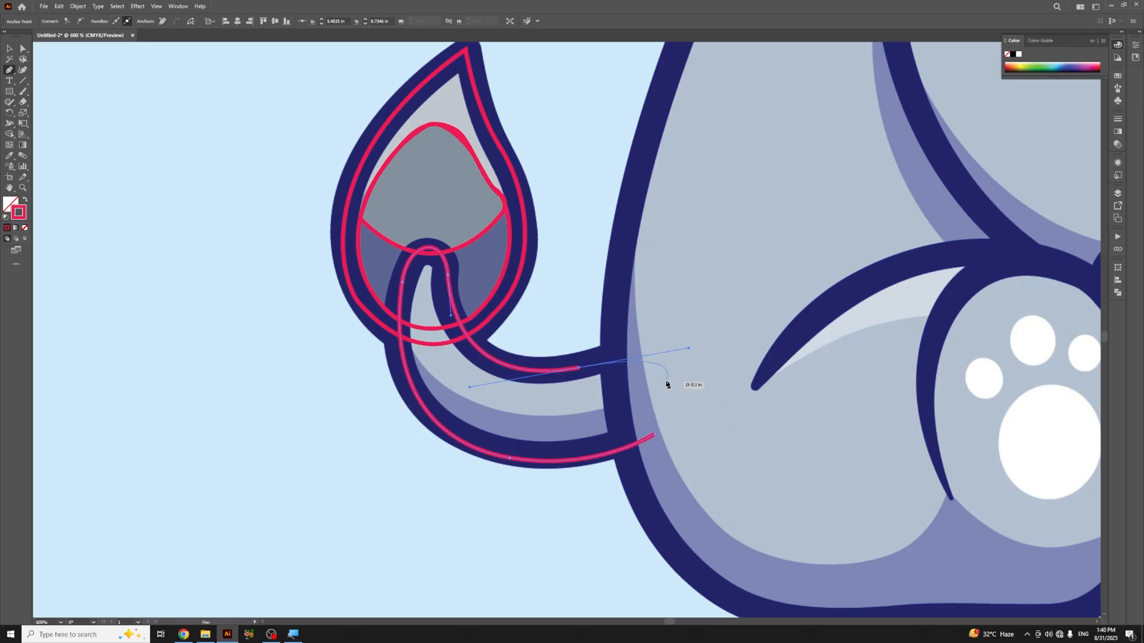
{"action": "left_click", "coordinate": [685, 348]}
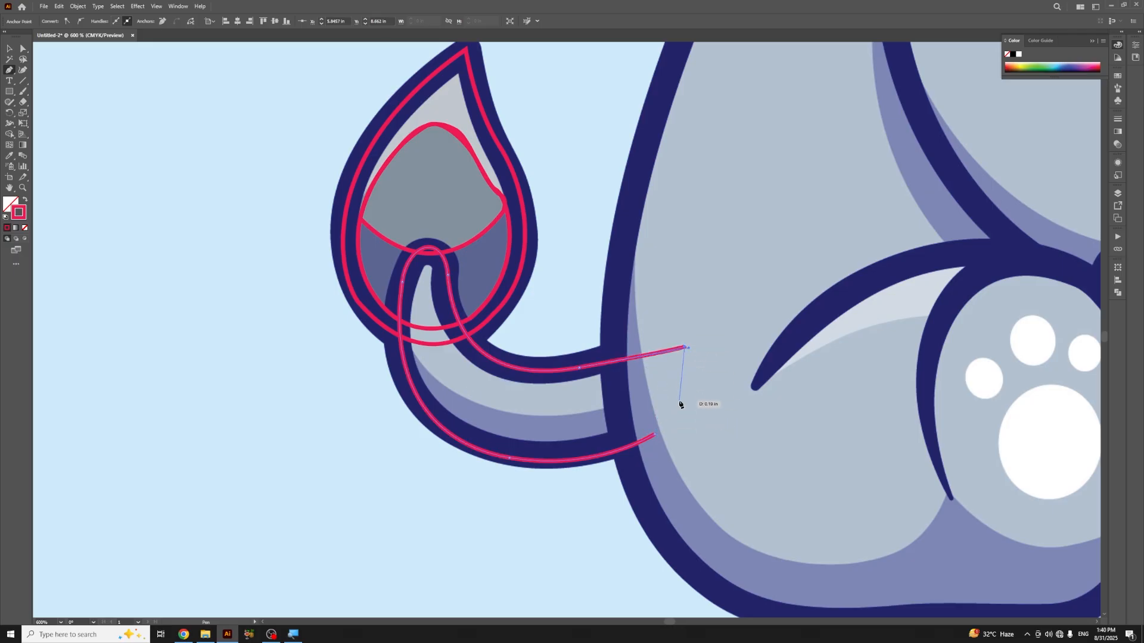
{"action": "left_click", "coordinate": [680, 409]}
{"action": "left_click", "coordinate": [654, 437]}
{"action": "key", "text": "v"}
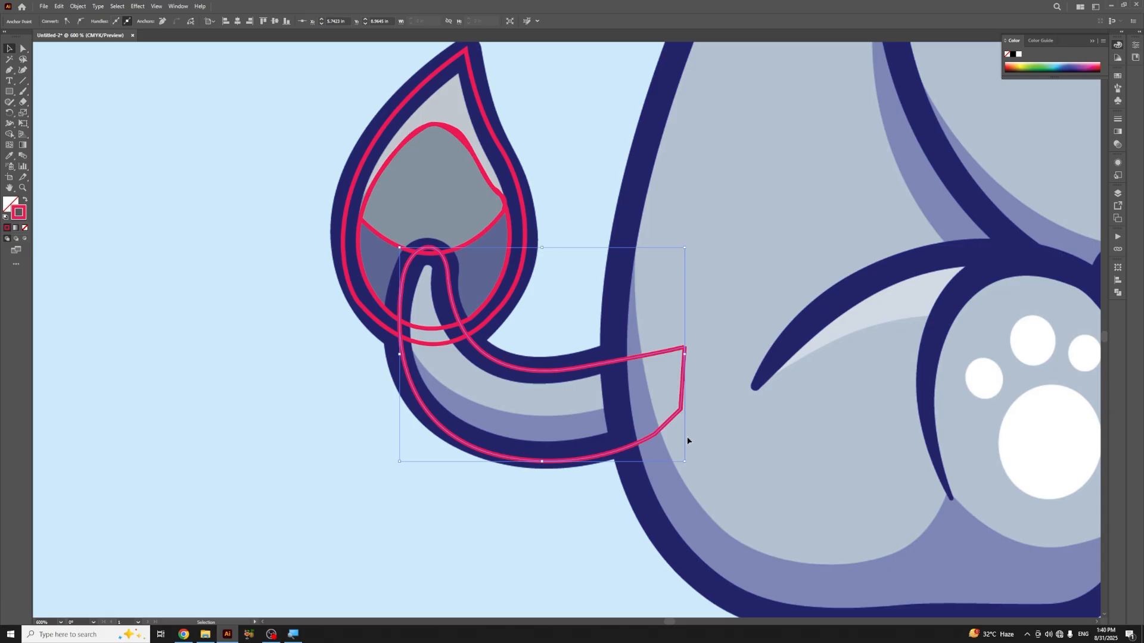
{"action": "key", "text": "p"}
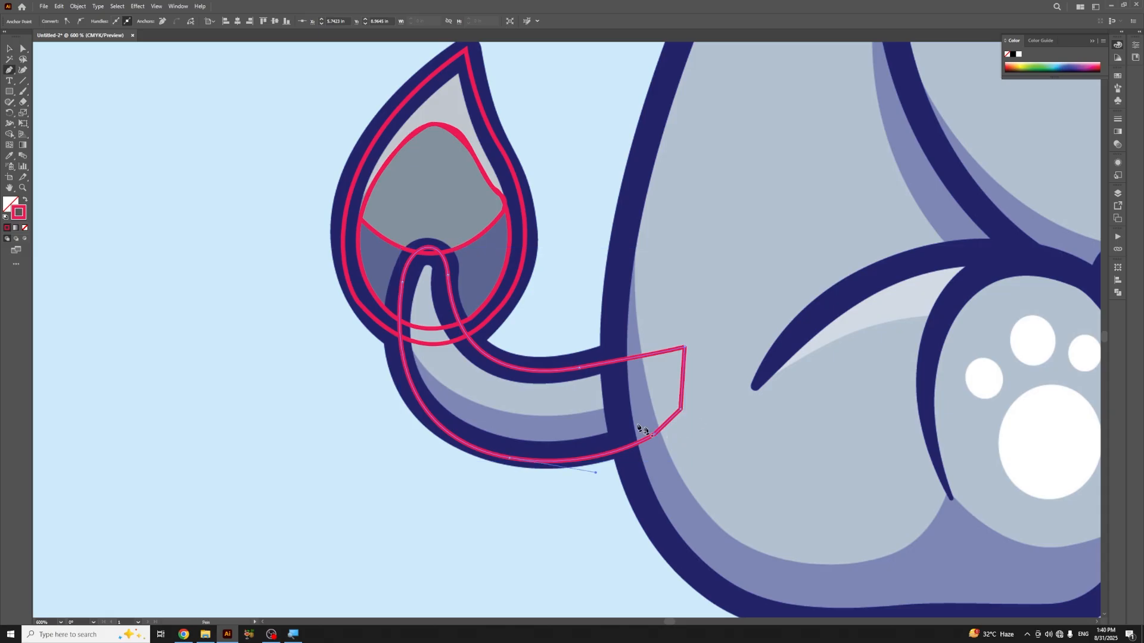
{"action": "key", "text": "v"}
{"action": "left_click", "coordinate": [269, 434]}
Step: Trace the purple shading along the tail stem's lower side as a closed path, fit its upper edge to the shading's curve, and deselect it
{"action": "key", "text": "p"}
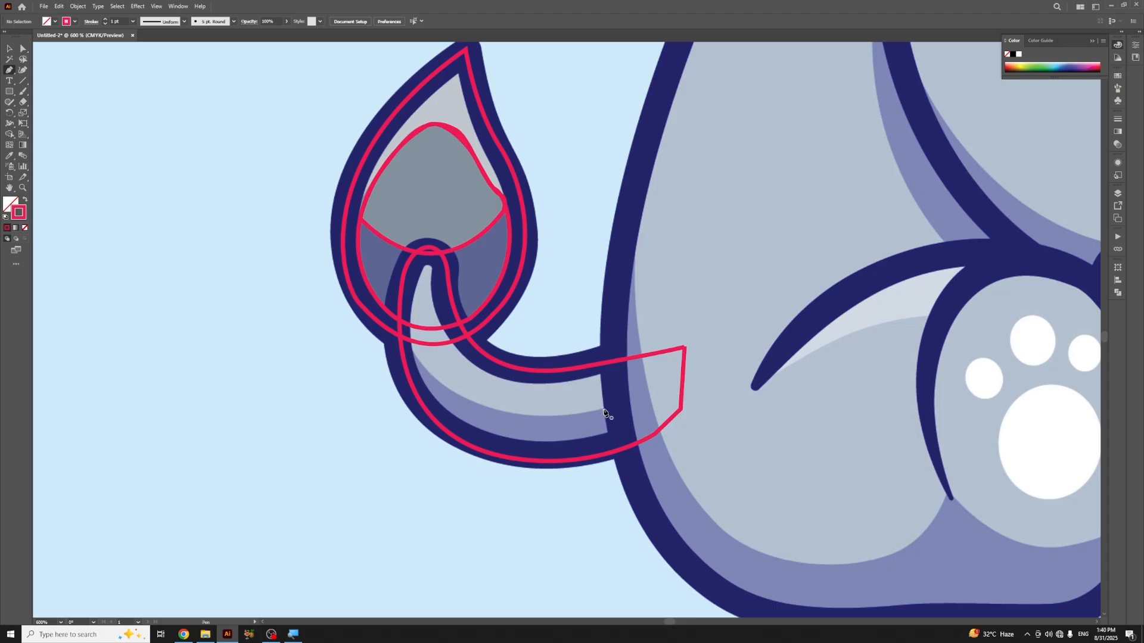
{"action": "left_click_drag", "start_coordinate": [605, 413], "coordinate": [608, 435]}
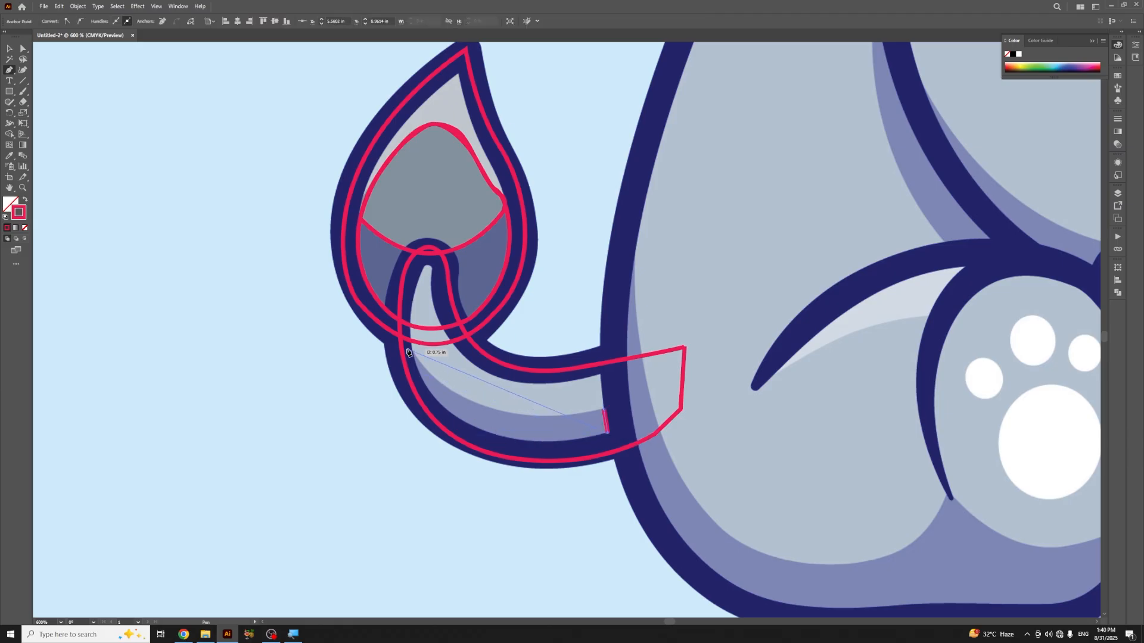
{"action": "left_click_drag", "start_coordinate": [411, 352], "coordinate": [453, 478]}
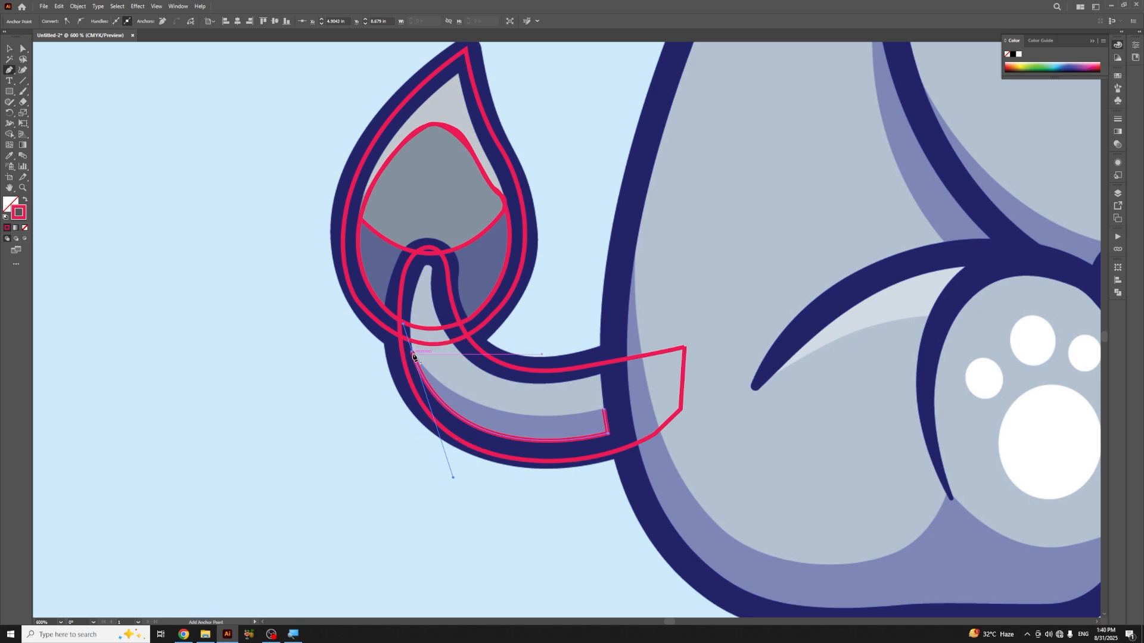
{"action": "left_click_drag", "start_coordinate": [411, 356], "coordinate": [798, 469]}
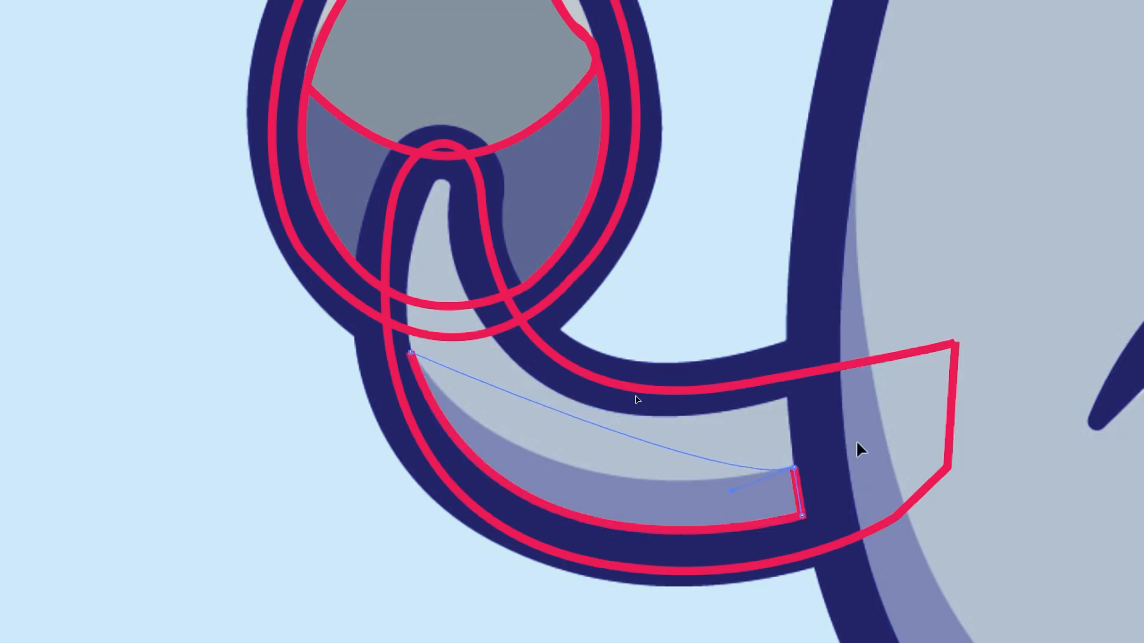
{"action": "left_click_drag", "start_coordinate": [856, 443], "coordinate": [884, 430]}
{"action": "key", "text": "a"}
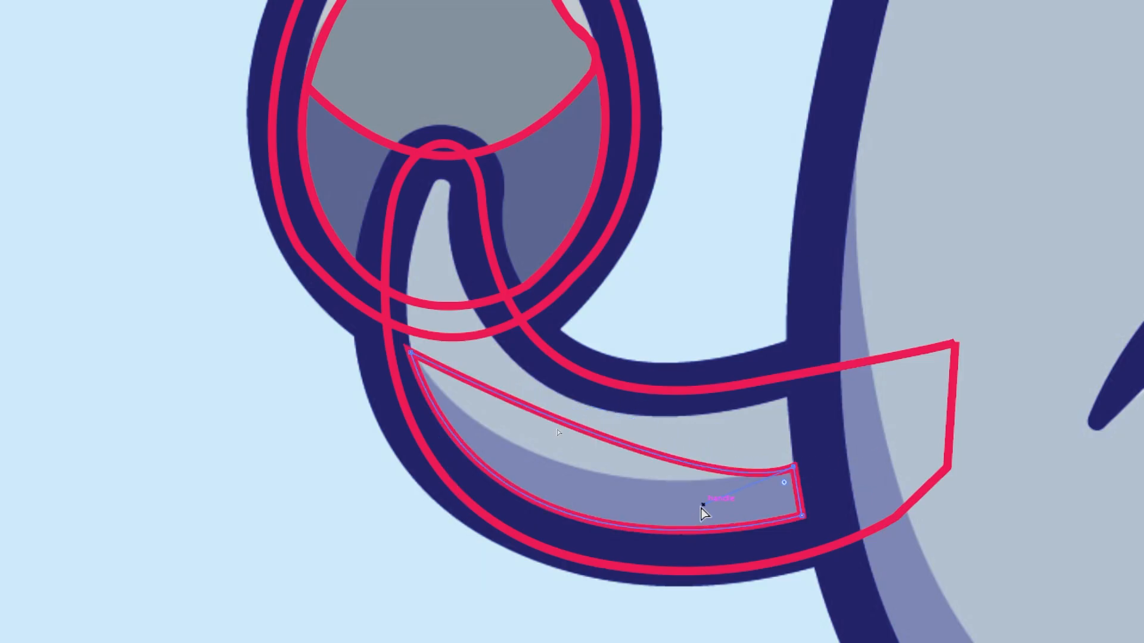
{"action": "left_click_drag", "start_coordinate": [701, 507], "coordinate": [522, 535]}
{"action": "key", "text": "v"}
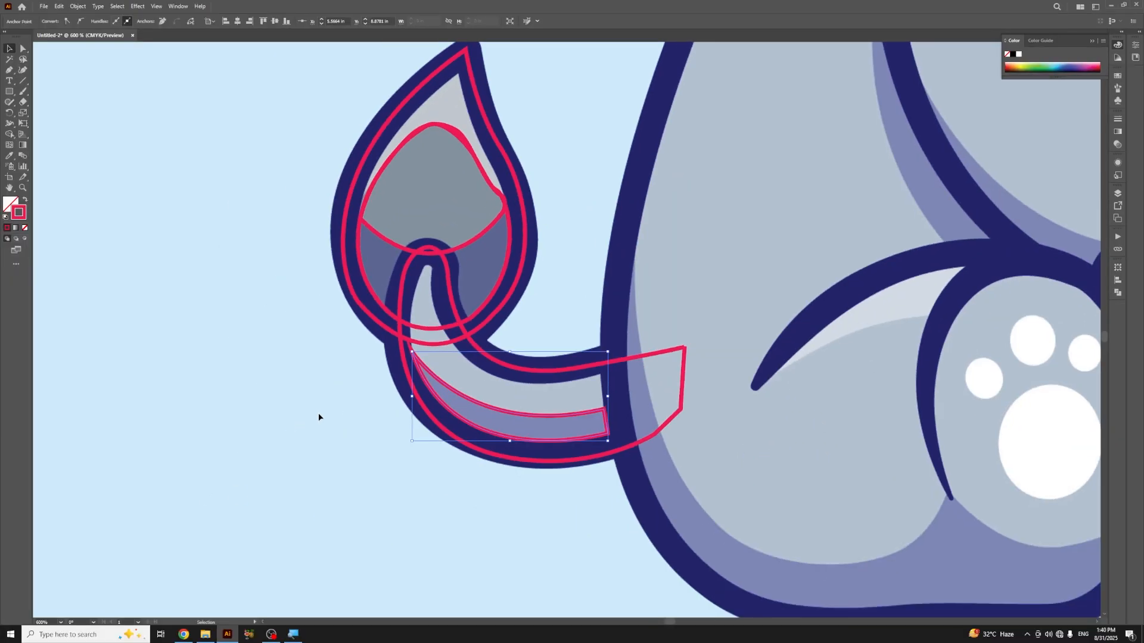
{"action": "left_click", "coordinate": [318, 417]}
Step: Start the body outline with the Pen tool at the notch beside the tail-side foot, following the underside and back up into the head
{"action": "left_click_drag", "start_coordinate": [655, 286], "coordinate": [500, 291]}
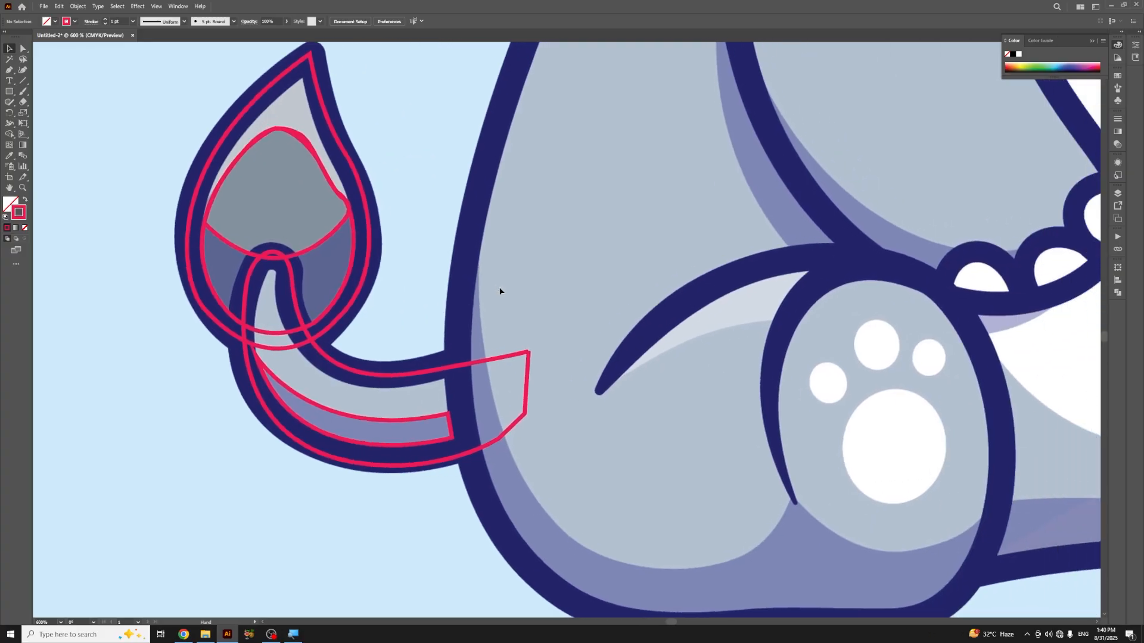
{"action": "key", "text": "ctrl+minus"}
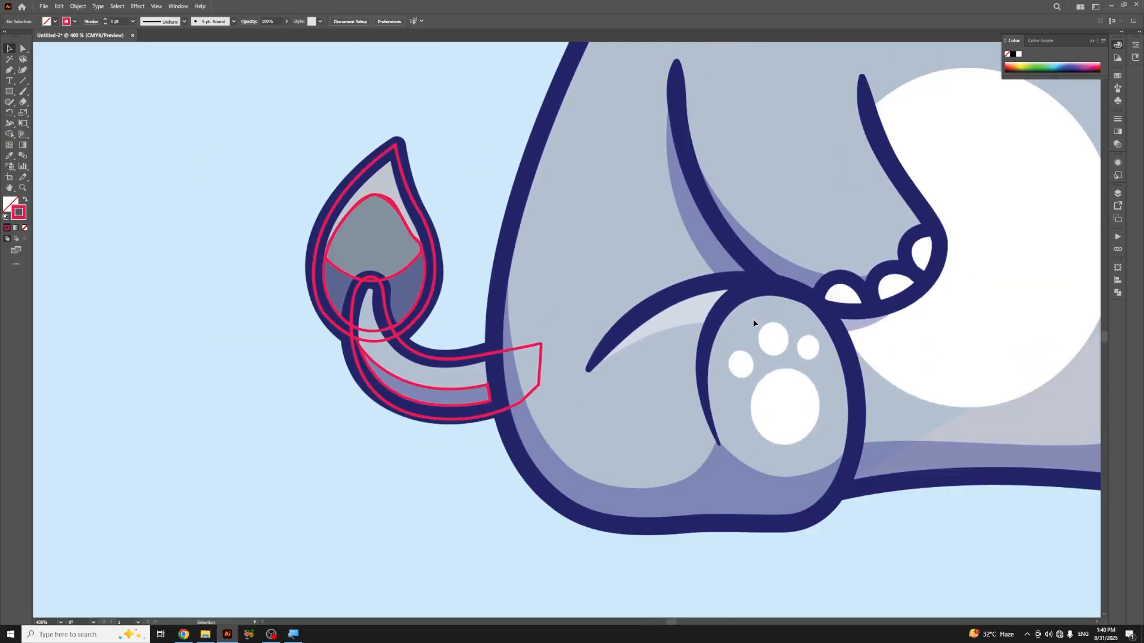
{"action": "key", "text": "ctrl+minus"}
{"action": "left_click_drag", "start_coordinate": [830, 315], "coordinate": [650, 356]}
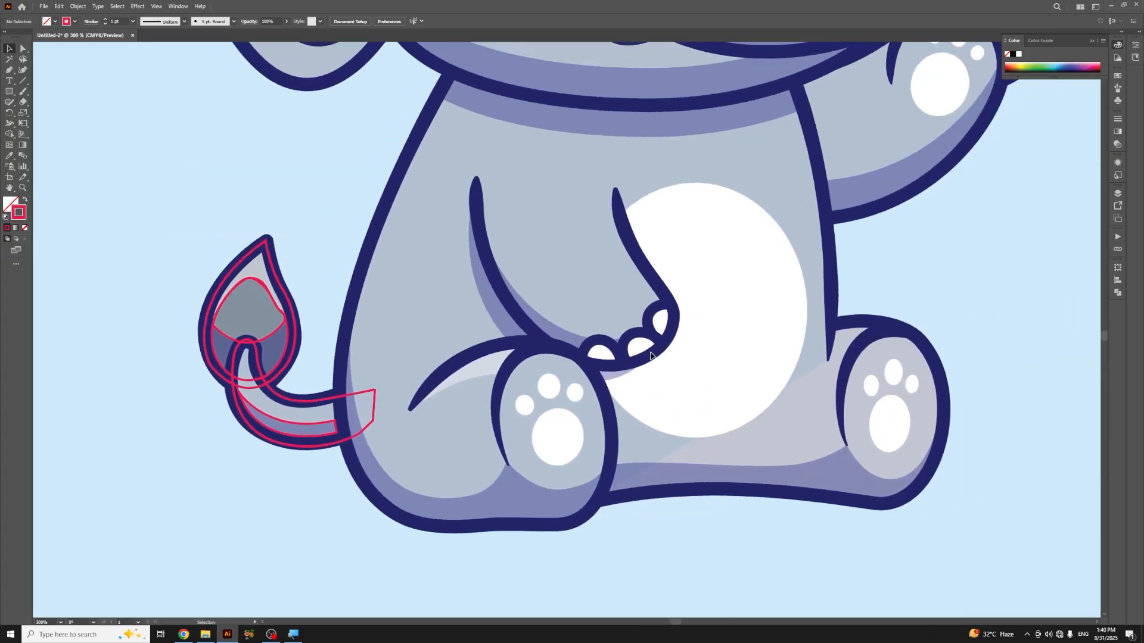
{"action": "key", "text": "ctrl+minus"}
{"action": "left_click_drag", "start_coordinate": [661, 262], "coordinate": [673, 343]}
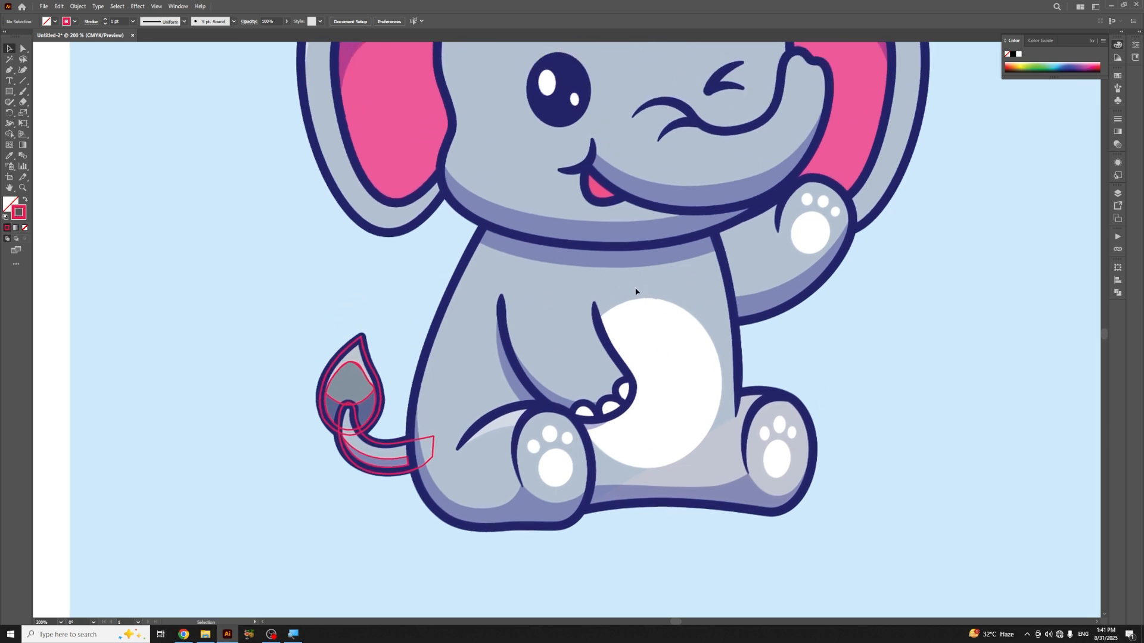
{"action": "key", "text": "p"}
{"action": "left_click", "coordinate": [590, 511]}
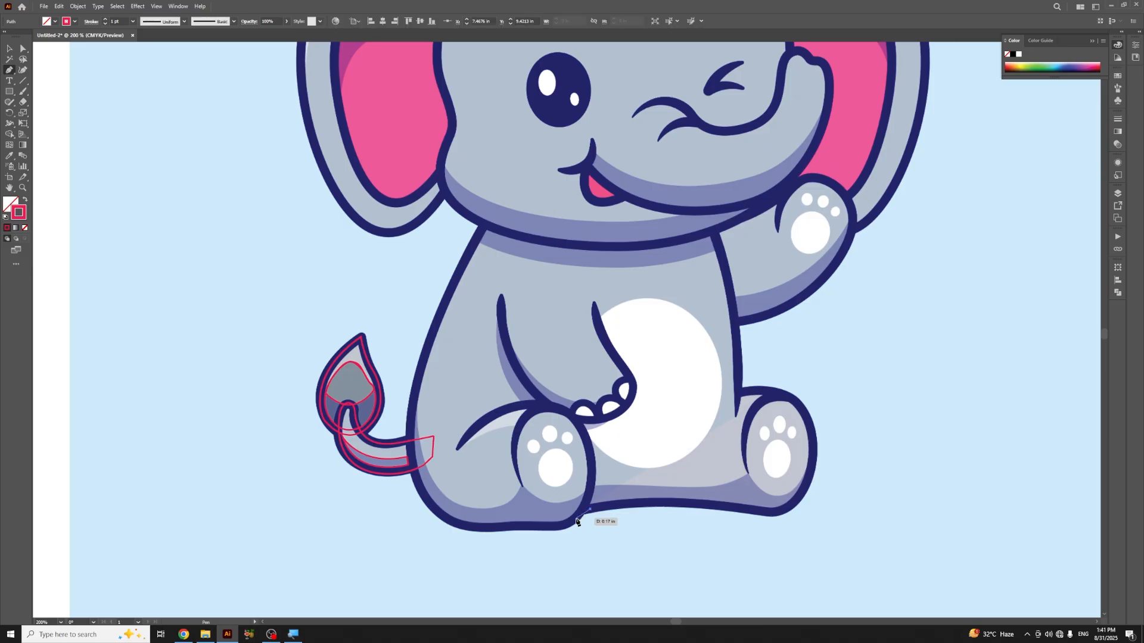
{"action": "left_click_drag", "start_coordinate": [570, 524], "coordinate": [472, 530]}
{"action": "left_click", "coordinate": [464, 530]}
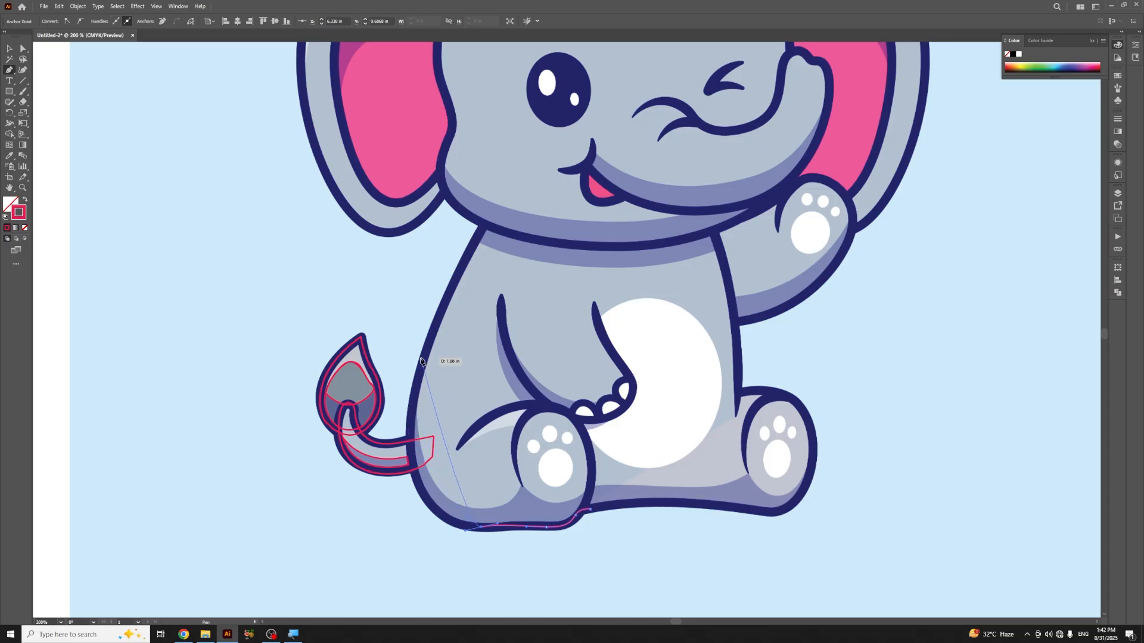
{"action": "left_click_drag", "start_coordinate": [423, 359], "coordinate": [424, 328]}
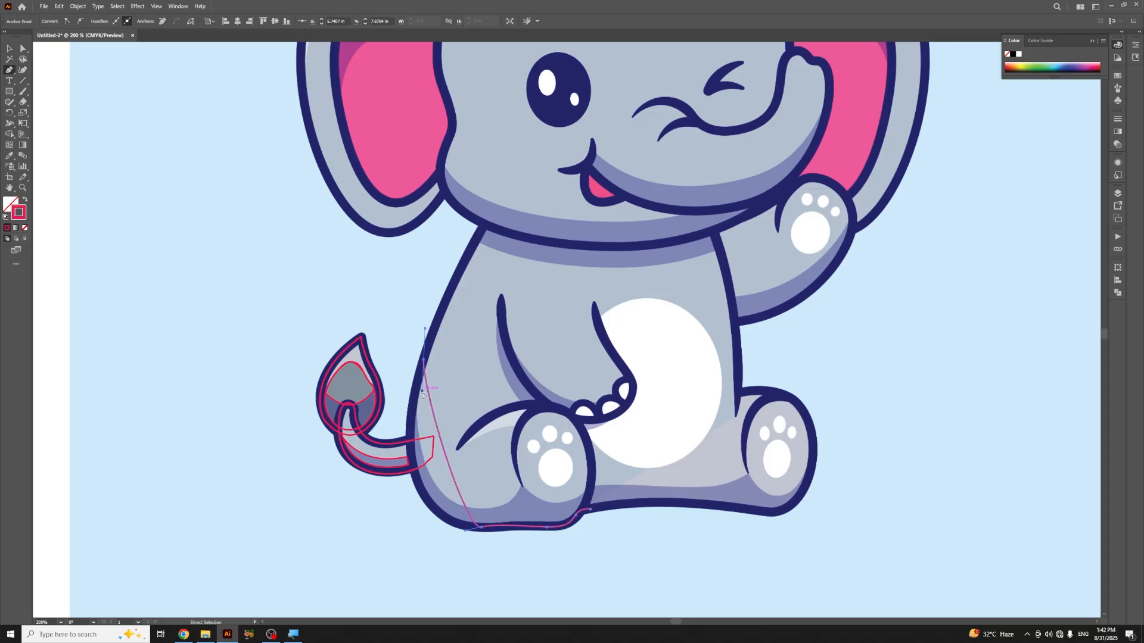
{"action": "left_click_drag", "start_coordinate": [423, 393], "coordinate": [375, 514]}
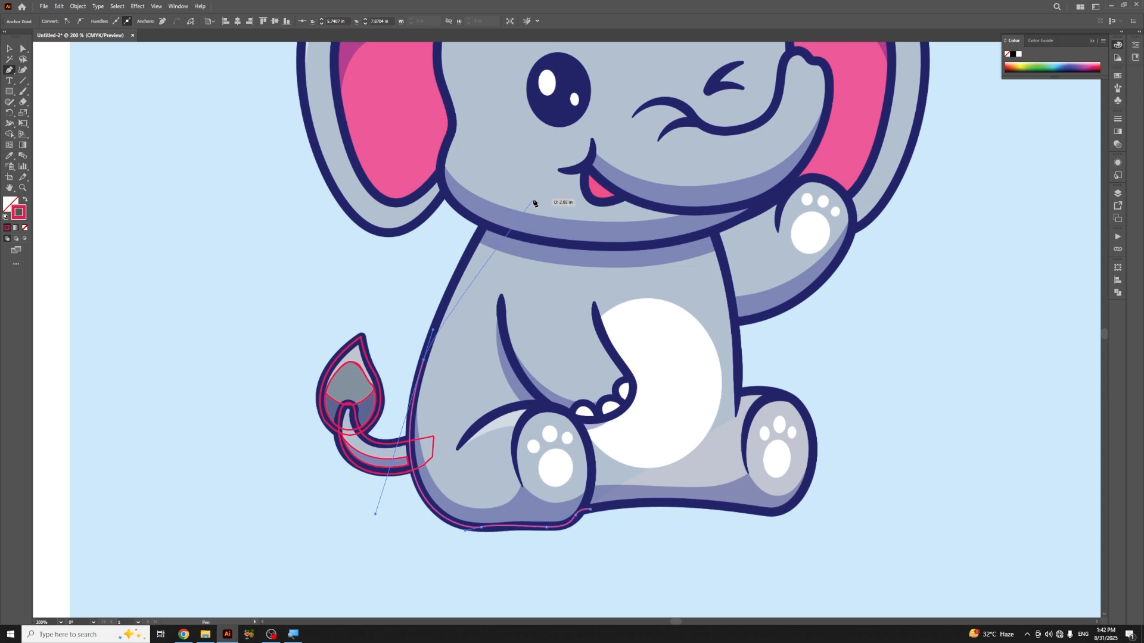
{"action": "left_click_drag", "start_coordinate": [504, 179], "coordinate": [531, 141]}
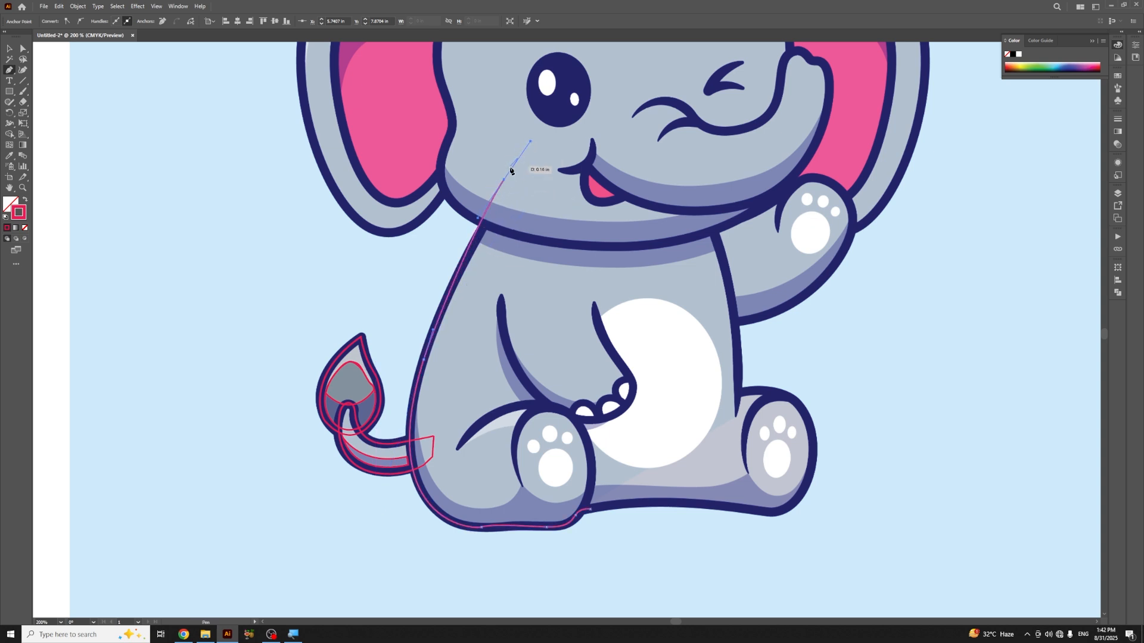
Step: Extend the body outline straight across the lower face, down the side below the raised arm, and over the top of the far foot
{"action": "left_click", "coordinate": [504, 180]}
{"action": "left_click", "coordinate": [679, 195]}
{"action": "left_click_drag", "start_coordinate": [721, 255], "coordinate": [731, 303]}
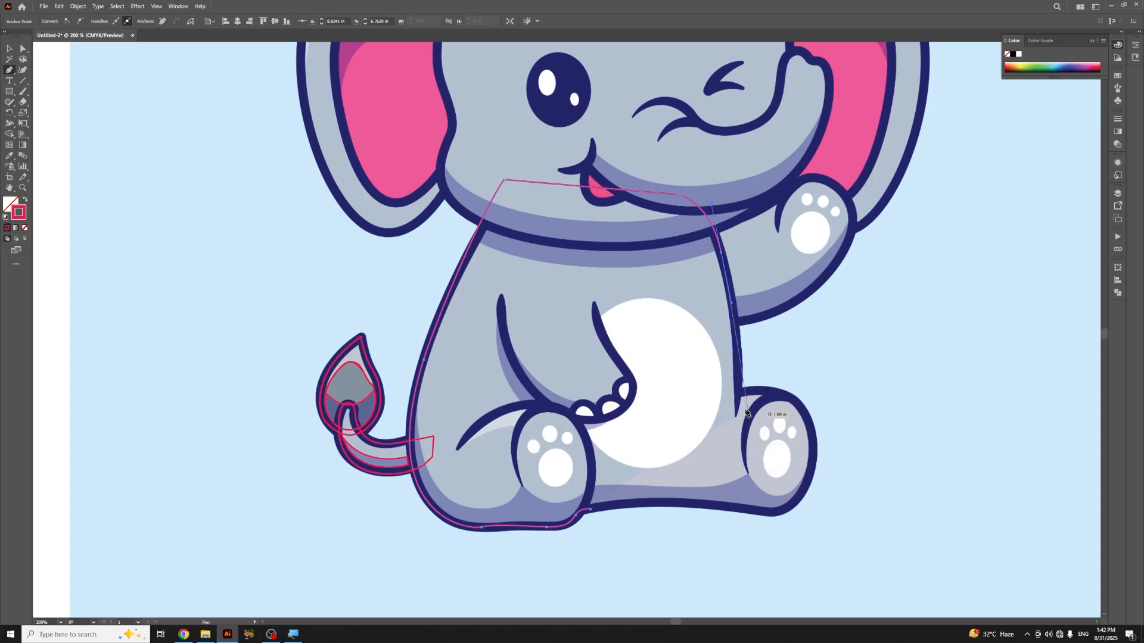
{"action": "left_click_drag", "start_coordinate": [738, 392], "coordinate": [740, 335]}
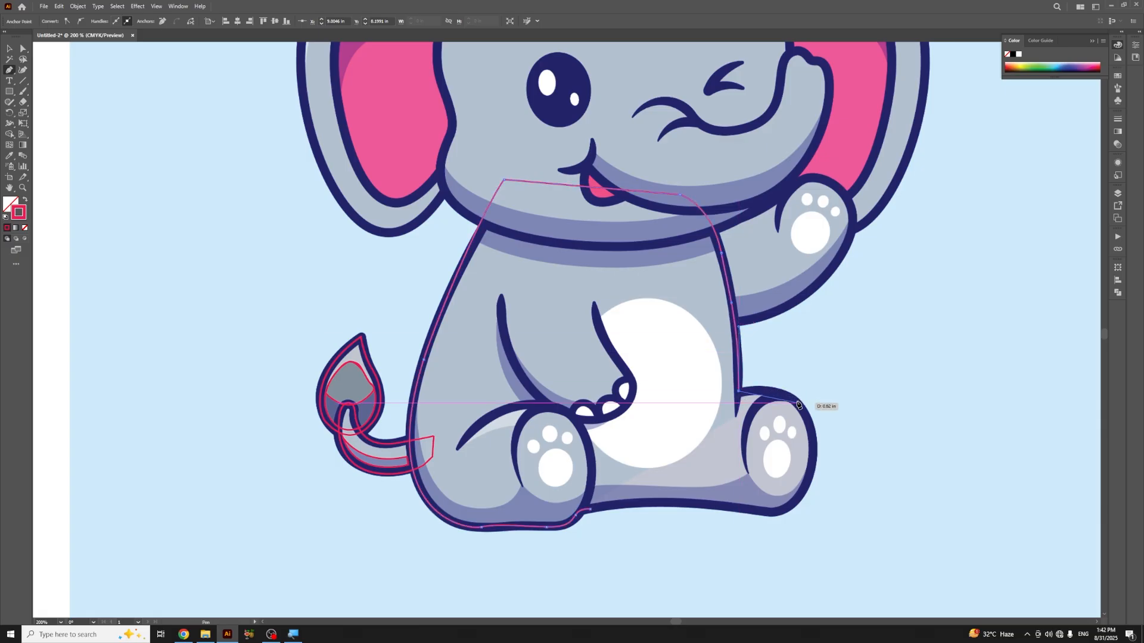
{"action": "left_click_drag", "start_coordinate": [799, 405], "coordinate": [823, 449]}
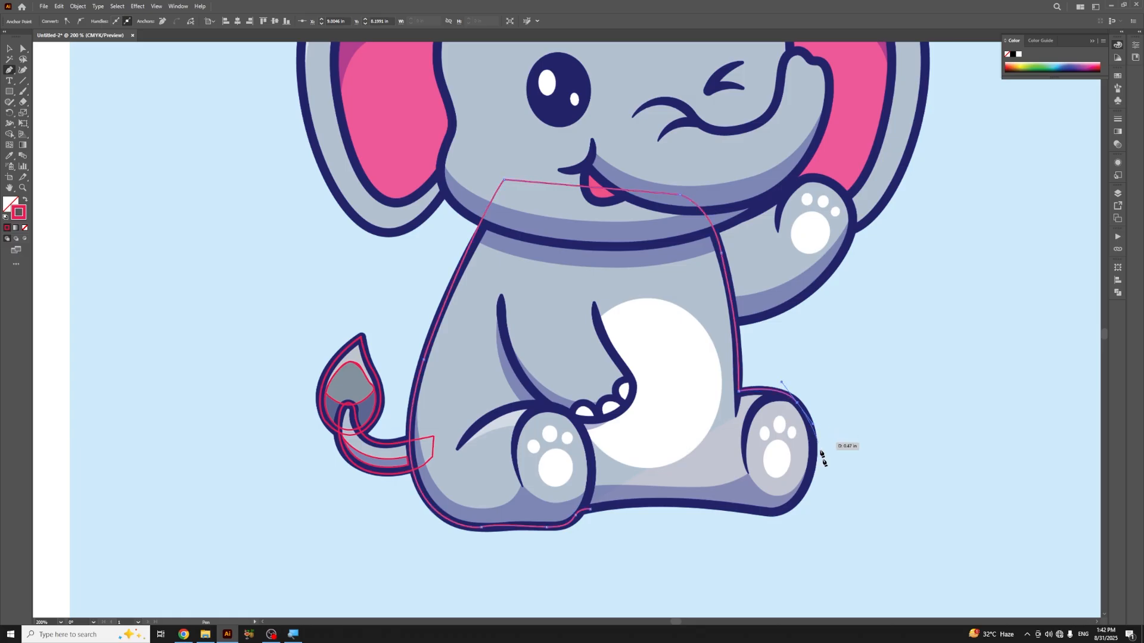
Step: Trace around the far foot's heel and along the body's underside, close the body outline at its starting point, and deselect it
{"action": "left_click_drag", "start_coordinate": [799, 500], "coordinate": [771, 539]}
{"action": "left_click_drag", "start_coordinate": [769, 538], "coordinate": [783, 522]}
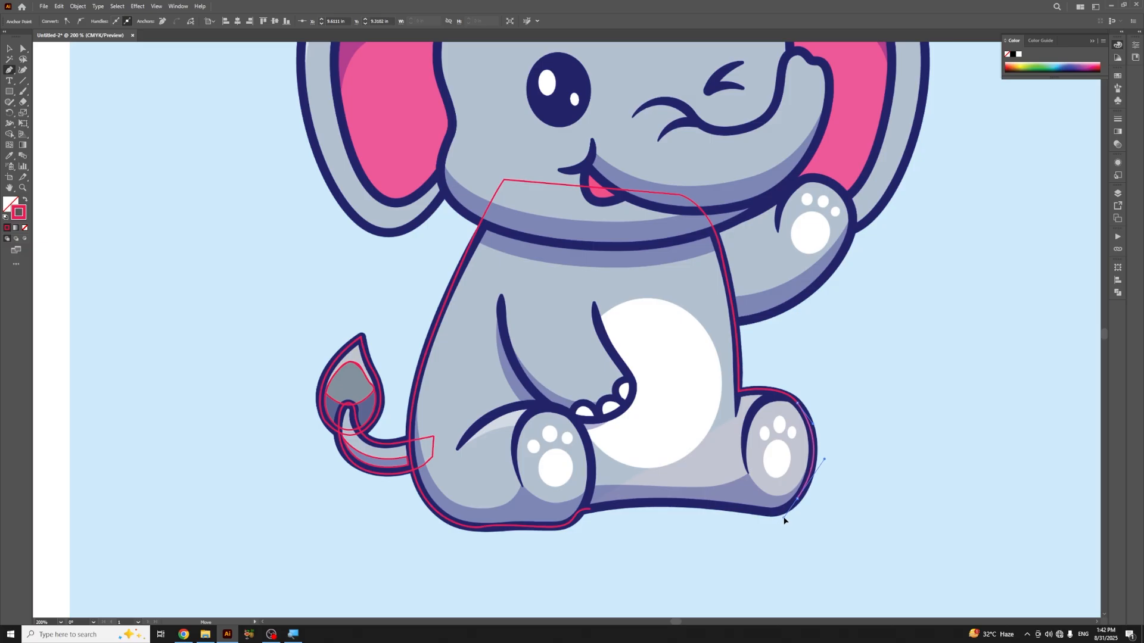
{"action": "left_click", "coordinate": [726, 510]}
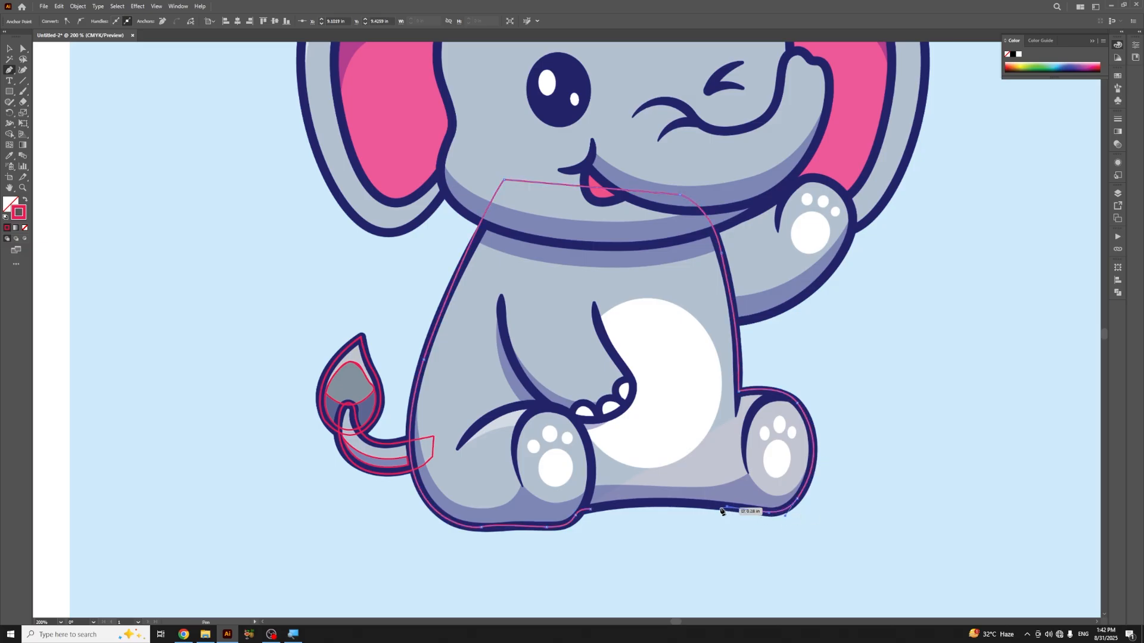
{"action": "left_click", "coordinate": [590, 510]}
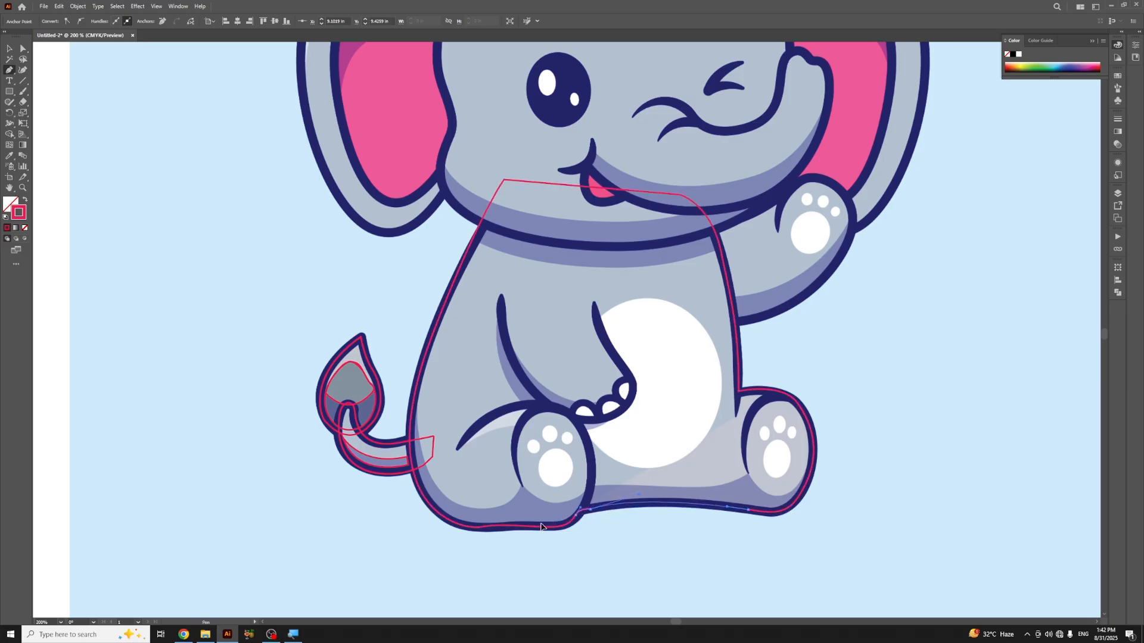
{"action": "key", "text": "v"}
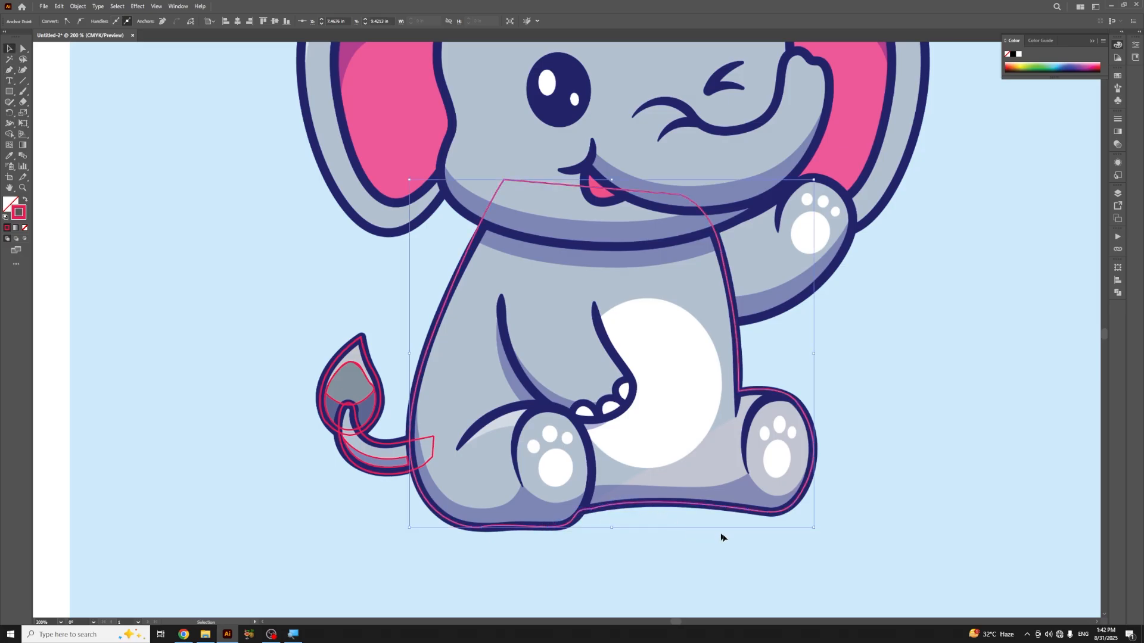
{"action": "left_click", "coordinate": [685, 575]}
{"action": "key", "text": "p"}
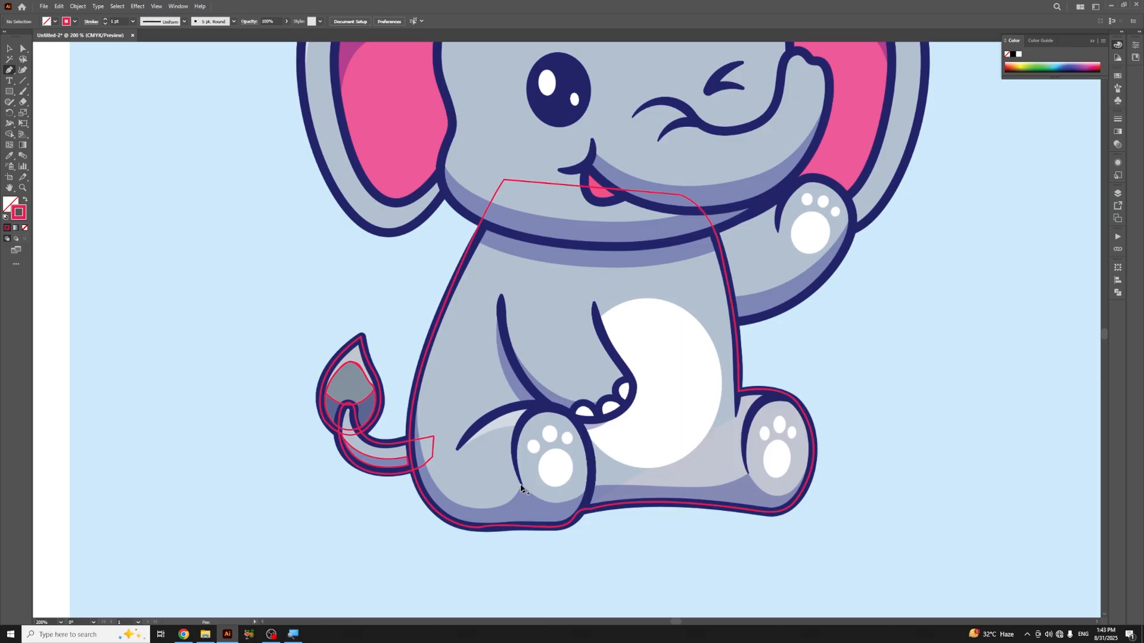
Step: Start the light body area's path at the near foot's inner edge, curving along the haunch shading and up the back to the neck
{"action": "left_click", "coordinate": [520, 487]}
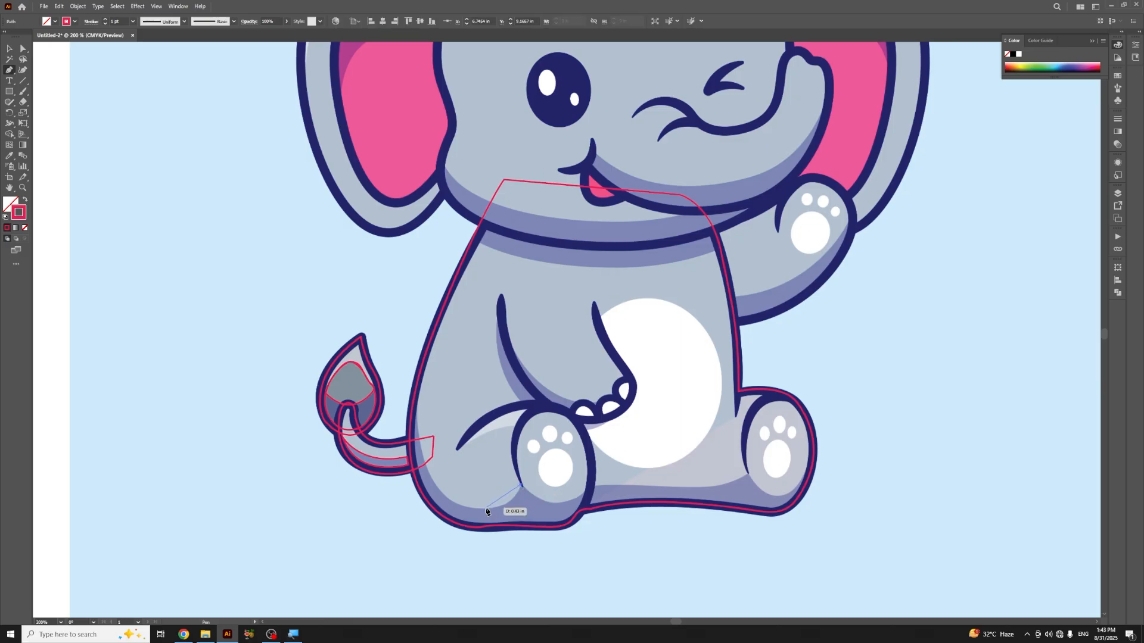
{"action": "left_click_drag", "start_coordinate": [486, 511], "coordinate": [455, 510]}
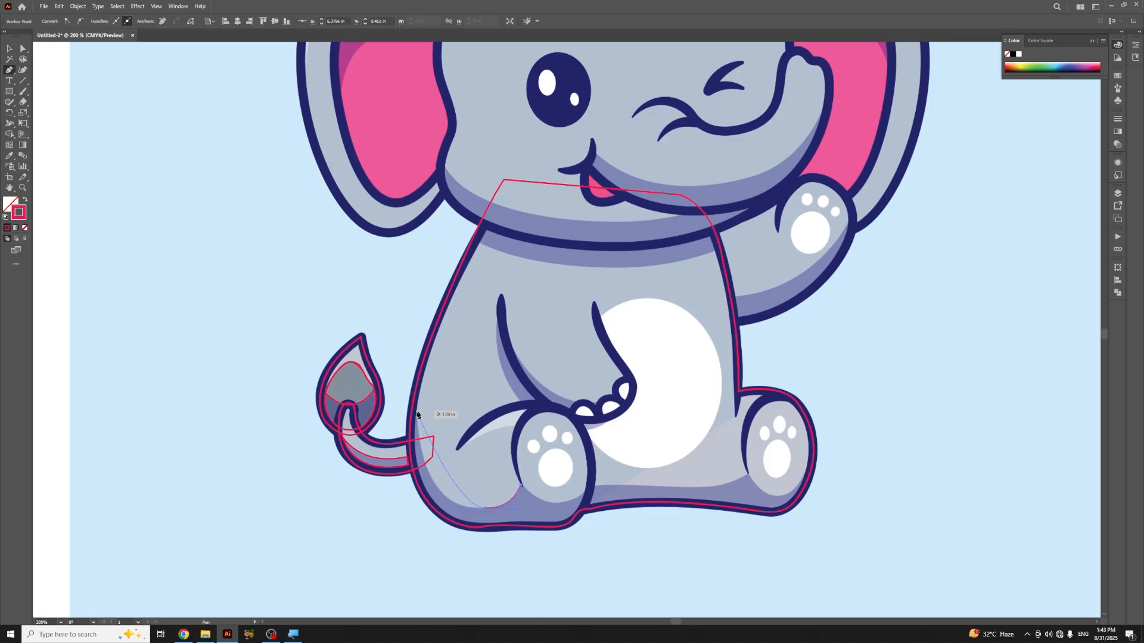
{"action": "left_click_drag", "start_coordinate": [417, 412], "coordinate": [422, 504]}
{"action": "left_click", "coordinate": [482, 241]}
{"action": "left_click_drag", "start_coordinate": [484, 235], "coordinate": [466, 287]}
{"action": "left_click", "coordinate": [480, 242]}
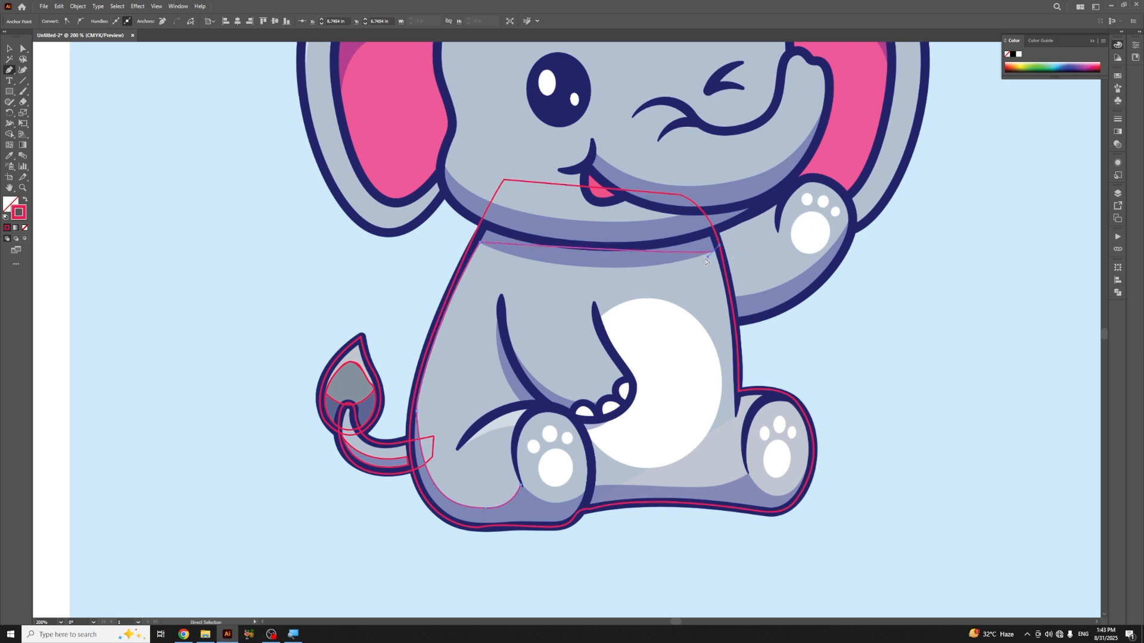
Step: Extend the light body path along the neck shadow's curved lower edge and down the body's side to the line tip beside the far leg
{"action": "left_click", "coordinate": [709, 255]}
{"action": "left_click_drag", "start_coordinate": [707, 260], "coordinate": [581, 295]}
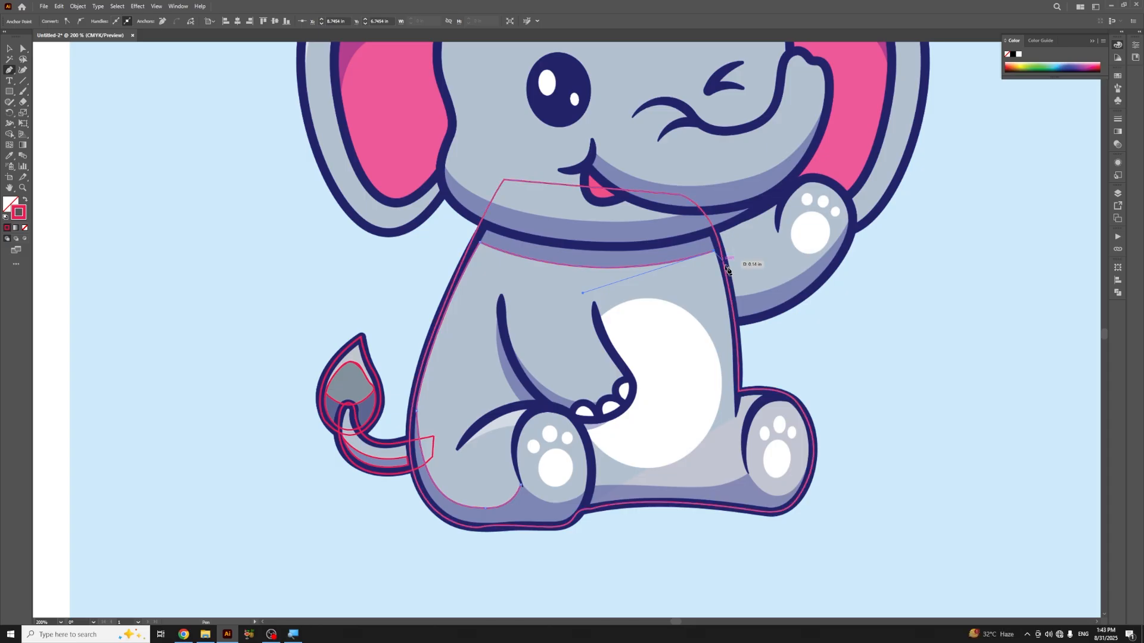
{"action": "mouse_move", "coordinate": [727, 269]}
{"action": "left_mouse_down"}
{"action": "mouse_move", "coordinate": [741, 408]}
{"action": "mouse_move", "coordinate": [744, 363]}
{"action": "mouse_move", "coordinate": [782, 318]}
{"action": "mouse_move", "coordinate": [740, 440]}
{"action": "mouse_move", "coordinate": [734, 295]}
{"action": "left_mouse_up"}
{"action": "left_click", "coordinate": [735, 418]}
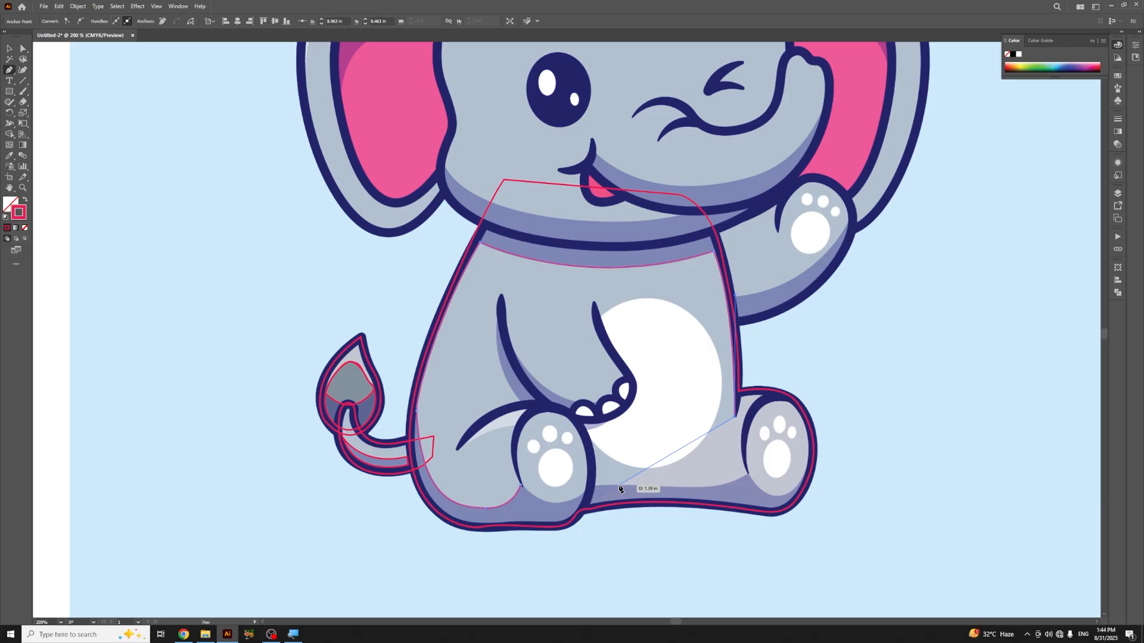
Step: Run the light body path diagonally across the belly and along the near foot's sole shading, close it at its start, and deselect it
{"action": "left_click", "coordinate": [620, 487]}
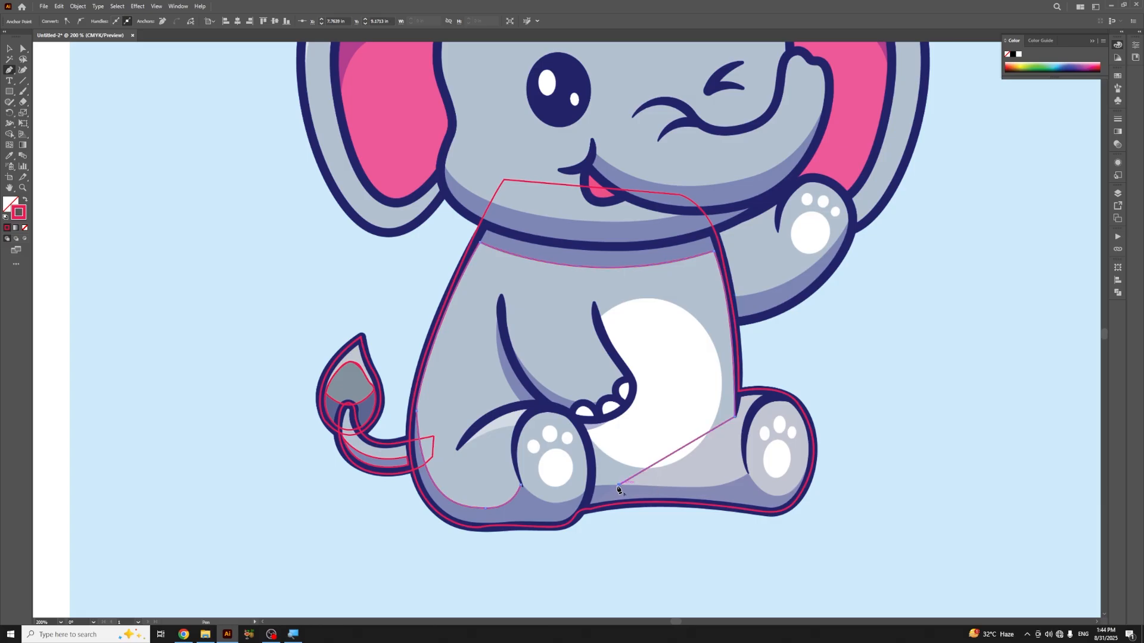
{"action": "left_click", "coordinate": [586, 488]}
{"action": "left_click", "coordinate": [522, 487]}
{"action": "left_click_drag", "start_coordinate": [524, 504], "coordinate": [579, 503]}
{"action": "key", "text": "v"}
{"action": "left_click", "coordinate": [986, 367]}
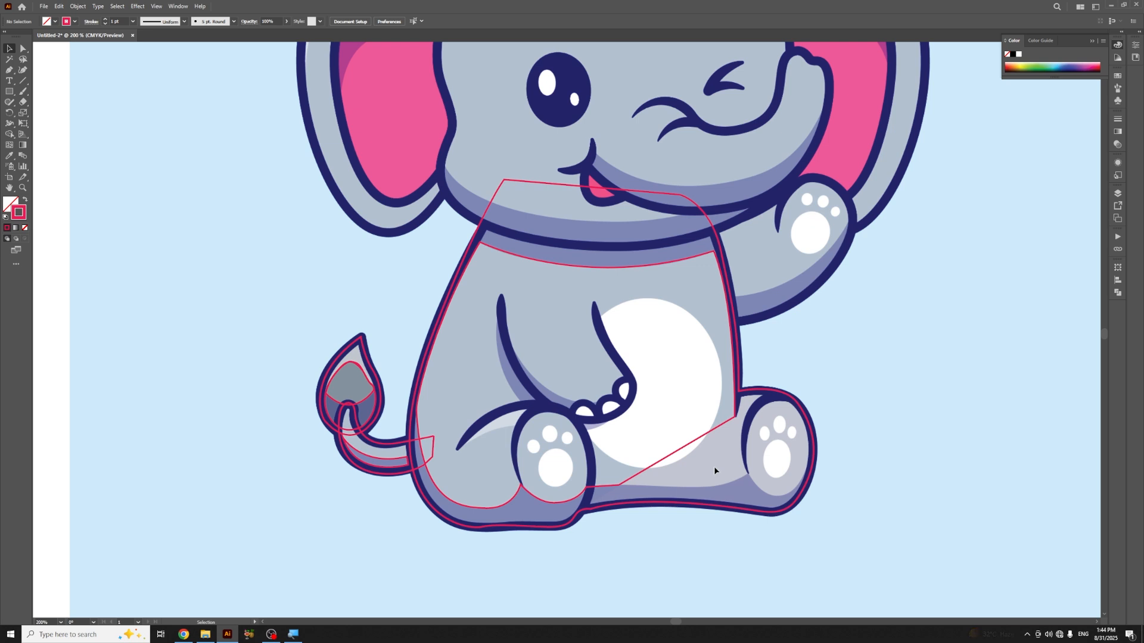
Step: Start the far leg's light area with the Pen tool, following the shading edge from the foot to the belly corner and up to the side line's tip
{"action": "key", "text": "p"}
{"action": "key", "text": "ctrl+equal"}
{"action": "left_click_drag", "start_coordinate": [781, 527], "coordinate": [734, 447]}
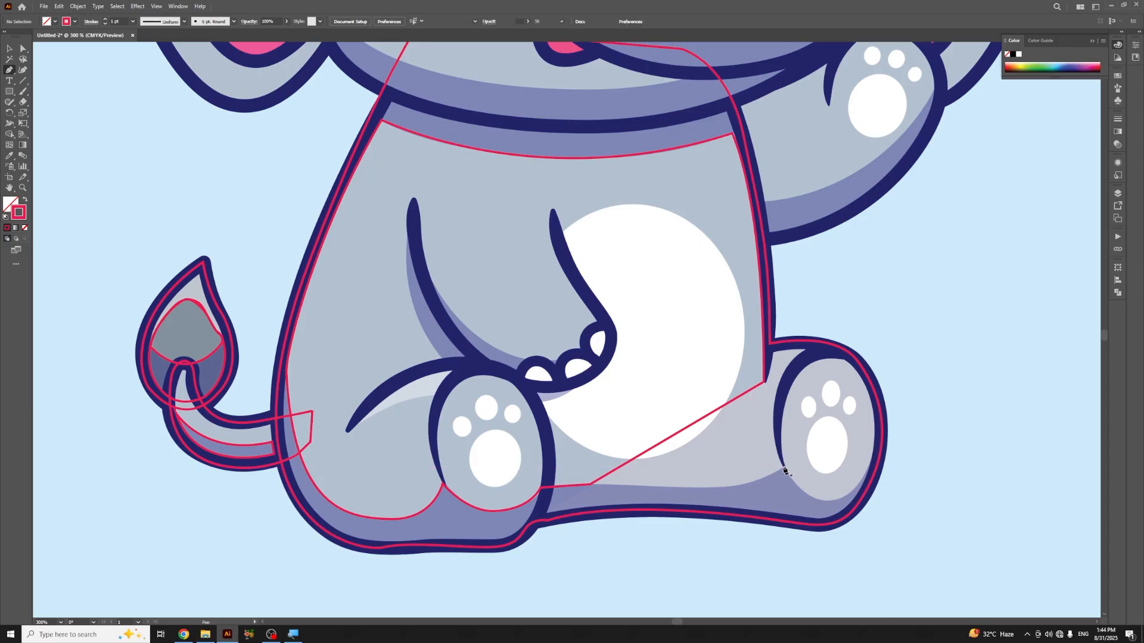
{"action": "left_click", "coordinate": [784, 469]}
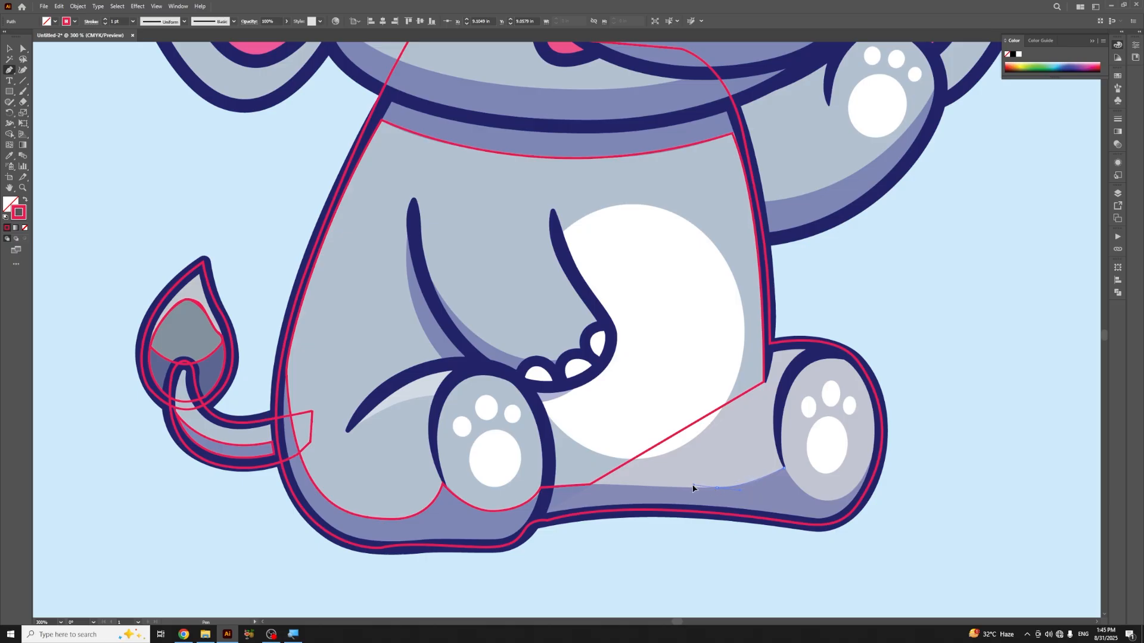
{"action": "left_click_drag", "start_coordinate": [680, 489], "coordinate": [681, 488]}
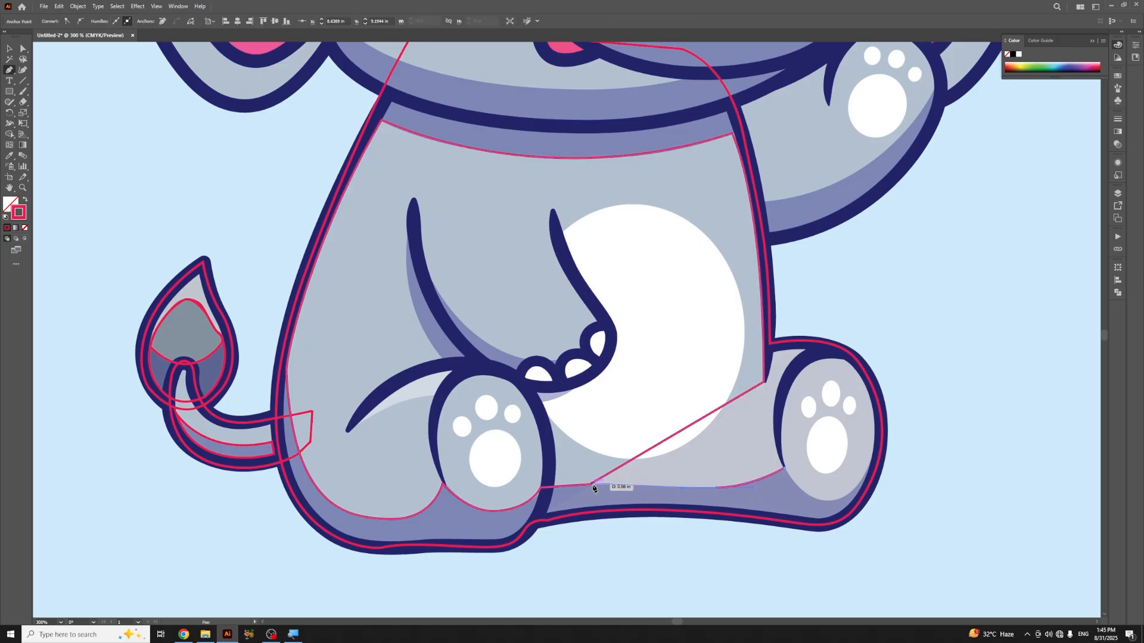
{"action": "left_click", "coordinate": [592, 484]}
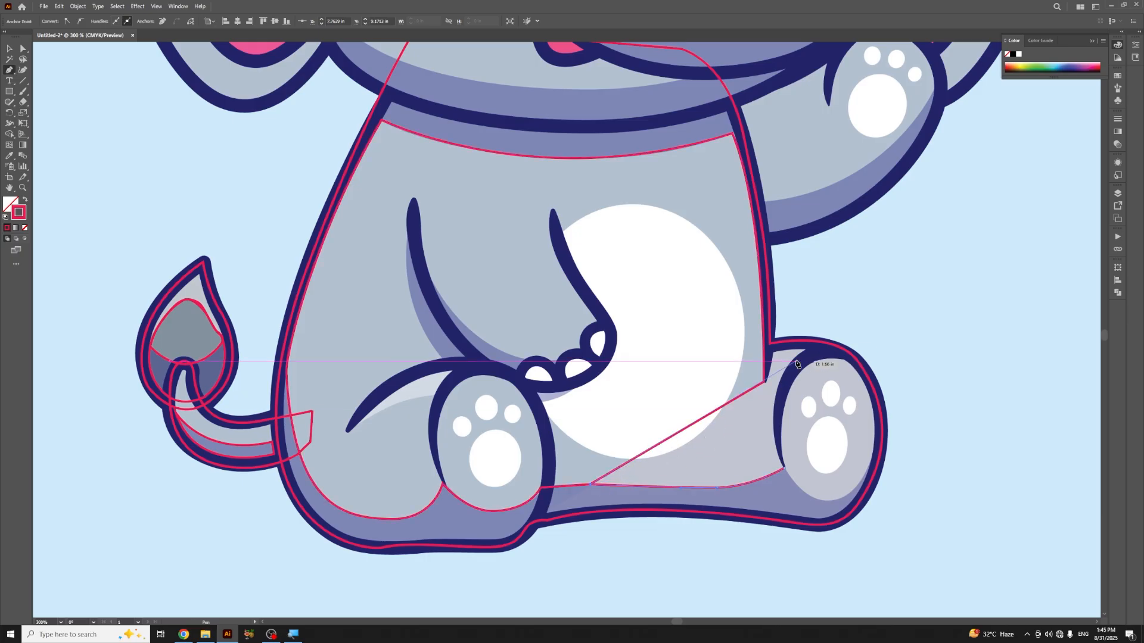
{"action": "left_click", "coordinate": [764, 383]}
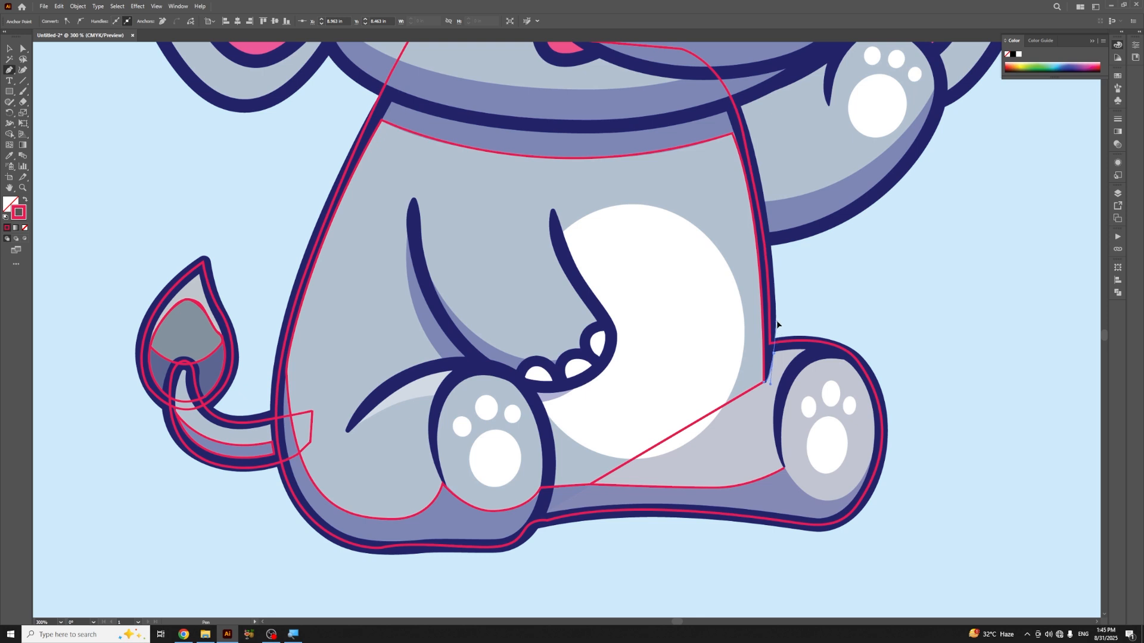
Step: Trace the far leg's light area over the thigh and down the foot's inner outline, close the path at its start, and deselect it
{"action": "left_click", "coordinate": [774, 351]}
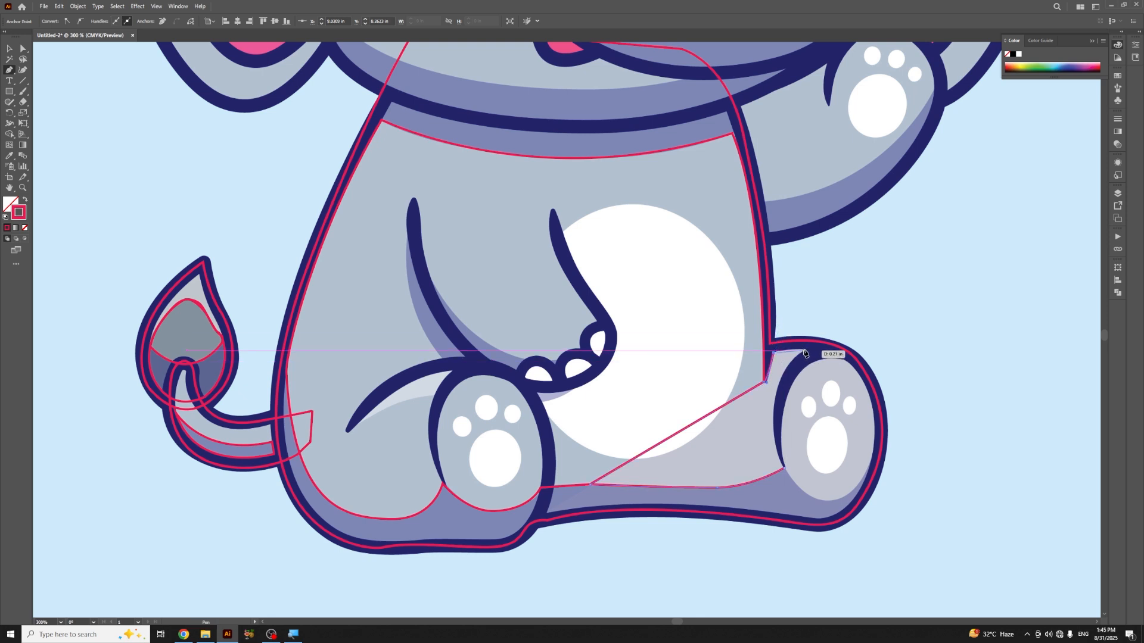
{"action": "left_click_drag", "start_coordinate": [804, 351], "coordinate": [813, 354]}
{"action": "left_click", "coordinate": [804, 351]}
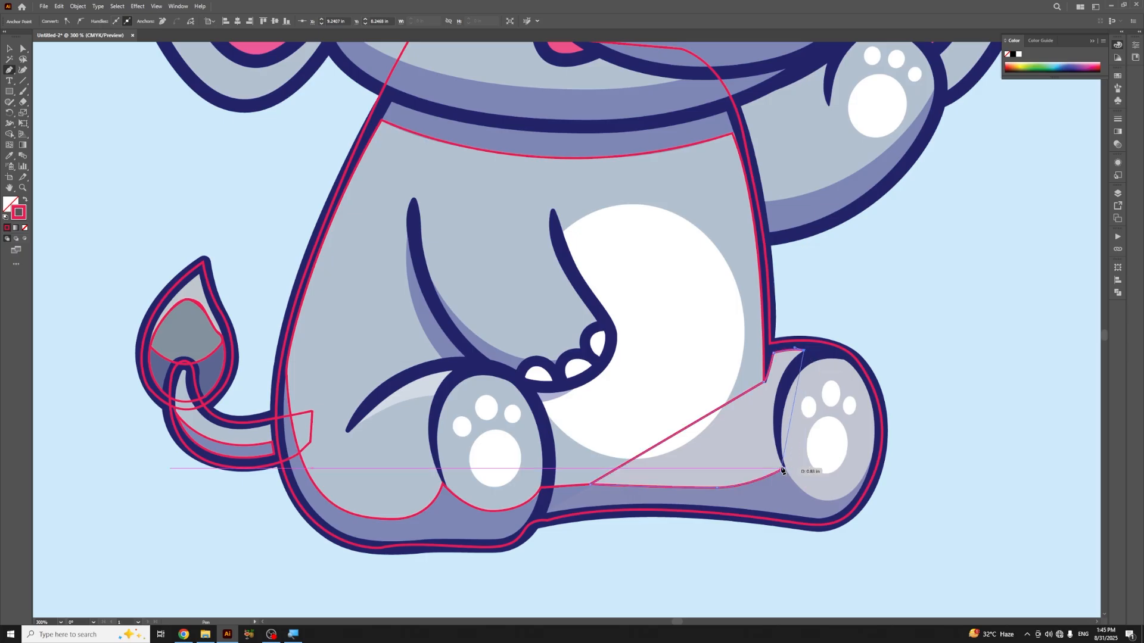
{"action": "left_click_drag", "start_coordinate": [782, 469], "coordinate": [817, 556]}
{"action": "key", "text": "v"}
{"action": "left_click", "coordinate": [944, 403]}
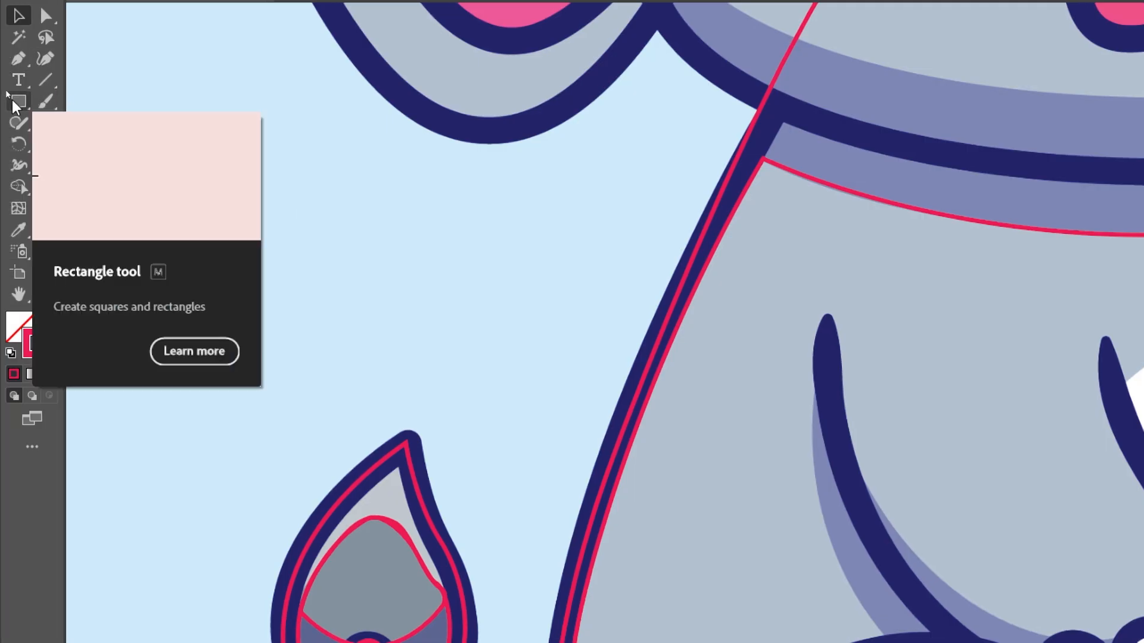
Step: Draw an ellipse over the far foot's sole and stretch it to the sole's width and height
{"action": "left_click", "coordinate": [19, 101]}
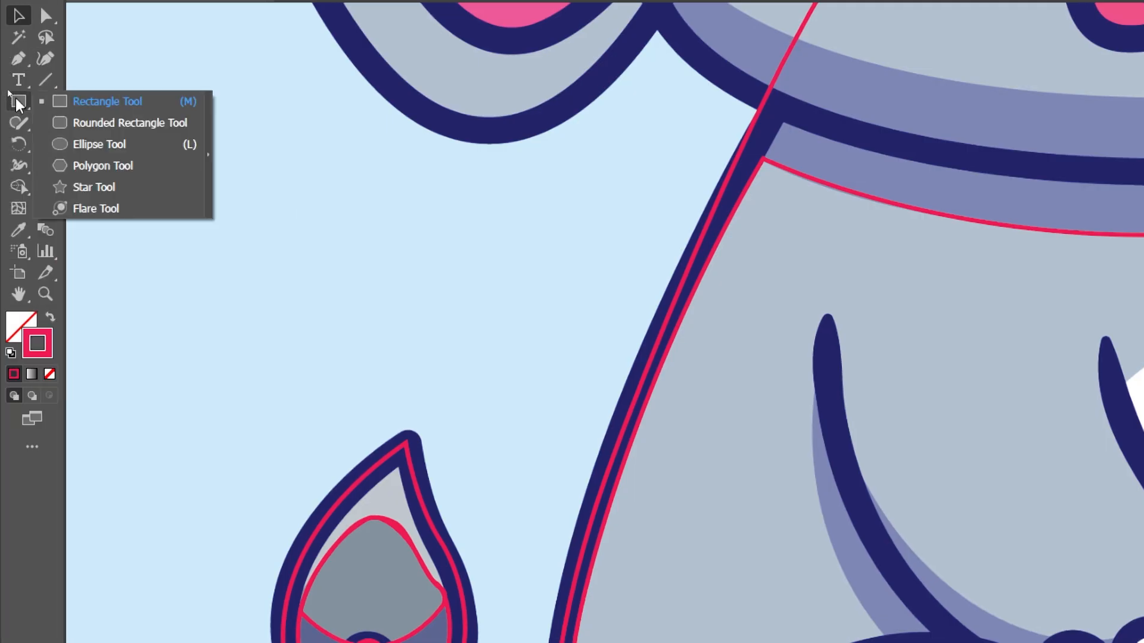
{"action": "left_click", "coordinate": [98, 147]}
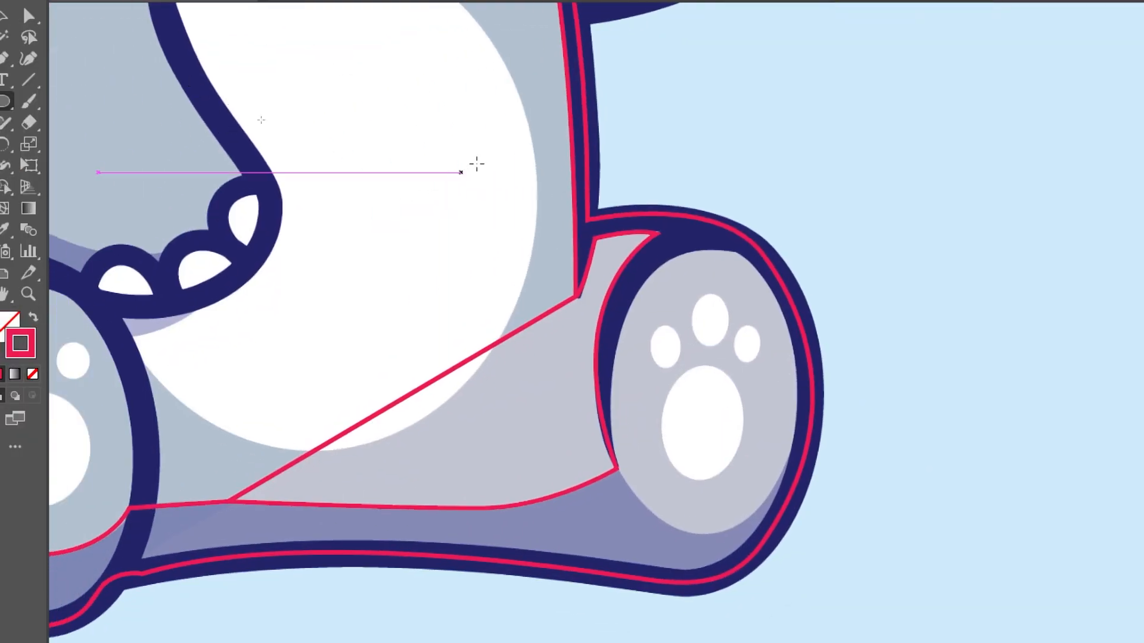
{"action": "left_click_drag", "start_coordinate": [698, 250], "coordinate": [790, 523]}
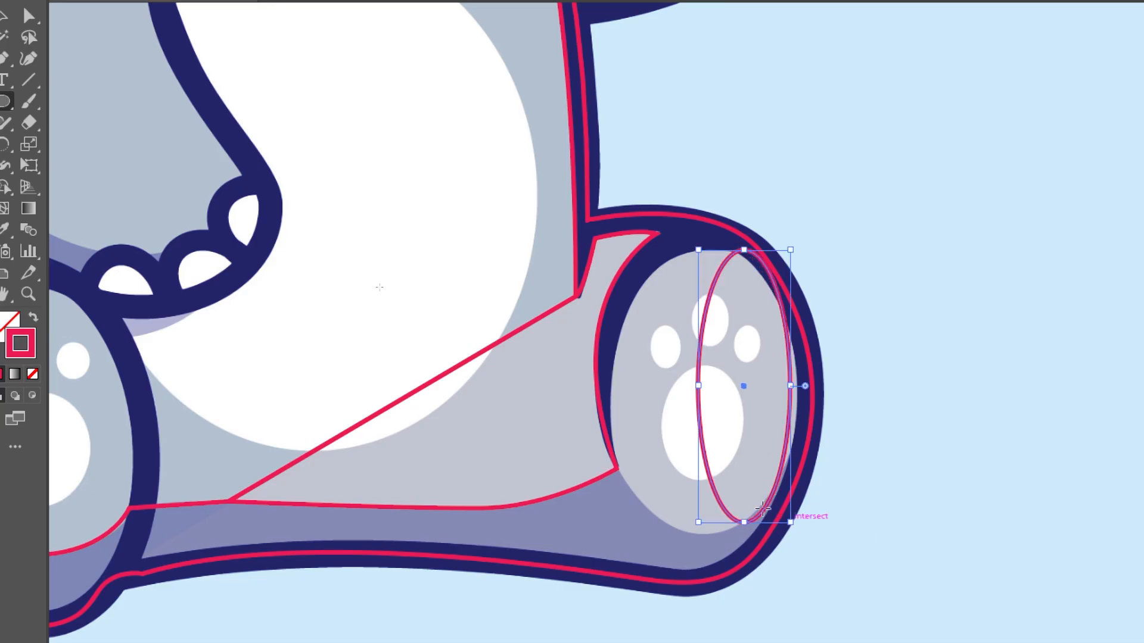
{"action": "left_click_drag", "start_coordinate": [700, 390], "coordinate": [613, 386]}
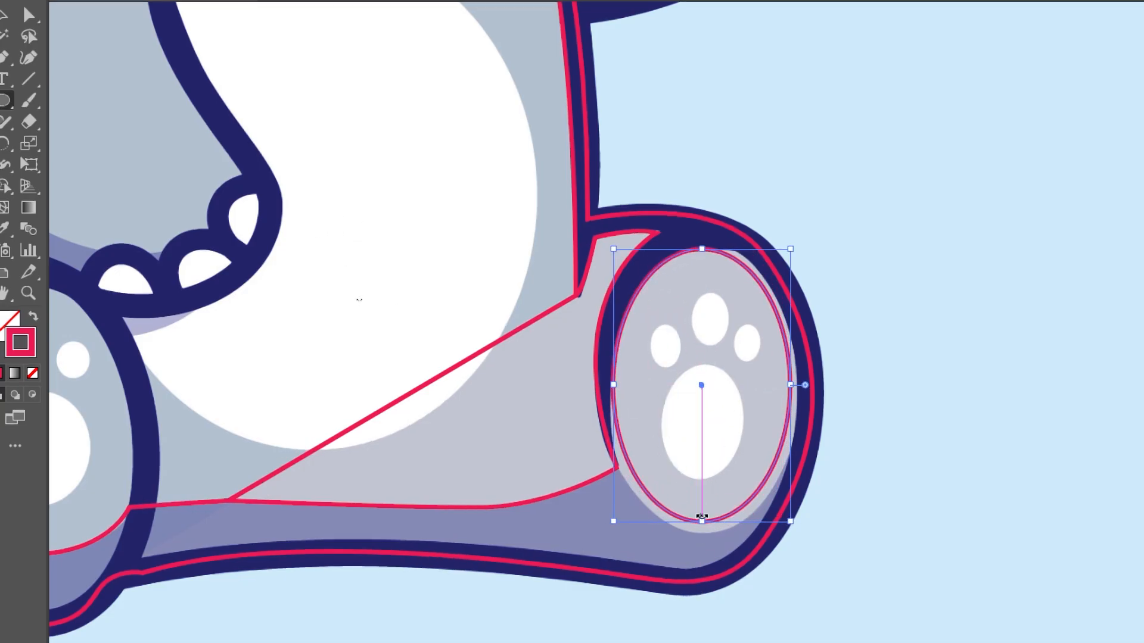
{"action": "left_click_drag", "start_coordinate": [702, 523], "coordinate": [700, 538]}
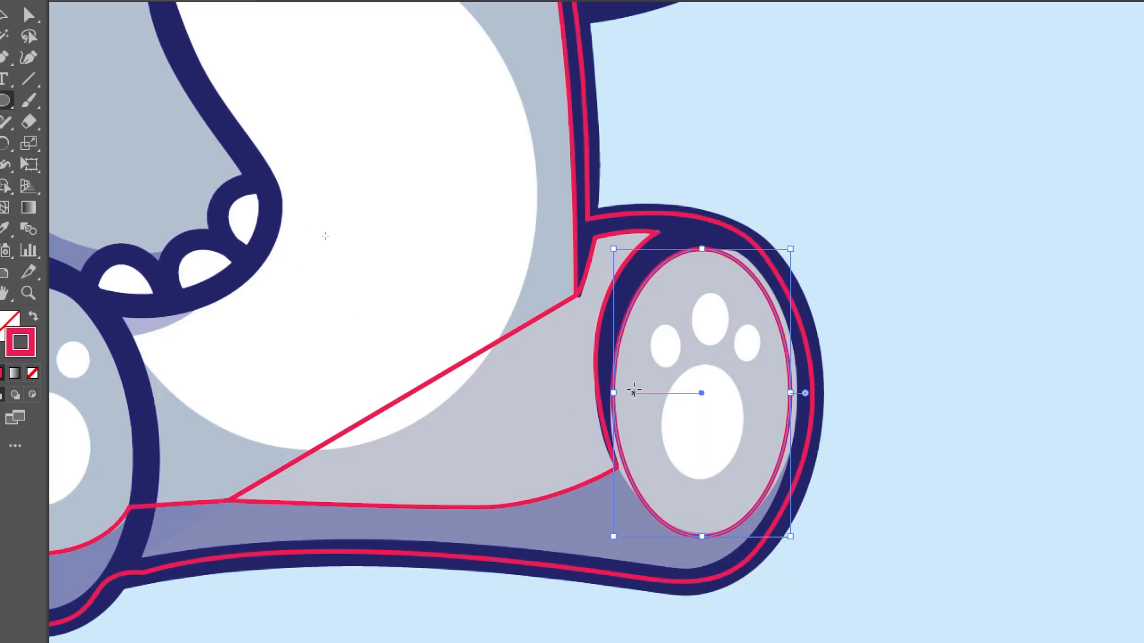
Step: Reshape the sole ellipse's anchors and handles with Direct Selection to match the far foot's sole contour, and deselect it
{"action": "key", "text": "a"}
{"action": "left_click", "coordinate": [614, 394]}
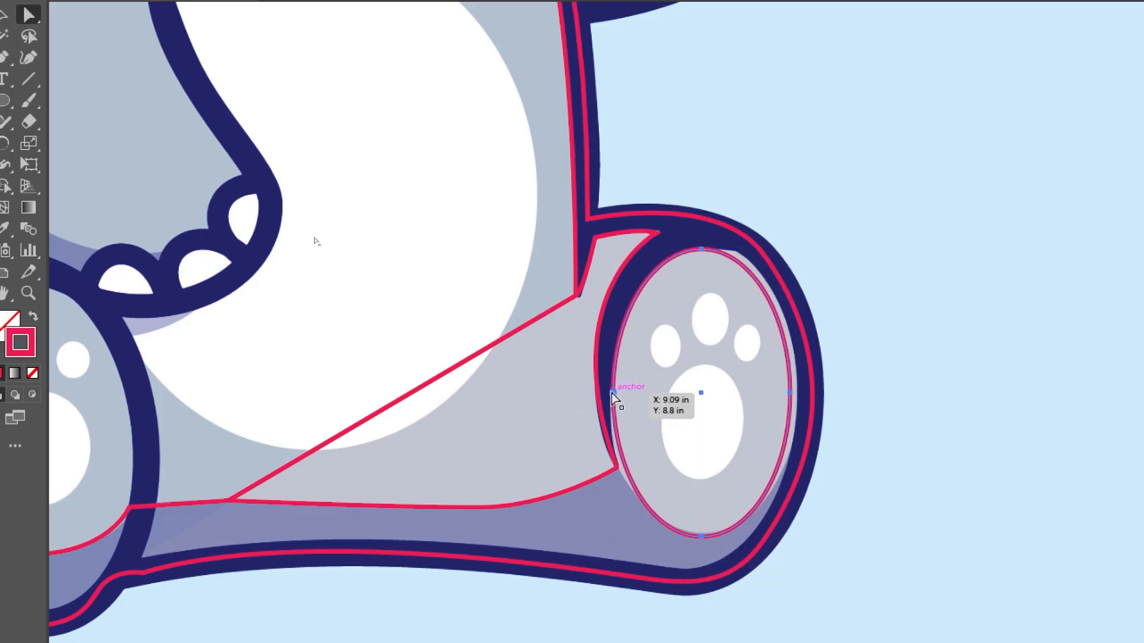
{"action": "left_click_drag", "start_coordinate": [614, 470], "coordinate": [612, 483]}
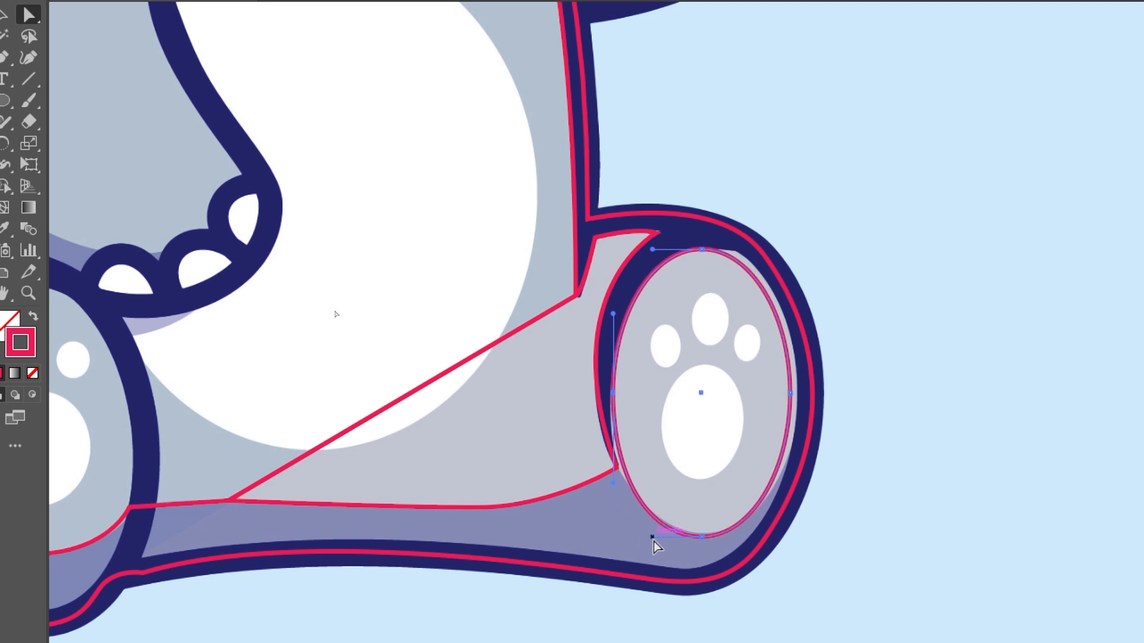
{"action": "left_click_drag", "start_coordinate": [652, 536], "coordinate": [665, 536]}
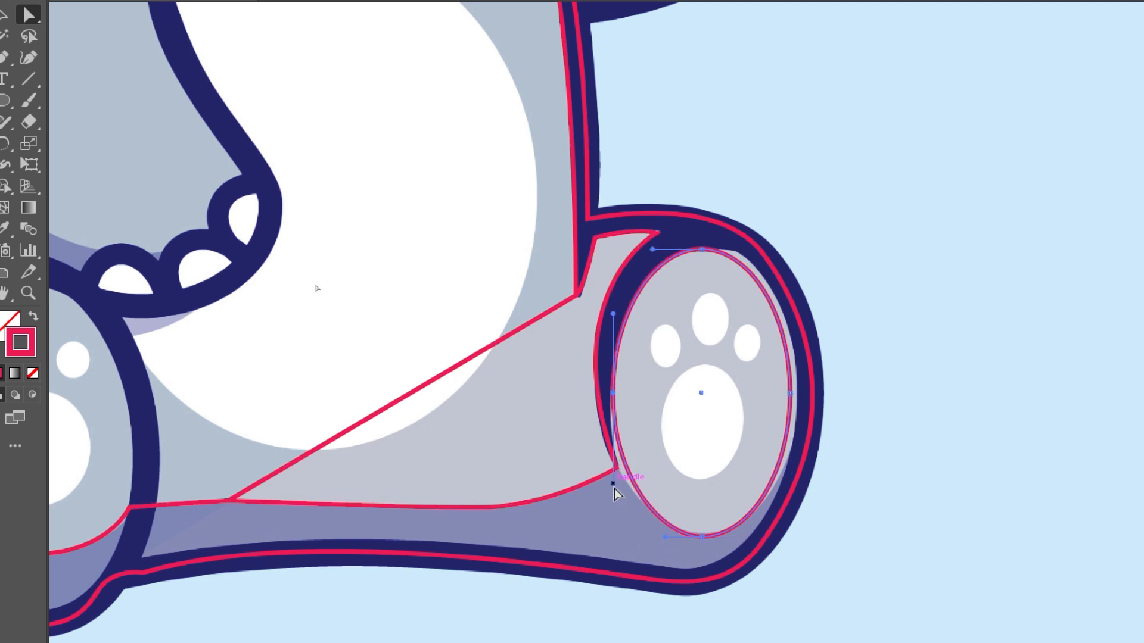
{"action": "left_click_drag", "start_coordinate": [613, 482], "coordinate": [606, 486]}
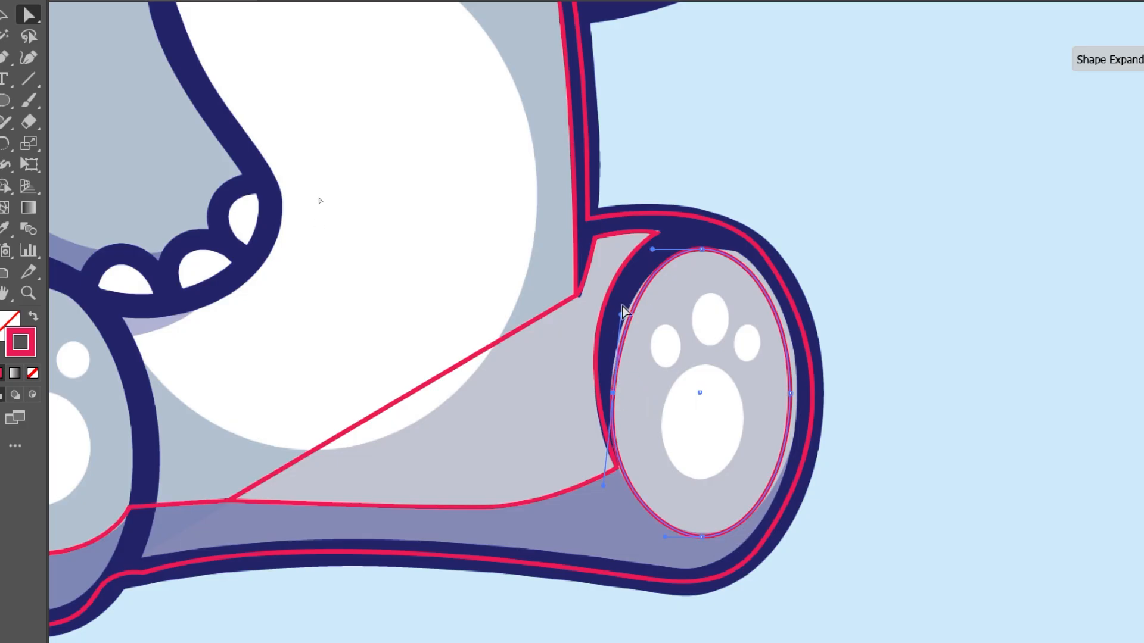
{"action": "left_click_drag", "start_coordinate": [621, 315], "coordinate": [622, 305]}
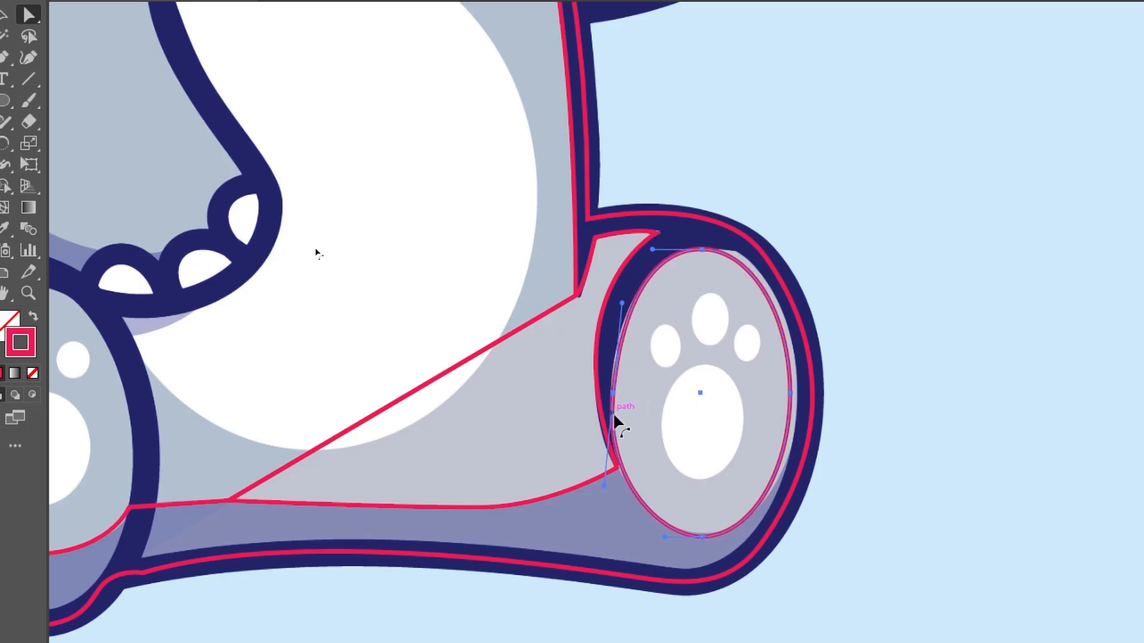
{"action": "left_click_drag", "start_coordinate": [705, 253], "coordinate": [775, 250]}
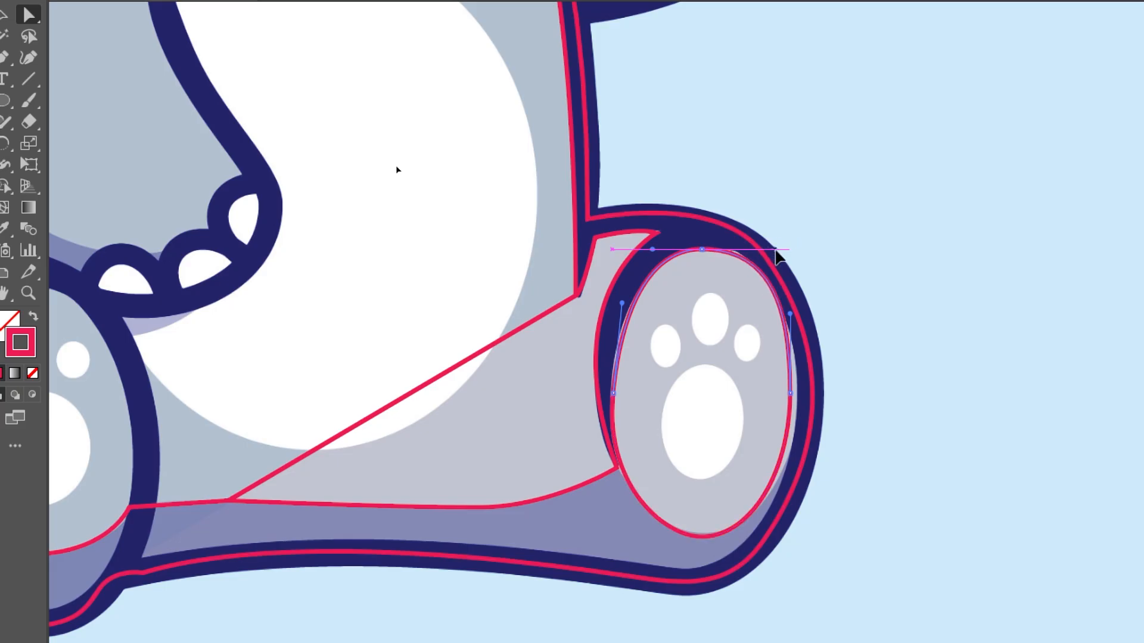
{"action": "left_click_drag", "start_coordinate": [790, 393], "coordinate": [799, 405]}
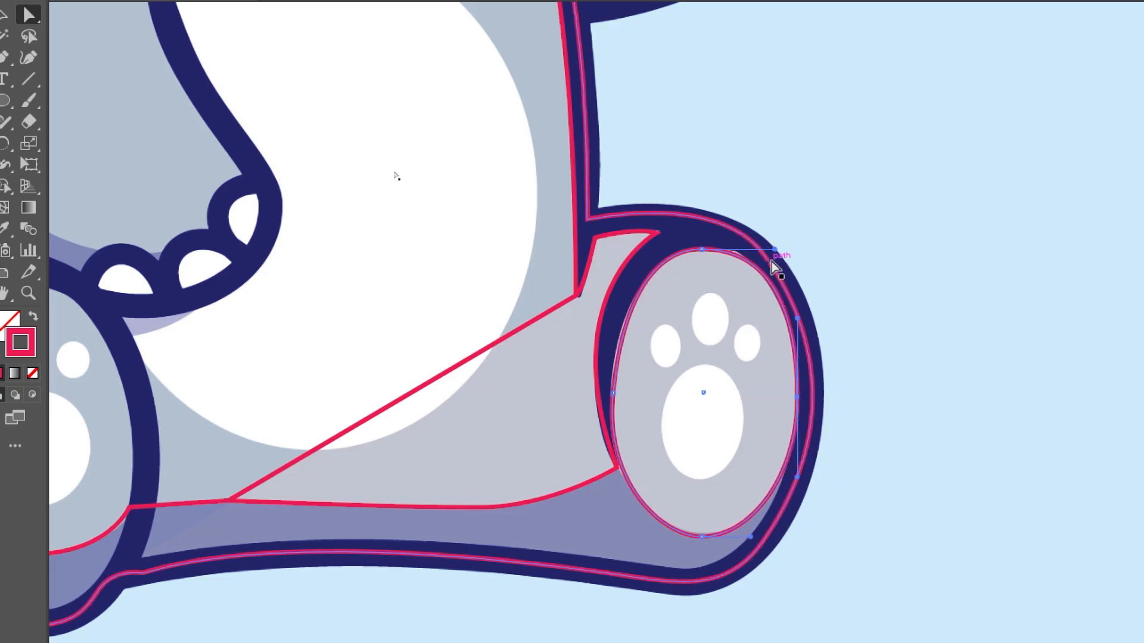
{"action": "left_click", "coordinate": [930, 268]}
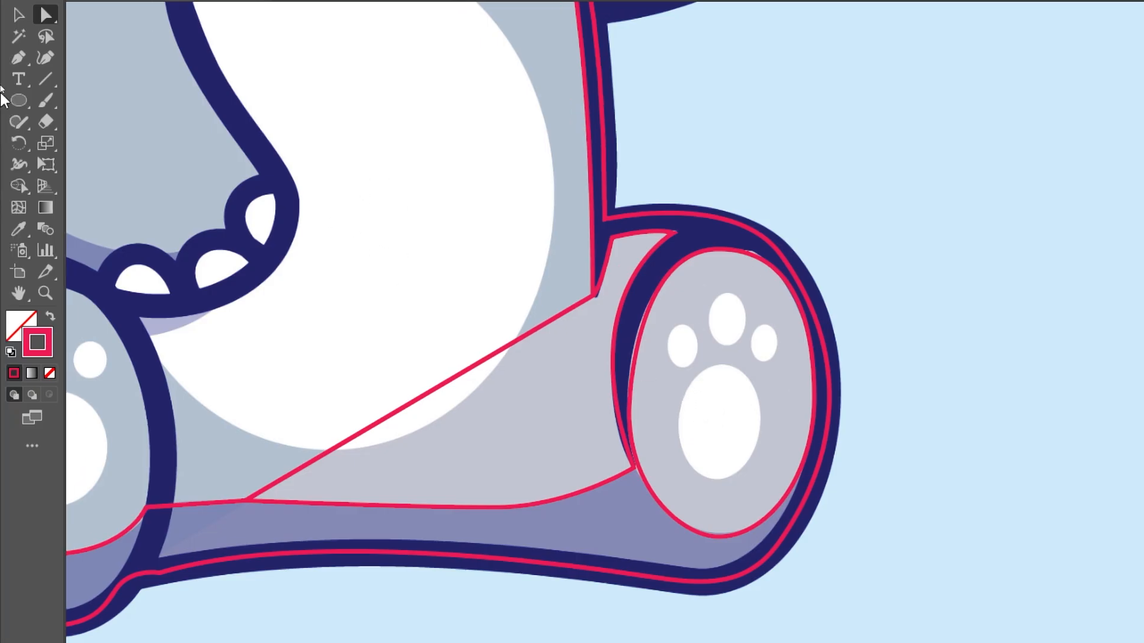
Step: Draw an ellipse over the far foot's large white pad and stretch its sides to fit the pad
{"action": "key", "text": "l"}
{"action": "left_click_drag", "start_coordinate": [709, 370], "coordinate": [760, 474]}
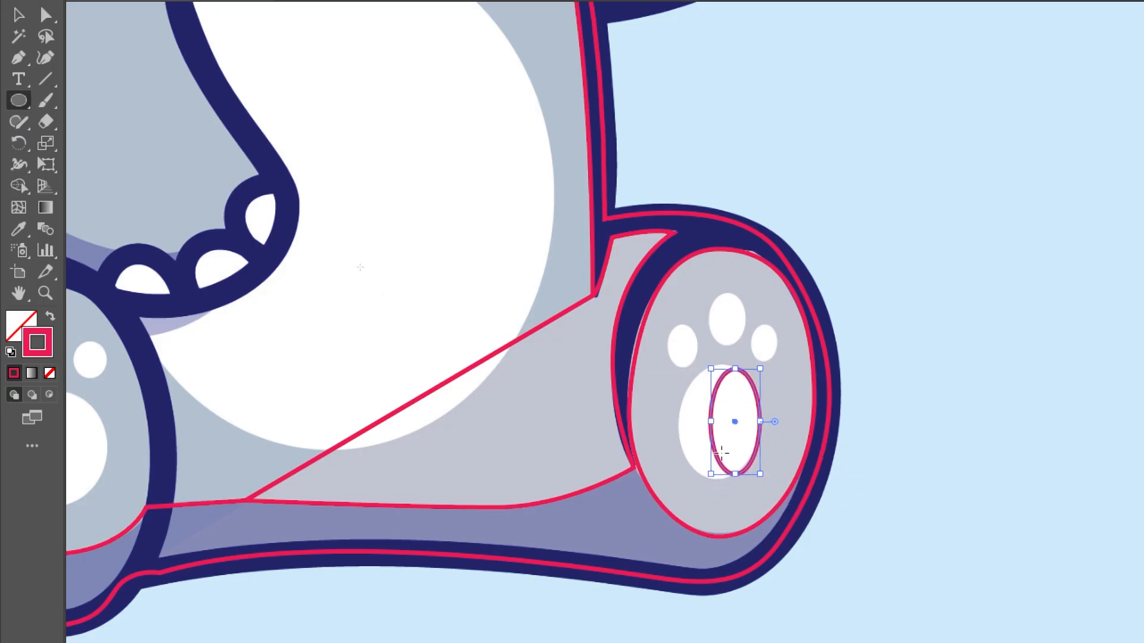
{"action": "left_click_drag", "start_coordinate": [711, 421], "coordinate": [680, 422]}
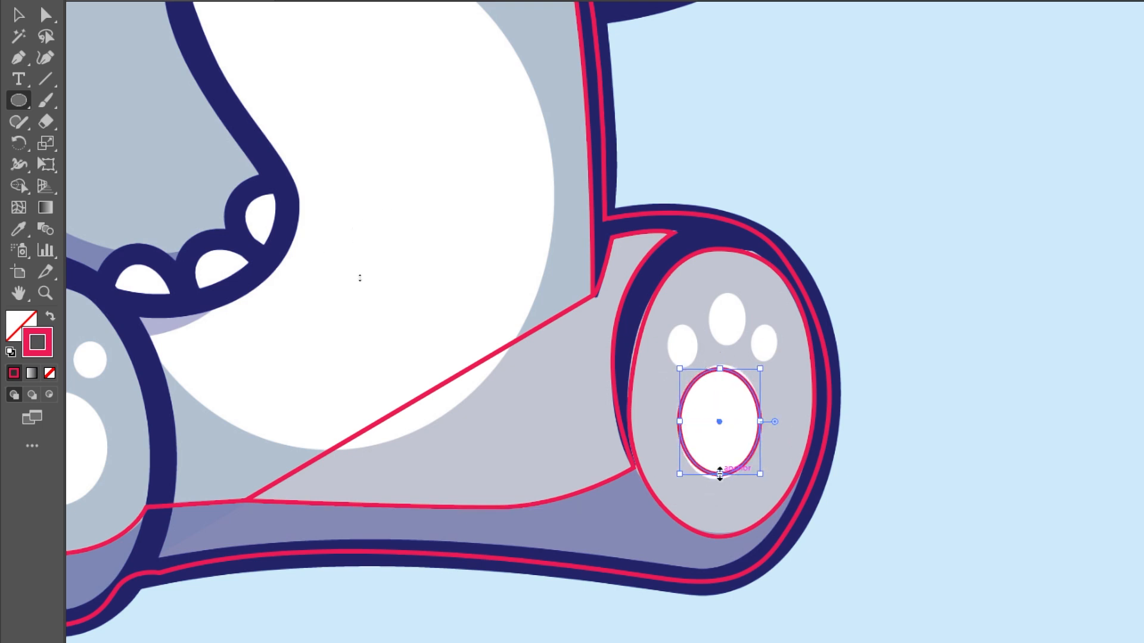
{"action": "left_click_drag", "start_coordinate": [720, 474], "coordinate": [719, 479]}
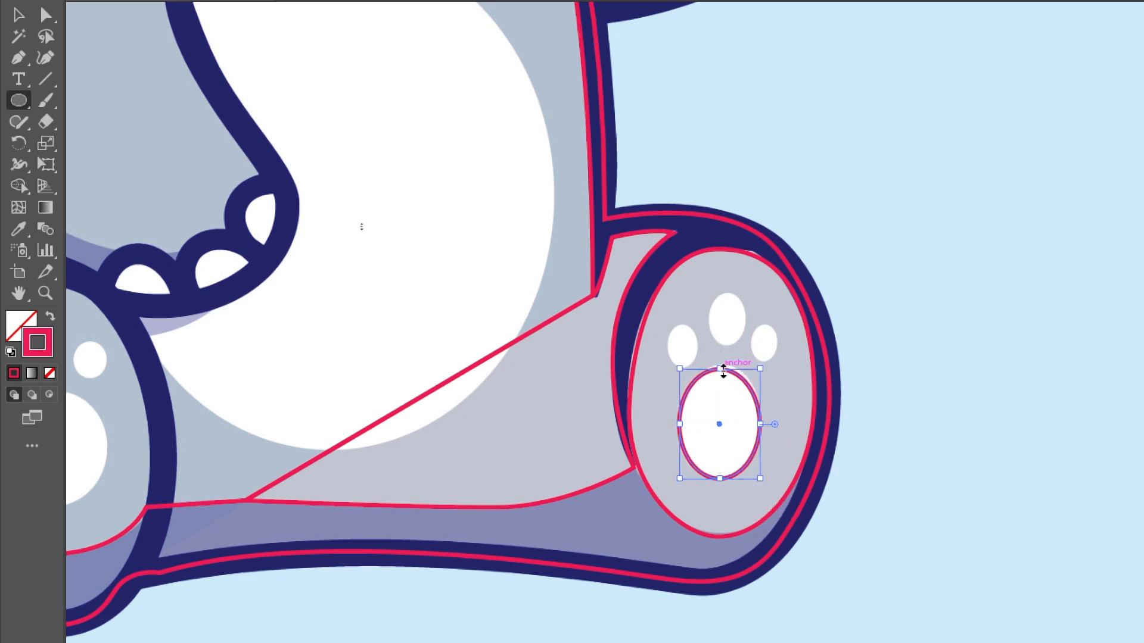
{"action": "left_click_drag", "start_coordinate": [723, 371], "coordinate": [723, 364]}
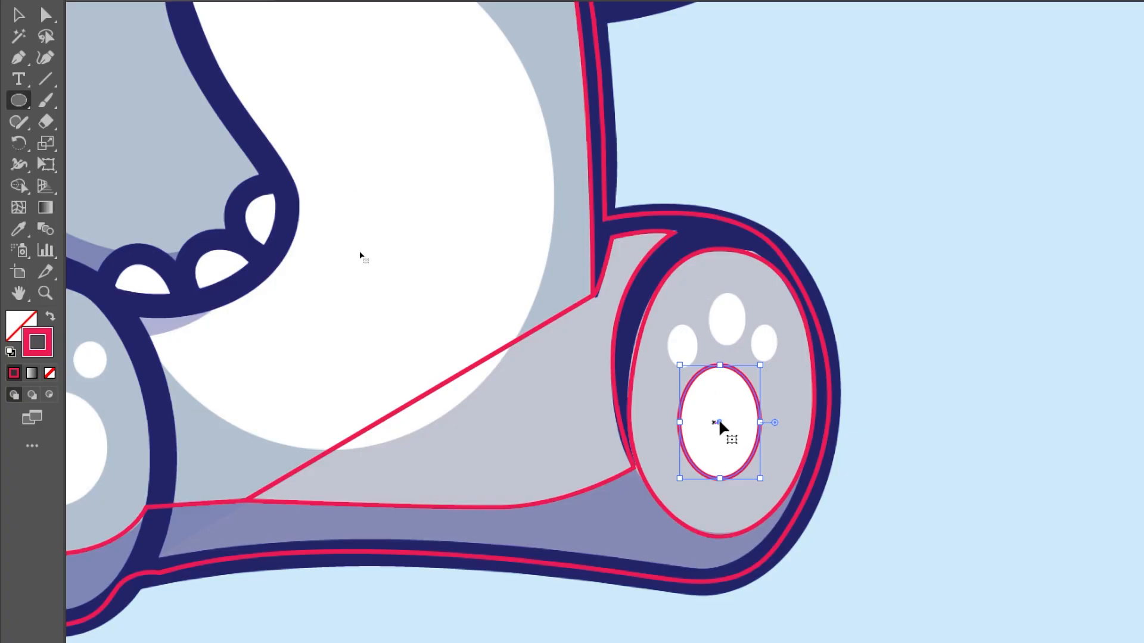
Step: Duplicate the large pad ellipse onto the far foot's toe pad nearest the belly and shrink it to about 0.09 × 0.14 in
{"action": "key", "text": "v"}
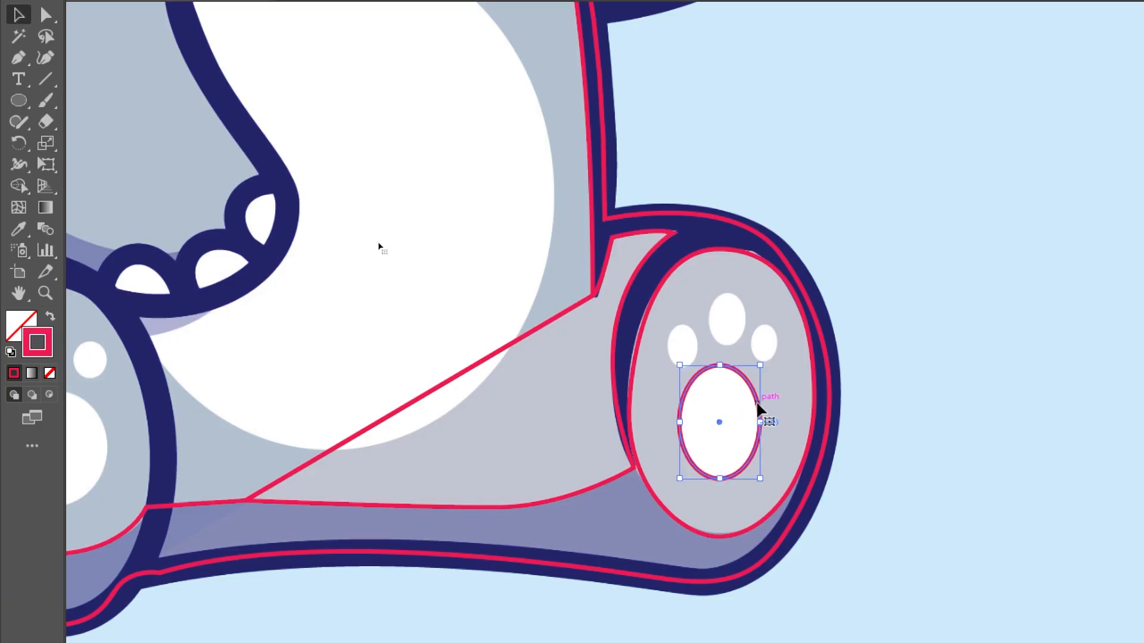
{"action": "left_click_drag", "start_coordinate": [758, 407], "coordinate": [686, 314]}
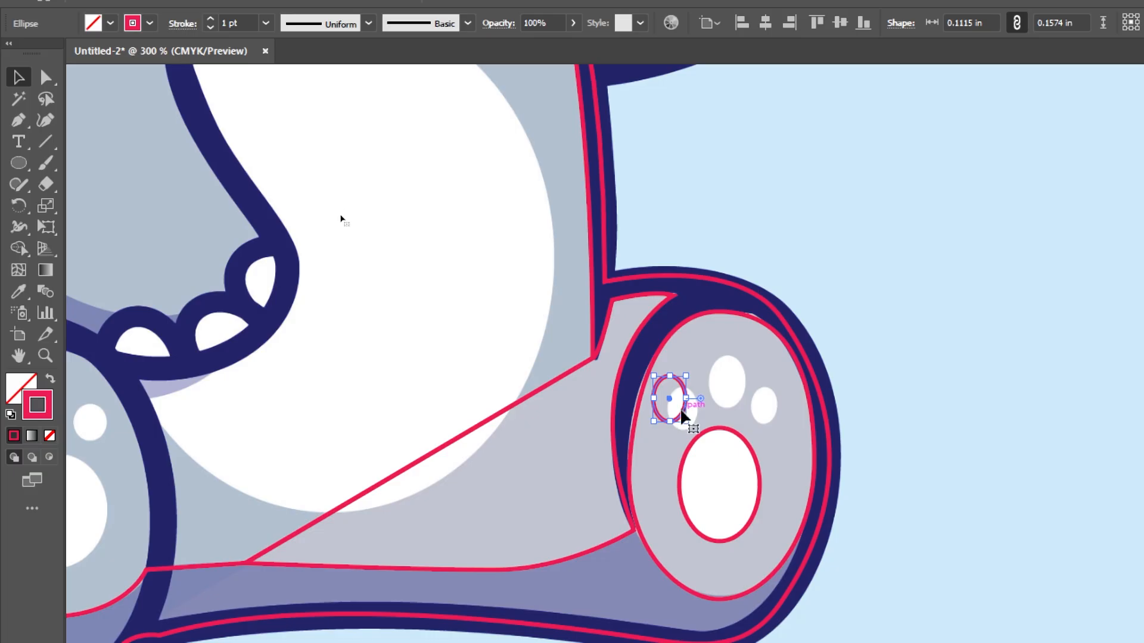
{"action": "left_click_drag", "start_coordinate": [685, 411], "coordinate": [680, 388]}
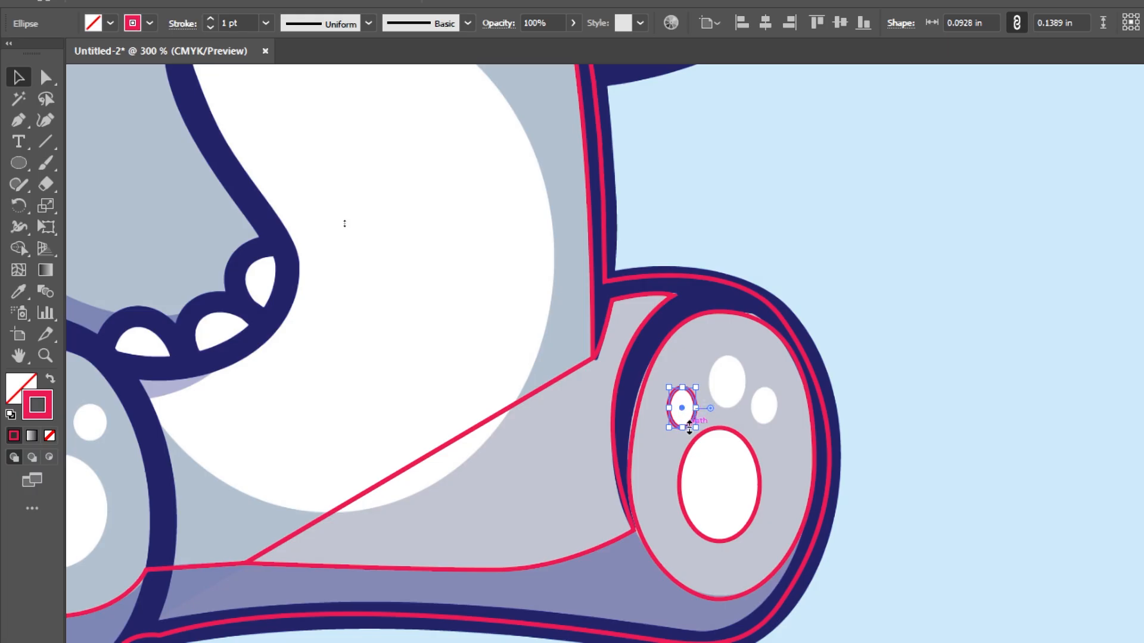
Step: Duplicate the small toe pad ellipse onto the far foot's other two toe pads, enlarge the middle copy to fit, and deselect it
{"action": "key", "text": "ctrl+="}
{"action": "key", "text": "ctrl+="}
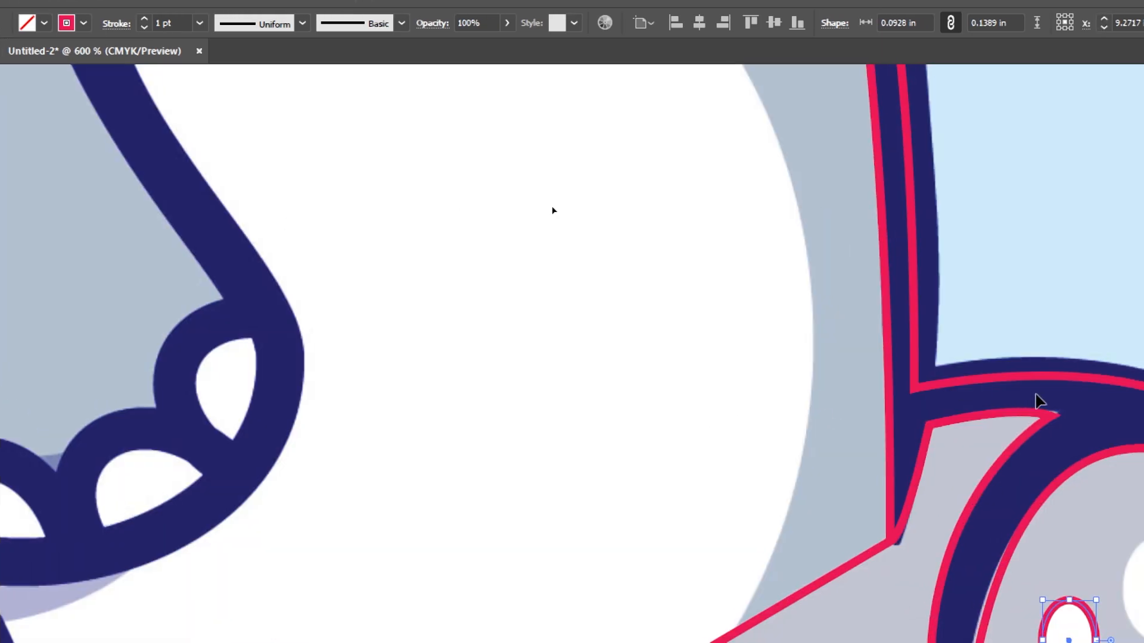
{"action": "left_click_drag", "start_coordinate": [1001, 436], "coordinate": [541, 124]}
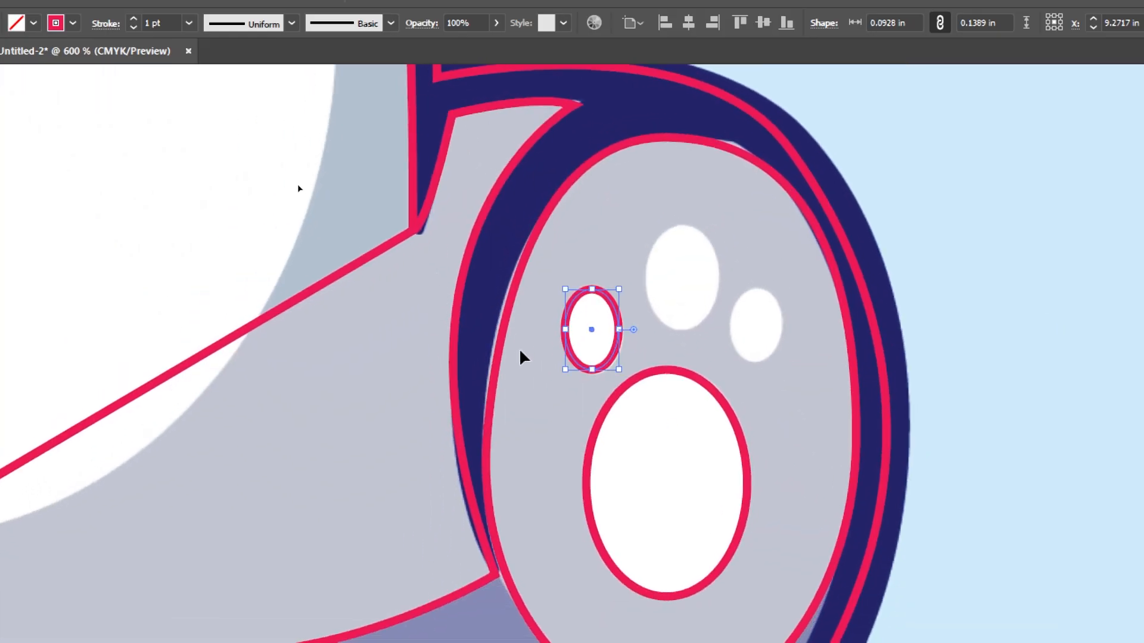
{"action": "left_click_drag", "start_coordinate": [607, 360], "coordinate": [695, 324]}
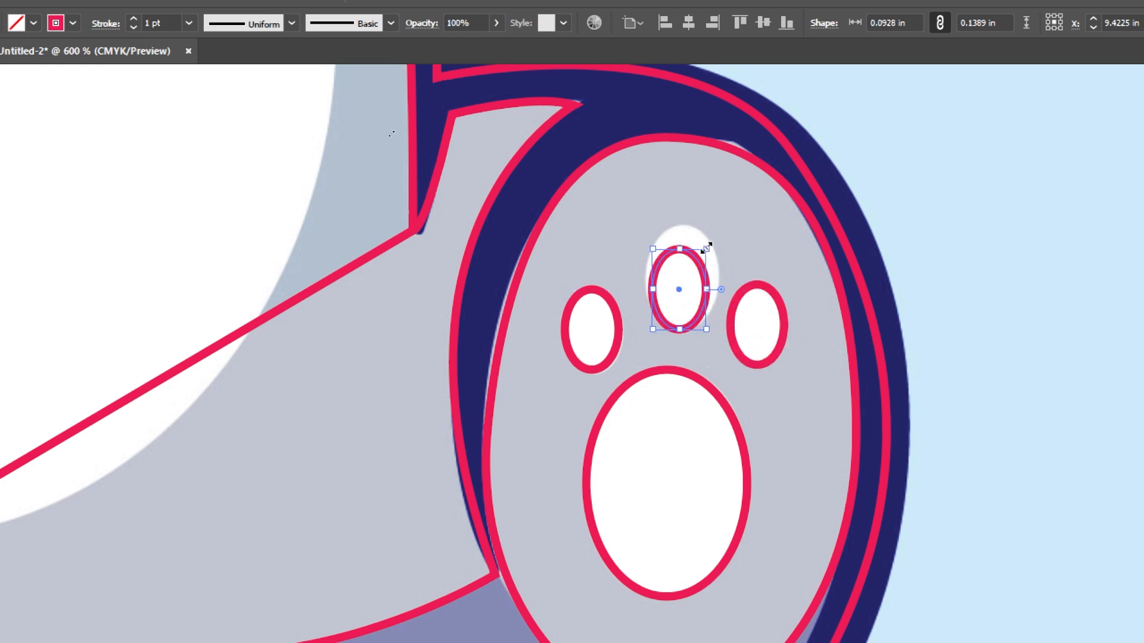
{"action": "left_click_drag", "start_coordinate": [706, 247], "coordinate": [646, 223]}
{"action": "left_click", "coordinate": [785, 230]}
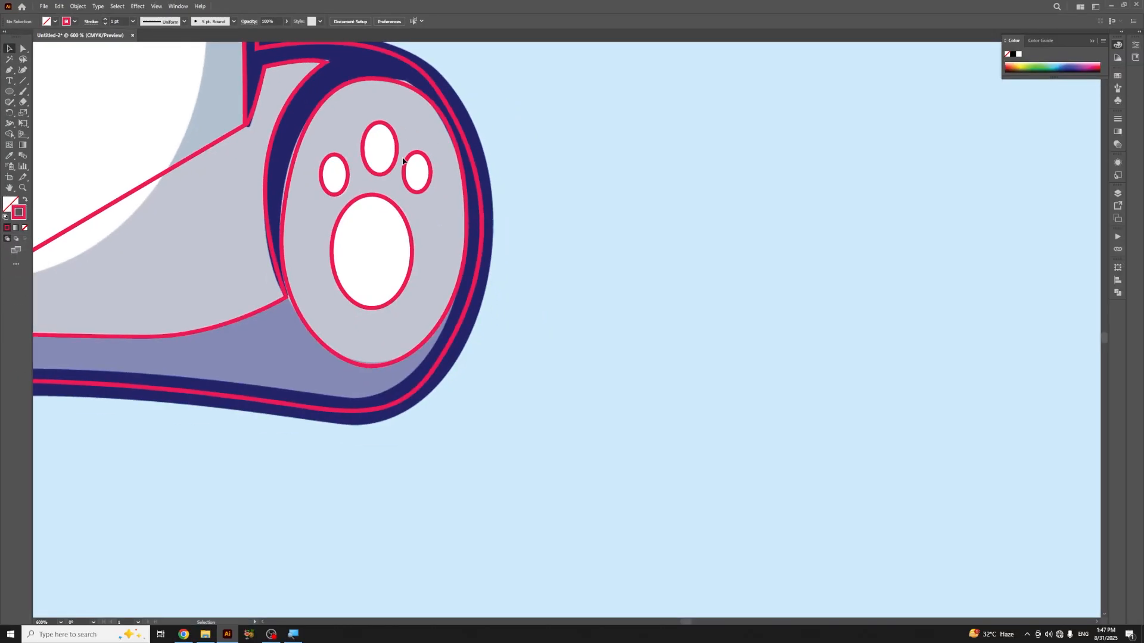
Step: Trace the shading under the far leg and foot as a closed Pen shape following the lower outline, and deselect it
{"action": "key", "text": "ctrl+minus"}
{"action": "key", "text": "ctrl+minus"}
{"action": "left_click_drag", "start_coordinate": [249, 209], "coordinate": [514, 235]}
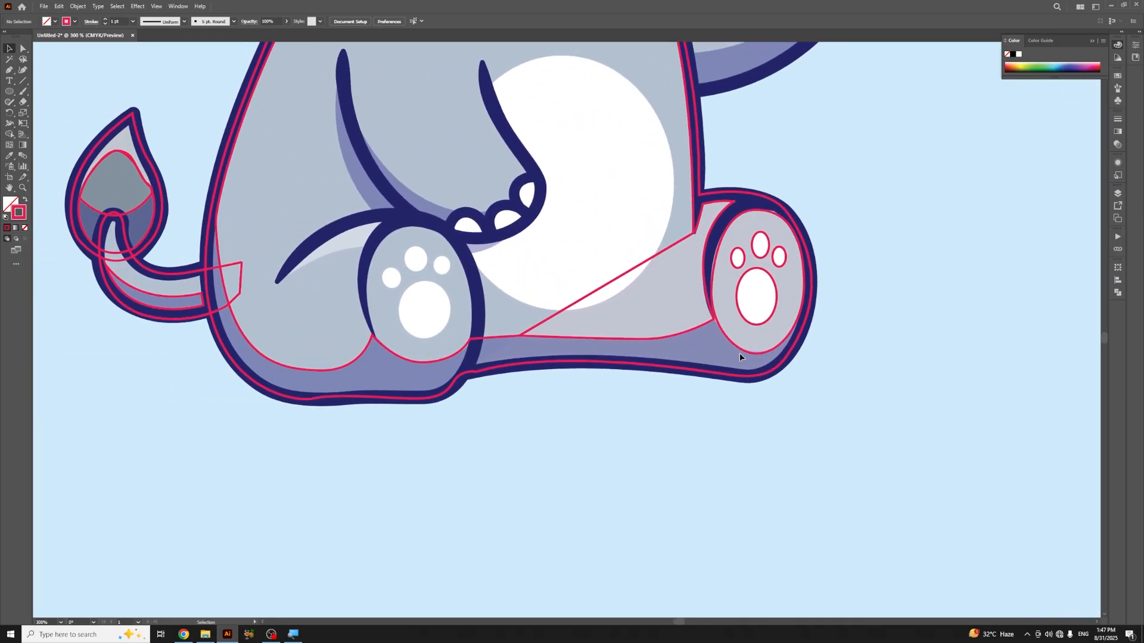
{"action": "key", "text": "p"}
{"action": "left_click", "coordinate": [476, 364]}
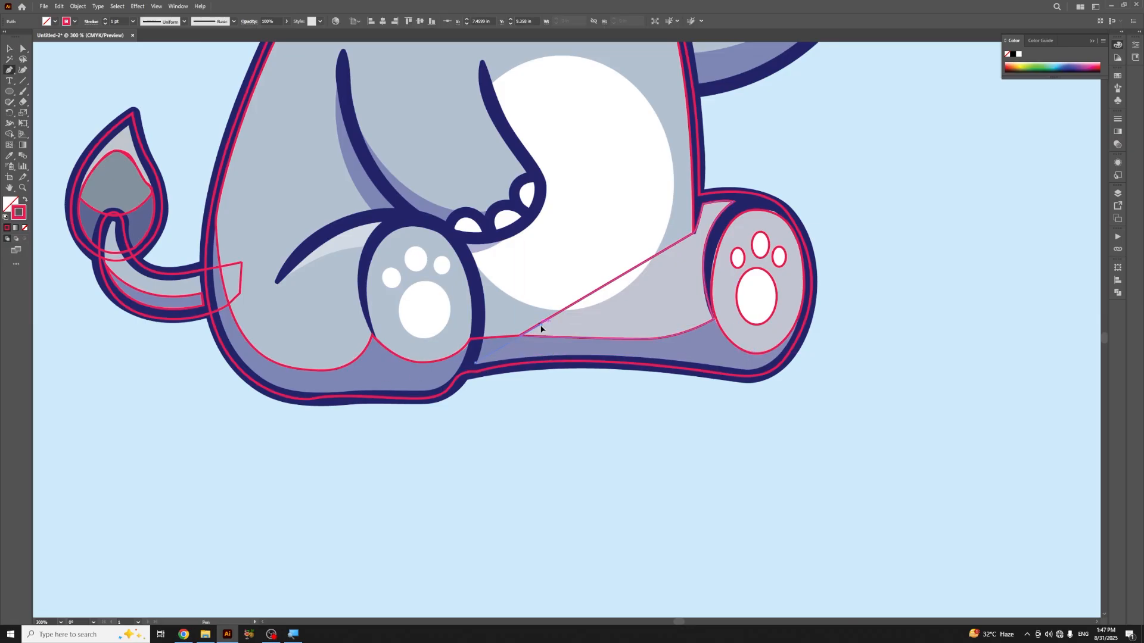
{"action": "left_click", "coordinate": [540, 325]}
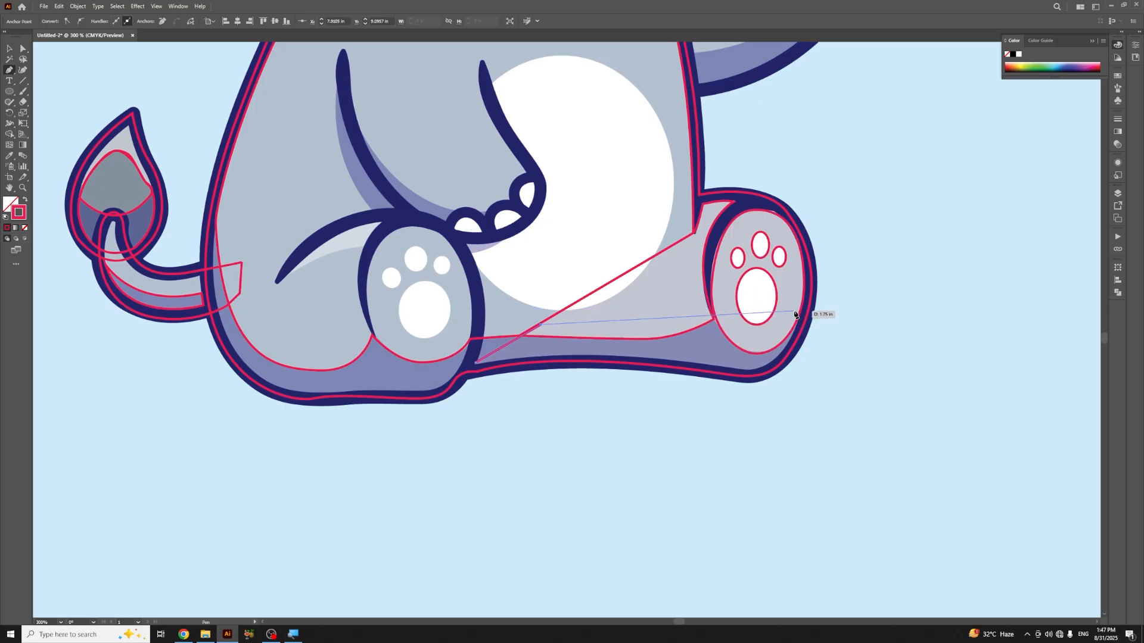
{"action": "left_click_drag", "start_coordinate": [796, 309], "coordinate": [718, 377]}
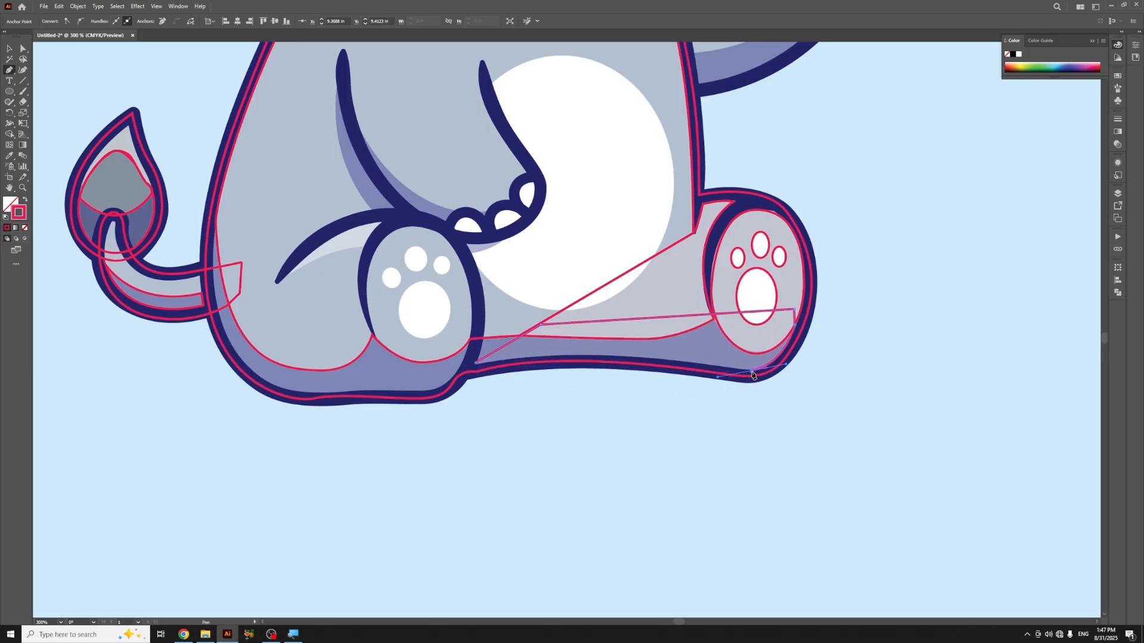
{"action": "left_click_drag", "start_coordinate": [719, 380], "coordinate": [788, 366]}
{"action": "left_click", "coordinate": [476, 365]}
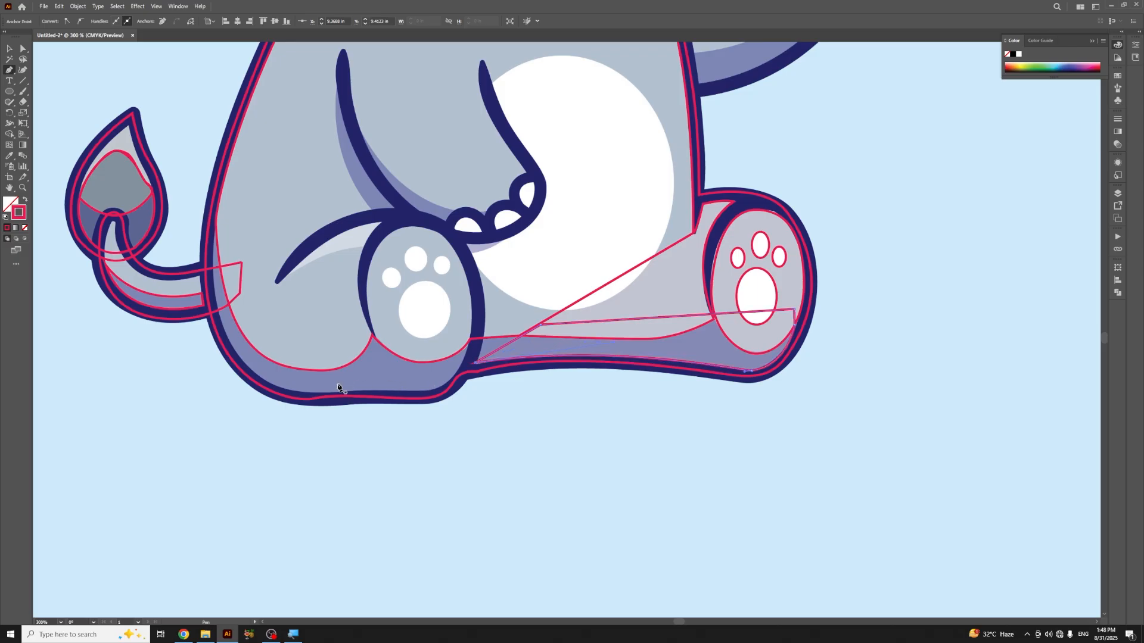
{"action": "key", "text": "v"}
{"action": "left_click", "coordinate": [541, 416]}
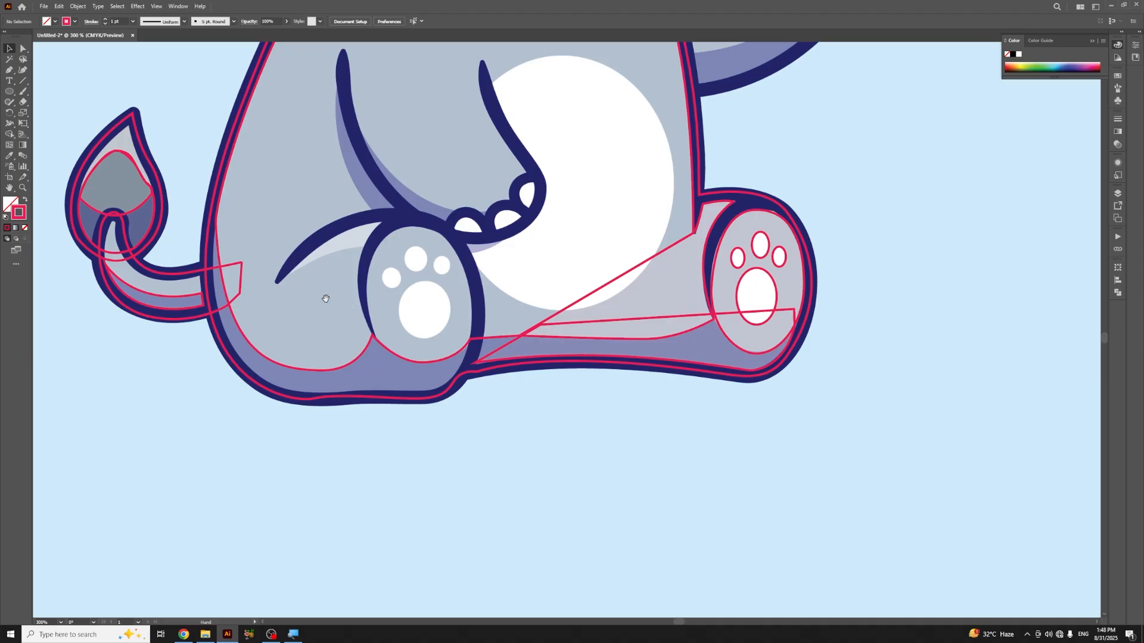
Step: Trace the light highlight beneath the near thigh's curved line as a closed Pen shape, and deselect it
{"action": "left_click_drag", "start_coordinate": [323, 297], "coordinate": [431, 371]}
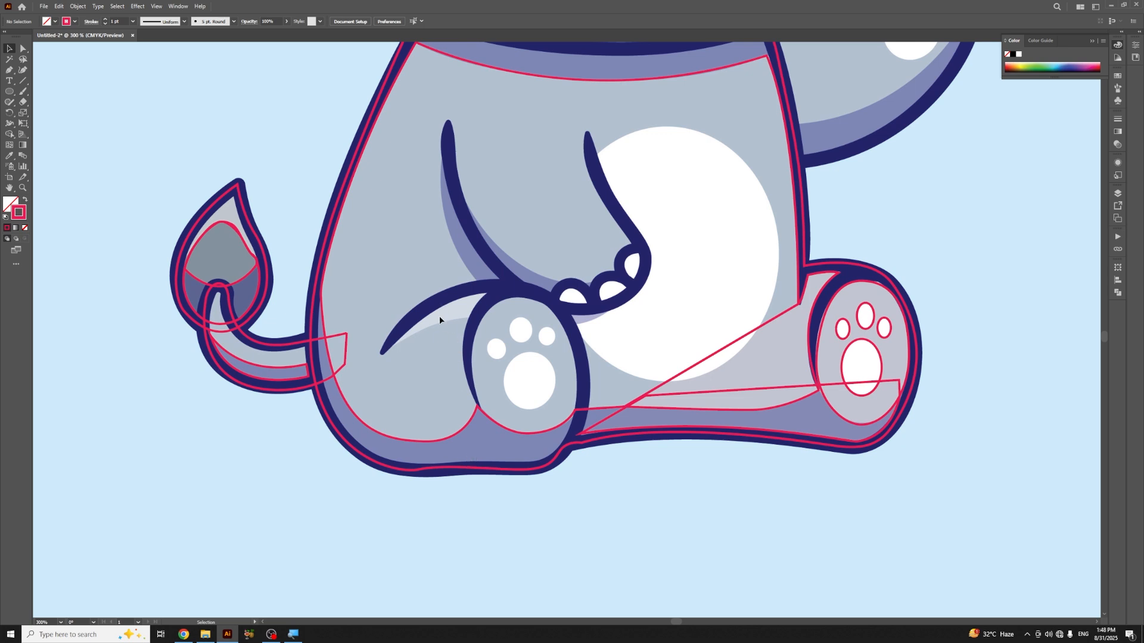
{"action": "key", "text": "p"}
{"action": "left_click", "coordinate": [392, 345]}
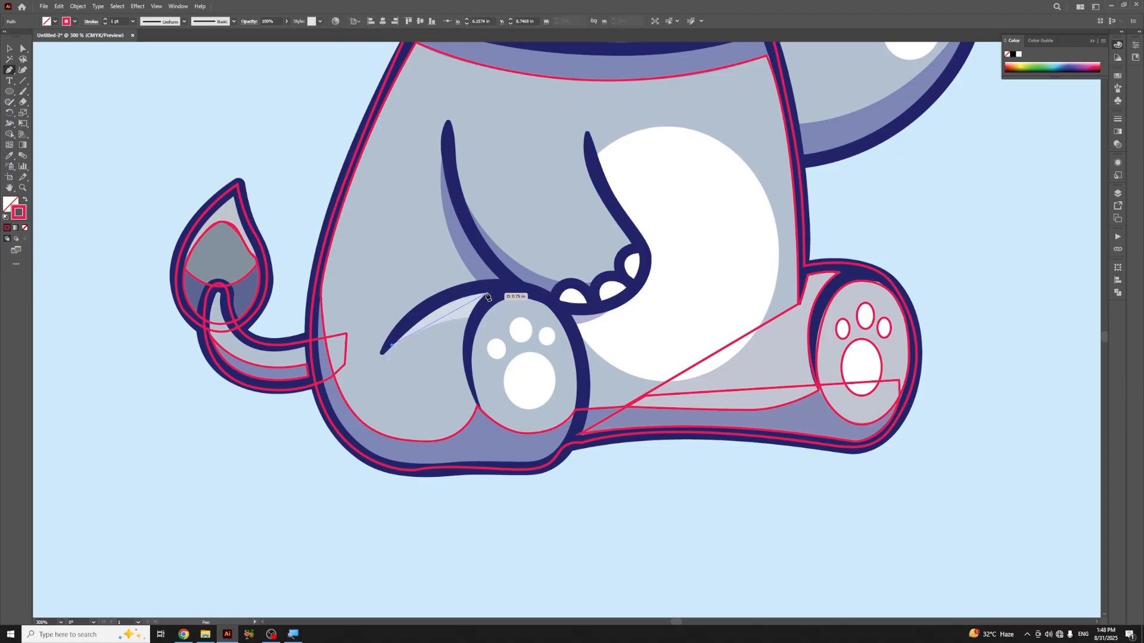
{"action": "left_click_drag", "start_coordinate": [486, 296], "coordinate": [541, 291]}
{"action": "left_click", "coordinate": [486, 293]}
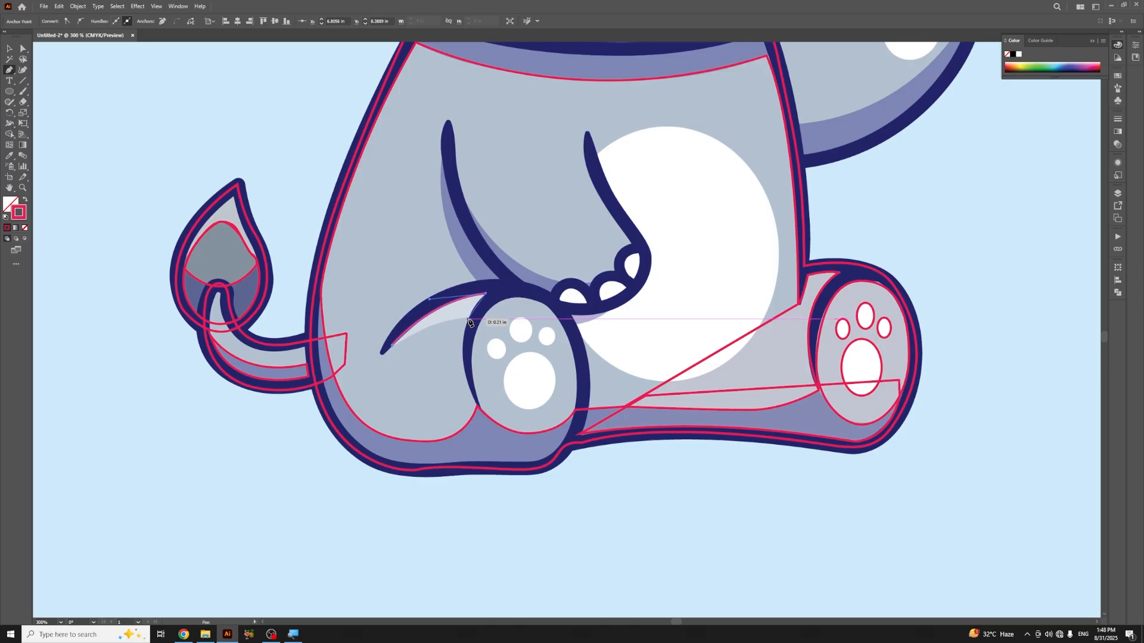
{"action": "left_click", "coordinate": [466, 324]}
{"action": "left_click", "coordinate": [456, 346]}
{"action": "left_click", "coordinate": [469, 320]}
{"action": "left_click_drag", "start_coordinate": [368, 360], "coordinate": [339, 375]}
{"action": "key", "text": "v"}
{"action": "left_click", "coordinate": [426, 530]}
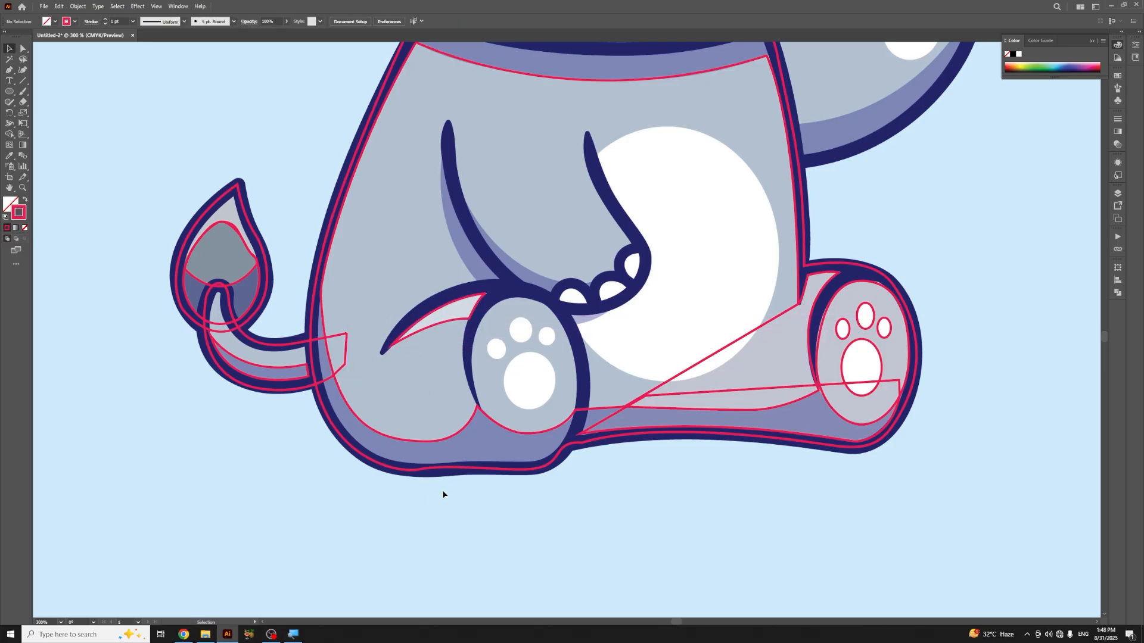
Step: Trace the outer edge of the near leg's shading with the Pen tool, from the foot's belly side along the underside and up the back
{"action": "key", "text": "p"}
{"action": "left_click", "coordinate": [573, 415]}
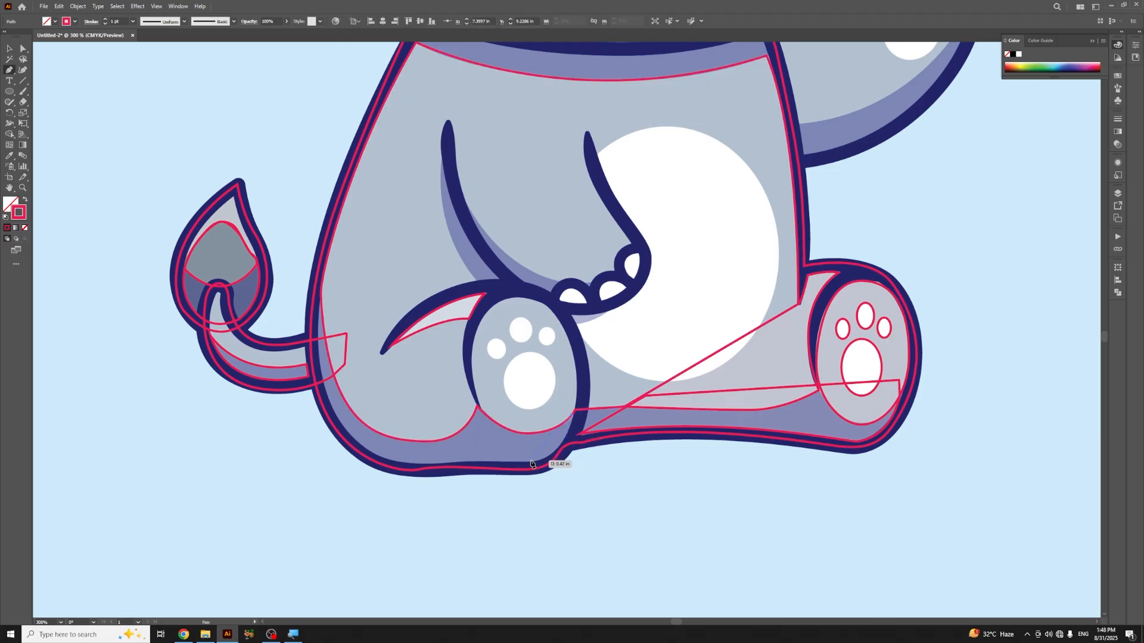
{"action": "left_click_drag", "start_coordinate": [532, 463], "coordinate": [494, 469]}
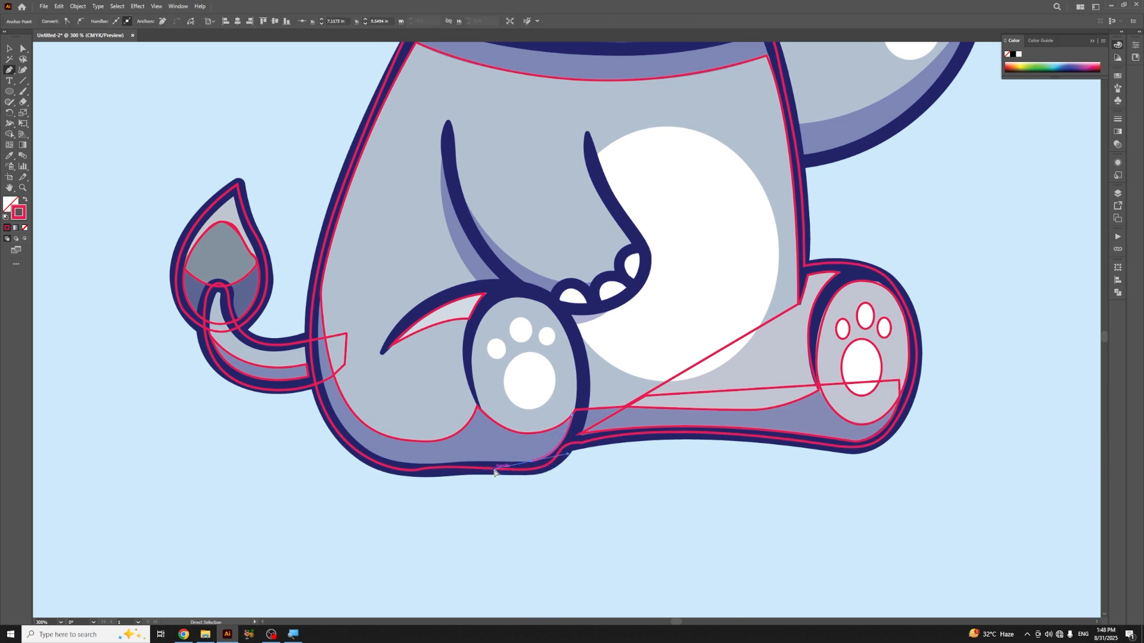
{"action": "left_click_drag", "start_coordinate": [495, 472], "coordinate": [505, 471]}
{"action": "left_click_drag", "start_coordinate": [519, 463], "coordinate": [522, 464]}
{"action": "left_click", "coordinate": [435, 466]}
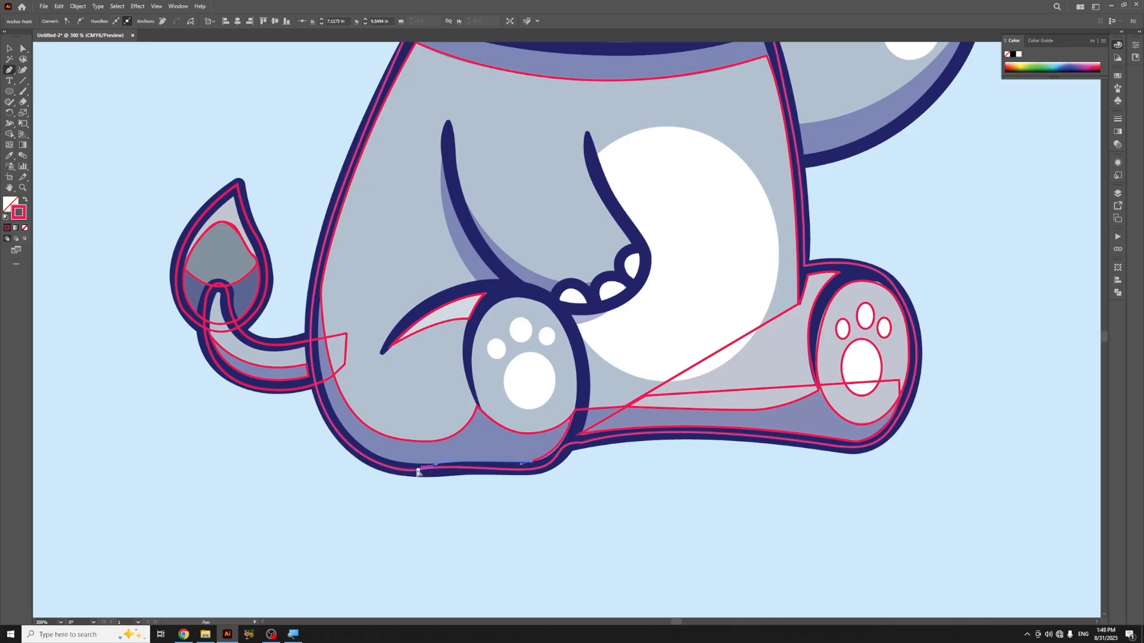
{"action": "left_click_drag", "start_coordinate": [419, 471], "coordinate": [428, 468]}
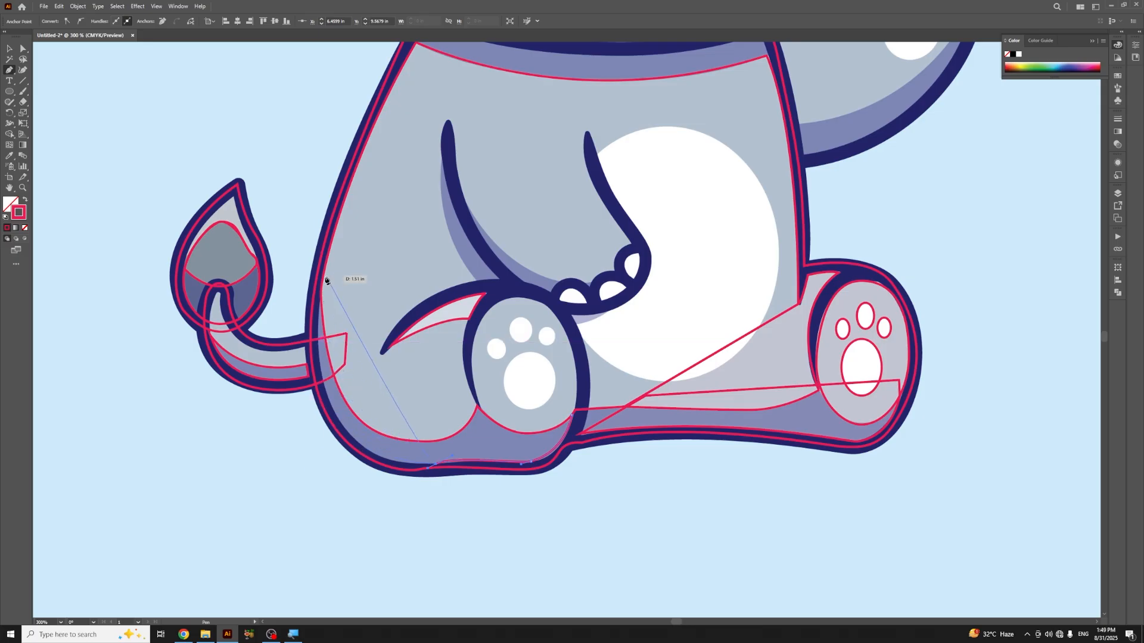
{"action": "left_click_drag", "start_coordinate": [321, 304], "coordinate": [324, 285]}
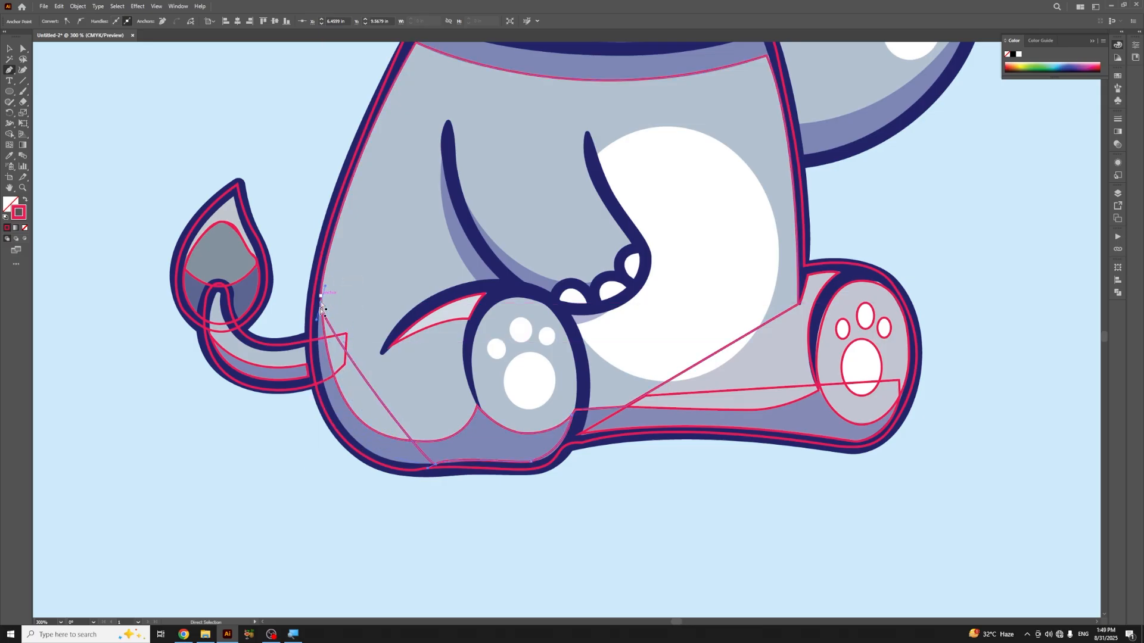
{"action": "left_click_drag", "start_coordinate": [317, 324], "coordinate": [304, 474]}
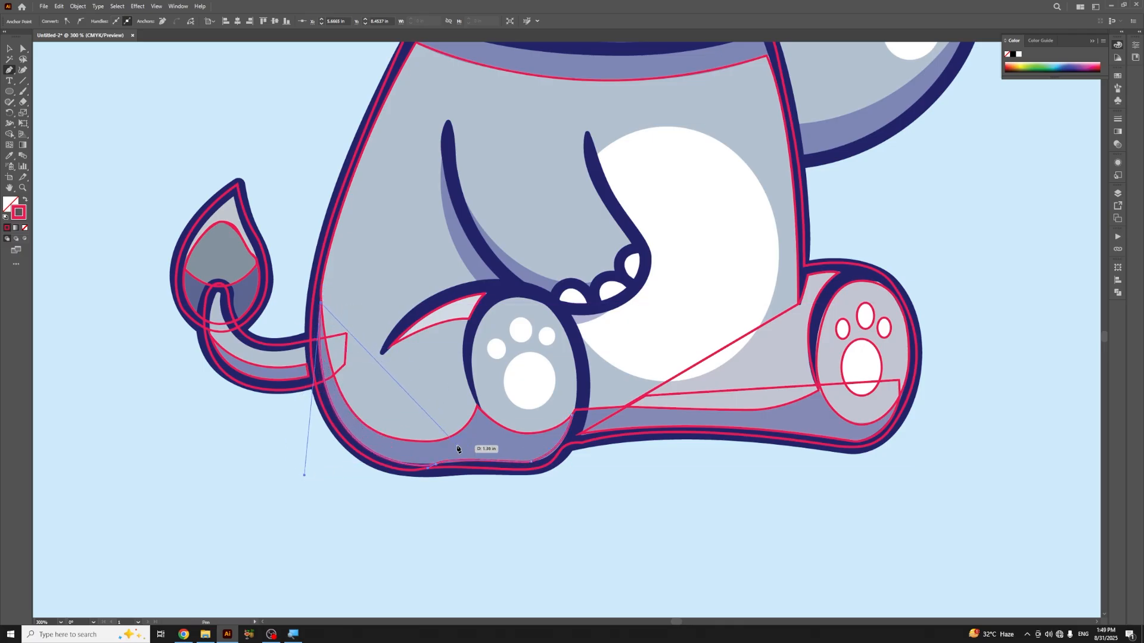
Step: Trace the shading's inner edge along the near thigh, close the shape across the near foot's sole, and deselect it
{"action": "left_click_drag", "start_coordinate": [414, 441], "coordinate": [326, 448]}
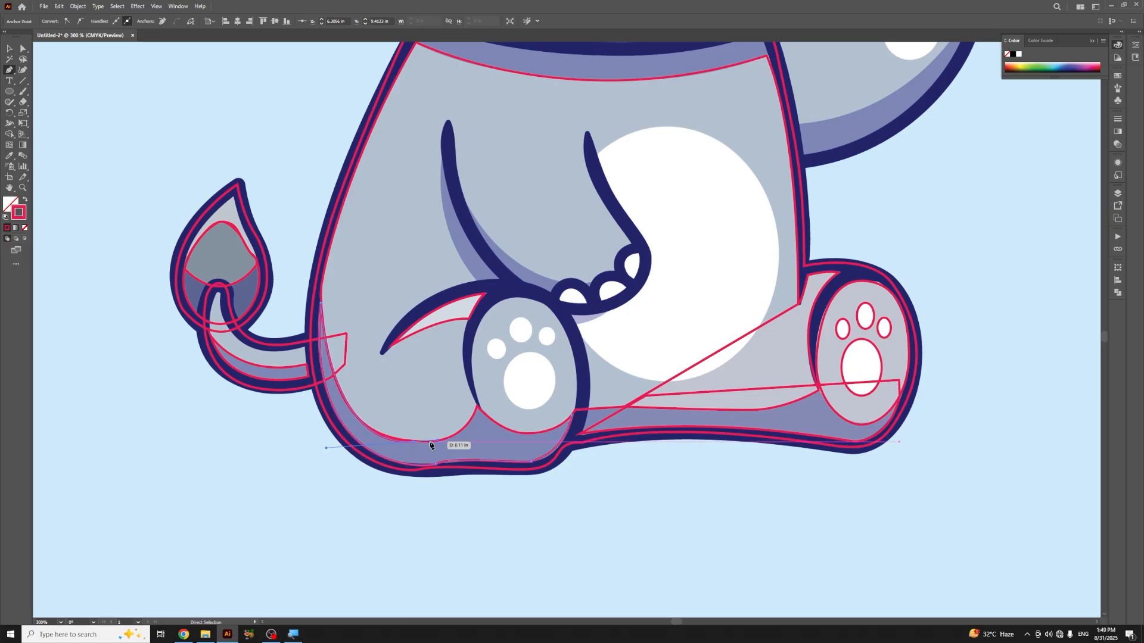
{"action": "left_click", "coordinate": [431, 443]}
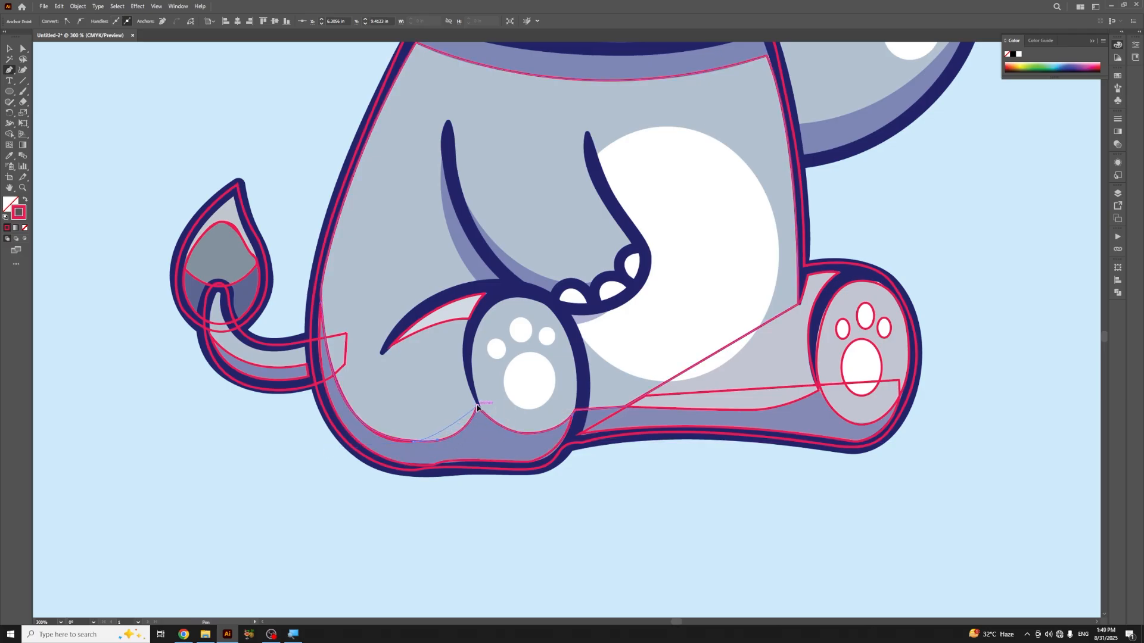
{"action": "left_click_drag", "start_coordinate": [477, 408], "coordinate": [501, 367]}
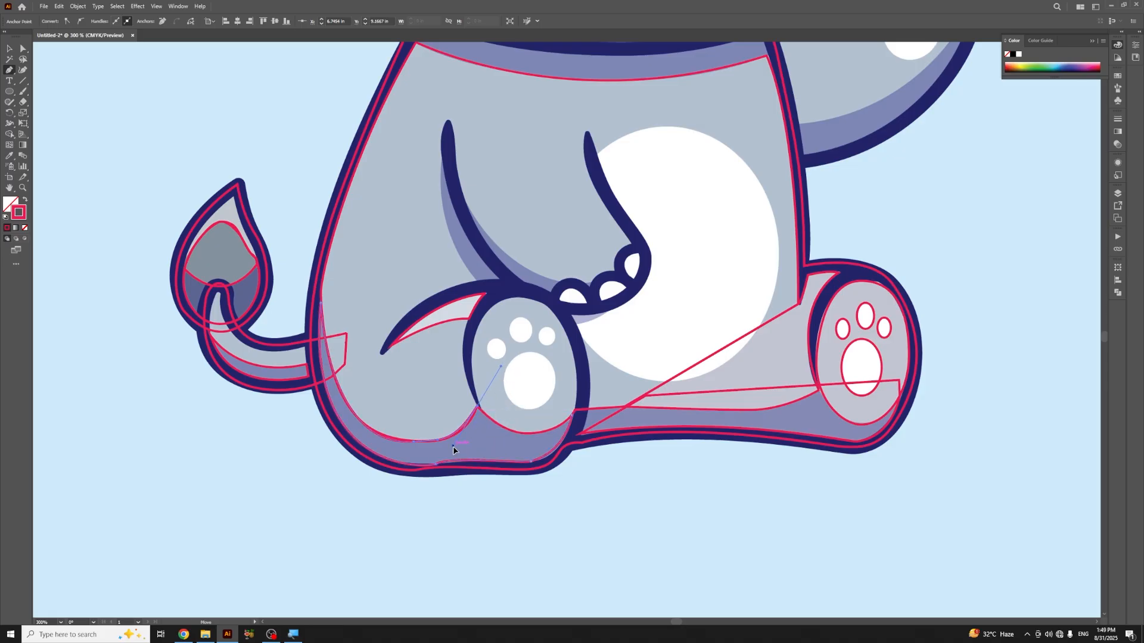
{"action": "left_click_drag", "start_coordinate": [453, 445], "coordinate": [425, 442]}
{"action": "left_click_drag", "start_coordinate": [499, 410], "coordinate": [574, 402]}
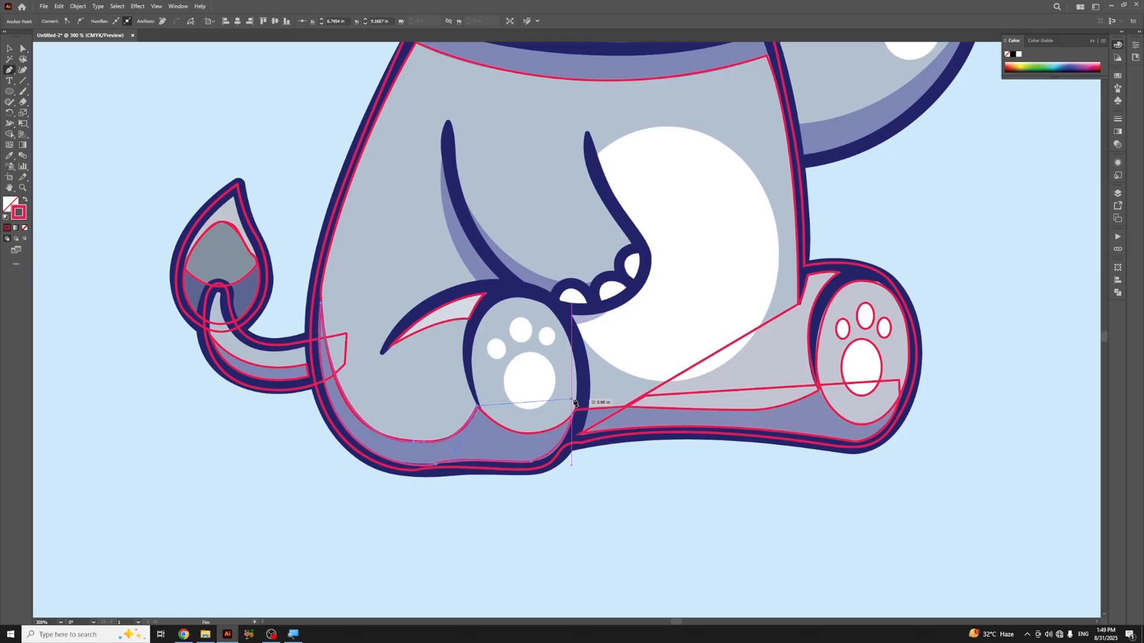
{"action": "left_click", "coordinate": [572, 401]}
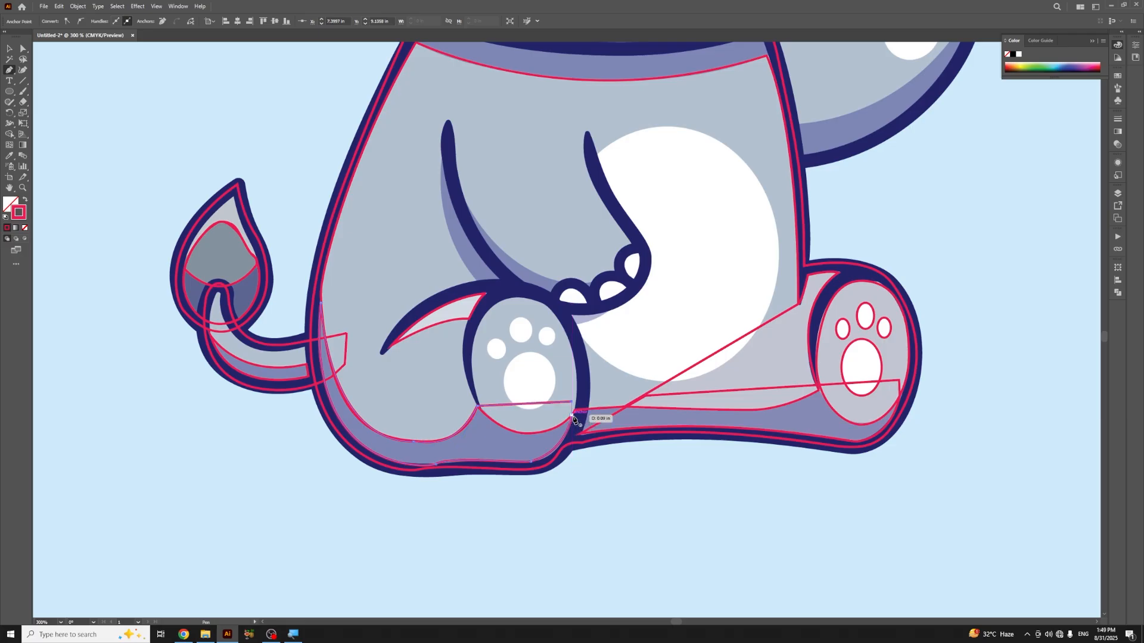
{"action": "left_click", "coordinate": [571, 415]}
{"action": "key", "text": "v"}
{"action": "left_click", "coordinate": [614, 496]}
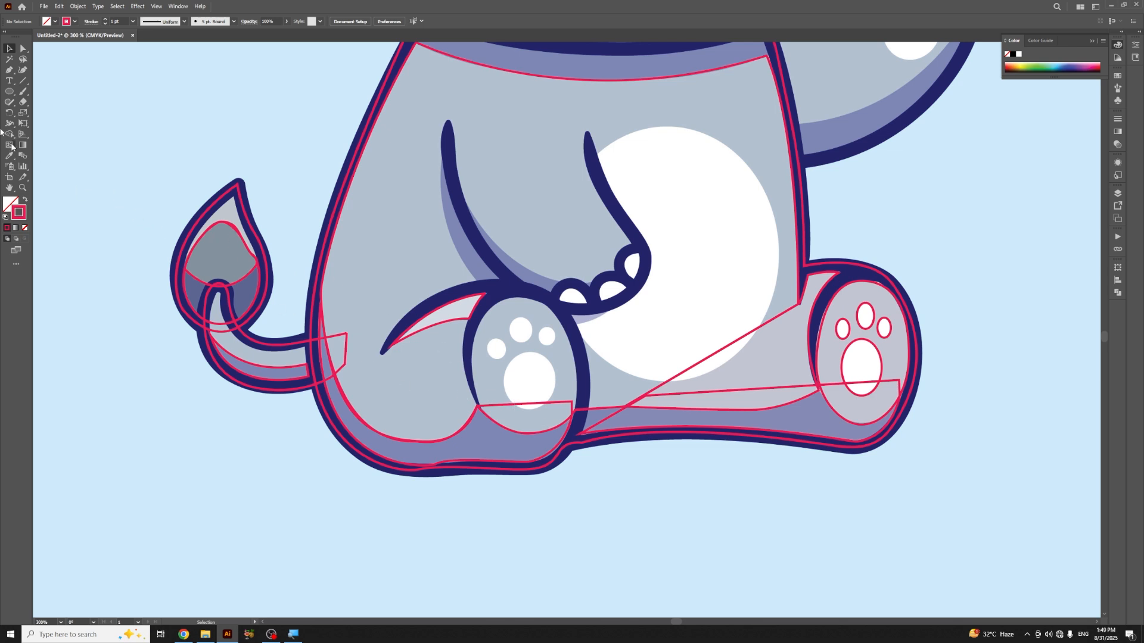
Step: Draw an ellipse over the near foot's sole and adjust its sides to about 0.71 × 0.93 in
{"action": "key", "text": "l"}
{"action": "mouse_move", "coordinate": [500, 298]}
{"action": "left_mouse_down"}
{"action": "mouse_move", "coordinate": [540, 312]}
{"action": "mouse_move", "coordinate": [581, 433]}
{"action": "left_mouse_up"}
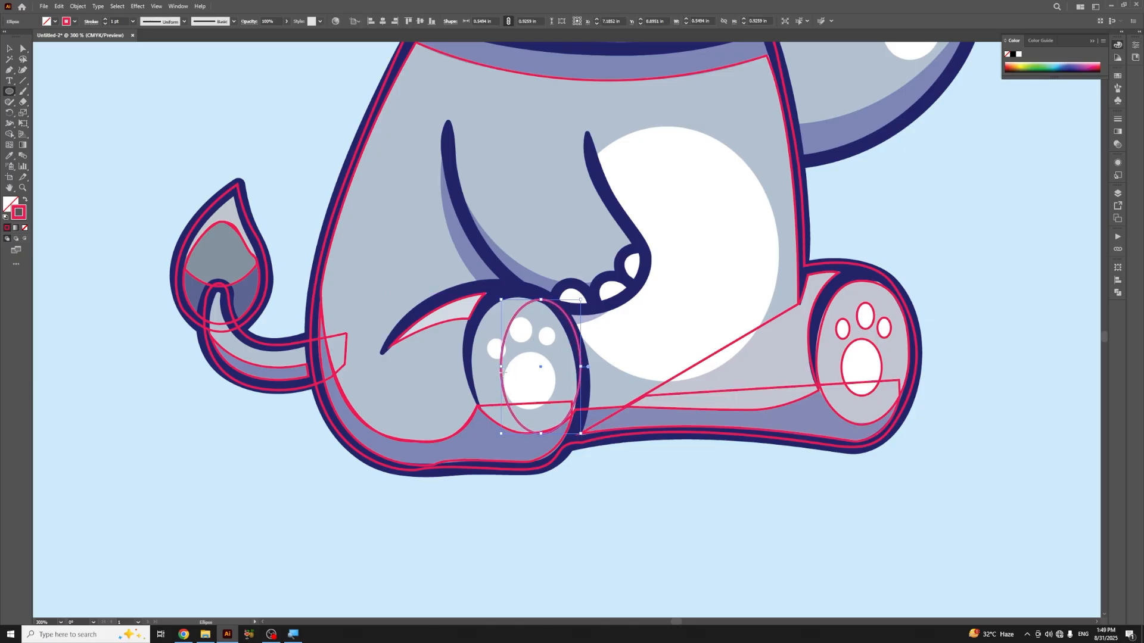
{"action": "left_click_drag", "start_coordinate": [501, 366], "coordinate": [472, 366]}
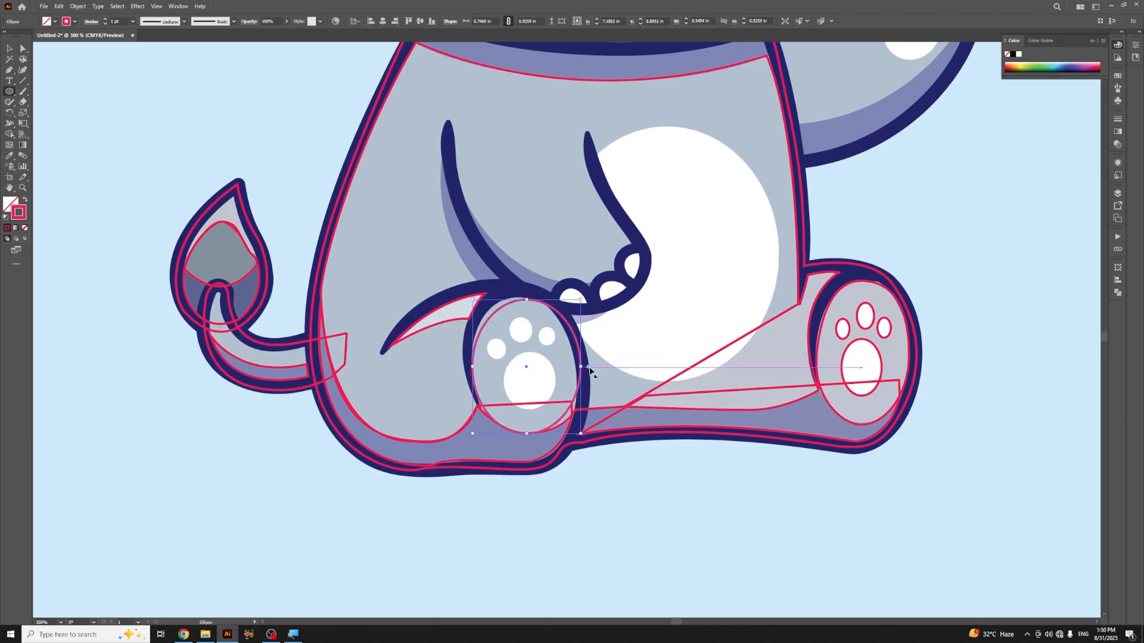
{"action": "left_click_drag", "start_coordinate": [584, 366], "coordinate": [575, 366]}
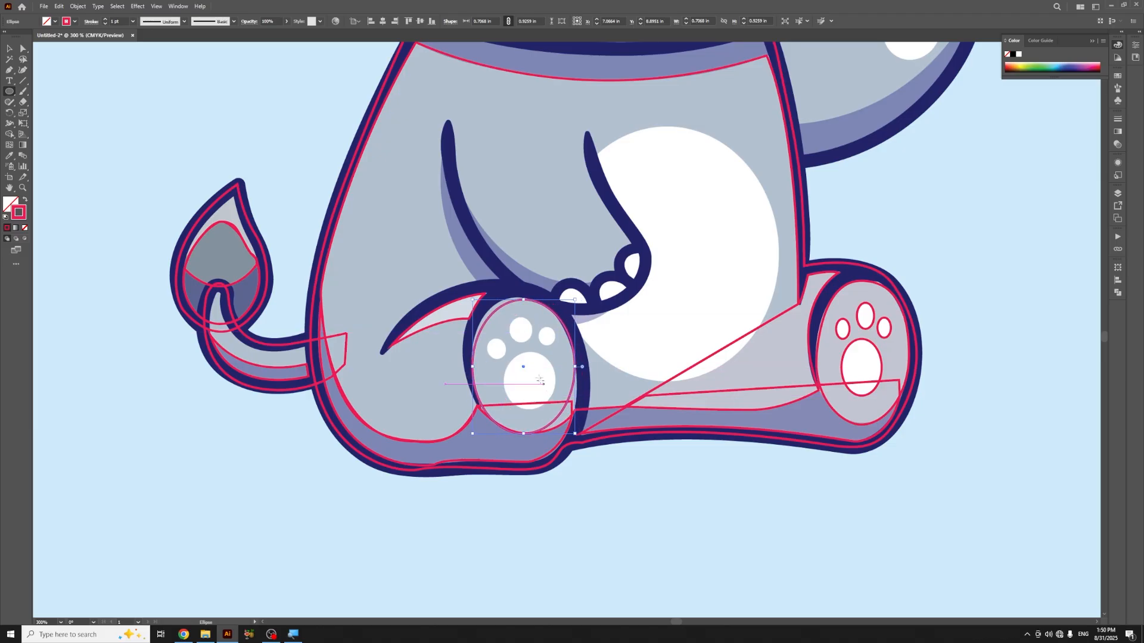
Step: Reshape the near sole ellipse's upper and lower anchors and handles with Direct Selection to match the sole's contour, and deselect it
{"action": "key", "text": "a"}
{"action": "left_click", "coordinate": [517, 298]}
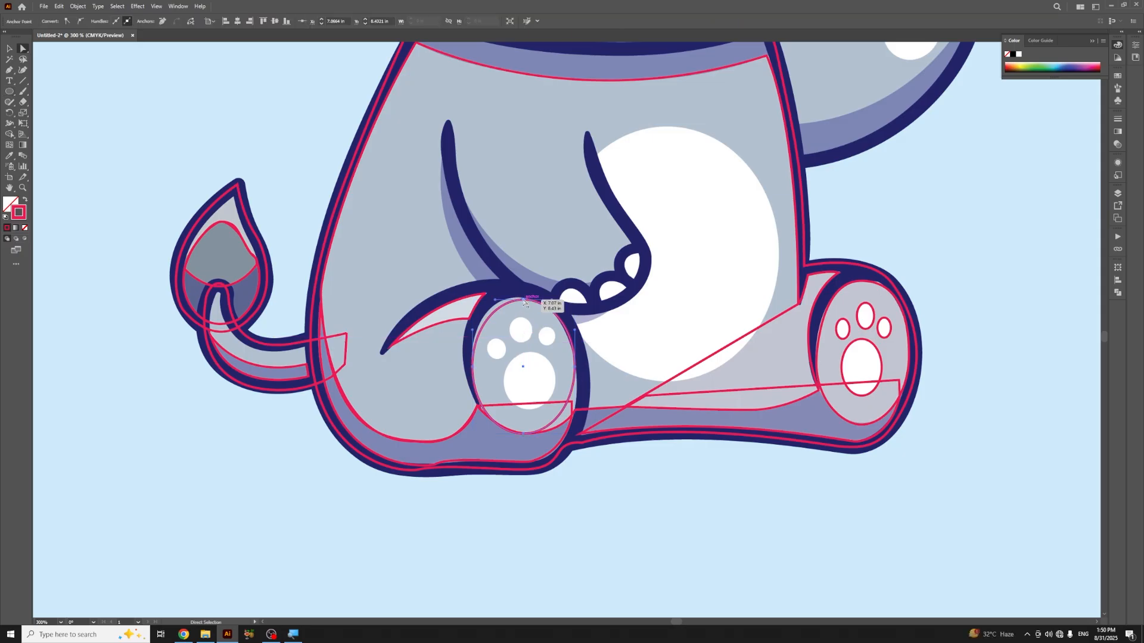
{"action": "left_click", "coordinate": [523, 434]}
{"action": "left_click_drag", "start_coordinate": [524, 433], "coordinate": [533, 432]}
{"action": "left_click_drag", "start_coordinate": [534, 437], "coordinate": [534, 436]}
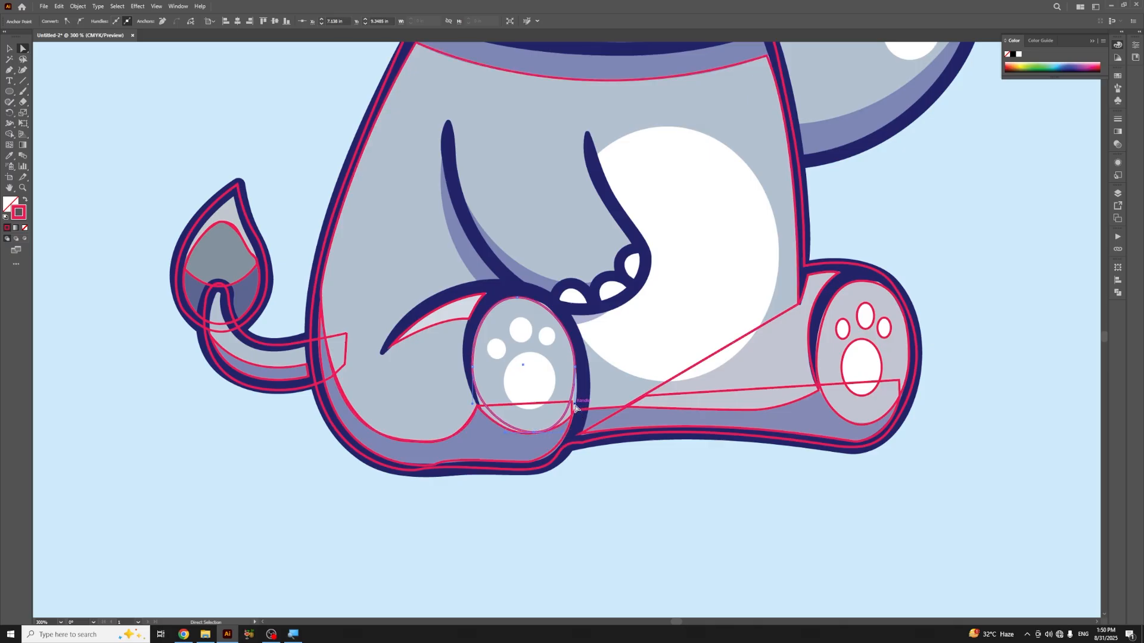
{"action": "left_click_drag", "start_coordinate": [575, 407], "coordinate": [575, 433]}
{"action": "left_click_drag", "start_coordinate": [504, 436], "coordinate": [485, 433]}
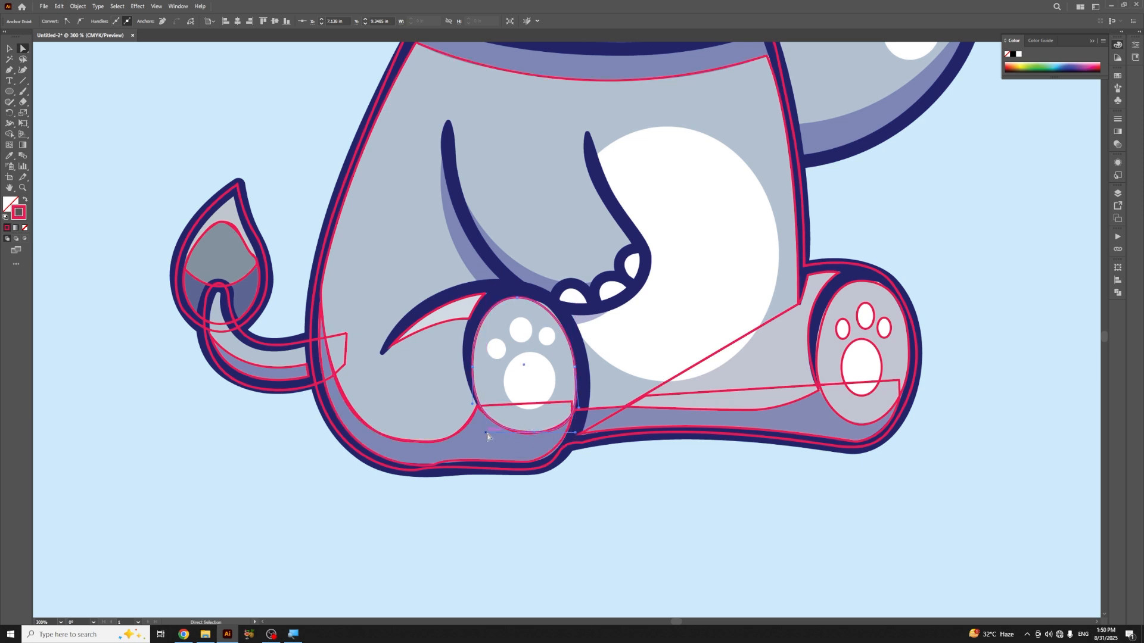
{"action": "left_click", "coordinate": [517, 297]}
{"action": "left_click_drag", "start_coordinate": [545, 303], "coordinate": [551, 302]}
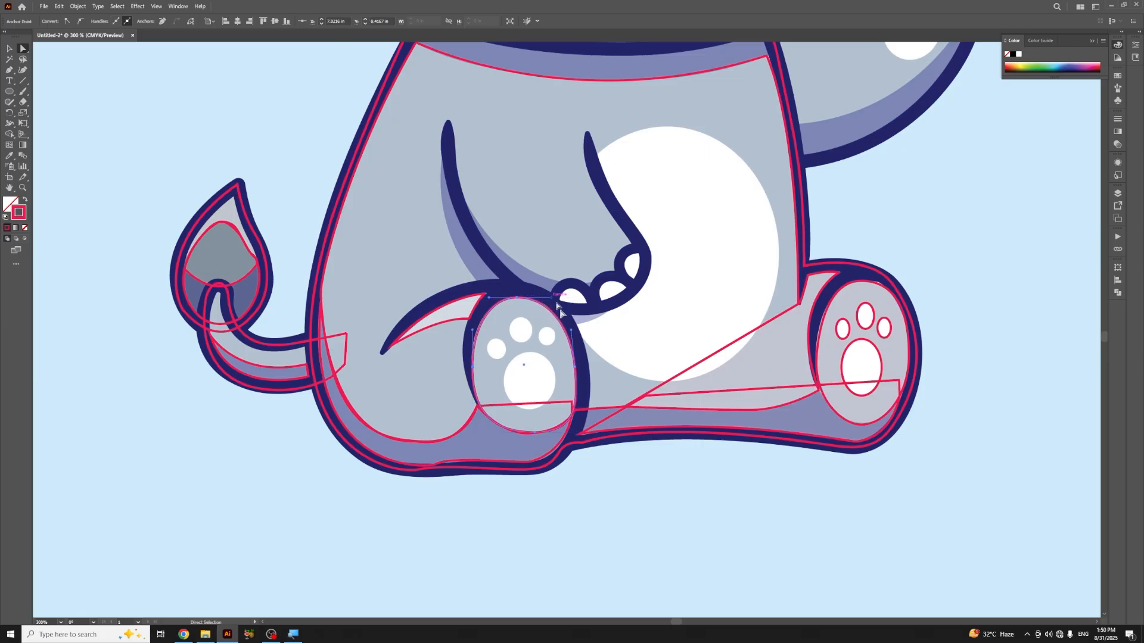
{"action": "left_click", "coordinate": [669, 526]}
Step: Draw an ellipse over the near foot's large white pad and adjust its sides to about 0.36 × 0.39 in
{"action": "key", "text": "ctrl+equal"}
{"action": "key", "text": "ctrl+equal"}
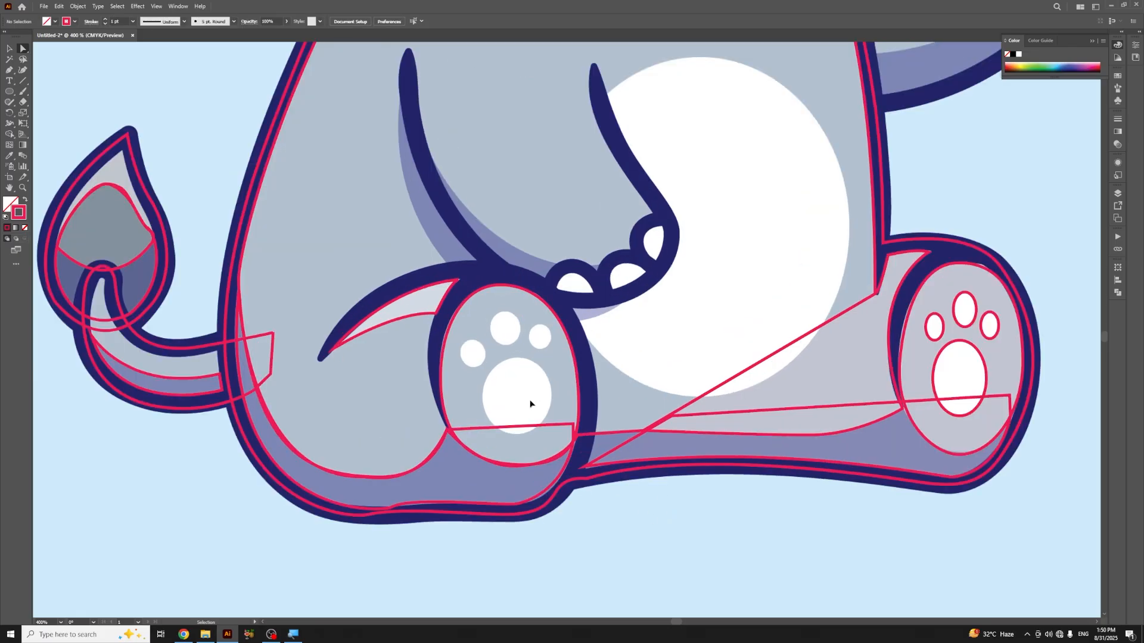
{"action": "left_click", "coordinate": [8, 92]}
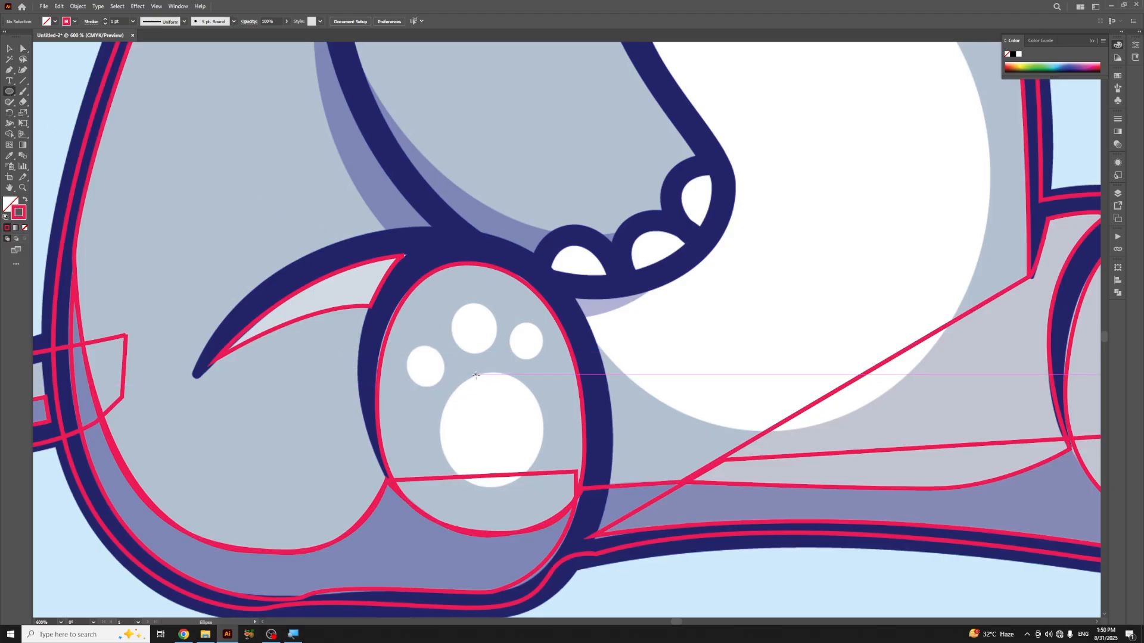
{"action": "left_click_drag", "start_coordinate": [475, 376], "coordinate": [545, 479]}
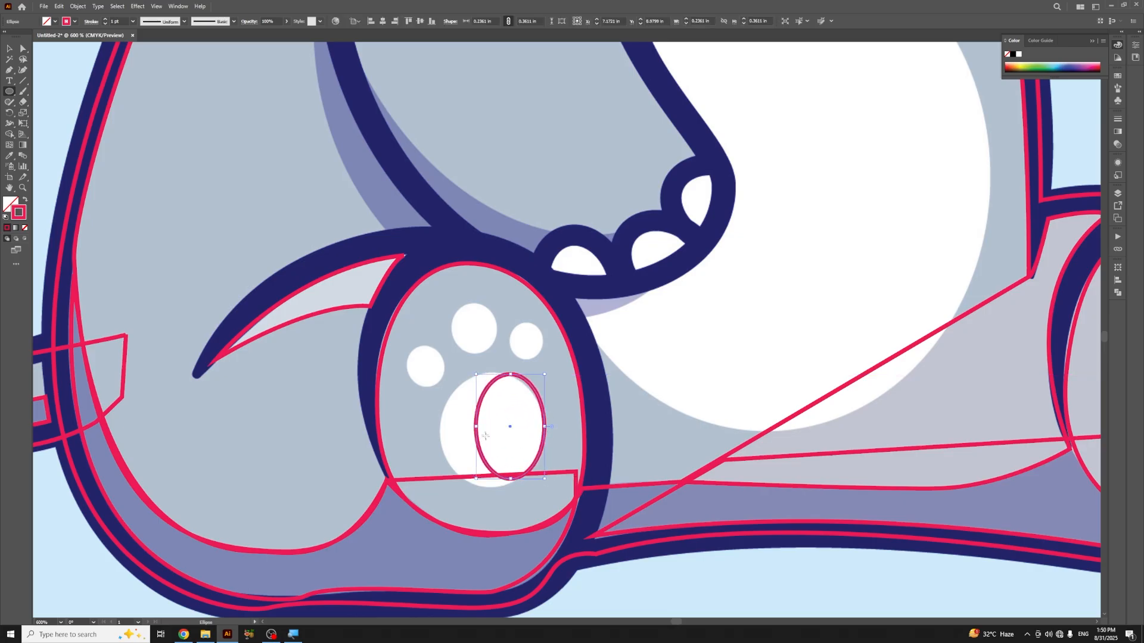
{"action": "left_click_drag", "start_coordinate": [475, 425], "coordinate": [440, 426]}
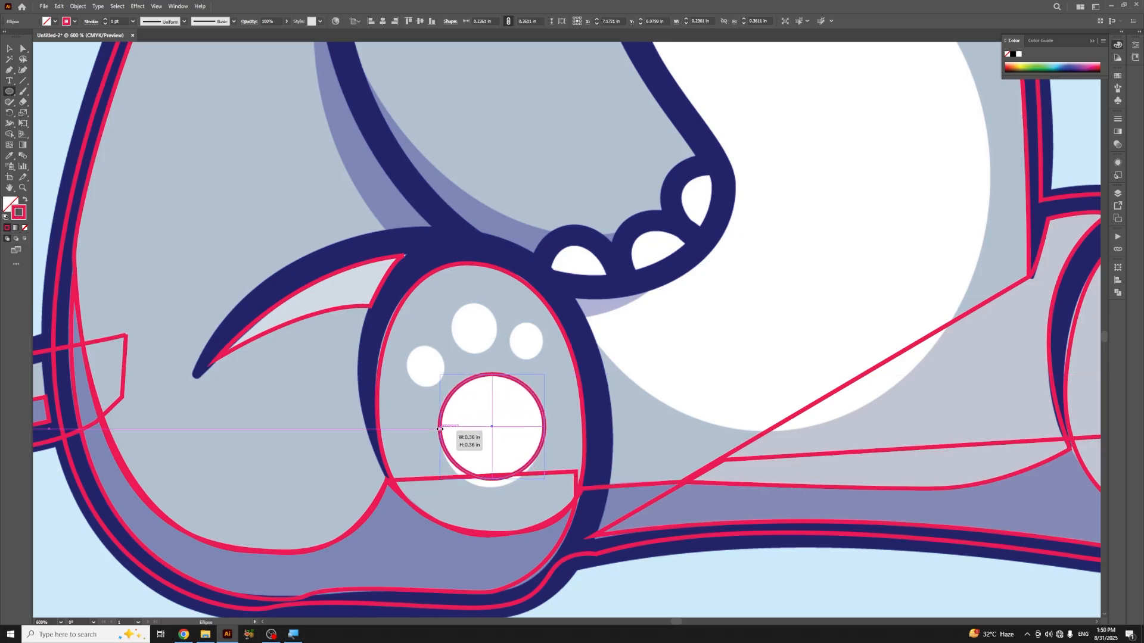
{"action": "left_click_drag", "start_coordinate": [492, 479], "coordinate": [493, 486]}
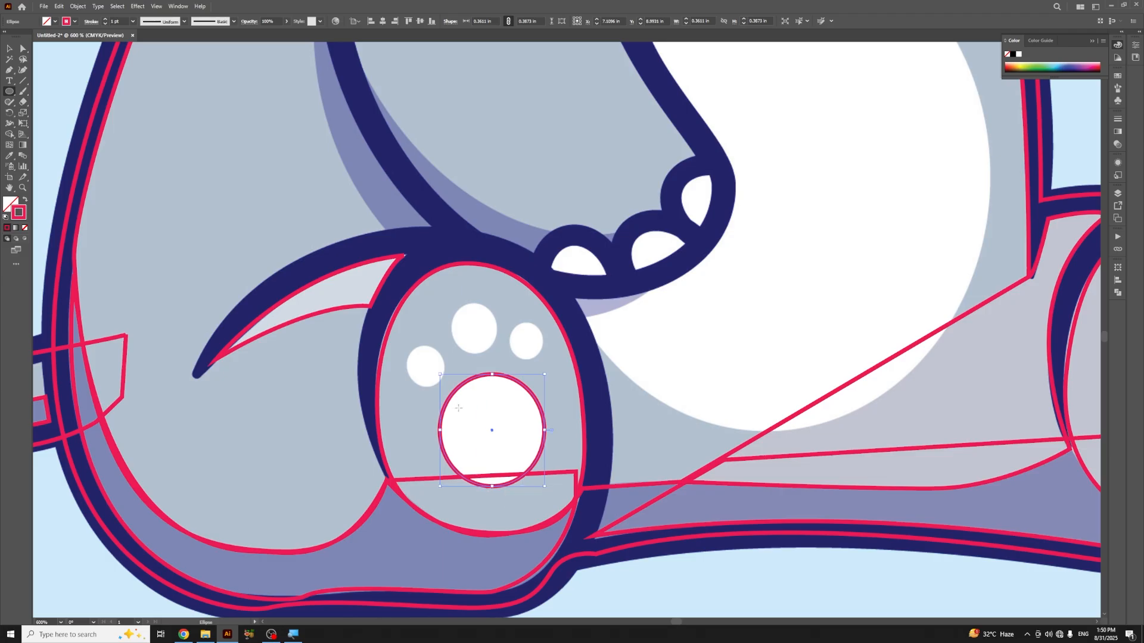
Step: Duplicate the large pad's ellipse onto the near foot's three toe pads, scaling the copies to about 0.16, 0.11 and 0.13 in wide
{"action": "key", "text": "v"}
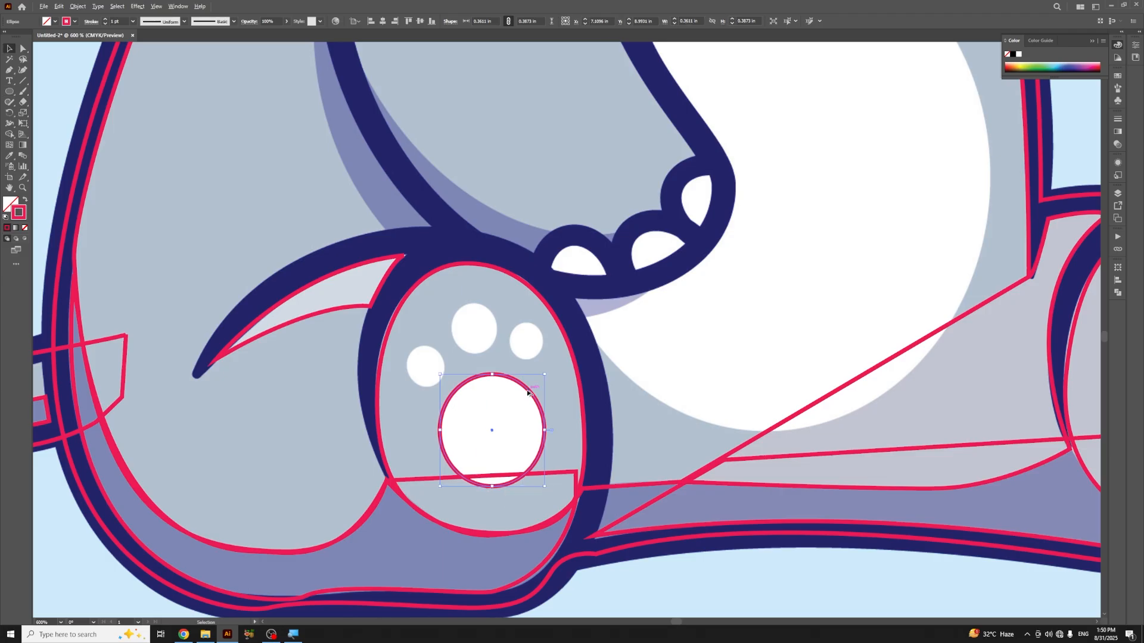
{"action": "left_click_drag", "start_coordinate": [528, 392], "coordinate": [503, 304]}
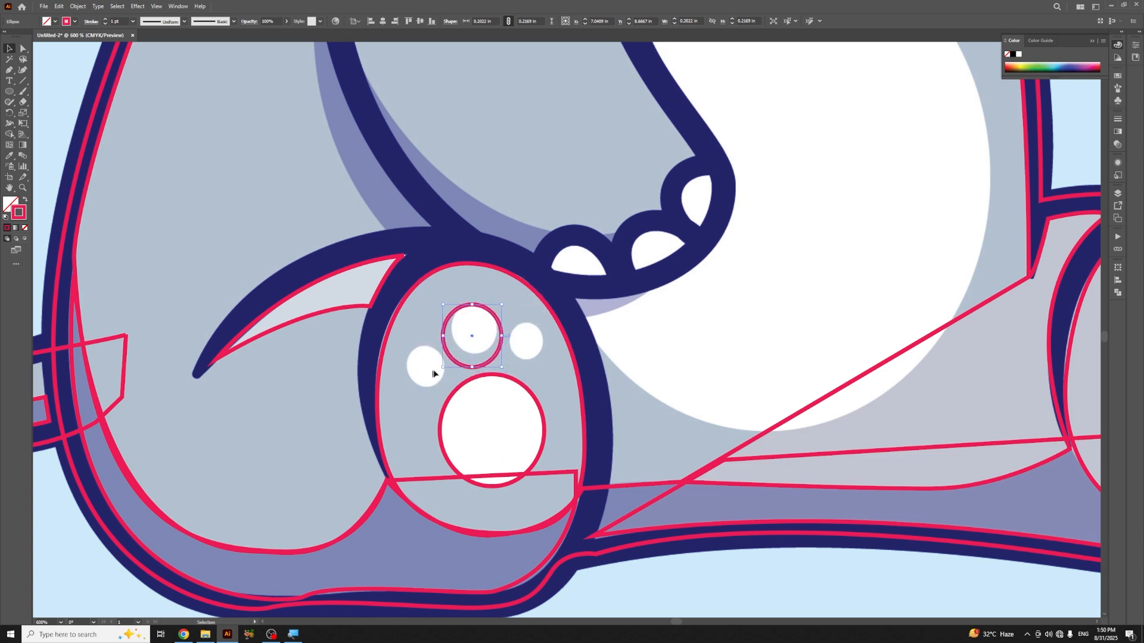
{"action": "left_click_drag", "start_coordinate": [443, 366], "coordinate": [551, 355]}
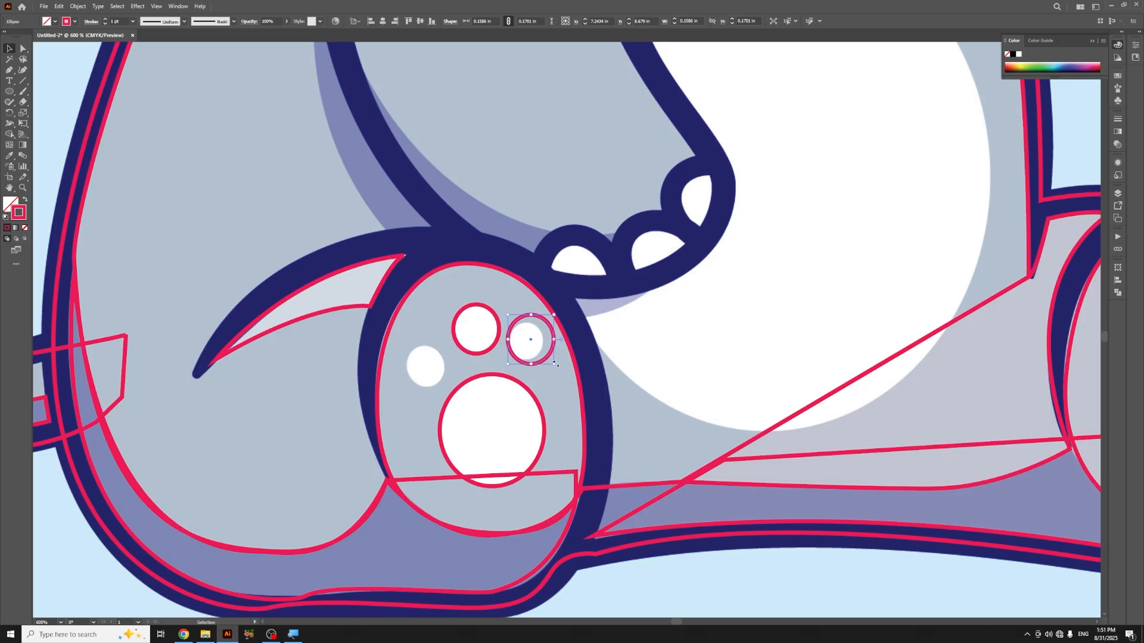
{"action": "left_click_drag", "start_coordinate": [555, 365], "coordinate": [542, 323]}
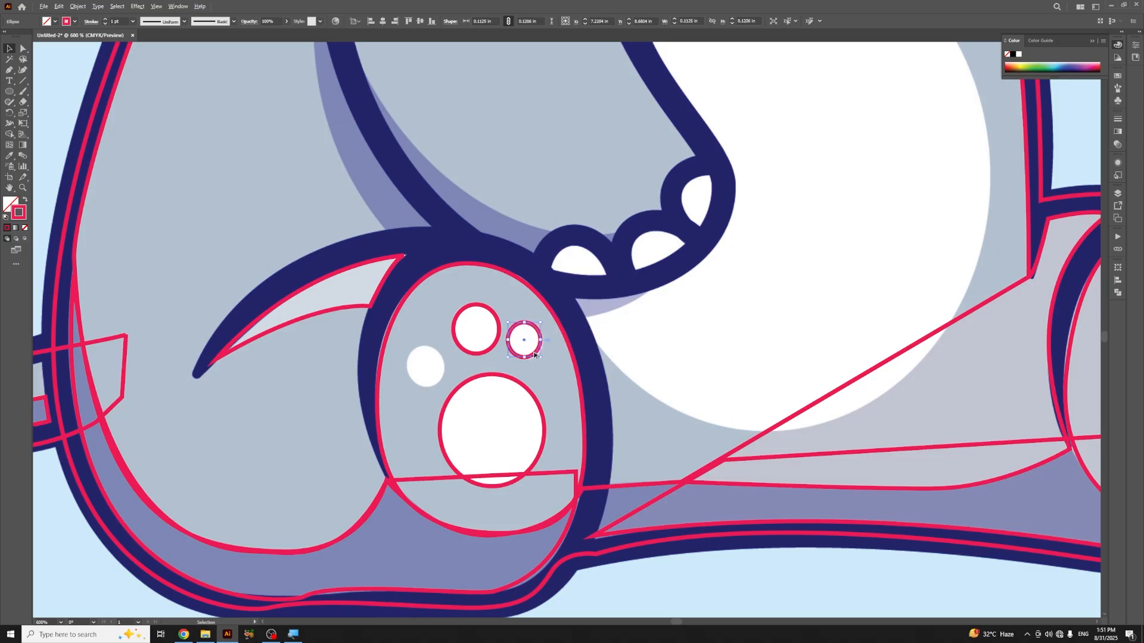
{"action": "left_click_drag", "start_coordinate": [535, 356], "coordinate": [424, 386]}
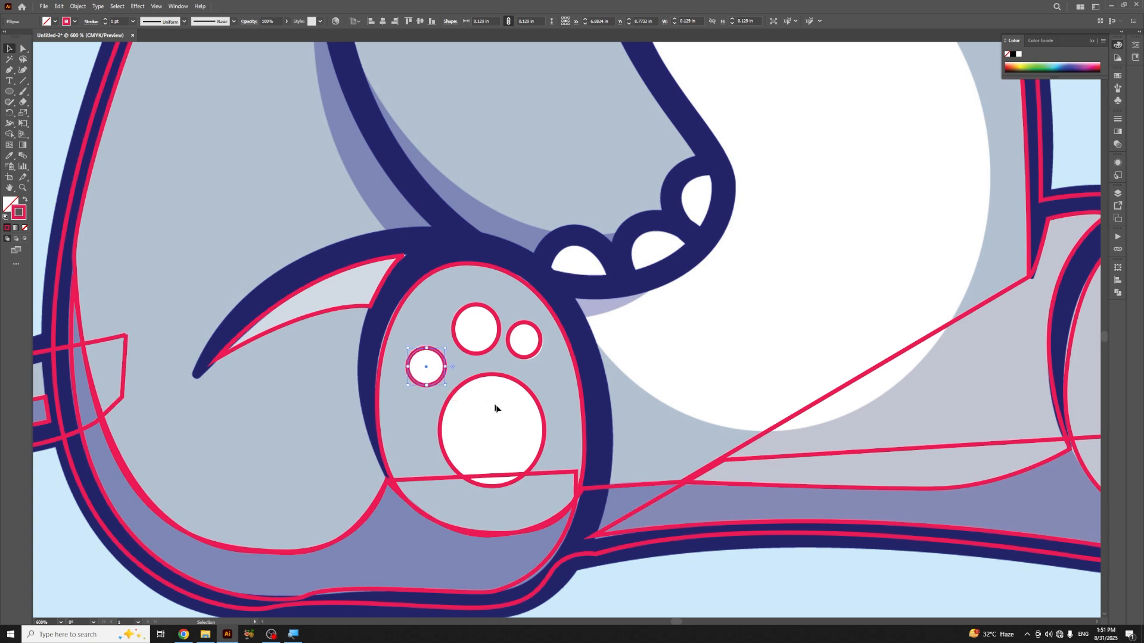
{"action": "left_click", "coordinate": [666, 440]}
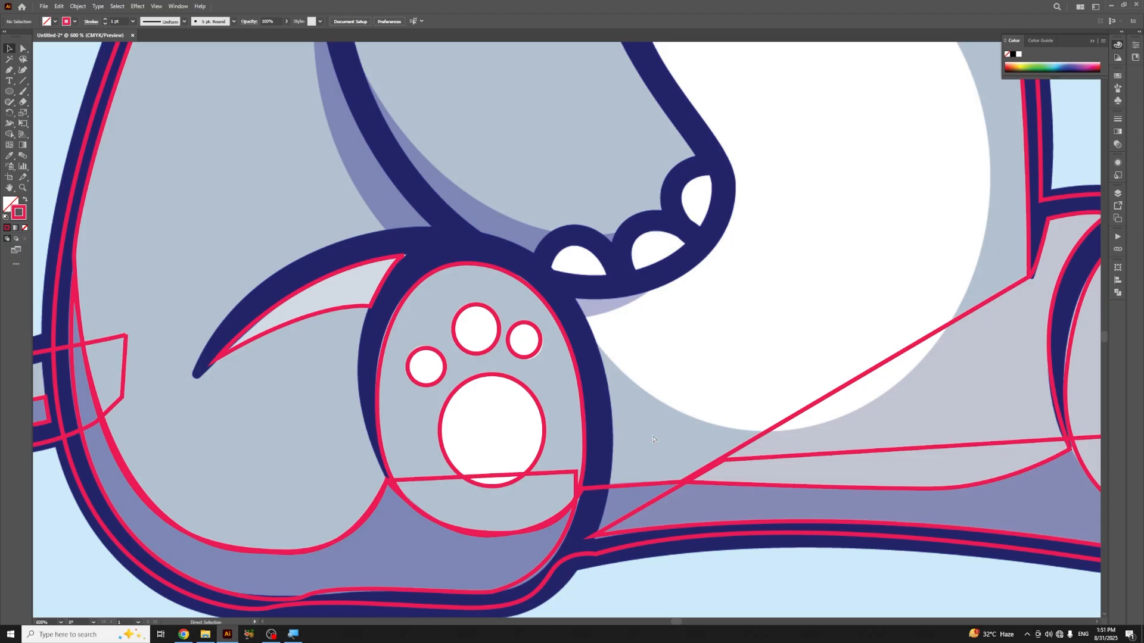
Step: Draw an ellipse over the white belly patch, adjust its sides to about 1.54 × 1.75 in, and deselect it
{"action": "key", "text": "ctrl+minus"}
{"action": "key", "text": "ctrl+minus"}
{"action": "left_click_drag", "start_coordinate": [678, 312], "coordinate": [657, 396]}
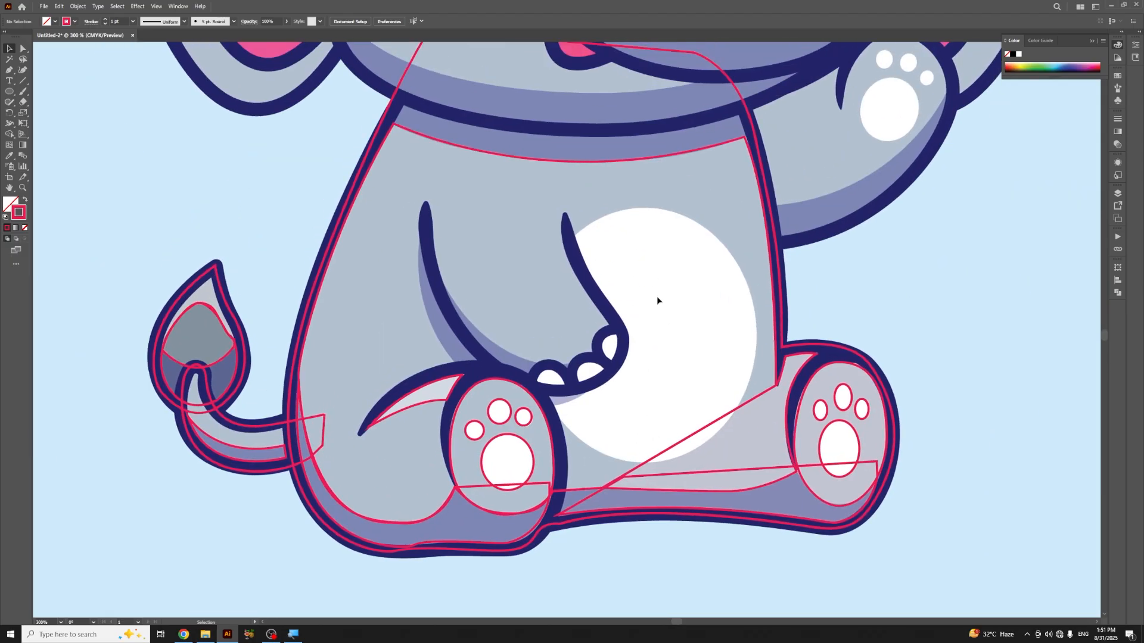
{"action": "left_click", "coordinate": [9, 91]}
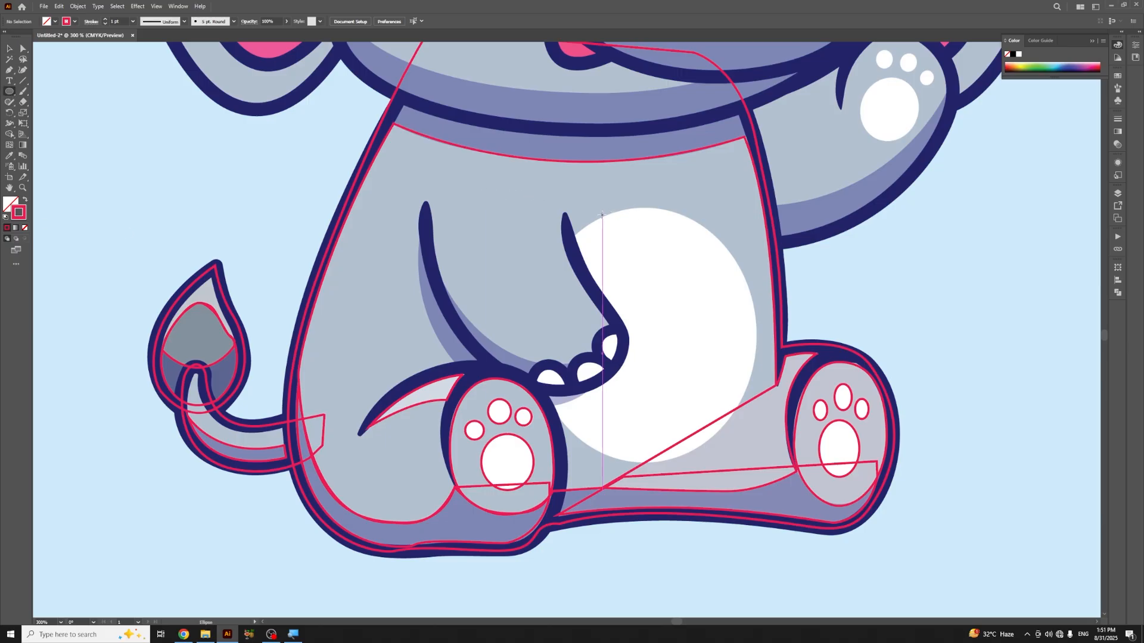
{"action": "left_click_drag", "start_coordinate": [603, 214], "coordinate": [754, 454]}
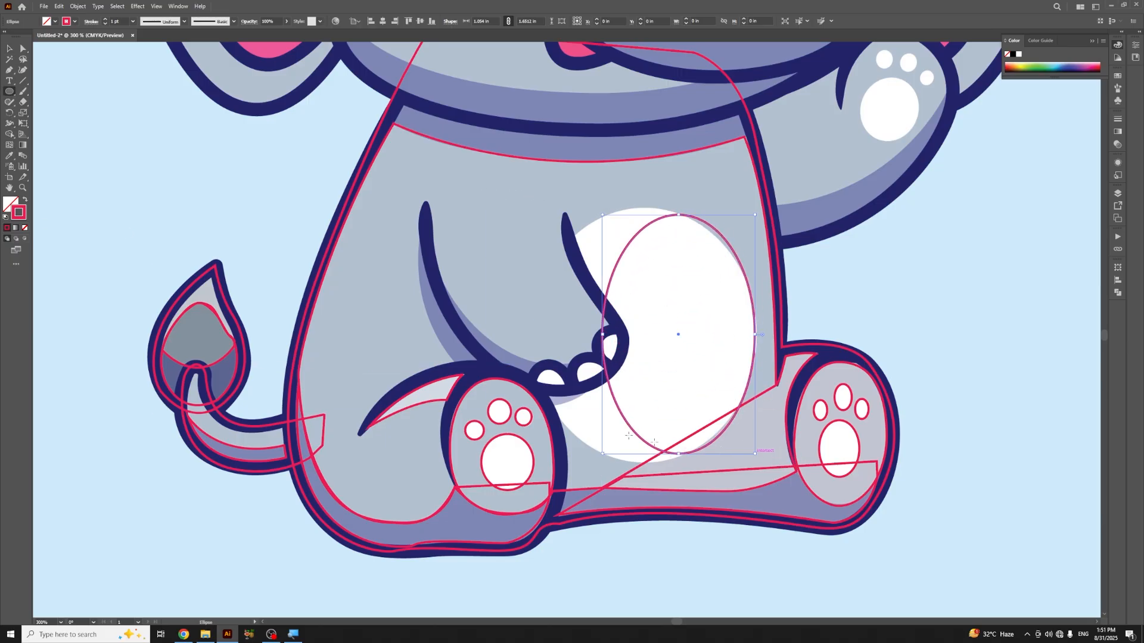
{"action": "left_click_drag", "start_coordinate": [603, 334], "coordinate": [532, 356]}
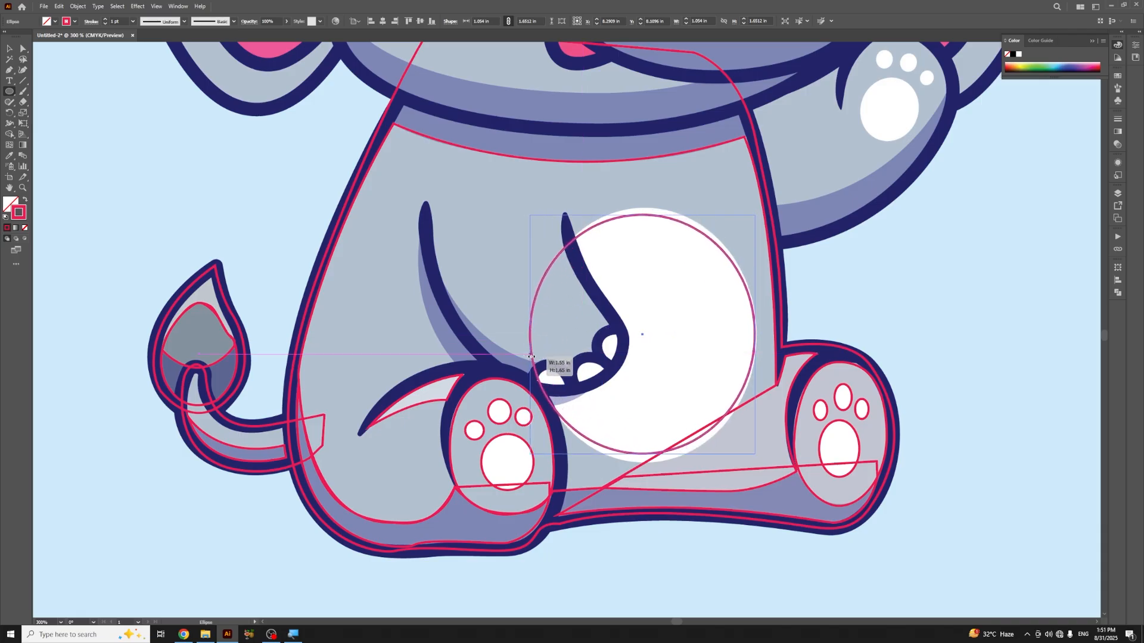
{"action": "left_click_drag", "start_coordinate": [643, 214], "coordinate": [643, 208]}
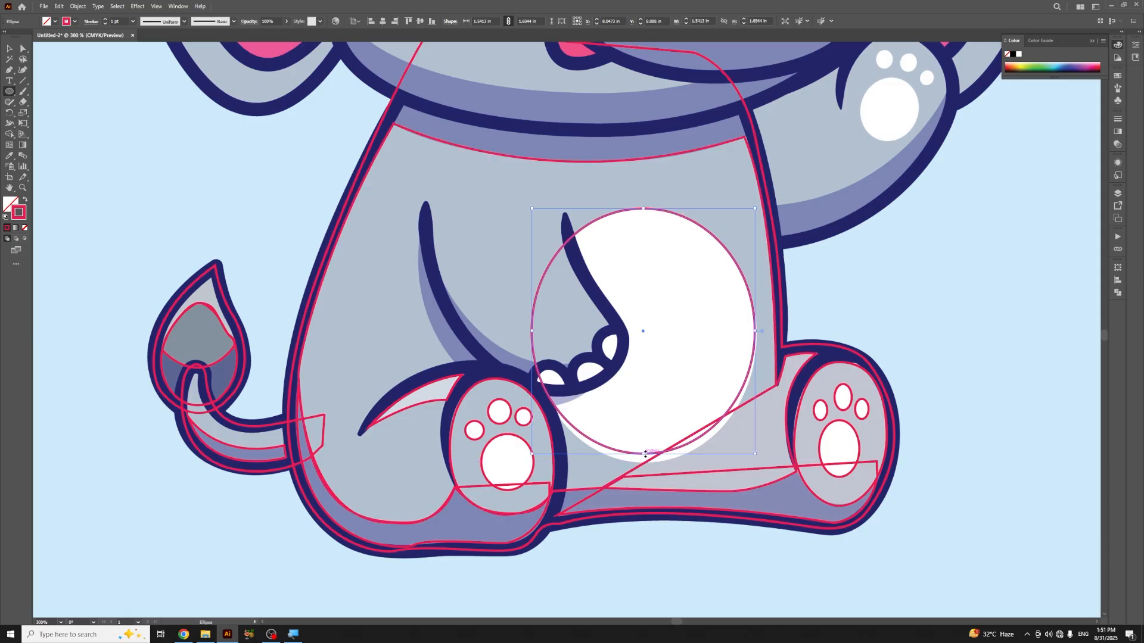
{"action": "left_click_drag", "start_coordinate": [643, 455], "coordinate": [646, 462]}
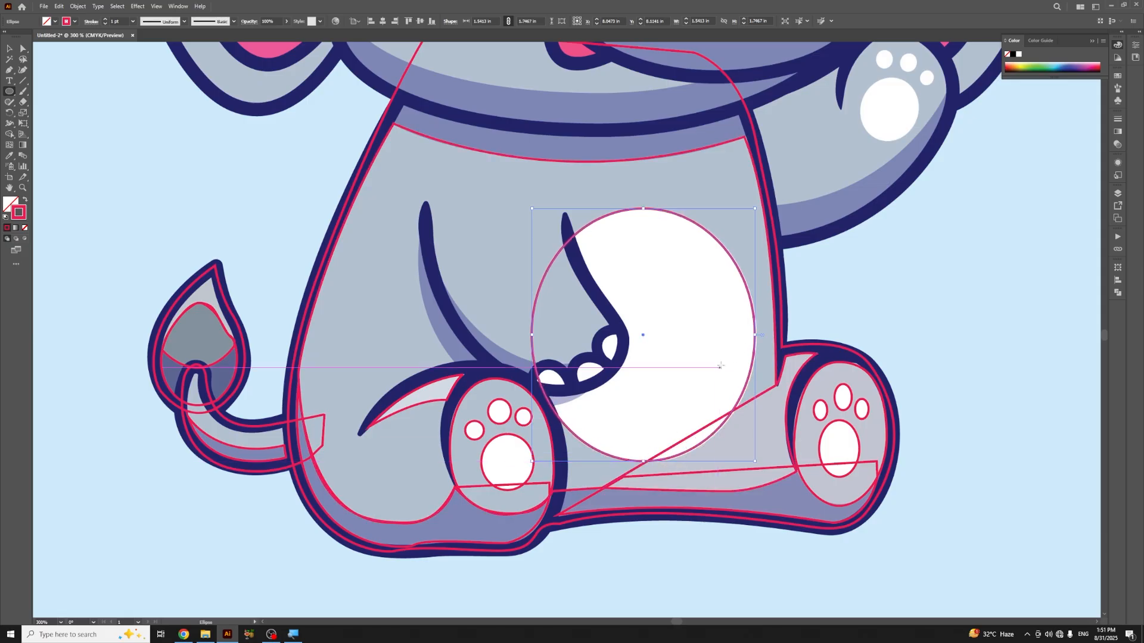
{"action": "key", "text": "v"}
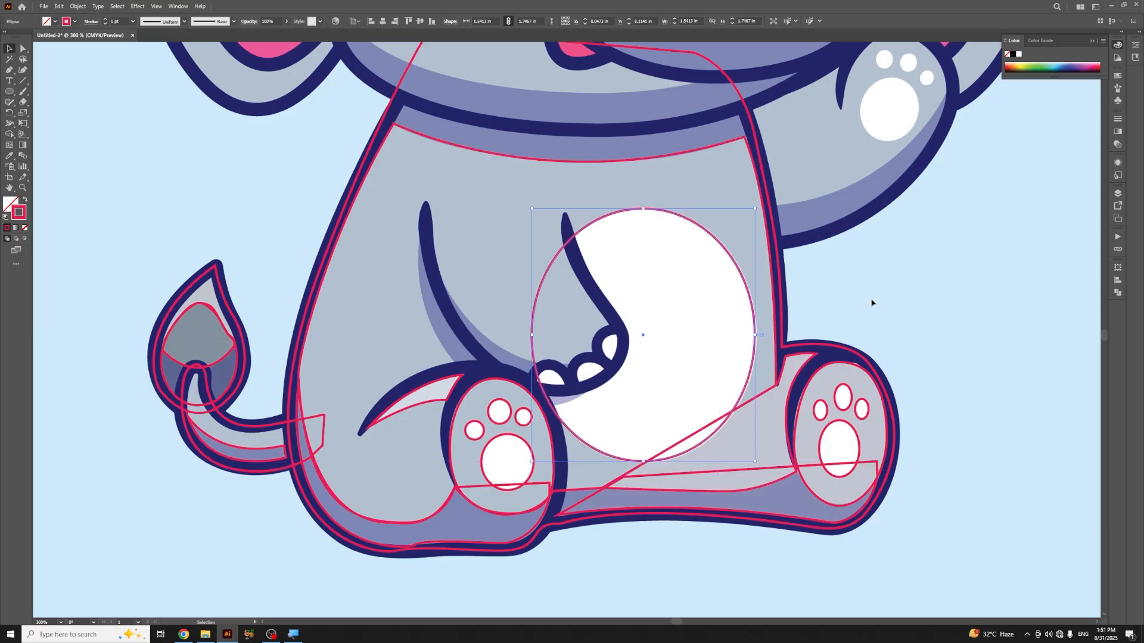
{"action": "left_click", "coordinate": [870, 300]}
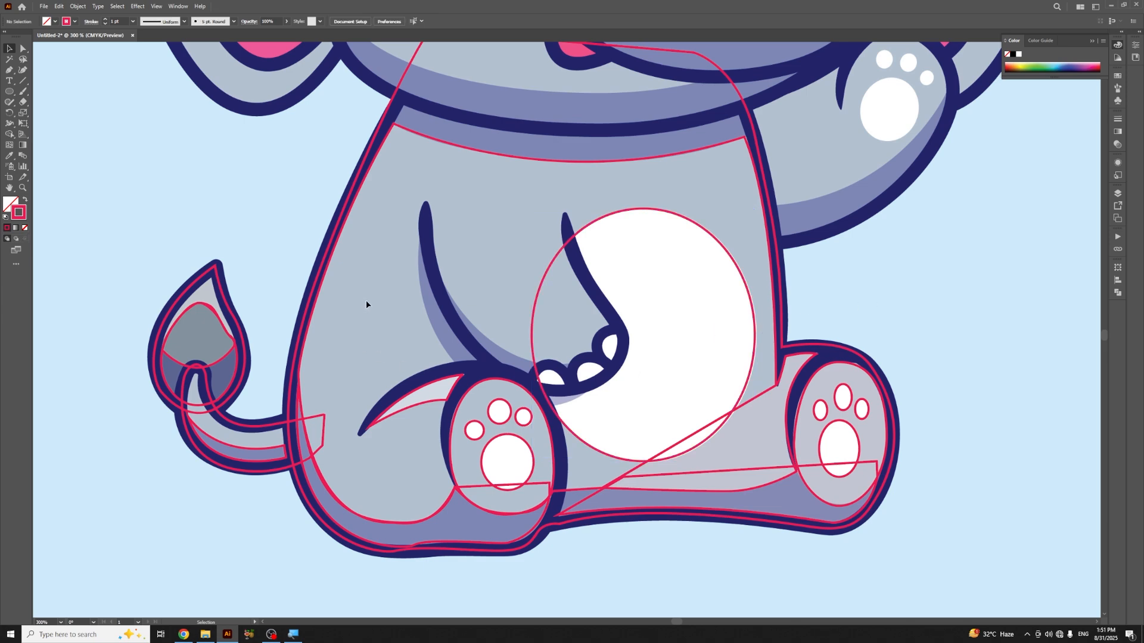
Step: Trace the near arm's shading with the Pen tool as a closed shape from the paw's underside to the arm's upper tip, and deselect it
{"action": "key", "text": "p"}
{"action": "left_click", "coordinate": [585, 392]}
{"action": "left_click_drag", "start_coordinate": [447, 355], "coordinate": [405, 305]}
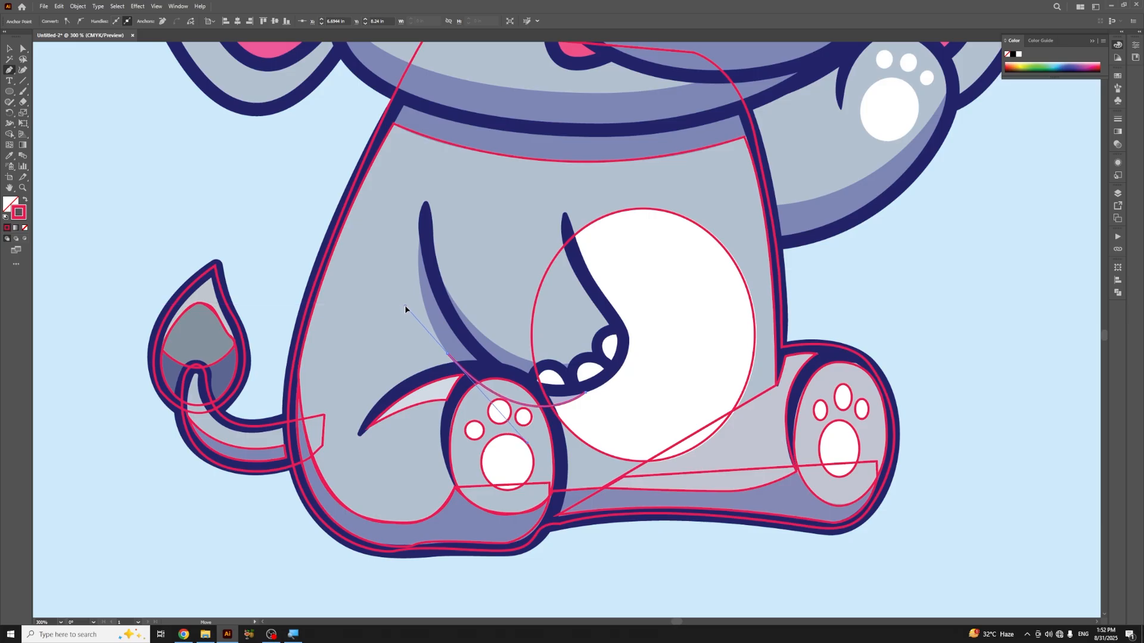
{"action": "left_click", "coordinate": [427, 204]}
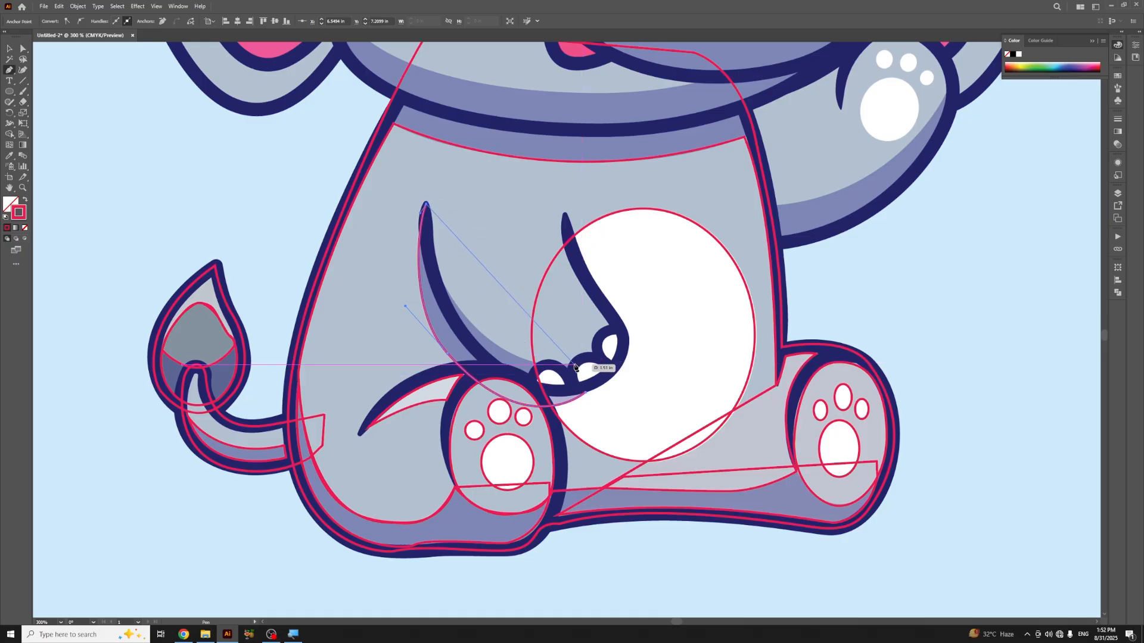
{"action": "left_click_drag", "start_coordinate": [571, 362], "coordinate": [433, 375]}
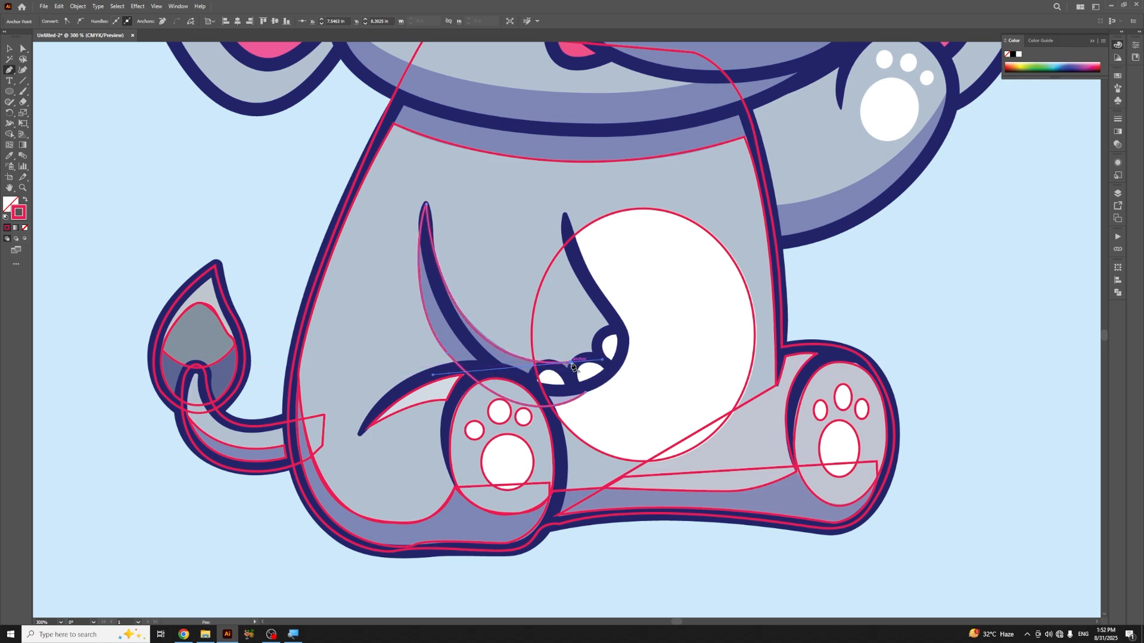
{"action": "left_click", "coordinate": [572, 363]}
{"action": "left_click", "coordinate": [585, 391]}
{"action": "key", "text": "v"}
{"action": "left_click", "coordinate": [895, 250]}
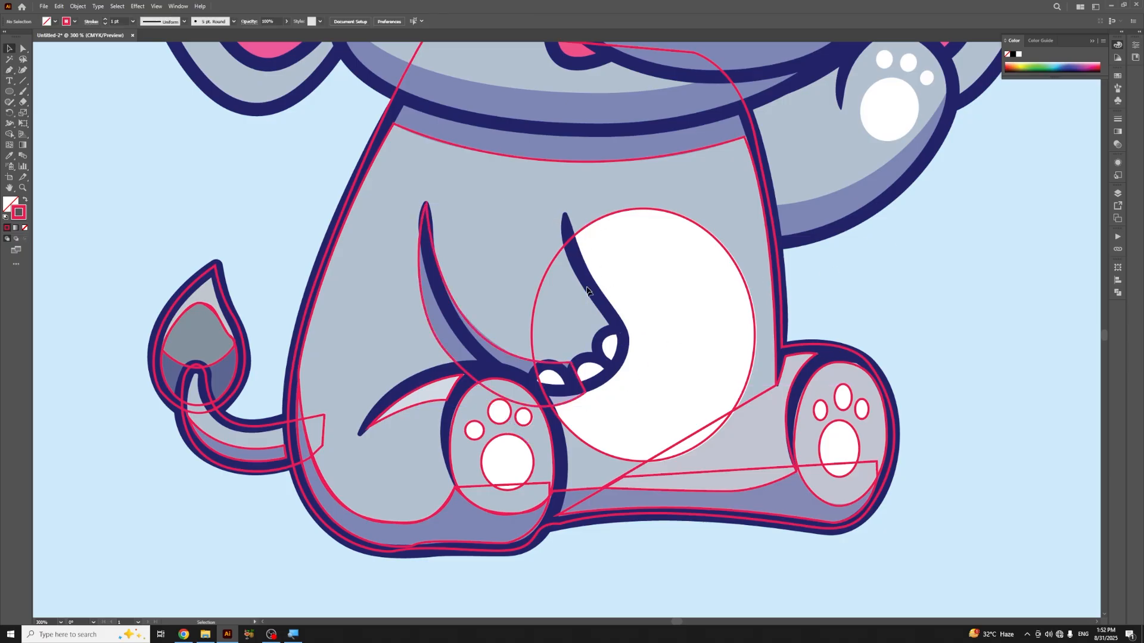
Step: Trace the near arm's dark outline with the Pen tool from the belly-side tip around the paw and up to the back-side tip
{"action": "key", "text": "p"}
{"action": "left_click", "coordinate": [566, 214]}
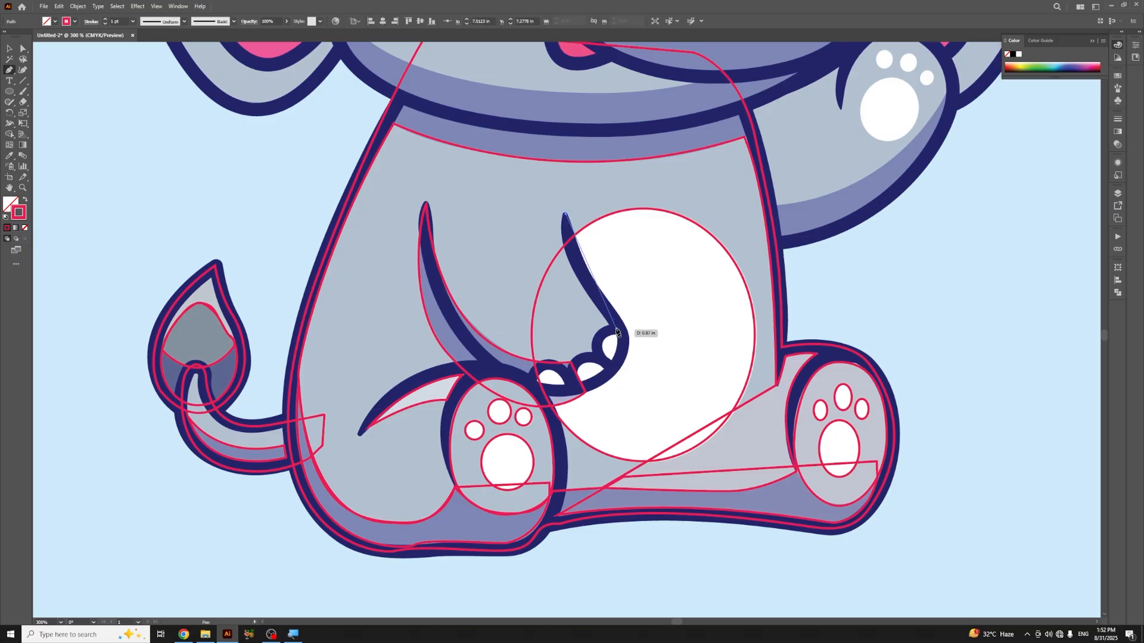
{"action": "left_click_drag", "start_coordinate": [612, 318], "coordinate": [647, 349]}
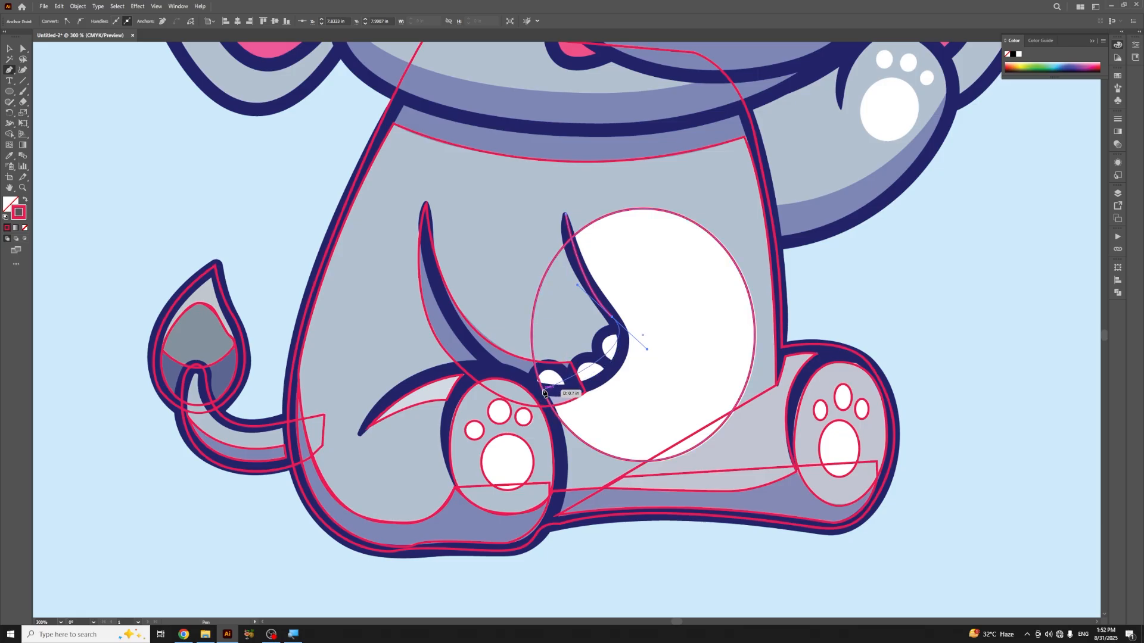
{"action": "left_click_drag", "start_coordinate": [548, 389], "coordinate": [592, 409]}
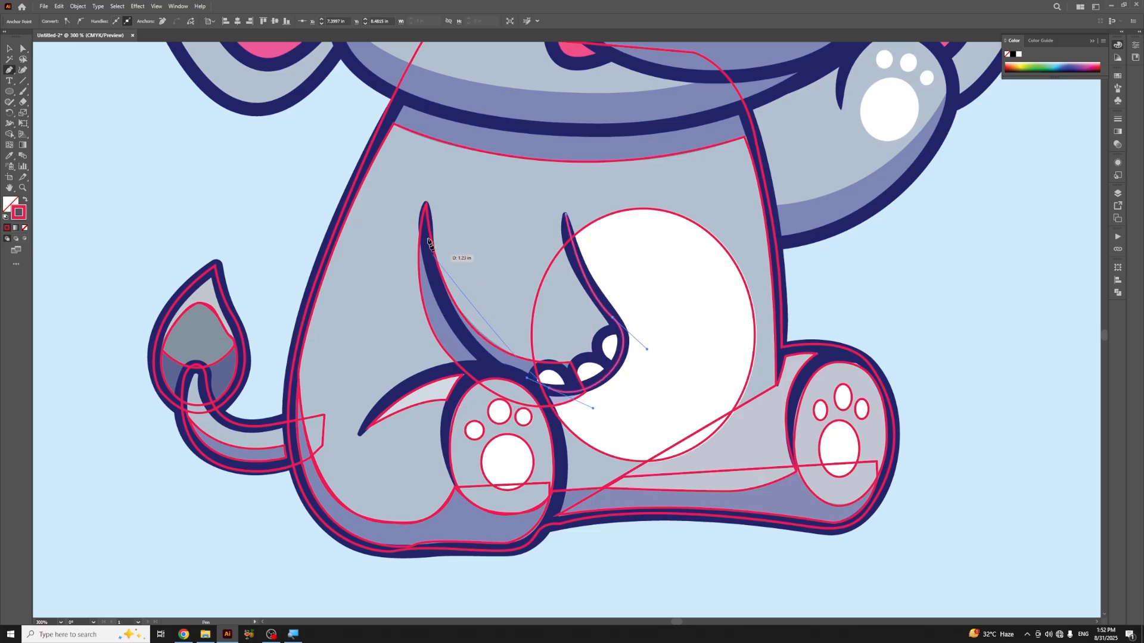
{"action": "left_click_drag", "start_coordinate": [427, 205], "coordinate": [420, 180]}
Step: Refine the arm outline's anchor under the paw and the curve handles to follow the dark line, and deselect the path
{"action": "left_click_drag", "start_coordinate": [433, 229], "coordinate": [433, 376]}
{"action": "left_click", "coordinate": [551, 393], "text": "ctrl"}
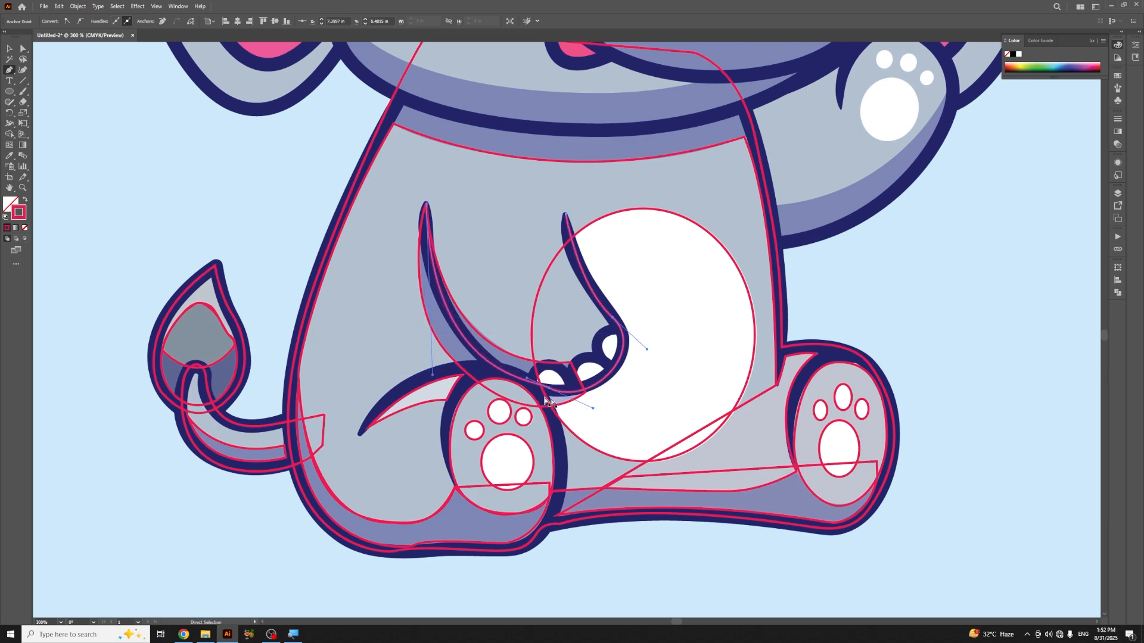
{"action": "left_click_drag", "start_coordinate": [548, 390], "coordinate": [545, 391]}
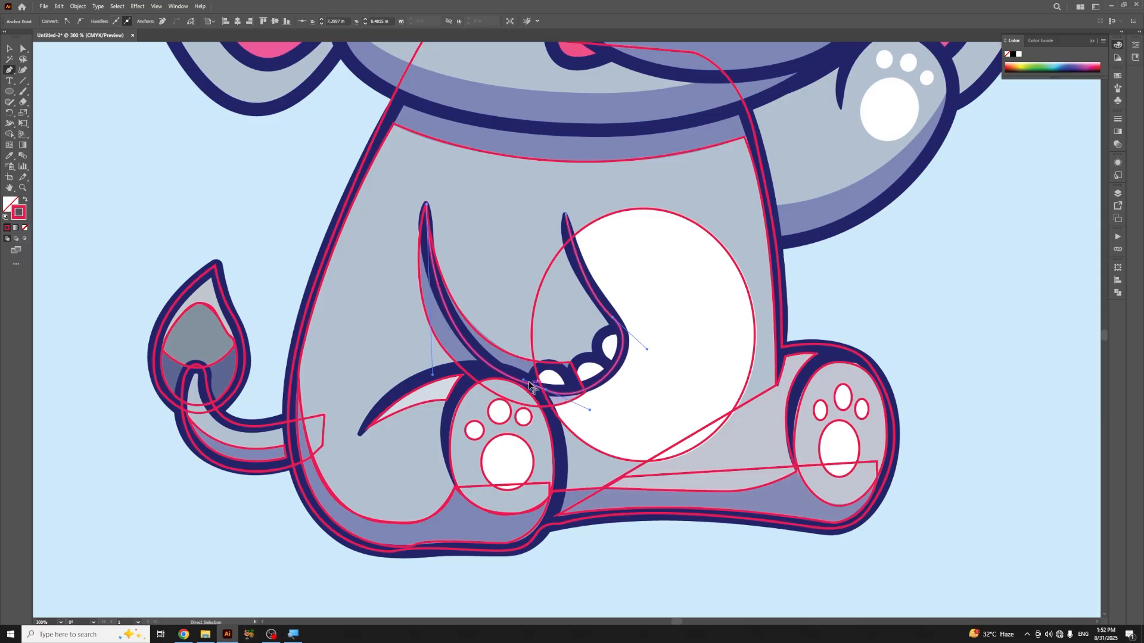
{"action": "left_click", "coordinate": [440, 369], "text": "ctrl"}
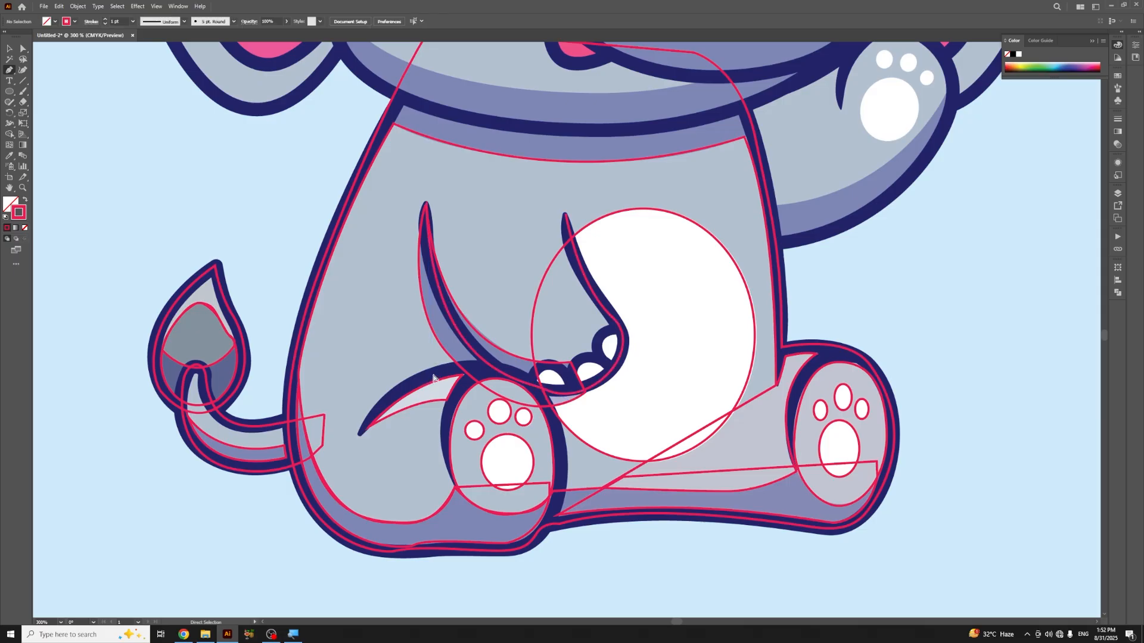
{"action": "left_click", "coordinate": [536, 386], "text": "ctrl"}
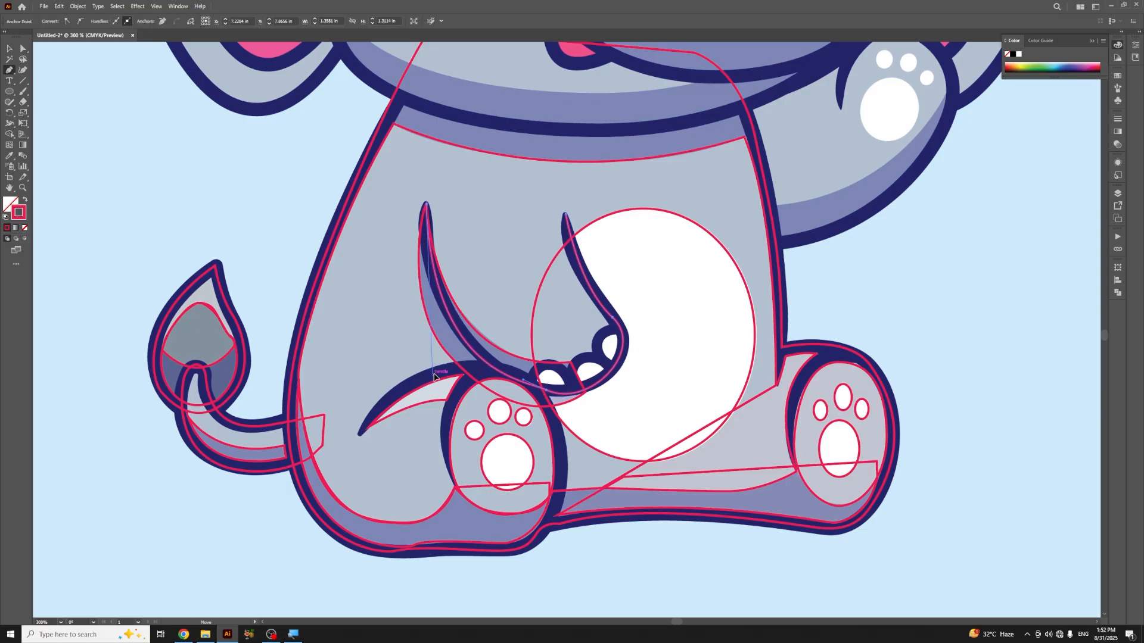
{"action": "left_click_drag", "start_coordinate": [434, 376], "coordinate": [437, 373]}
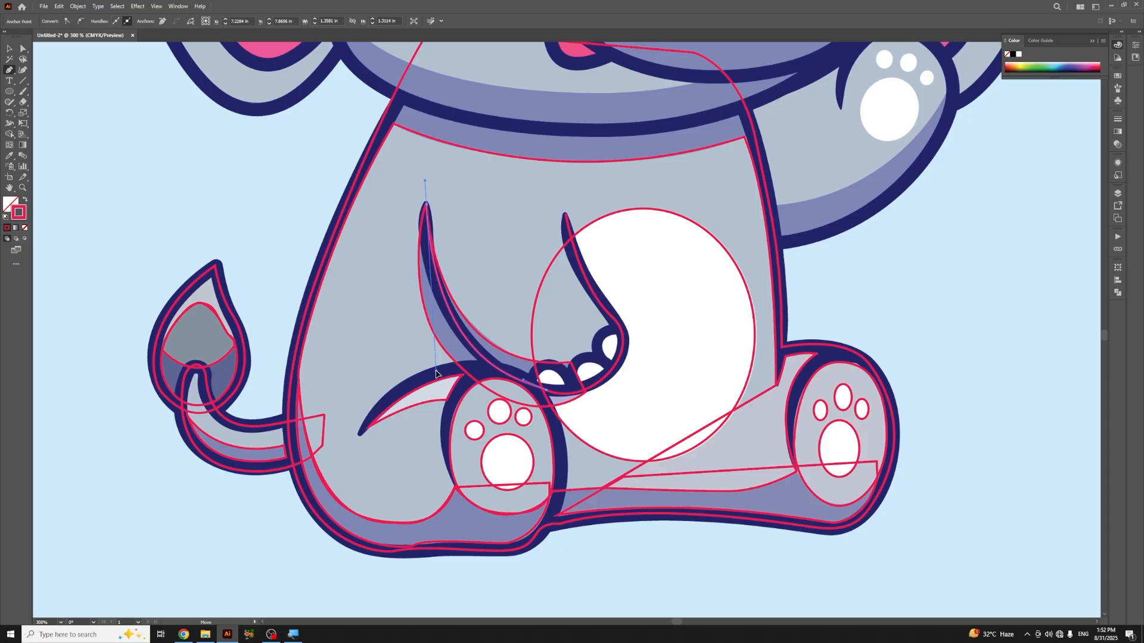
{"action": "left_click", "coordinate": [547, 392], "text": "ctrl"}
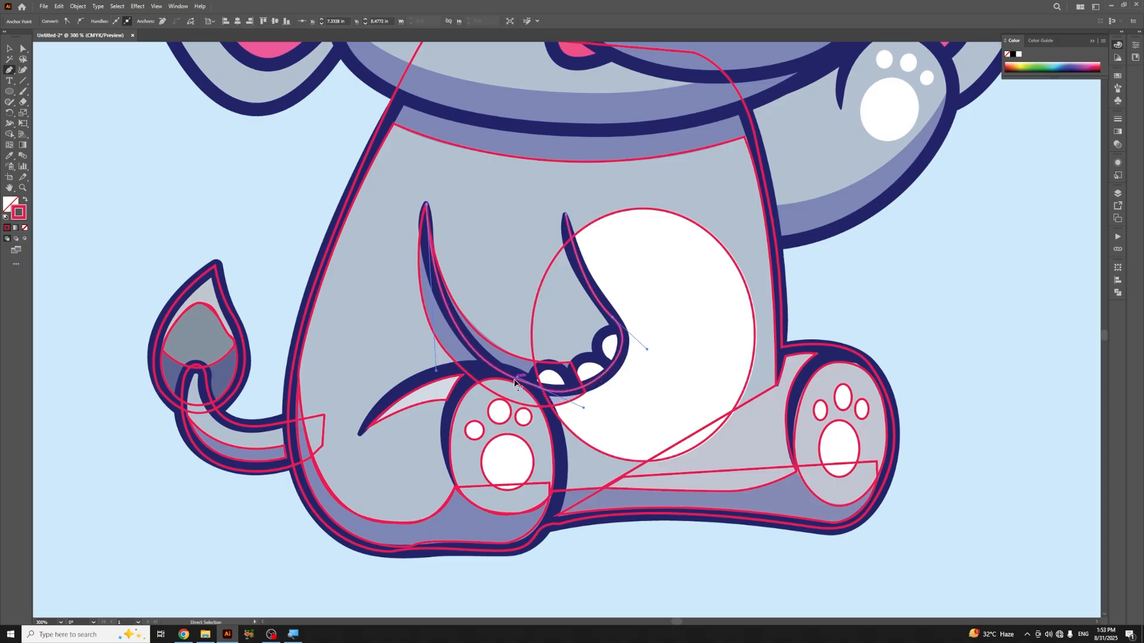
{"action": "left_click_drag", "start_coordinate": [516, 377], "coordinate": [520, 380]}
{"action": "left_click_drag", "start_coordinate": [585, 407], "coordinate": [591, 408]}
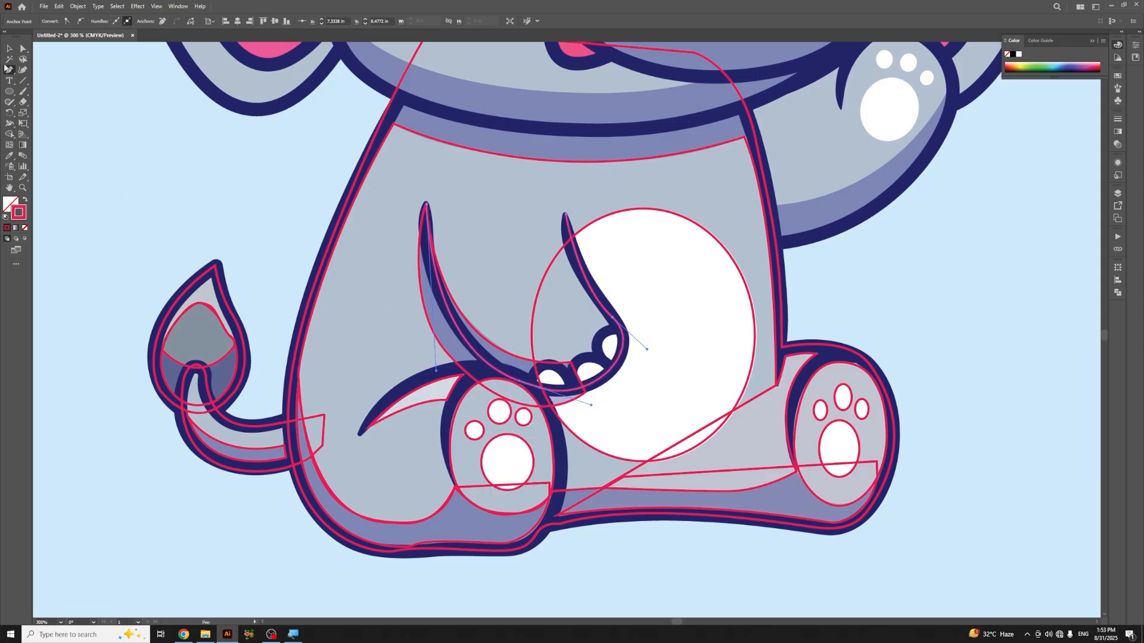
{"action": "left_click", "coordinate": [10, 50]}
{"action": "left_click", "coordinate": [242, 173]}
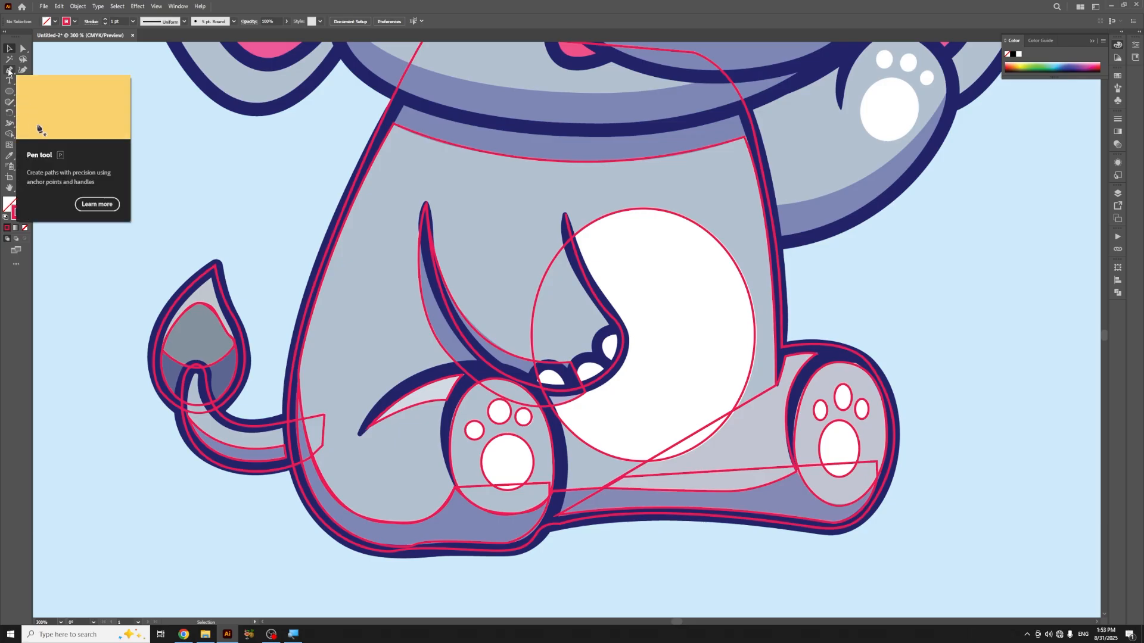
Step: Trace the near paw's toenail closest to the elephant's back with the Pen tool as a closed shape, and deselect it
{"action": "left_click", "coordinate": [9, 70]}
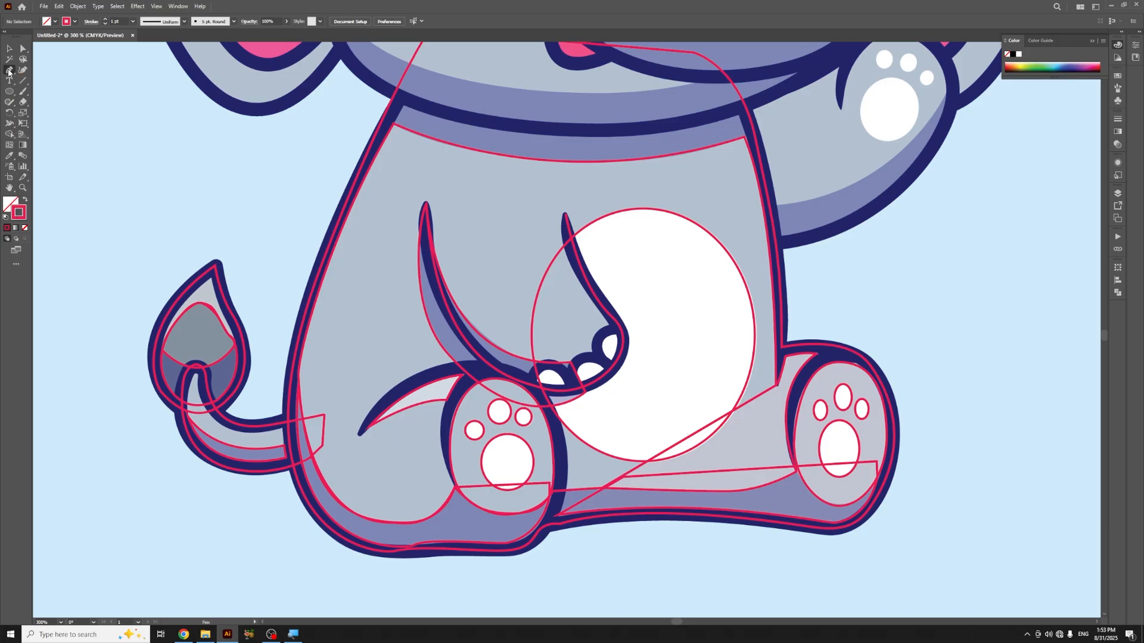
{"action": "left_click", "coordinate": [532, 378]}
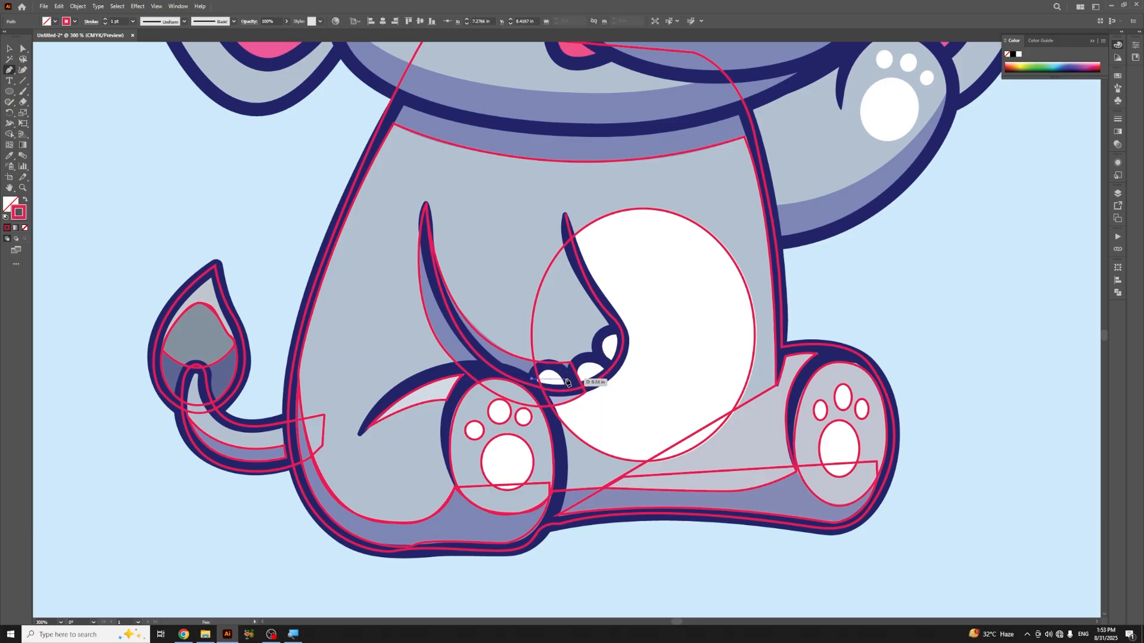
{"action": "left_click_drag", "start_coordinate": [569, 385], "coordinate": [592, 424]}
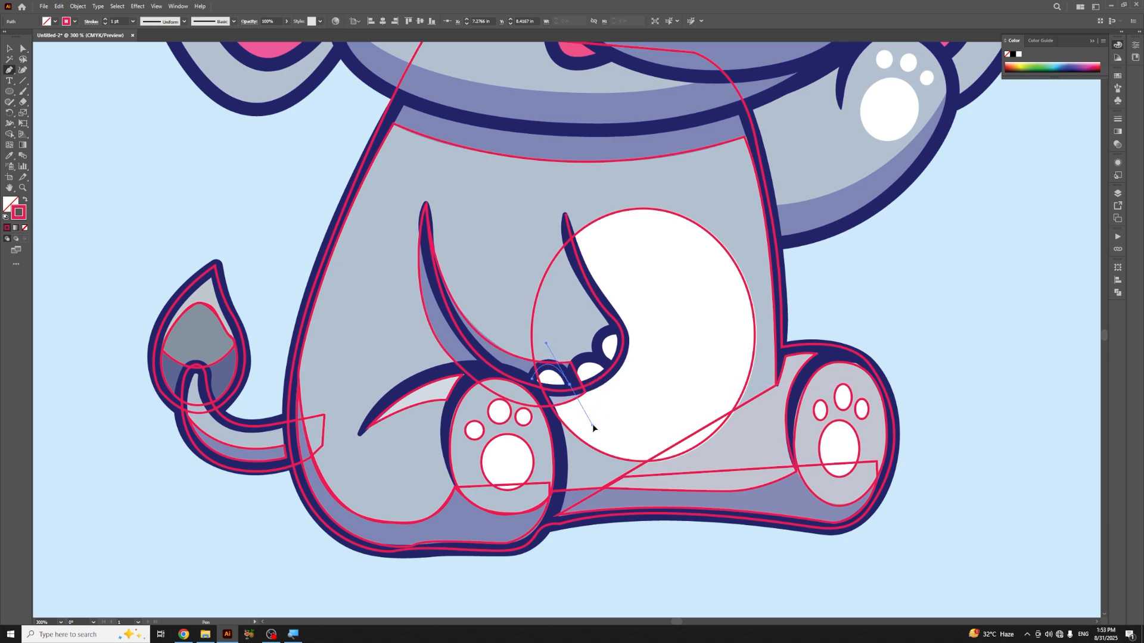
{"action": "left_click", "coordinate": [570, 387]}
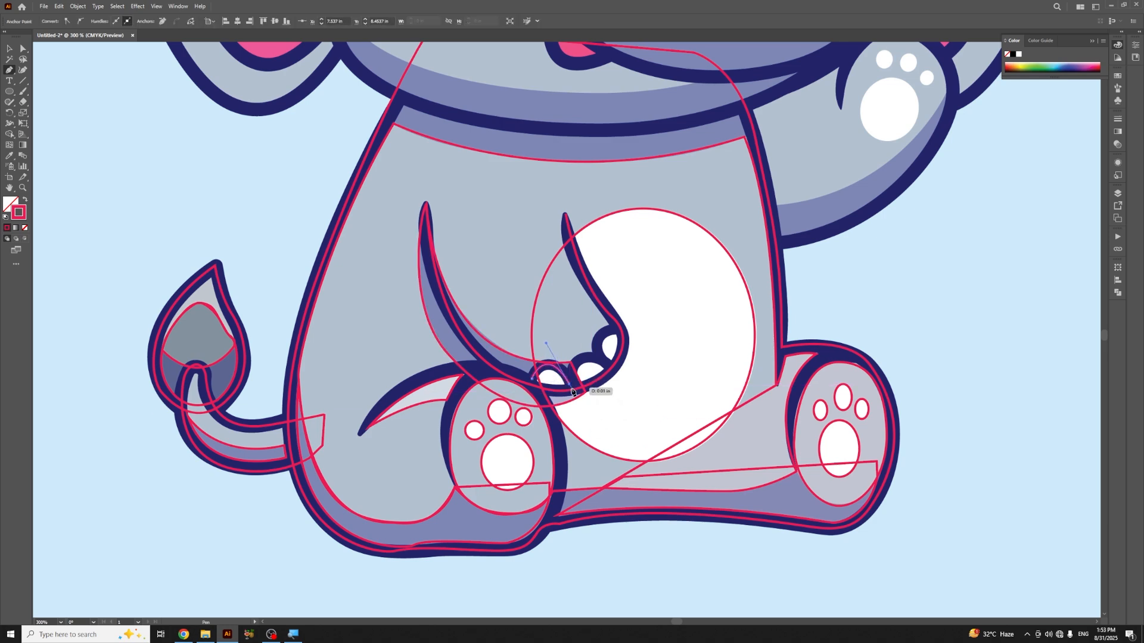
{"action": "left_click", "coordinate": [531, 380]}
{"action": "key", "text": "v"}
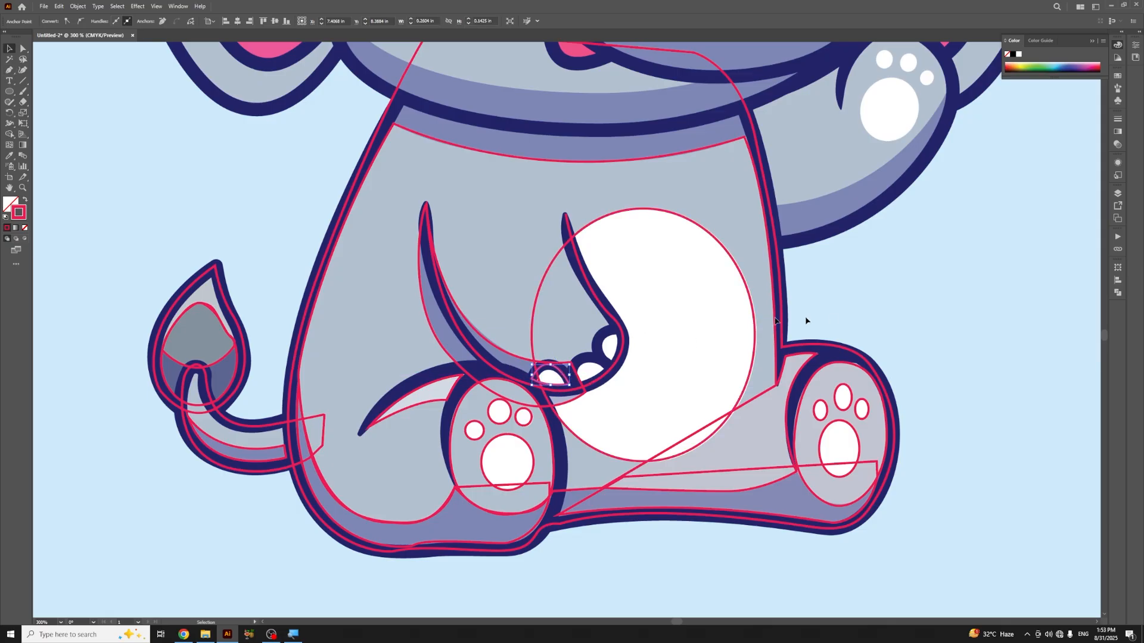
{"action": "left_click", "coordinate": [772, 329]}
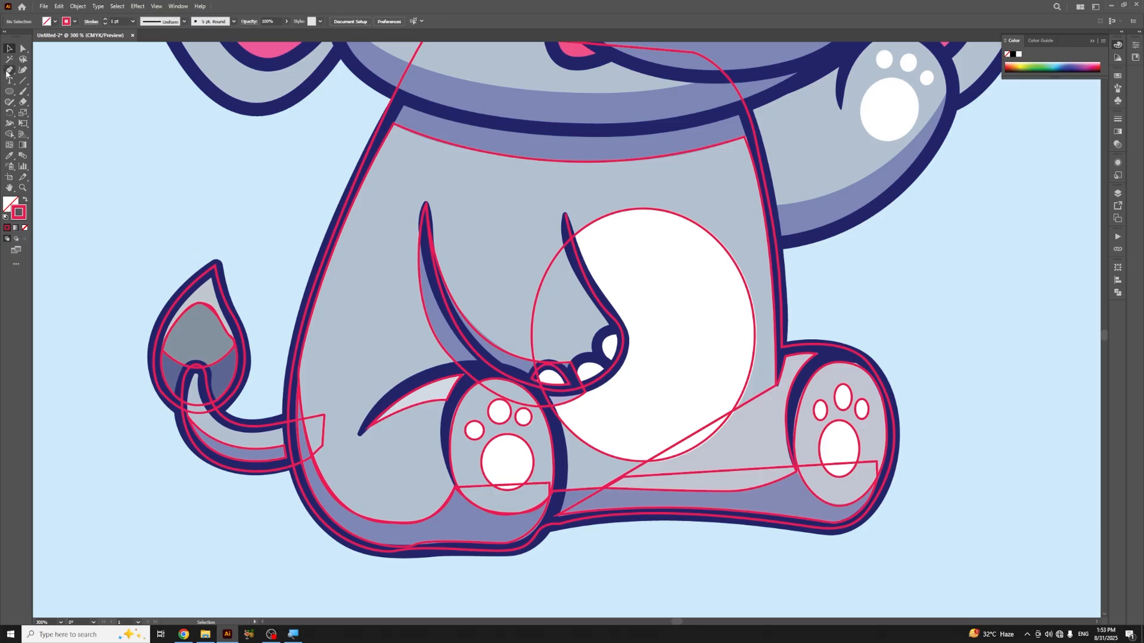
Step: Trace the near paw's middle toenail with the Pen tool as a closed shape, and deselect it
{"action": "left_click", "coordinate": [9, 71]}
{"action": "left_click", "coordinate": [572, 386]}
{"action": "left_click_drag", "start_coordinate": [579, 358], "coordinate": [594, 354]}
{"action": "left_click", "coordinate": [609, 367]}
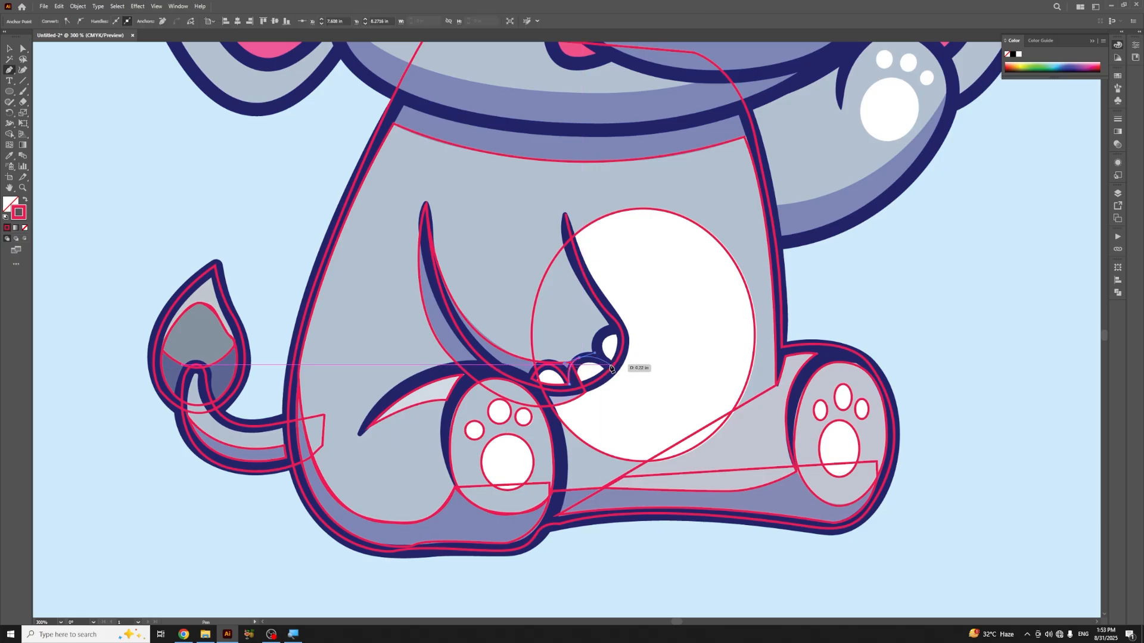
{"action": "left_click", "coordinate": [570, 387]}
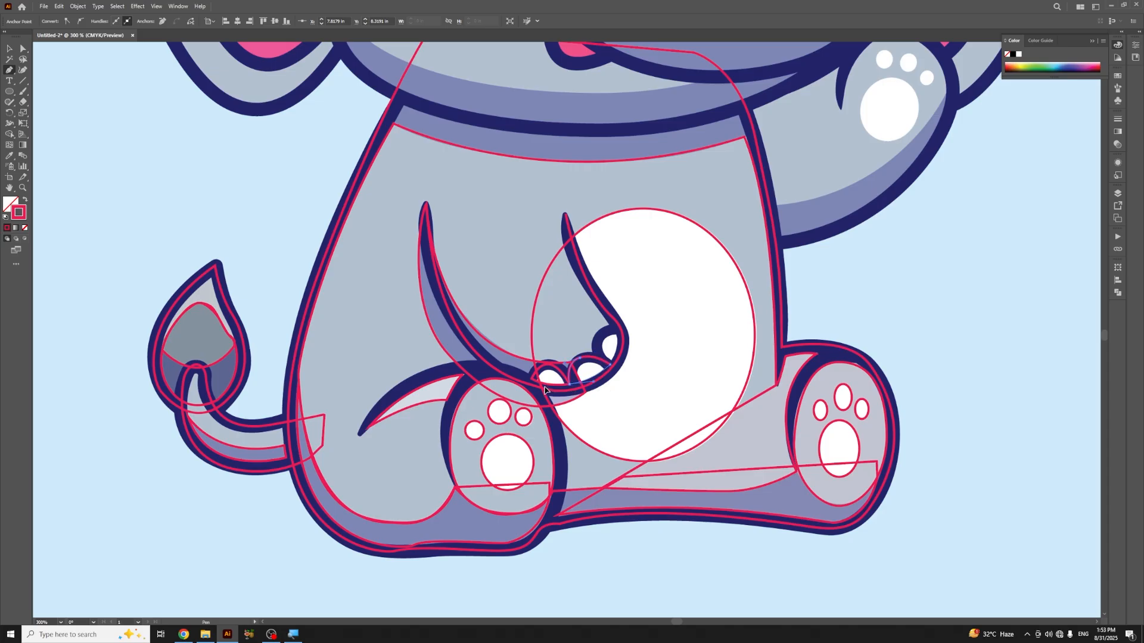
{"action": "left_click_drag", "start_coordinate": [544, 386], "coordinate": [544, 391]}
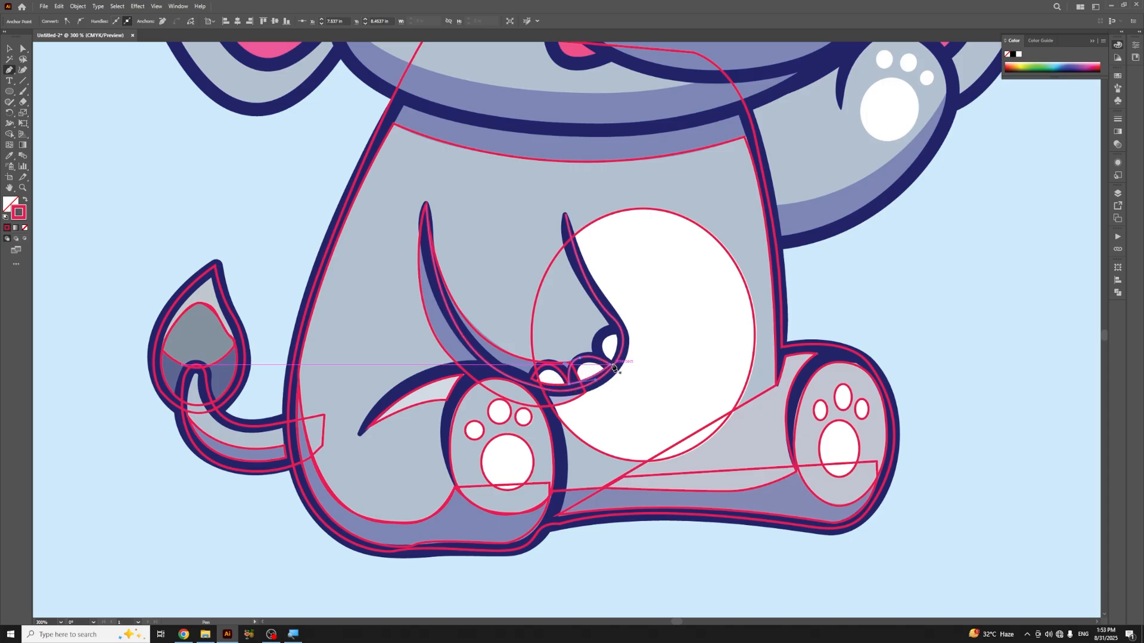
{"action": "key", "text": "v"}
{"action": "left_click", "coordinate": [892, 283]}
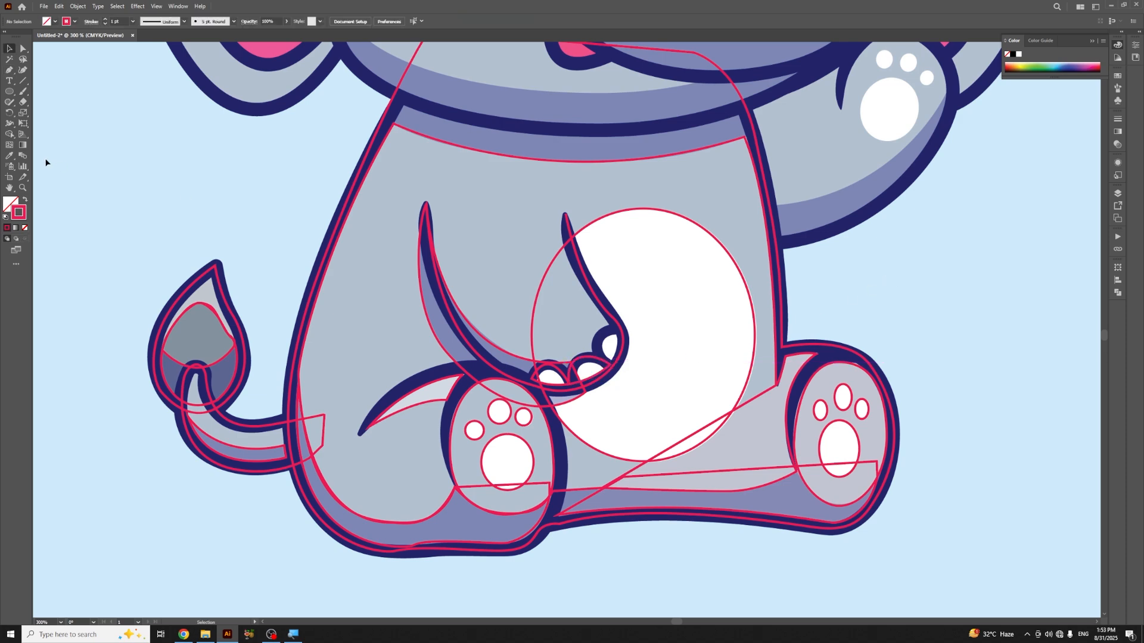
Step: Trace the near paw's toenail closest to the belly side with the Pen tool as a closed shape, and deselect it
{"action": "left_click", "coordinate": [11, 70]}
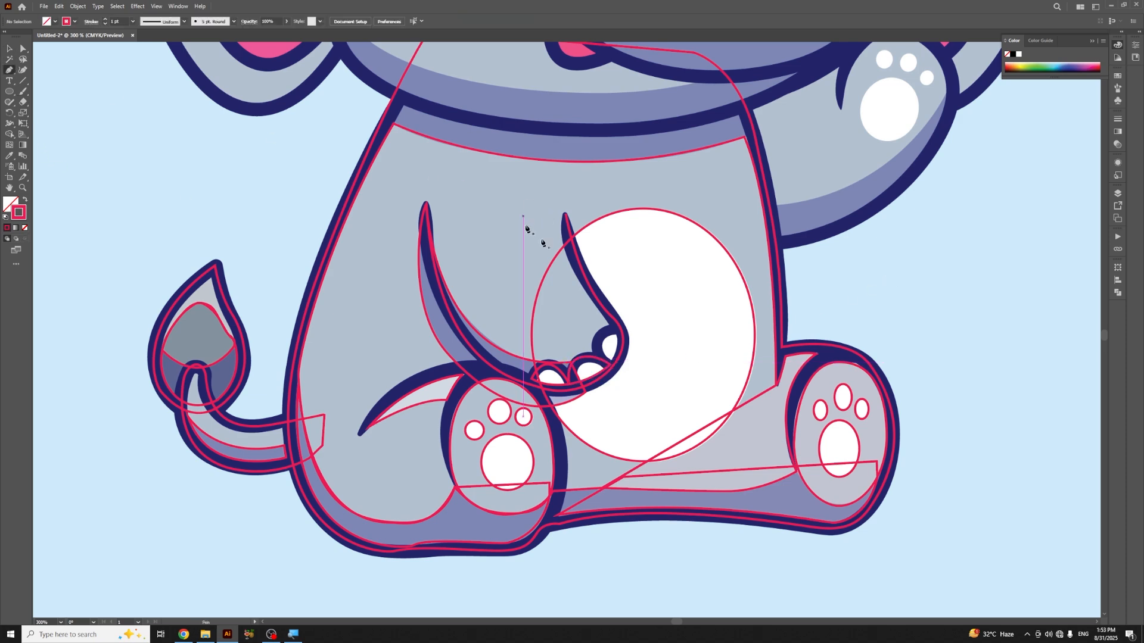
{"action": "left_click", "coordinate": [611, 367]}
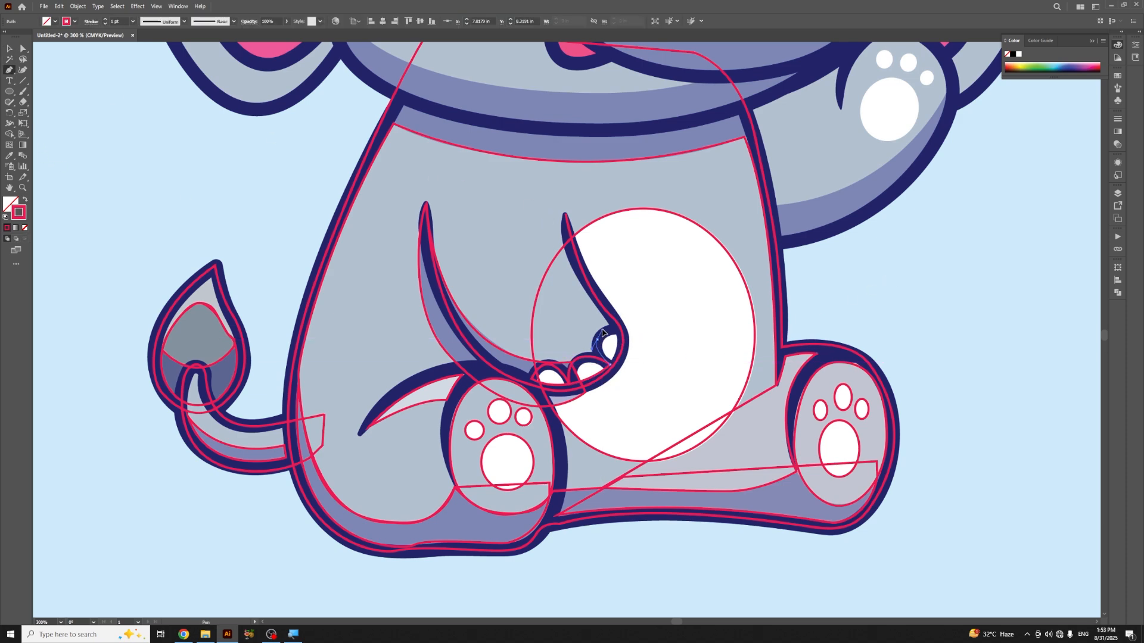
{"action": "left_click_drag", "start_coordinate": [603, 329], "coordinate": [618, 332]}
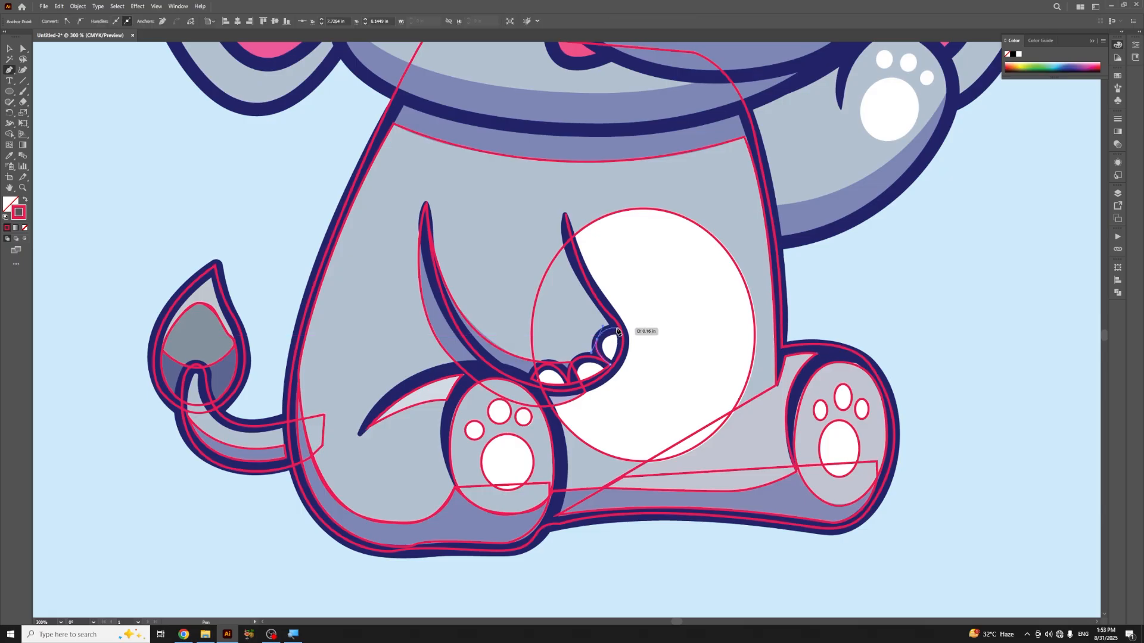
{"action": "left_click", "coordinate": [614, 328]}
{"action": "left_click", "coordinate": [613, 368]}
{"action": "mouse_move", "coordinate": [594, 392]}
{"action": "left_mouse_down"}
{"action": "mouse_move", "coordinate": [599, 372]}
{"action": "mouse_move", "coordinate": [599, 387]}
{"action": "left_mouse_up"}
{"action": "key", "text": "v"}
{"action": "left_click", "coordinate": [861, 282]}
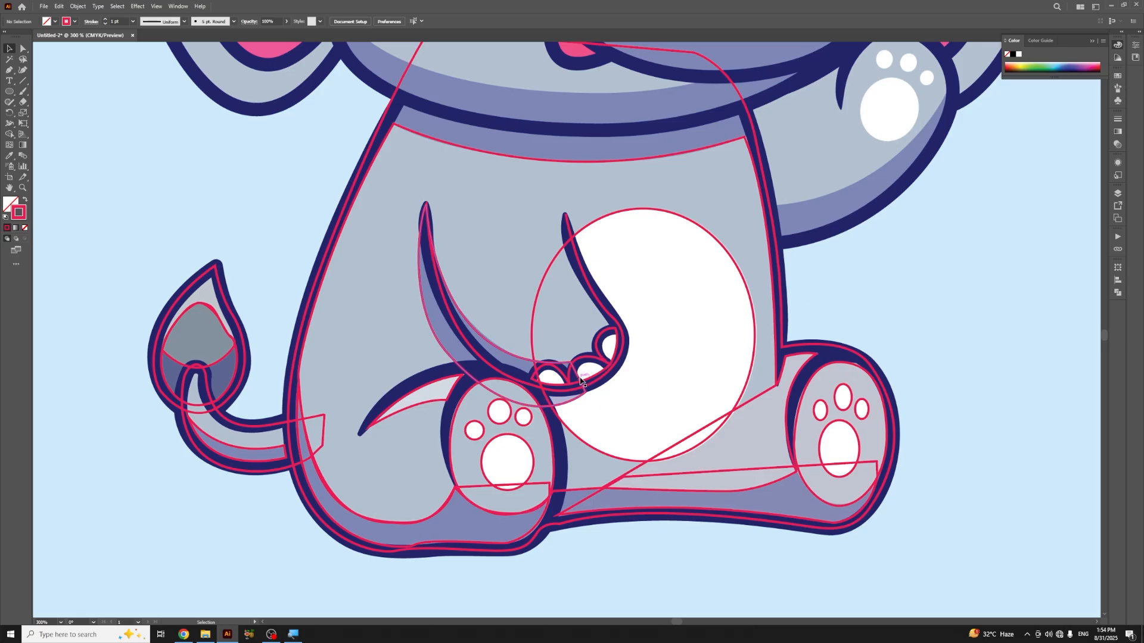
Step: Trace the left ear's outline with the Pen tool from the cheek around the lower lobe and up the outer edge, fitting the curve handle
{"action": "key", "text": "ctrl+minus"}
{"action": "key", "text": "ctrl+minus"}
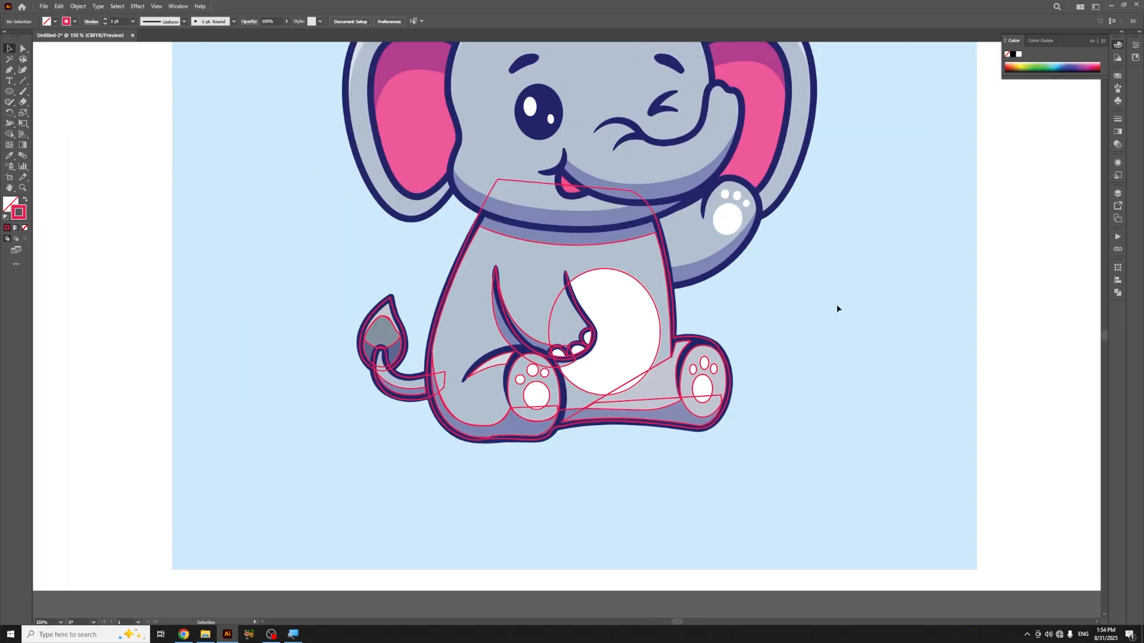
{"action": "key", "text": "space"}
{"action": "left_click_drag", "start_coordinate": [692, 217], "coordinate": [716, 358]}
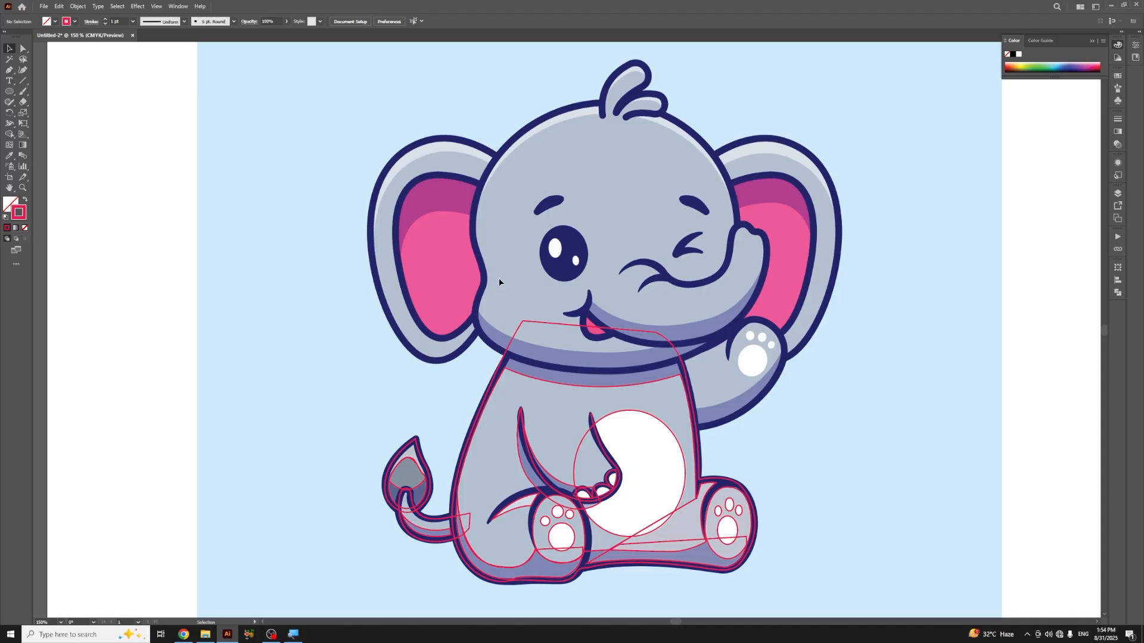
{"action": "key", "text": "p"}
{"action": "key", "text": "ctrl+plus"}
{"action": "left_click_drag", "start_coordinate": [464, 293], "coordinate": [577, 328]}
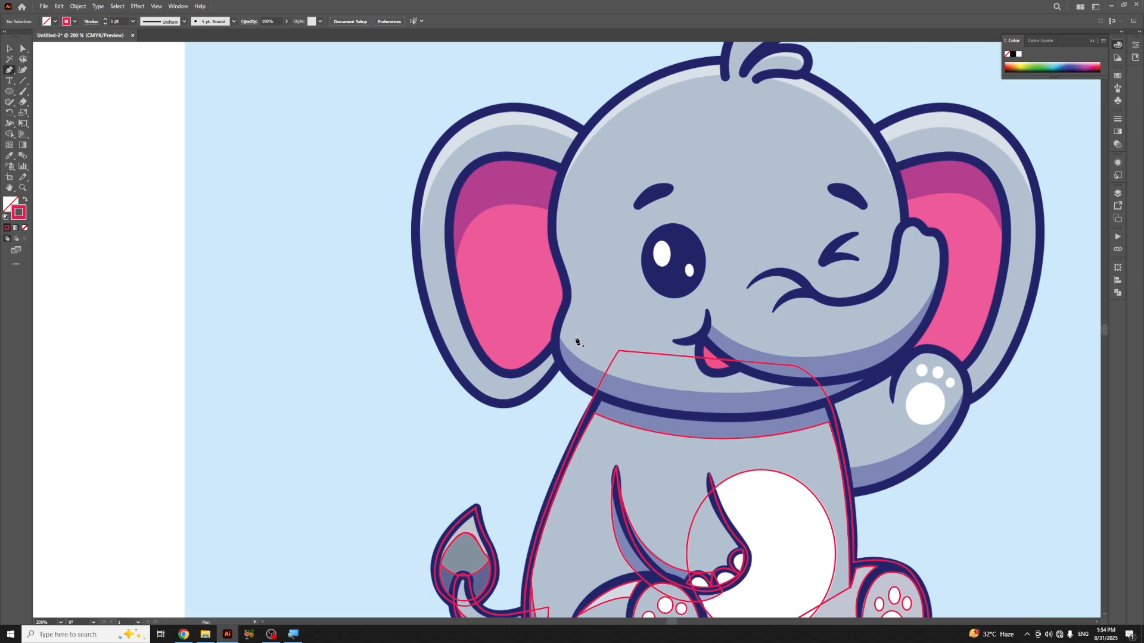
{"action": "left_click", "coordinate": [573, 338]}
{"action": "left_click_drag", "start_coordinate": [513, 404], "coordinate": [473, 411]}
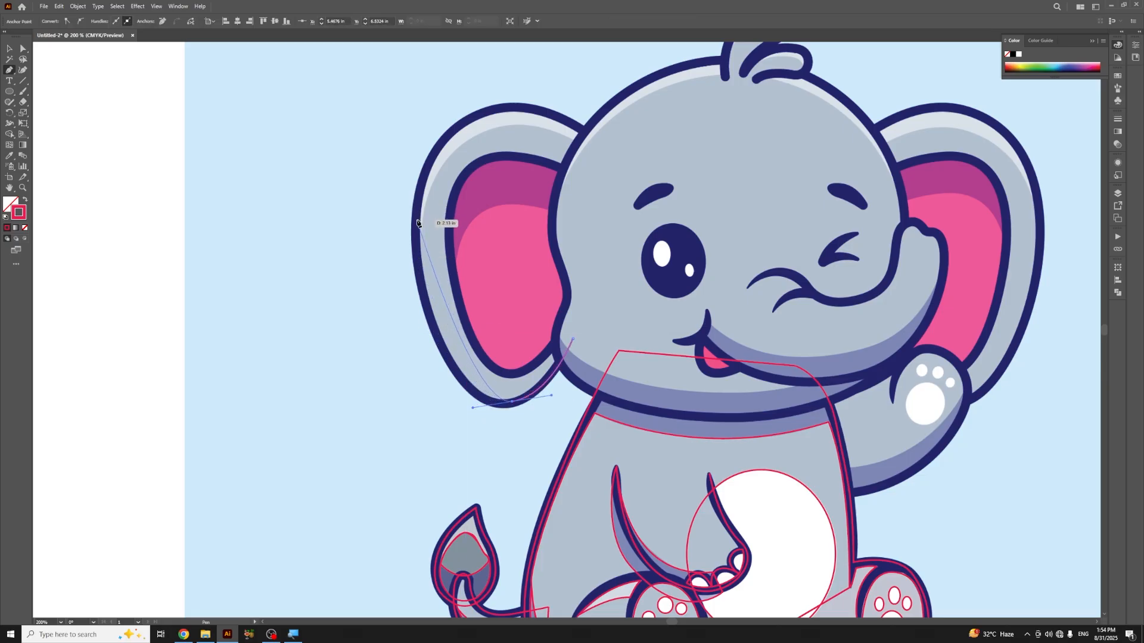
{"action": "left_click_drag", "start_coordinate": [416, 227], "coordinate": [412, 199]}
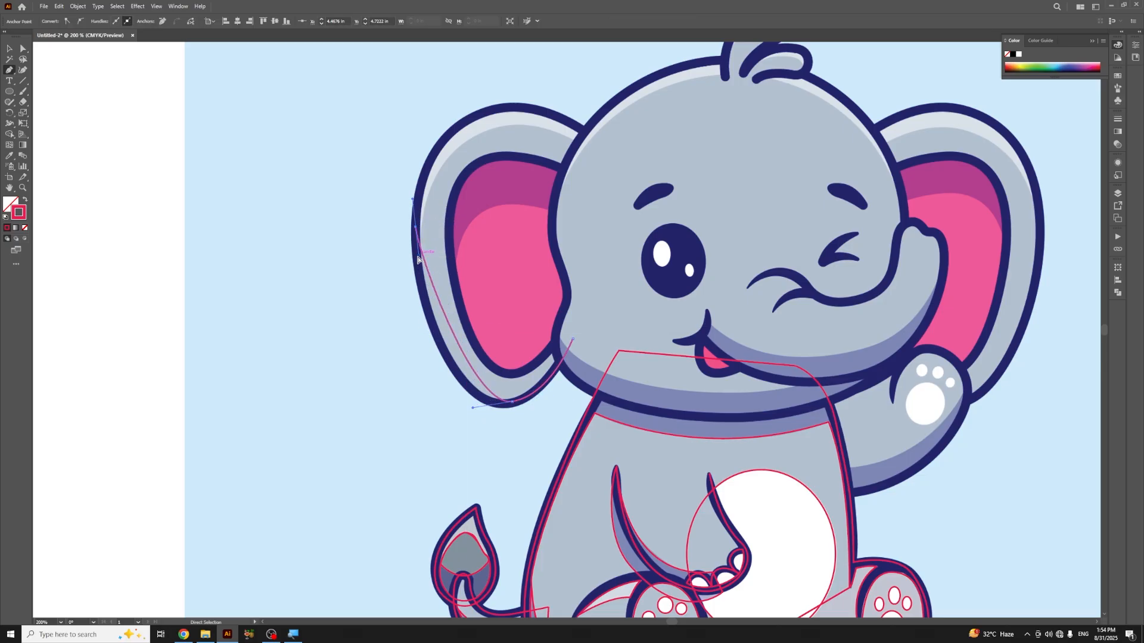
{"action": "left_click_drag", "start_coordinate": [419, 260], "coordinate": [416, 346]}
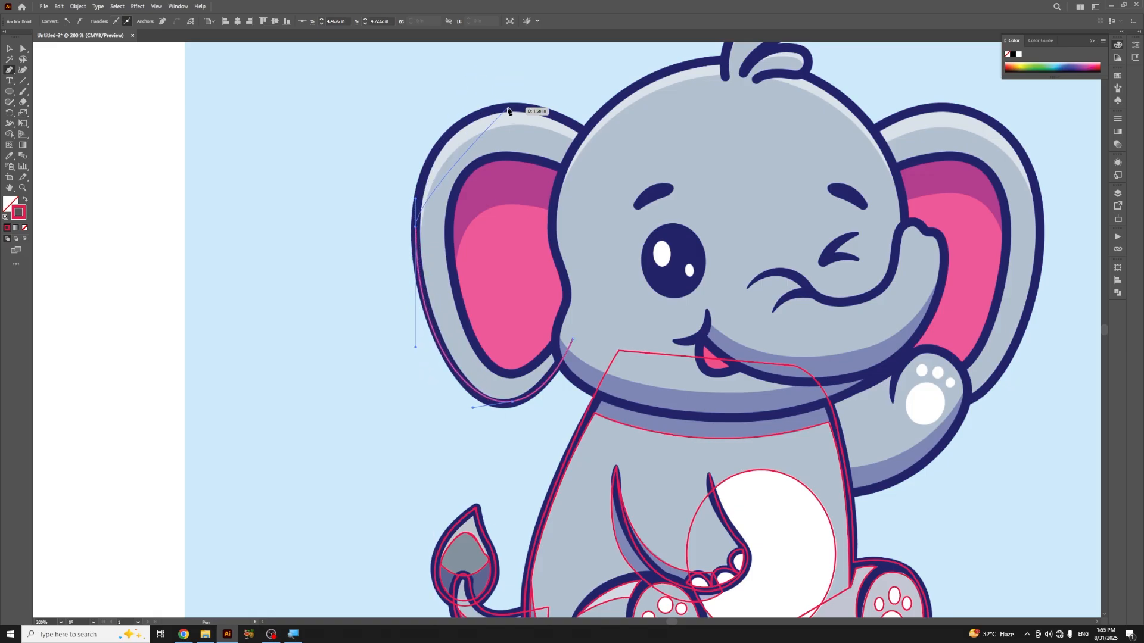
Step: Continue the left ear's outline over its top and into the head, close it at the cheek, and deselect it
{"action": "left_click_drag", "start_coordinate": [504, 109], "coordinate": [586, 97]}
{"action": "key", "text": "ctrl"}
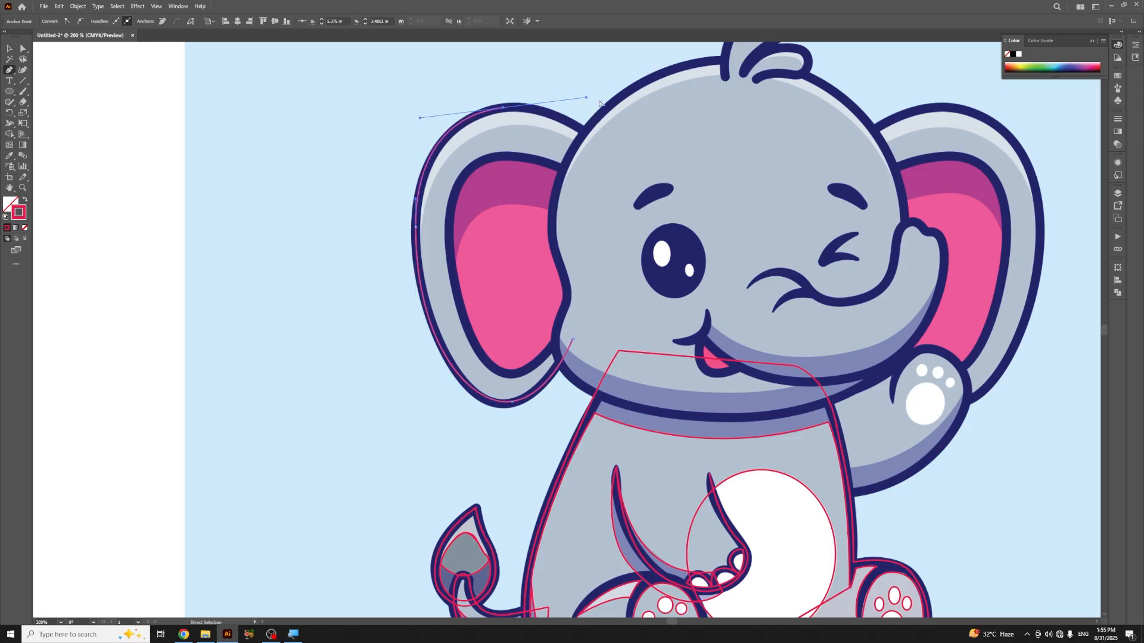
{"action": "left_click_drag", "start_coordinate": [586, 98], "coordinate": [549, 102]}
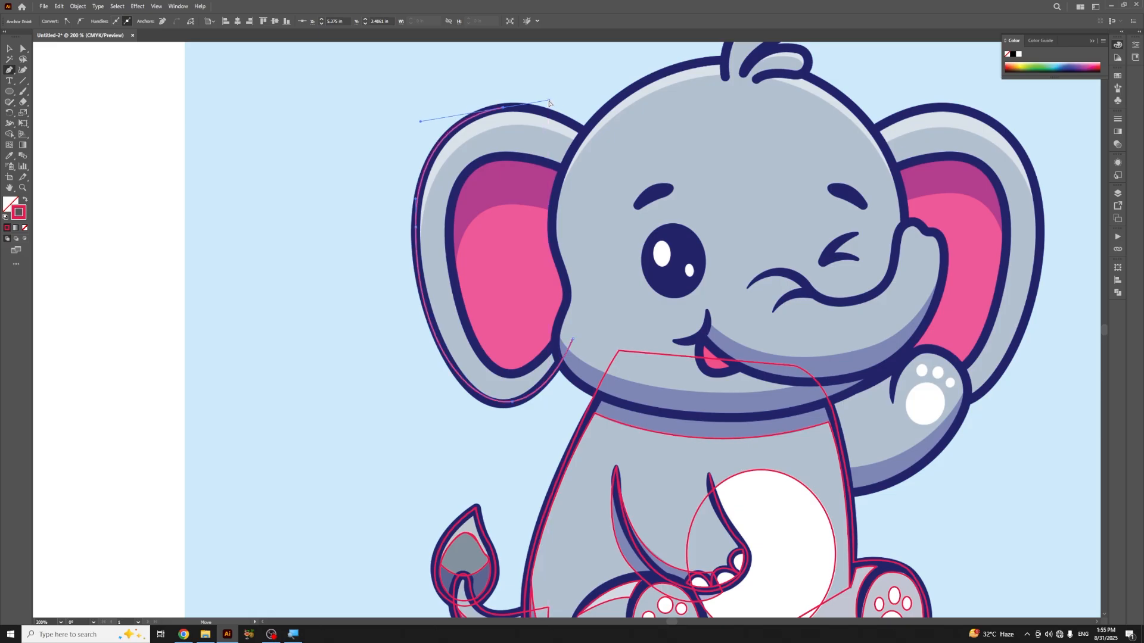
{"action": "left_click", "coordinate": [614, 151]}
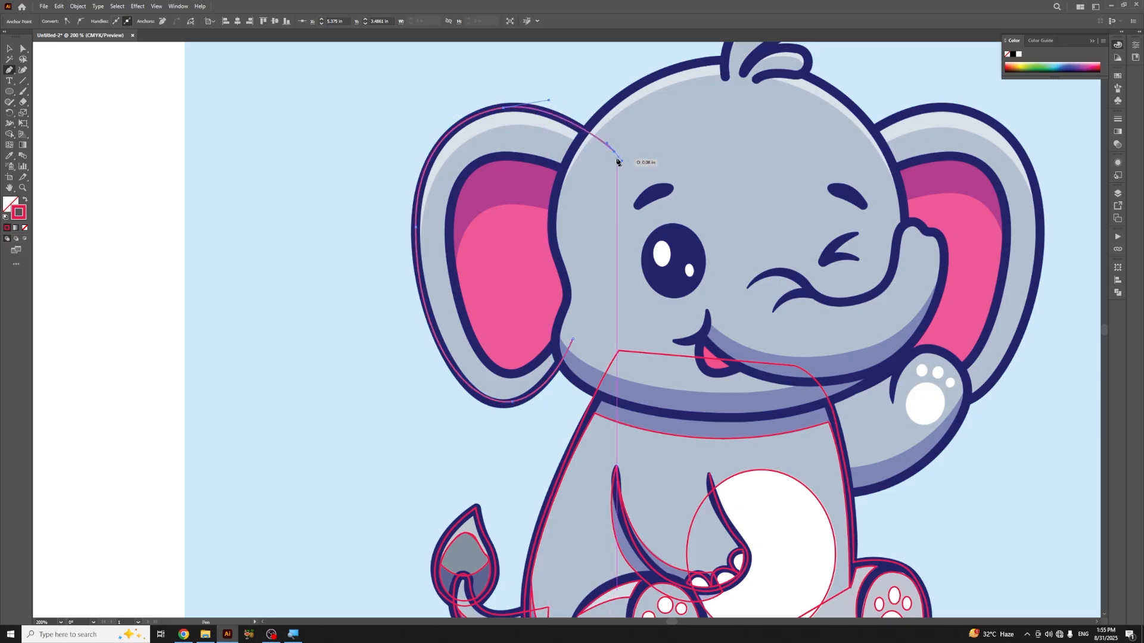
{"action": "left_click", "coordinate": [573, 342]}
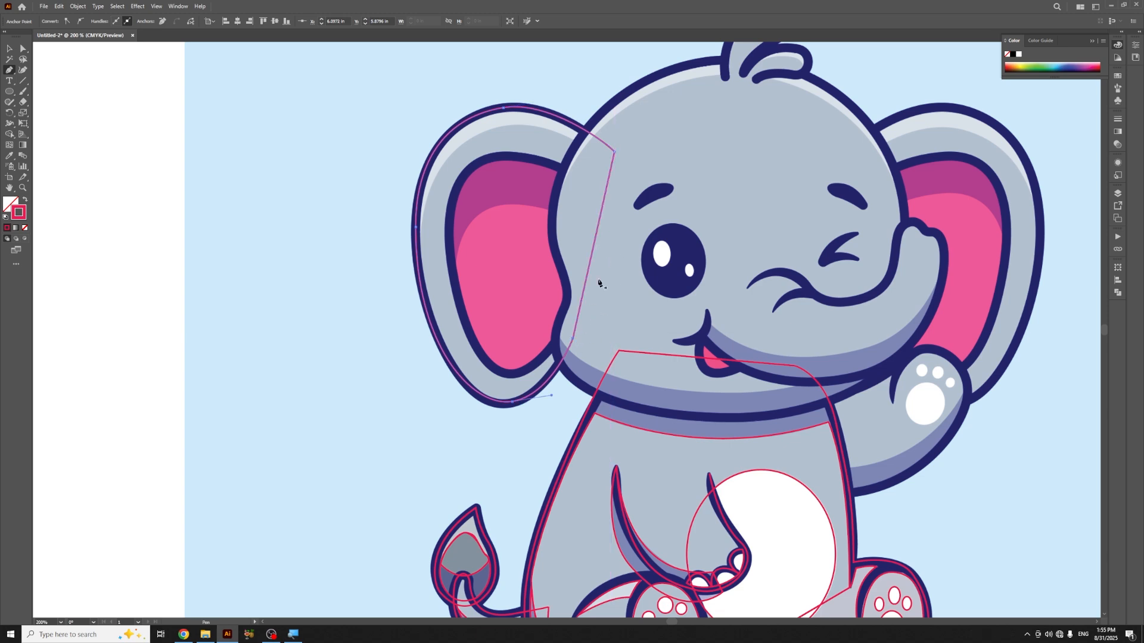
{"action": "key", "text": "v"}
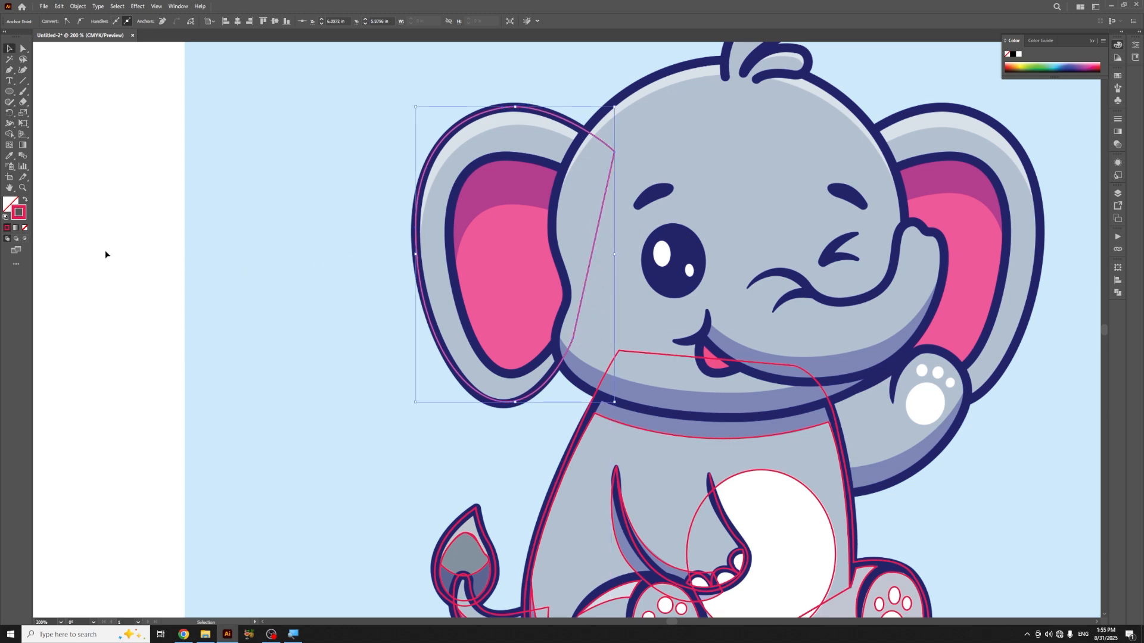
{"action": "left_click", "coordinate": [104, 254]}
Step: Trace the outer edge of the left ear's light highlight with the Pen tool from its lower tip to the head, refining the curve handles
{"action": "key", "text": "ctrl+plus"}
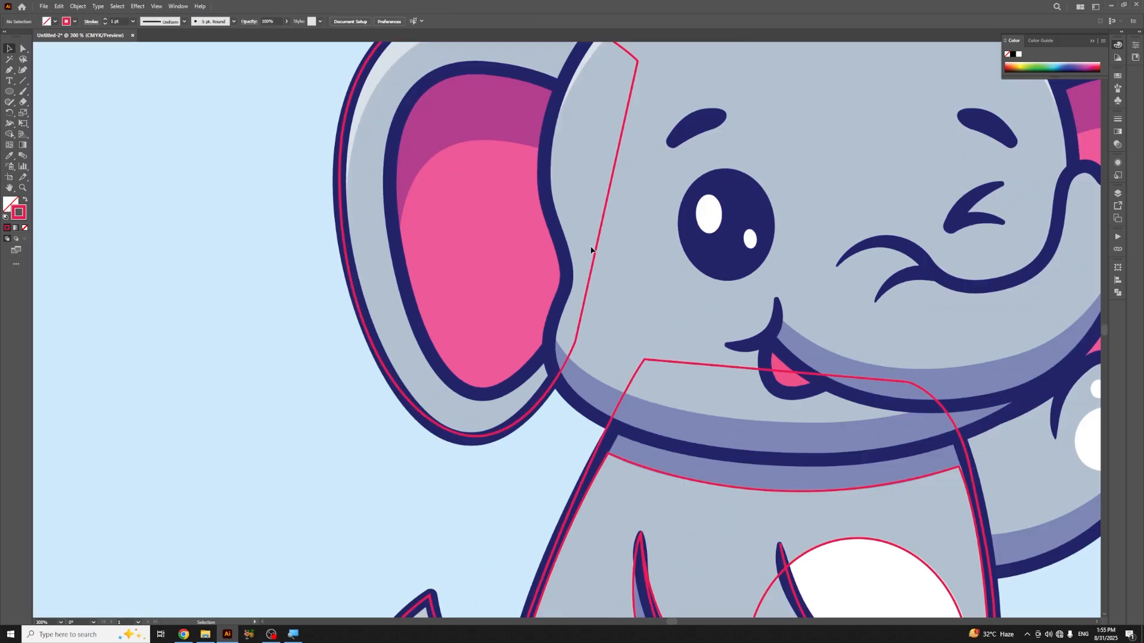
{"action": "left_click_drag", "start_coordinate": [524, 248], "coordinate": [529, 314]}
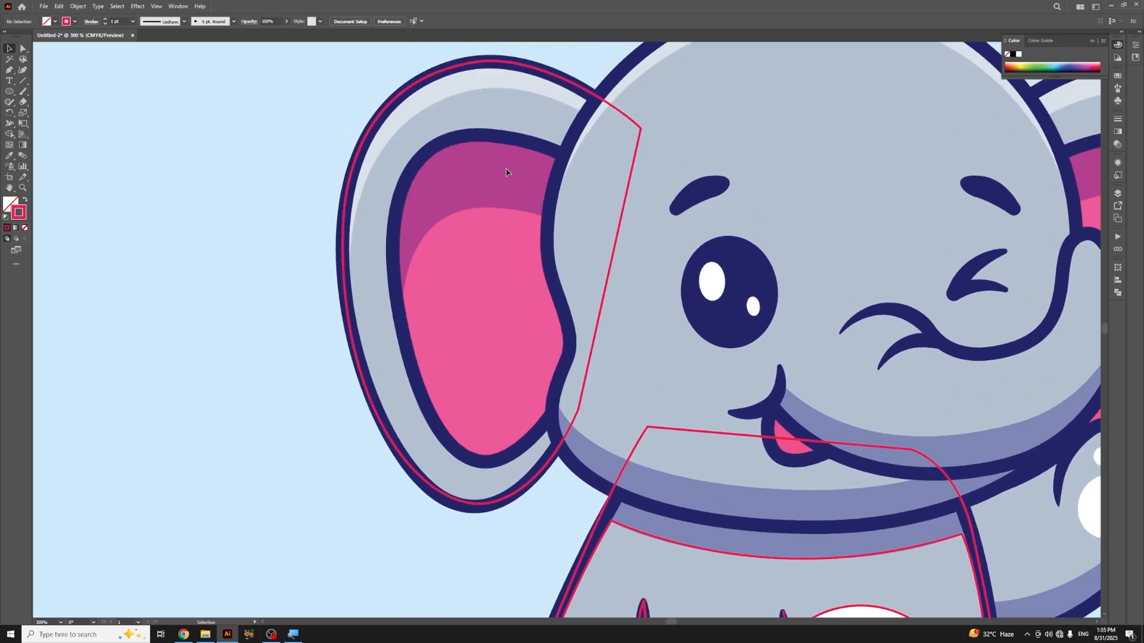
{"action": "key", "text": "p"}
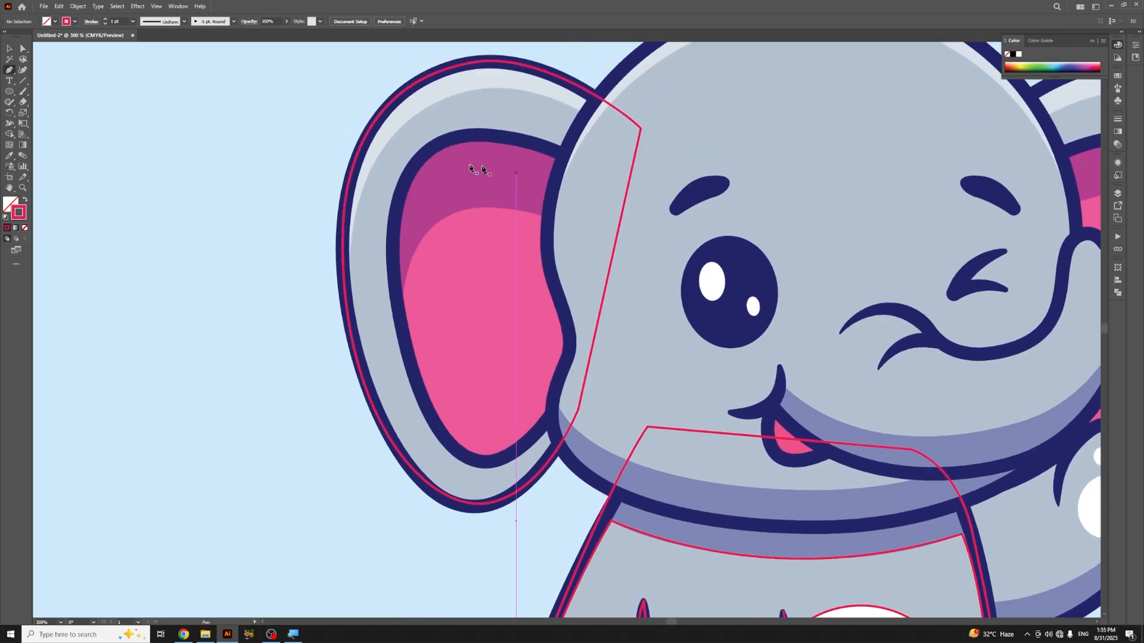
{"action": "left_click", "coordinate": [349, 257]}
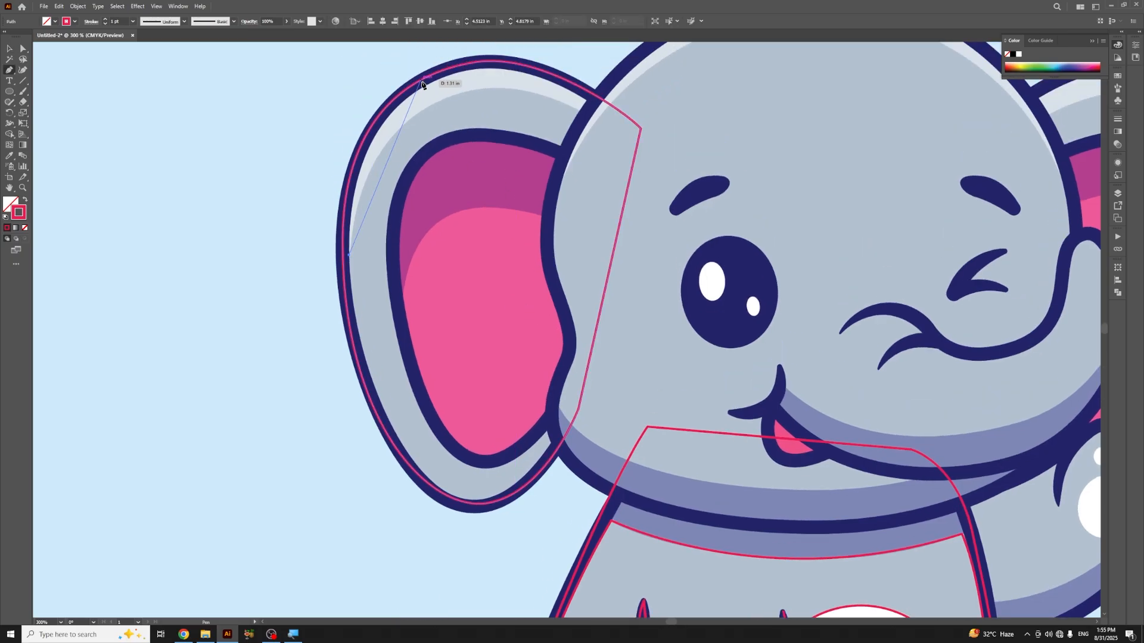
{"action": "left_click_drag", "start_coordinate": [417, 89], "coordinate": [336, 166]}
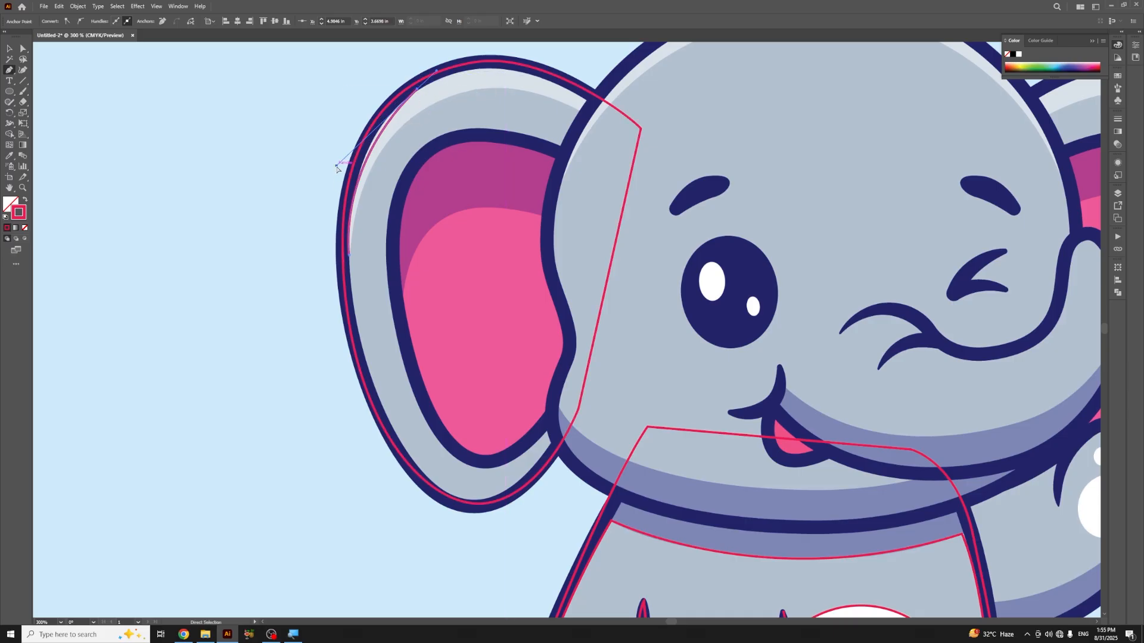
{"action": "left_click_drag", "start_coordinate": [336, 166], "coordinate": [336, 153]}
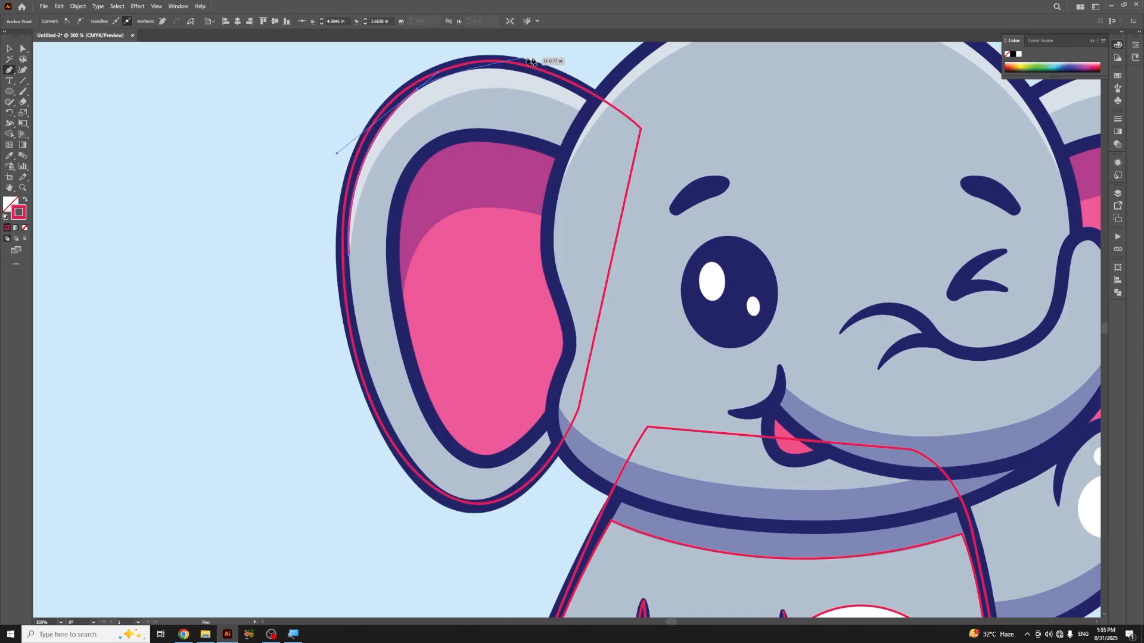
{"action": "left_click_drag", "start_coordinate": [586, 99], "coordinate": [658, 149]}
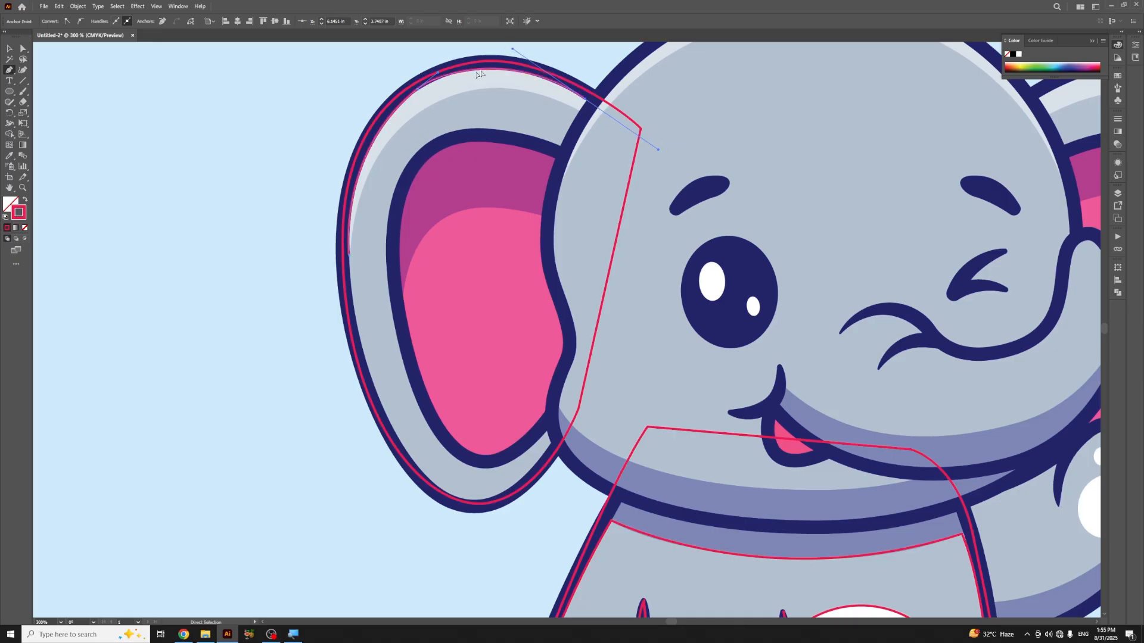
{"action": "left_click_drag", "start_coordinate": [436, 74], "coordinate": [439, 74]}
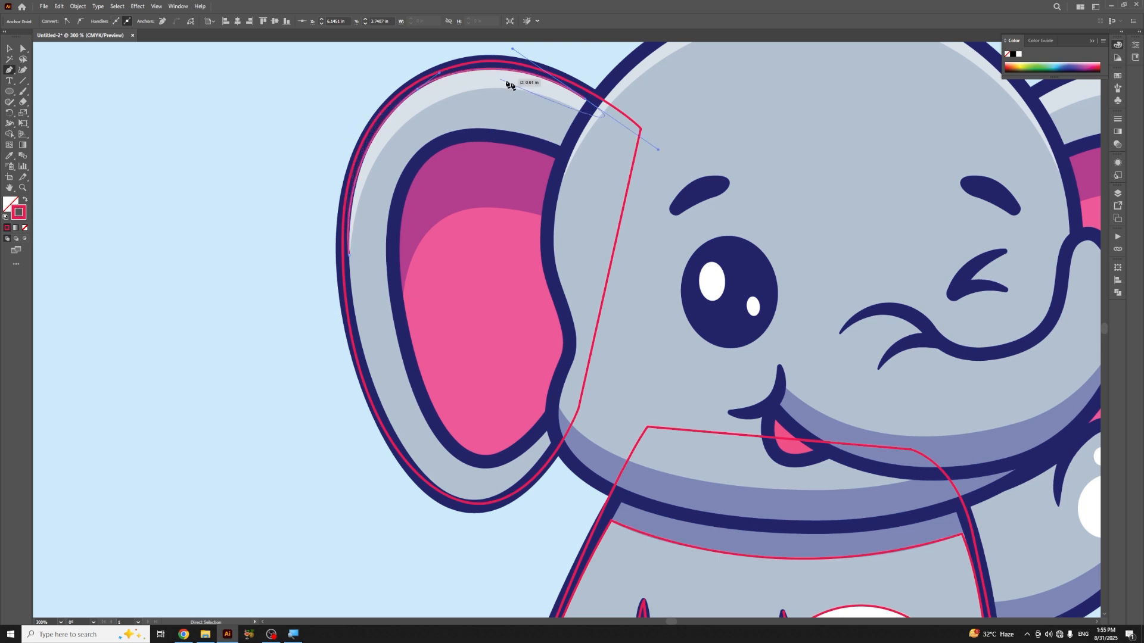
Step: Trace the inner edge of the left ear's highlight back to its lower tip, closing the shape, and deselect it
{"action": "left_click_drag", "start_coordinate": [586, 103], "coordinate": [506, 62]}
{"action": "key", "text": "space"}
{"action": "left_click_drag", "start_coordinate": [349, 255], "coordinate": [345, 346]}
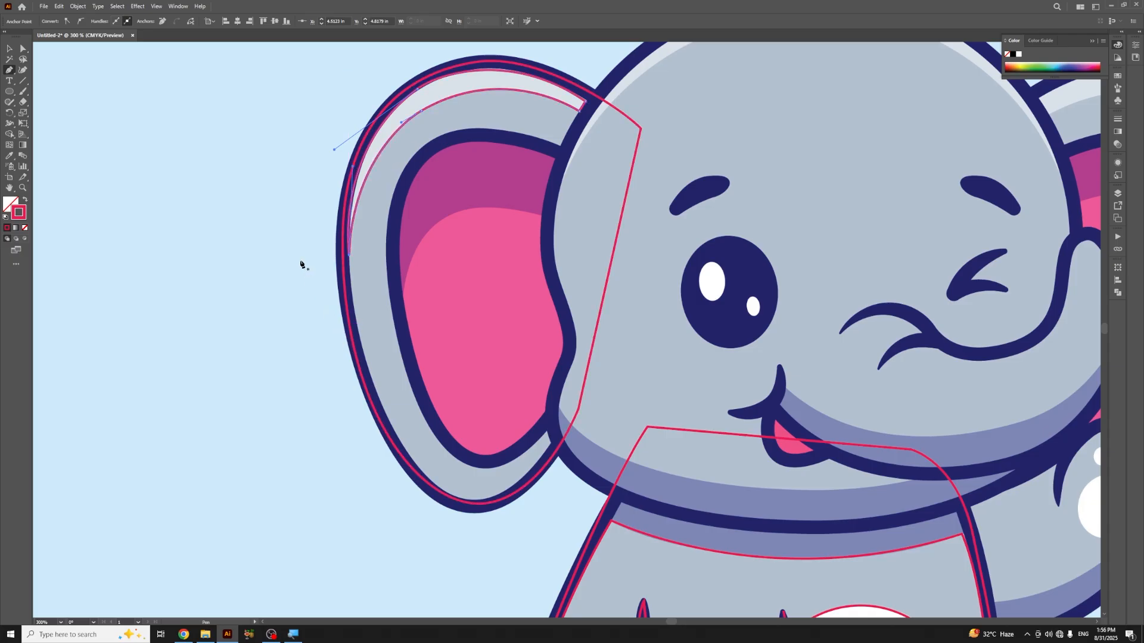
{"action": "key", "text": "v"}
{"action": "left_click", "coordinate": [236, 258]}
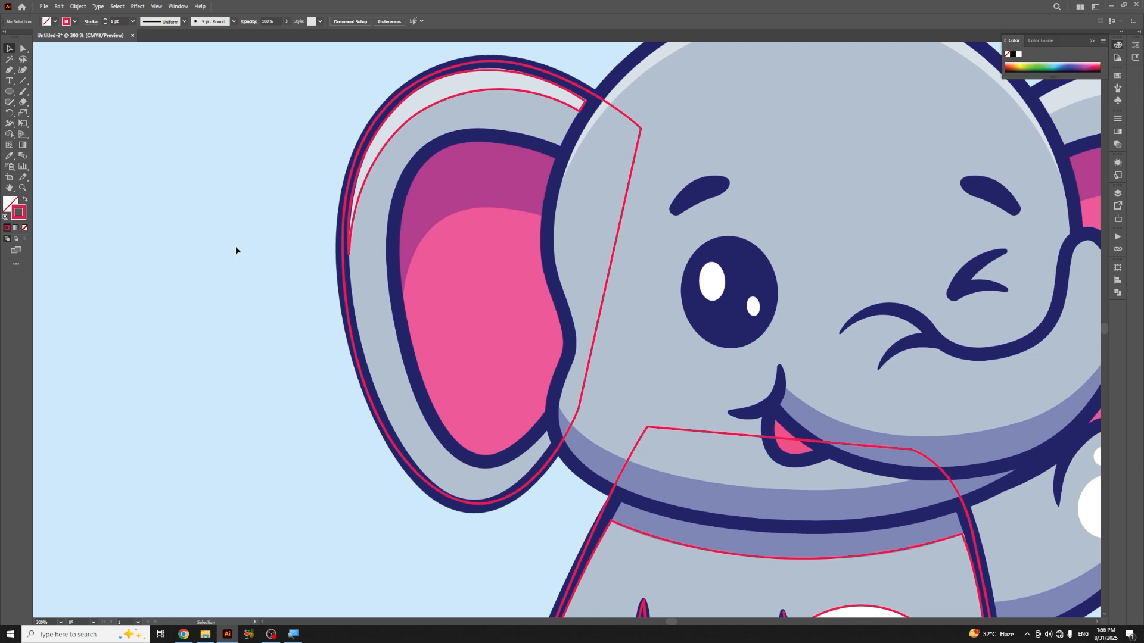
Step: Trace the left inner ear's outline with the Pen tool from the cheek around the bottom and up the outer side, fitting the curve handles
{"action": "key", "text": "p"}
{"action": "left_click", "coordinate": [573, 391]}
{"action": "left_click_drag", "start_coordinate": [484, 463], "coordinate": [439, 470]}
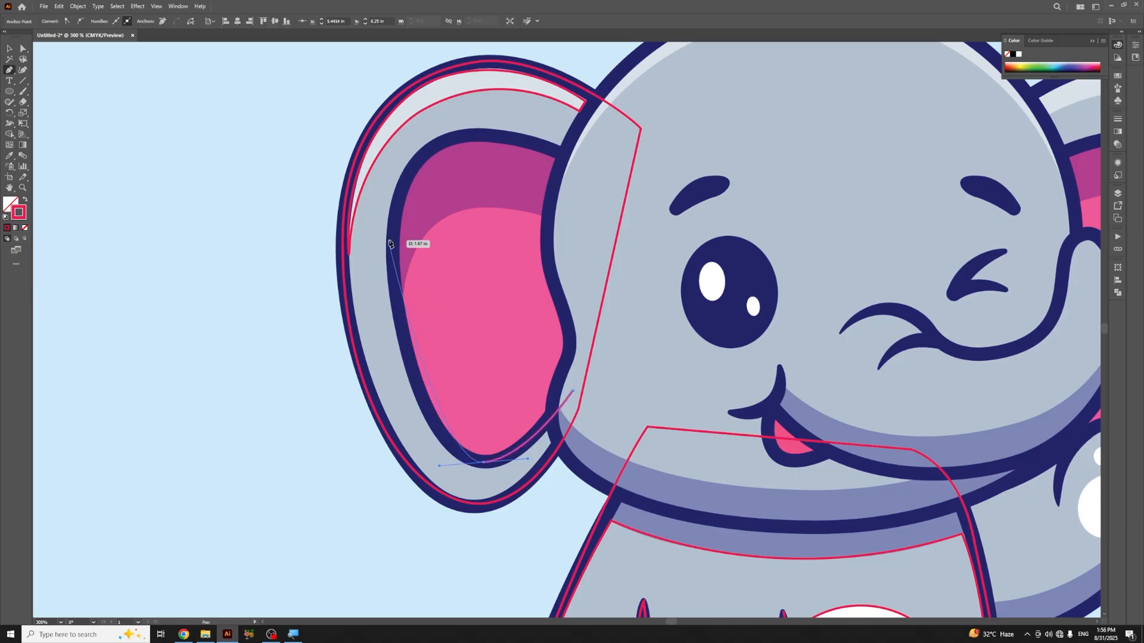
{"action": "left_click_drag", "start_coordinate": [392, 239], "coordinate": [397, 192]}
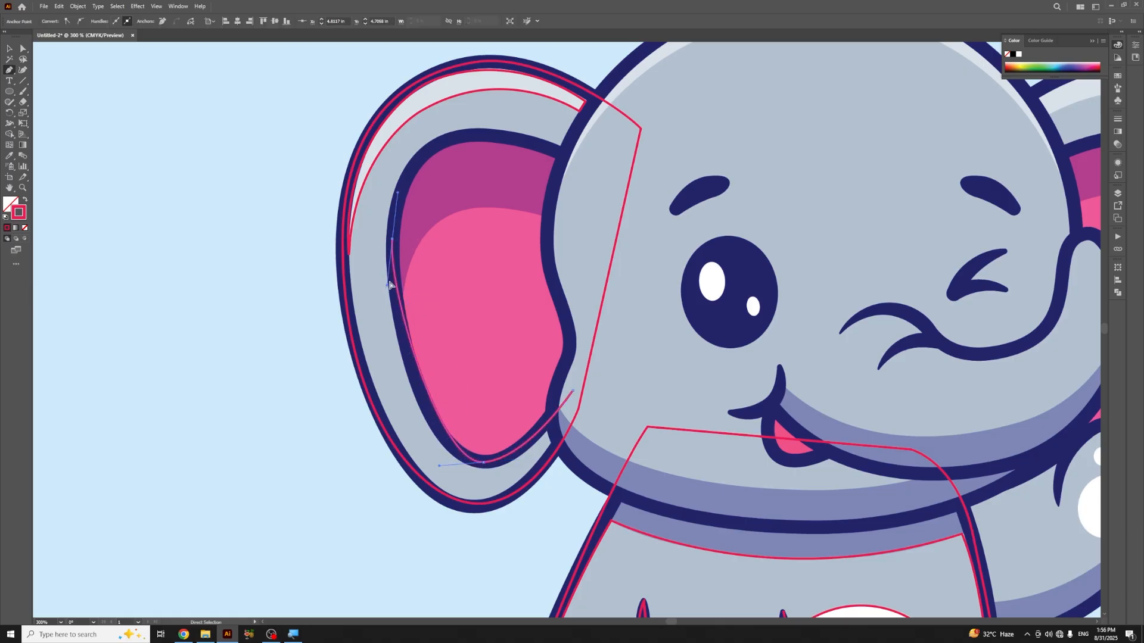
{"action": "left_click_drag", "start_coordinate": [387, 287], "coordinate": [410, 407]}
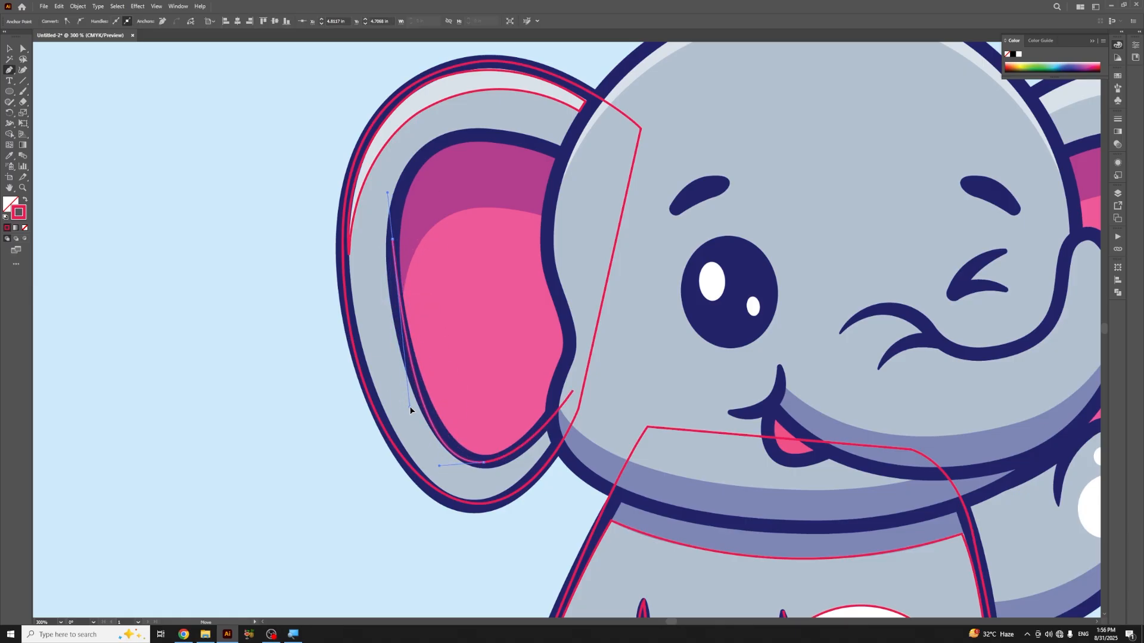
{"action": "left_click_drag", "start_coordinate": [438, 465], "coordinate": [441, 461]}
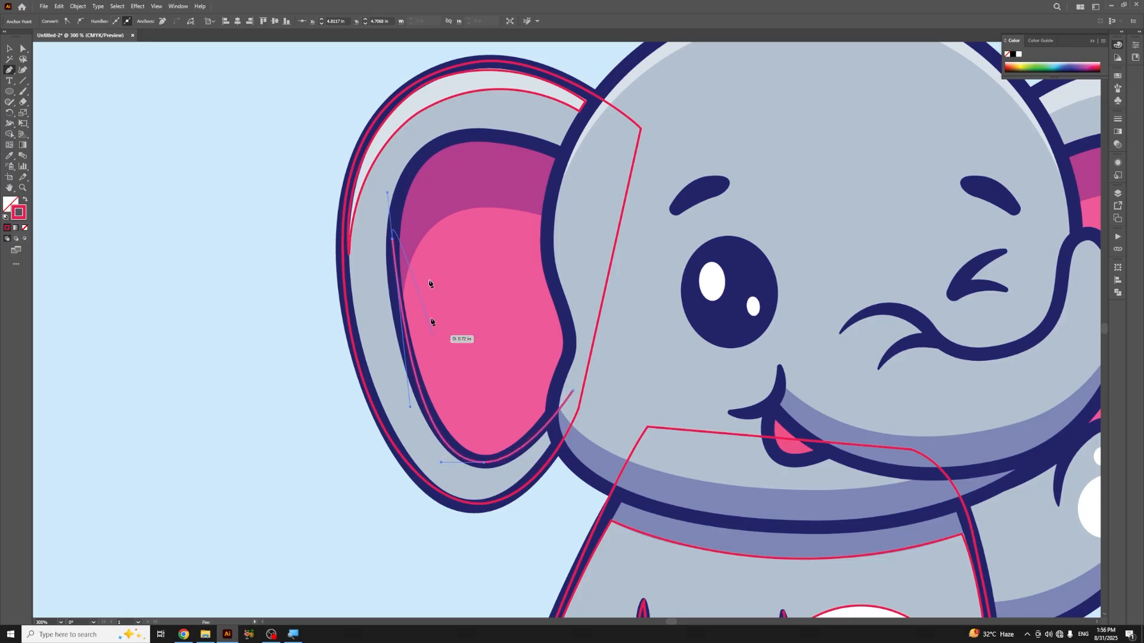
Step: Continue the left inner ear's outline over its top and into the head, closing the shape at the cheek
{"action": "left_click_drag", "start_coordinate": [463, 140], "coordinate": [506, 131]}
{"action": "left_click_drag", "start_coordinate": [589, 168], "coordinate": [608, 186]}
{"action": "left_click", "coordinate": [589, 168]}
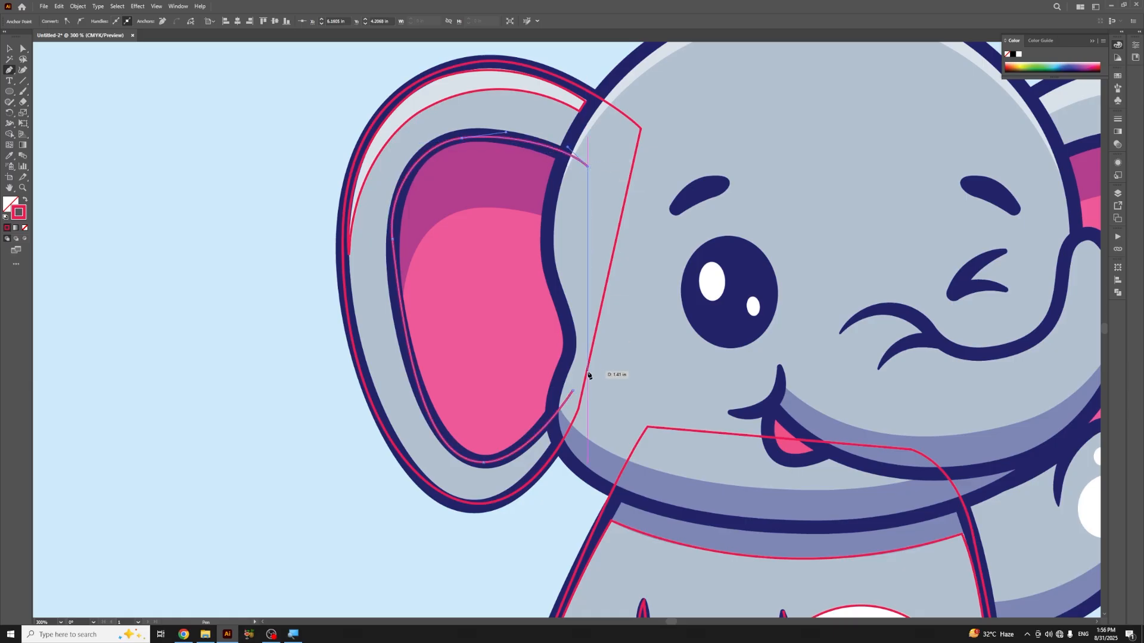
{"action": "left_click_drag", "start_coordinate": [574, 391], "coordinate": [562, 411]}
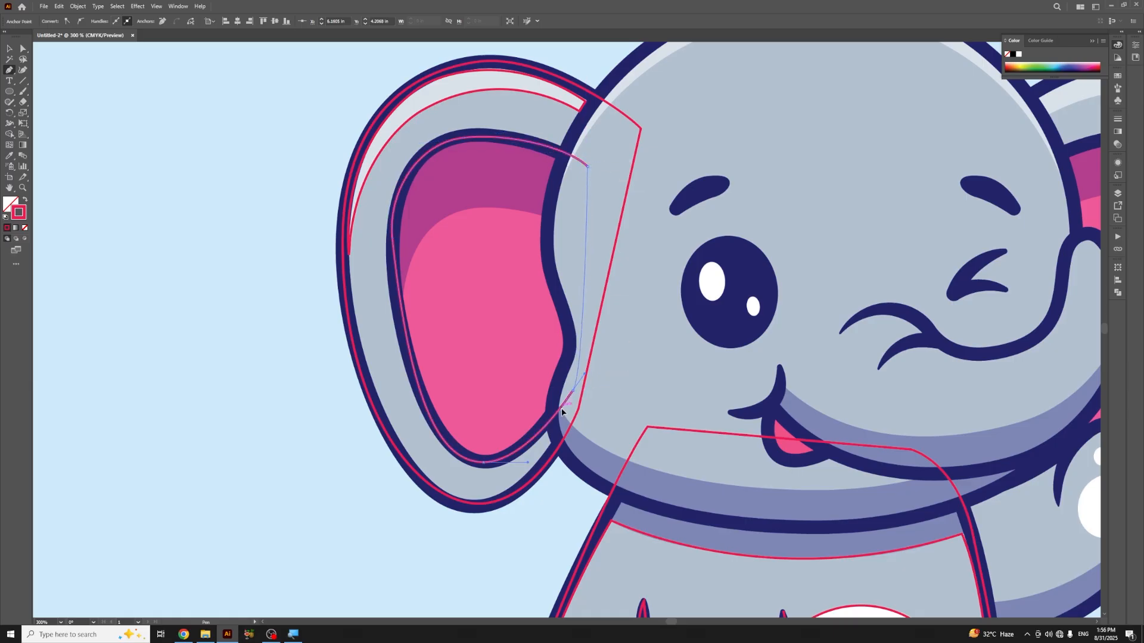
{"action": "key", "text": "v"}
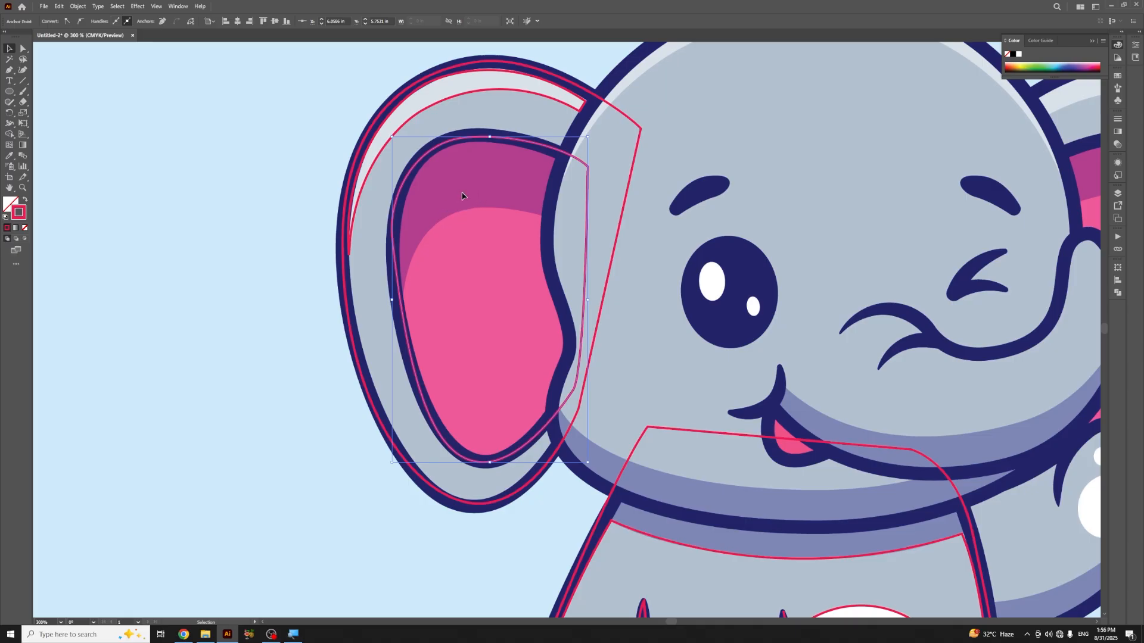
Step: Refine the outer side of the left inner ear's path by adjusting its anchor point and curve handle, and deselect it
{"action": "key", "text": "a"}
{"action": "left_click", "coordinate": [402, 304]}
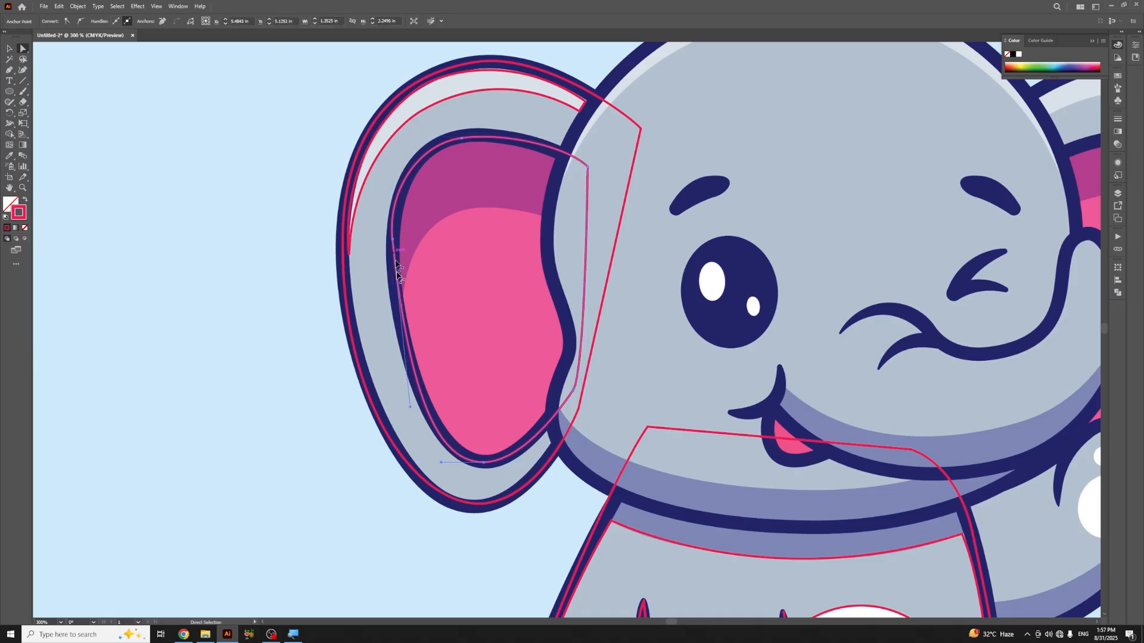
{"action": "left_click", "coordinate": [392, 239]}
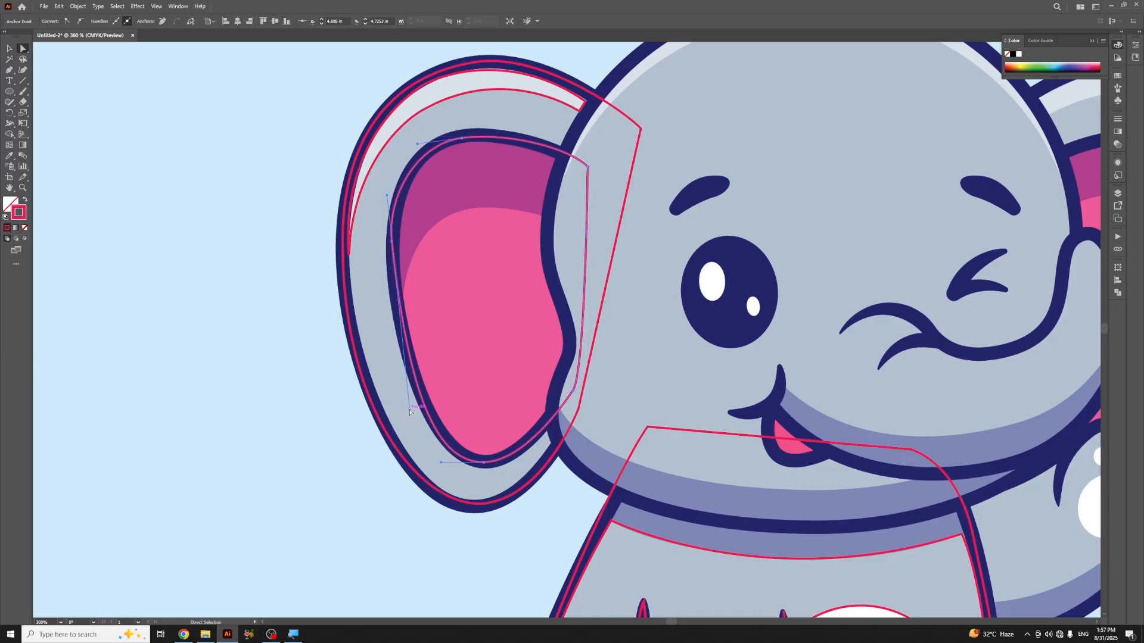
{"action": "left_click_drag", "start_coordinate": [408, 408], "coordinate": [405, 403]}
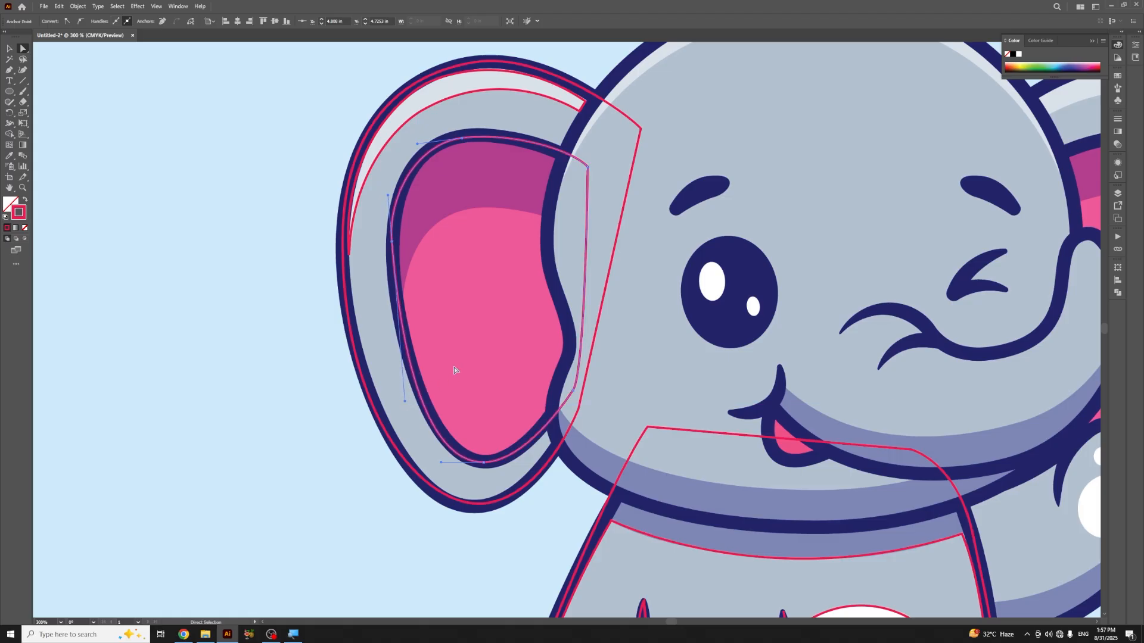
{"action": "left_click", "coordinate": [299, 352]}
Step: Trace the upper edge of the left inner ear's dark magenta shadow with the Pen tool from its lower tip to the head
{"action": "key", "text": "p"}
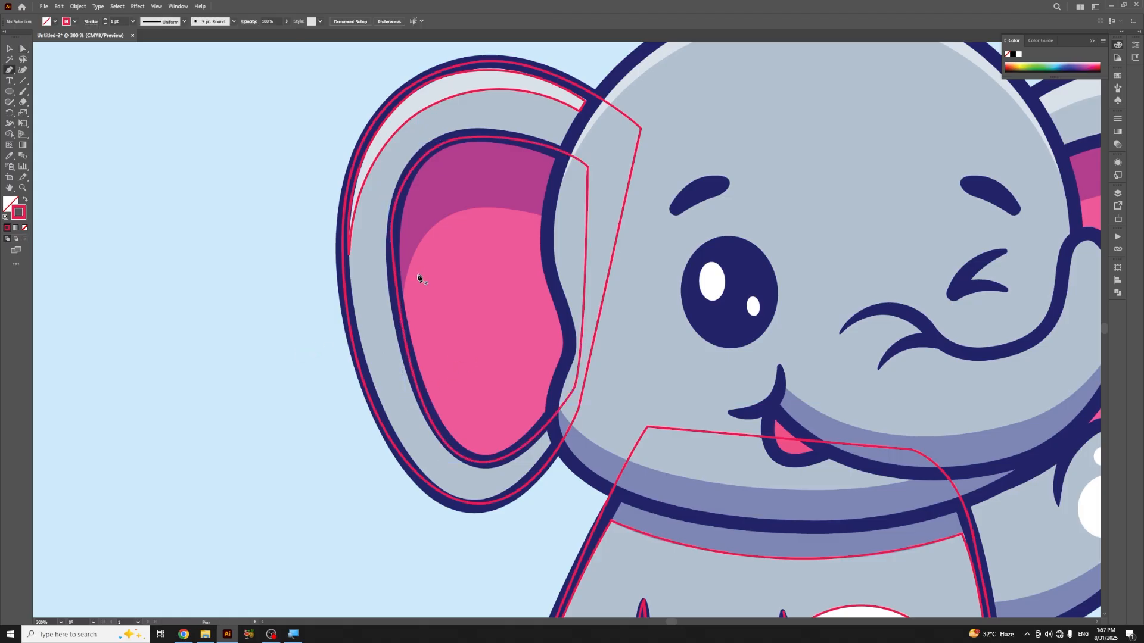
{"action": "left_click", "coordinate": [403, 294]}
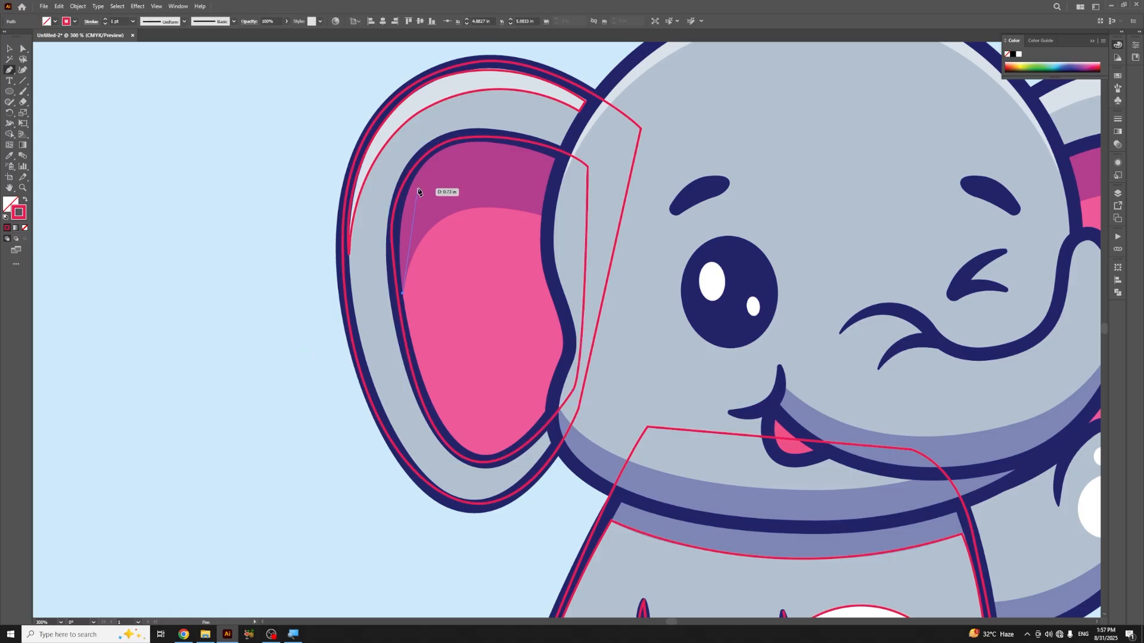
{"action": "left_click_drag", "start_coordinate": [405, 190], "coordinate": [428, 160]}
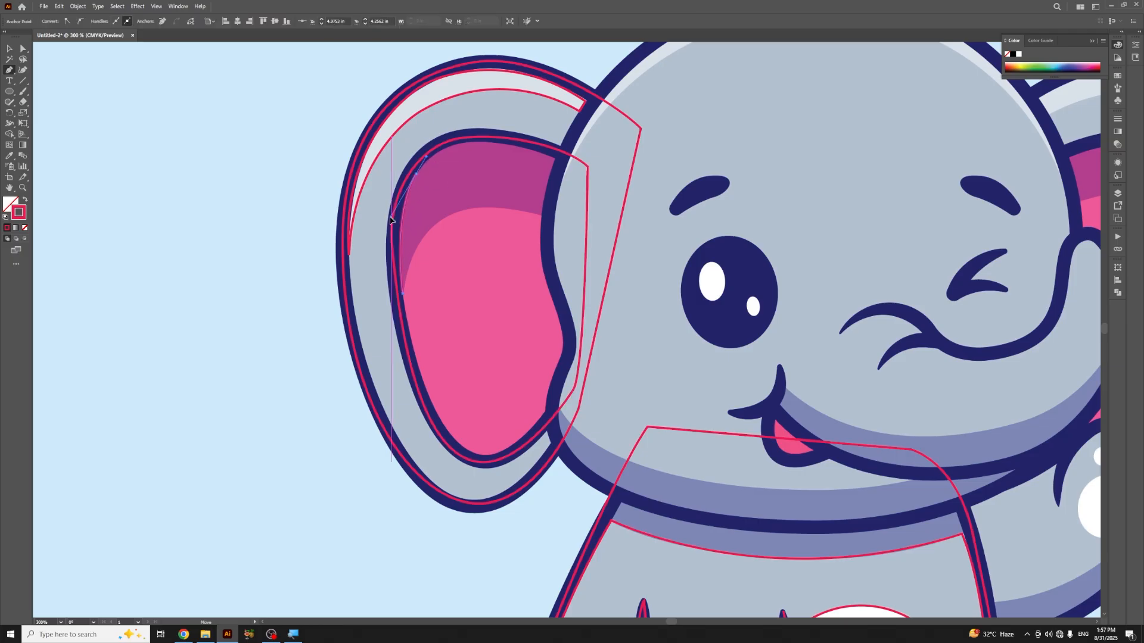
{"action": "left_click_drag", "start_coordinate": [483, 160], "coordinate": [458, 119]}
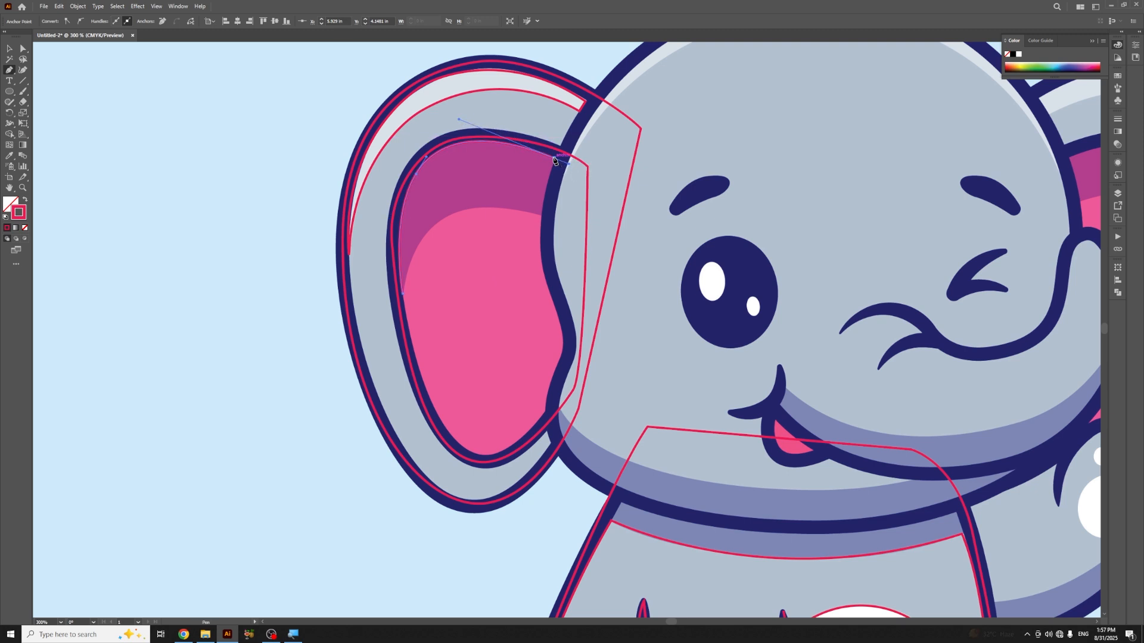
Step: Trace the shadow's head side and lower curve back to its lower tip, closing the shape, and deselect it
{"action": "left_click_drag", "start_coordinate": [554, 158], "coordinate": [541, 246]}
{"action": "left_click_drag", "start_coordinate": [404, 294], "coordinate": [391, 352]}
{"action": "left_click_drag", "start_coordinate": [381, 395], "coordinate": [386, 422]}
{"action": "key", "text": "v"}
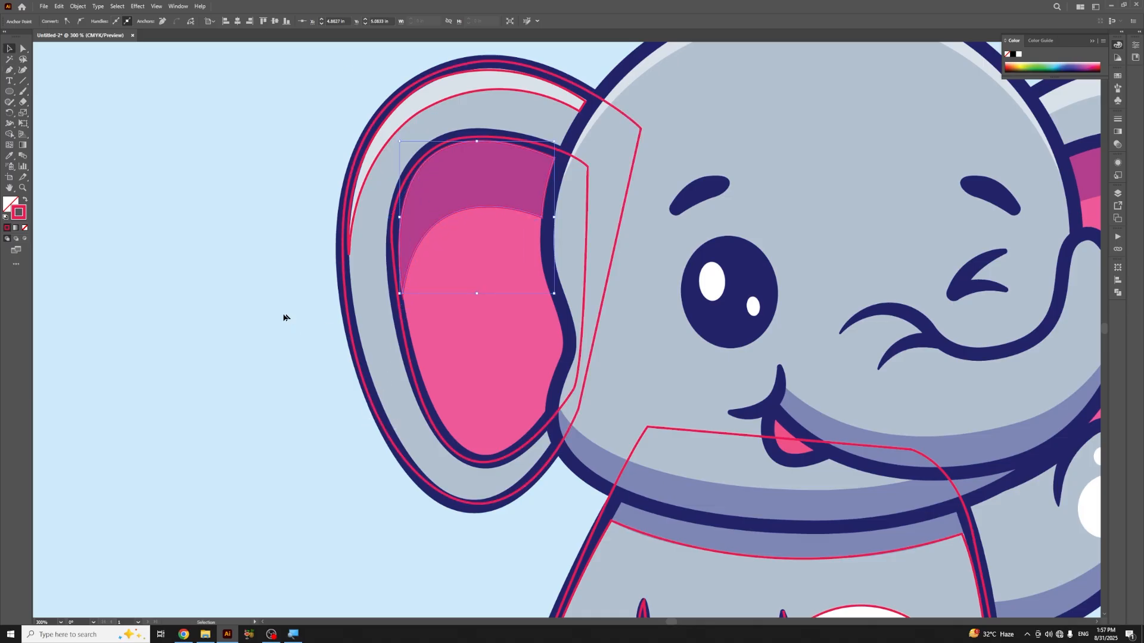
{"action": "left_click", "coordinate": [284, 317]}
Step: Start the right ear's outline with the Pen tool inside the head, curving over the ear's top and adjusting the start point and handle
{"action": "key", "text": "ctrl+minus"}
{"action": "key", "text": "ctrl+minus"}
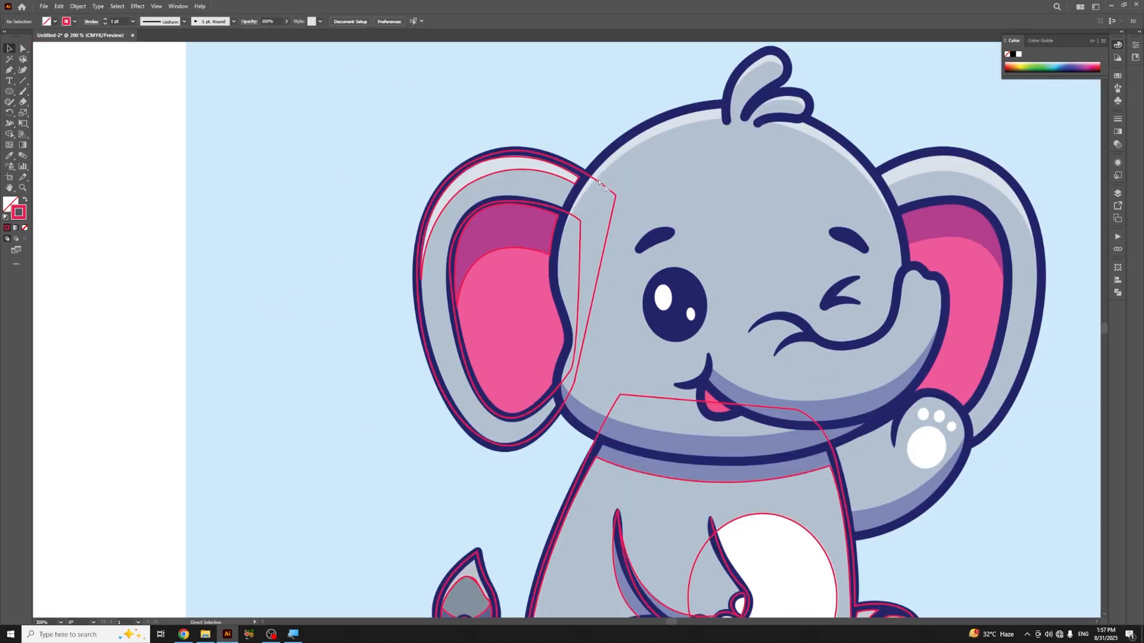
{"action": "left_click_drag", "start_coordinate": [776, 262], "coordinate": [587, 241]}
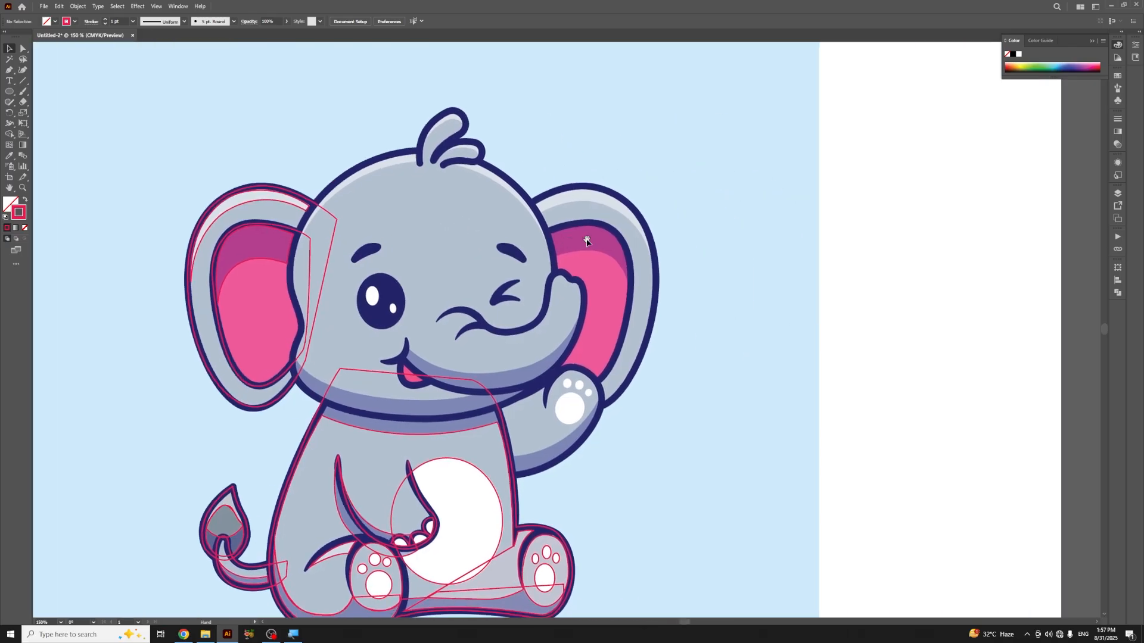
{"action": "key", "text": "ctrl+plus"}
{"action": "key", "text": "ctrl+plus"}
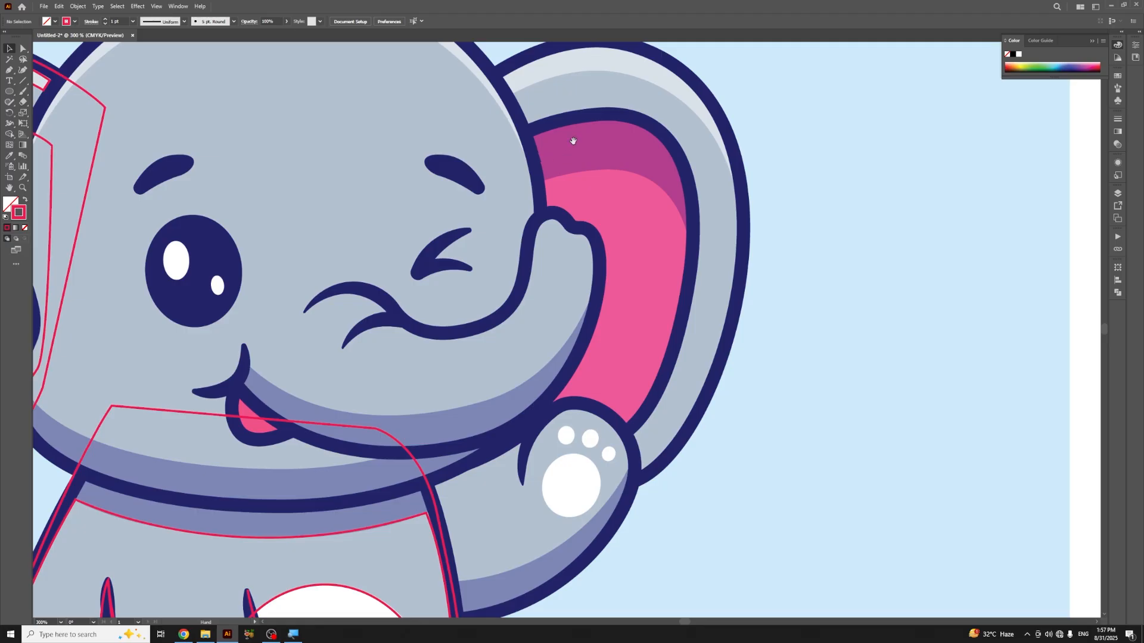
{"action": "scroll", "coordinate": [572, 143], "scroll_direction": "up", "scroll_amount": 3}
{"action": "key", "text": "p"}
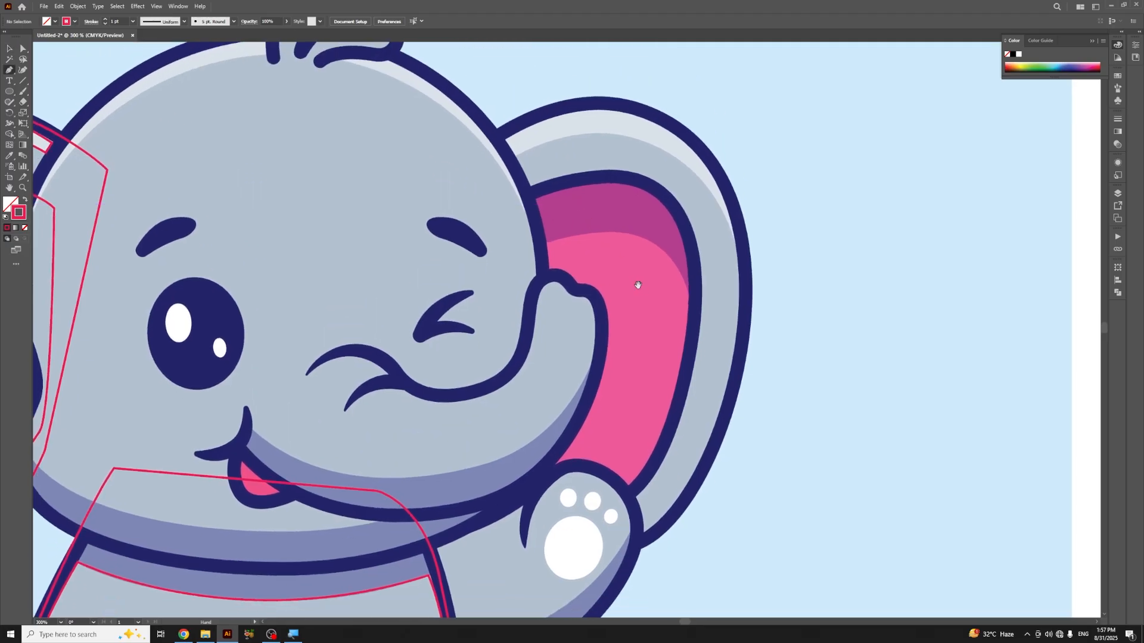
{"action": "scroll", "coordinate": [638, 286], "scroll_direction": "down", "scroll_amount": 1}
{"action": "left_click", "coordinate": [469, 121]}
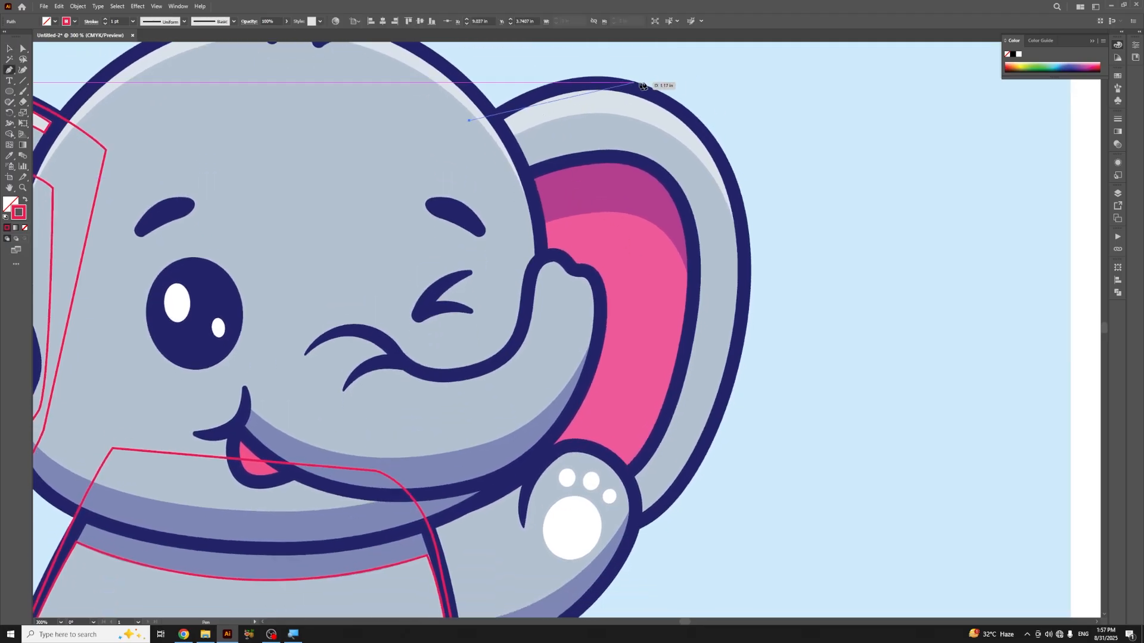
{"action": "left_click_drag", "start_coordinate": [647, 95], "coordinate": [704, 134]}
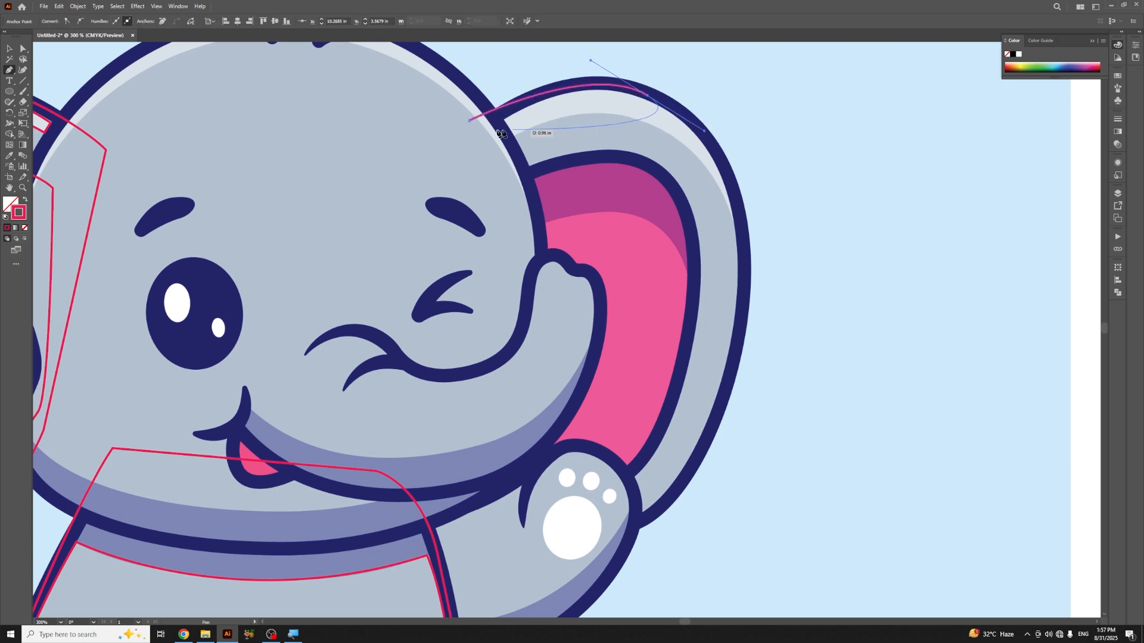
{"action": "left_click_drag", "start_coordinate": [471, 123], "coordinate": [477, 130]}
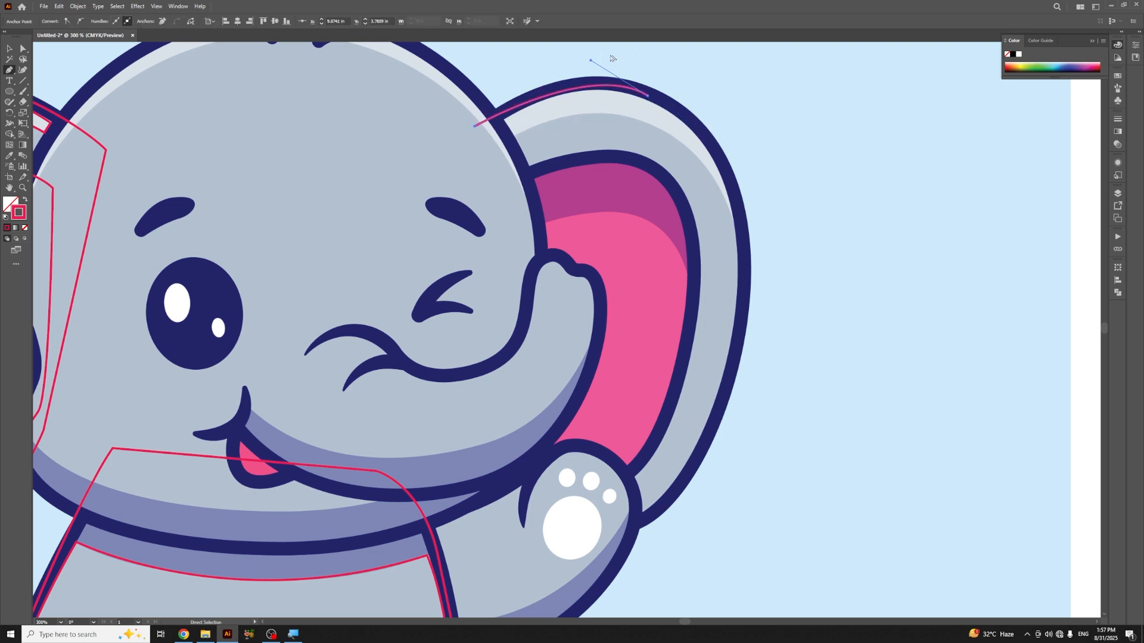
{"action": "mouse_move", "coordinate": [591, 61]}
{"action": "left_mouse_down"}
{"action": "mouse_move", "coordinate": [592, 50]}
{"action": "mouse_move", "coordinate": [574, 54]}
{"action": "left_mouse_up"}
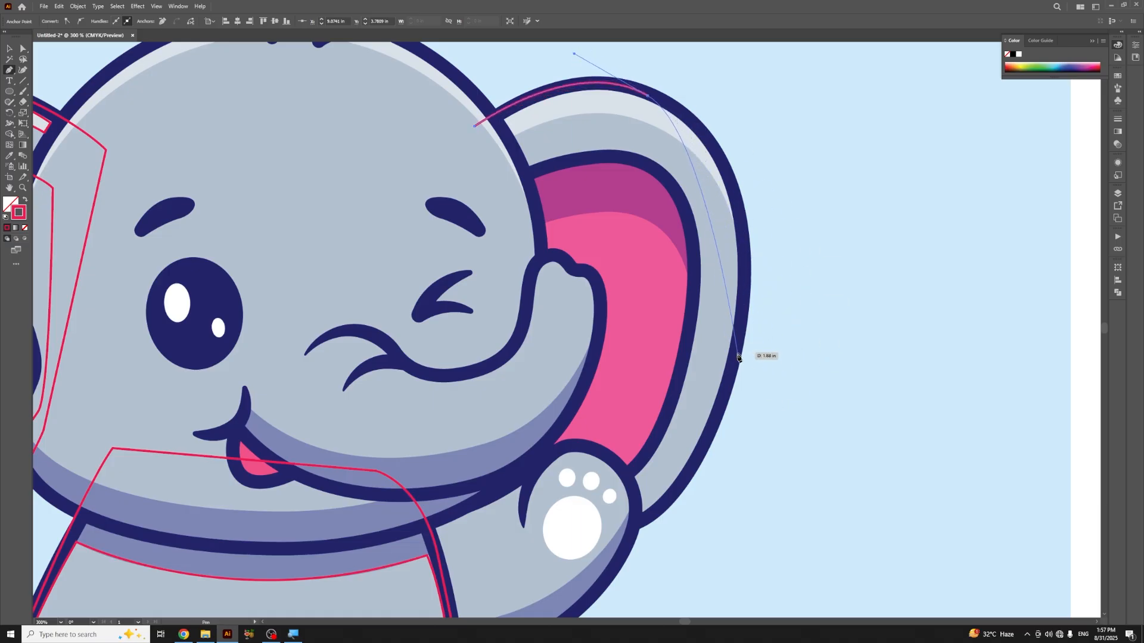
Step: Continue the right ear's outline down the outer edge and behind the raised paw into the head, close it, and deselect it
{"action": "left_click_drag", "start_coordinate": [735, 359], "coordinate": [767, 176]}
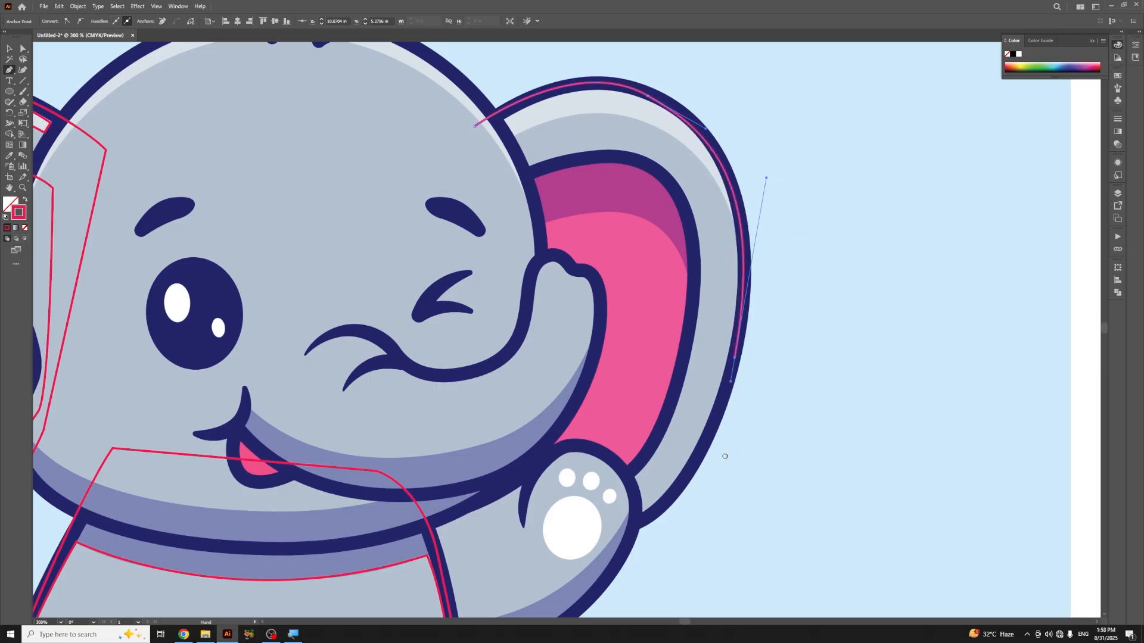
{"action": "scroll", "coordinate": [723, 454], "scroll_direction": "down", "scroll_amount": 2}
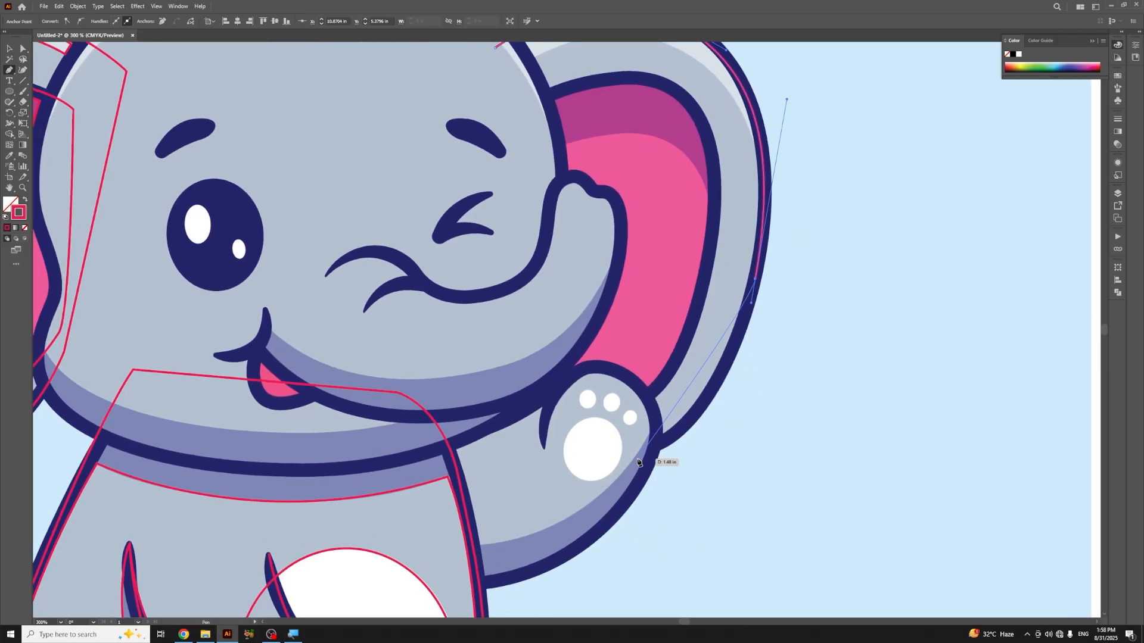
{"action": "left_click_drag", "start_coordinate": [633, 459], "coordinate": [537, 504]}
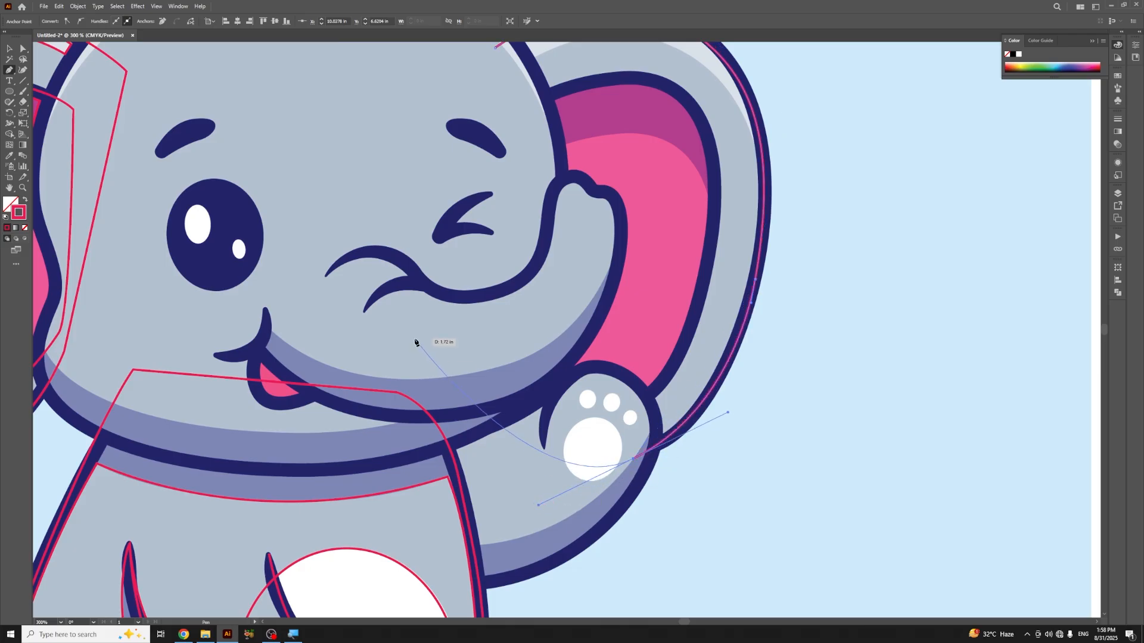
{"action": "left_click_drag", "start_coordinate": [415, 339], "coordinate": [498, 46]}
{"action": "left_click", "coordinate": [495, 46]}
{"action": "scroll", "coordinate": [495, 54], "scroll_direction": "up", "scroll_amount": 1}
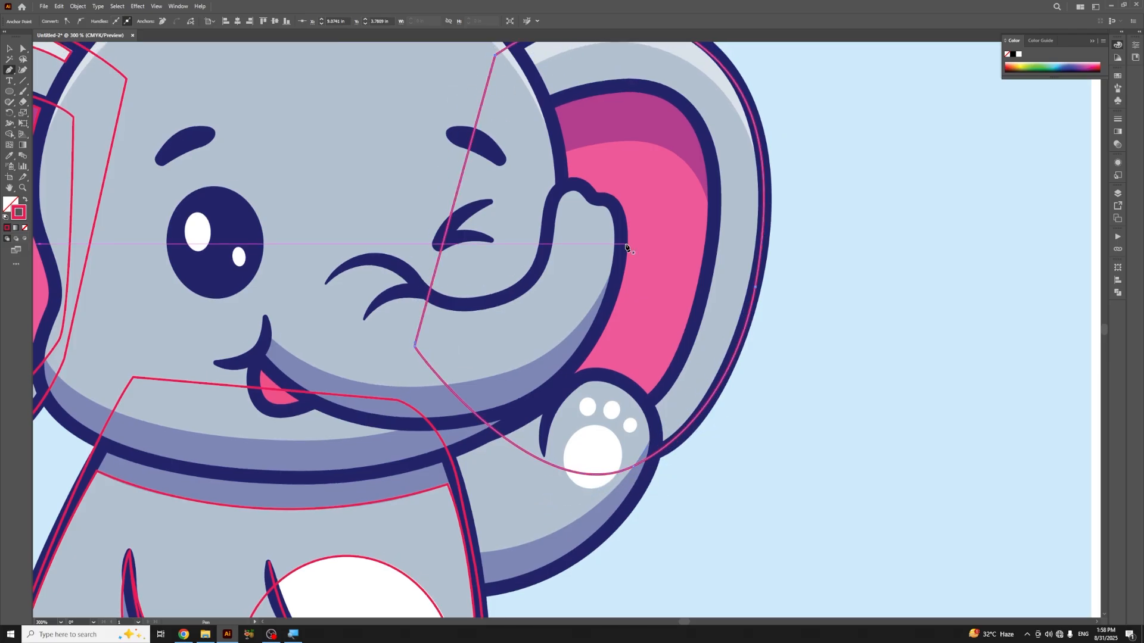
{"action": "key", "text": "v"}
{"action": "left_click", "coordinate": [822, 277]}
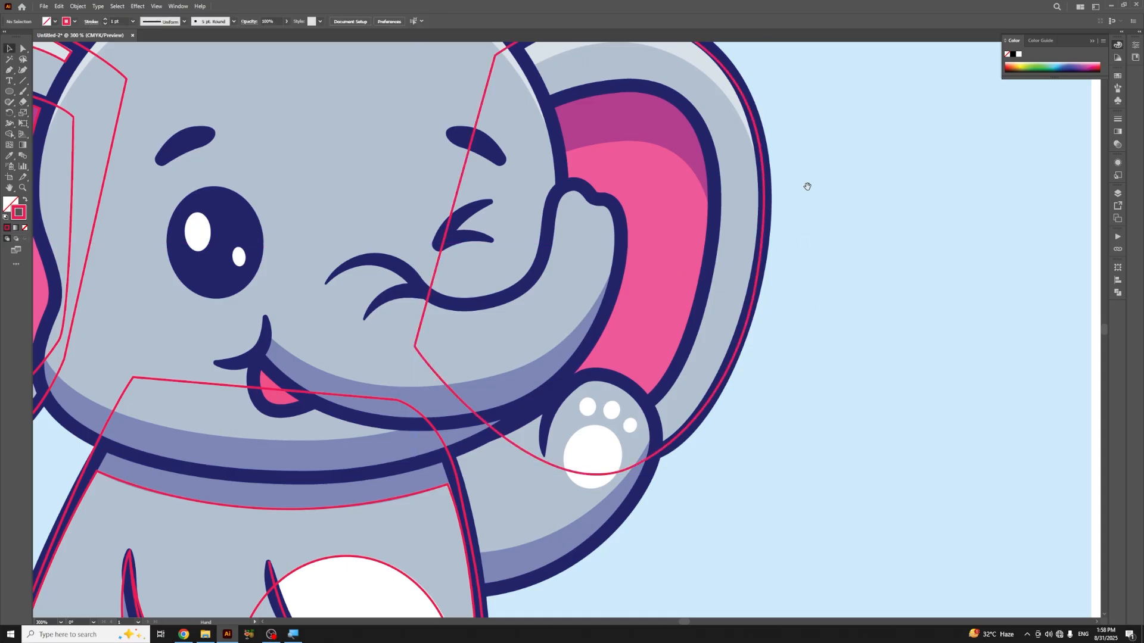
Step: Trace the outer edge of the right ear's light highlight with the Pen tool from the head to its lower tip, ending in a corner point
{"action": "left_click_drag", "start_coordinate": [806, 185], "coordinate": [812, 238]}
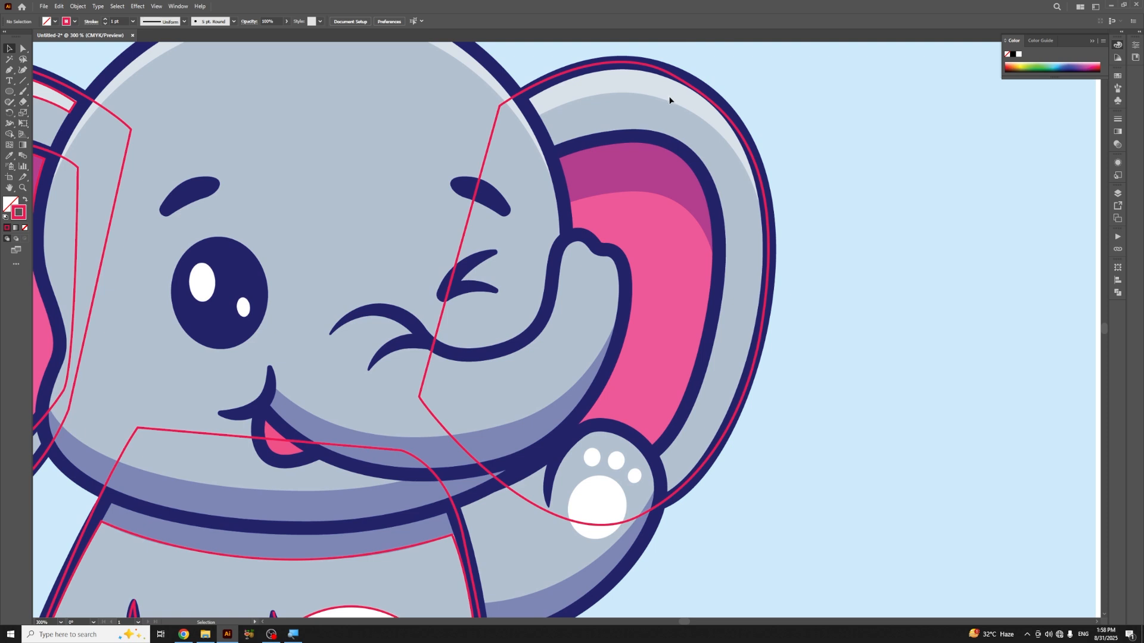
{"action": "key", "text": "p"}
{"action": "left_click_drag", "start_coordinate": [539, 115], "coordinate": [528, 97]}
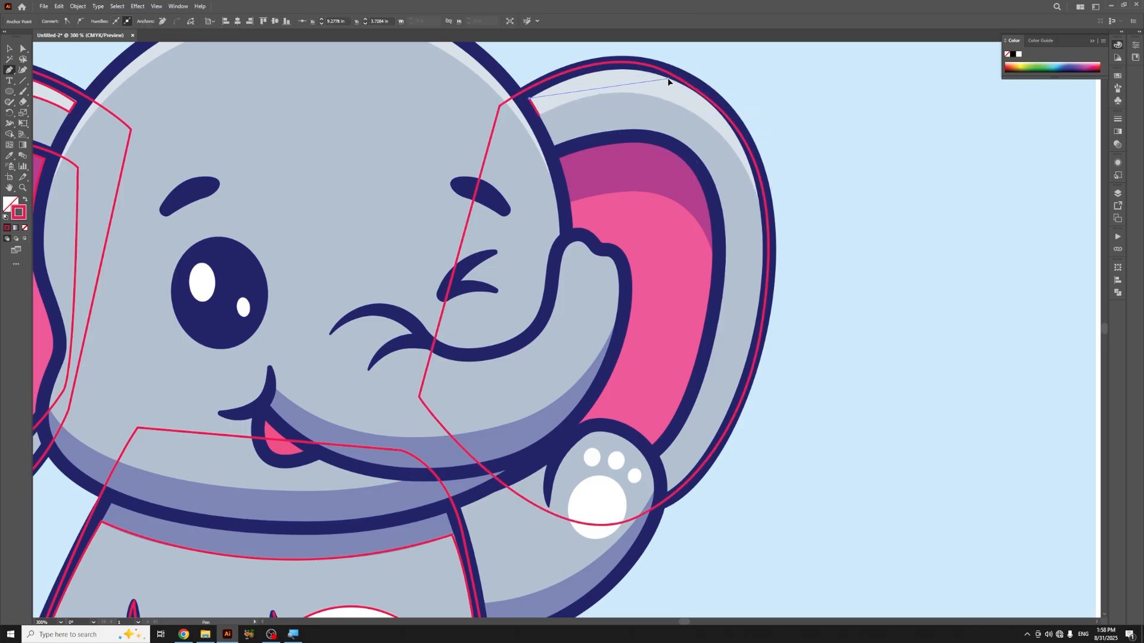
{"action": "left_click_drag", "start_coordinate": [667, 77], "coordinate": [715, 99]}
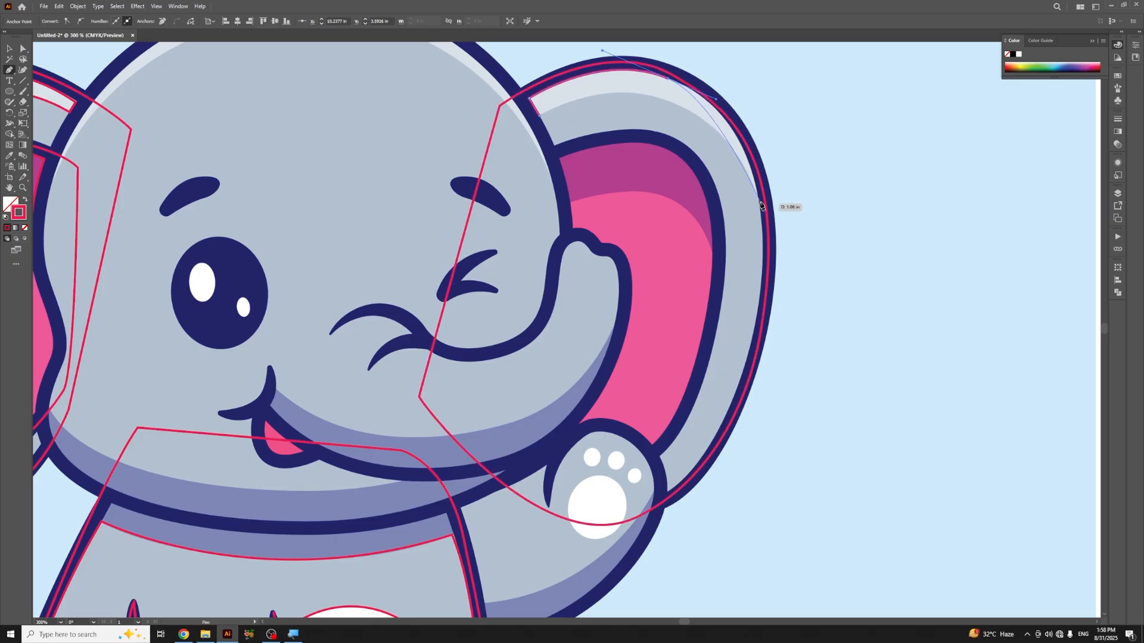
{"action": "left_click_drag", "start_coordinate": [760, 201], "coordinate": [770, 262]}
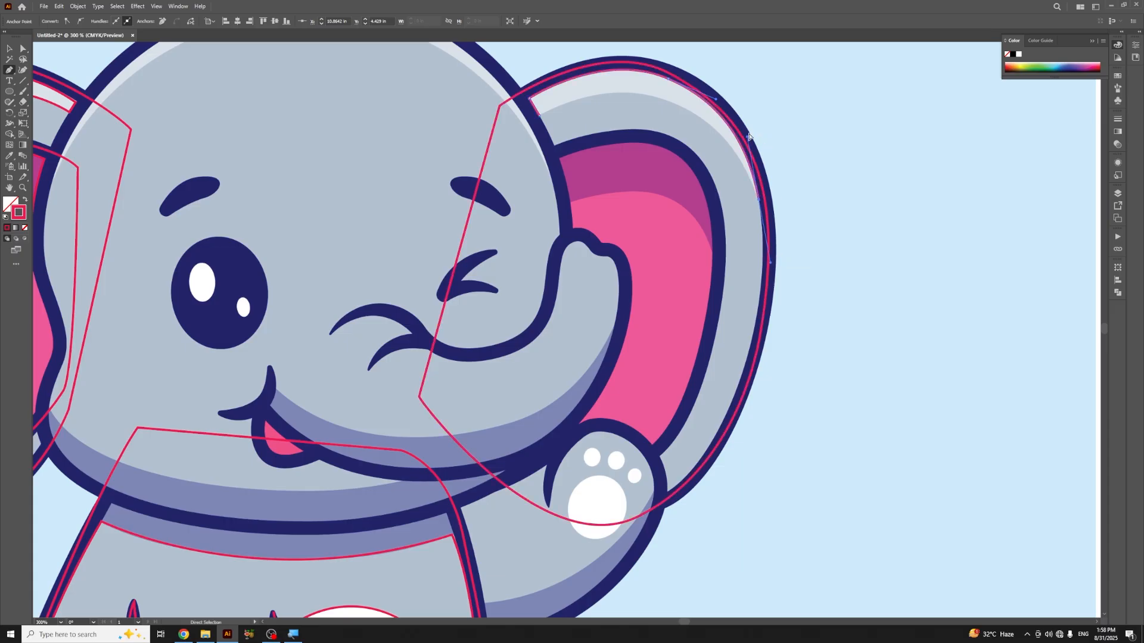
{"action": "left_click", "coordinate": [757, 199]}
Step: Trace the inner edge of the right ear's highlight back to the head, closing the shape, and deselect it
{"action": "left_click_drag", "start_coordinate": [627, 93], "coordinate": [727, 95]}
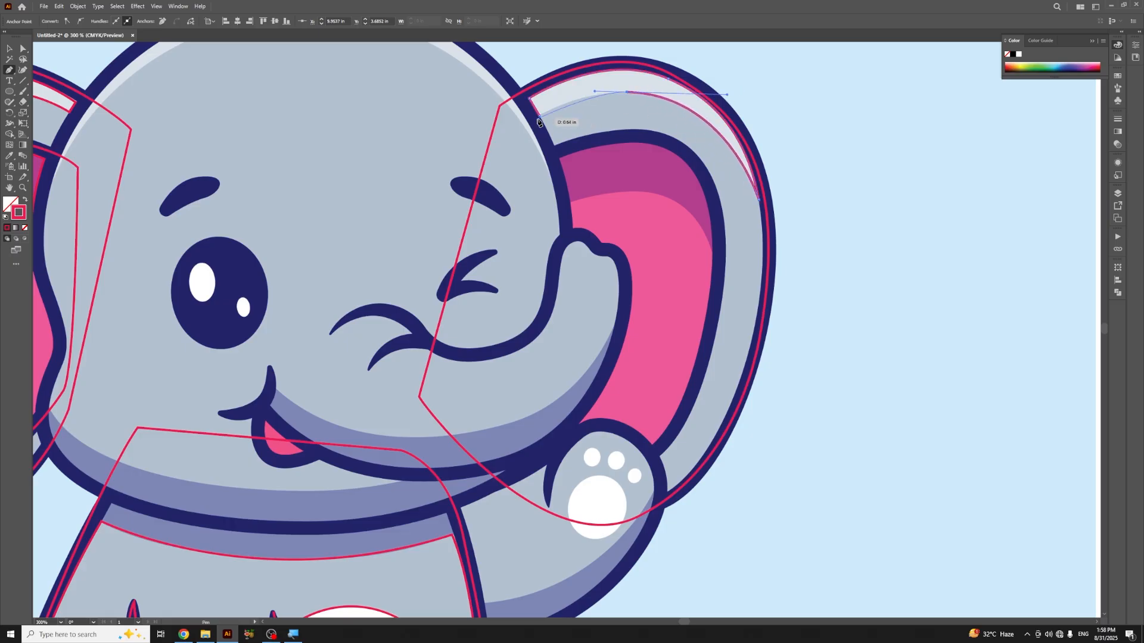
{"action": "left_click_drag", "start_coordinate": [539, 115], "coordinate": [522, 128]}
{"action": "key", "text": "v"}
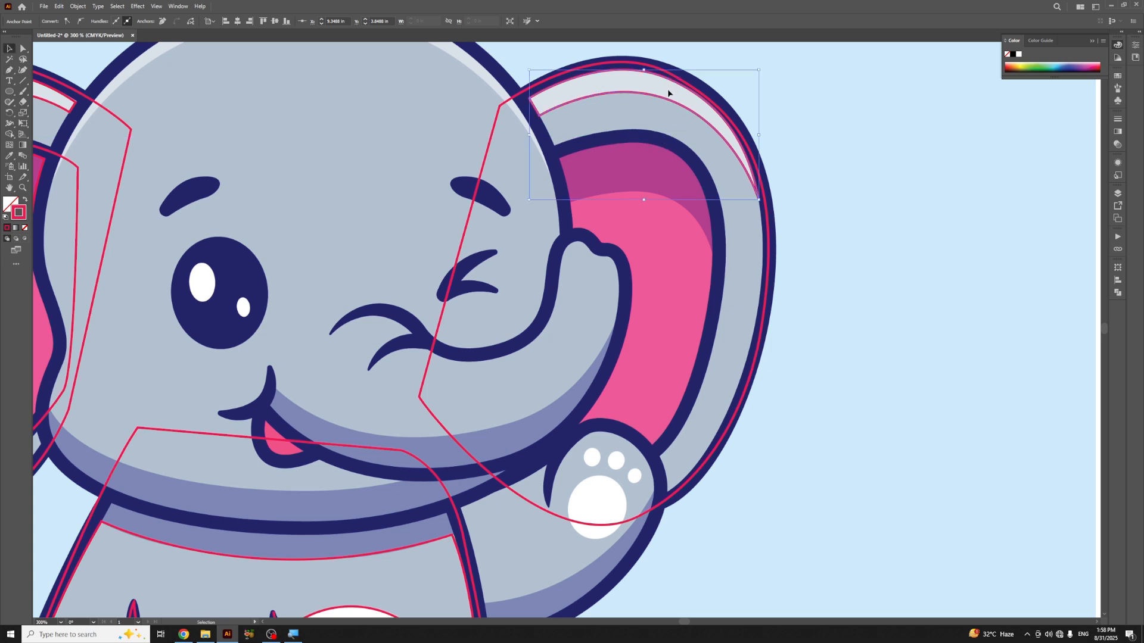
{"action": "left_click", "coordinate": [892, 172]}
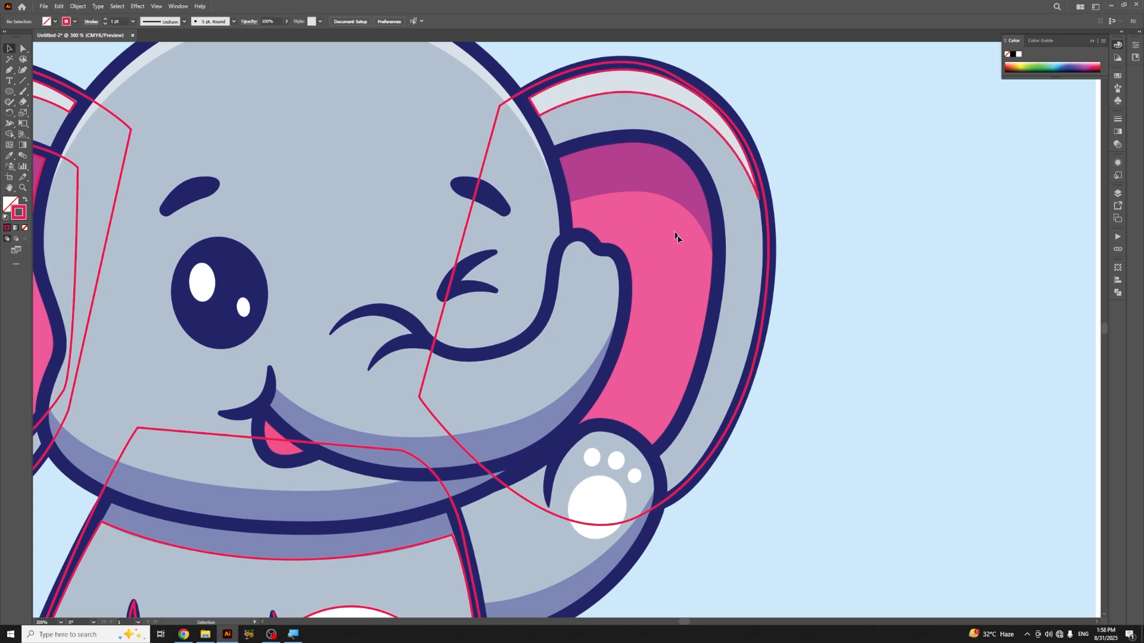
Step: Trace the right ear's inner pink area with the Pen tool, continuing behind the raised paw and into the head, and close the shape
{"action": "key", "text": "p"}
{"action": "left_click", "coordinate": [517, 171]}
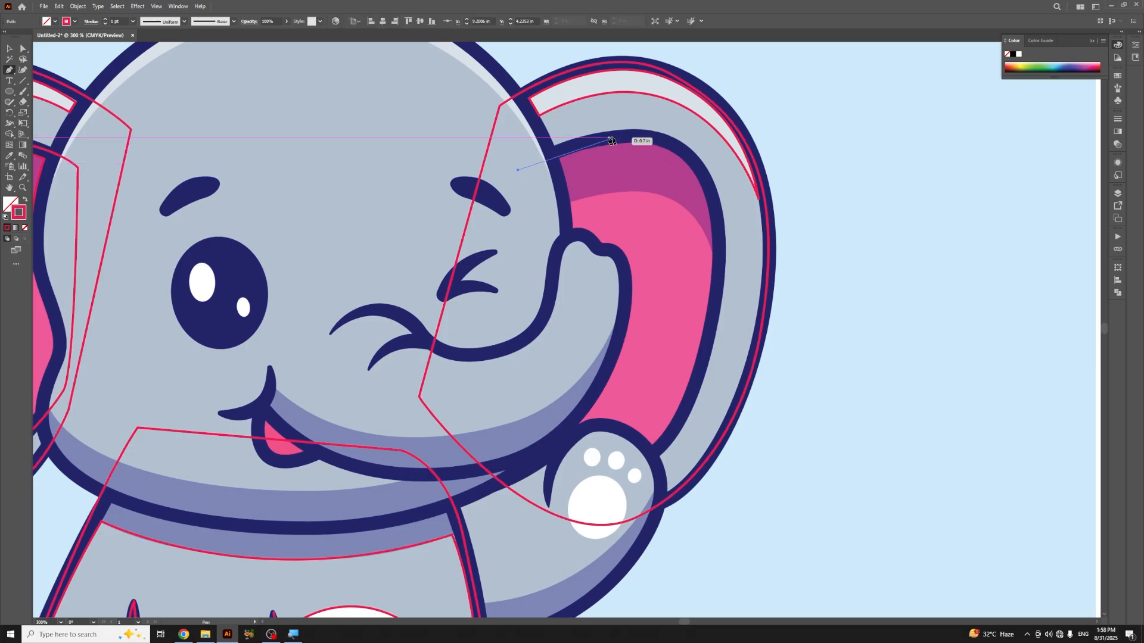
{"action": "left_click_drag", "start_coordinate": [602, 138], "coordinate": [638, 137]}
{"action": "left_click_drag", "start_coordinate": [712, 200], "coordinate": [731, 271]}
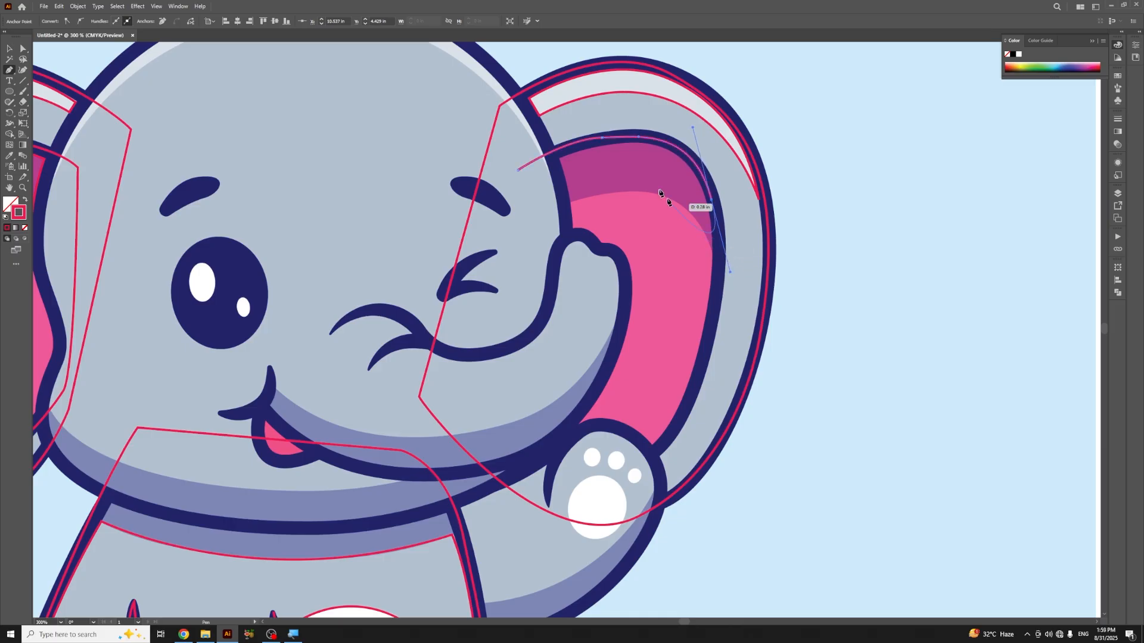
{"action": "left_click_drag", "start_coordinate": [640, 137], "coordinate": [644, 132]}
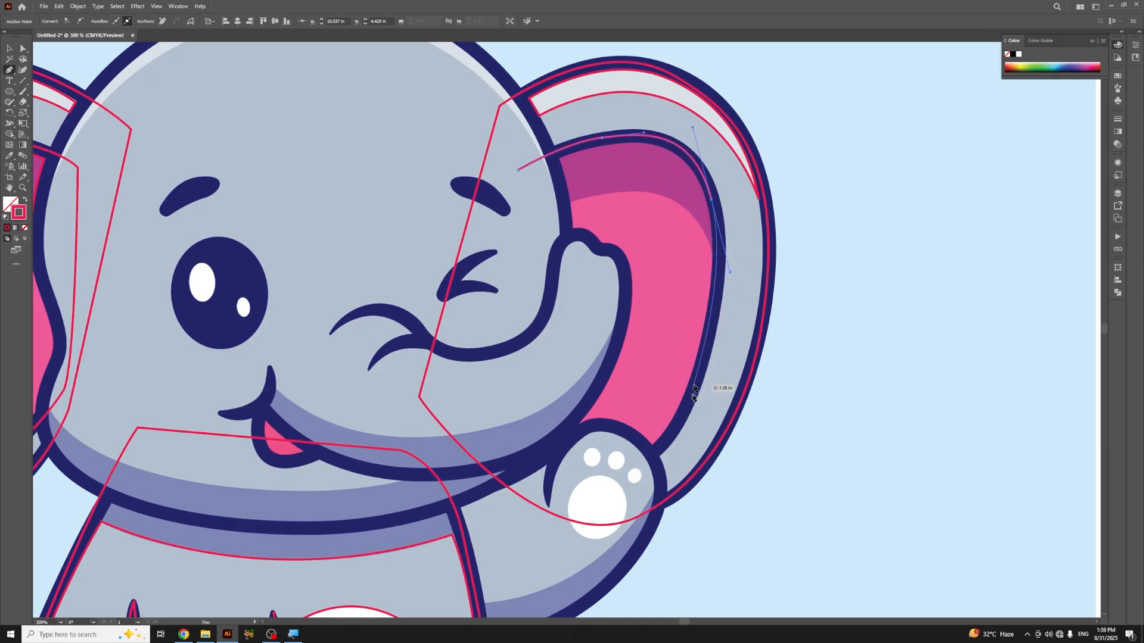
{"action": "left_click_drag", "start_coordinate": [681, 421], "coordinate": [649, 477]}
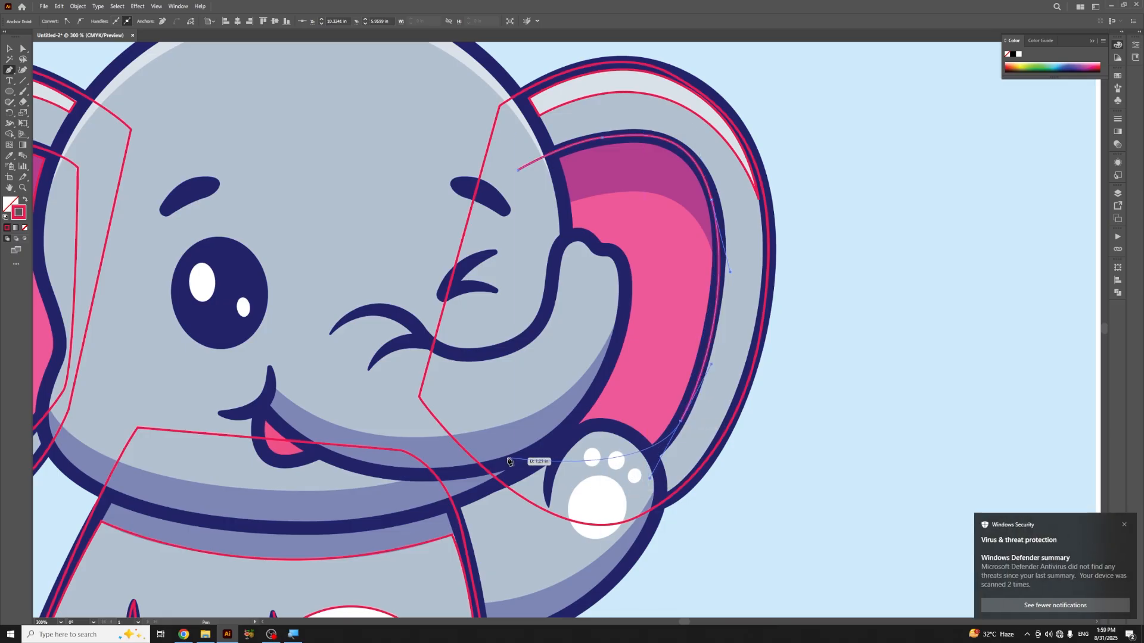
{"action": "left_click_drag", "start_coordinate": [506, 457], "coordinate": [448, 433]}
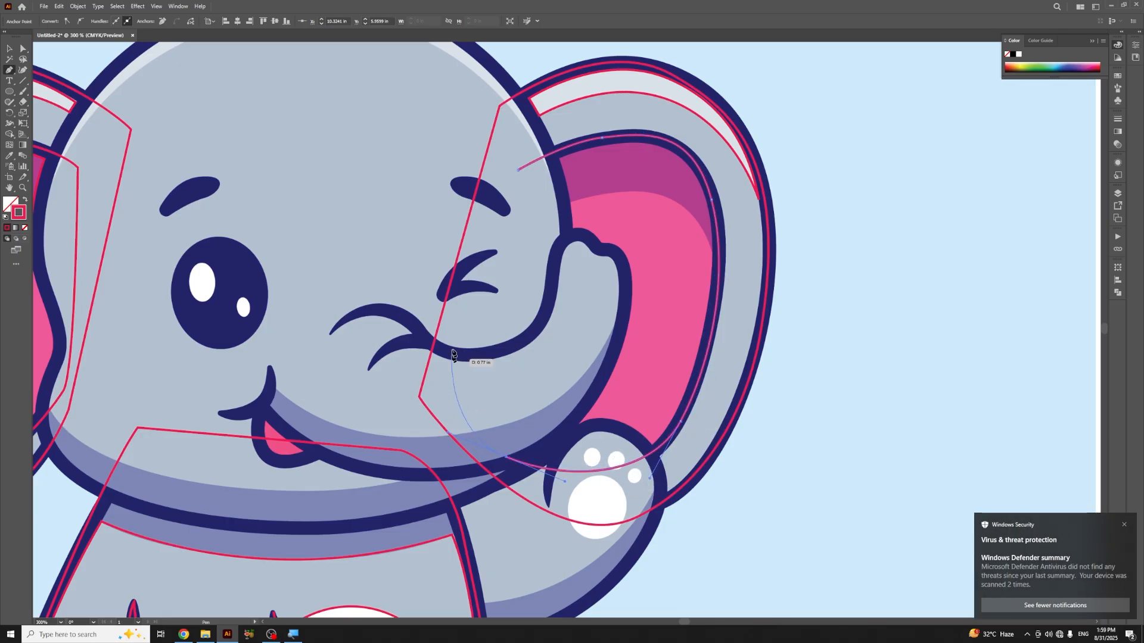
{"action": "left_click", "coordinate": [518, 171]}
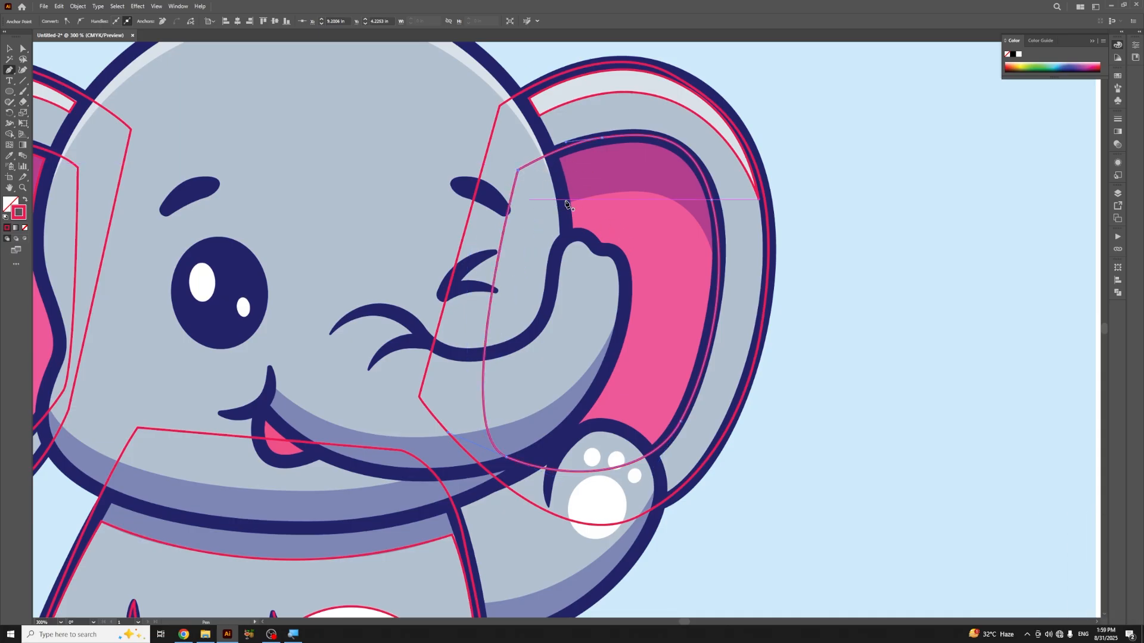
Step: Trace the dark magenta shadow at the top of the right inner ear as a closed Pen shape and deselect it
{"action": "left_click_drag", "start_coordinate": [569, 204], "coordinate": [724, 191]}
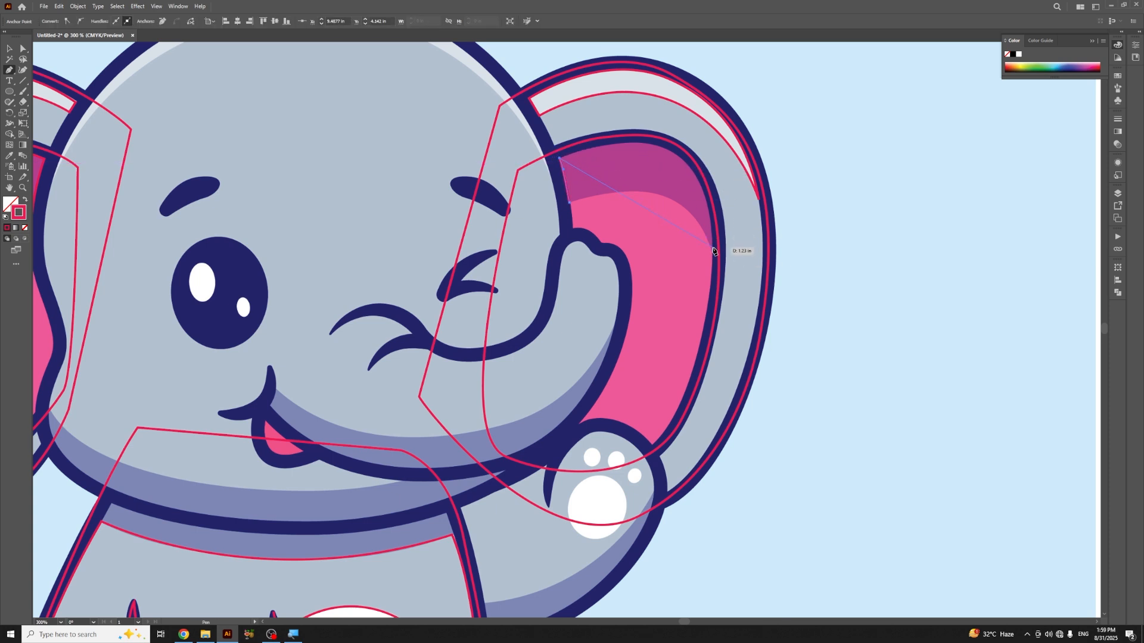
{"action": "left_click_drag", "start_coordinate": [713, 249], "coordinate": [709, 409]}
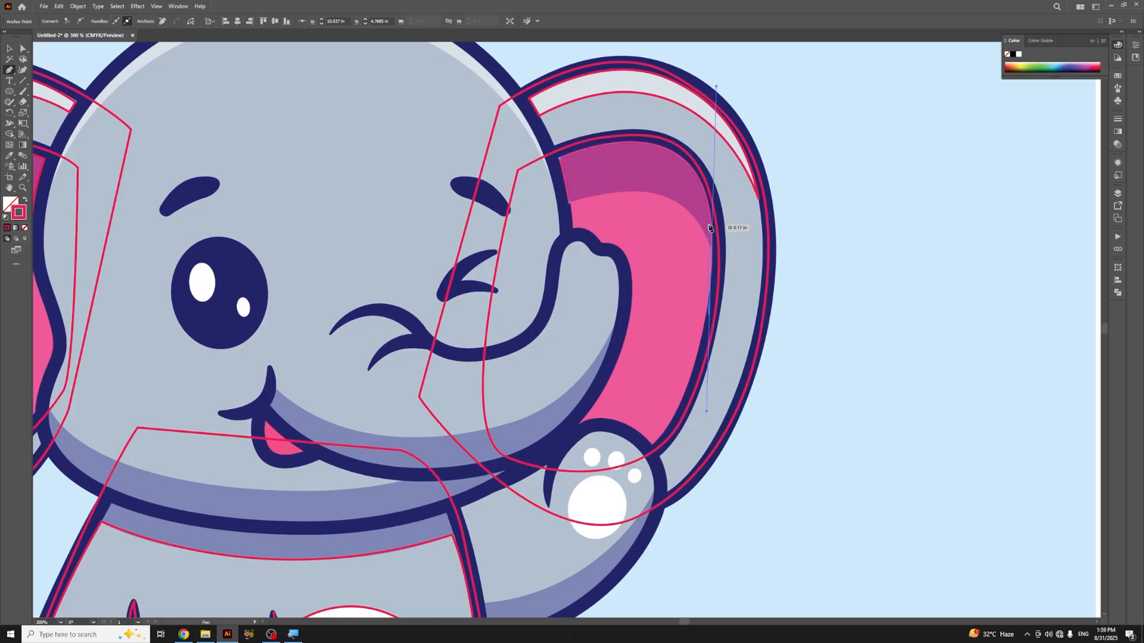
{"action": "left_click", "coordinate": [712, 250]}
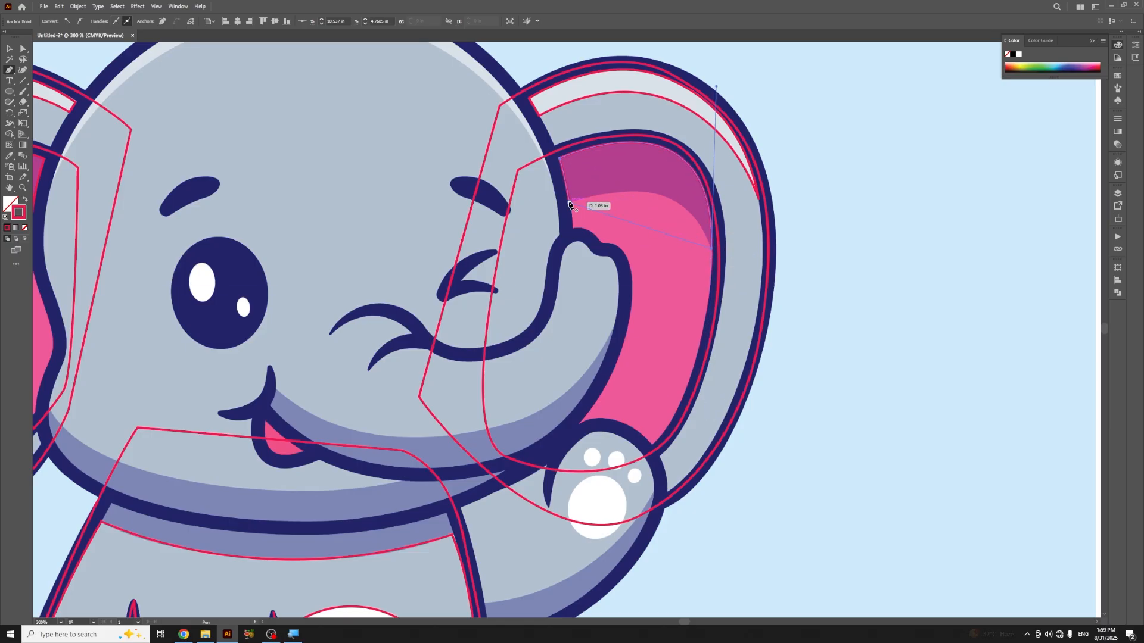
{"action": "left_click_drag", "start_coordinate": [569, 203], "coordinate": [530, 221]}
{"action": "left_click_drag", "start_coordinate": [446, 234], "coordinate": [436, 244]}
{"action": "key", "text": "v"}
{"action": "left_click", "coordinate": [792, 301]}
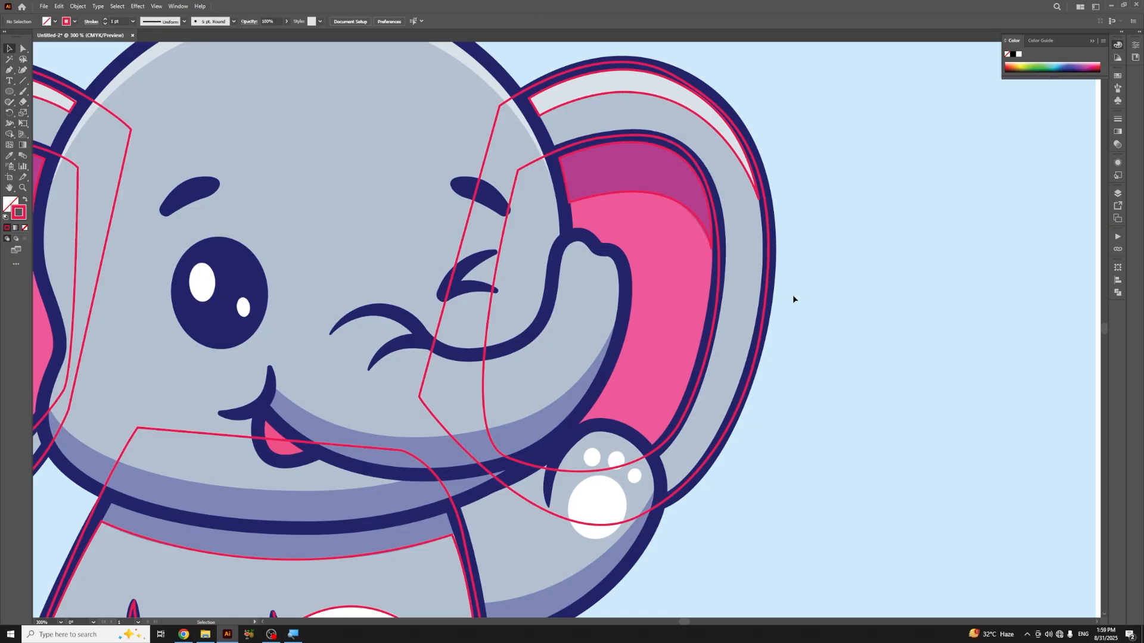
Step: Start the head outline with the Pen tool at the right end of the chin, curving along the chin and up the left cheek beside the ear
{"action": "key", "text": "ctrl+minus"}
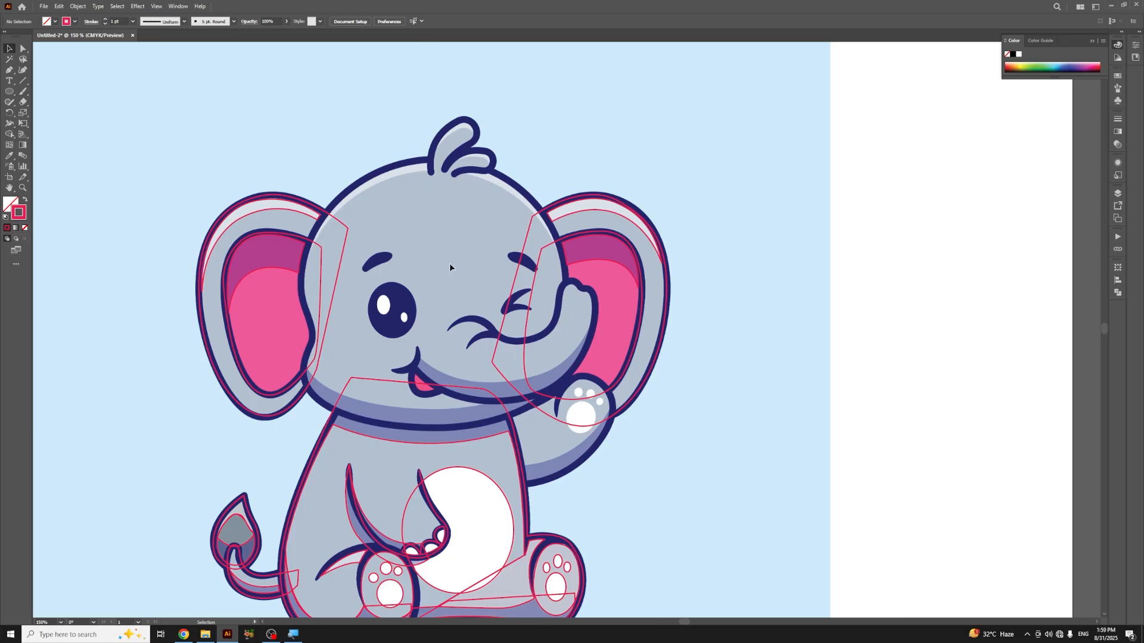
{"action": "key", "text": "ctrl+plus"}
{"action": "left_click_drag", "start_coordinate": [417, 269], "coordinate": [518, 260]}
{"action": "key", "text": "p"}
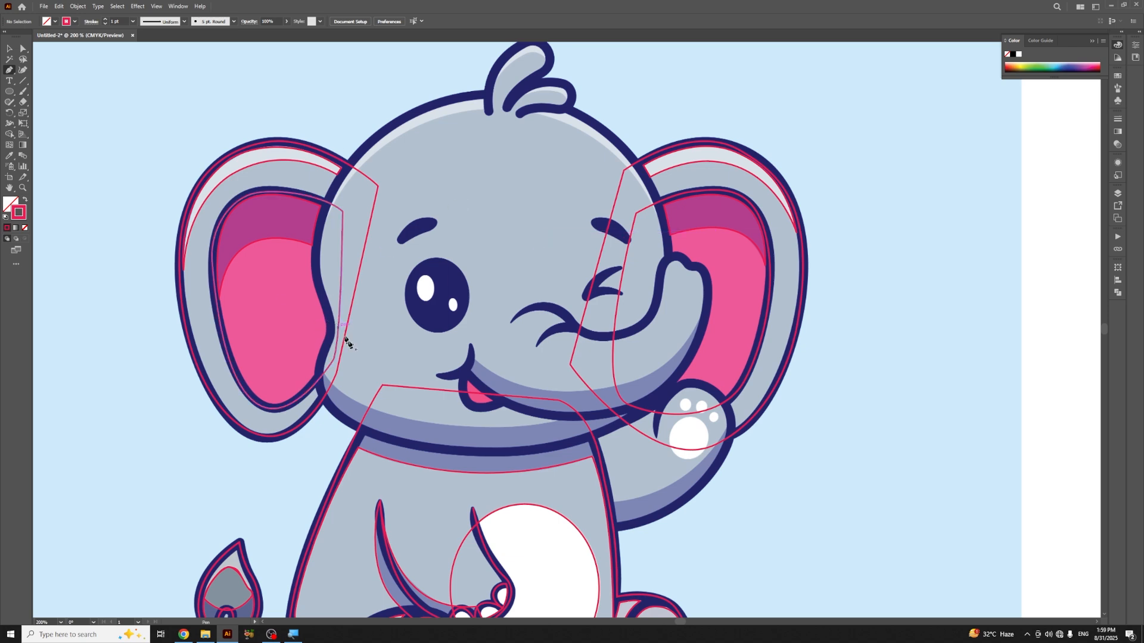
{"action": "left_click", "coordinate": [586, 437]}
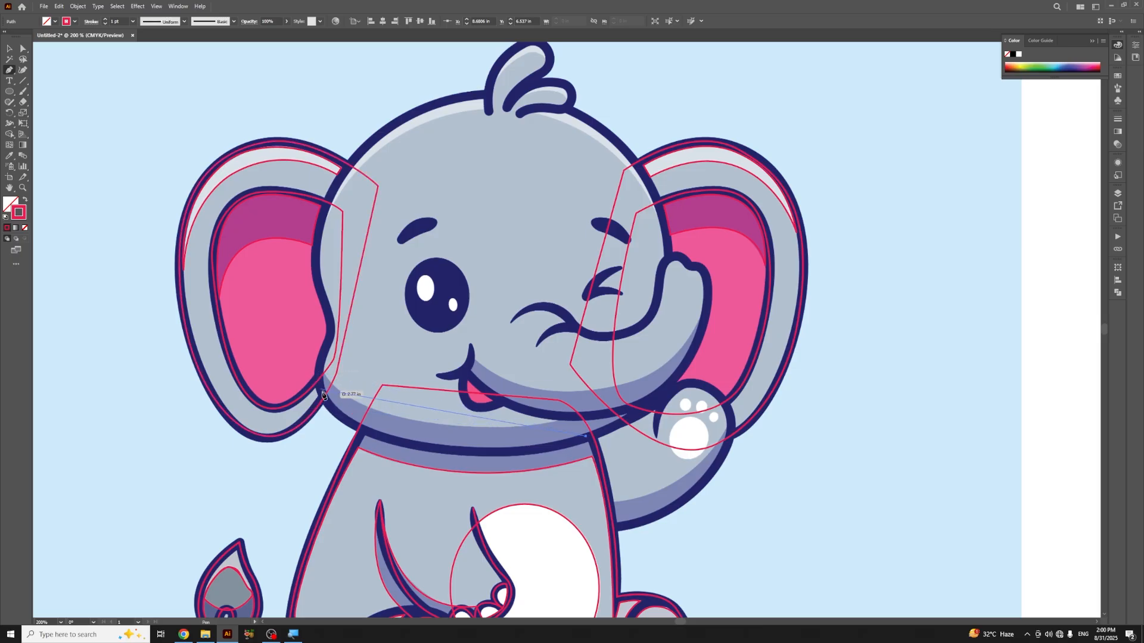
{"action": "left_click", "coordinate": [332, 411]}
{"action": "left_click_drag", "start_coordinate": [343, 417], "coordinate": [464, 488]}
{"action": "mouse_move", "coordinate": [449, 487]}
{"action": "left_mouse_down"}
{"action": "mouse_move", "coordinate": [438, 486]}
{"action": "mouse_move", "coordinate": [448, 487]}
{"action": "left_mouse_up"}
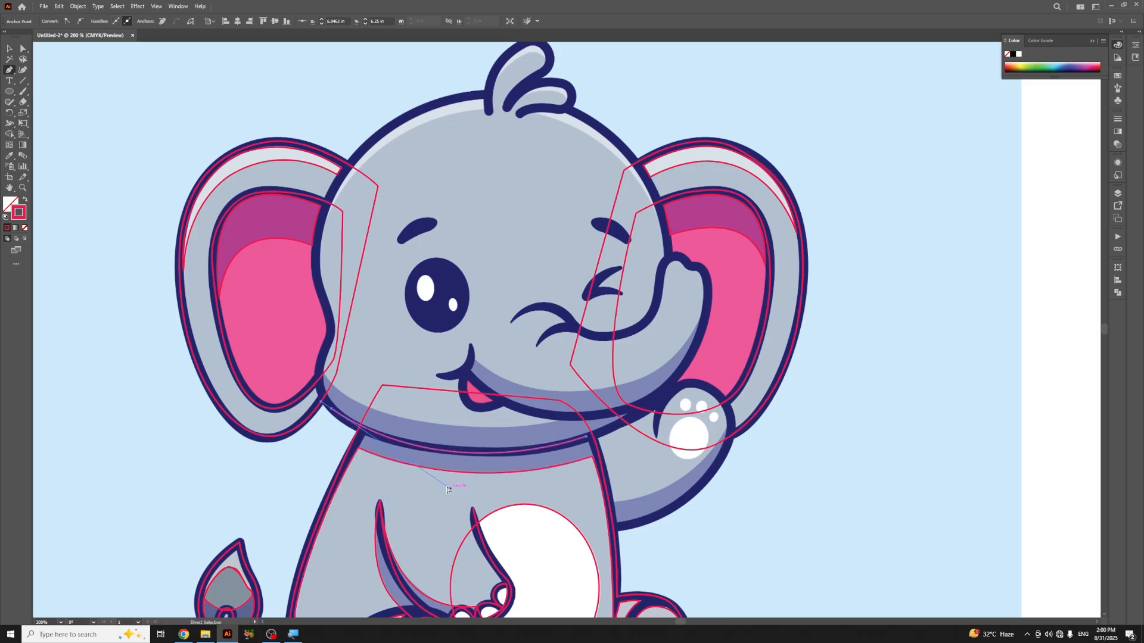
{"action": "left_click", "coordinate": [325, 349], "text": "ctrl"}
{"action": "left_click_drag", "start_coordinate": [323, 295], "coordinate": [316, 279]}
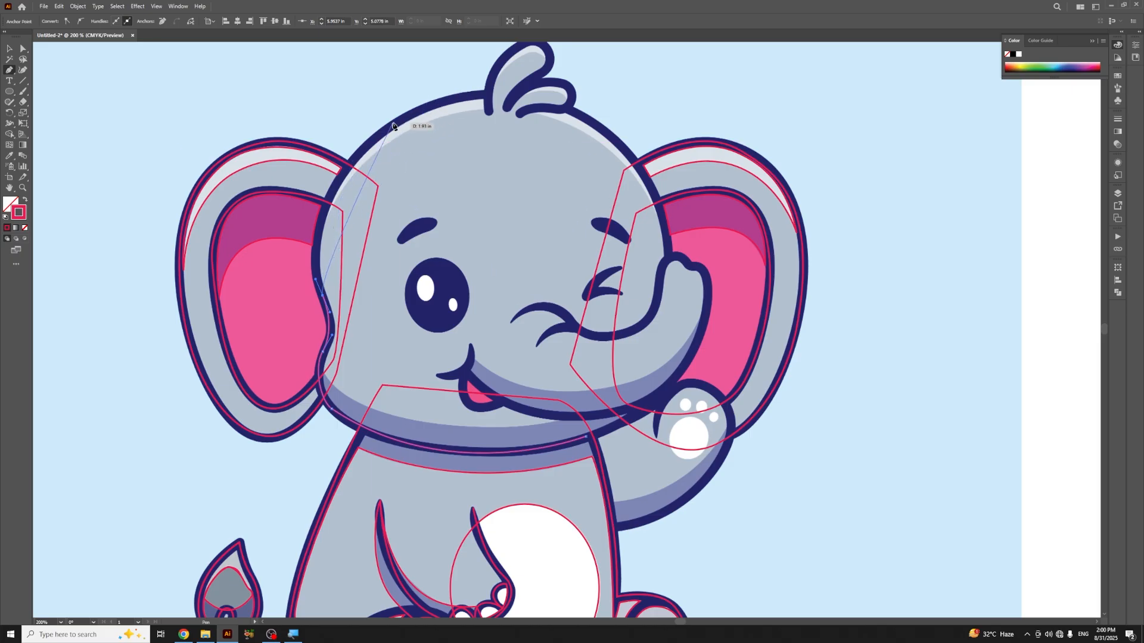
Step: Continue the head outline up past the left ear and over the crown to the base of the right ear
{"action": "left_click_drag", "start_coordinate": [393, 124], "coordinate": [376, 137]}
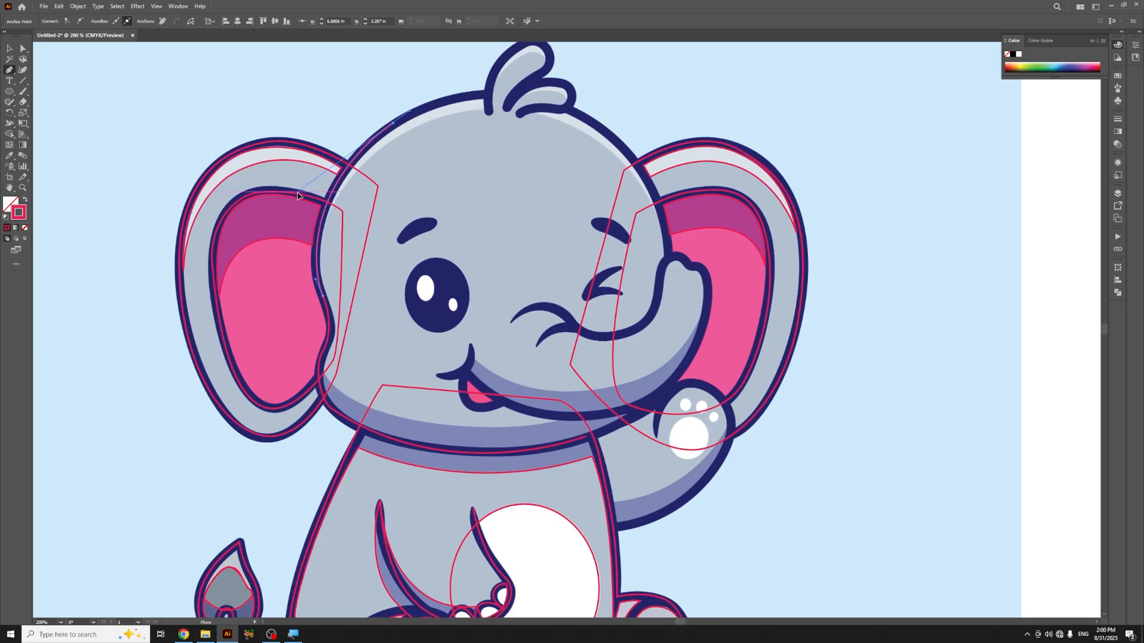
{"action": "left_click_drag", "start_coordinate": [295, 191], "coordinate": [295, 191]}
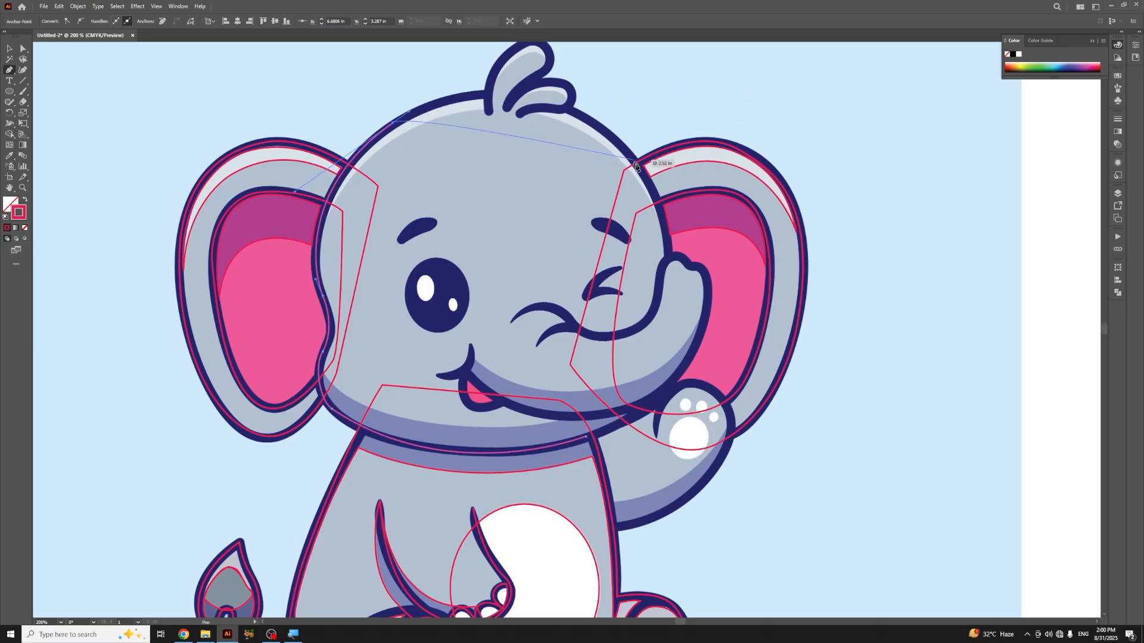
{"action": "left_click_drag", "start_coordinate": [650, 187], "coordinate": [643, 166]}
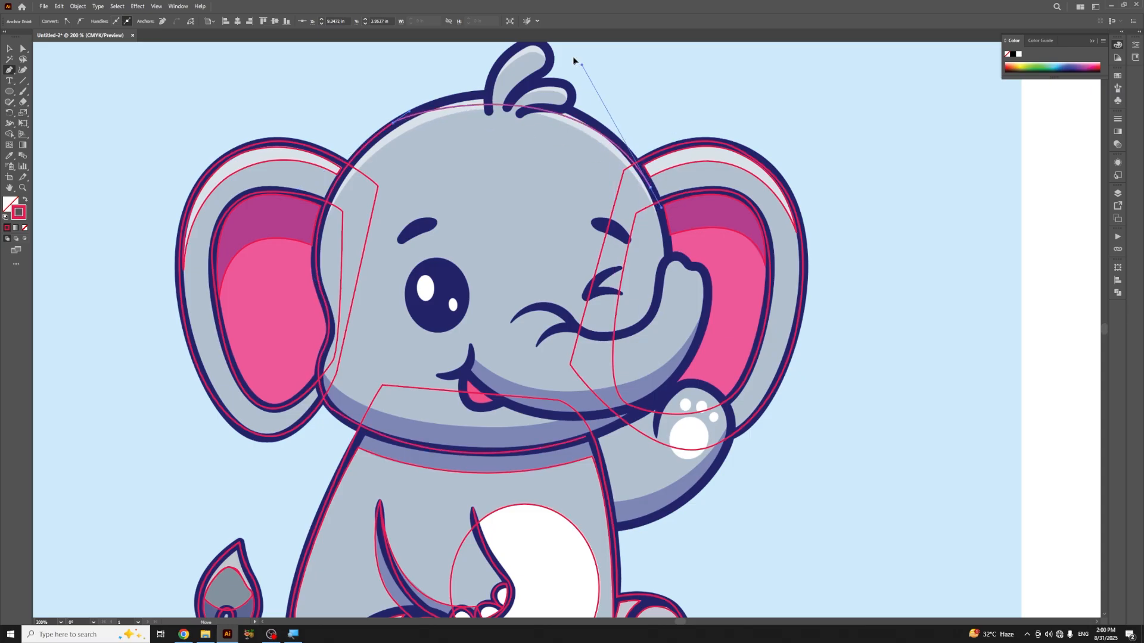
Step: Adjust the direction handle of the head outline's point beside the right ear so the curve follows the crown
{"action": "scroll", "coordinate": [567, 48], "scroll_direction": "up", "scroll_amount": 4}
{"action": "left_click_drag", "start_coordinate": [593, 219], "coordinate": [545, 173]}
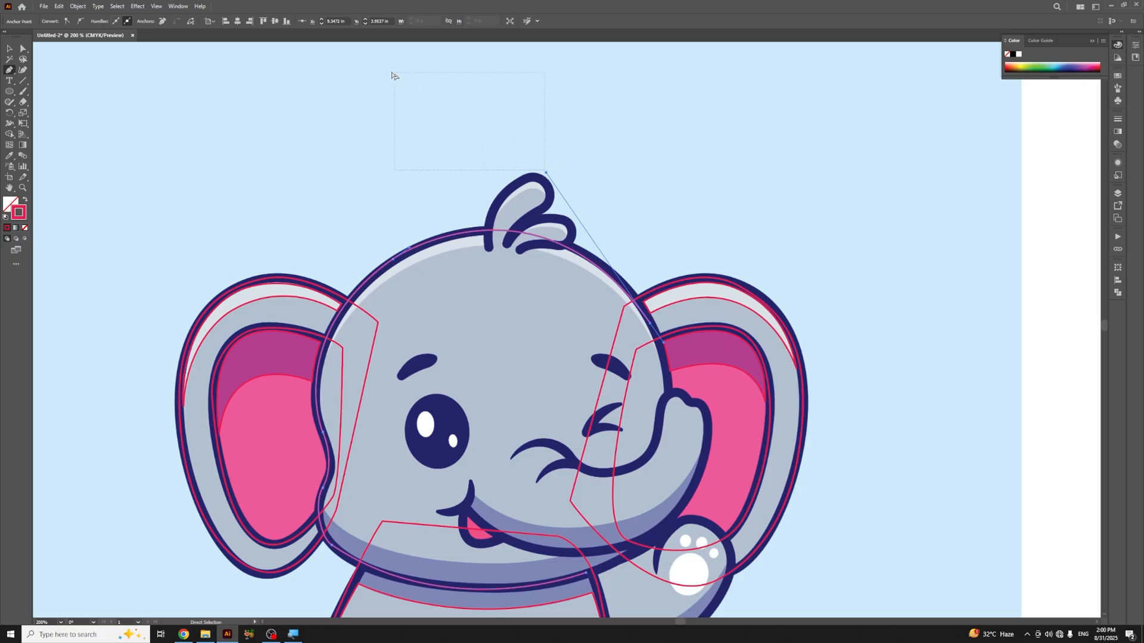
{"action": "left_click_drag", "start_coordinate": [393, 76], "coordinate": [411, 191]}
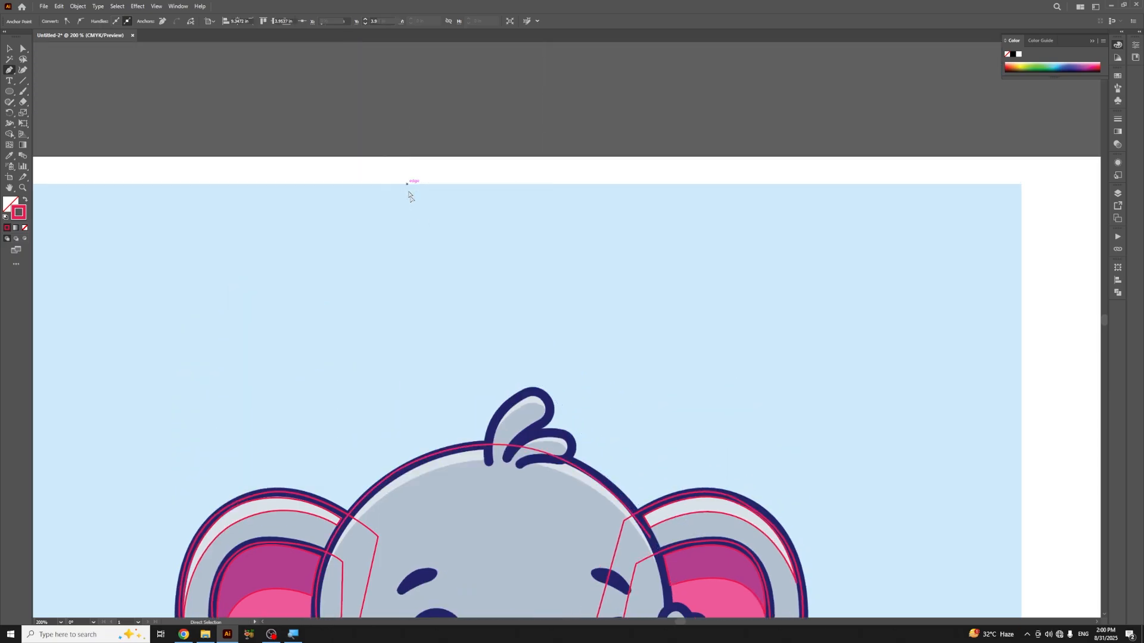
{"action": "left_click", "coordinate": [652, 543]}
{"action": "left_click_drag", "start_coordinate": [531, 359], "coordinate": [783, 420]}
{"action": "left_click_drag", "start_coordinate": [875, 455], "coordinate": [661, 161]}
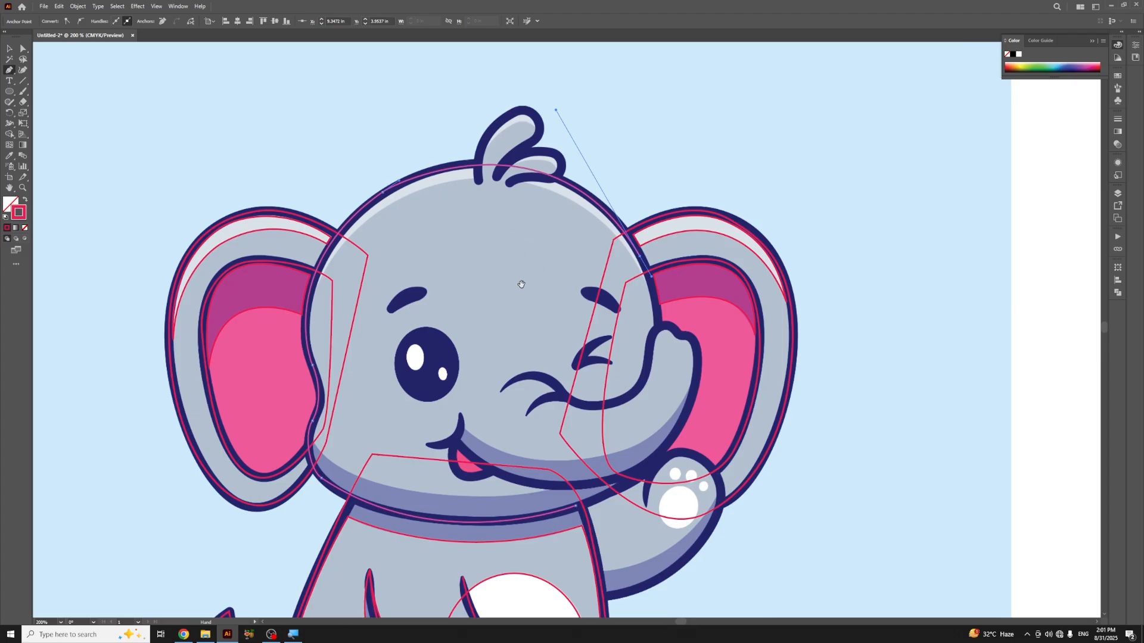
{"action": "left_click_drag", "start_coordinate": [521, 284], "coordinate": [505, 261]}
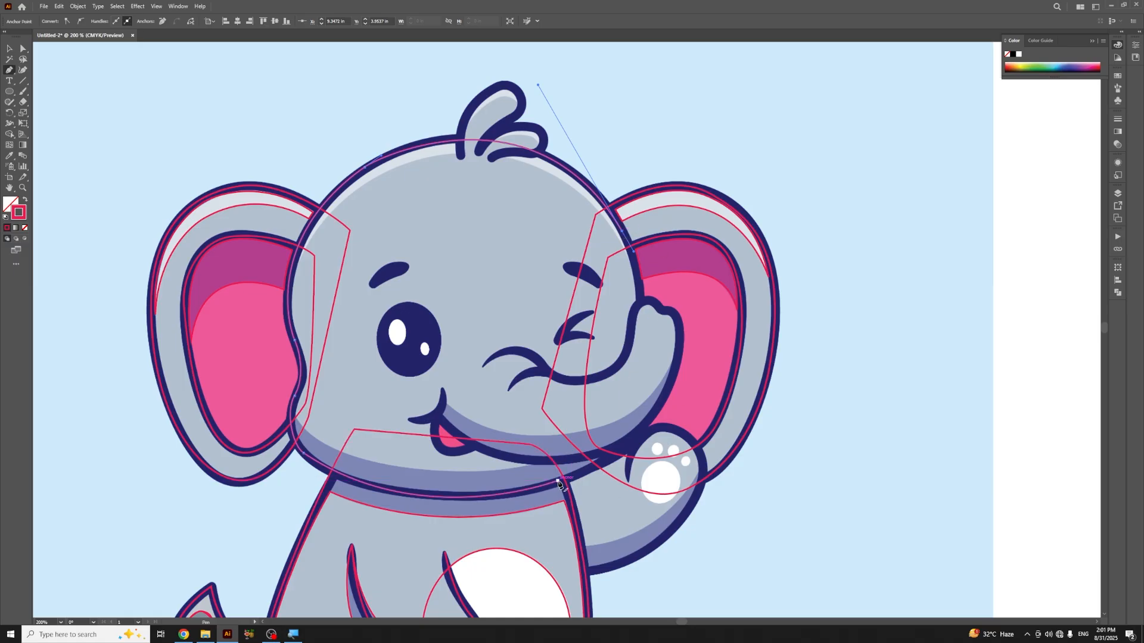
{"action": "left_click_drag", "start_coordinate": [558, 480], "coordinate": [496, 498]}
{"action": "left_click", "coordinate": [622, 232], "text": "ctrl"}
{"action": "left_click", "coordinate": [558, 482]}
{"action": "left_click_drag", "start_coordinate": [558, 482], "coordinate": [416, 549]}
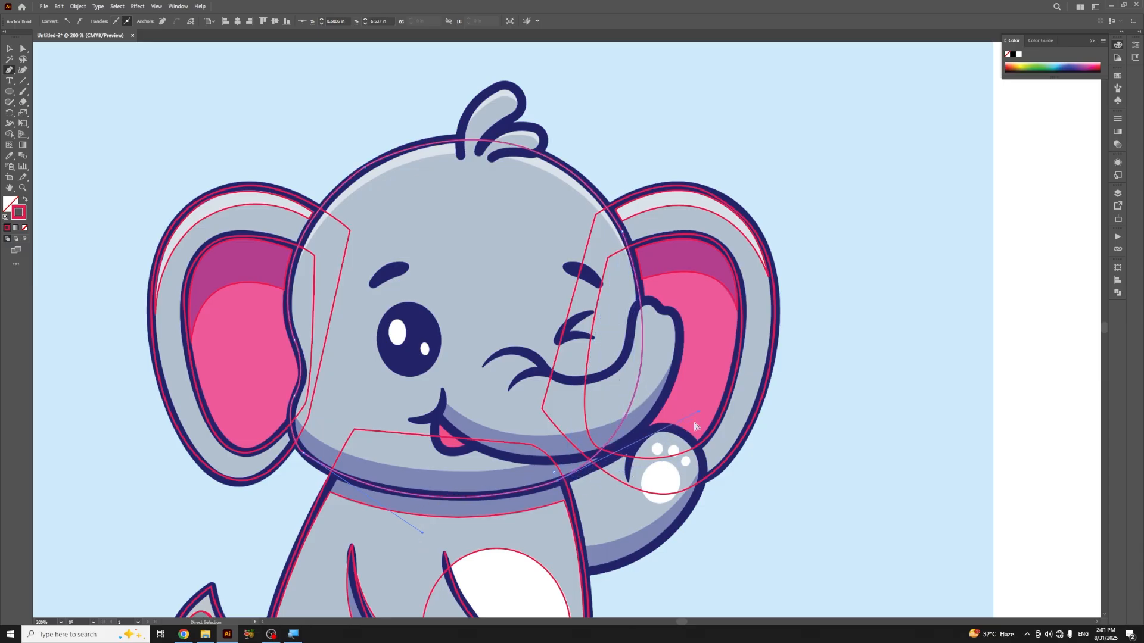
{"action": "left_click_drag", "start_coordinate": [699, 413], "coordinate": [678, 426]}
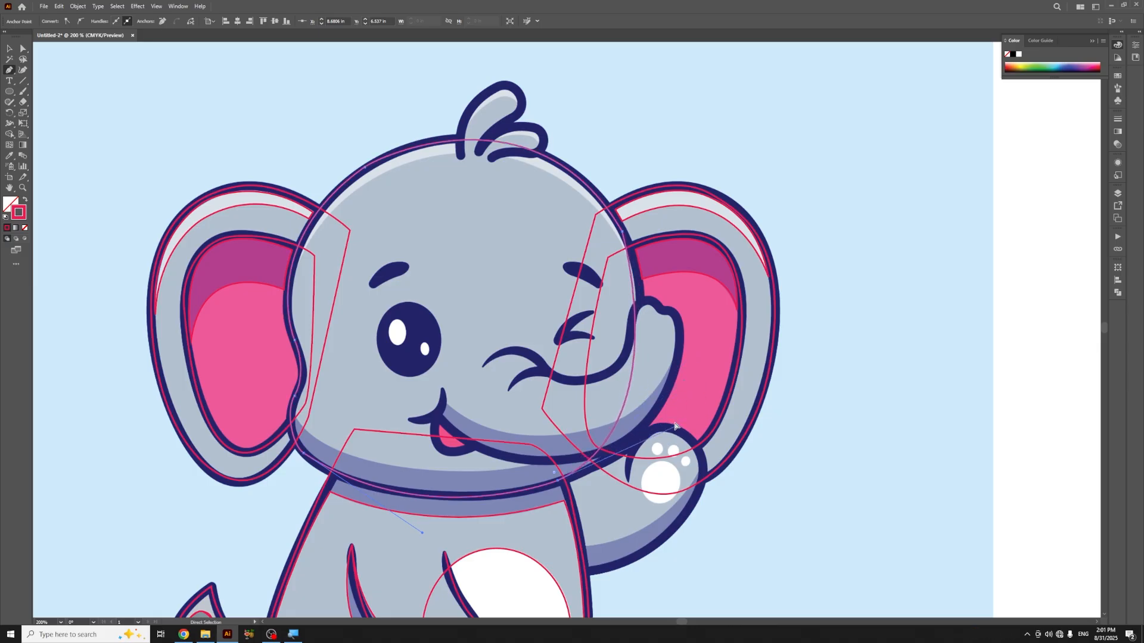
{"action": "key", "text": "ctrl+z"}
{"action": "key", "text": "ctrl+z"}
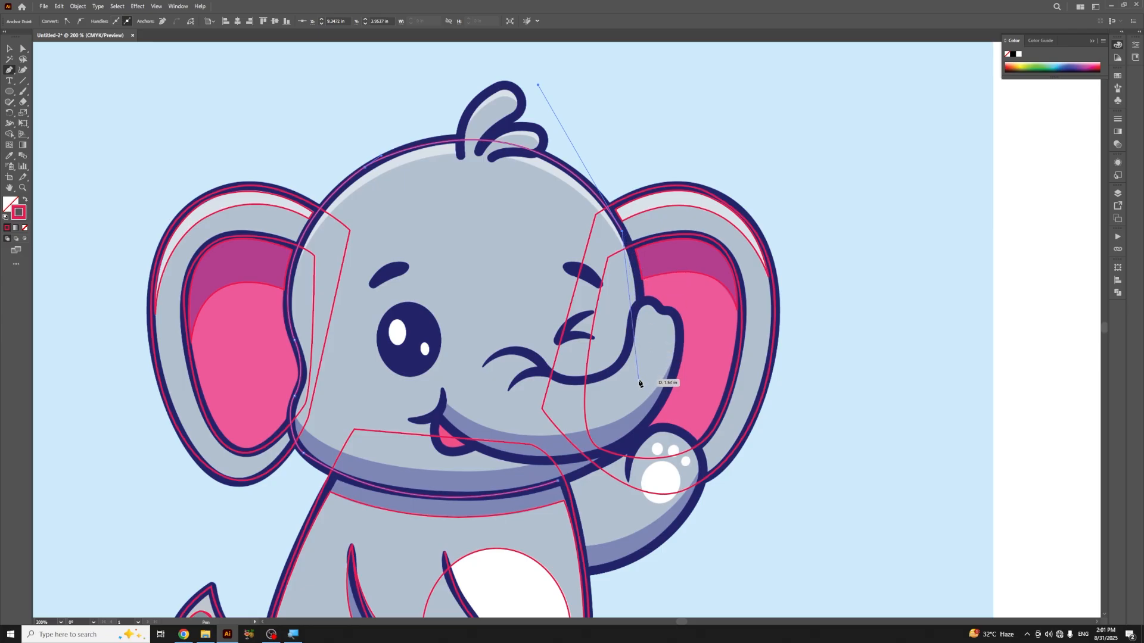
Step: Extend the head outline down the right side behind the trunk, adjust its handle, close it at the chin start point, and deselect it
{"action": "left_click_drag", "start_coordinate": [647, 398], "coordinate": [642, 446]}
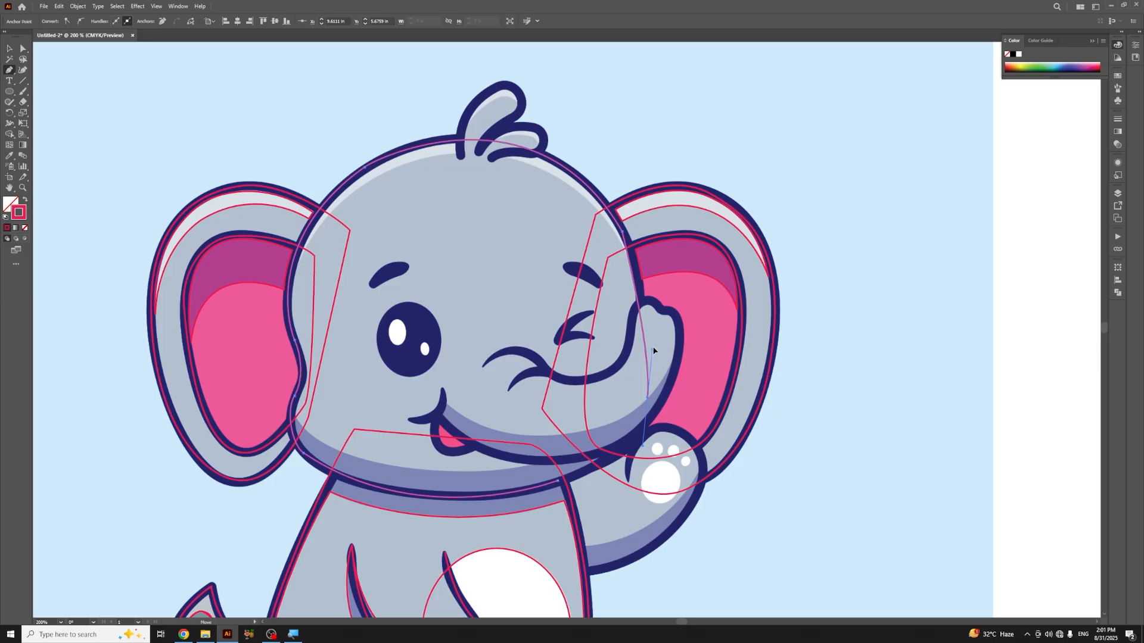
{"action": "left_click_drag", "start_coordinate": [653, 350], "coordinate": [645, 259]}
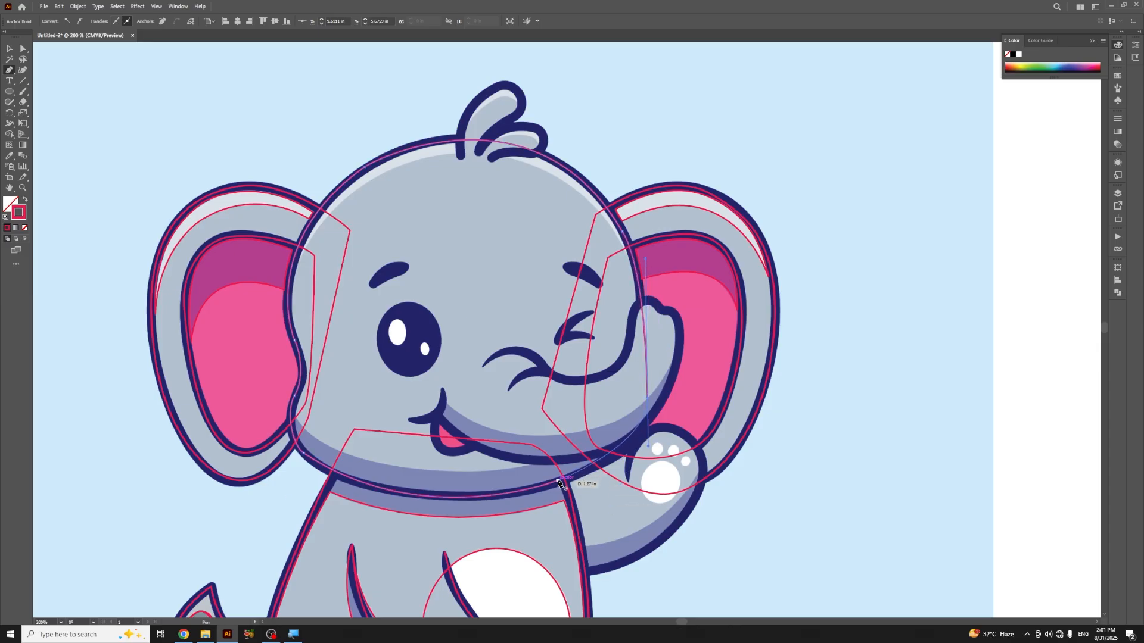
{"action": "mouse_move", "coordinate": [559, 481]}
{"action": "left_mouse_down"}
{"action": "mouse_move", "coordinate": [537, 490]}
{"action": "mouse_move", "coordinate": [560, 481]}
{"action": "left_mouse_up"}
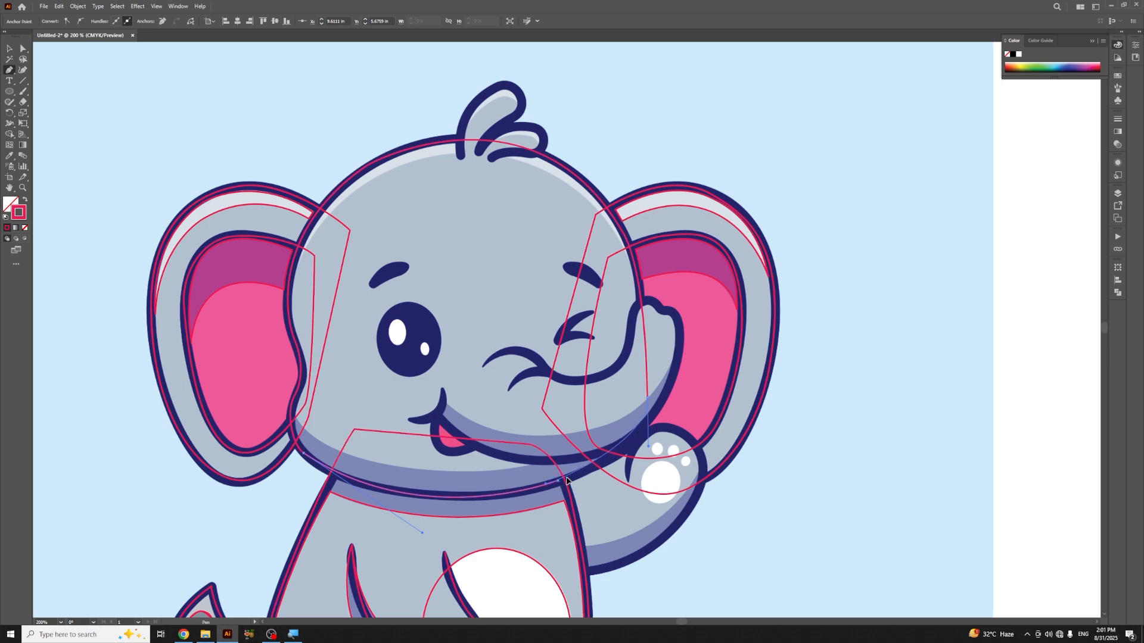
{"action": "key", "text": "v"}
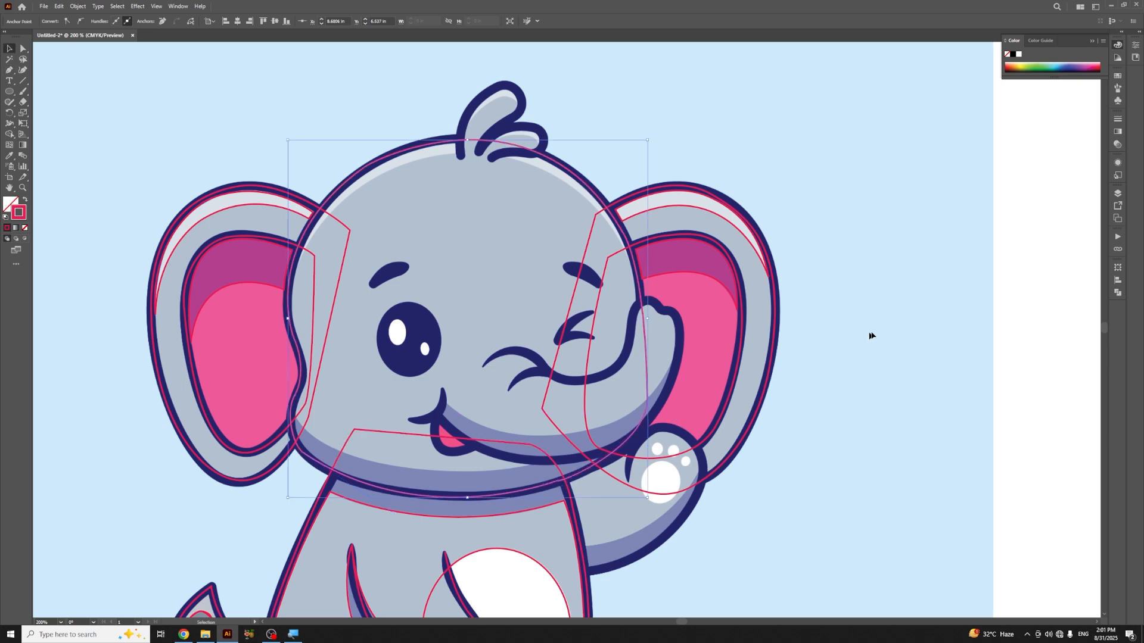
{"action": "left_click", "coordinate": [858, 332]}
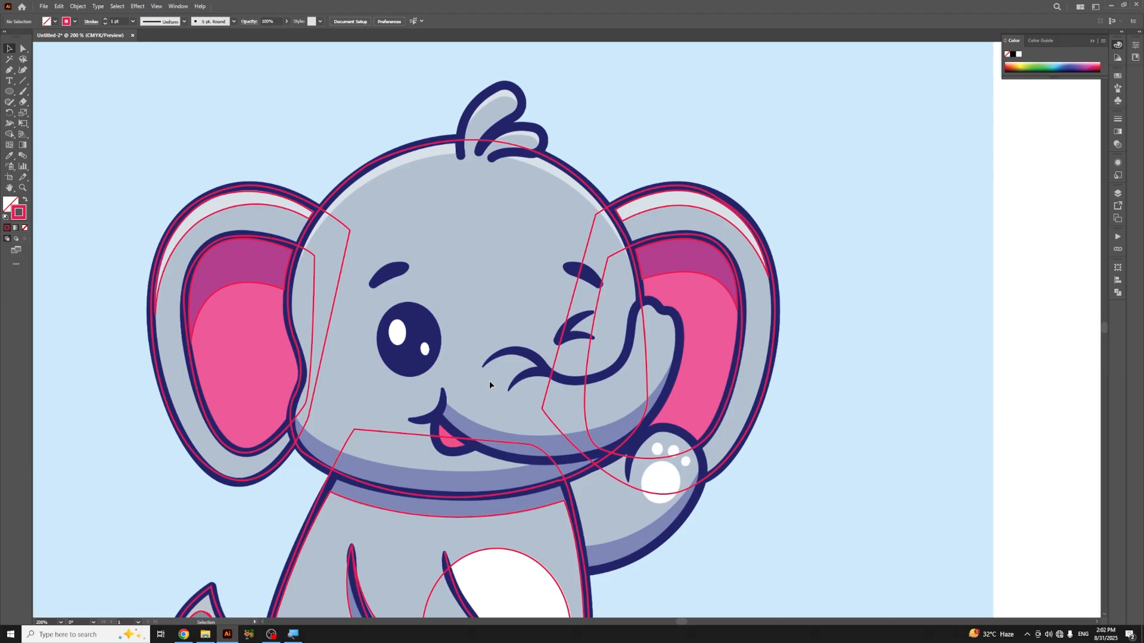
Step: Trace the open pink mouth below the trunk as a closed Pen shape and deselect it
{"action": "key", "text": "p"}
{"action": "left_click", "coordinate": [478, 446]}
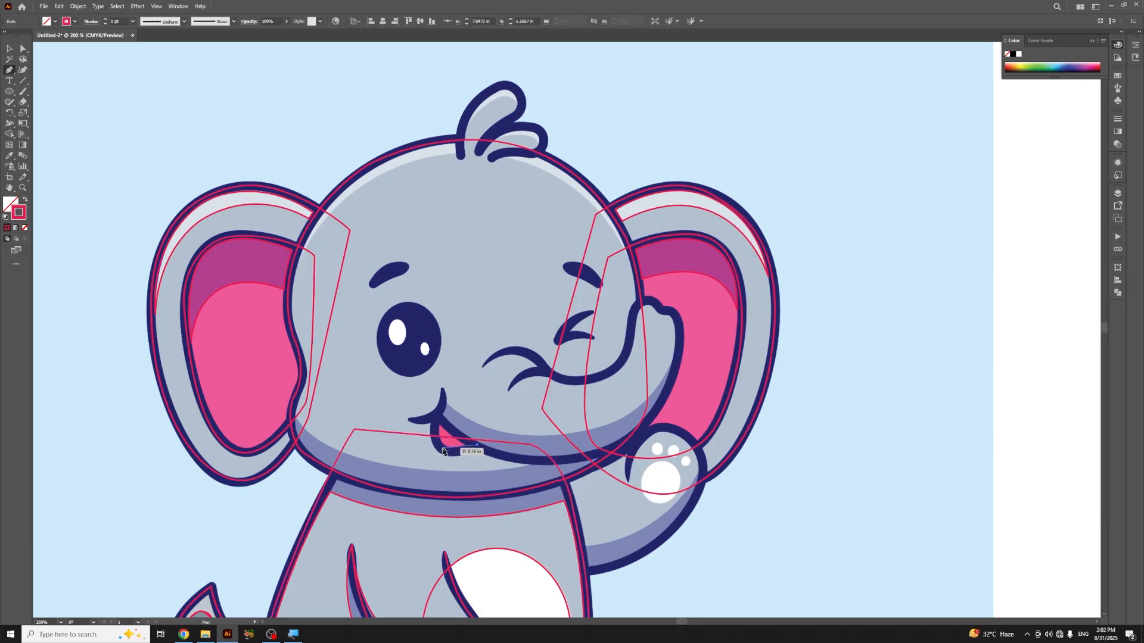
{"action": "left_click_drag", "start_coordinate": [422, 440], "coordinate": [444, 416]}
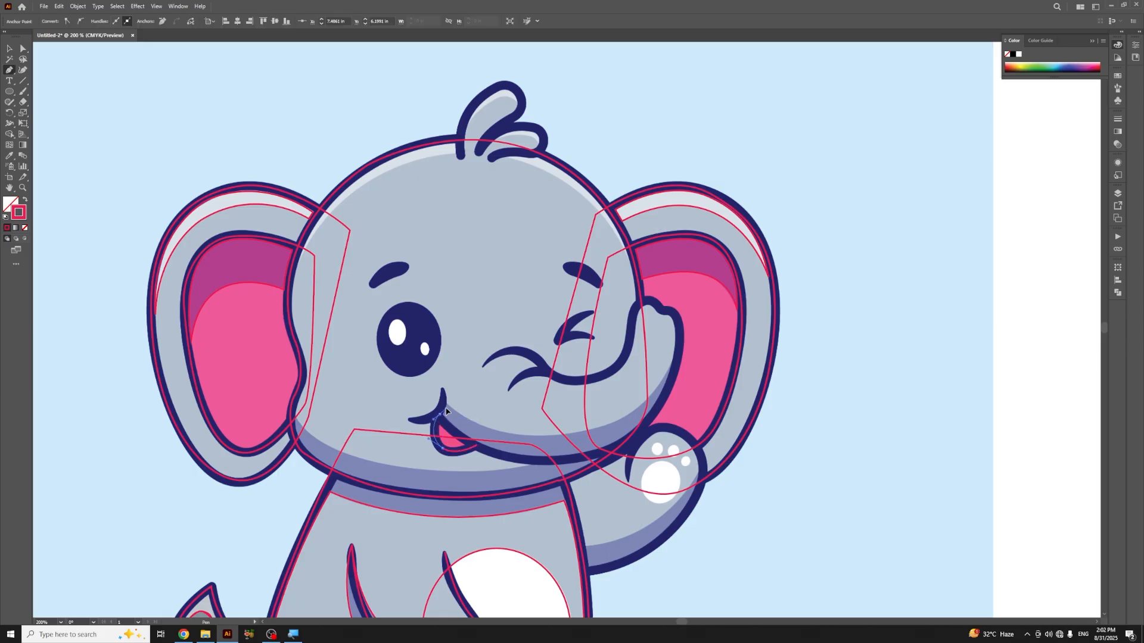
{"action": "left_click", "coordinate": [483, 448]}
{"action": "key", "text": "v"}
{"action": "left_click", "coordinate": [466, 389]}
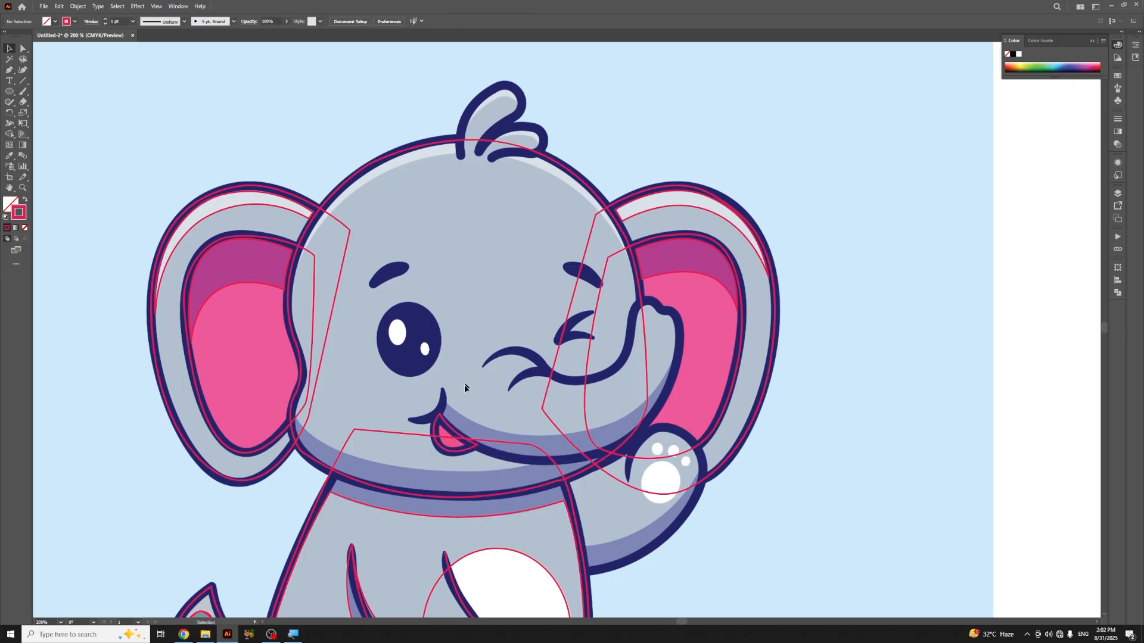
Step: Trace the trunk's upper line with the Pen tool from its curled base beside the nose out around the raised tip, adjusting the curve
{"action": "key", "text": "p"}
{"action": "left_click", "coordinate": [483, 367]}
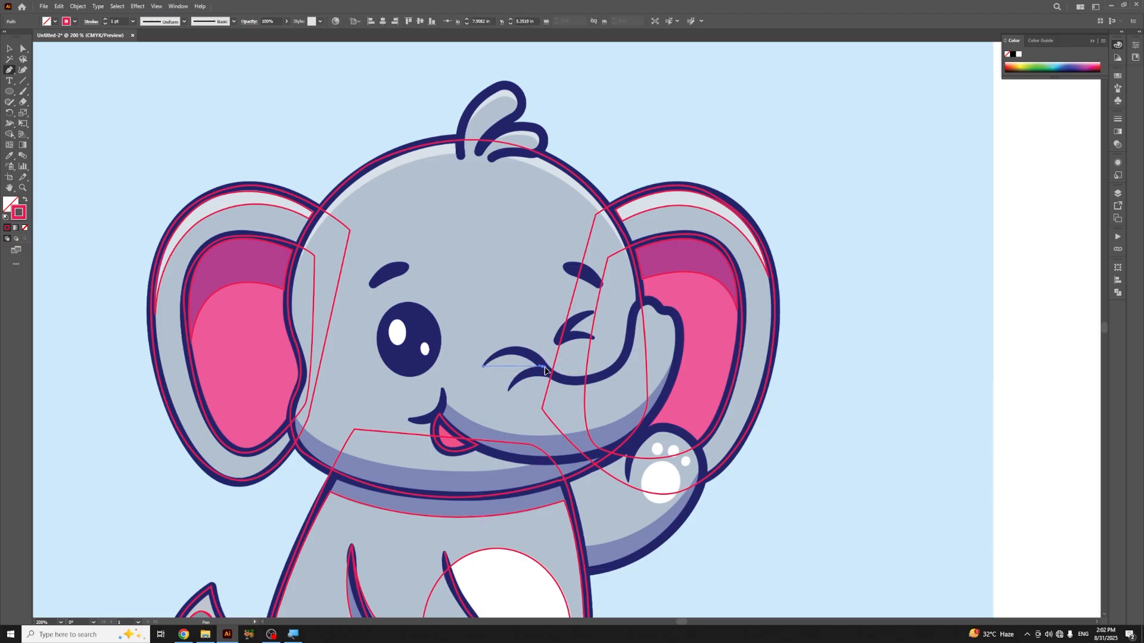
{"action": "left_click_drag", "start_coordinate": [542, 367], "coordinate": [511, 334]}
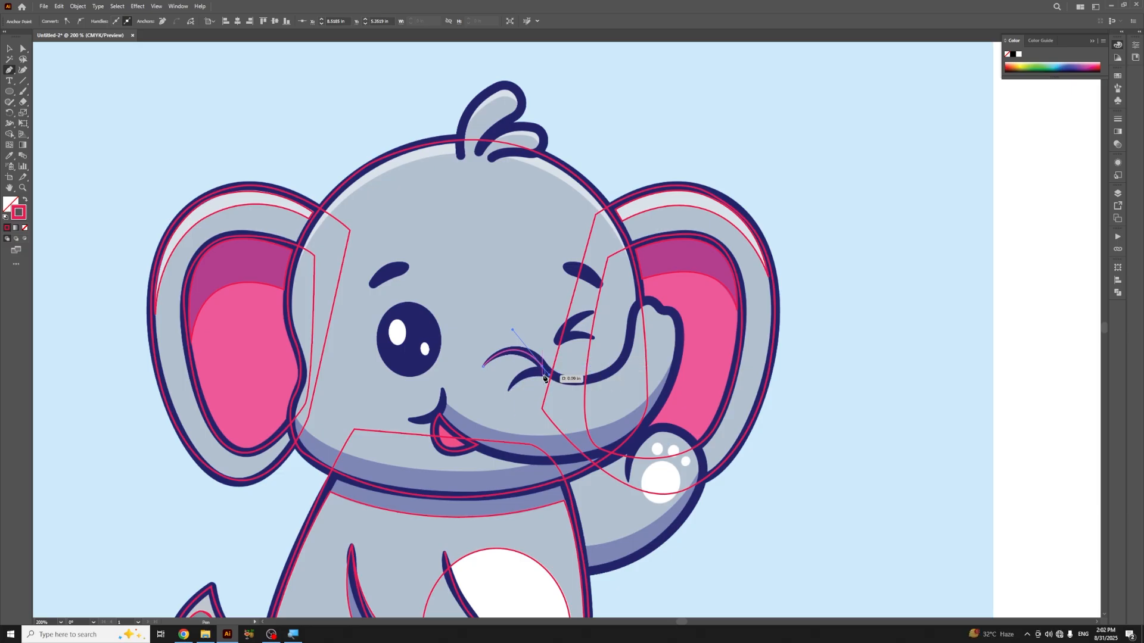
{"action": "left_click_drag", "start_coordinate": [597, 378], "coordinate": [625, 364]}
{"action": "key", "text": "ctrl"}
{"action": "left_click_drag", "start_coordinate": [557, 391], "coordinate": [570, 390]}
{"action": "left_click_drag", "start_coordinate": [653, 304], "coordinate": [678, 361]}
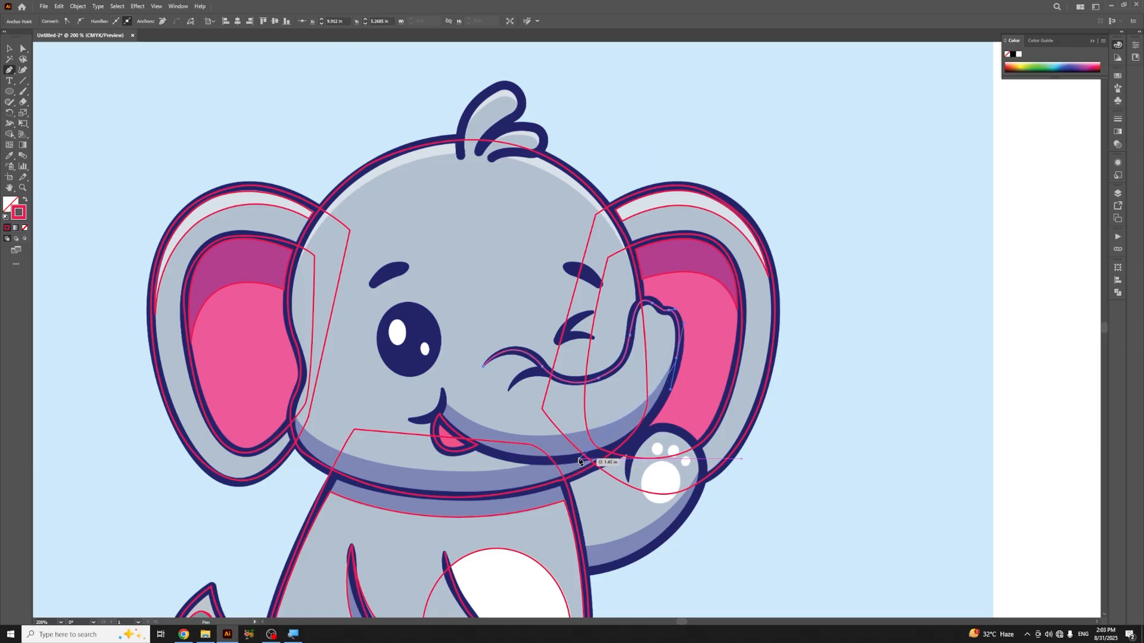
Step: Continue the trunk outline along its underside to the corner of the mouth, adjust the lower curve's direction handle, and deselect it
{"action": "left_click_drag", "start_coordinate": [578, 458], "coordinate": [503, 474]}
{"action": "left_click", "coordinate": [662, 434]}
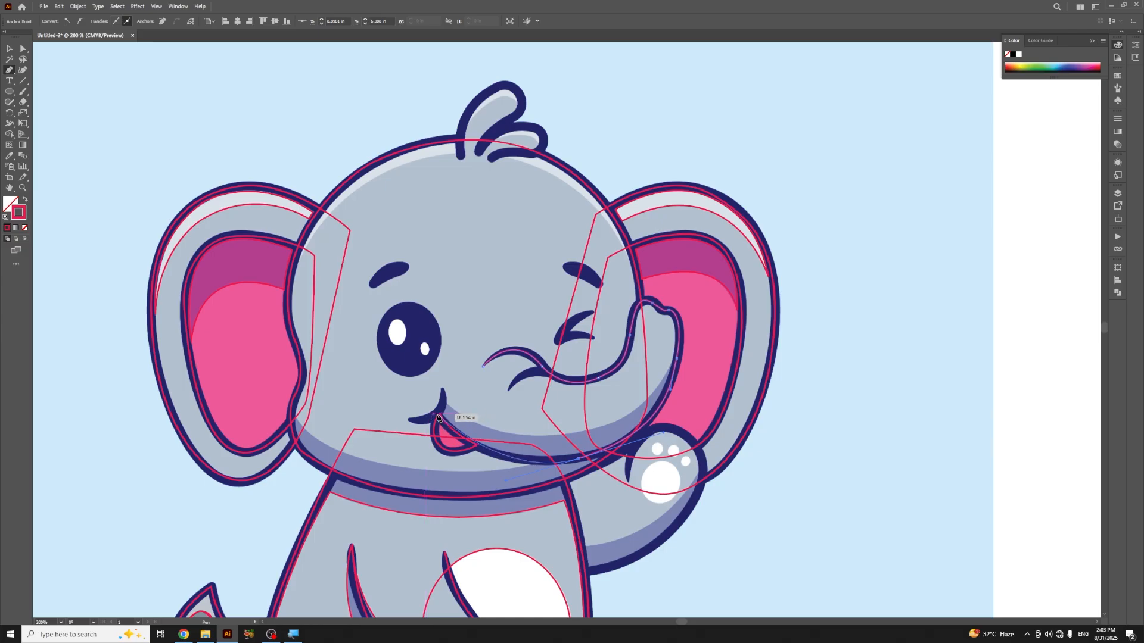
{"action": "key", "text": "ctrl"}
{"action": "left_click_drag", "start_coordinate": [506, 479], "coordinate": [535, 470]}
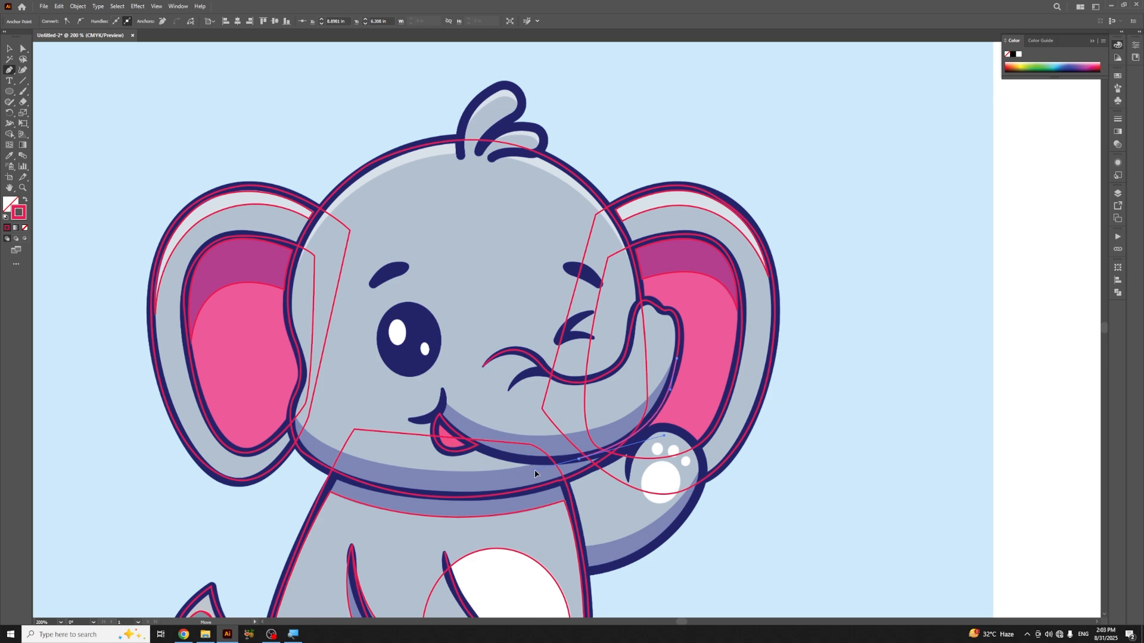
{"action": "left_click", "coordinate": [433, 414]}
{"action": "left_click_drag", "start_coordinate": [433, 414], "coordinate": [405, 371]}
{"action": "key", "text": "v"}
{"action": "left_click", "coordinate": [868, 401]}
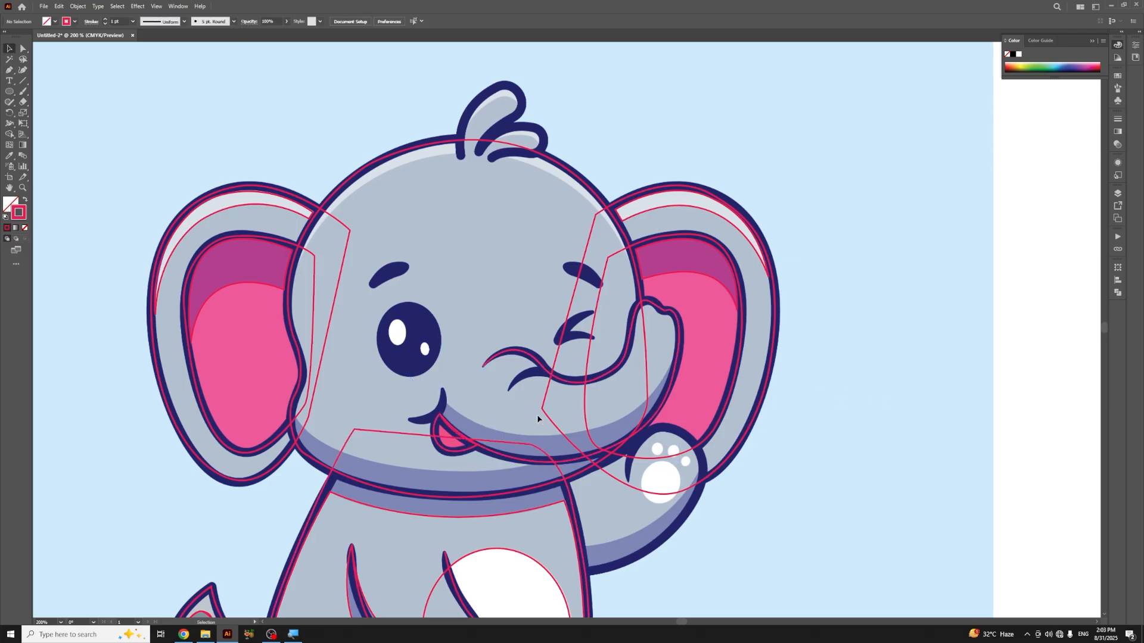
Step: Trace the curved smile line at the left corner of the mouth as an open Pen path and deselect it
{"action": "key", "text": "p"}
{"action": "left_click", "coordinate": [408, 420]}
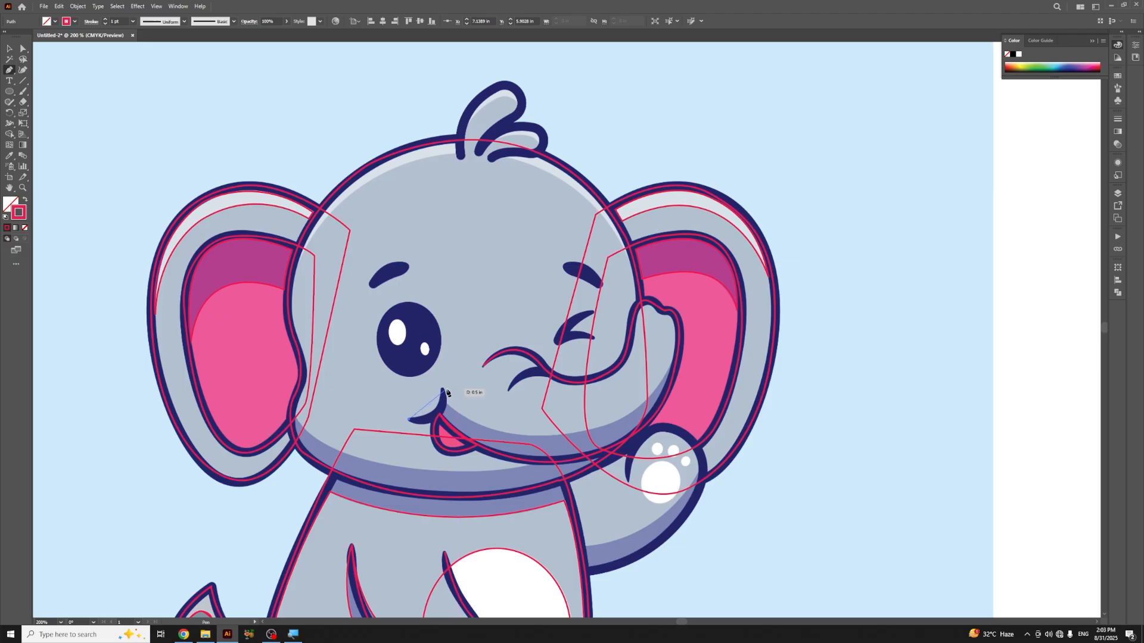
{"action": "left_click_drag", "start_coordinate": [442, 389], "coordinate": [438, 346]}
{"action": "key", "text": "v"}
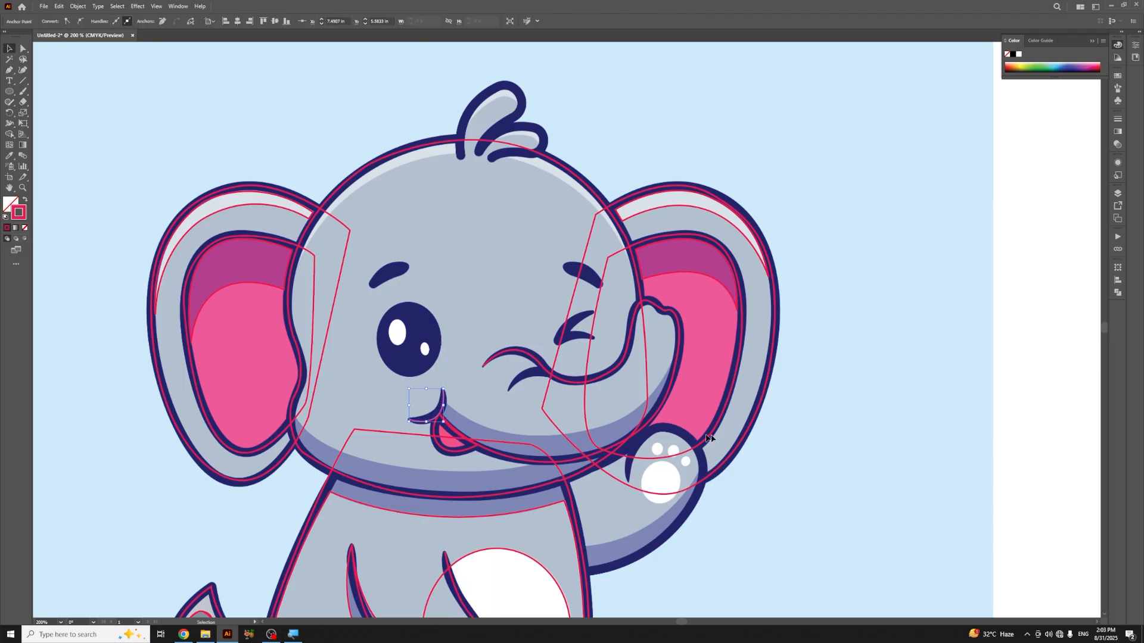
{"action": "left_click", "coordinate": [883, 374]}
Step: Trace the short crease below the trunk's base as an open Pen curve joining the trunk line, and deselect it
{"action": "key", "text": "p"}
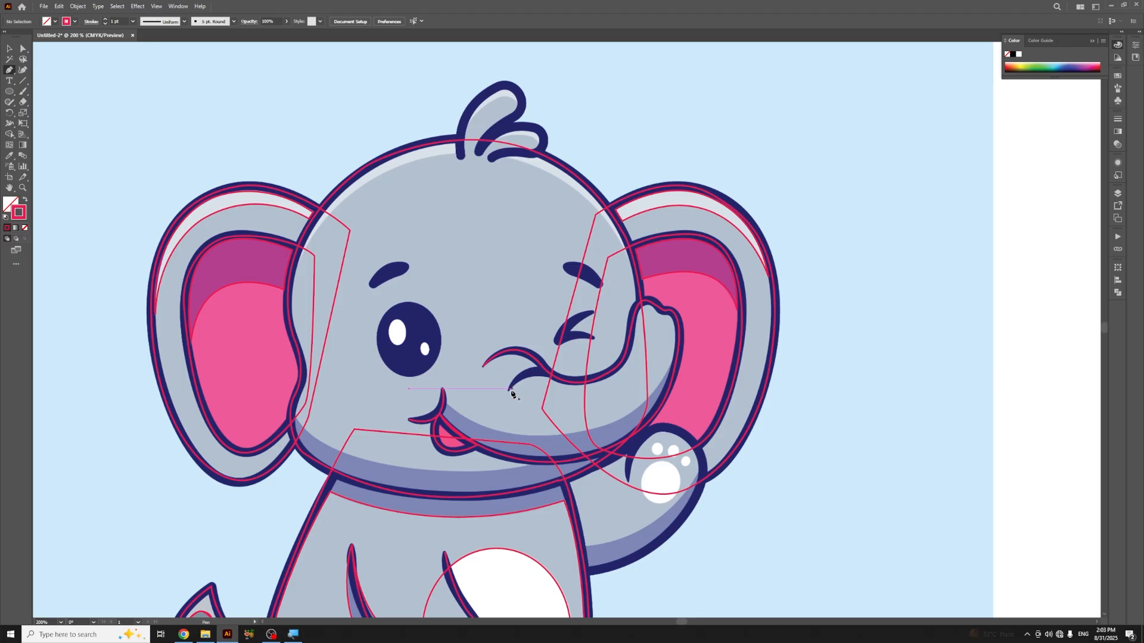
{"action": "left_click", "coordinate": [509, 391]}
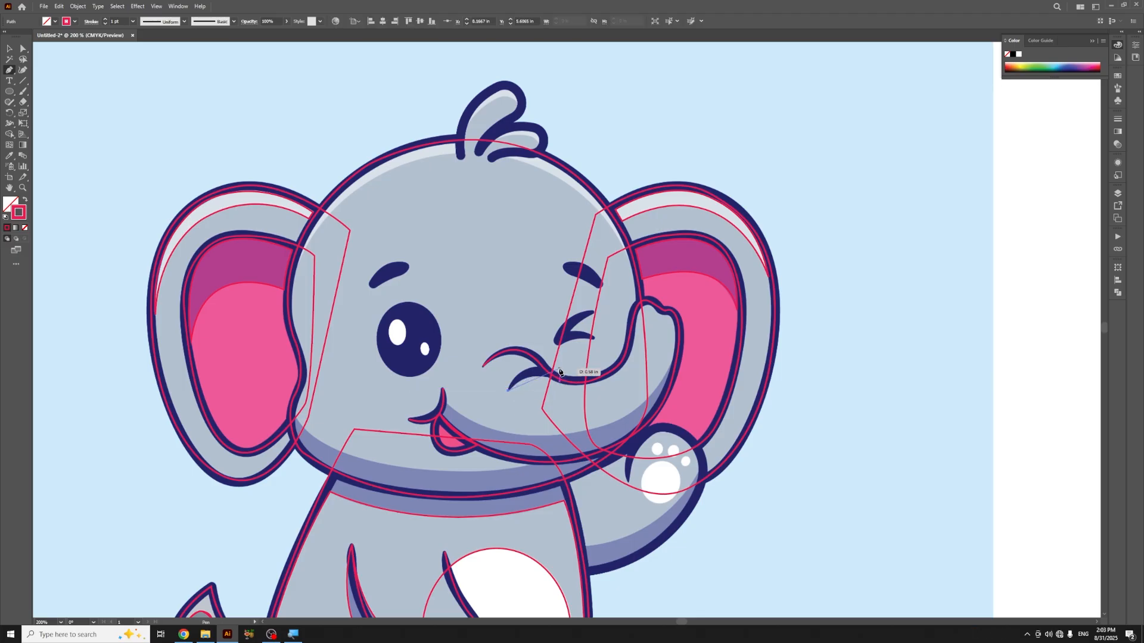
{"action": "left_click_drag", "start_coordinate": [547, 372], "coordinate": [575, 383]}
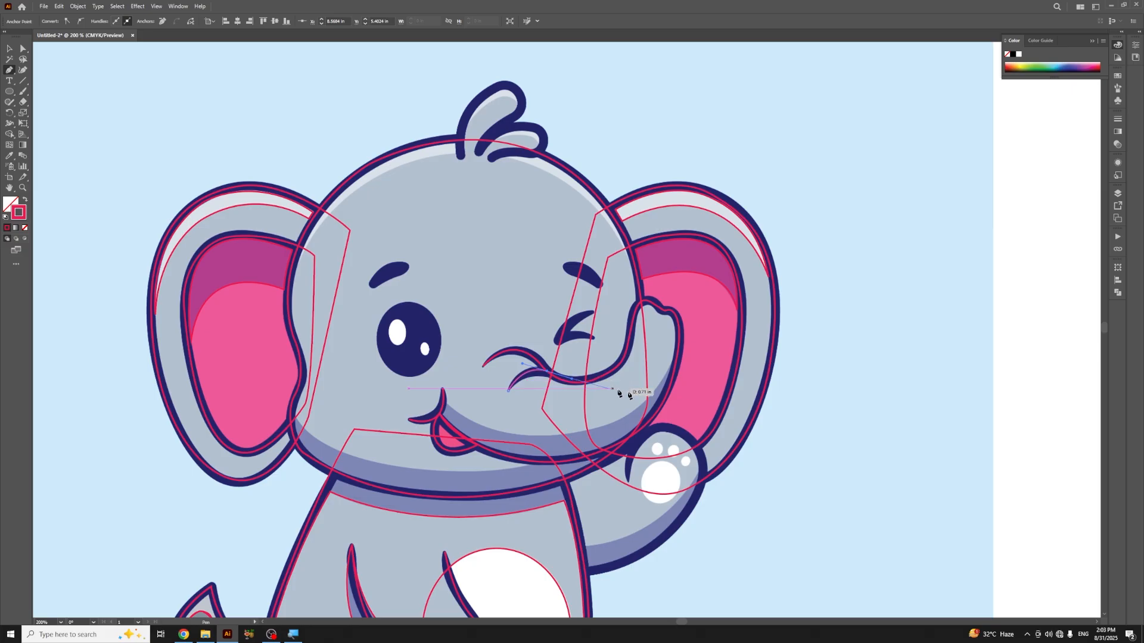
{"action": "key", "text": "v"}
{"action": "left_click", "coordinate": [812, 383]}
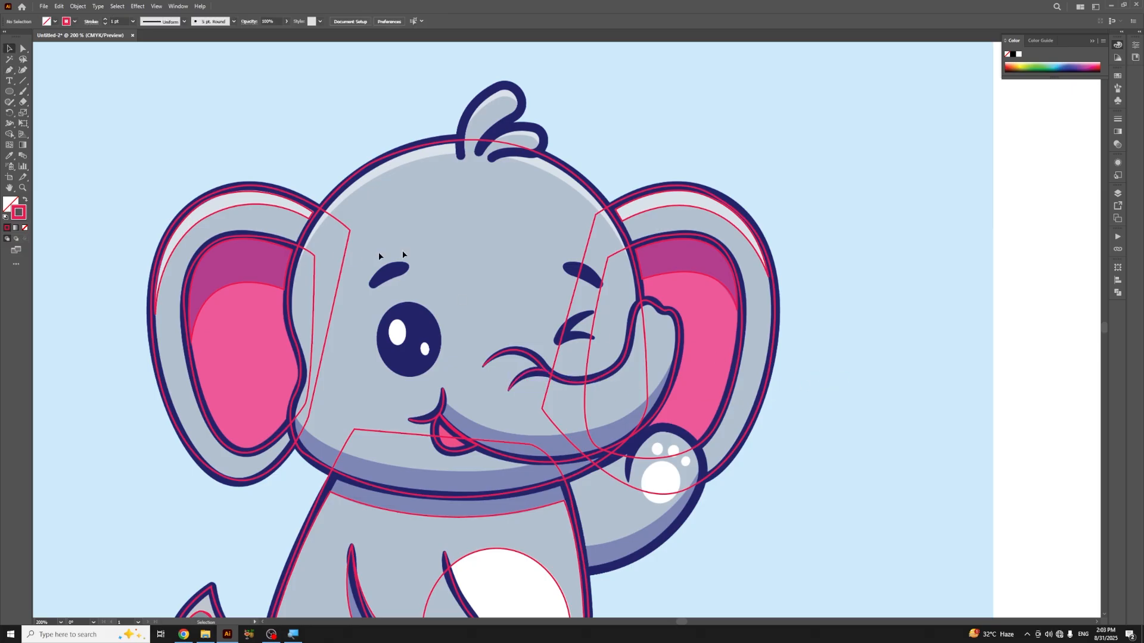
Step: Draw an ellipse about 0.67 by 0.75 in over the open eye, fit its edges to the dark shape, and deselect it
{"action": "left_click", "coordinate": [10, 91]}
{"action": "left_click_drag", "start_coordinate": [389, 311], "coordinate": [443, 374]}
{"action": "left_click_drag", "start_coordinate": [389, 342], "coordinate": [406, 302]}
{"action": "left_click_drag", "start_coordinate": [410, 375], "coordinate": [411, 376]}
{"action": "left_click_drag", "start_coordinate": [444, 339], "coordinate": [442, 339]}
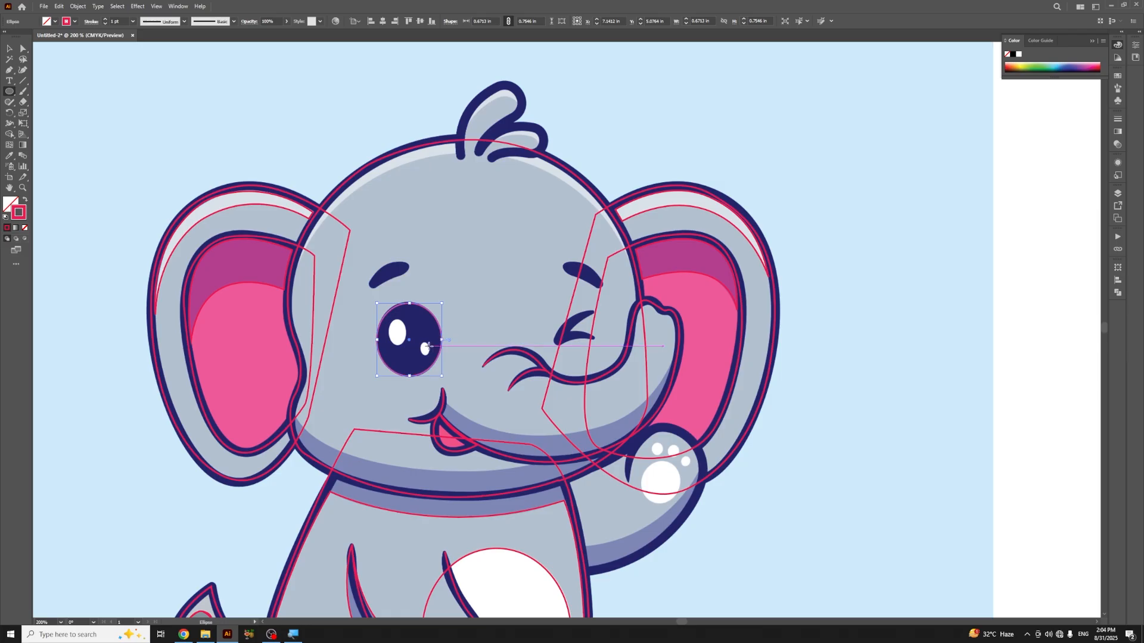
{"action": "key", "text": "v"}
{"action": "left_click", "coordinate": [796, 233]}
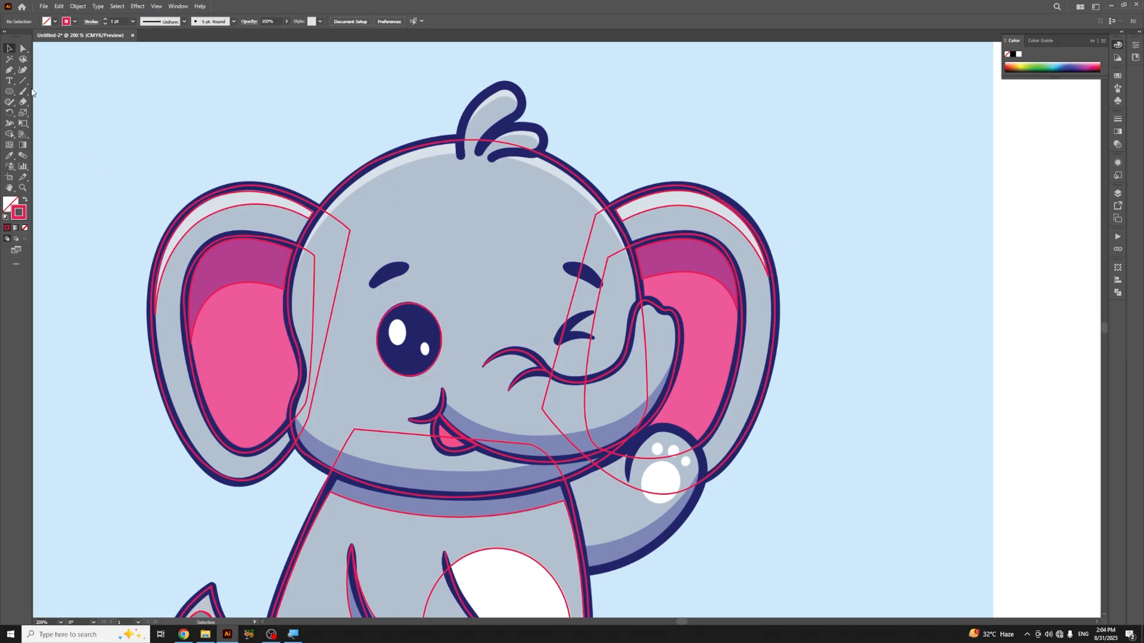
Step: Draw an ellipse about 0.16 by 0.27 in over the eye's large highlight and copy it, scaled down, onto the small highlight
{"action": "left_click", "coordinate": [9, 91]}
{"action": "mouse_move", "coordinate": [393, 323]}
{"action": "left_mouse_down"}
{"action": "mouse_move", "coordinate": [402, 346]}
{"action": "mouse_move", "coordinate": [389, 334]}
{"action": "mouse_move", "coordinate": [407, 333]}
{"action": "left_mouse_up"}
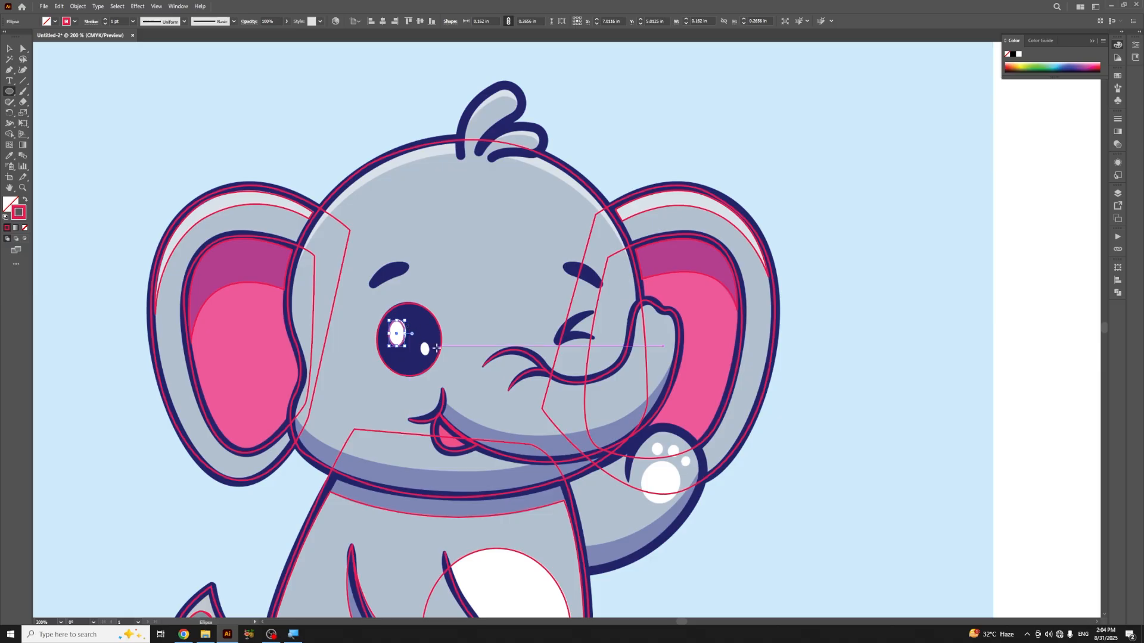
{"action": "key", "text": "v"}
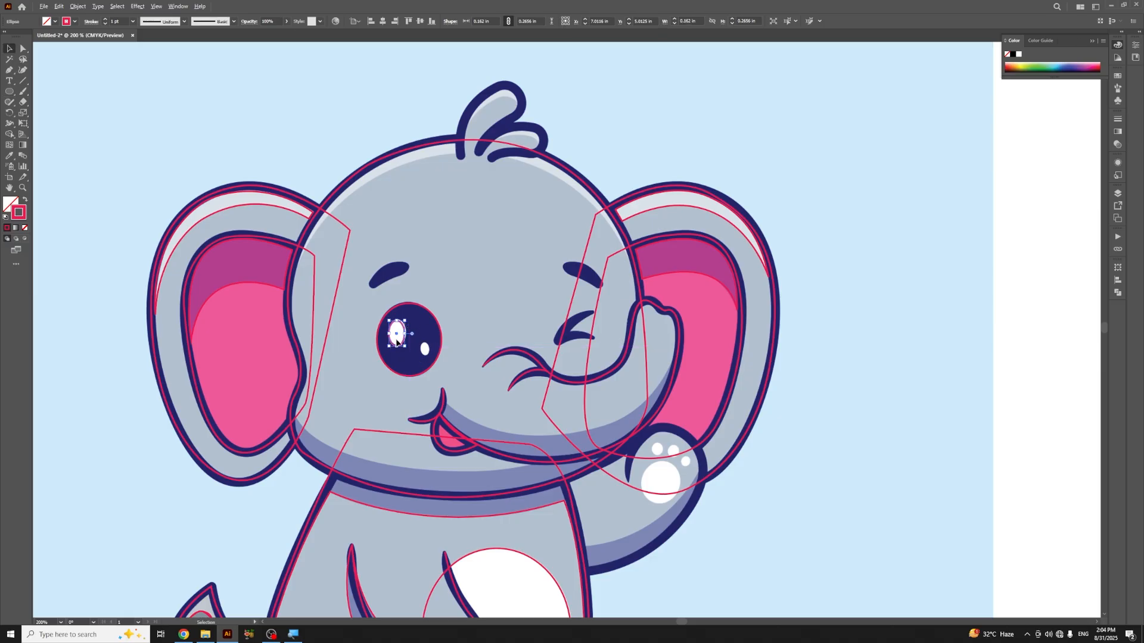
{"action": "left_click_drag", "start_coordinate": [402, 345], "coordinate": [424, 350]}
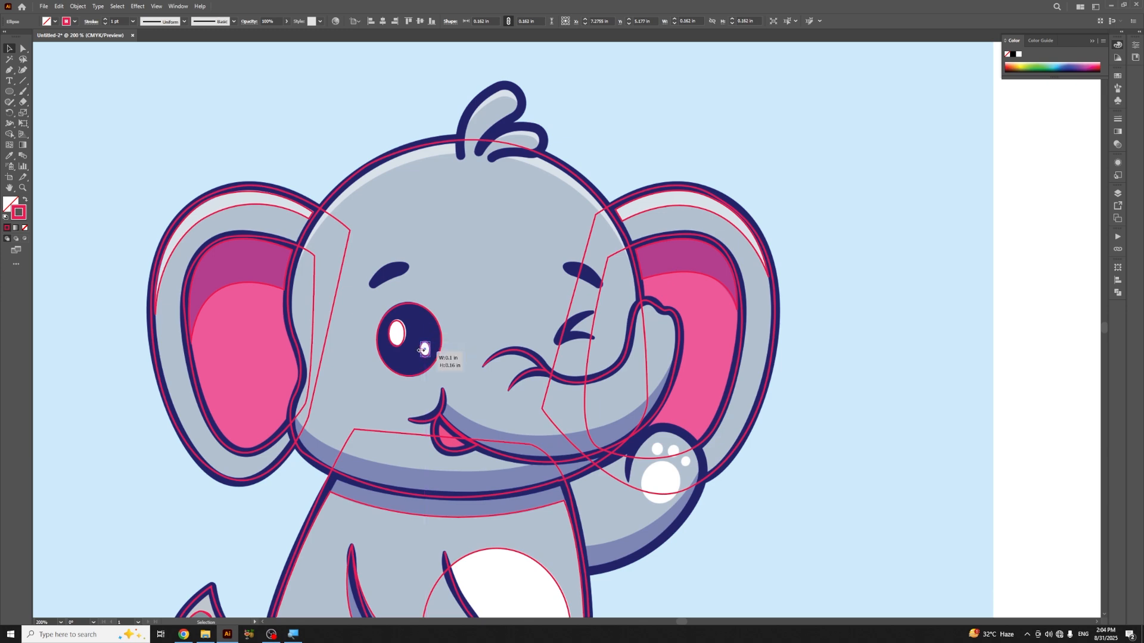
{"action": "left_click", "coordinate": [820, 214]}
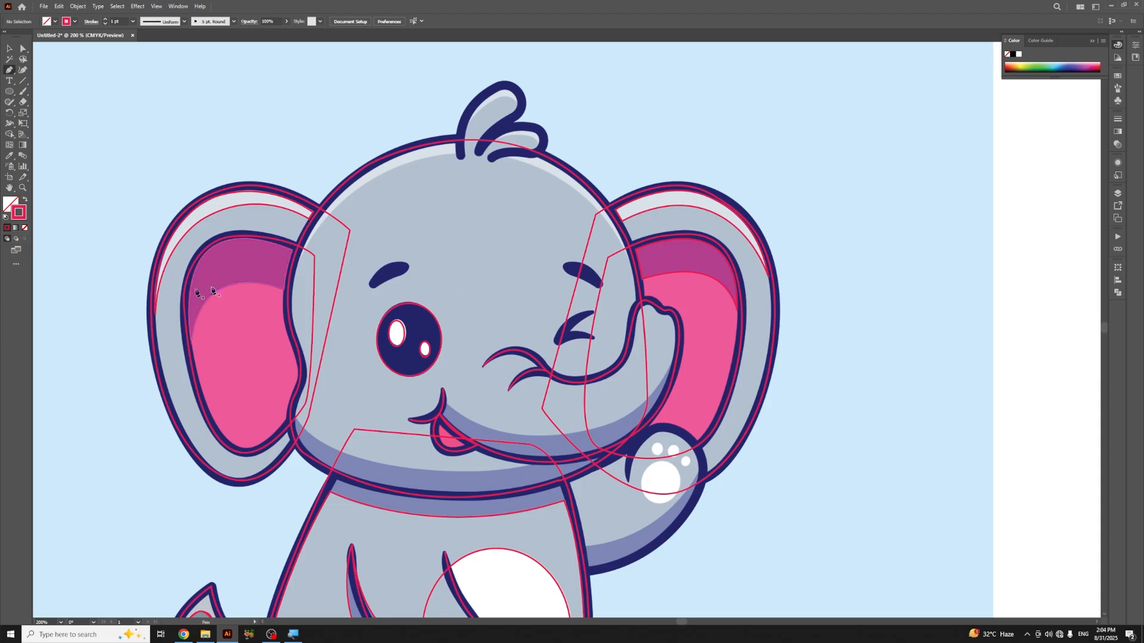
Step: Trace the eyebrow above the open eye as a single curved Pen path and deselect it
{"action": "key", "text": "p"}
{"action": "left_click", "coordinate": [370, 286]}
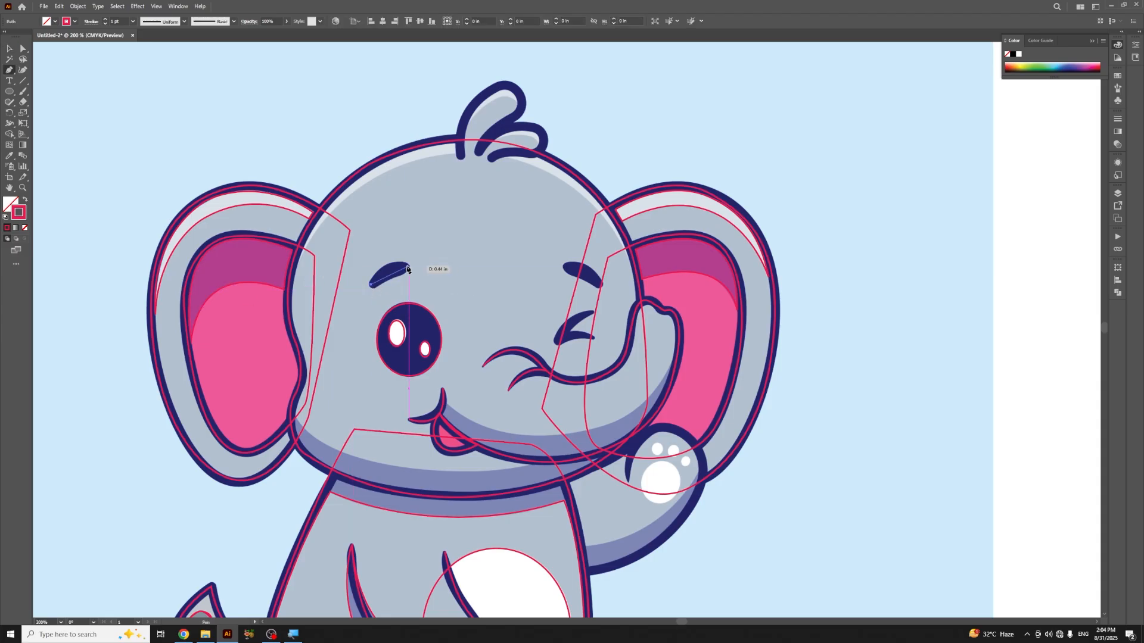
{"action": "left_click", "coordinate": [407, 267]}
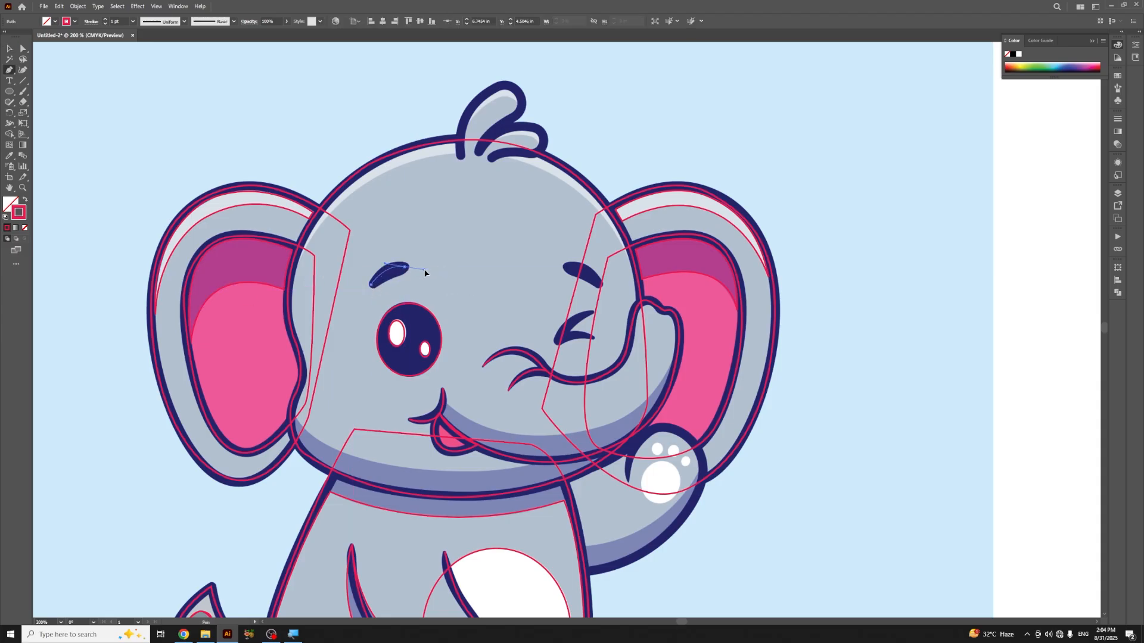
{"action": "key", "text": "v"}
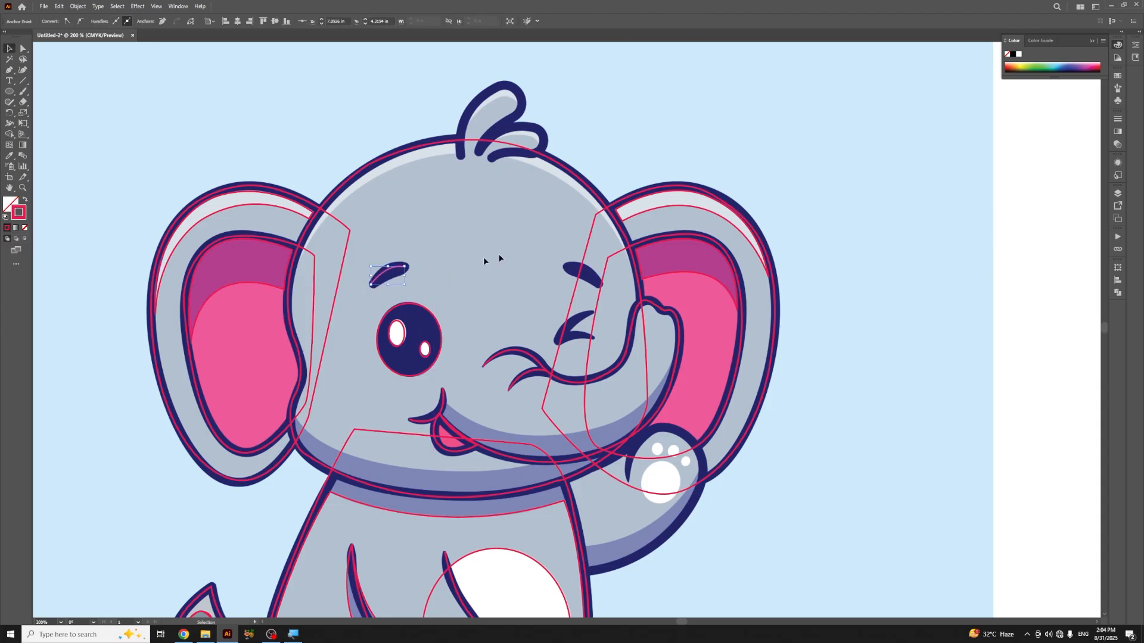
{"action": "left_click", "coordinate": [858, 144]}
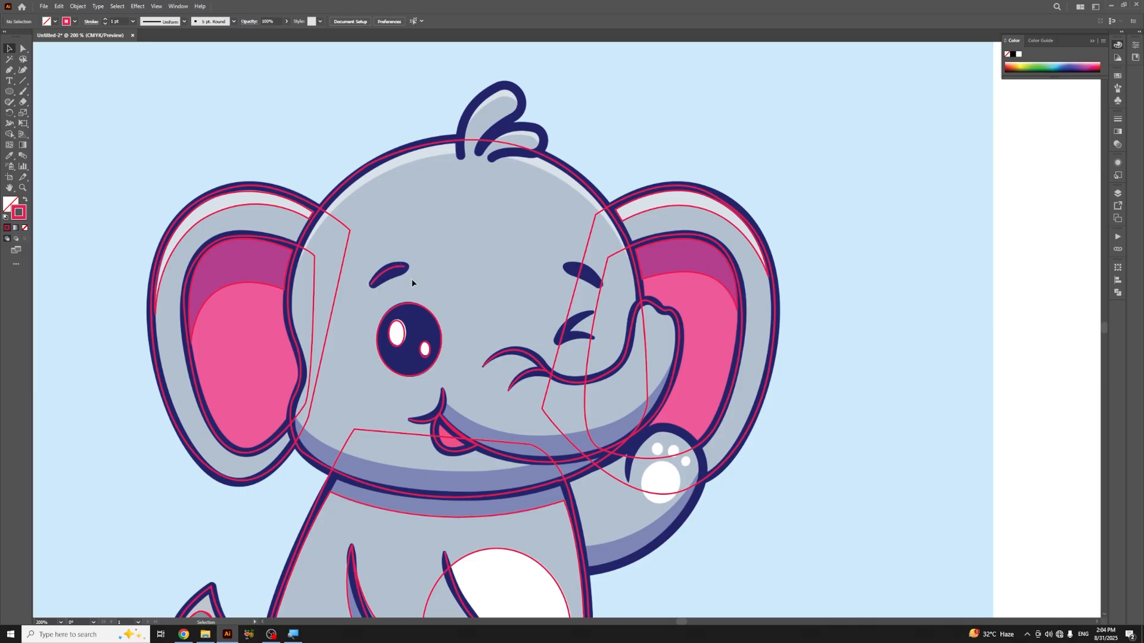
Step: Trace the eyebrow above the winking eye as a single curved Pen path and deselect it
{"action": "key", "text": "ctrl+equal"}
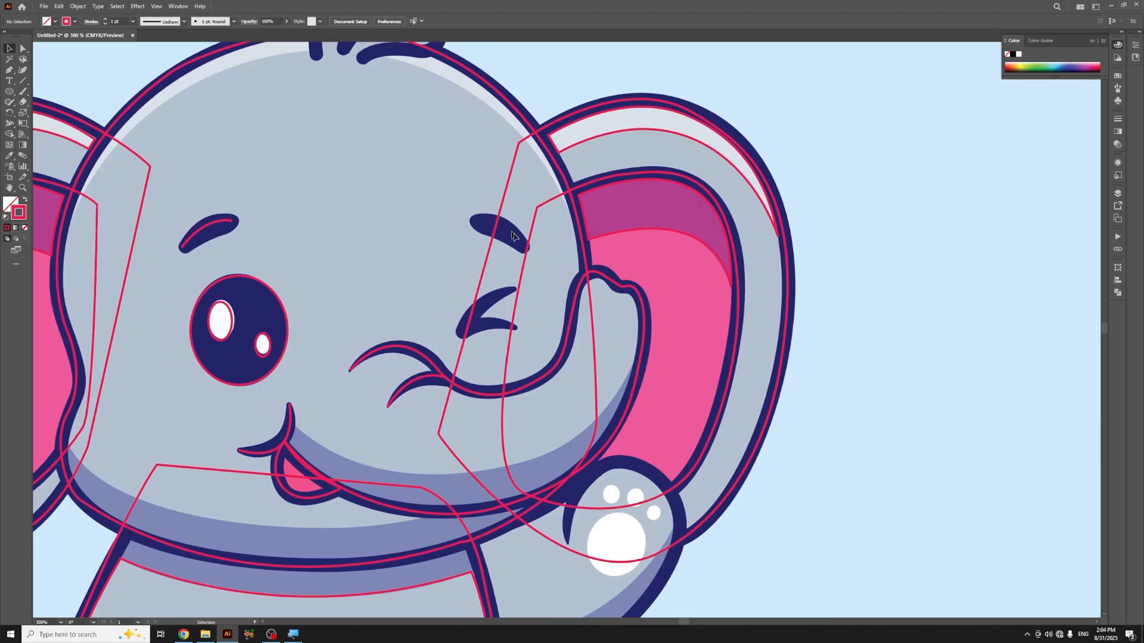
{"action": "key", "text": "p"}
{"action": "left_click", "coordinate": [473, 220]}
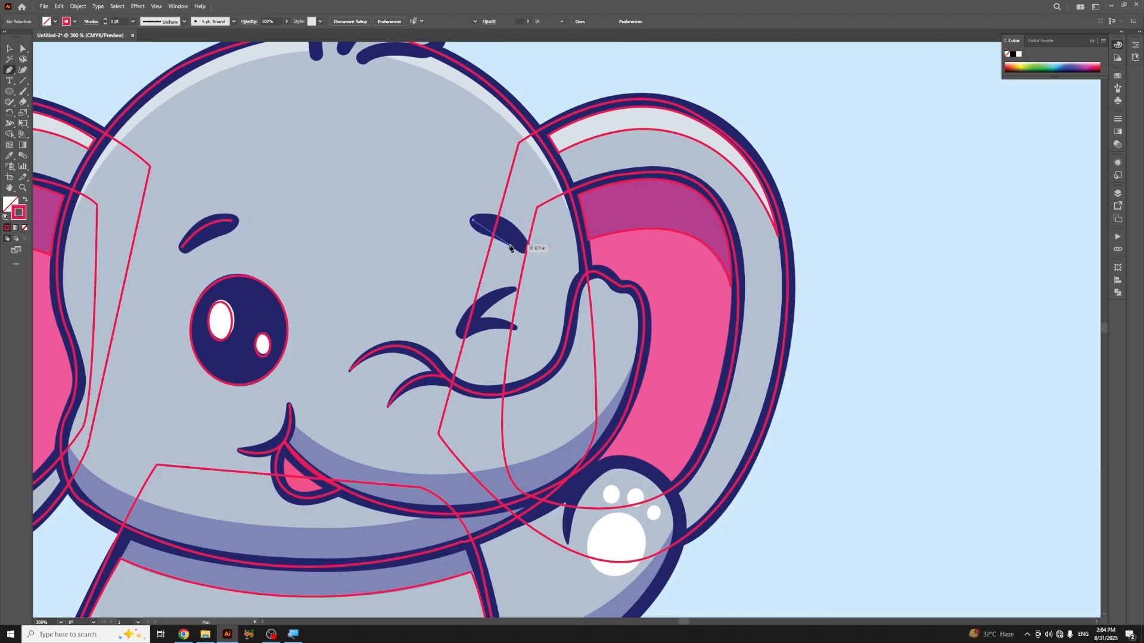
{"action": "left_click_drag", "start_coordinate": [527, 247], "coordinate": [548, 280]}
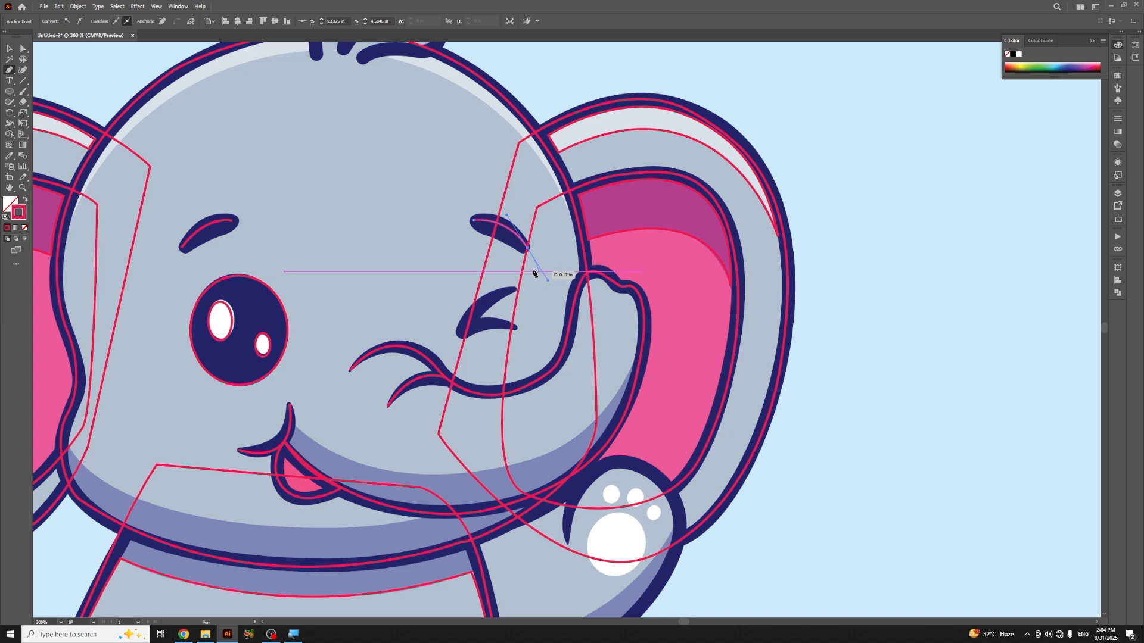
{"action": "key", "text": "v"}
{"action": "left_click", "coordinate": [853, 219]}
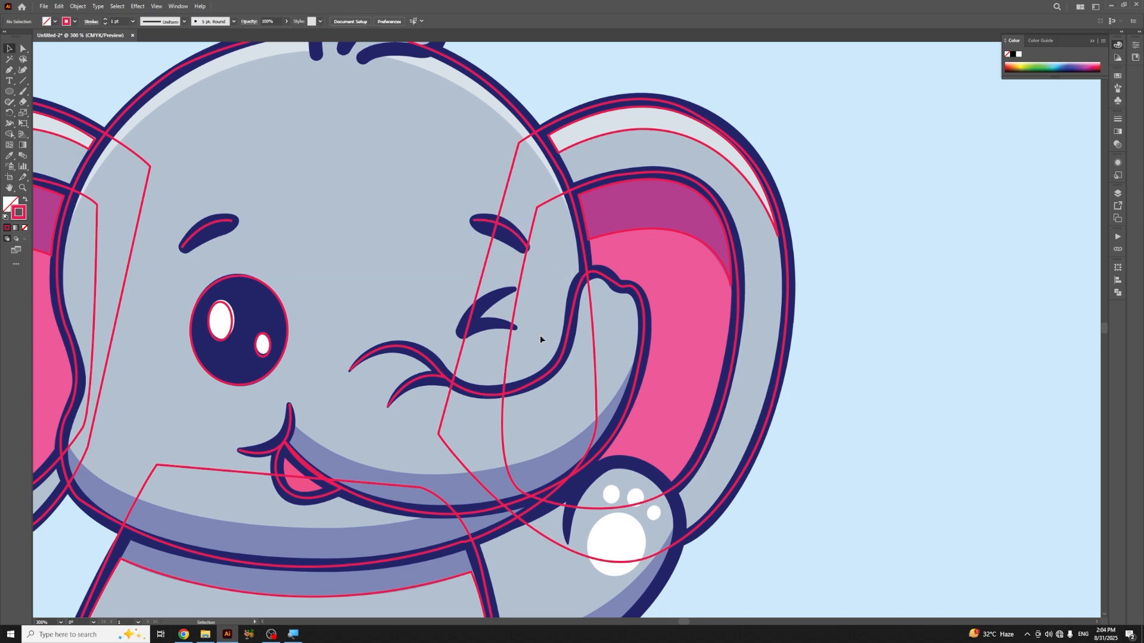
Step: Trace the winking eye as a closed Pen shape around both lashes, adjusting the lower lash curve, and deselect it
{"action": "key", "text": "p"}
{"action": "left_click", "coordinate": [481, 319]}
{"action": "mouse_move", "coordinate": [515, 326]}
{"action": "left_mouse_down"}
{"action": "mouse_move", "coordinate": [557, 327]}
{"action": "mouse_move", "coordinate": [517, 330]}
{"action": "left_mouse_up"}
{"action": "key", "text": "ctrl+plus"}
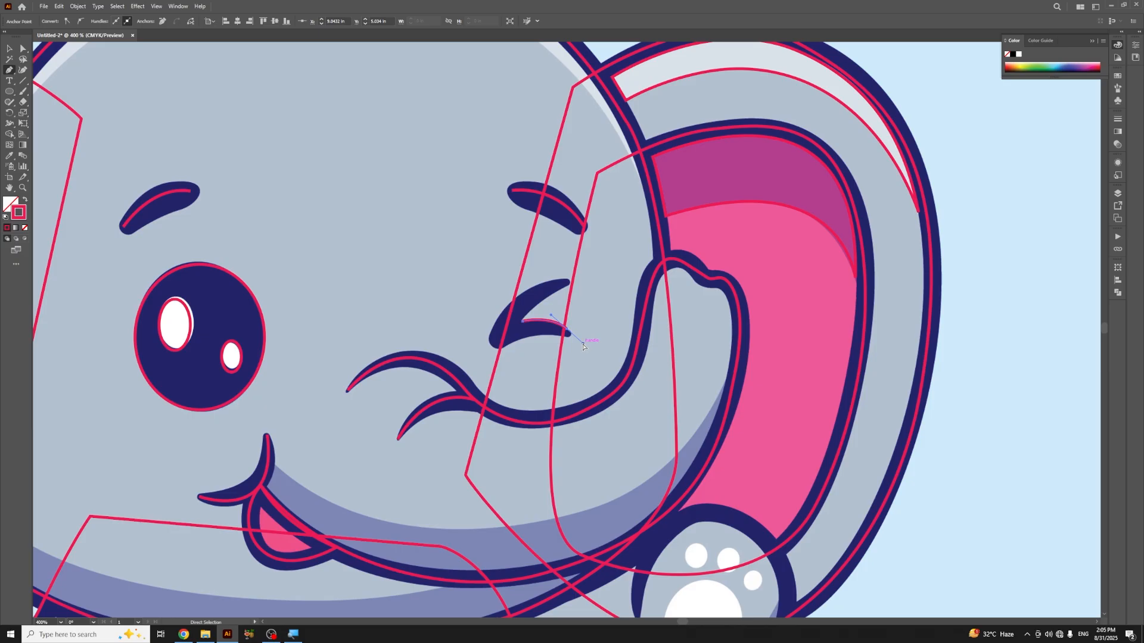
{"action": "left_click_drag", "start_coordinate": [582, 343], "coordinate": [574, 334]}
{"action": "left_click_drag", "start_coordinate": [517, 330], "coordinate": [531, 336]}
{"action": "left_click", "coordinate": [504, 345]}
{"action": "left_click_drag", "start_coordinate": [502, 348], "coordinate": [495, 316]}
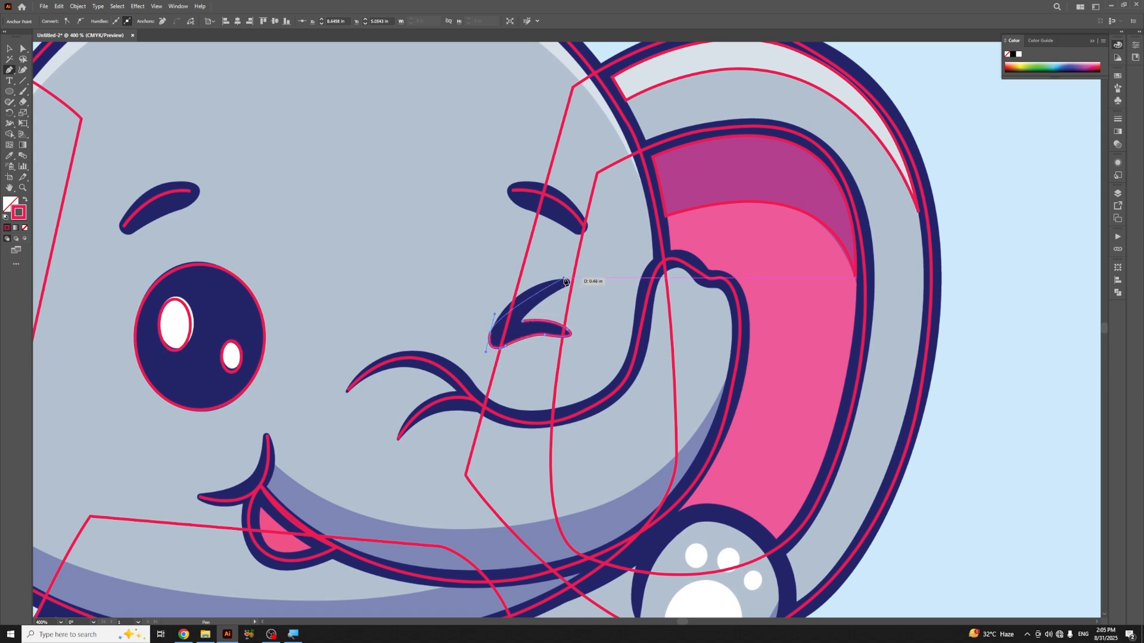
{"action": "mouse_move", "coordinate": [564, 278]}
{"action": "left_mouse_down"}
{"action": "mouse_move", "coordinate": [597, 277]}
{"action": "mouse_move", "coordinate": [526, 277]}
{"action": "mouse_move", "coordinate": [549, 293]}
{"action": "mouse_move", "coordinate": [525, 329]}
{"action": "left_mouse_up"}
{"action": "key", "text": "v"}
{"action": "left_click", "coordinate": [970, 431]}
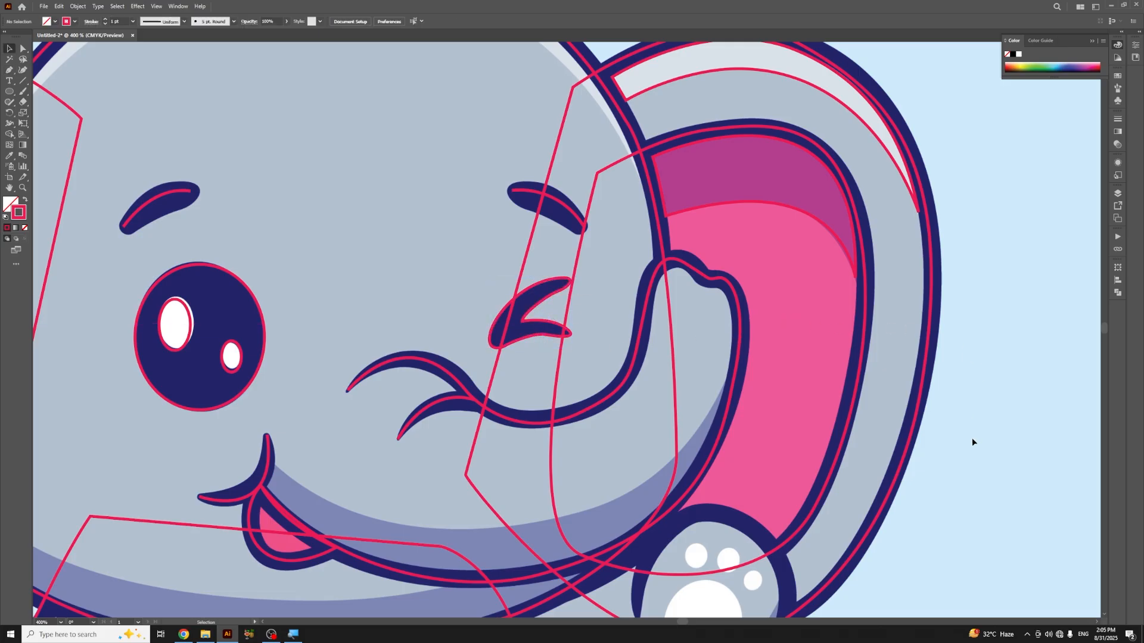
Step: Start a Pen path for the head's light-grey area at the cheek beside the open eye's ear and adjust its first curve along the ear edge
{"action": "key", "text": "ctrl+minus"}
{"action": "key", "text": "ctrl+minus"}
{"action": "key", "text": "ctrl+minus"}
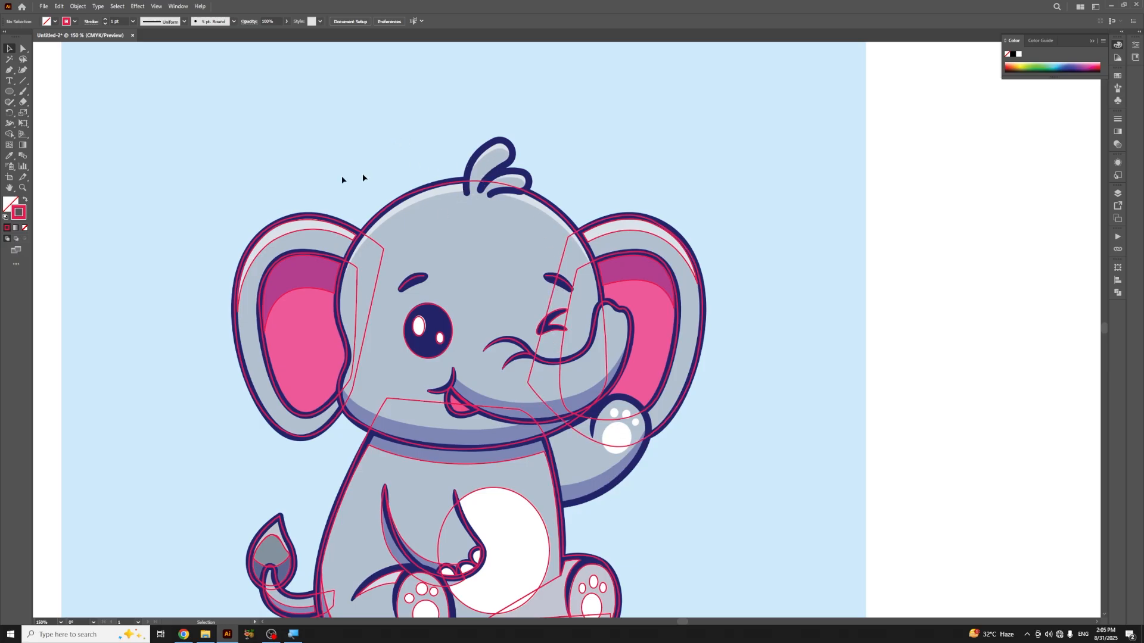
{"action": "left_click", "coordinate": [9, 69]}
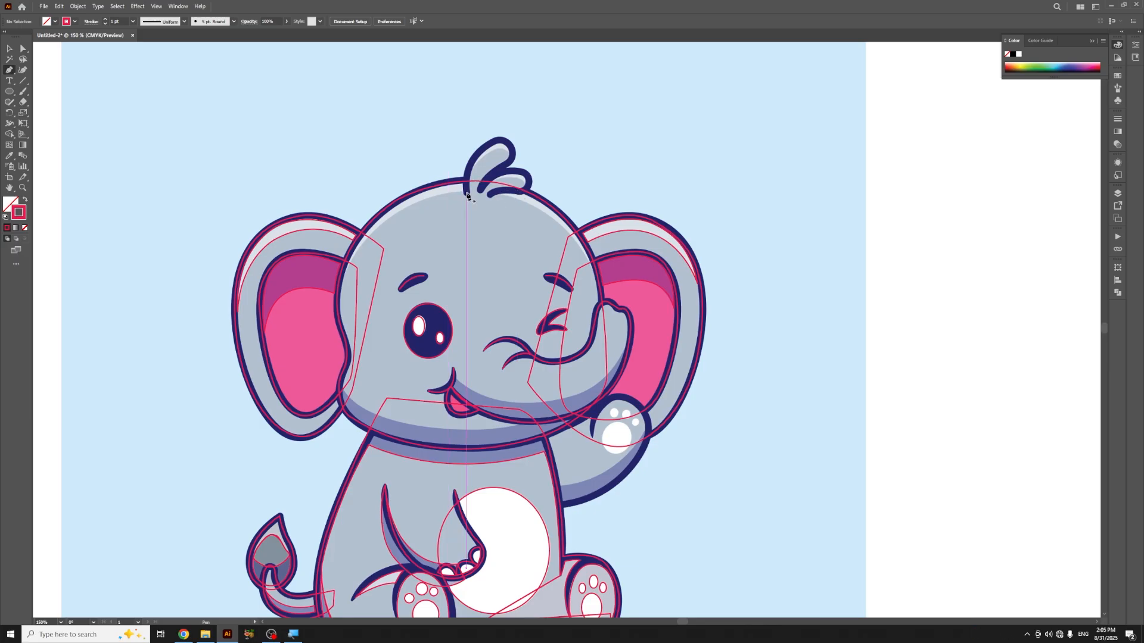
{"action": "key", "text": "ctrl+equal"}
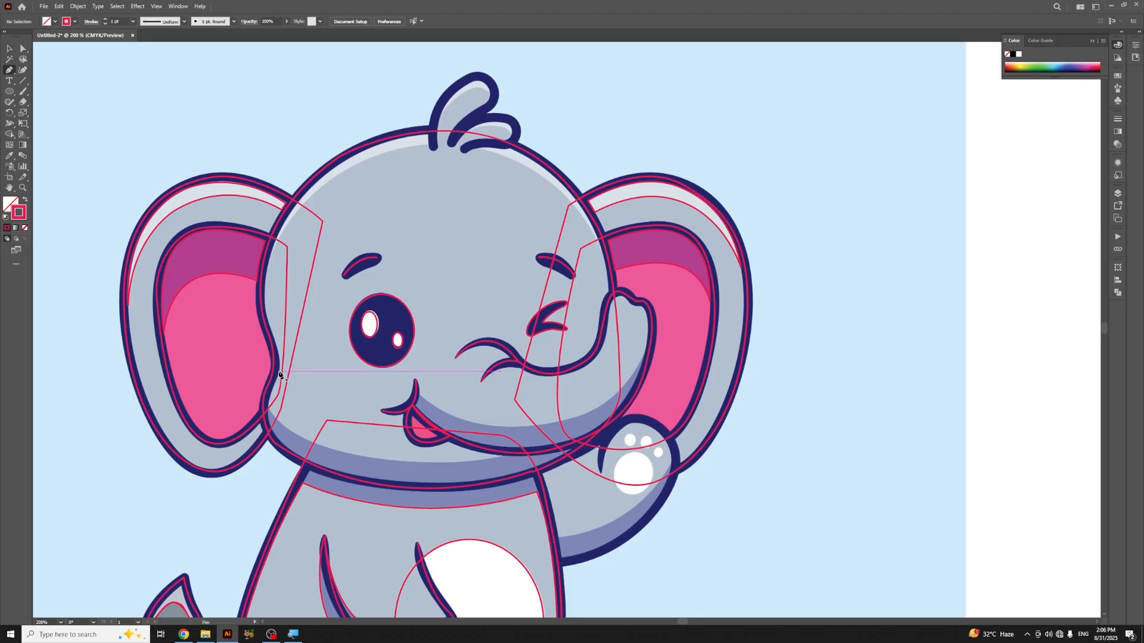
{"action": "left_click", "coordinate": [269, 410]}
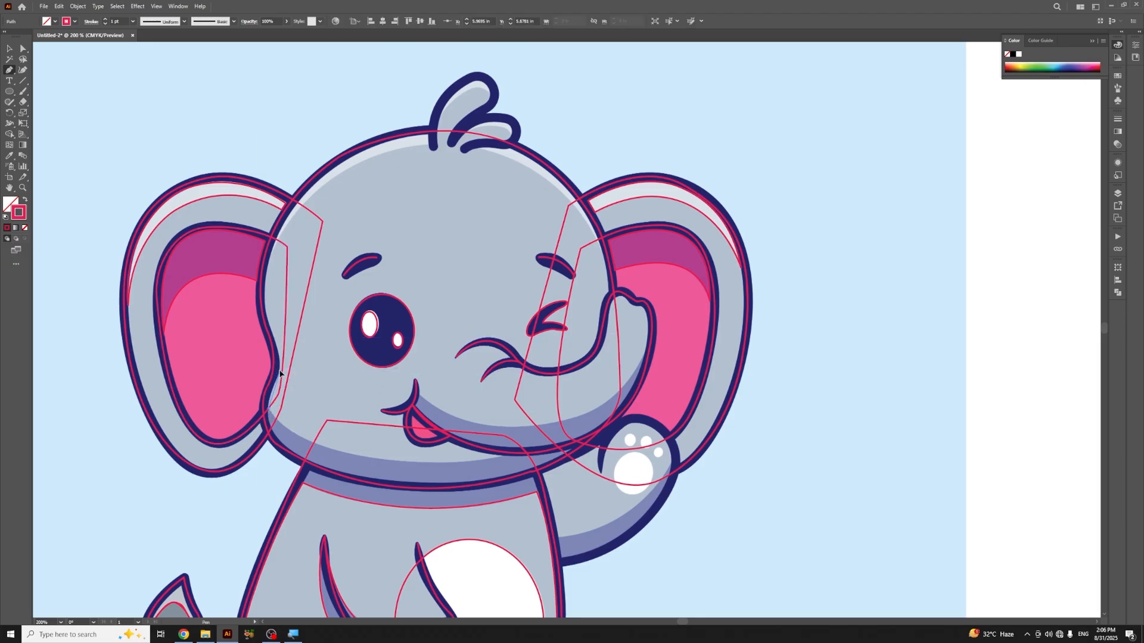
{"action": "left_click", "coordinate": [280, 372]}
{"action": "left_click_drag", "start_coordinate": [287, 363], "coordinate": [269, 391]}
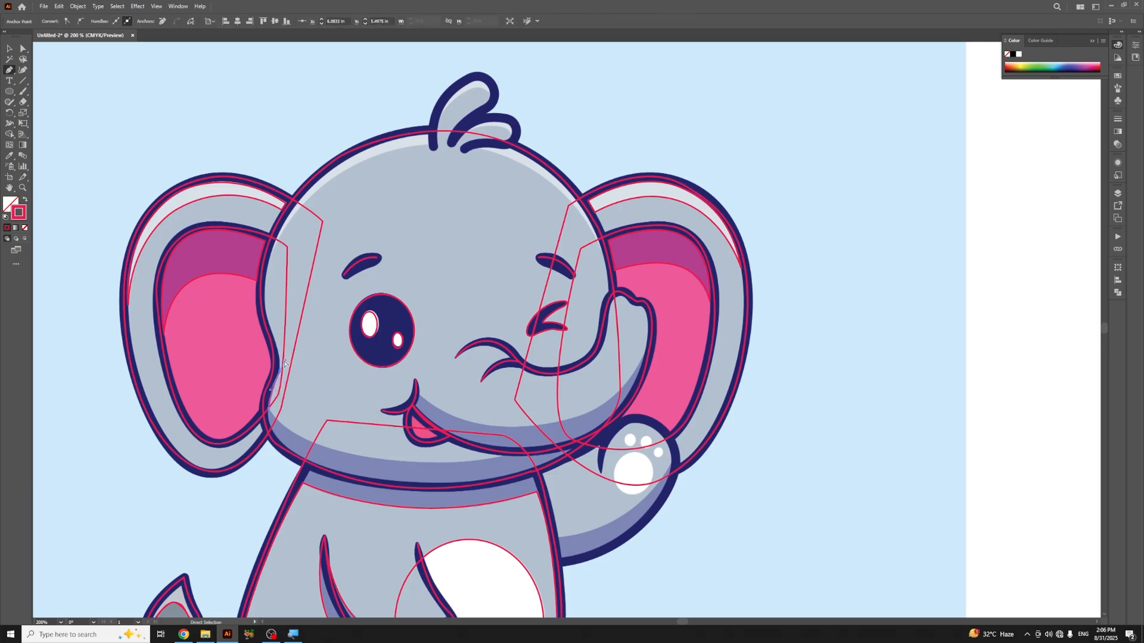
{"action": "left_click", "coordinate": [284, 362], "text": "ctrl"}
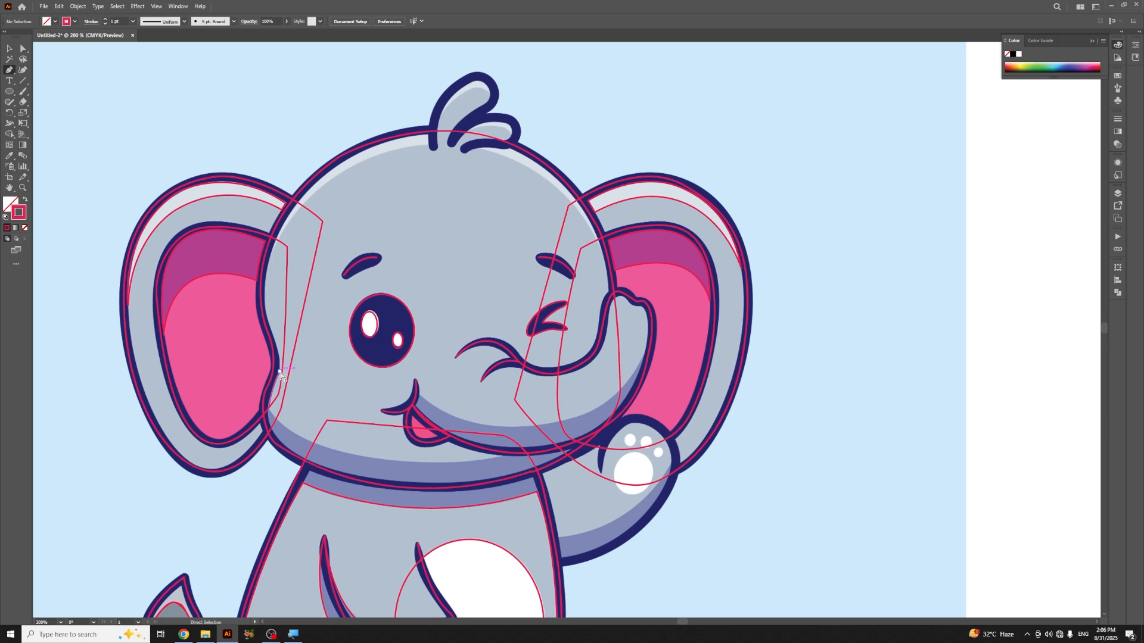
{"action": "left_click_drag", "start_coordinate": [281, 372], "coordinate": [283, 360], "text": "ctrl"}
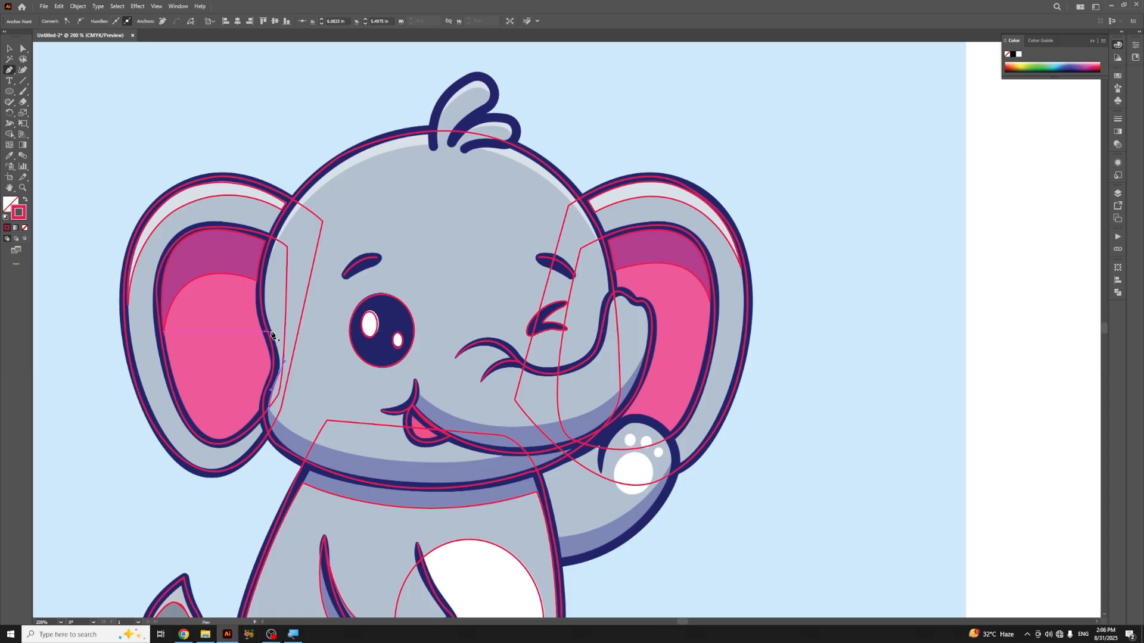
Step: Continue the head's light-grey path up along the inner ear edge to the temple on the open-eye side
{"action": "left_click_drag", "start_coordinate": [271, 332], "coordinate": [277, 336]}
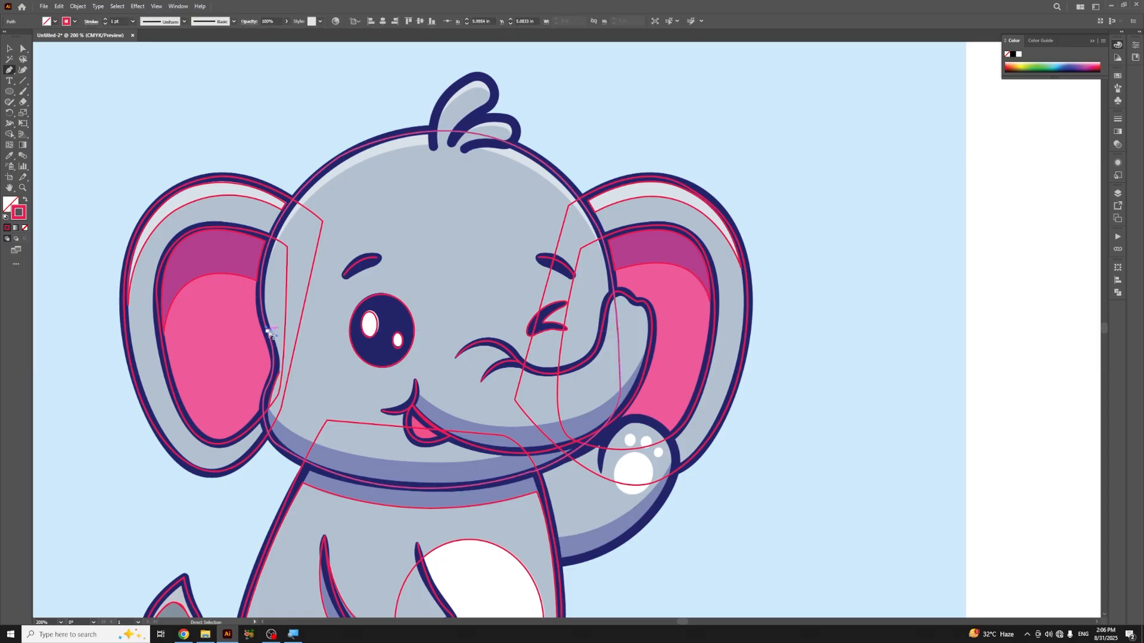
{"action": "left_click", "coordinate": [282, 372], "text": "ctrl"}
{"action": "left_click", "coordinate": [280, 371]}
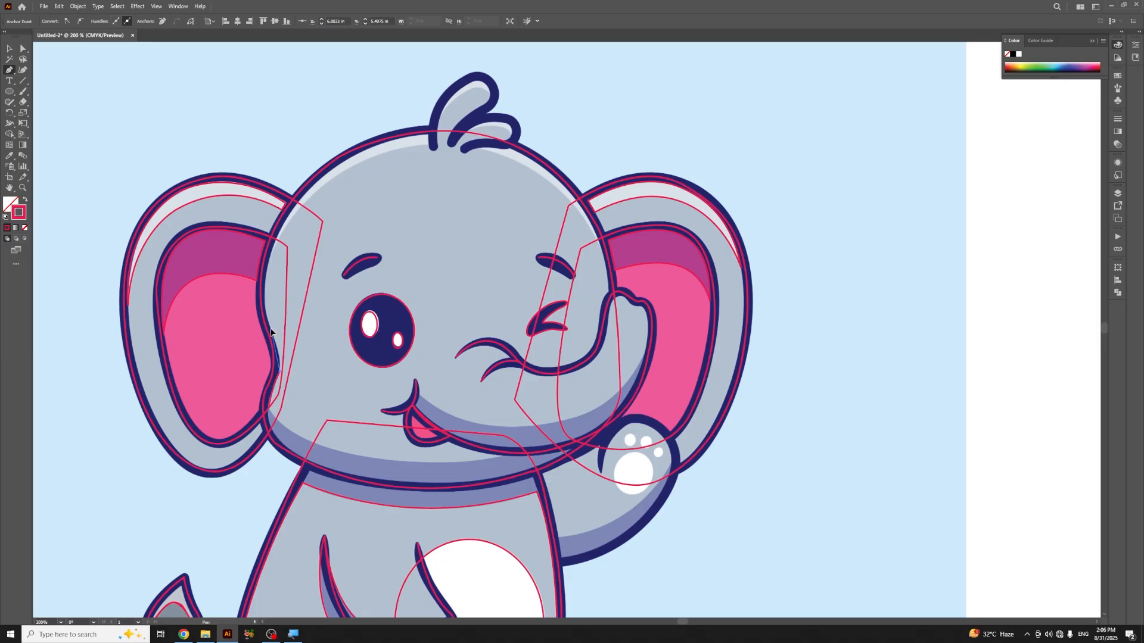
{"action": "left_click", "coordinate": [260, 314]}
{"action": "left_click_drag", "start_coordinate": [283, 347], "coordinate": [283, 356]}
{"action": "left_click_drag", "start_coordinate": [276, 243], "coordinate": [280, 233]}
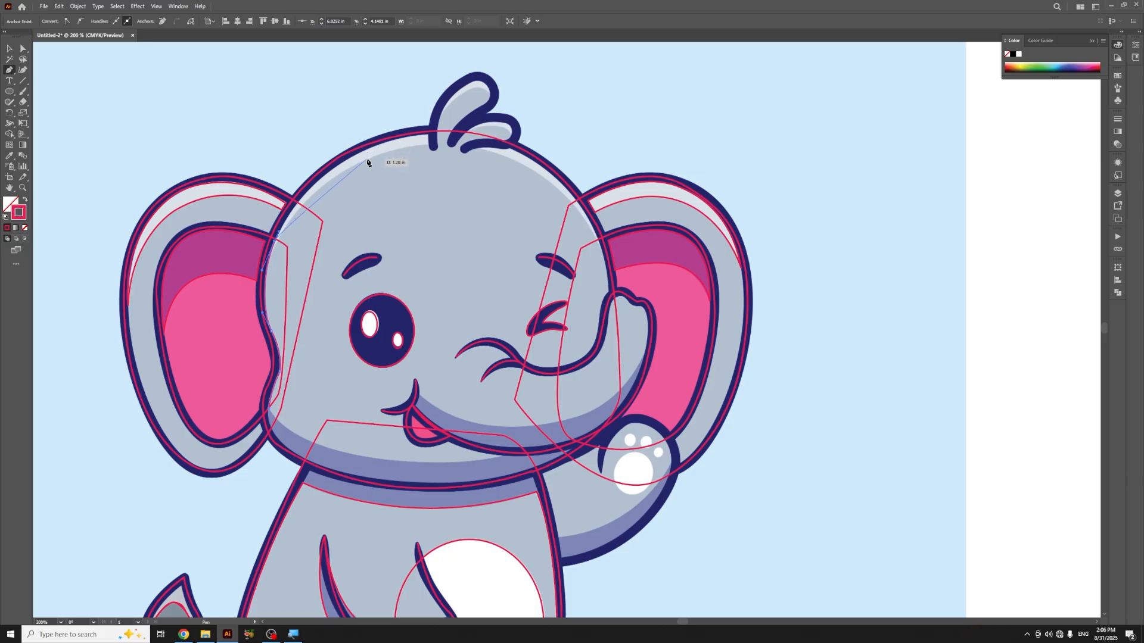
Step: Curve the path along the lower edge of the forehead highlight to the temple above the winking eye, adjusting the handles to fit
{"action": "left_click_drag", "start_coordinate": [367, 161], "coordinate": [404, 154]}
{"action": "left_click", "coordinate": [409, 147]}
{"action": "left_click_drag", "start_coordinate": [326, 176], "coordinate": [303, 203]}
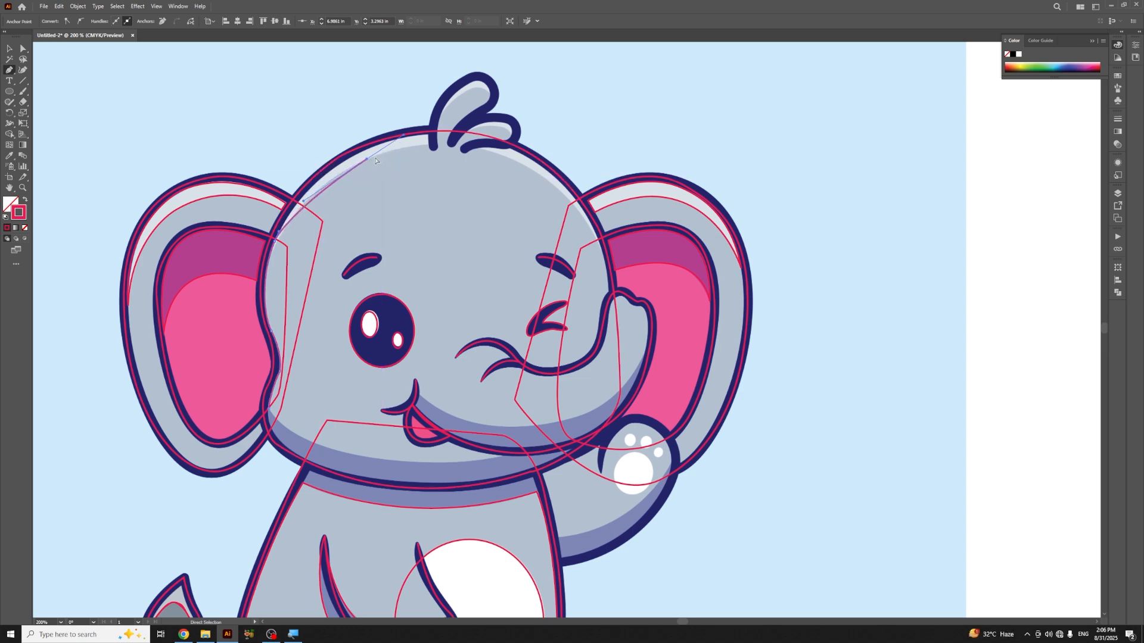
{"action": "left_click_drag", "start_coordinate": [367, 160], "coordinate": [407, 148]}
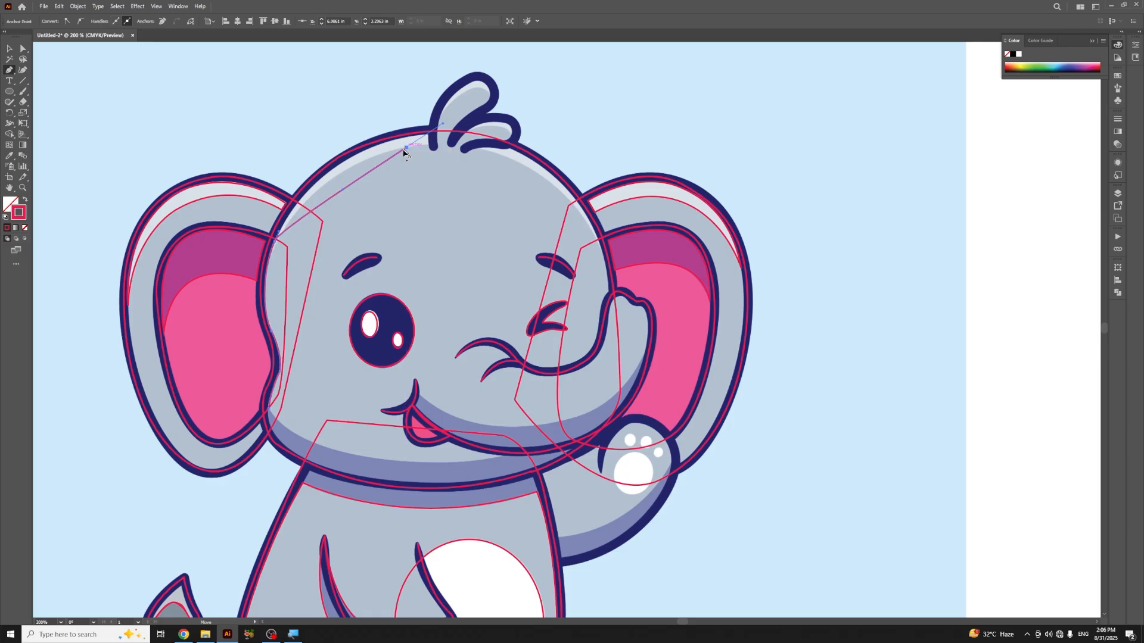
{"action": "left_click_drag", "start_coordinate": [343, 191], "coordinate": [312, 171]}
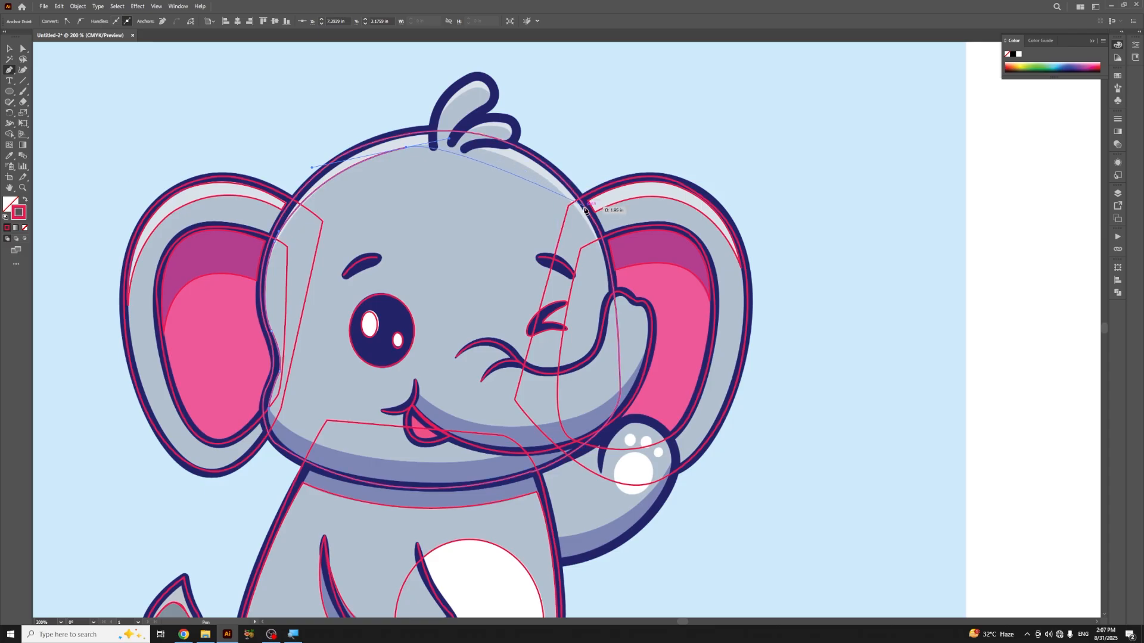
{"action": "left_click_drag", "start_coordinate": [581, 216], "coordinate": [619, 262]}
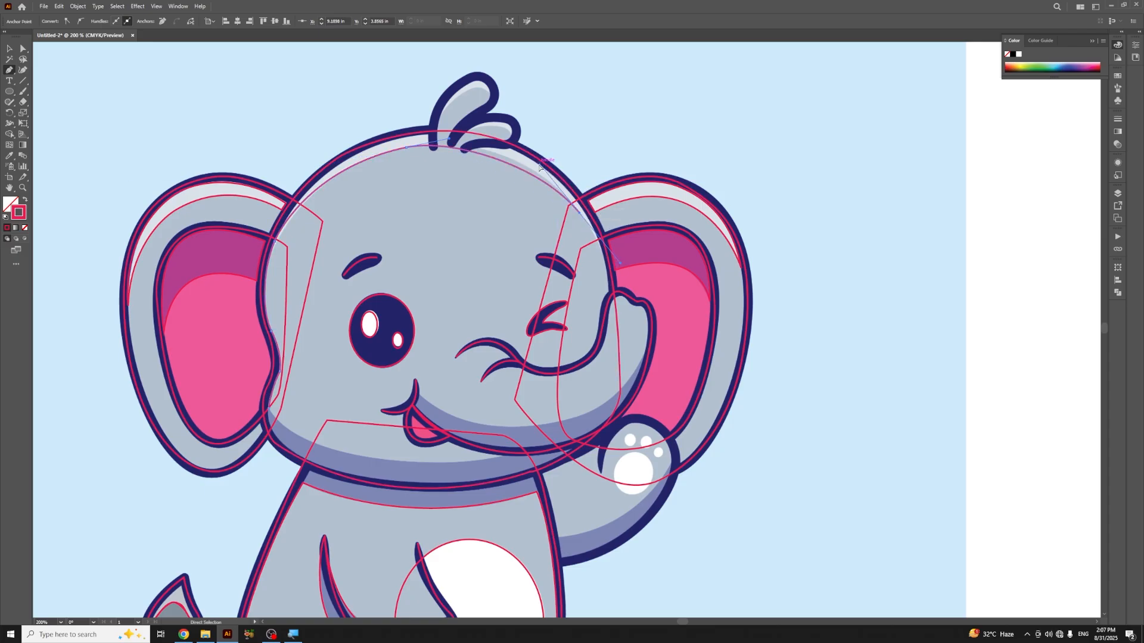
{"action": "left_click_drag", "start_coordinate": [535, 163], "coordinate": [504, 135]}
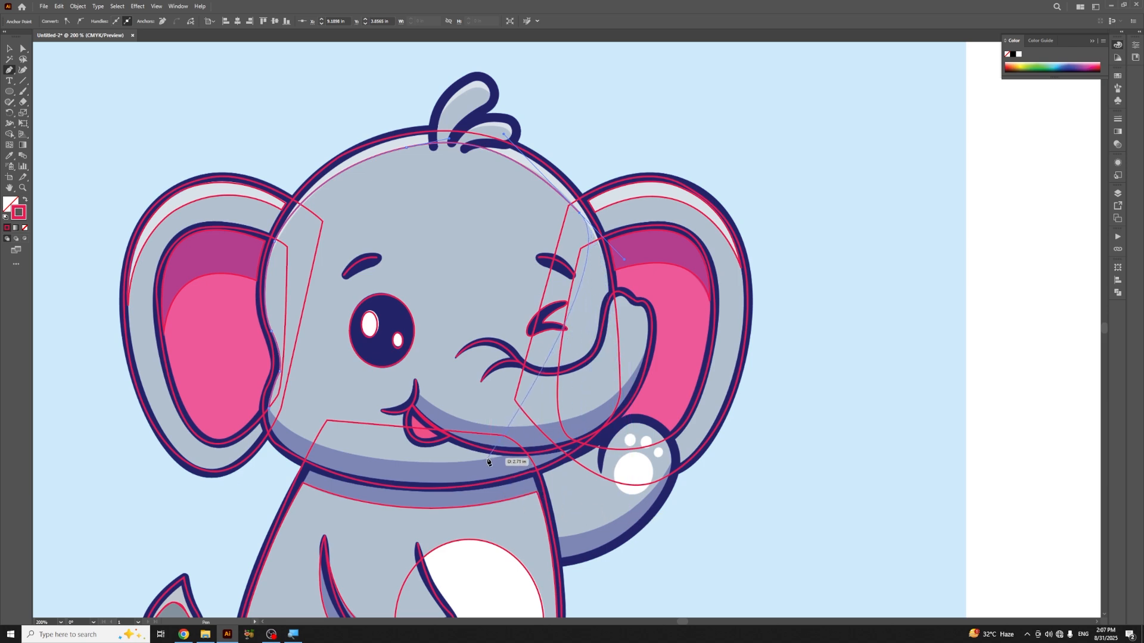
Step: Close the head's light-grey shape along the upper edge of the chin shadow, refine the lower curves and deselect it
{"action": "left_click_drag", "start_coordinate": [487, 461], "coordinate": [652, 455]}
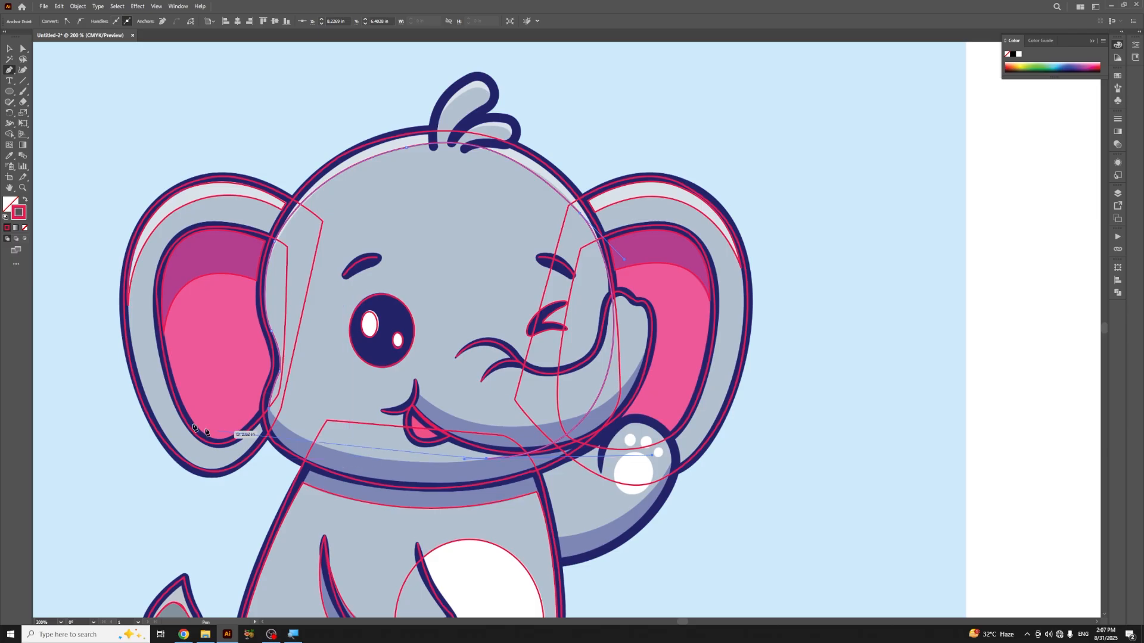
{"action": "left_click", "coordinate": [270, 410]}
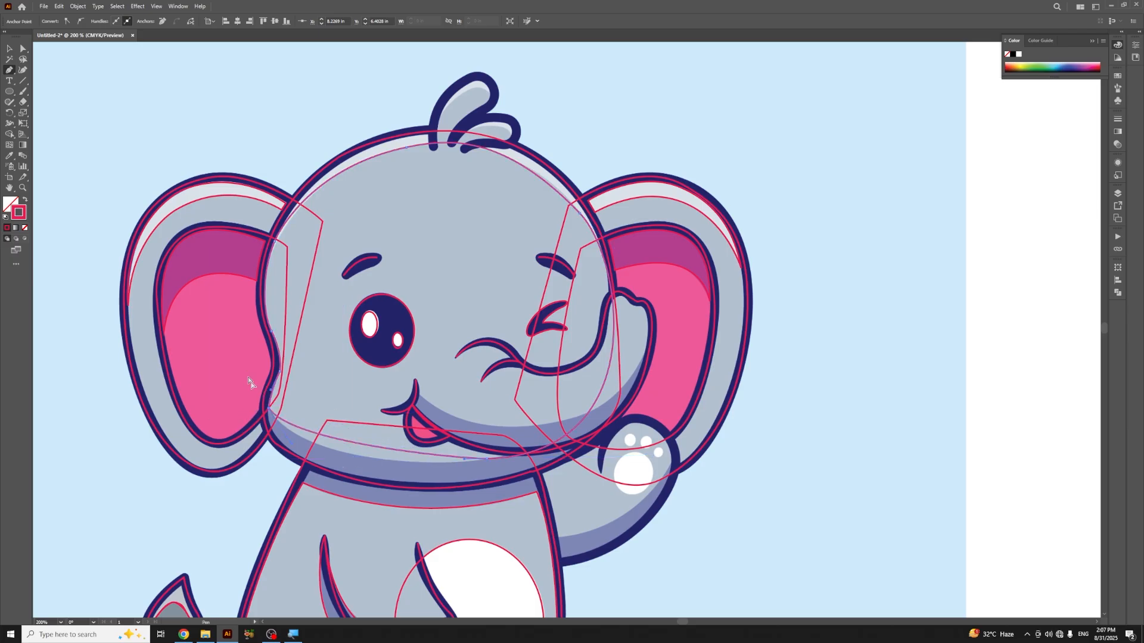
{"action": "left_click_drag", "start_coordinate": [292, 447], "coordinate": [305, 475]}
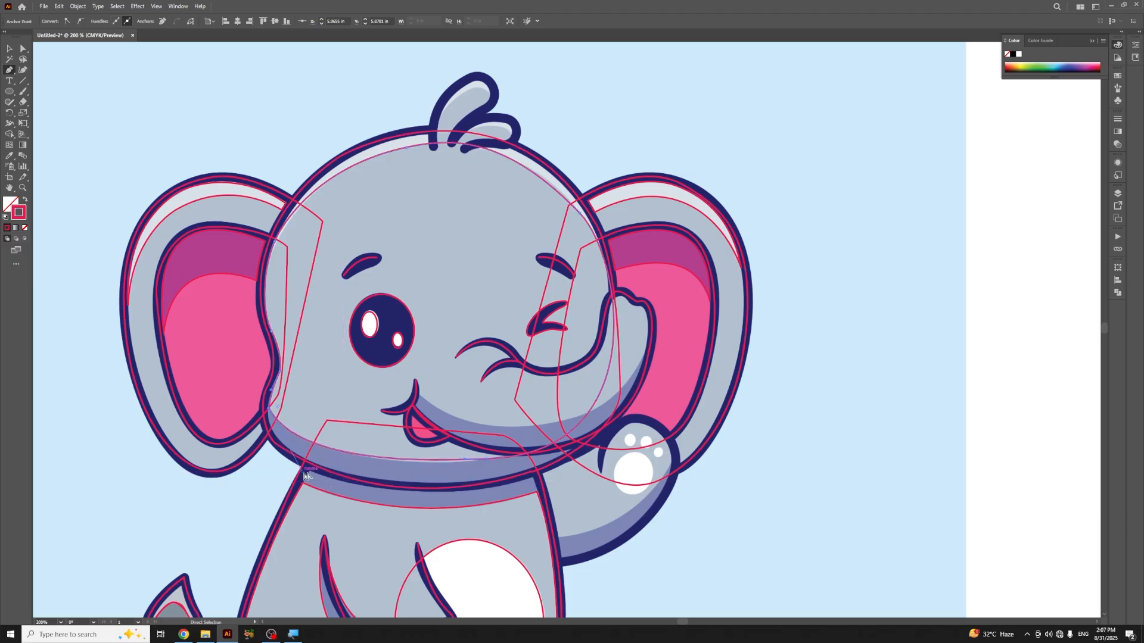
{"action": "left_click", "coordinate": [487, 460]}
{"action": "left_click_drag", "start_coordinate": [487, 462], "coordinate": [450, 461]}
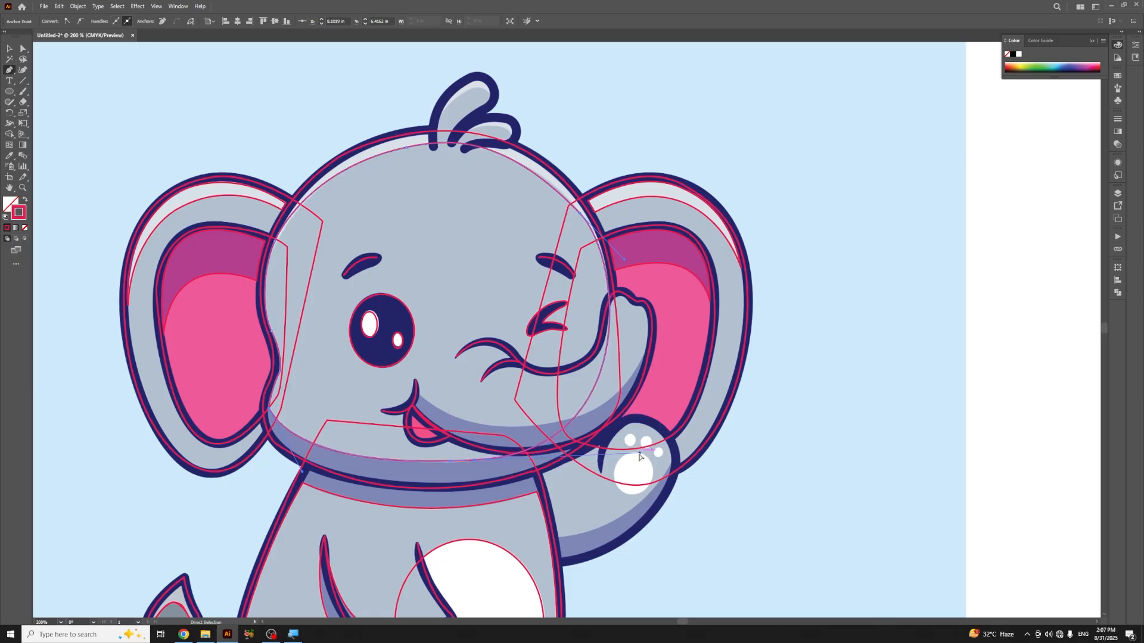
{"action": "left_click_drag", "start_coordinate": [640, 455], "coordinate": [639, 455]}
{"action": "key", "text": "v"}
{"action": "left_click", "coordinate": [795, 298]}
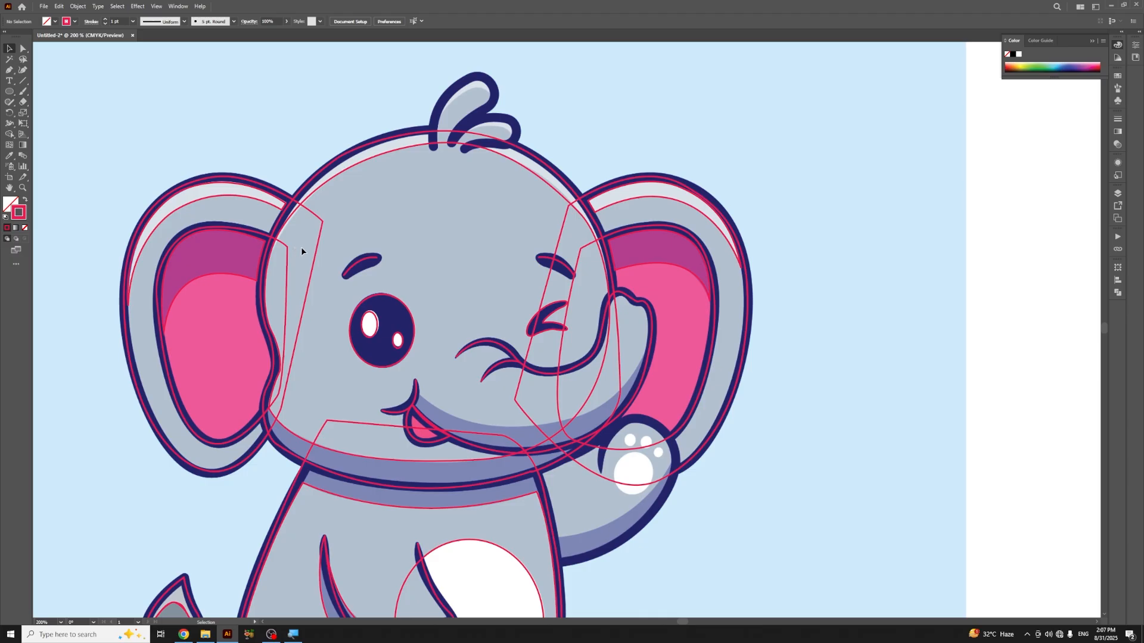
Step: Begin a Pen path for the head highlight at the open-eye temple and trace its outer edge over the crown, adjusting the curve
{"action": "key", "text": "p"}
{"action": "left_click", "coordinate": [271, 244]}
{"action": "left_click", "coordinate": [406, 138]}
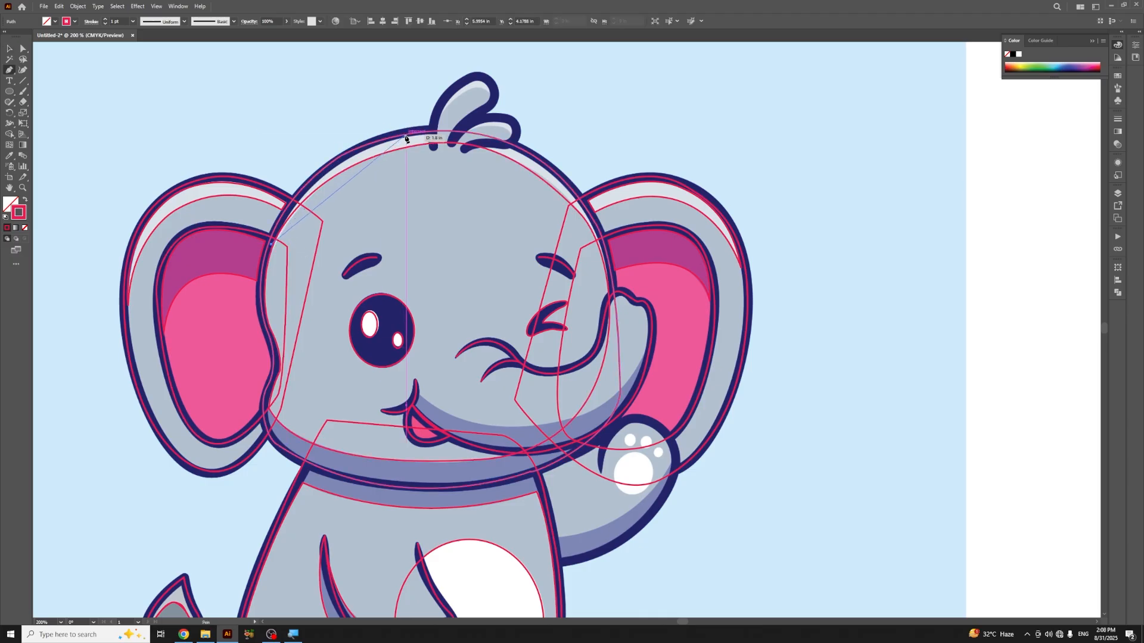
{"action": "left_click_drag", "start_coordinate": [433, 130], "coordinate": [438, 129]}
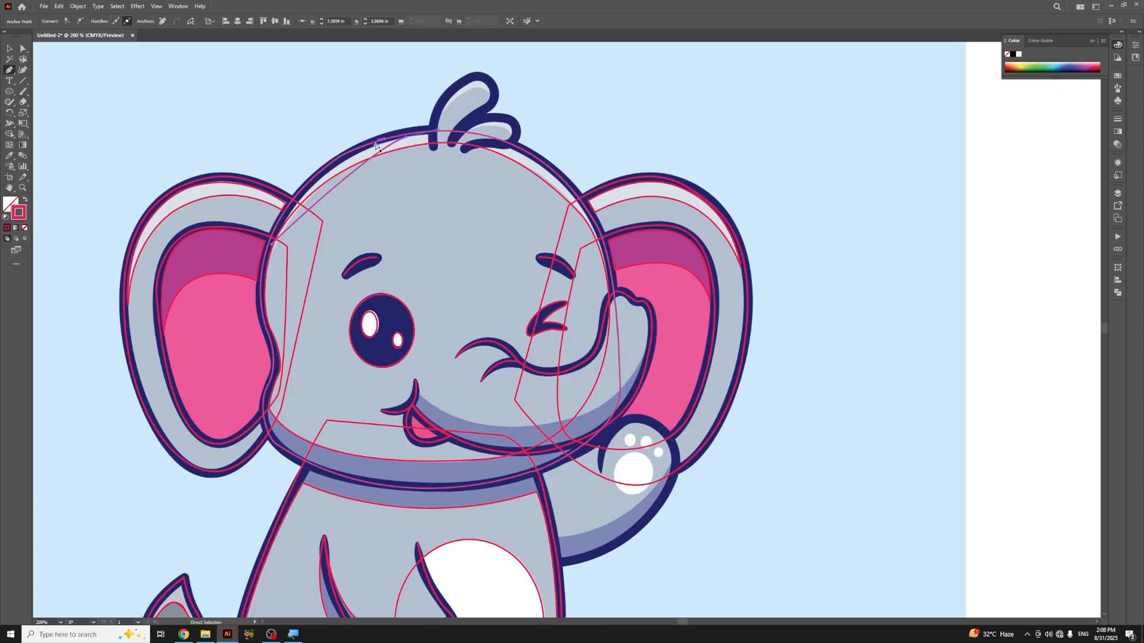
{"action": "left_click_drag", "start_coordinate": [374, 146], "coordinate": [306, 157]}
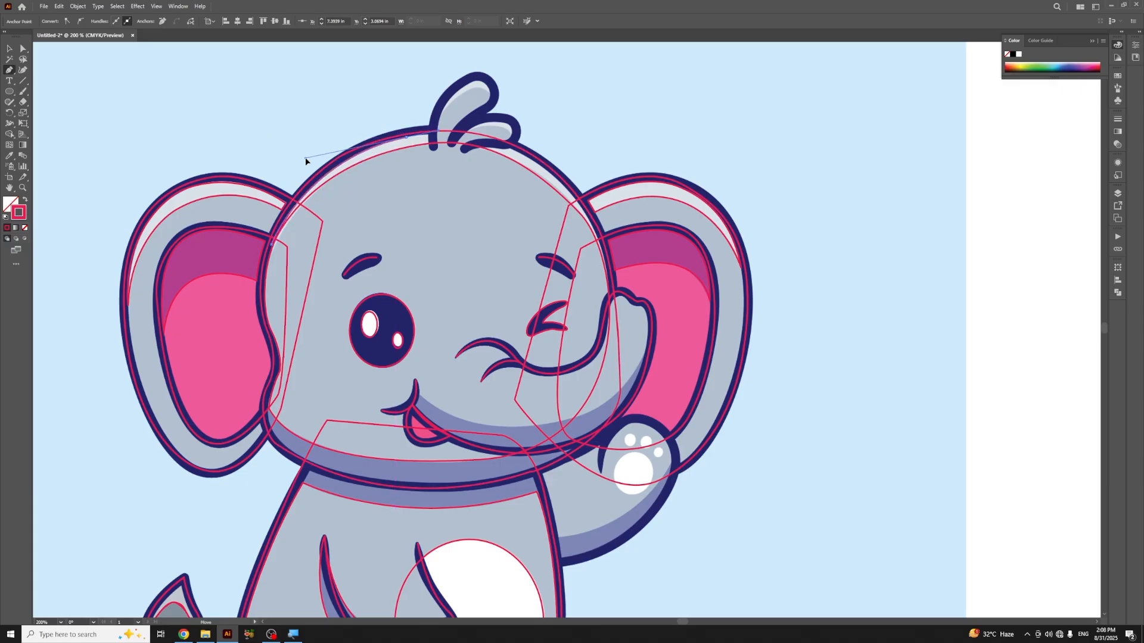
{"action": "mouse_move", "coordinate": [438, 130]}
{"action": "left_mouse_down"}
{"action": "mouse_move", "coordinate": [570, 188]}
{"action": "mouse_move", "coordinate": [508, 132]}
{"action": "left_mouse_up"}
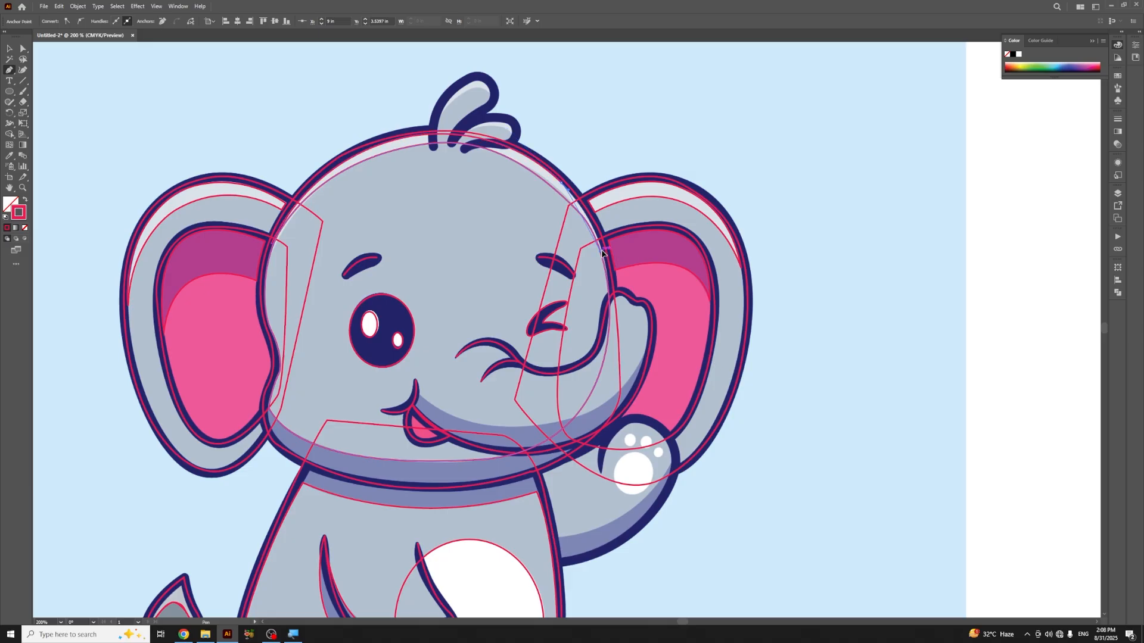
Step: Extend the highlight path to the temple by the winking eye, close it with a rough curve across the forehead, and deselect it
{"action": "left_click", "coordinate": [614, 293]}
{"action": "left_click_drag", "start_coordinate": [613, 295], "coordinate": [614, 292]}
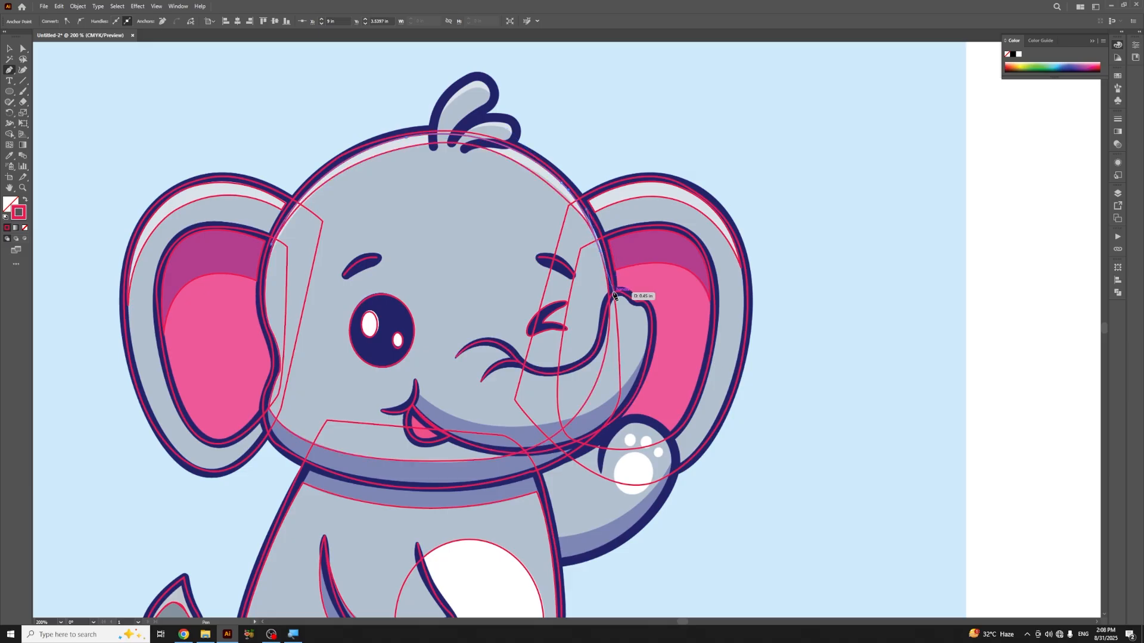
{"action": "left_click", "coordinate": [601, 252]}
{"action": "left_click_drag", "start_coordinate": [369, 182], "coordinate": [332, 193]}
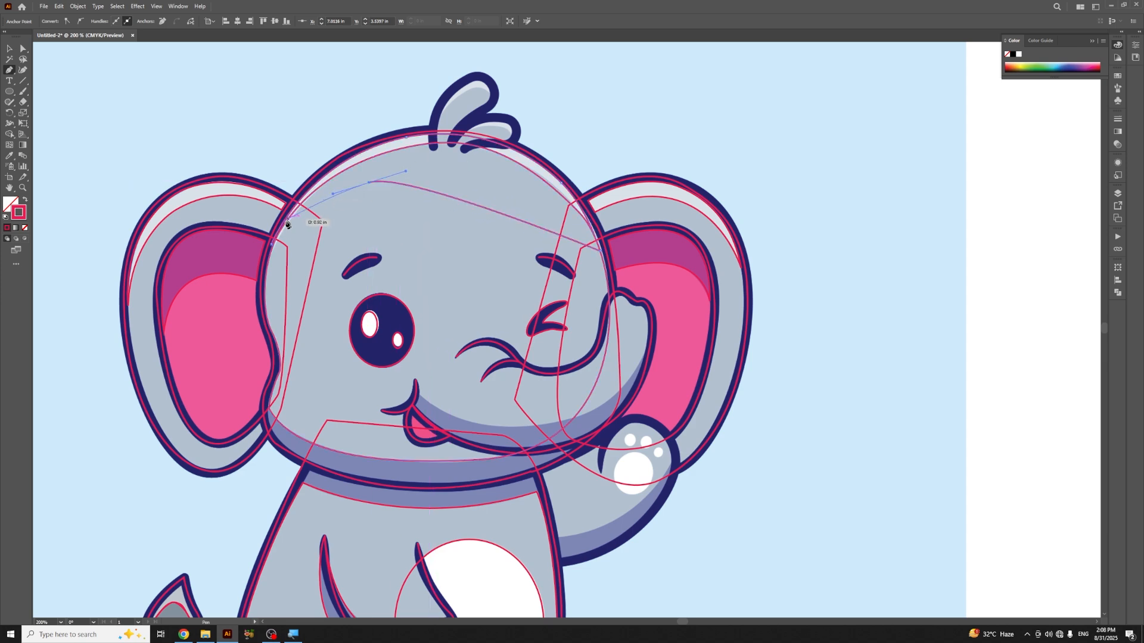
{"action": "left_click_drag", "start_coordinate": [271, 244], "coordinate": [246, 286]}
{"action": "key", "text": "v"}
{"action": "left_click", "coordinate": [846, 152]}
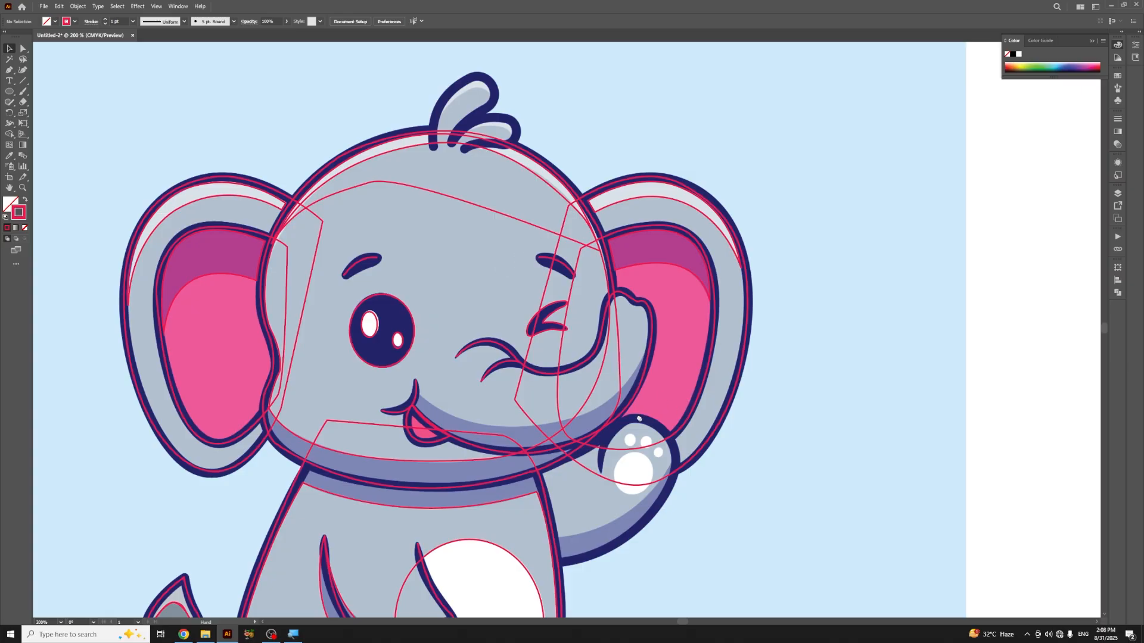
Step: Trace the raised arm as a closed Pen shape from the chin around the paw and down the arm's outer edge to inside the body
{"action": "left_click_drag", "start_coordinate": [639, 419], "coordinate": [584, 296]}
{"action": "scroll", "coordinate": [581, 306], "scroll_direction": "up", "scroll_amount": 2}
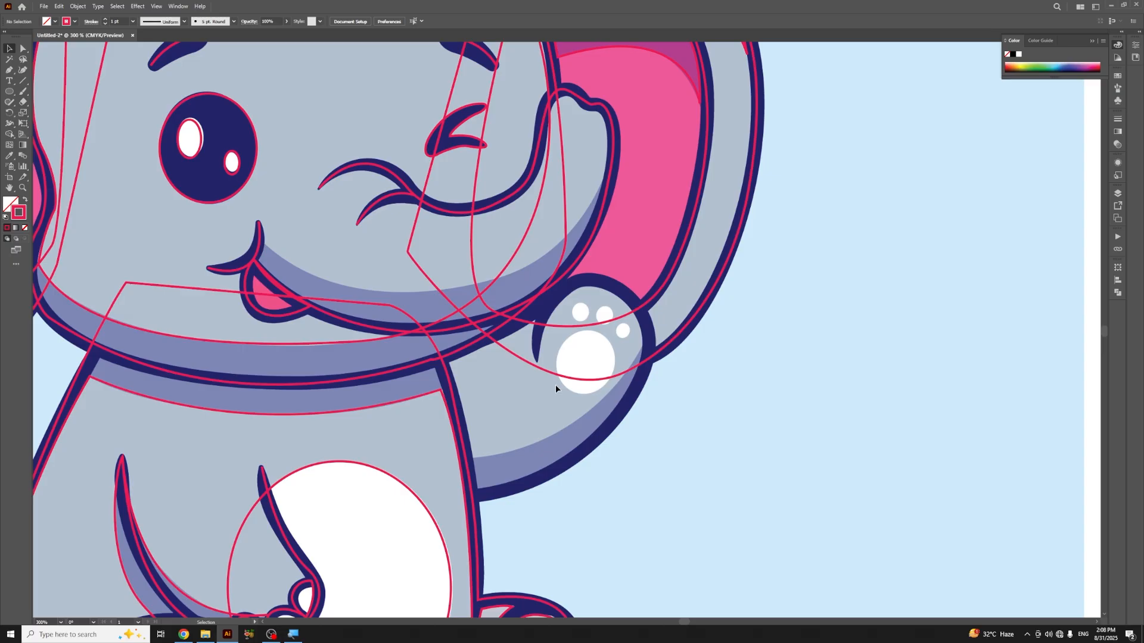
{"action": "key", "text": "p"}
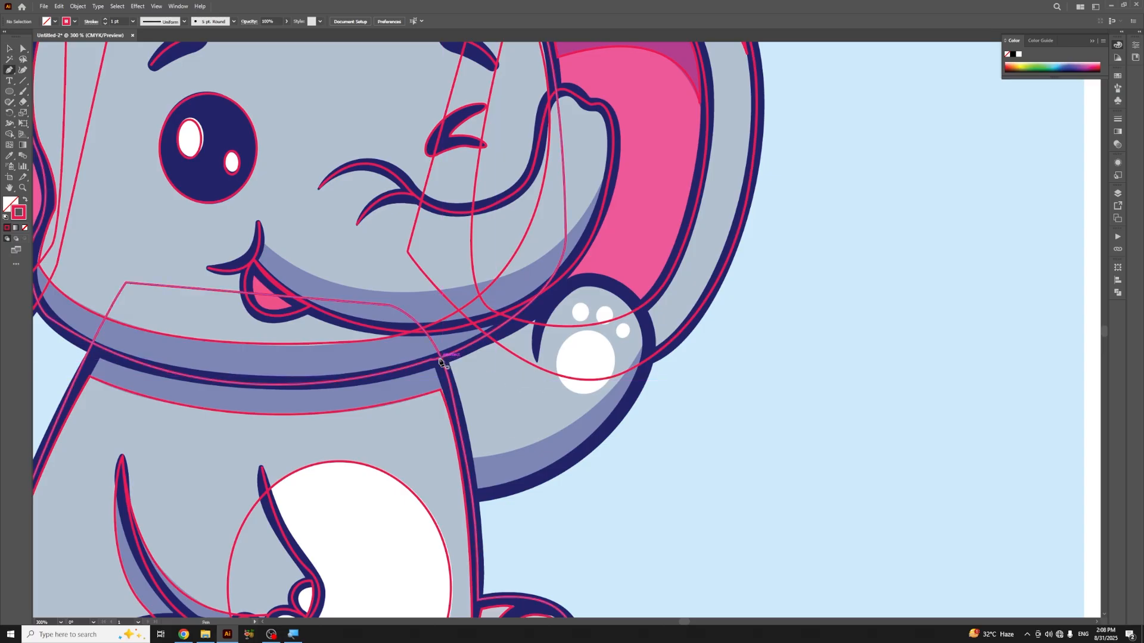
{"action": "left_click", "coordinate": [440, 361]}
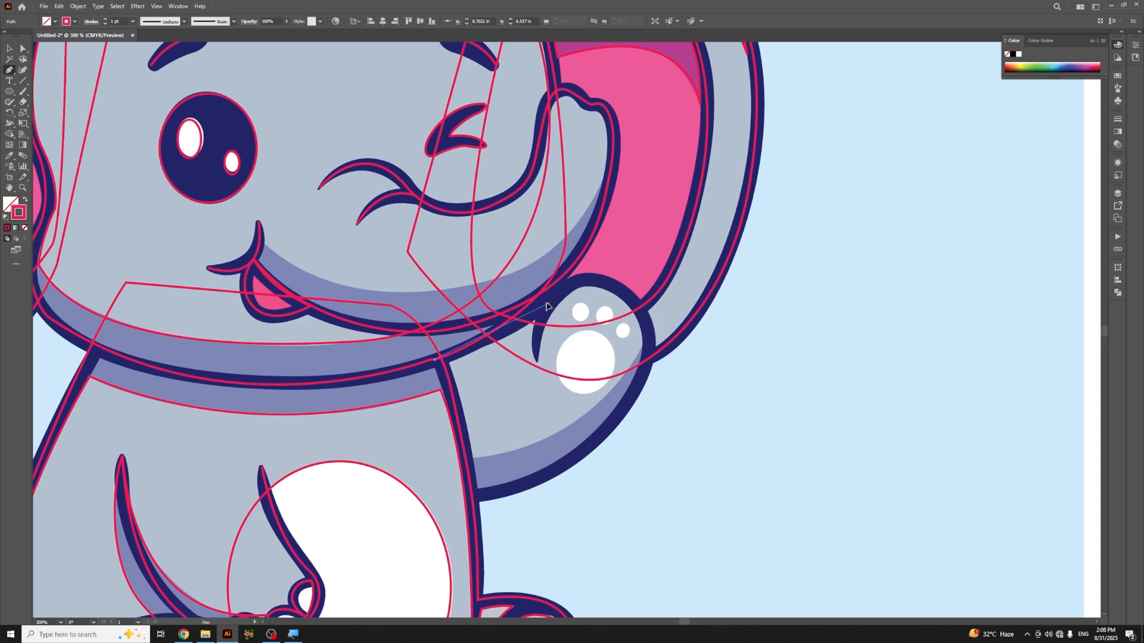
{"action": "left_click_drag", "start_coordinate": [548, 304], "coordinate": [666, 336]}
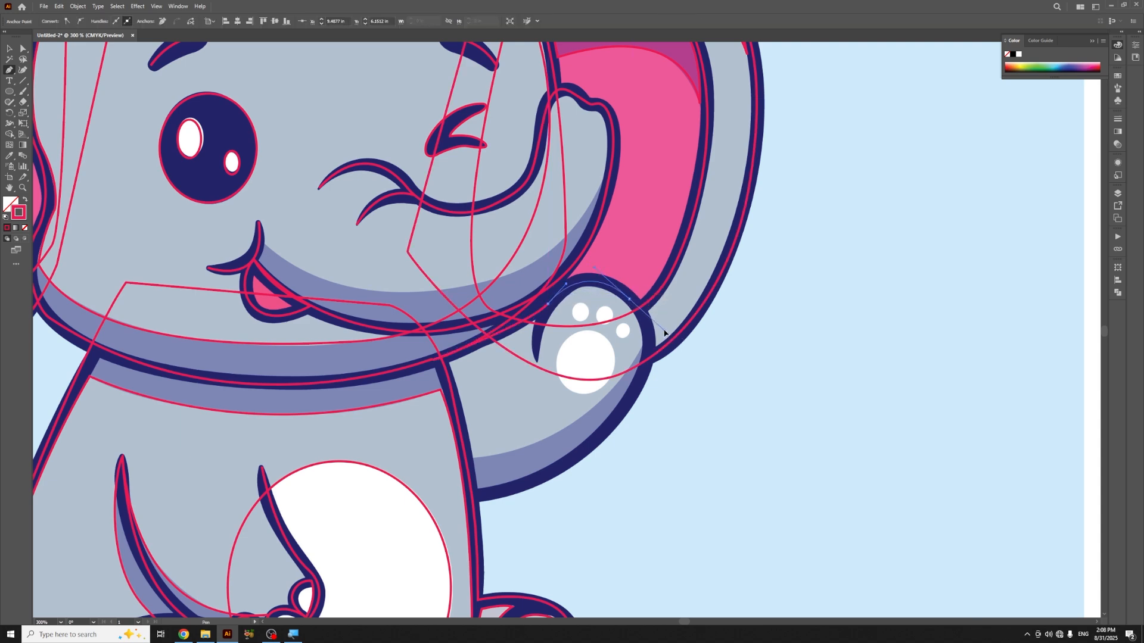
{"action": "left_click_drag", "start_coordinate": [602, 435], "coordinate": [549, 489]}
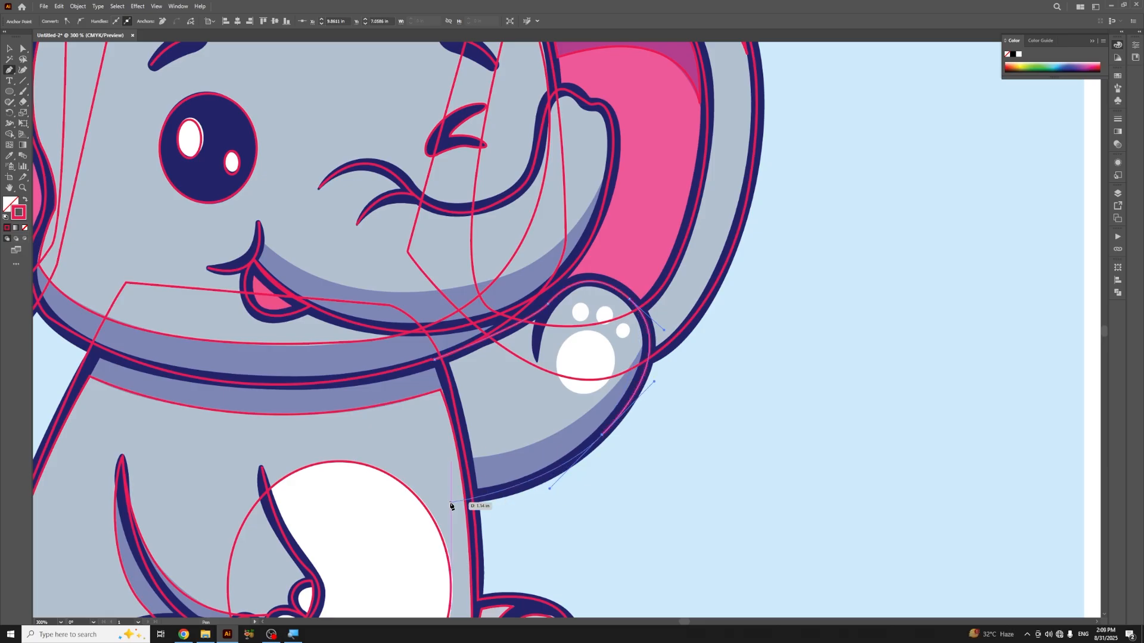
{"action": "left_click_drag", "start_coordinate": [467, 498], "coordinate": [422, 511]}
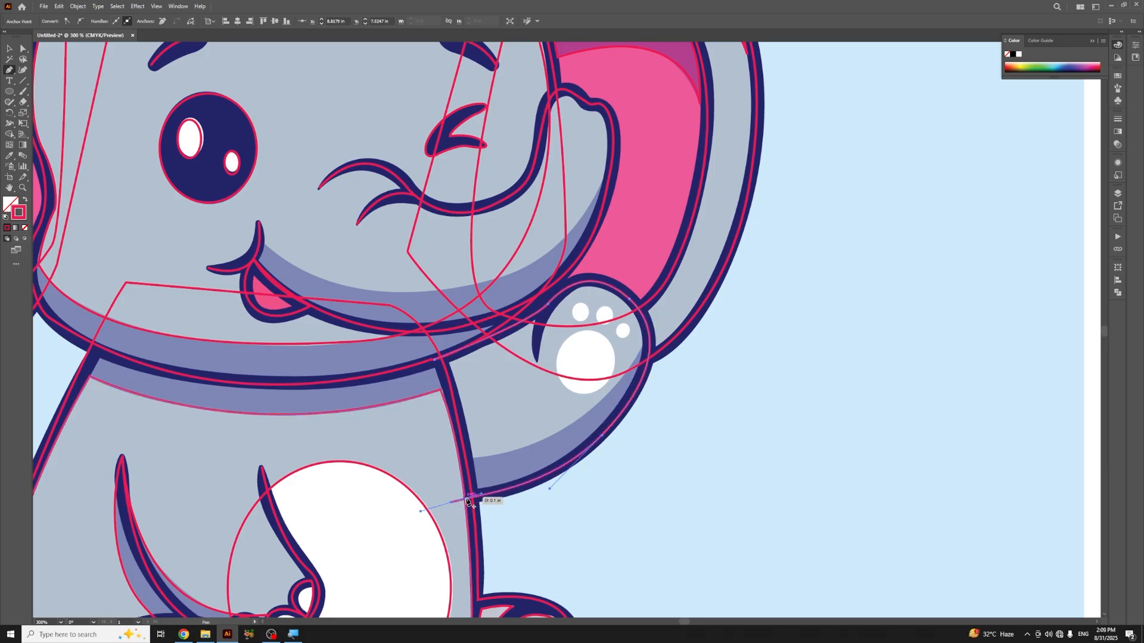
{"action": "left_click", "coordinate": [451, 503]}
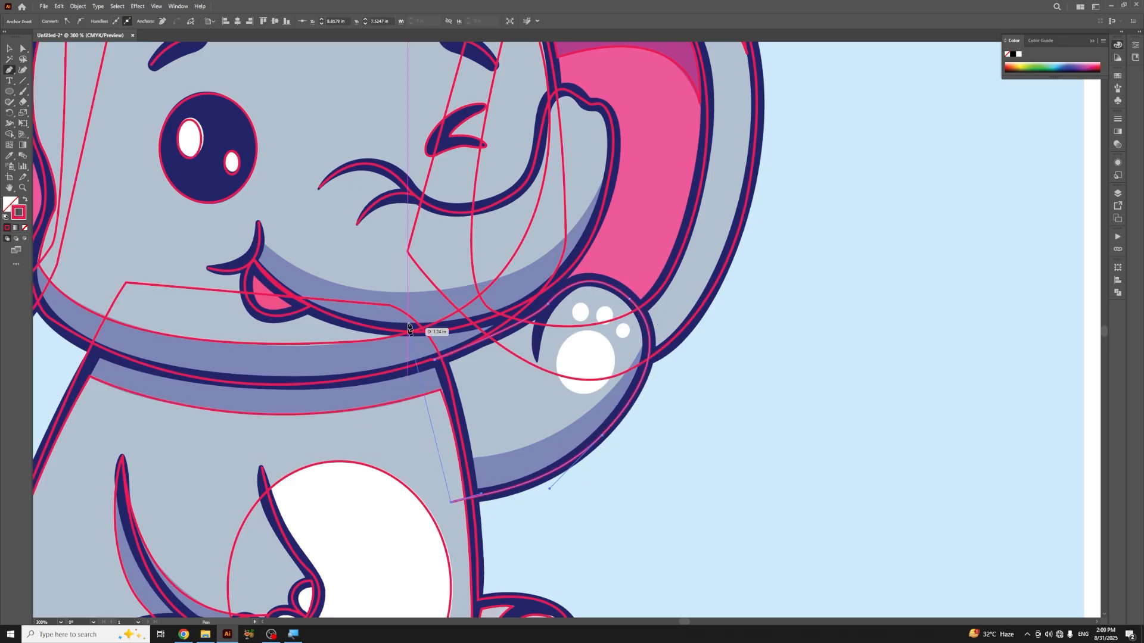
{"action": "left_click", "coordinate": [434, 359]}
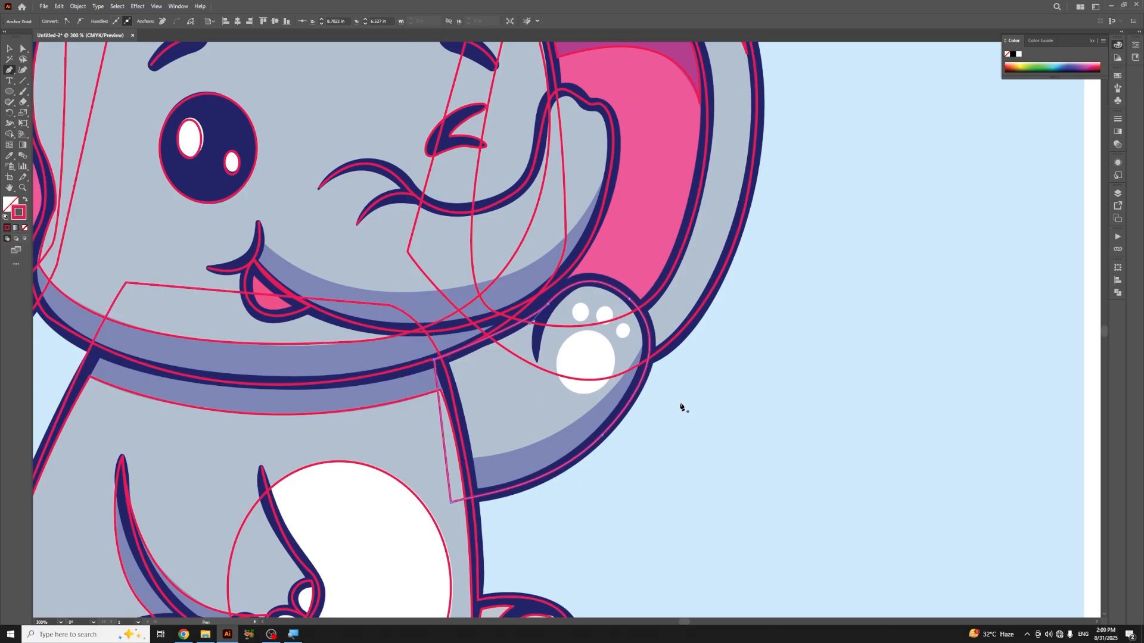
Step: Trace the inner edge of the raised arm with the Pen tool, from the shoulder over the paw top and down its outer side
{"action": "key", "text": "v"}
{"action": "left_click", "coordinate": [723, 414]}
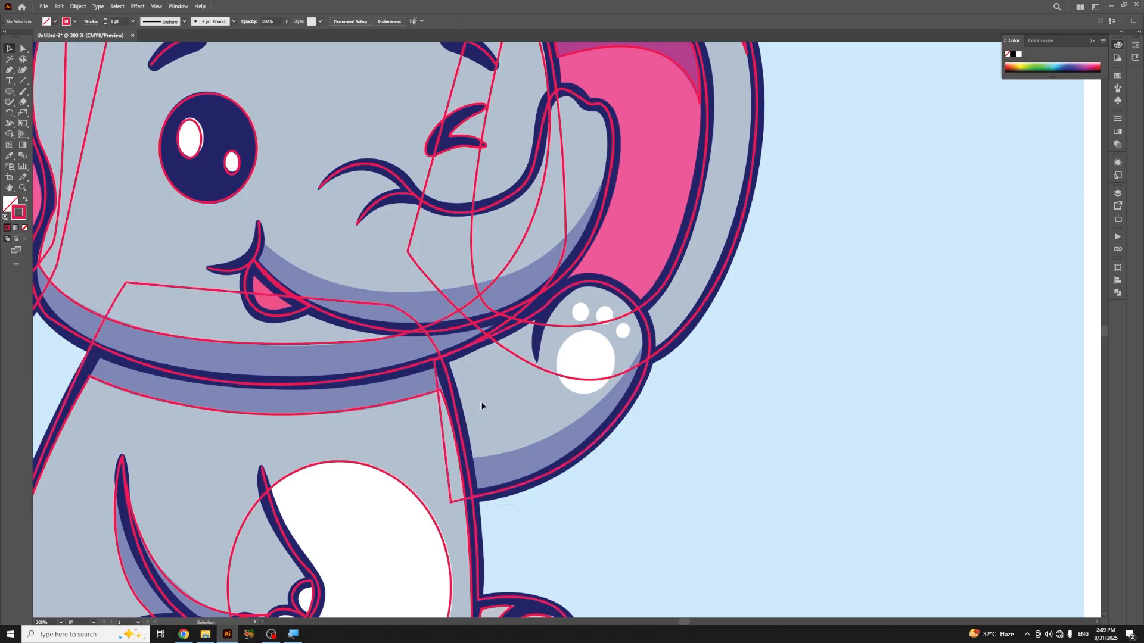
{"action": "key", "text": "p"}
{"action": "left_click", "coordinate": [451, 361]}
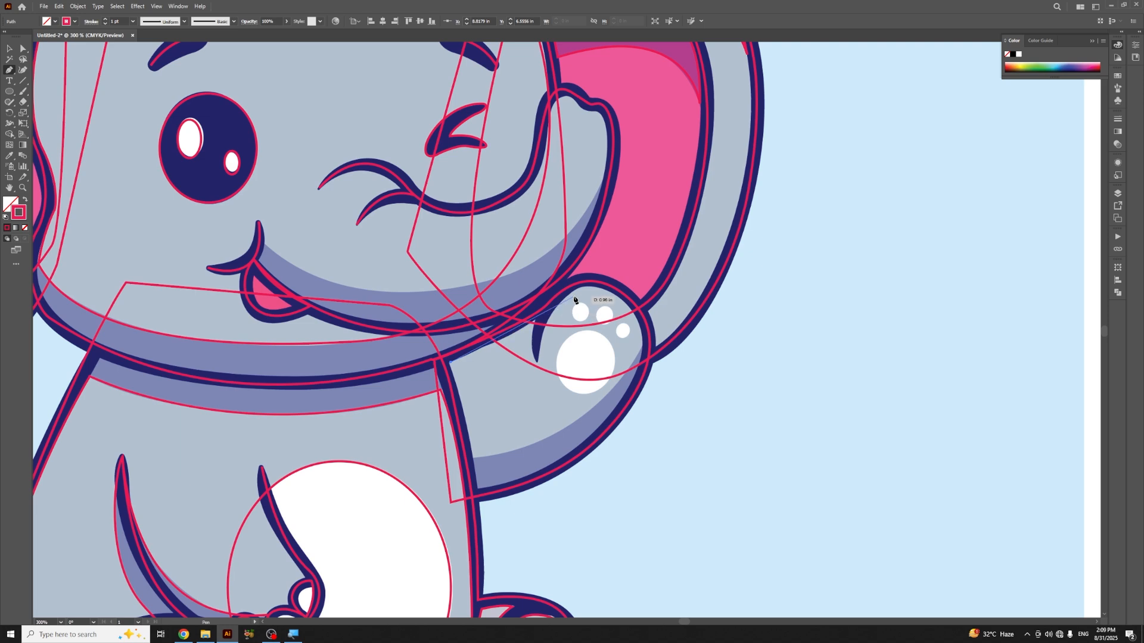
{"action": "left_click_drag", "start_coordinate": [574, 291], "coordinate": [592, 266]}
{"action": "left_click", "coordinate": [579, 293], "text": "ctrl"}
{"action": "left_click_drag", "start_coordinate": [568, 293], "coordinate": [564, 299]}
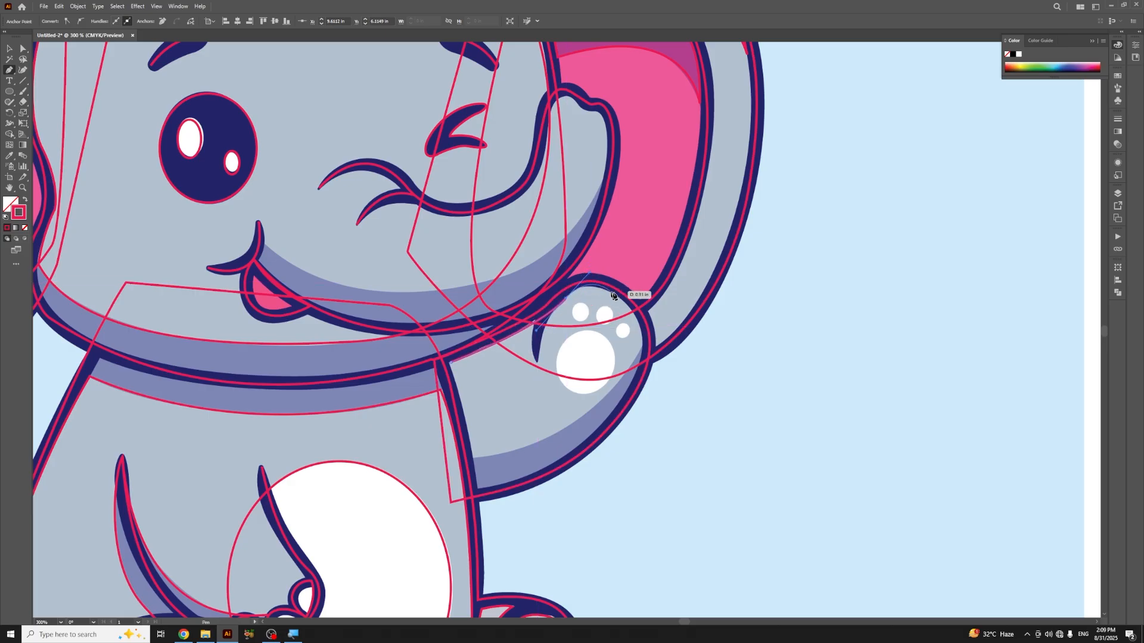
{"action": "left_click_drag", "start_coordinate": [642, 333], "coordinate": [645, 358]}
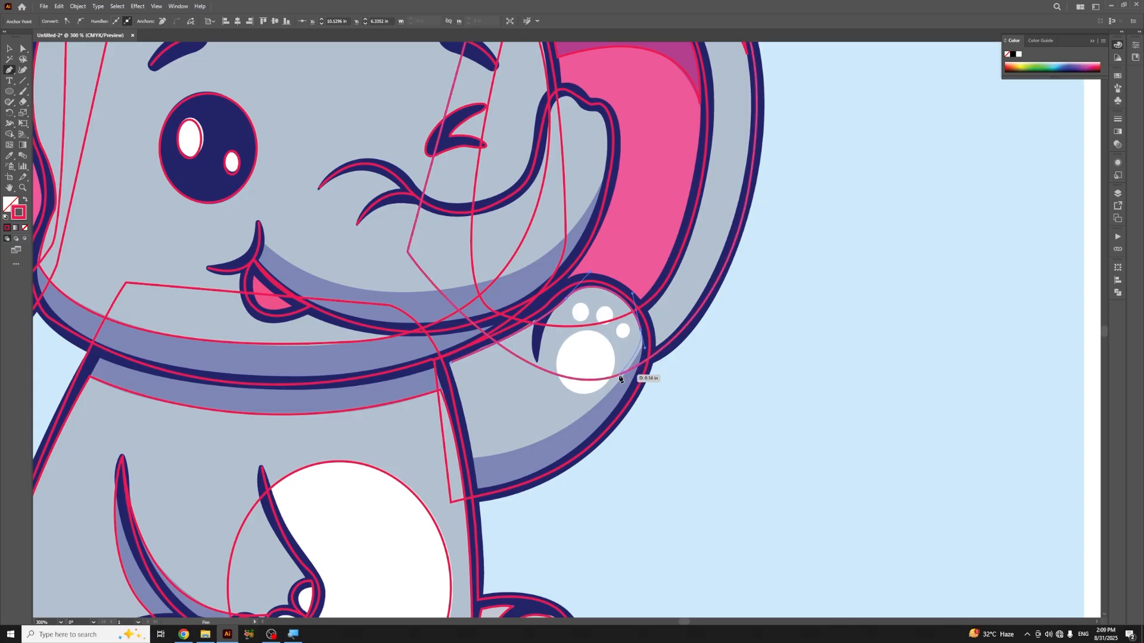
Step: Continue the raised arm path along the upper edge of the lower shading and close it at the shoulder
{"action": "left_click", "coordinate": [573, 426]}
{"action": "left_click_drag", "start_coordinate": [582, 417], "coordinate": [628, 382]}
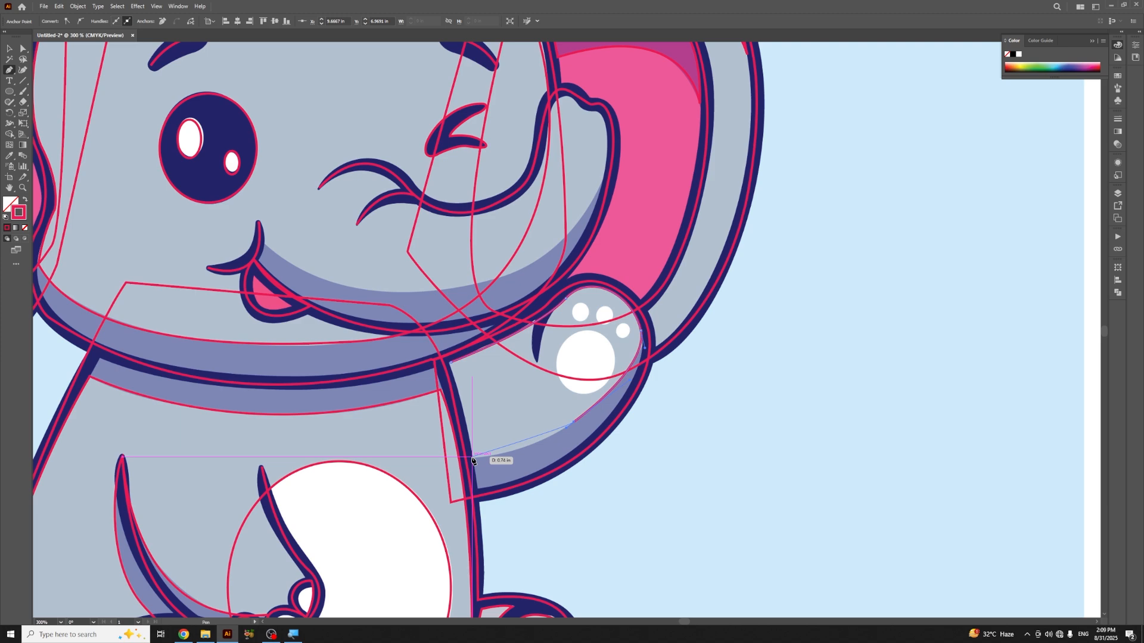
{"action": "left_click_drag", "start_coordinate": [471, 457], "coordinate": [534, 454]}
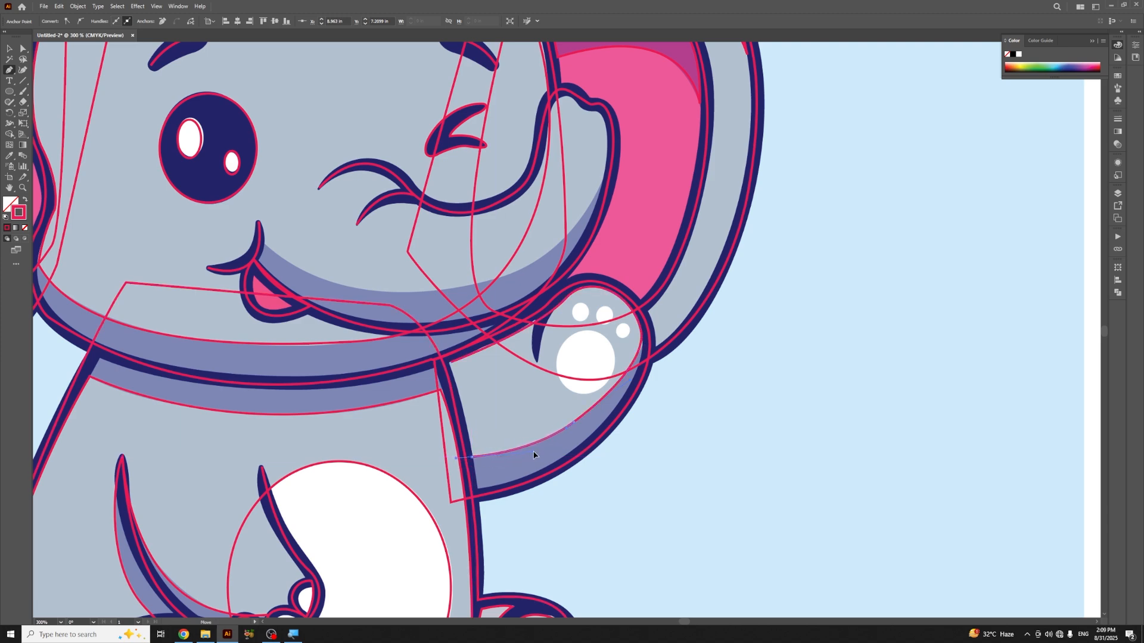
{"action": "left_click", "coordinate": [473, 458]}
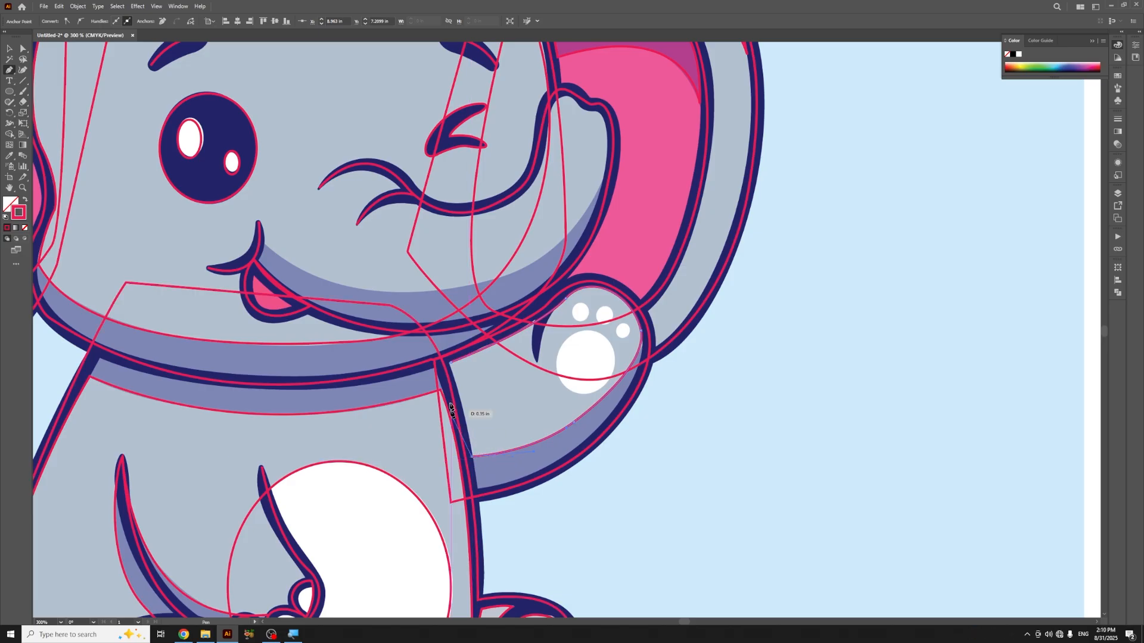
{"action": "left_click", "coordinate": [450, 363]}
{"action": "left_click_drag", "start_coordinate": [451, 365], "coordinate": [449, 363]}
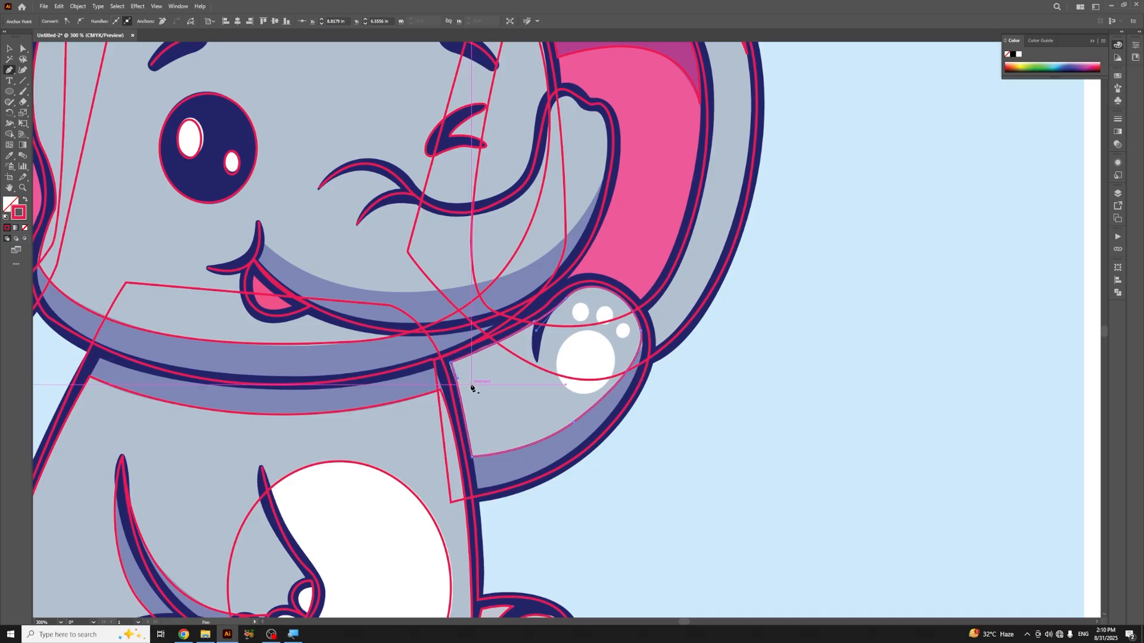
{"action": "key", "text": "v"}
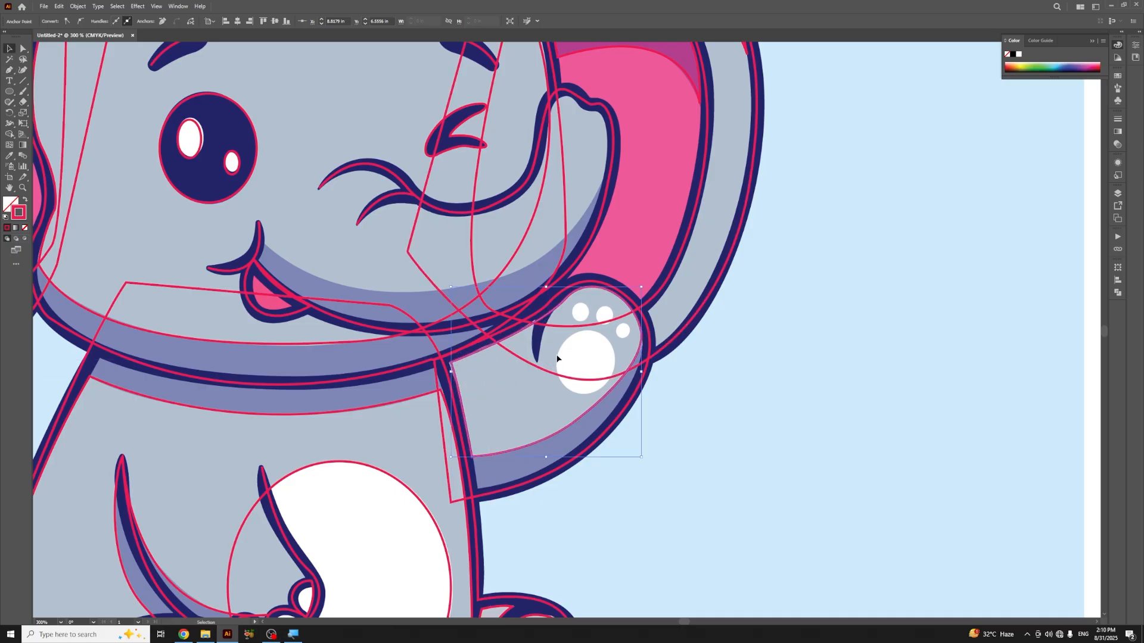
{"action": "left_click", "coordinate": [880, 392]}
Step: Draw a curved open path along the raised paw's dark crease, from its lower tip up to the paw's top outline
{"action": "key", "text": "p"}
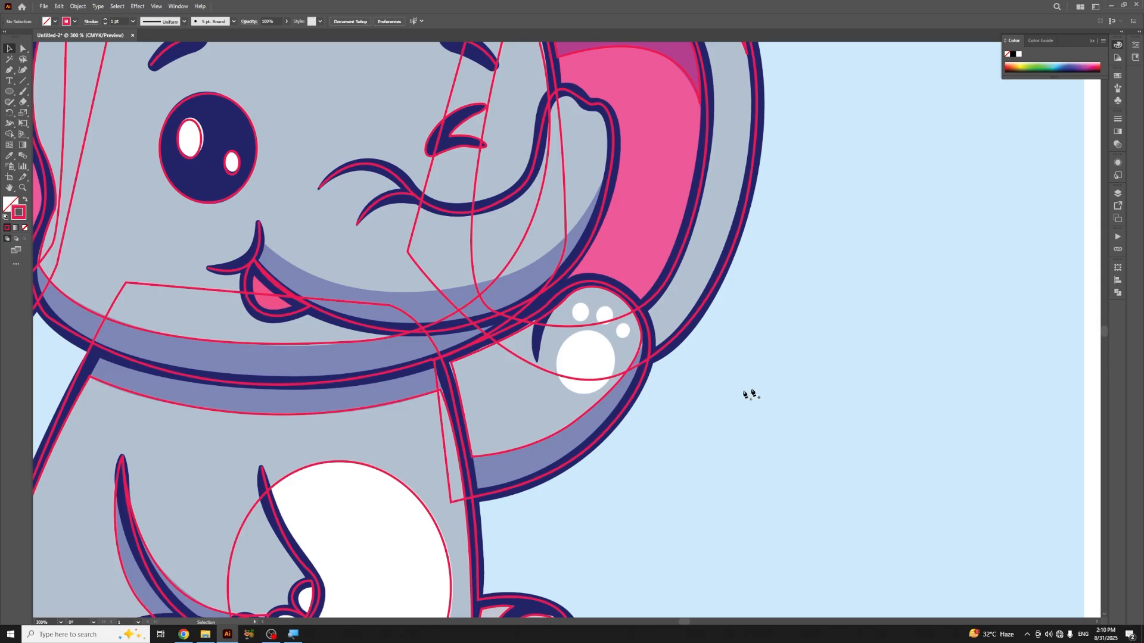
{"action": "left_click", "coordinate": [537, 361]}
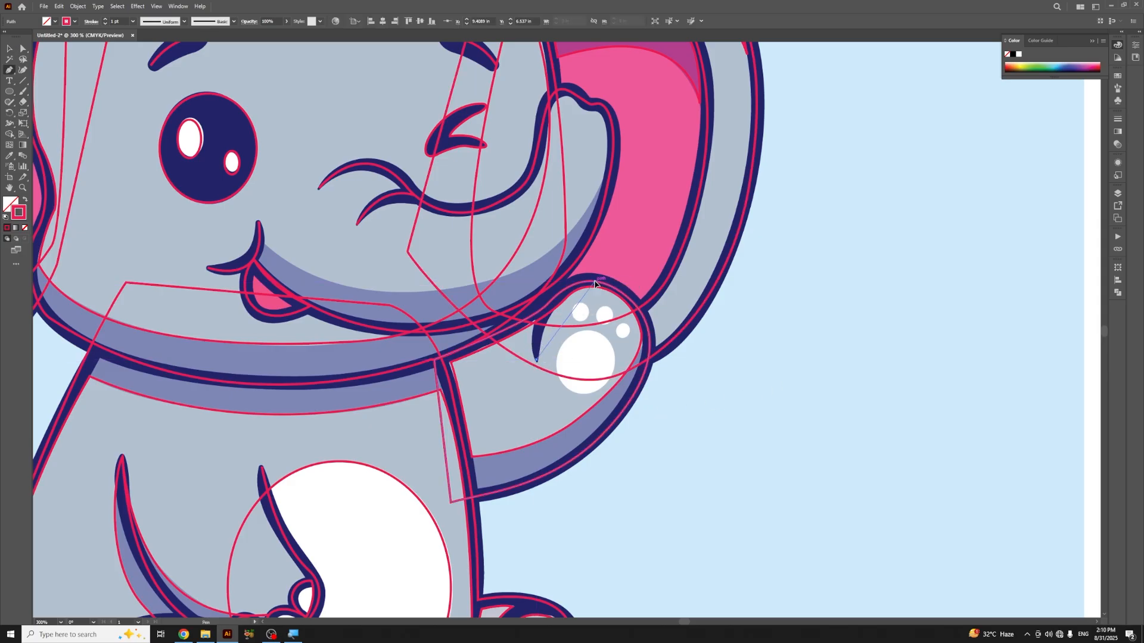
{"action": "left_click_drag", "start_coordinate": [595, 282], "coordinate": [664, 278]}
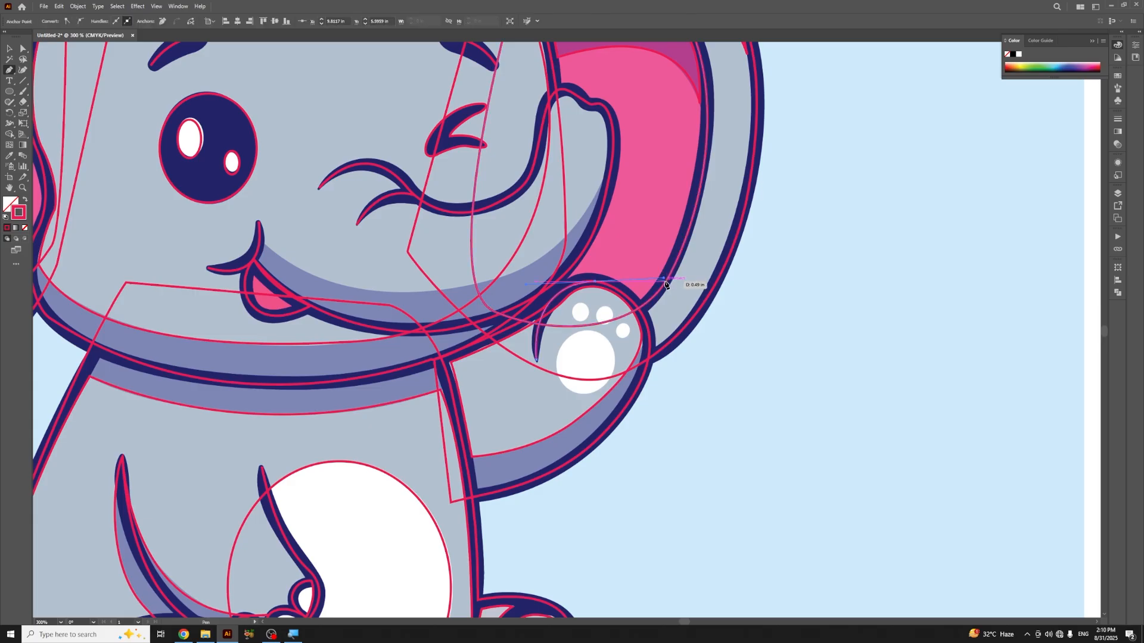
{"action": "key", "text": "v"}
{"action": "left_click", "coordinate": [672, 398]}
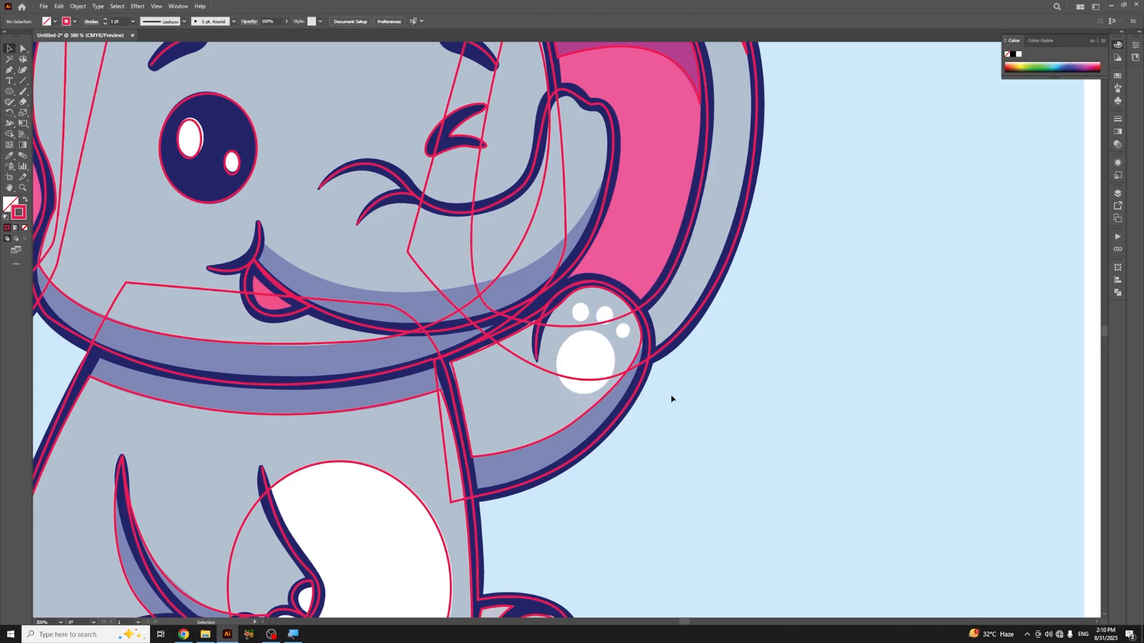
Step: Draw an ellipse of about 0.39 by 0.44 in over the raised paw's large white pad
{"action": "left_click", "coordinate": [13, 94]}
{"action": "mouse_move", "coordinate": [569, 337]}
{"action": "left_mouse_down"}
{"action": "mouse_move", "coordinate": [614, 357]}
{"action": "mouse_move", "coordinate": [614, 388]}
{"action": "mouse_move", "coordinate": [557, 361]}
{"action": "mouse_move", "coordinate": [587, 331]}
{"action": "left_mouse_up"}
{"action": "left_click_drag", "start_coordinate": [585, 388], "coordinate": [583, 396]}
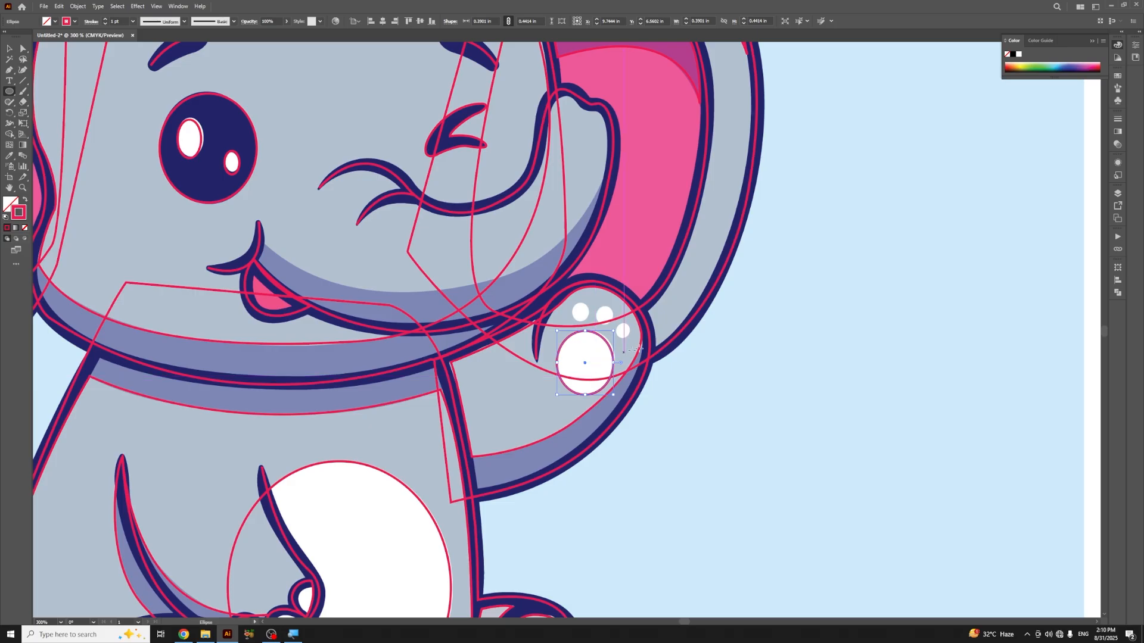
{"action": "key", "text": "v"}
{"action": "left_click", "coordinate": [754, 345]}
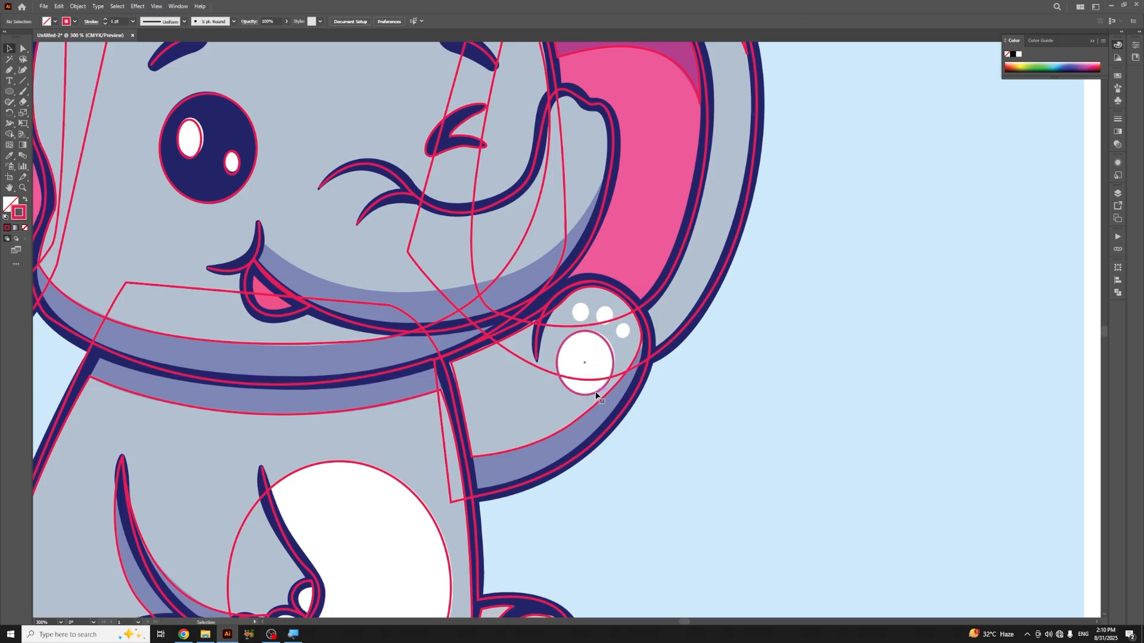
Step: Duplicate the pad ellipse as a circle of about 0.13 in over the raised paw's first toe pad
{"action": "left_click_drag", "start_coordinate": [595, 391], "coordinate": [583, 305]}
{"action": "key", "text": "ctrl+plus"}
{"action": "key", "text": "ctrl+plus"}
{"action": "key", "text": "ctrl+plus"}
{"action": "key", "text": "ctrl+plus"}
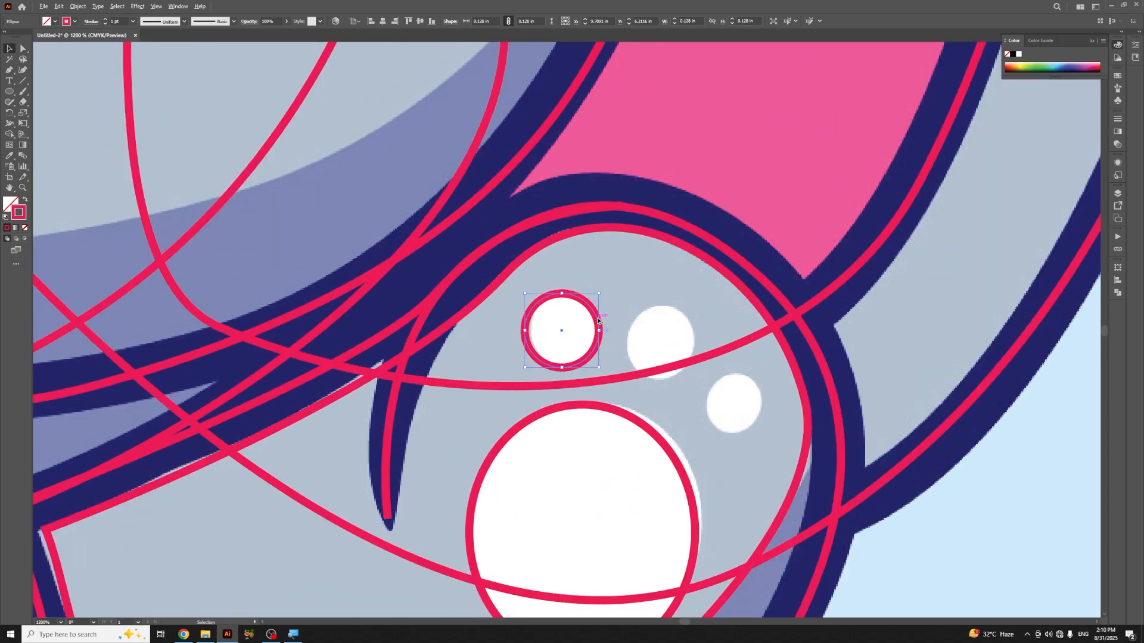
Step: Copy the toe circle onto the second and third toe pads, narrowing the copies to about 0.12 and 0.11 in and shortening the third
{"action": "left_click_drag", "start_coordinate": [598, 322], "coordinate": [693, 331]}
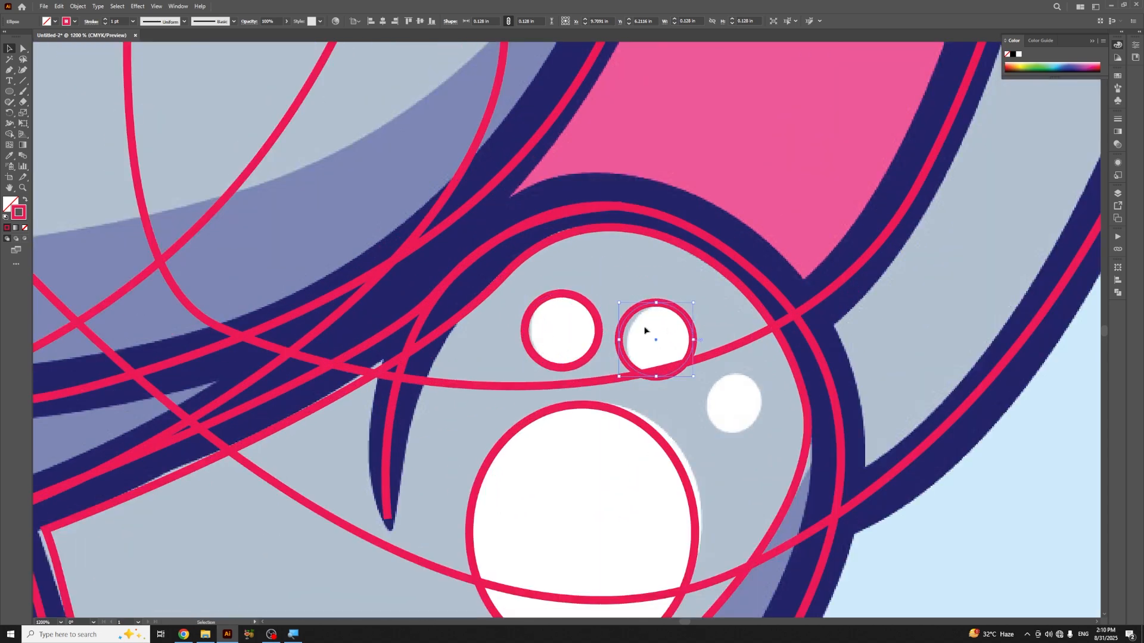
{"action": "left_click_drag", "start_coordinate": [619, 341], "coordinate": [626, 340]}
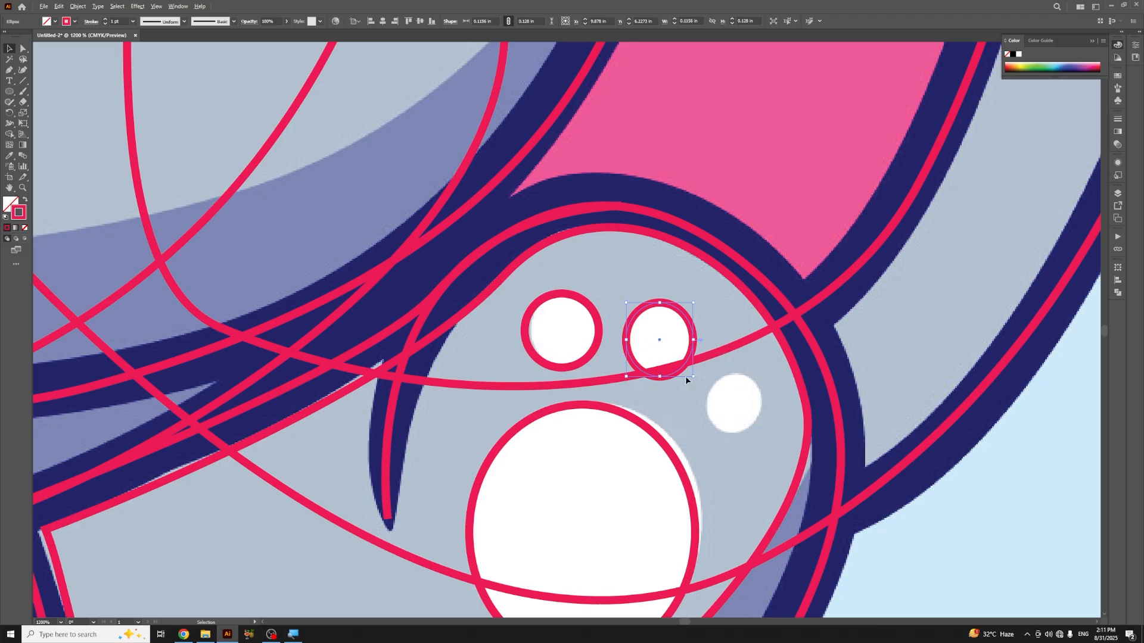
{"action": "left_click_drag", "start_coordinate": [688, 366], "coordinate": [763, 425]}
{"action": "left_click_drag", "start_coordinate": [698, 401], "coordinate": [704, 400]}
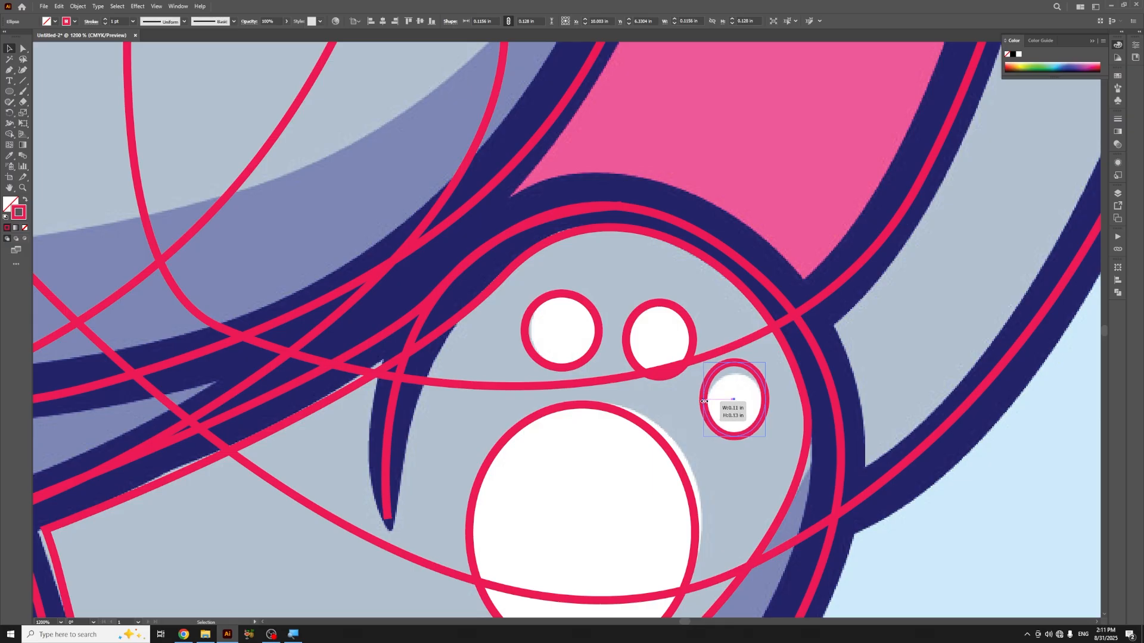
{"action": "left_click_drag", "start_coordinate": [735, 362], "coordinate": [735, 374]}
{"action": "key", "text": "ctrl+shift+a"}
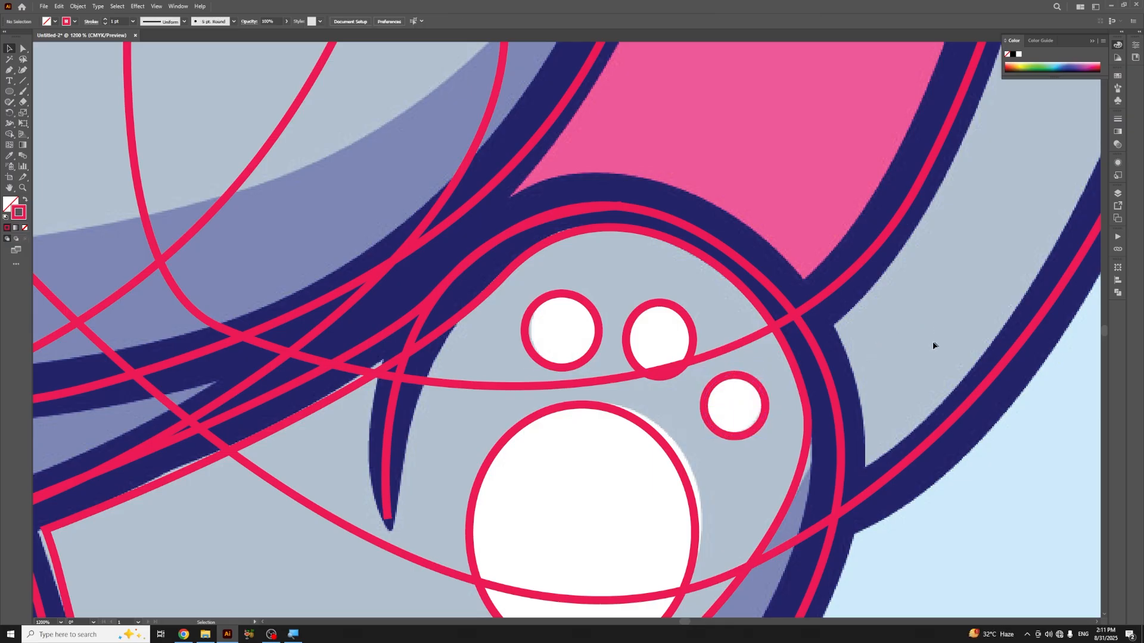
Step: Fill the upper middle shape of the tail tuft with the slate gray sampled from the reference, without a stroke
{"action": "key", "text": "ctrl+minus"}
{"action": "key", "text": "ctrl+minus"}
{"action": "key", "text": "ctrl+minus"}
{"action": "key", "text": "ctrl+minus"}
{"action": "key", "text": "ctrl+minus"}
{"action": "key", "text": "ctrl+minus"}
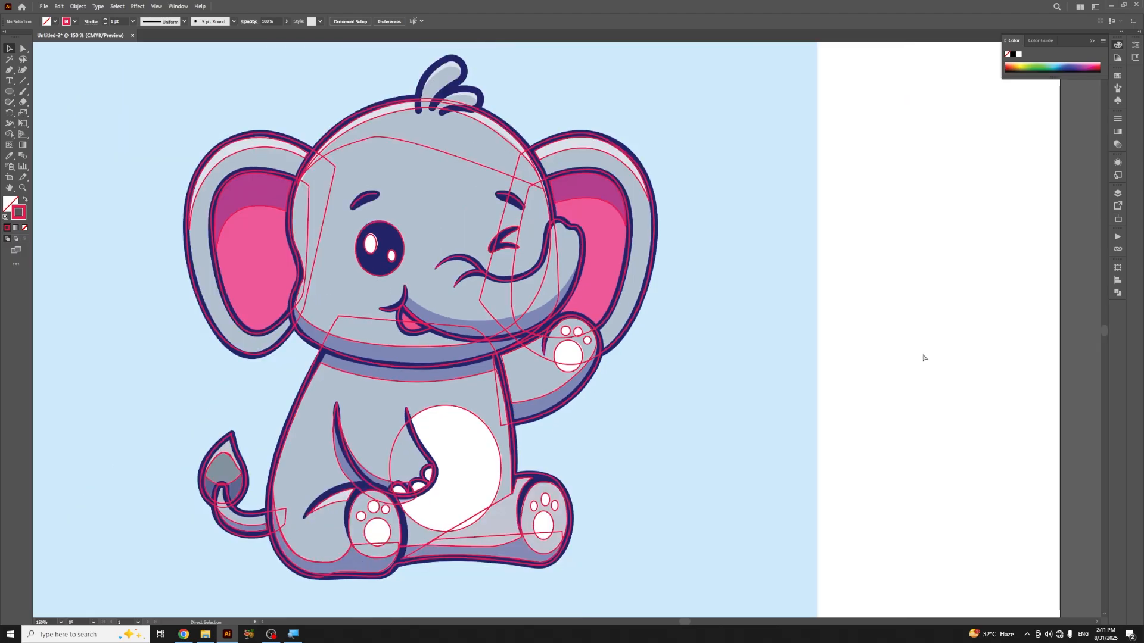
{"action": "key", "text": "ctrl+minus"}
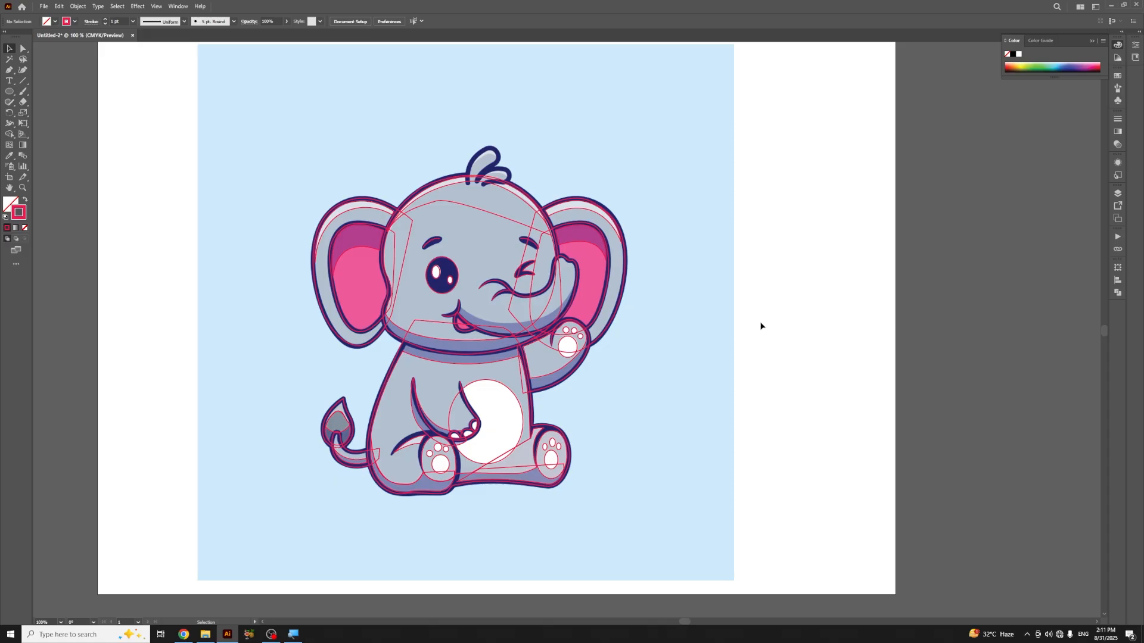
{"action": "key", "text": "ctrl+equal"}
{"action": "key", "text": "ctrl+equal"}
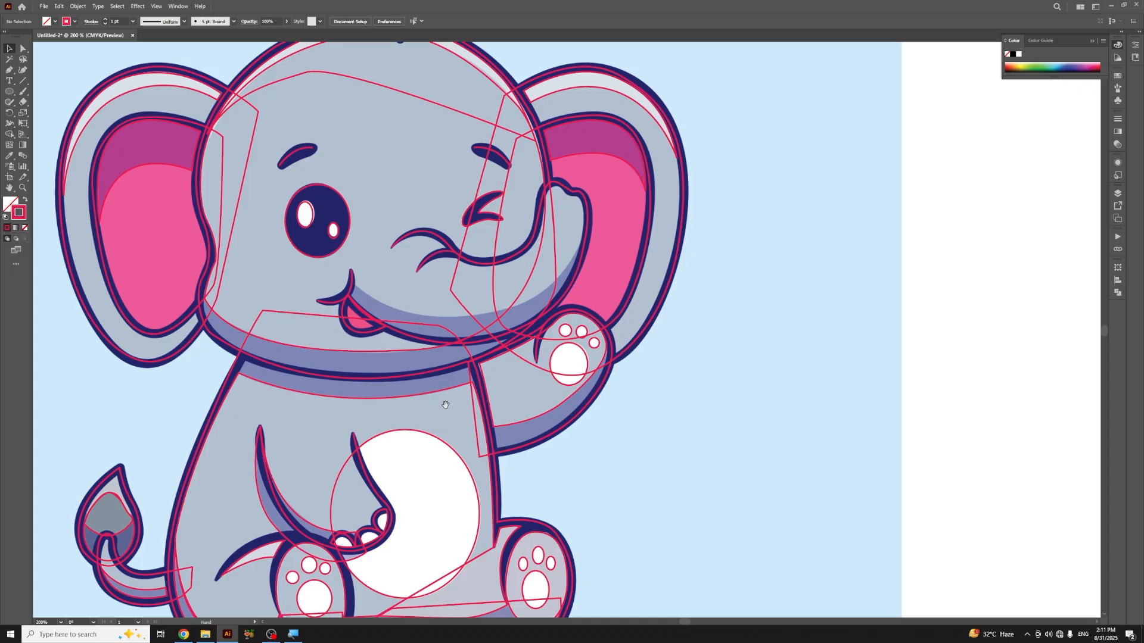
{"action": "left_click_drag", "start_coordinate": [445, 405], "coordinate": [695, 265]}
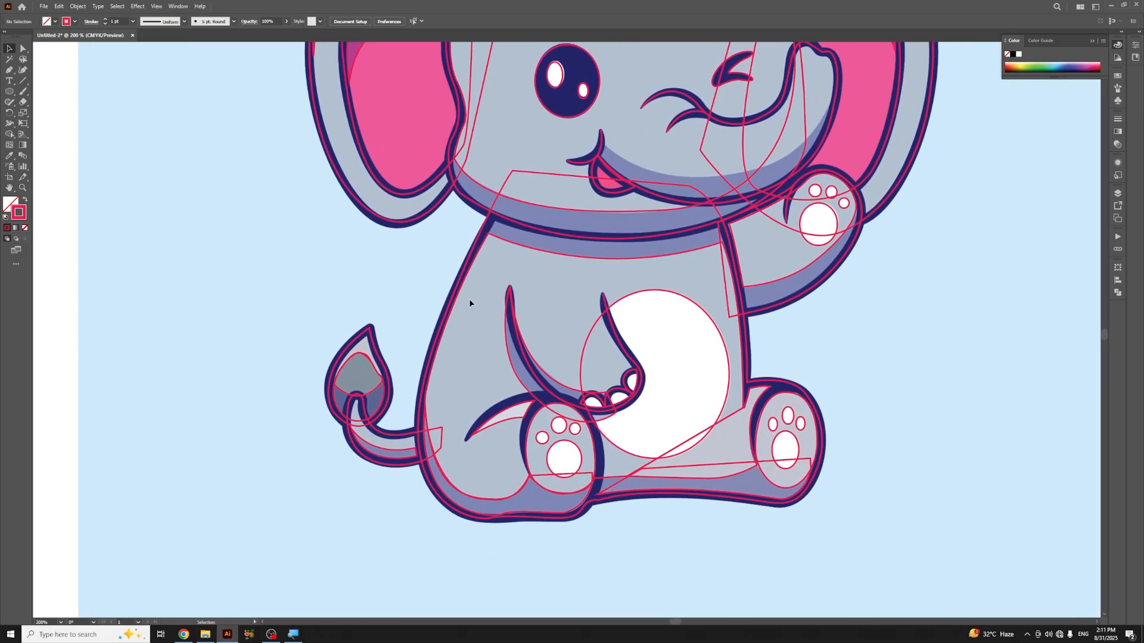
{"action": "key", "text": "ctrl+equal"}
{"action": "left_click_drag", "start_coordinate": [287, 324], "coordinate": [395, 323]}
{"action": "key", "text": "ctrl+equal"}
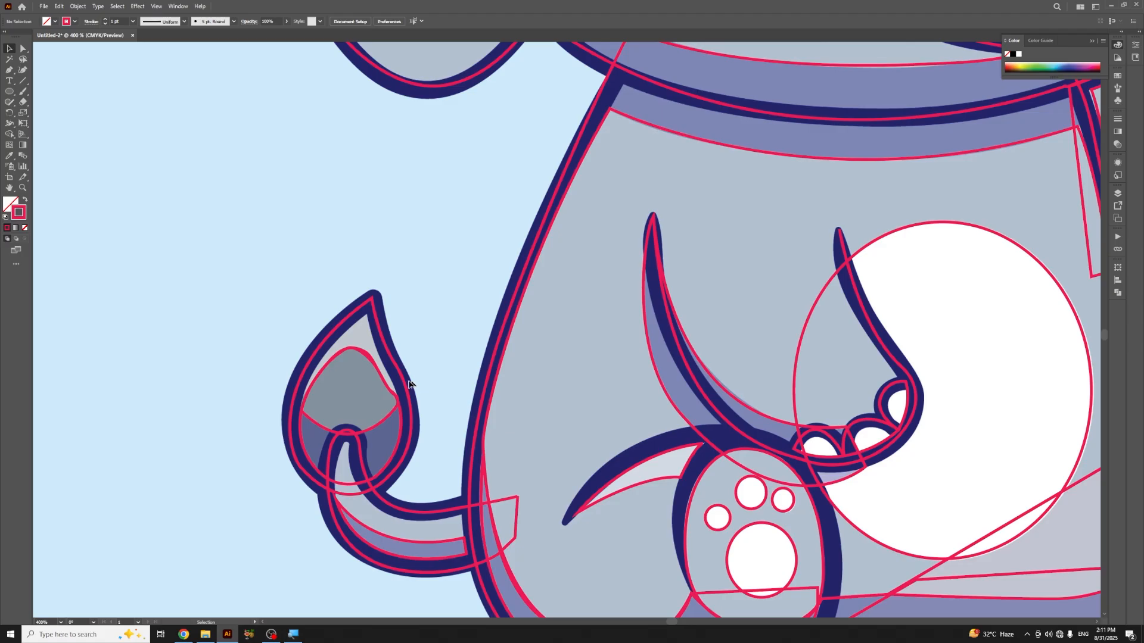
{"action": "left_click", "coordinate": [378, 376]}
{"action": "key", "text": "i"}
{"action": "left_click", "coordinate": [345, 375]}
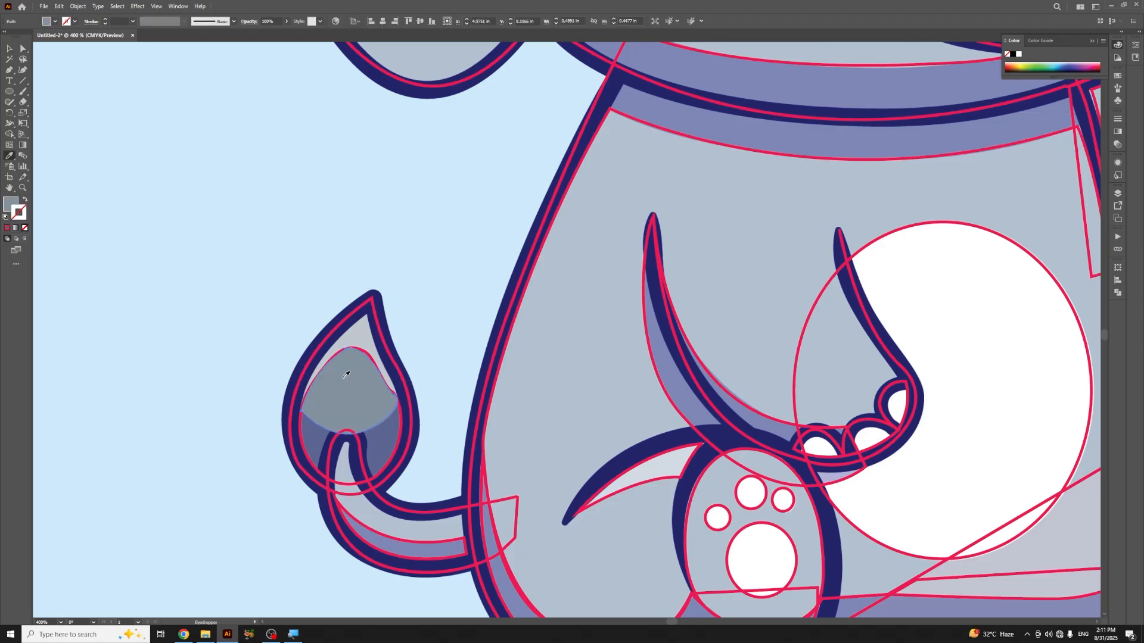
{"action": "key", "text": "v"}
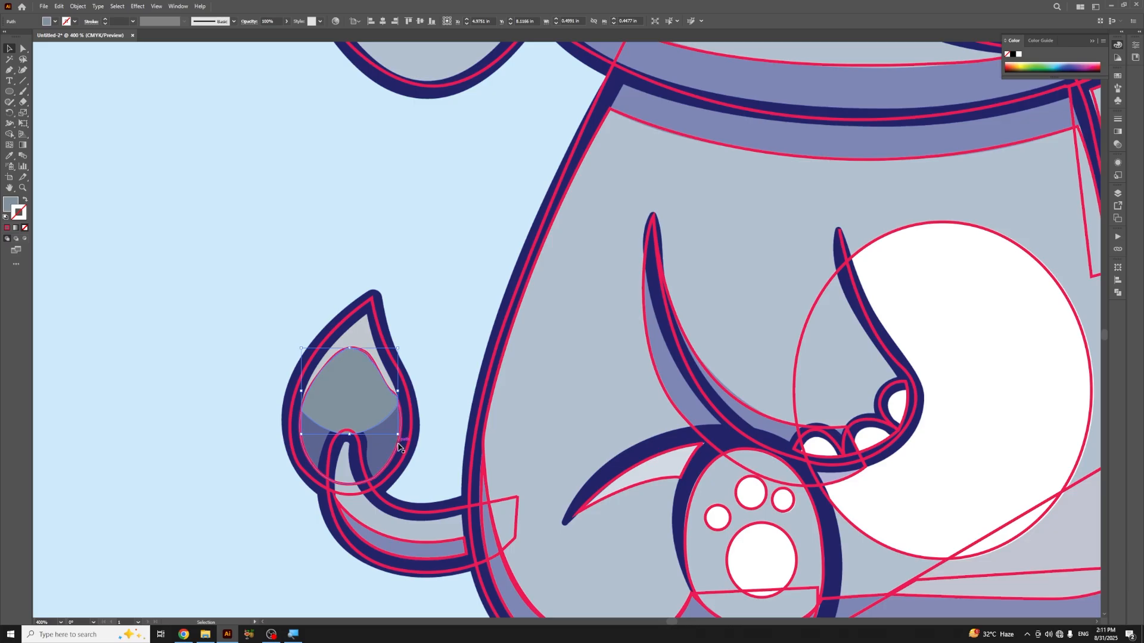
Step: Fill the tail tuft's inner shading shape with the dark blue-violet sampled from the reference, without a stroke
{"action": "left_click", "coordinate": [395, 451]}
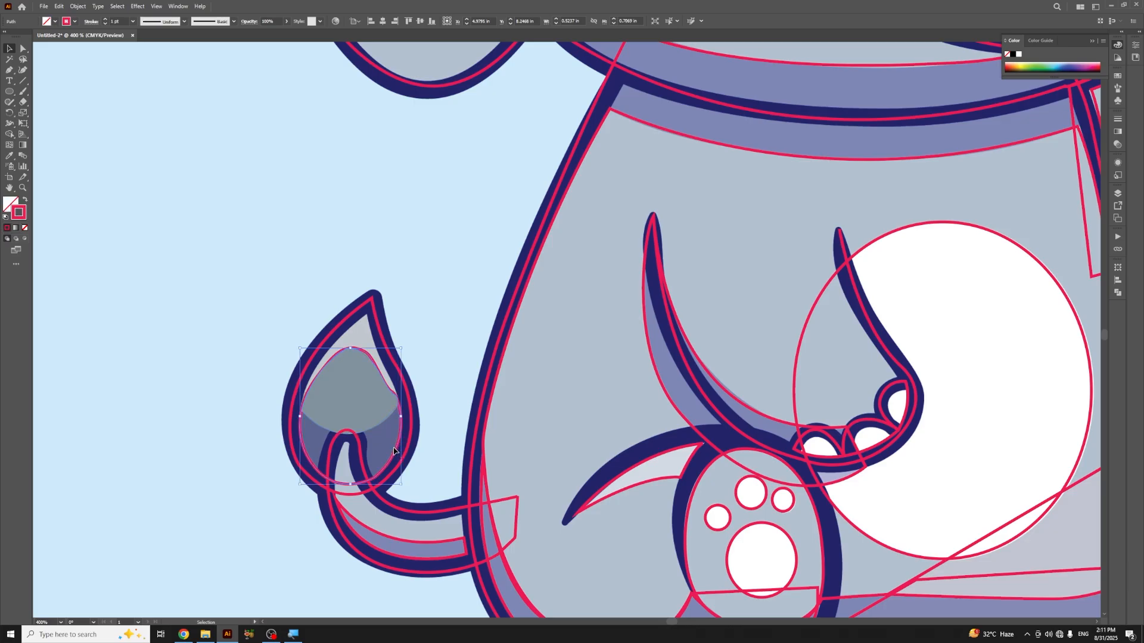
{"action": "key", "text": "i"}
{"action": "left_click", "coordinate": [388, 446]}
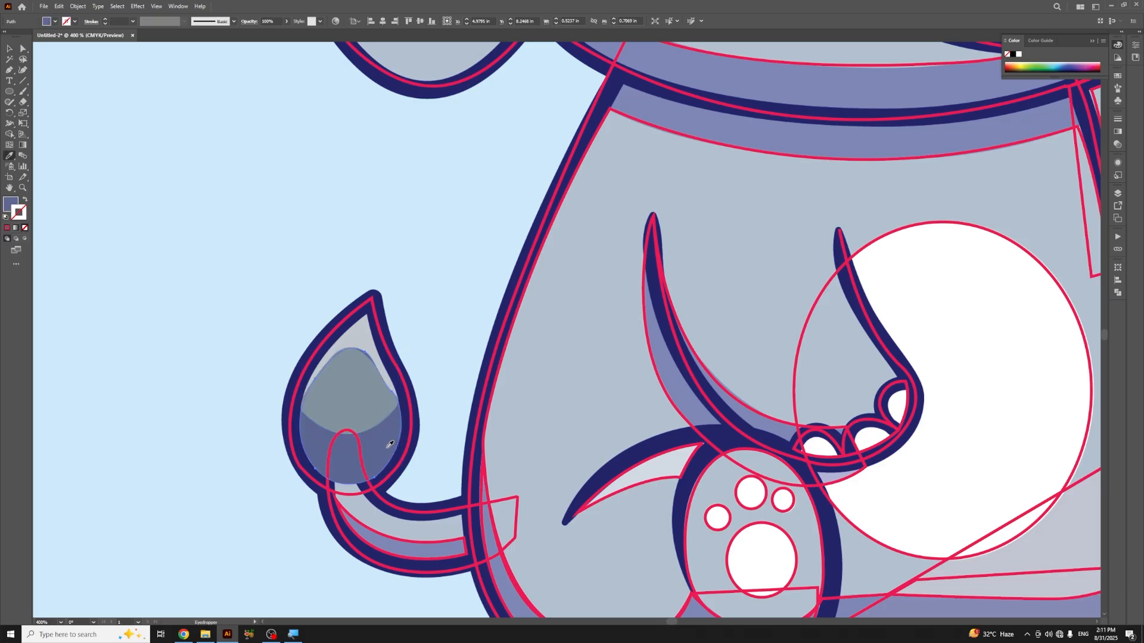
{"action": "key", "text": "v"}
{"action": "left_click", "coordinate": [323, 359]}
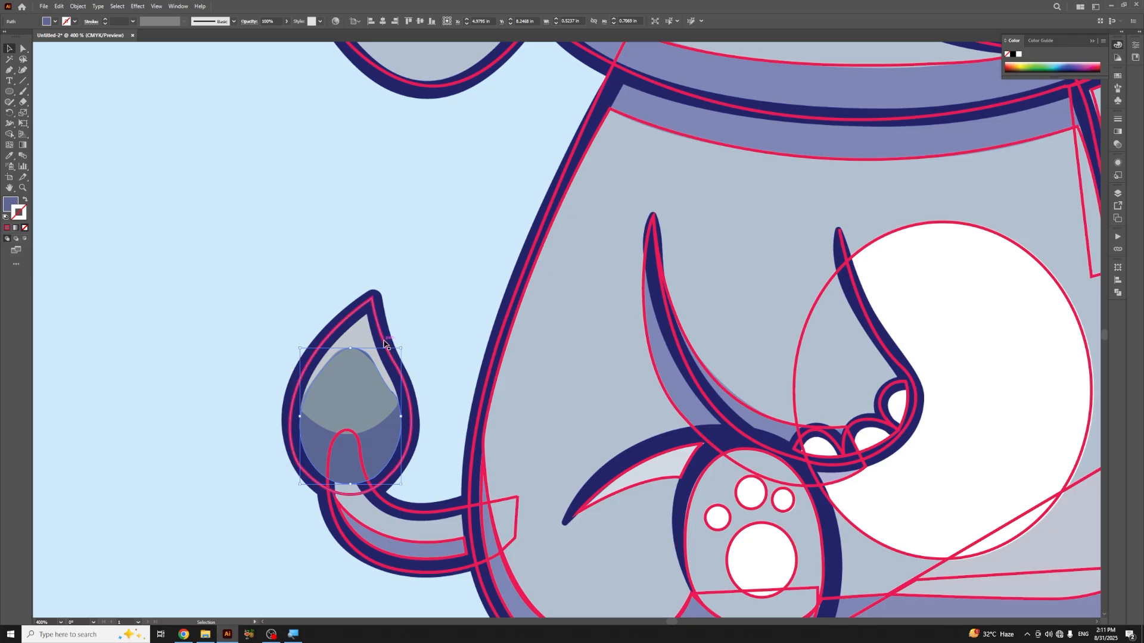
Step: Fill the outer teardrop of the tail tuft with the light gray sampled from the reference, without a stroke
{"action": "left_click", "coordinate": [387, 344]}
{"action": "key", "text": "i"}
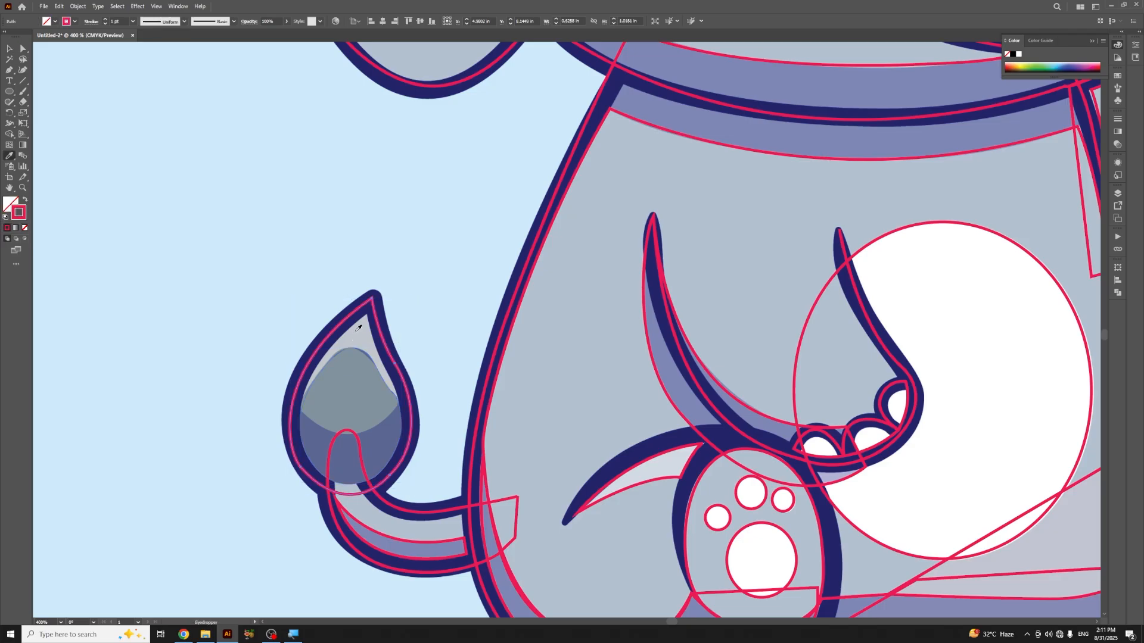
{"action": "left_click", "coordinate": [359, 327]}
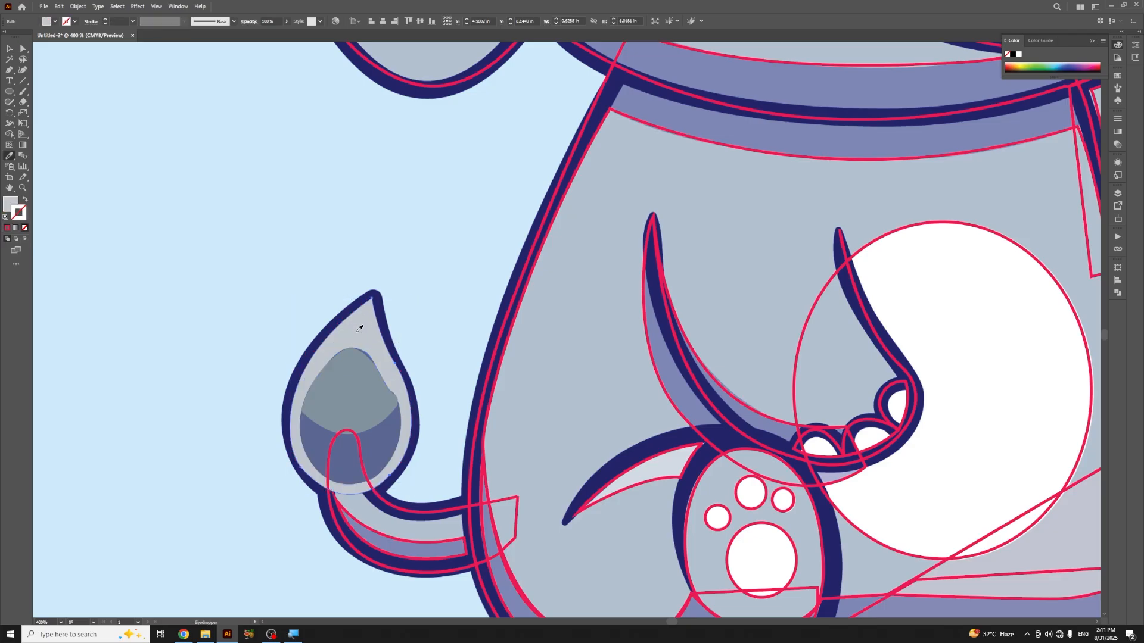
{"action": "key", "text": "v"}
{"action": "left_click", "coordinate": [434, 239]}
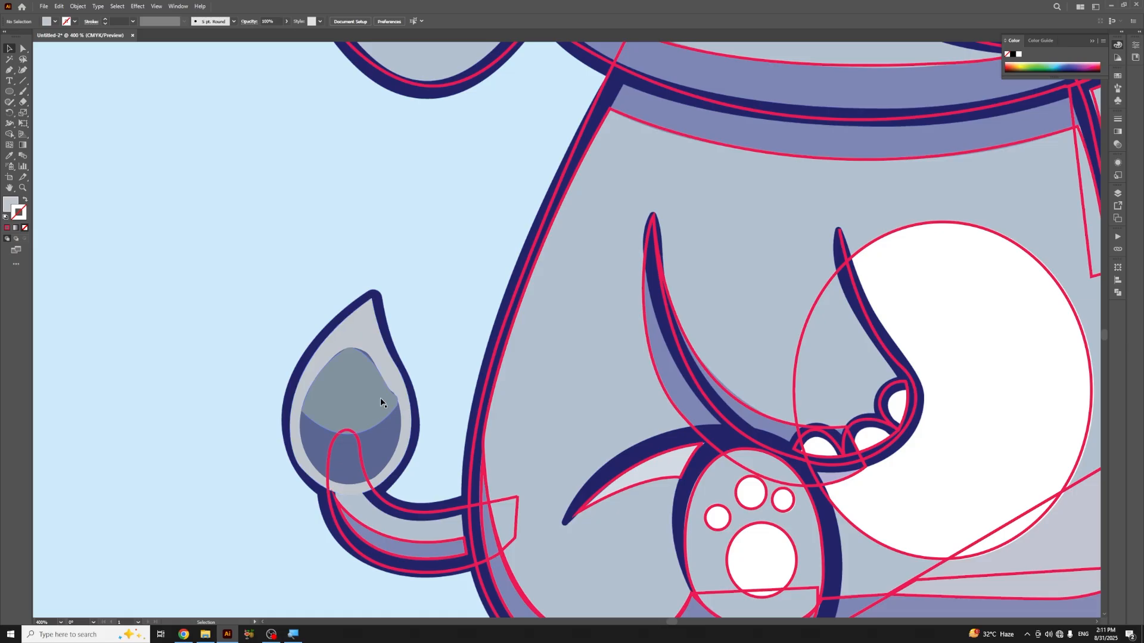
Step: Reshape the top and right-hand curves of the tail tuft's slate gray shape to follow the reference
{"action": "scroll", "coordinate": [382, 401], "scroll_direction": "up", "scroll_amount": 3}
{"action": "left_click", "coordinate": [577, 292]}
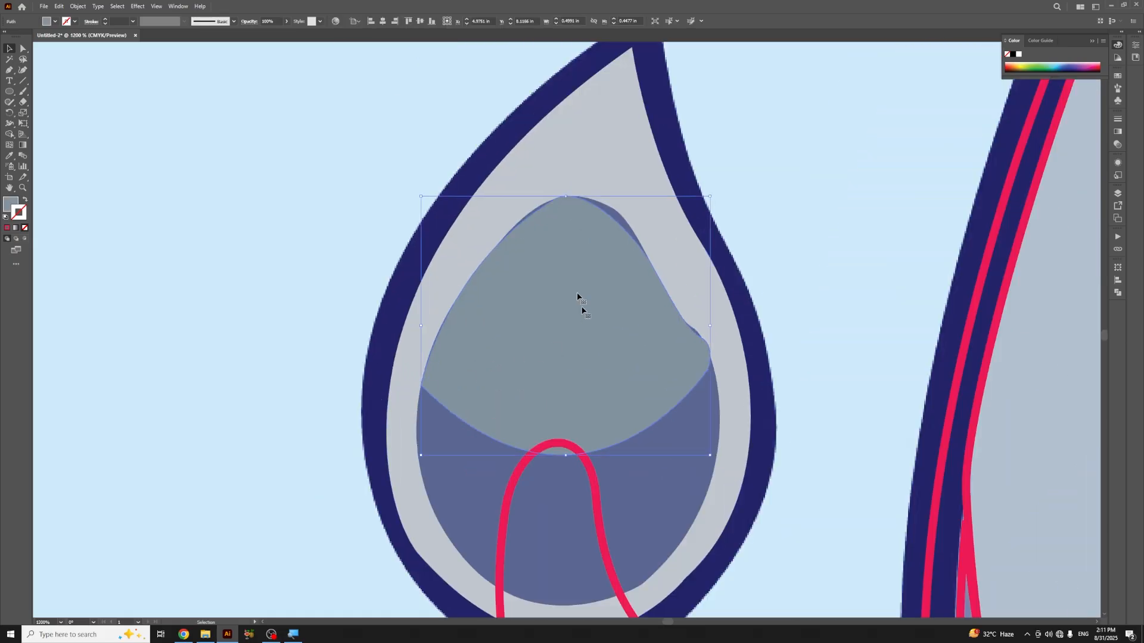
{"action": "key", "text": "a"}
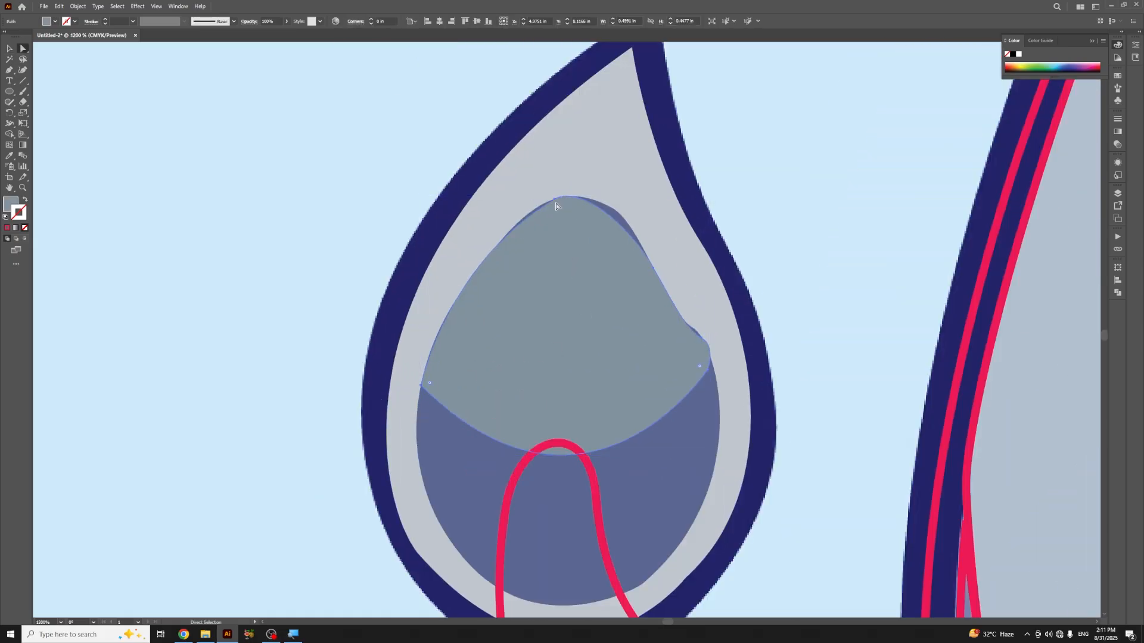
{"action": "left_click_drag", "start_coordinate": [555, 201], "coordinate": [441, 261]}
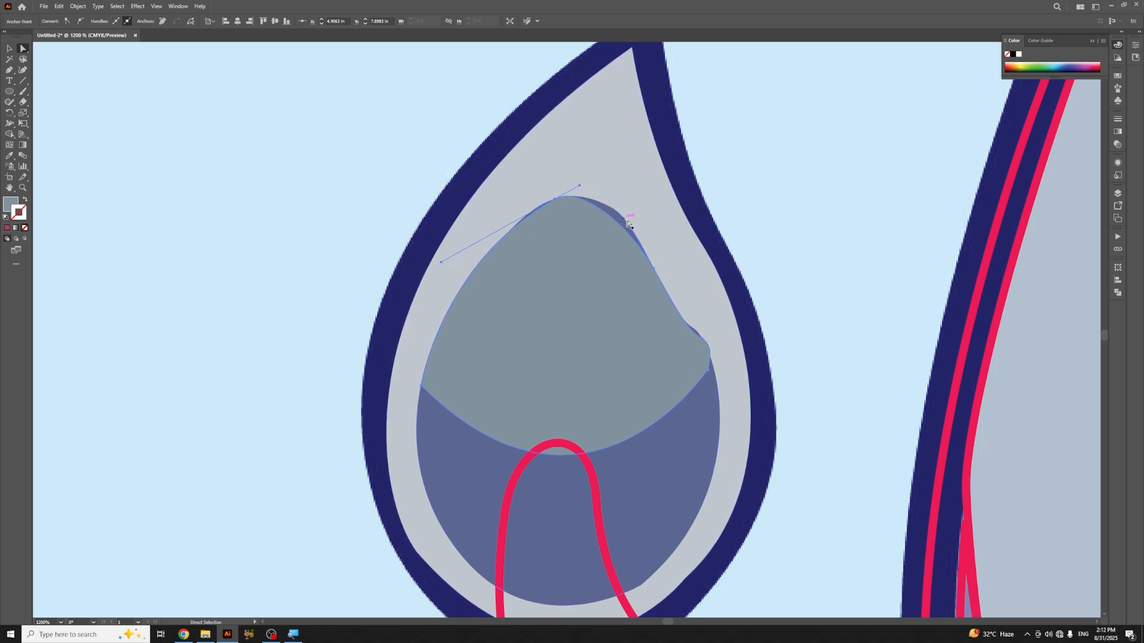
{"action": "left_click_drag", "start_coordinate": [627, 223], "coordinate": [629, 199]}
{"action": "left_click_drag", "start_coordinate": [700, 333], "coordinate": [671, 304]}
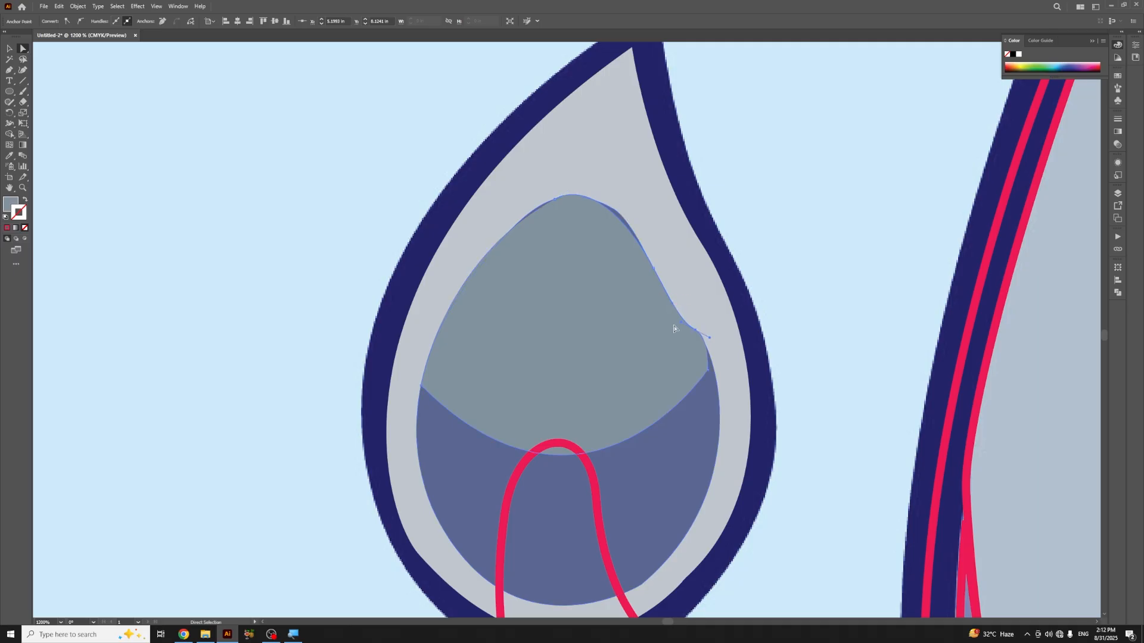
{"action": "left_click", "coordinate": [654, 268]}
{"action": "left_click_drag", "start_coordinate": [580, 189], "coordinate": [598, 180]}
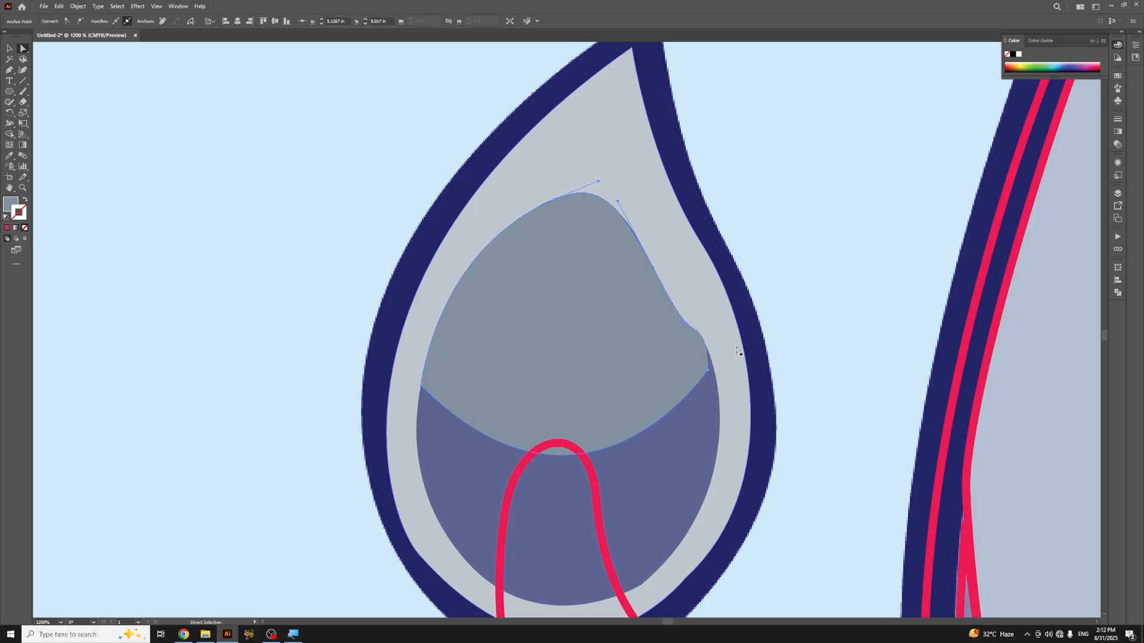
Step: Adjust the lower right and lower left corners of the slate gray tuft shape to meet the edges of the inner shading
{"action": "left_click", "coordinate": [708, 372]}
{"action": "mouse_move", "coordinate": [709, 371]}
{"action": "left_mouse_down"}
{"action": "mouse_move", "coordinate": [709, 342]}
{"action": "mouse_move", "coordinate": [696, 375]}
{"action": "left_mouse_up"}
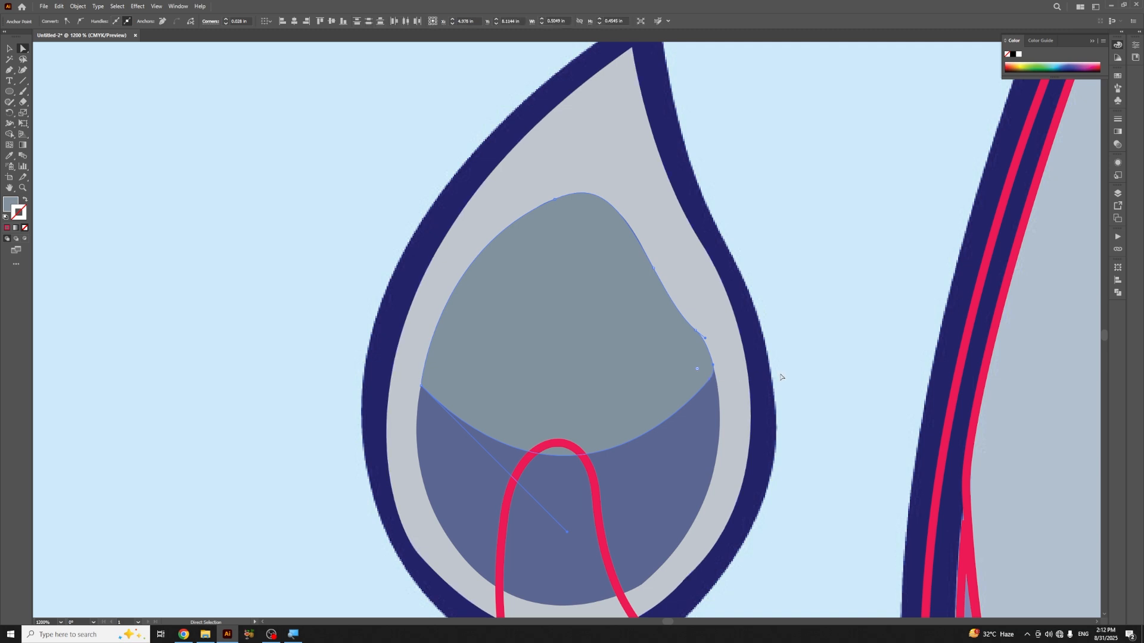
{"action": "left_click", "coordinate": [424, 390]}
{"action": "left_click_drag", "start_coordinate": [435, 384], "coordinate": [444, 382]}
{"action": "left_click", "coordinate": [845, 261]}
{"action": "key", "text": "ctrl+minus"}
{"action": "key", "text": "ctrl+minus"}
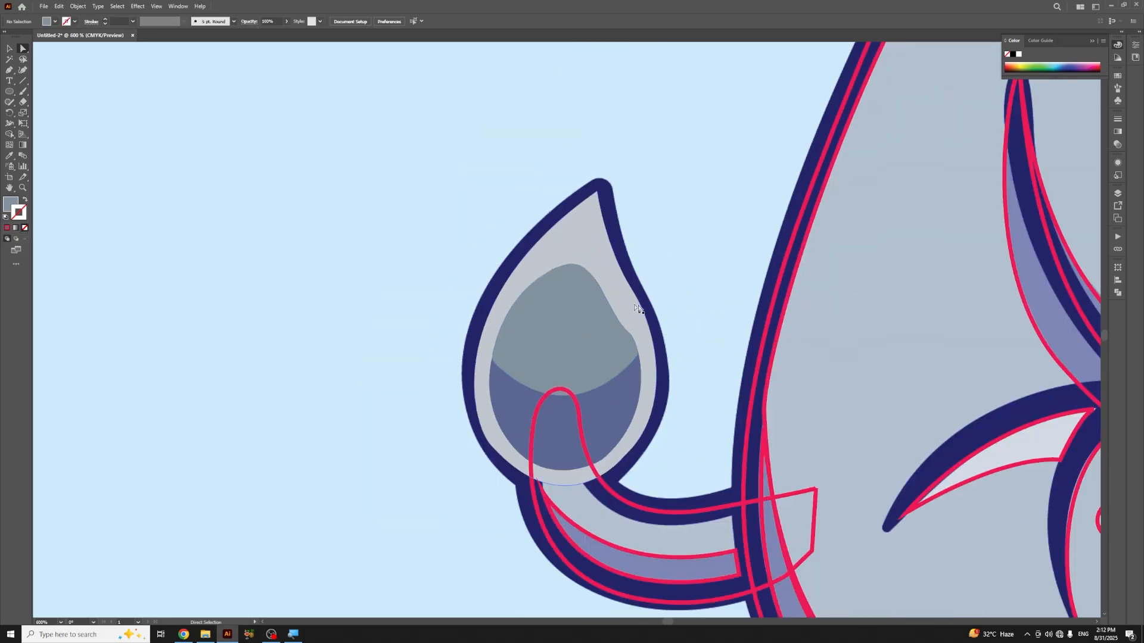
Step: Enlarge the tuft's outer teardrop about its centre to about 0.66 by 1.07 in
{"action": "key", "text": "v"}
{"action": "left_click", "coordinate": [608, 264]}
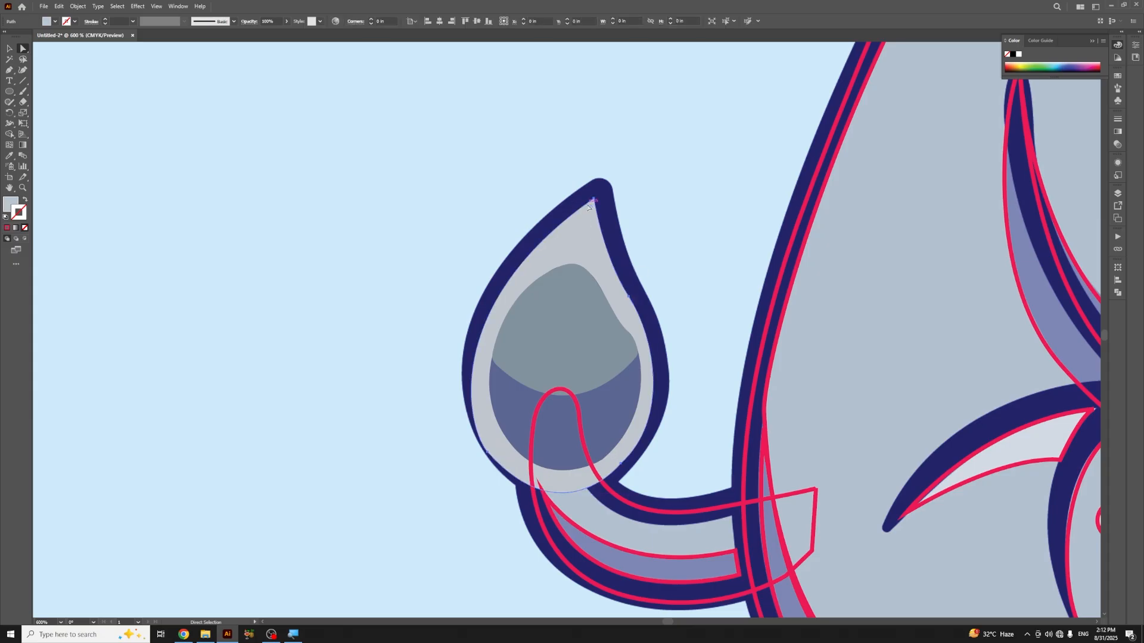
{"action": "key", "text": "a"}
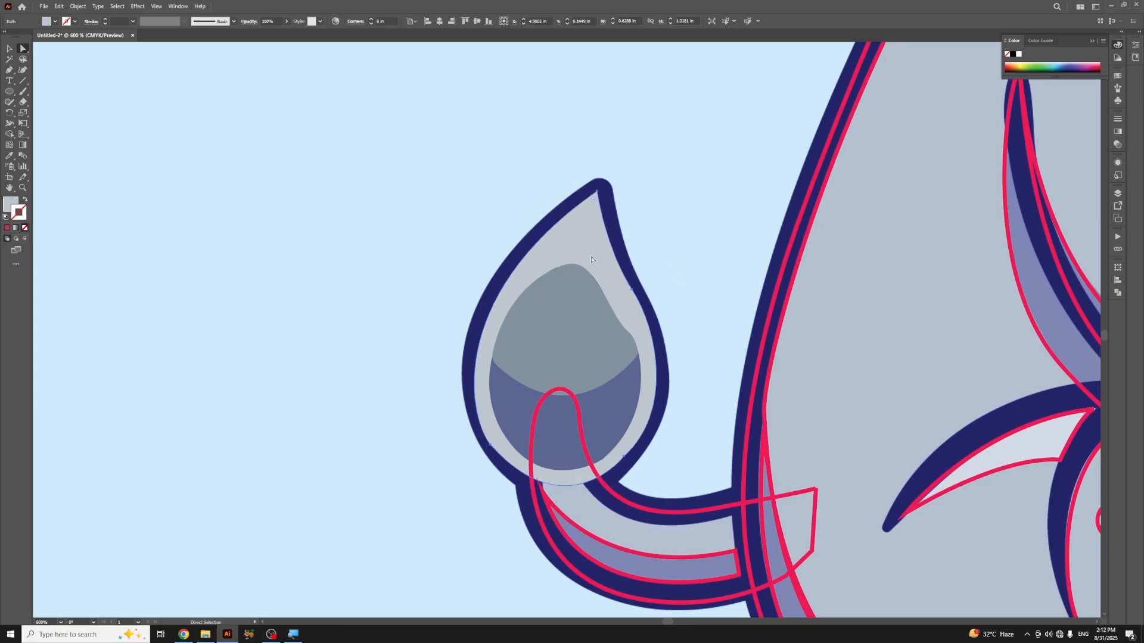
{"action": "key", "text": "v"}
{"action": "key", "text": "a"}
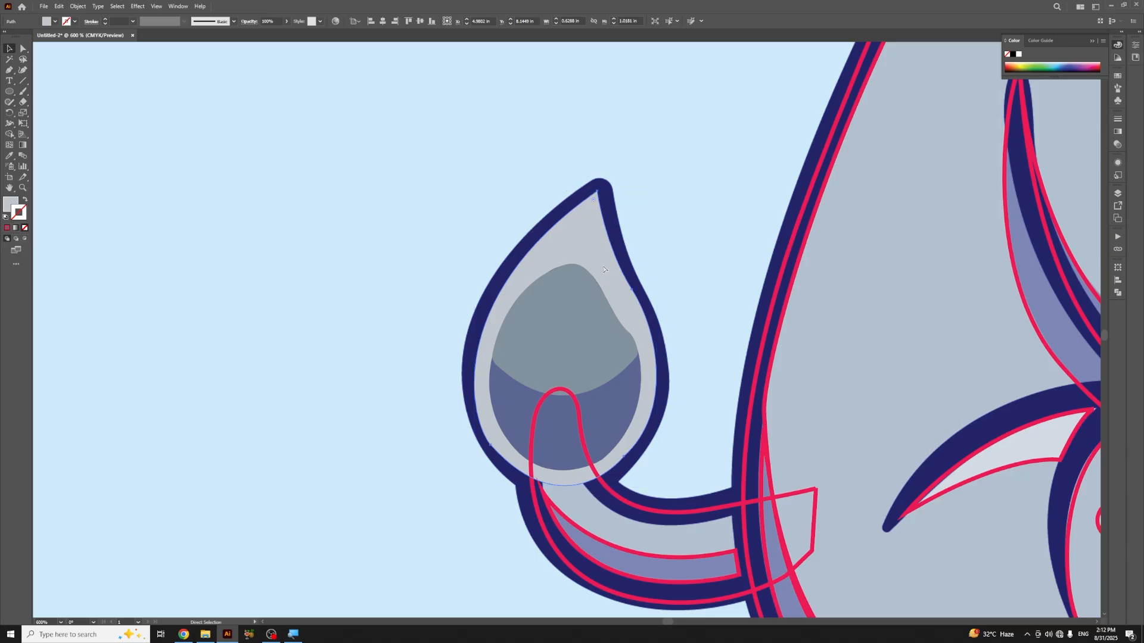
{"action": "key", "text": "v"}
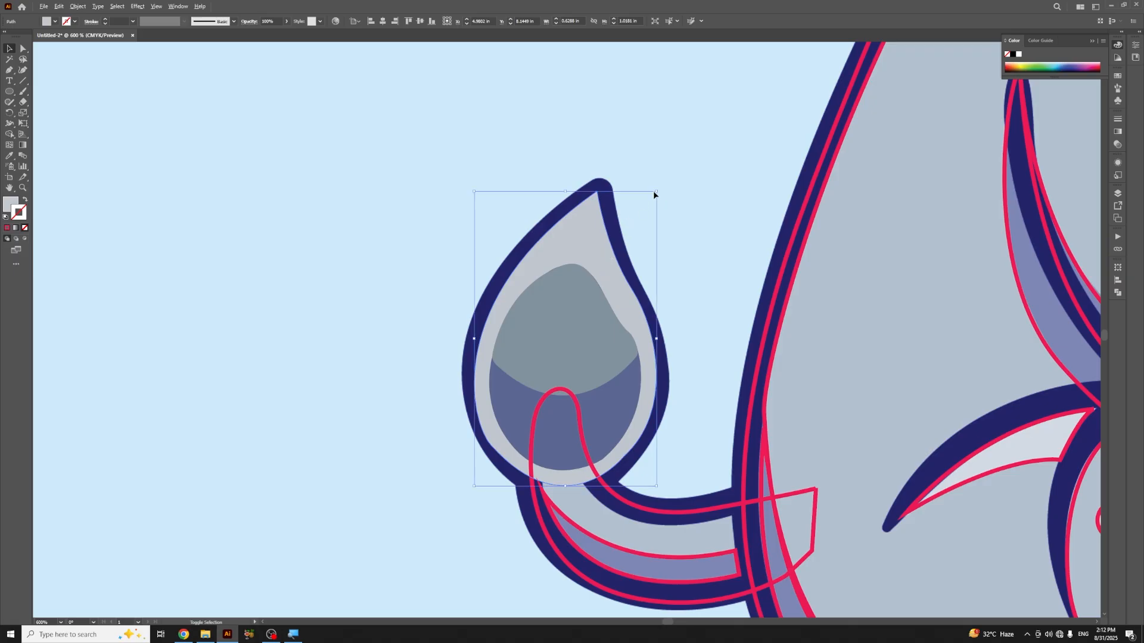
{"action": "left_click_drag", "start_coordinate": [656, 191], "coordinate": [660, 185]}
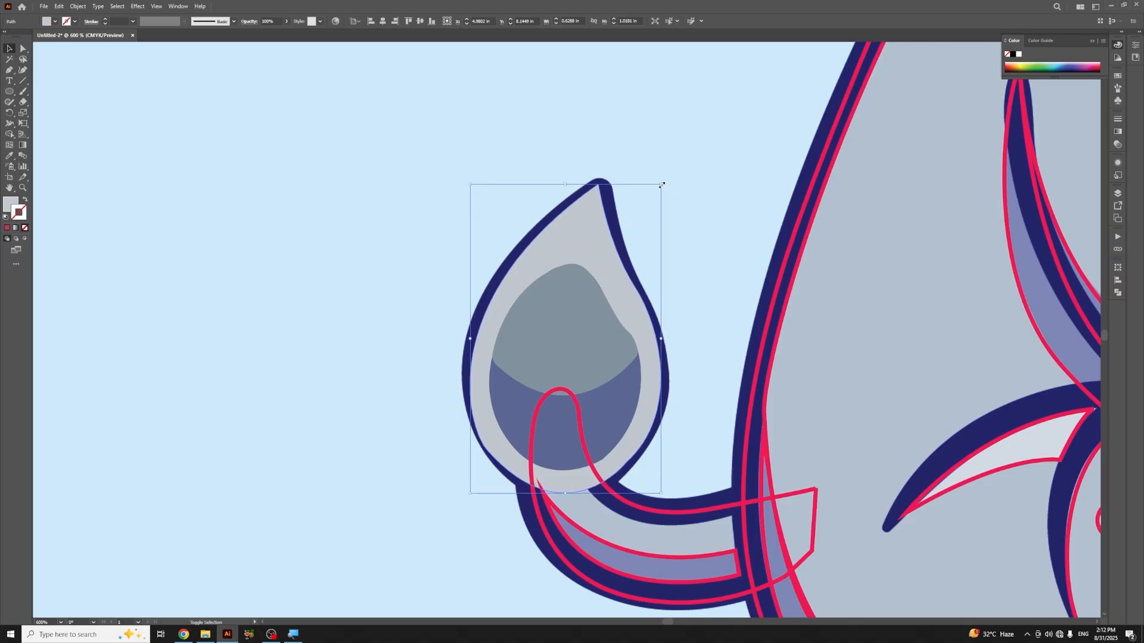
Step: Give the outer teardrop a 0.75 pt stroke in the dark navy sampled from the reference outline, without a fill
{"action": "key", "text": "i"}
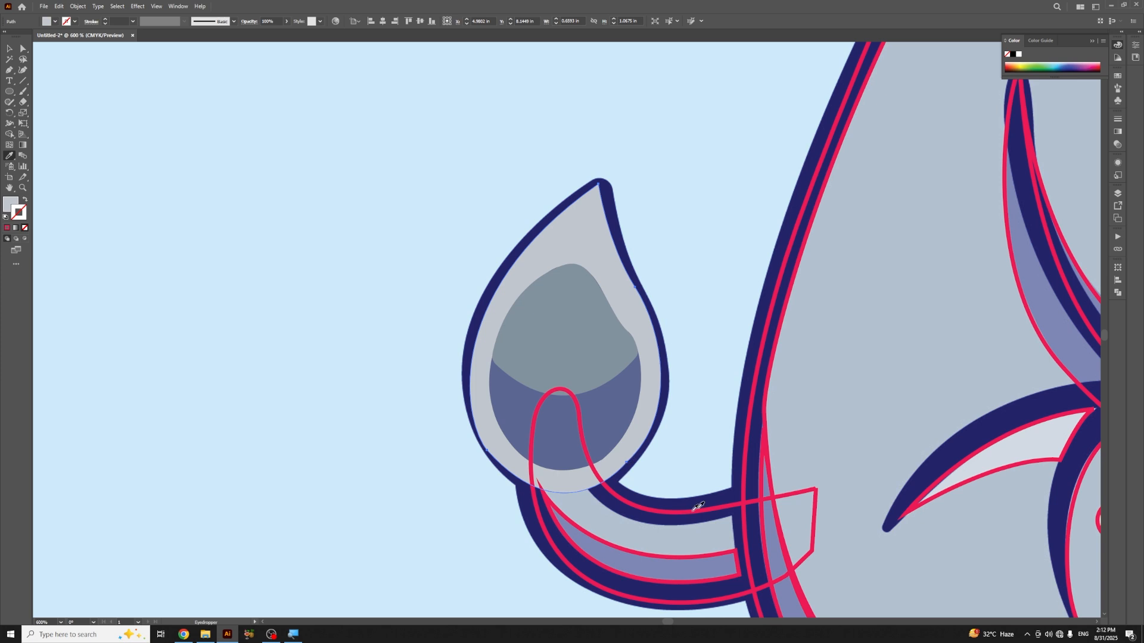
{"action": "left_click", "coordinate": [710, 499]}
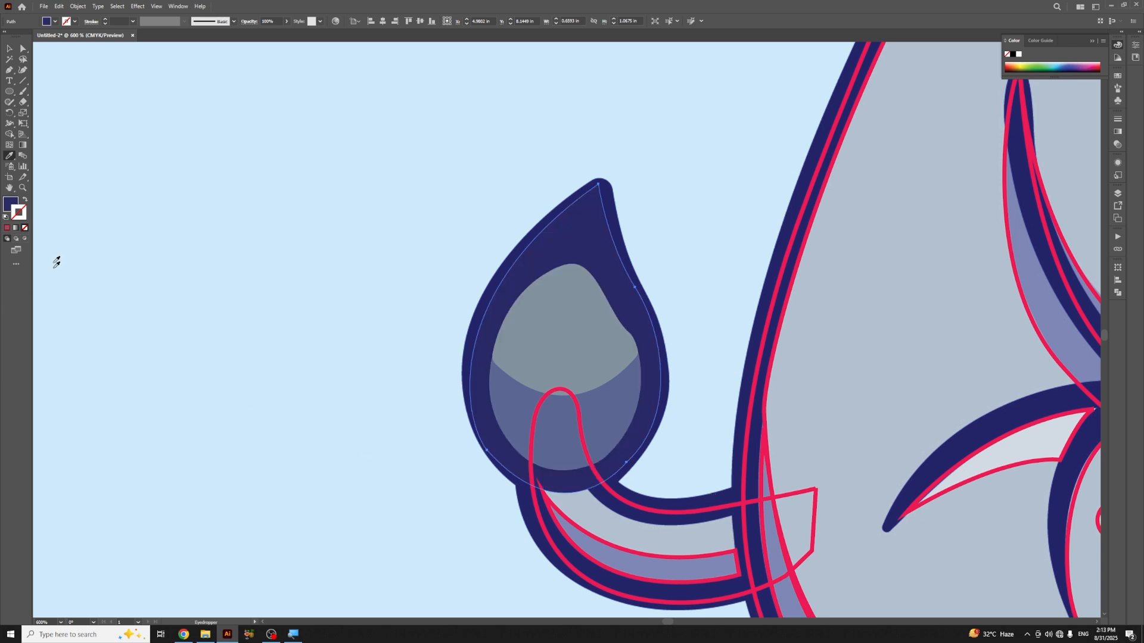
{"action": "left_click", "coordinate": [26, 200]}
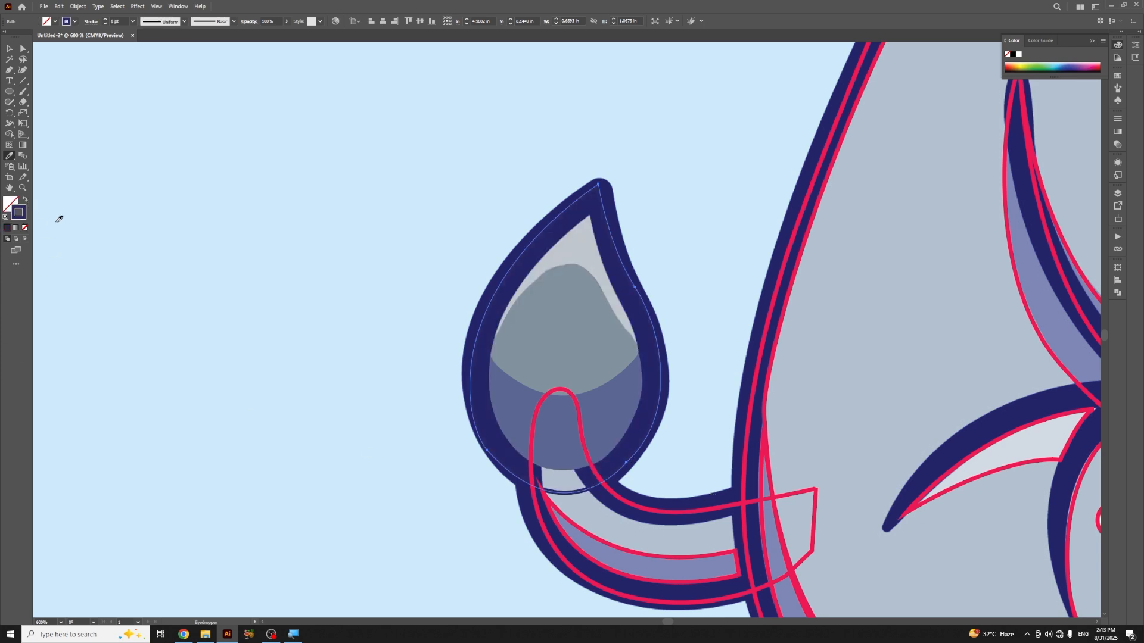
{"action": "left_click", "coordinate": [132, 22]}
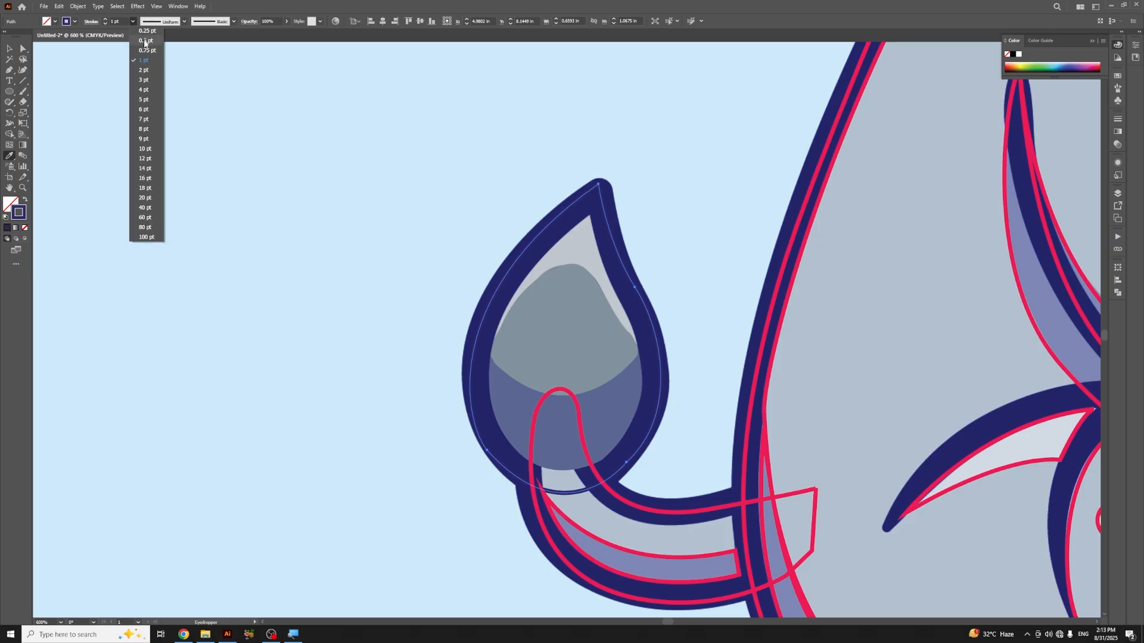
{"action": "left_click", "coordinate": [149, 49]}
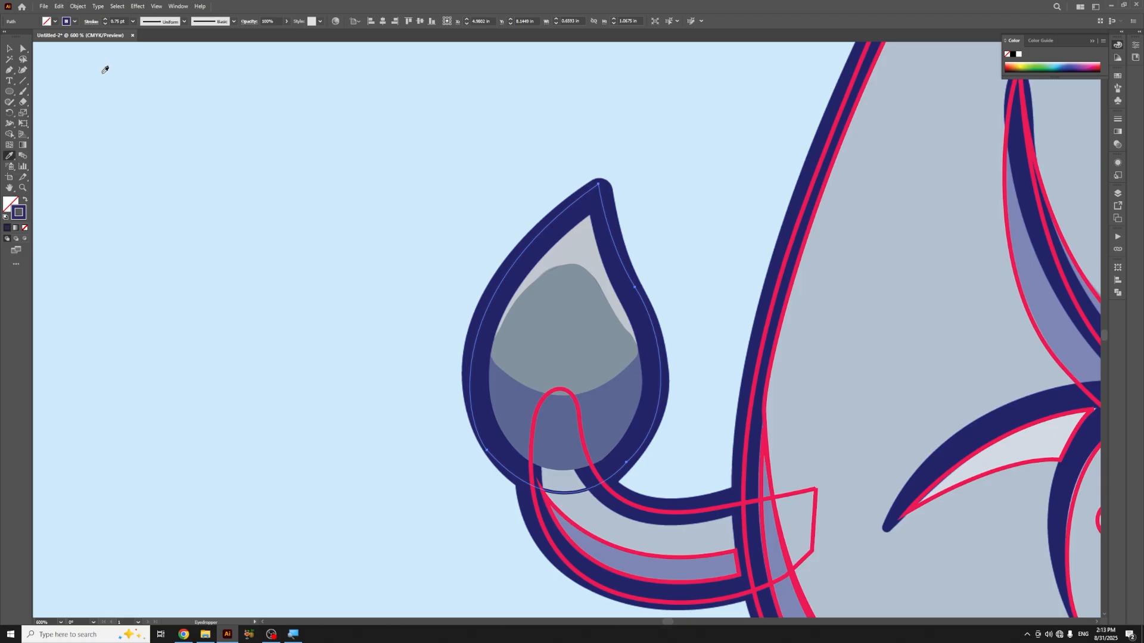
{"action": "key", "text": "v"}
Step: Fill the tail's lower shading strip with the blue-violet sampled from the reference, without a stroke
{"action": "left_click_drag", "start_coordinate": [678, 267], "coordinate": [507, 121]}
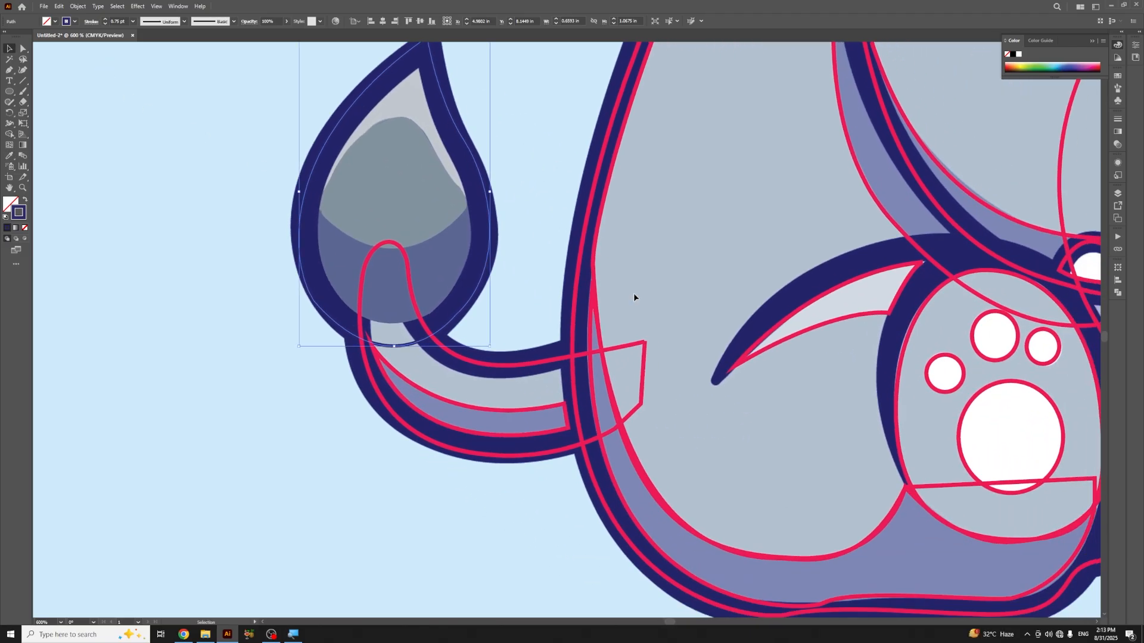
{"action": "left_click", "coordinate": [536, 412]}
{"action": "key", "text": "i"}
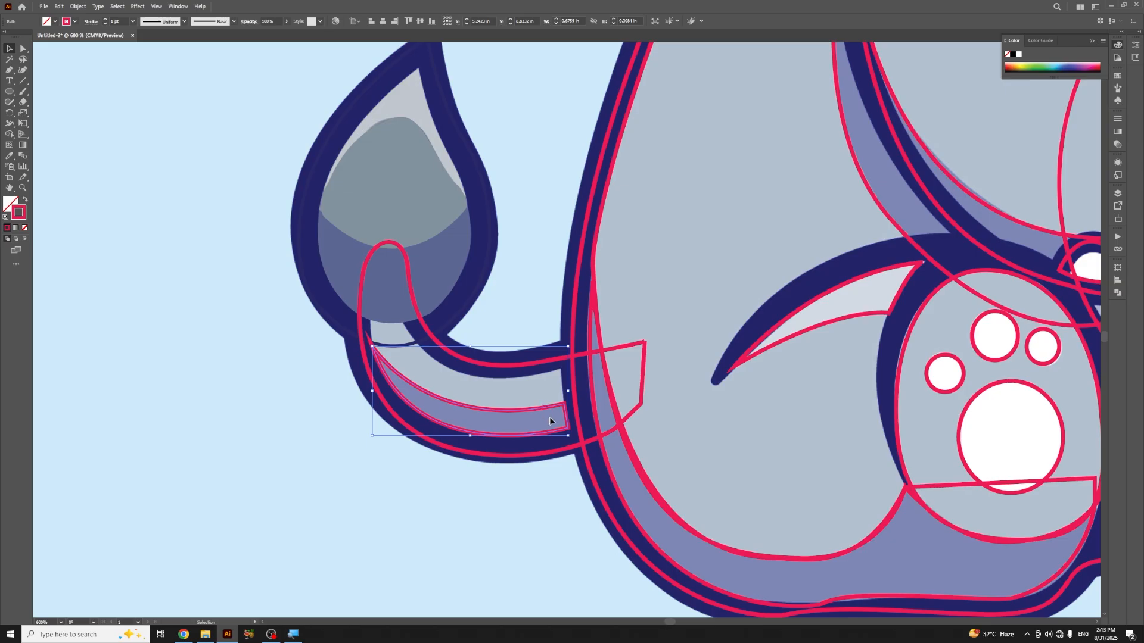
{"action": "left_click", "coordinate": [548, 420]}
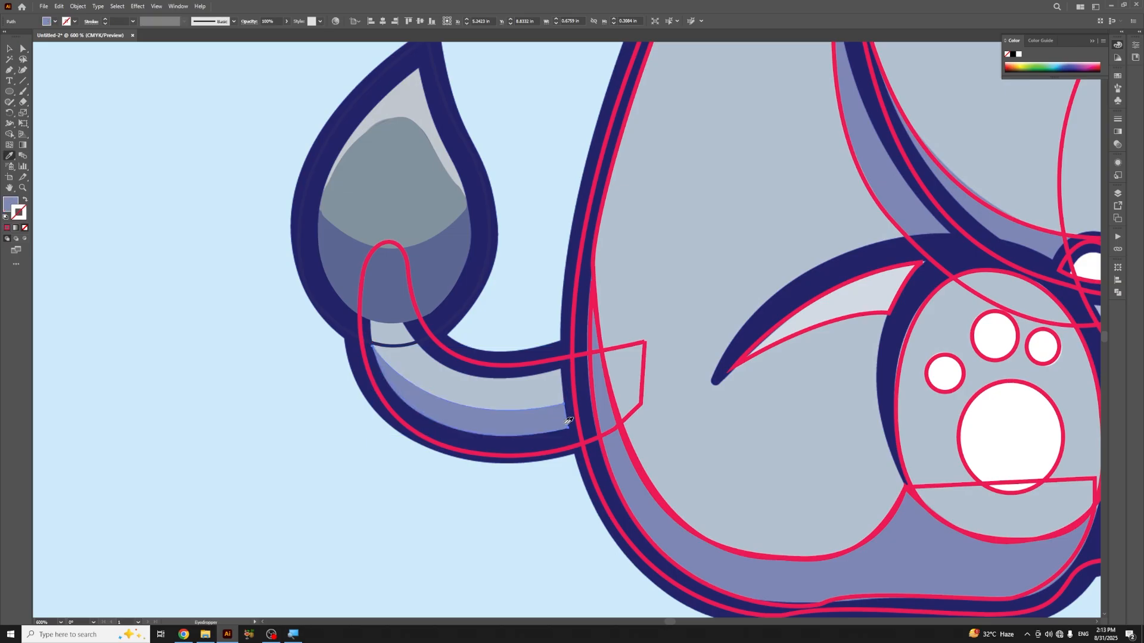
{"action": "key", "text": "v"}
Step: Try filling the tail shape with the light blue-gray sampled from the reference, without a stroke
{"action": "left_click", "coordinate": [643, 370]}
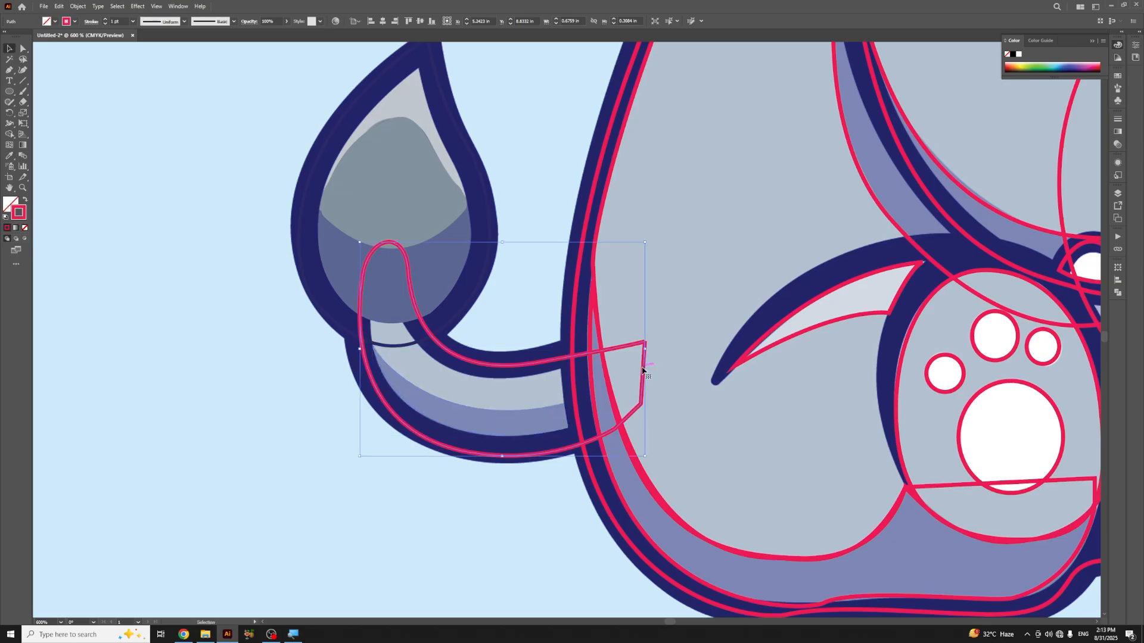
{"action": "key", "text": "i"}
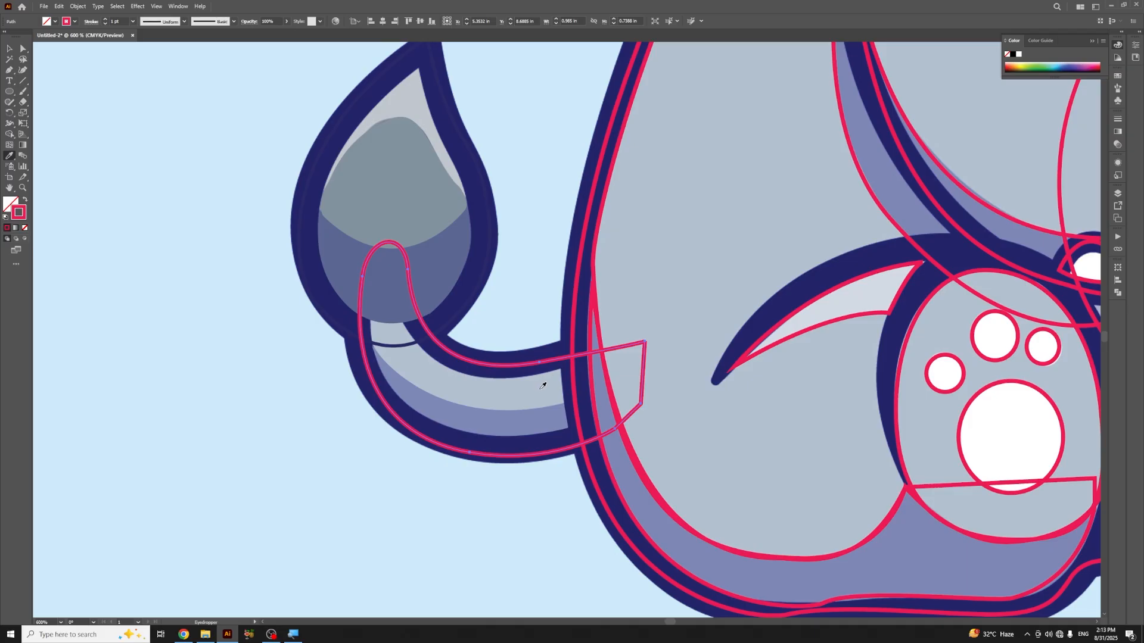
{"action": "left_click", "coordinate": [543, 386]}
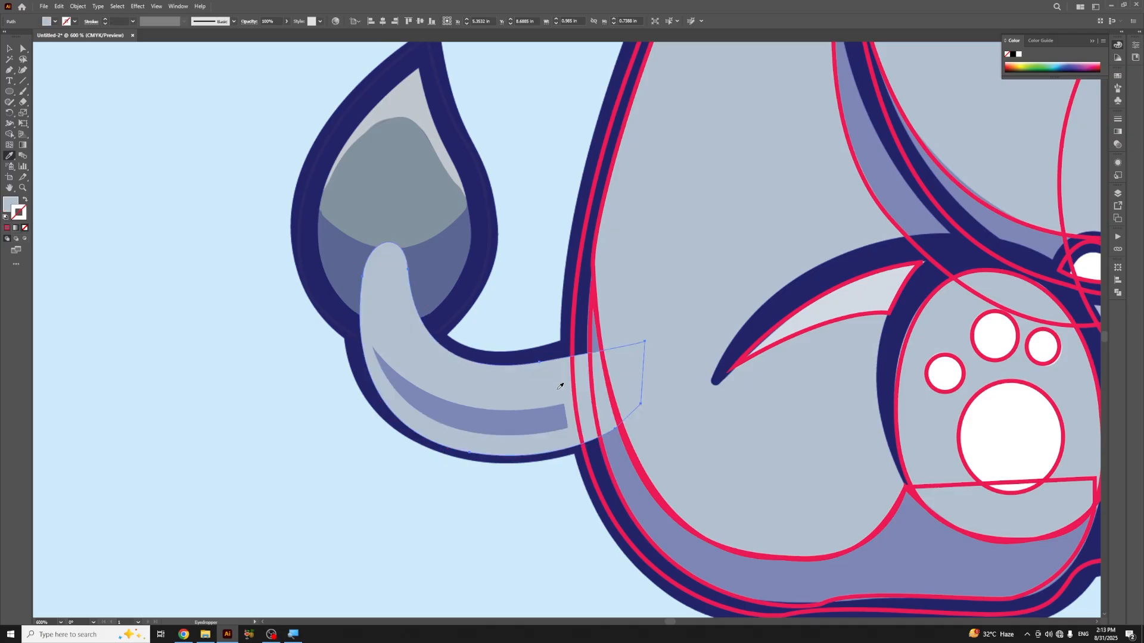
Step: Copy the teardrop outline's style onto the tail shape, giving it a 0.75 pt dark navy stroke and no fill
{"action": "key", "text": "a"}
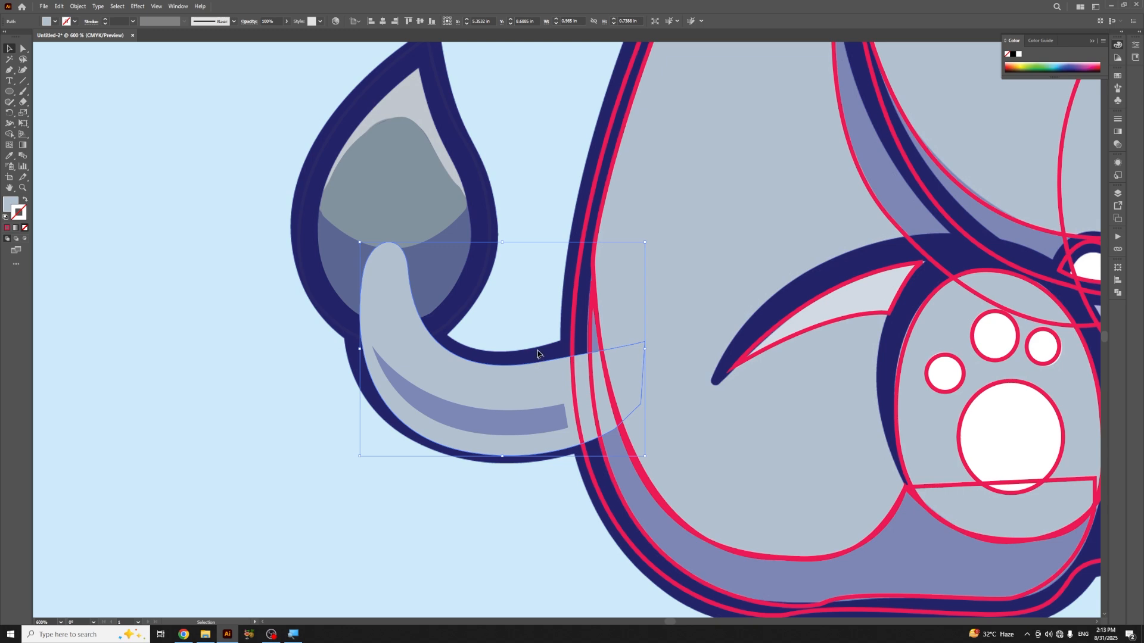
{"action": "key", "text": "i"}
{"action": "left_click", "coordinate": [498, 247]}
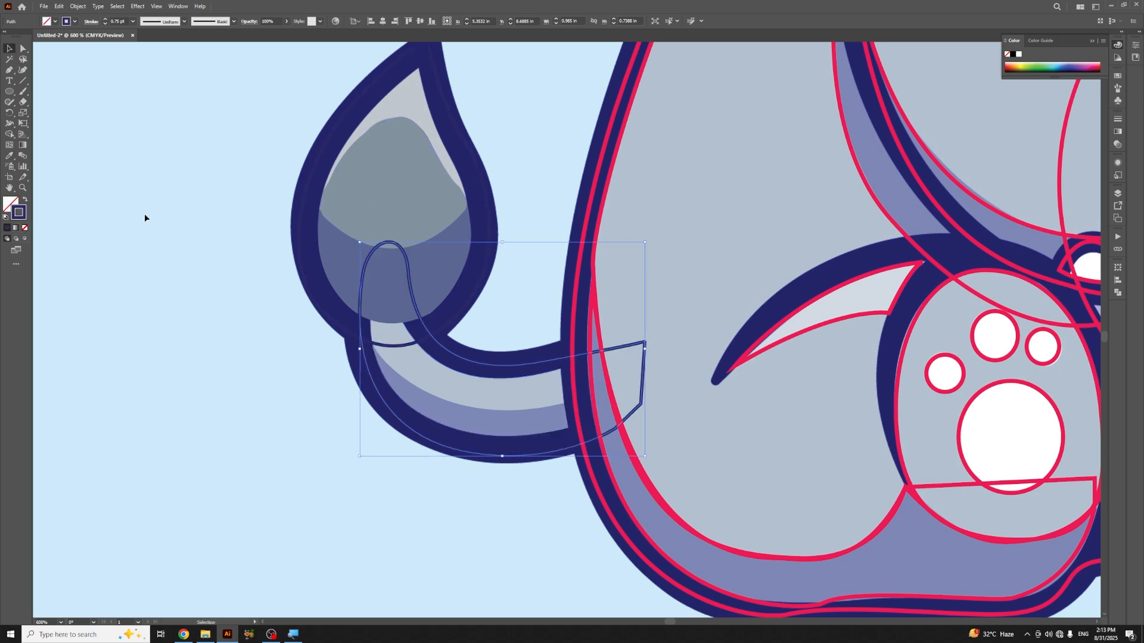
{"action": "left_click", "coordinate": [239, 291]}
Step: Fill the shading shape along the lower body and front foot with the blue-violet sampled from the reference, without a stroke
{"action": "key", "text": "ctrl+minus"}
{"action": "key", "text": "ctrl+minus"}
{"action": "key", "text": "ctrl+minus"}
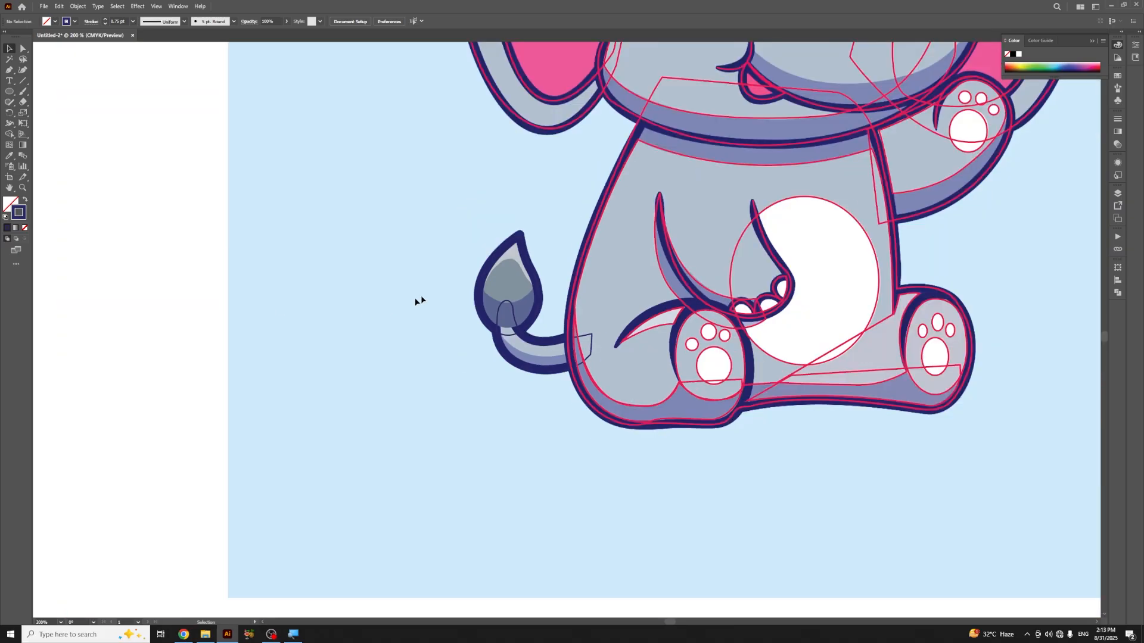
{"action": "left_click_drag", "start_coordinate": [667, 189], "coordinate": [491, 285]}
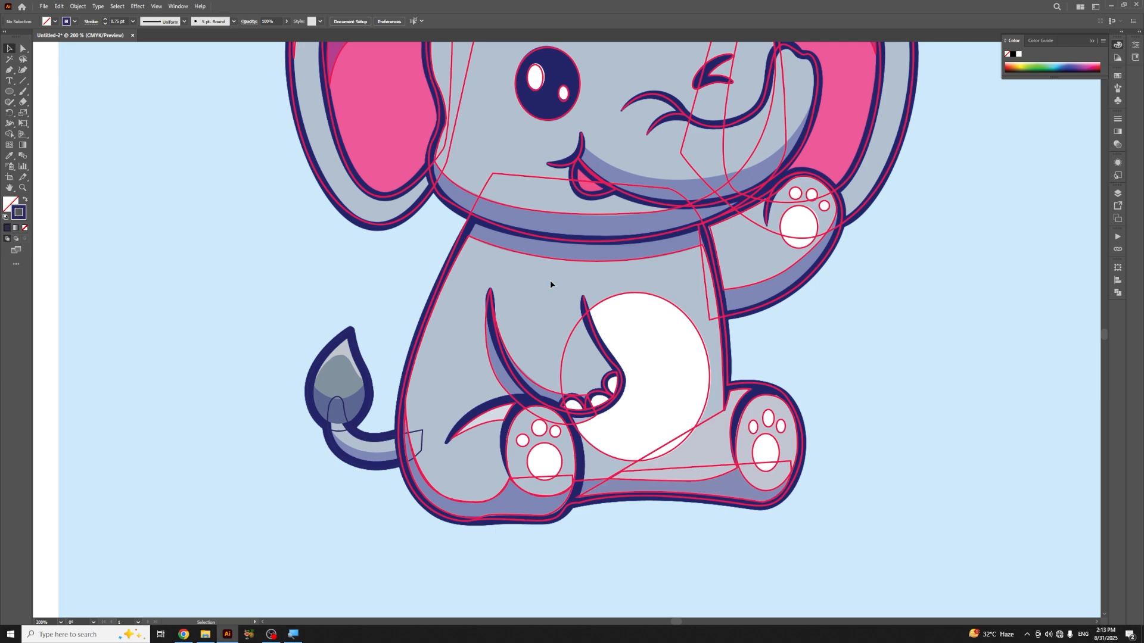
{"action": "key", "text": "ctrl+plus"}
{"action": "key", "text": "ctrl+plus"}
{"action": "left_click_drag", "start_coordinate": [394, 367], "coordinate": [526, 111]}
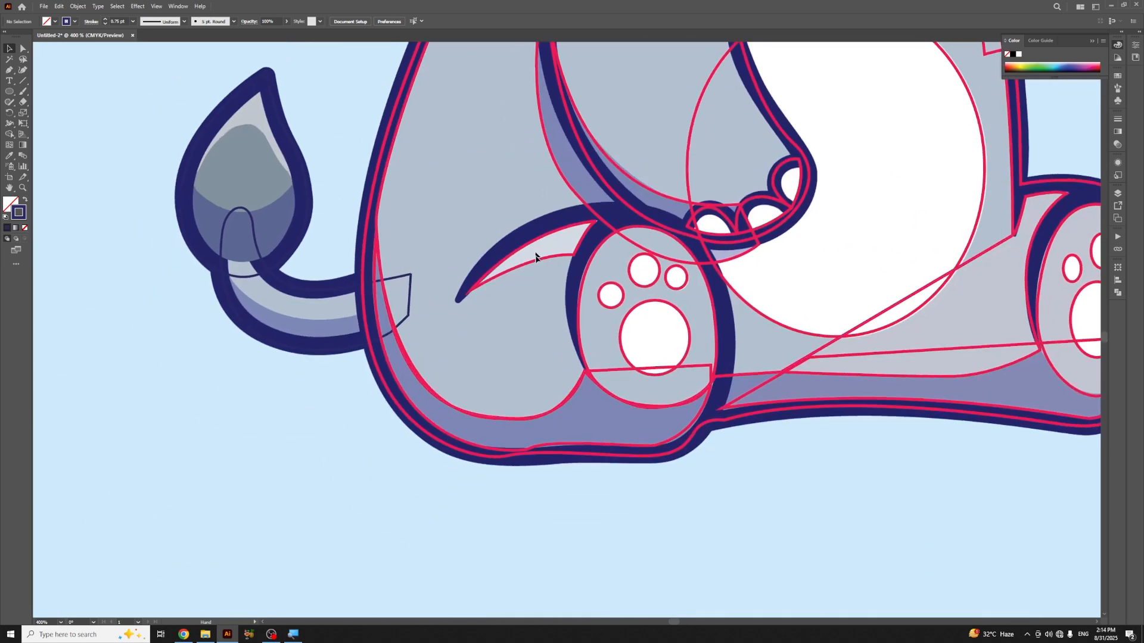
{"action": "left_click", "coordinate": [560, 409]}
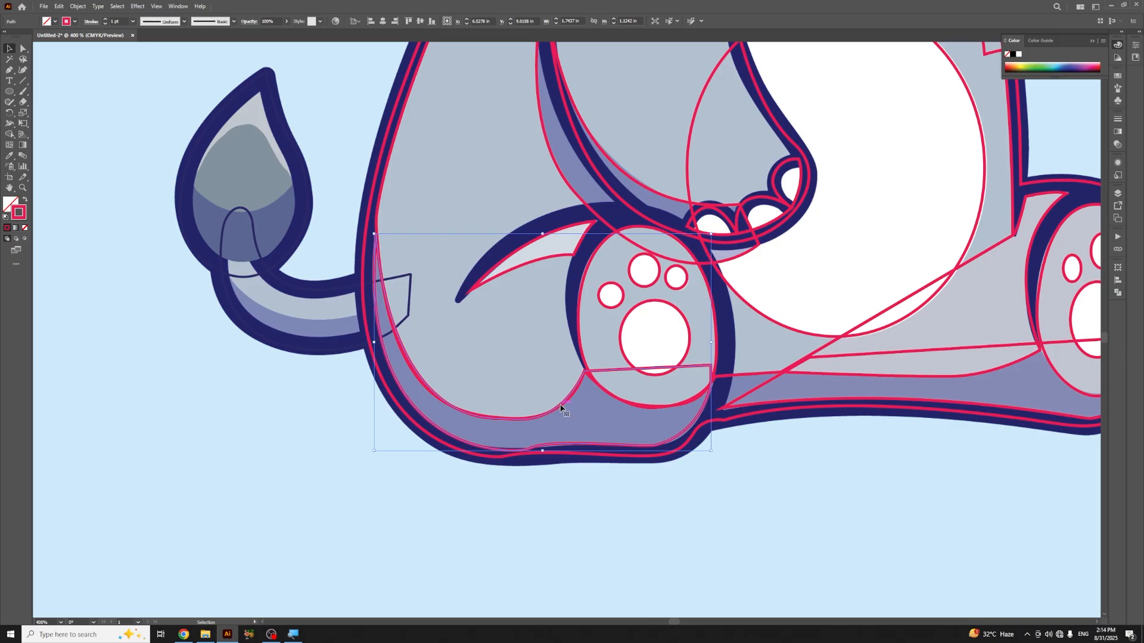
{"action": "key", "text": "i"}
{"action": "left_click", "coordinate": [613, 427]}
{"action": "key", "text": "v"}
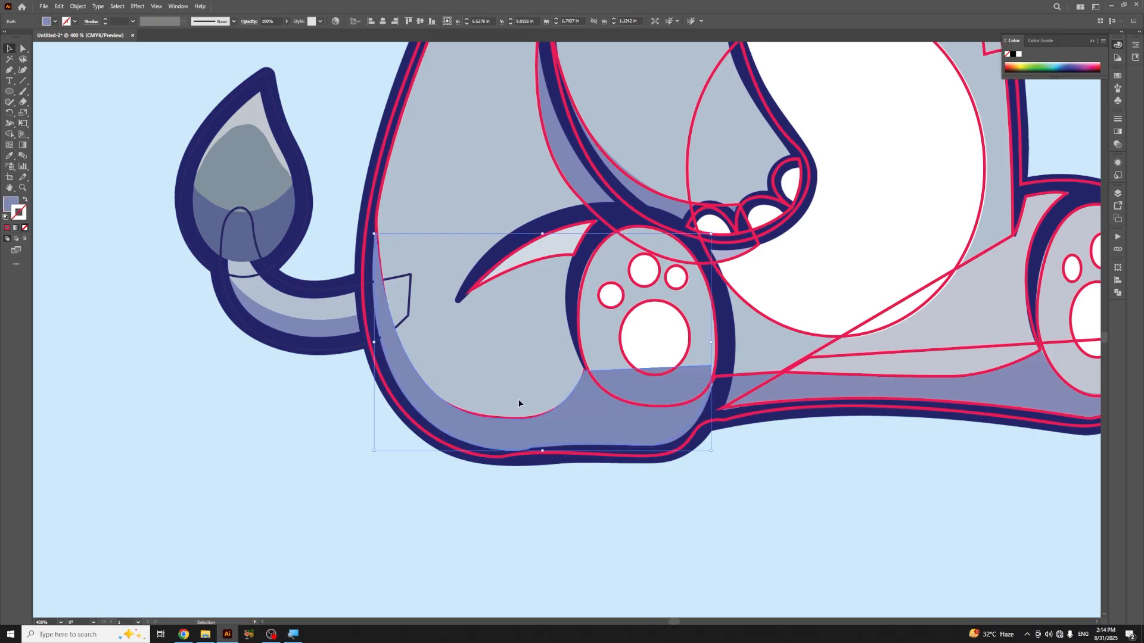
Step: Fill the crescent highlight beside the front foot with the pale gray sampled from the reference, without a stroke
{"action": "left_click", "coordinate": [382, 193]}
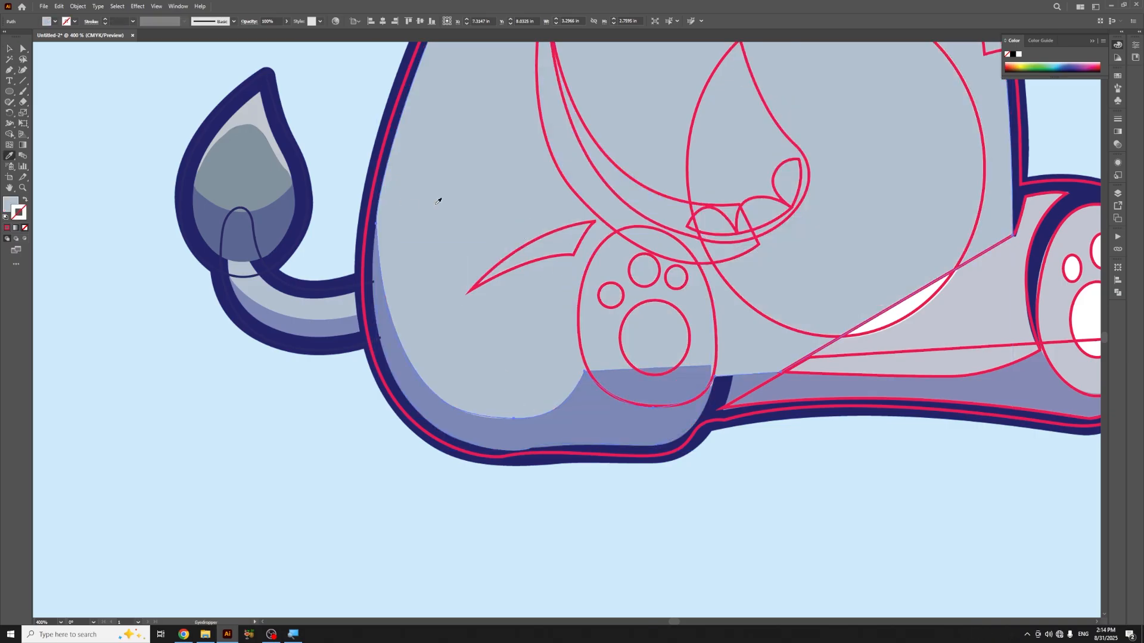
{"action": "left_click", "coordinate": [551, 258]}
{"action": "key", "text": "i"}
{"action": "left_click", "coordinate": [561, 235]}
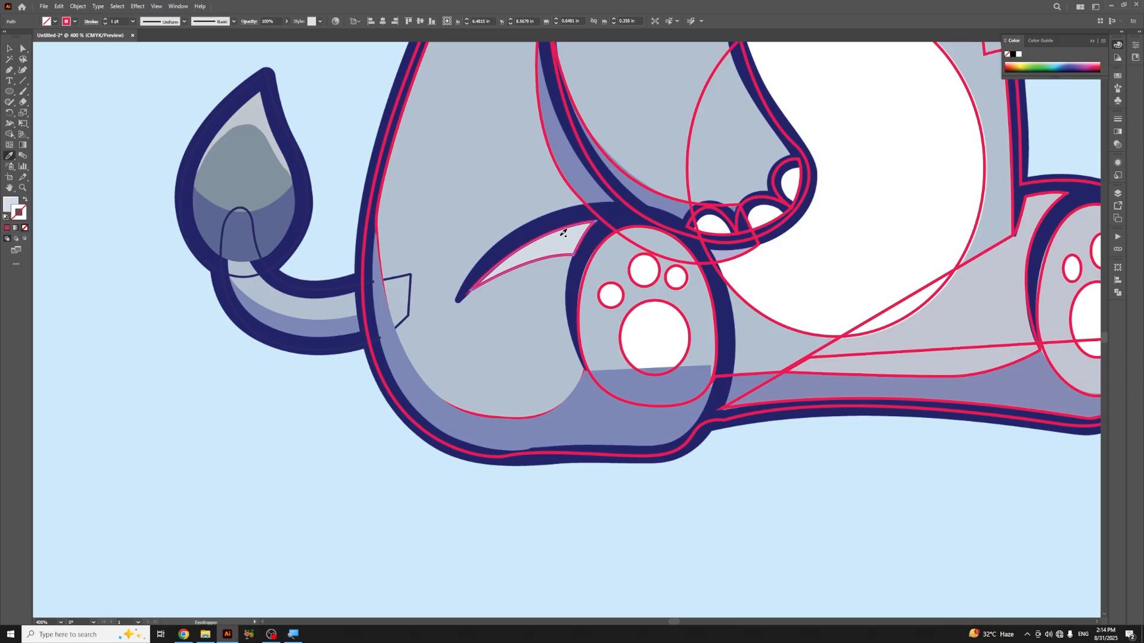
Step: Start a Pen curve along the leg crease from its outer tip to the top of the front foot, with the red 1 pt stroke
{"action": "left_click_drag", "start_coordinate": [676, 306], "coordinate": [554, 401]}
{"action": "key", "text": "v"}
{"action": "left_click", "coordinate": [663, 547]}
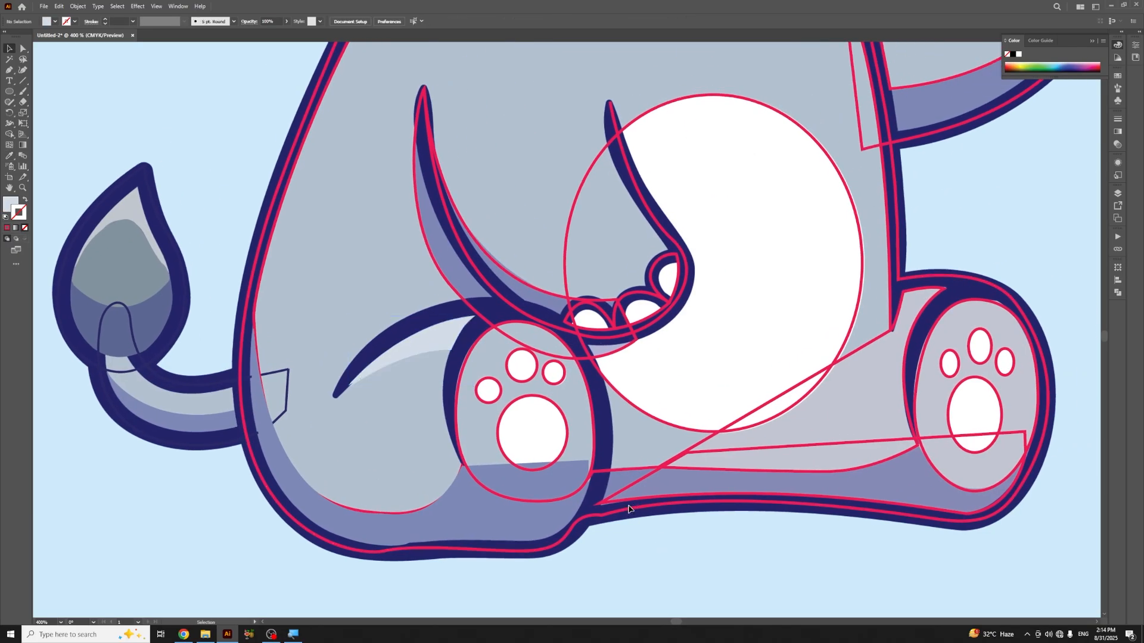
{"action": "key", "text": "p"}
{"action": "left_click", "coordinate": [335, 396]}
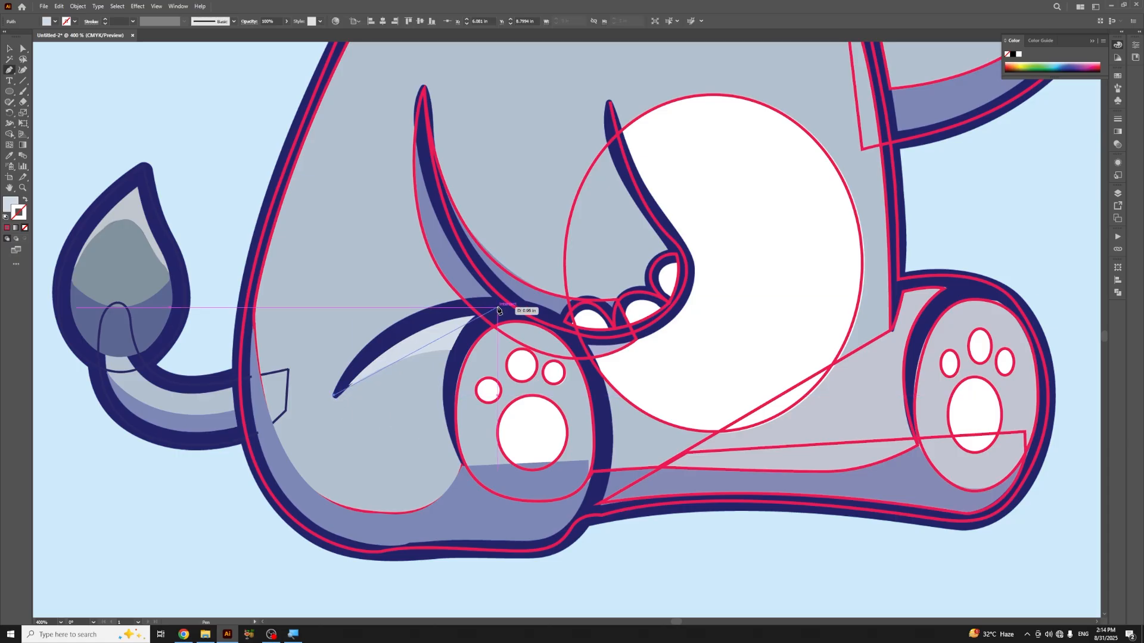
{"action": "left_click_drag", "start_coordinate": [498, 307], "coordinate": [618, 311]}
{"action": "key", "text": "i"}
{"action": "left_click", "coordinate": [525, 295]}
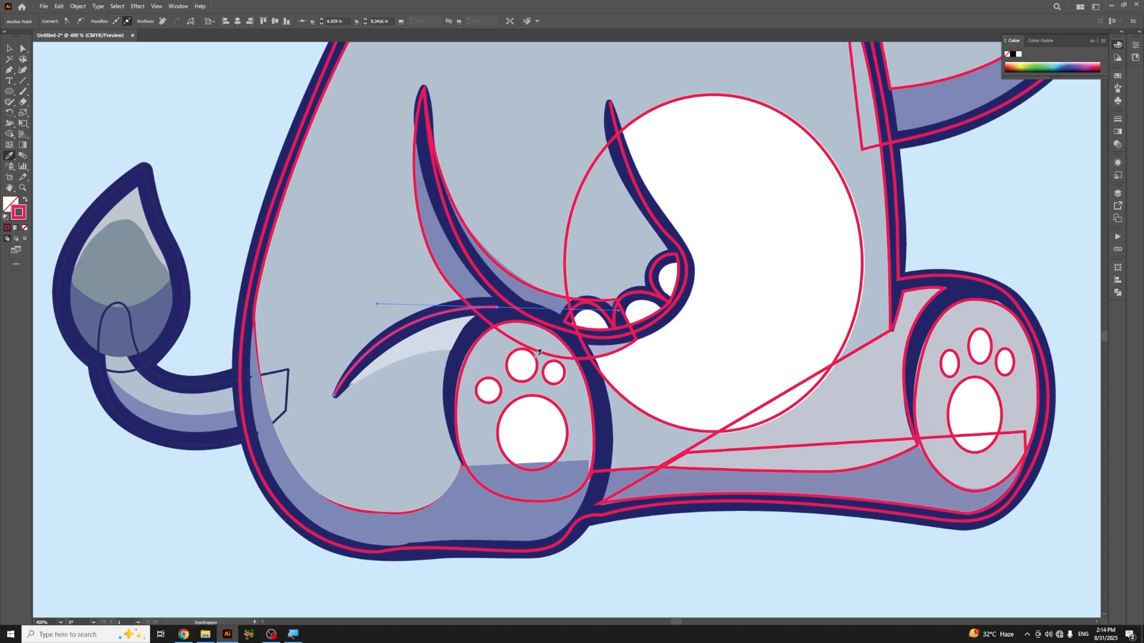
Step: Extend the crease curve over the front foot and down its inner edge to the bottom body outline
{"action": "key", "text": "p"}
{"action": "left_click", "coordinate": [497, 308]}
{"action": "left_click_drag", "start_coordinate": [603, 403], "coordinate": [592, 319]}
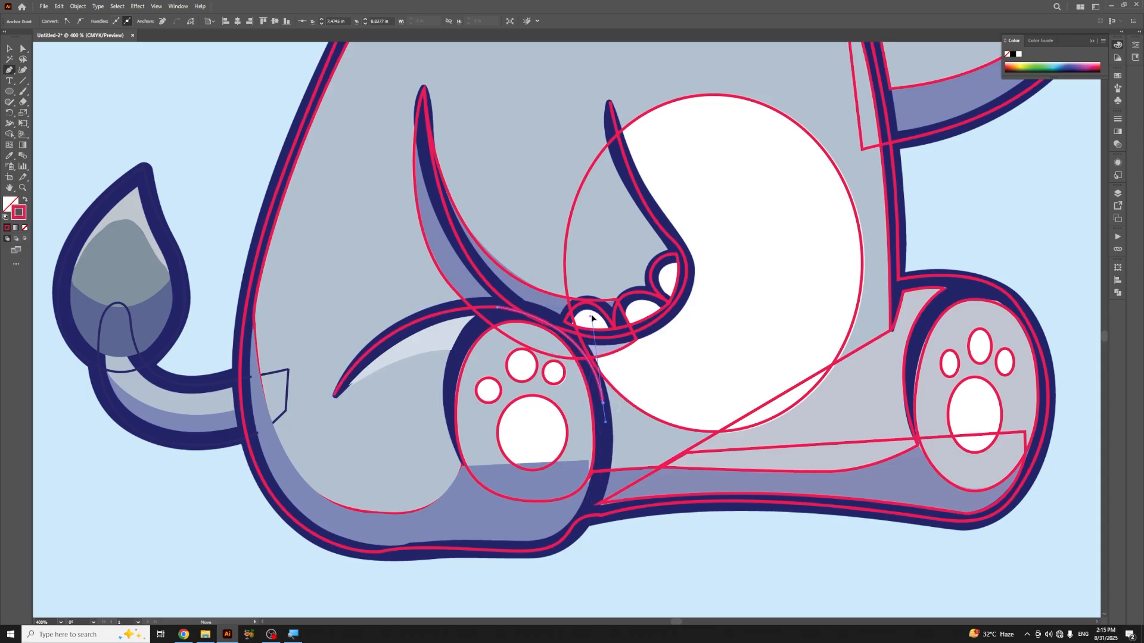
{"action": "left_click_drag", "start_coordinate": [589, 516], "coordinate": [573, 542]}
{"action": "key", "text": "v"}
{"action": "left_click", "coordinate": [301, 408]}
Step: Draw a separate Pen curve along the front foot's outer edge, from the shading edge up to the top of the foot
{"action": "key", "text": "p"}
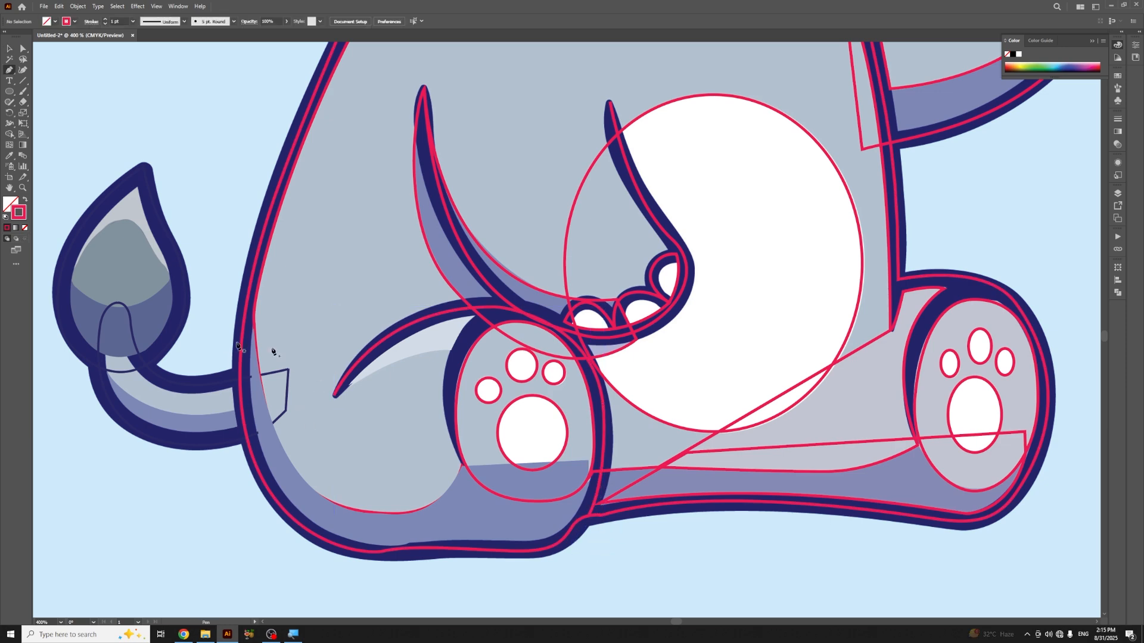
{"action": "left_click", "coordinate": [463, 467]}
{"action": "left_click_drag", "start_coordinate": [525, 317], "coordinate": [407, 321]}
{"action": "key", "text": "v"}
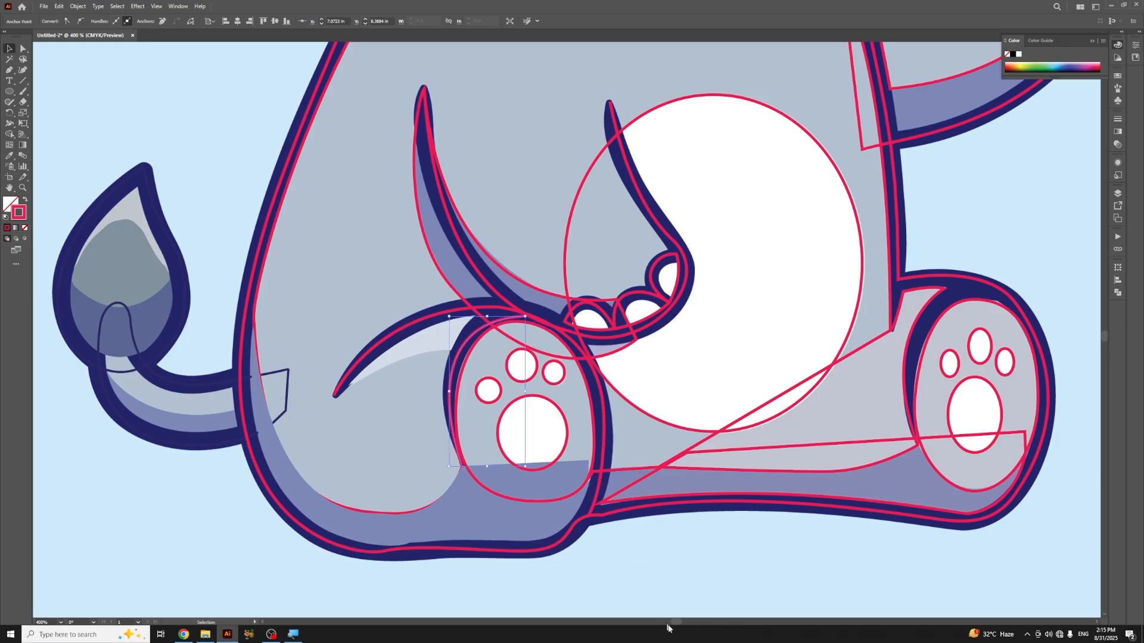
{"action": "left_click", "coordinate": [632, 581]}
Step: Copy the tail outline's 0.75 pt dark navy stroke style without fill onto both new curves around the front foot
{"action": "left_click", "coordinate": [383, 341]}
{"action": "key", "text": "i"}
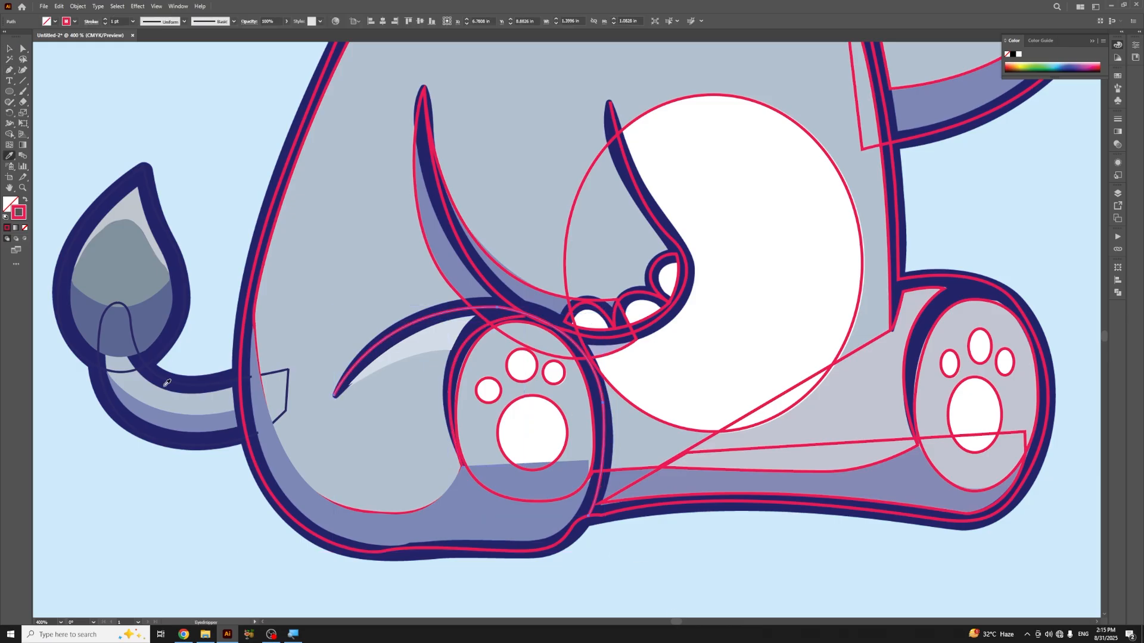
{"action": "left_click", "coordinate": [167, 383]}
{"action": "key", "text": "v"}
{"action": "left_click", "coordinate": [473, 336]}
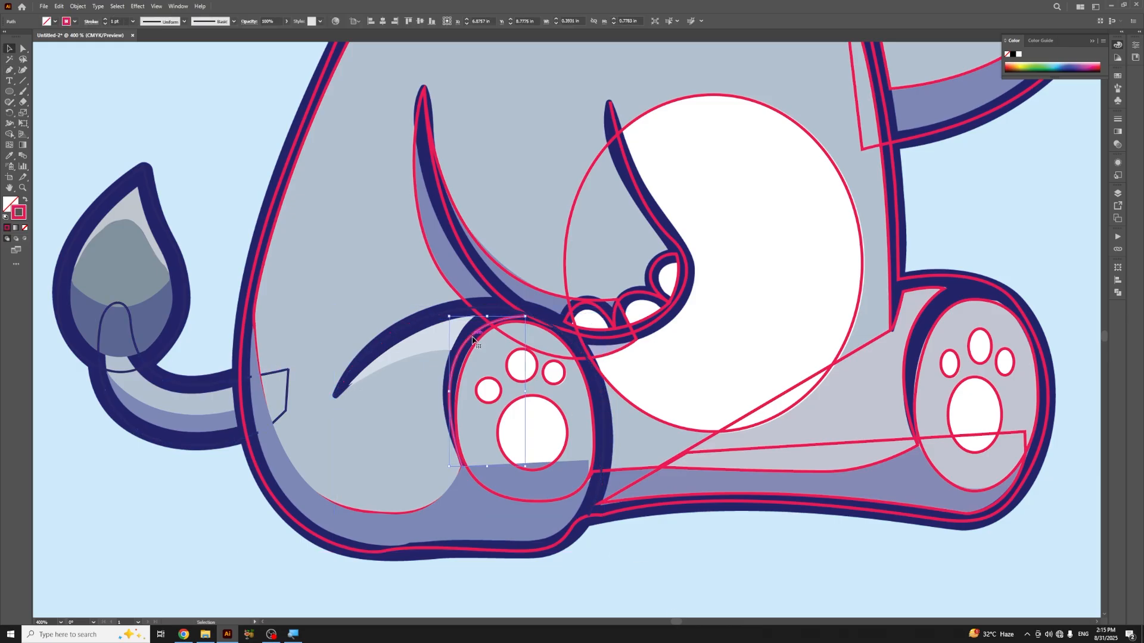
{"action": "key", "text": "i"}
{"action": "left_click", "coordinate": [423, 316]}
{"action": "key", "text": "v"}
{"action": "left_click", "coordinate": [634, 542]}
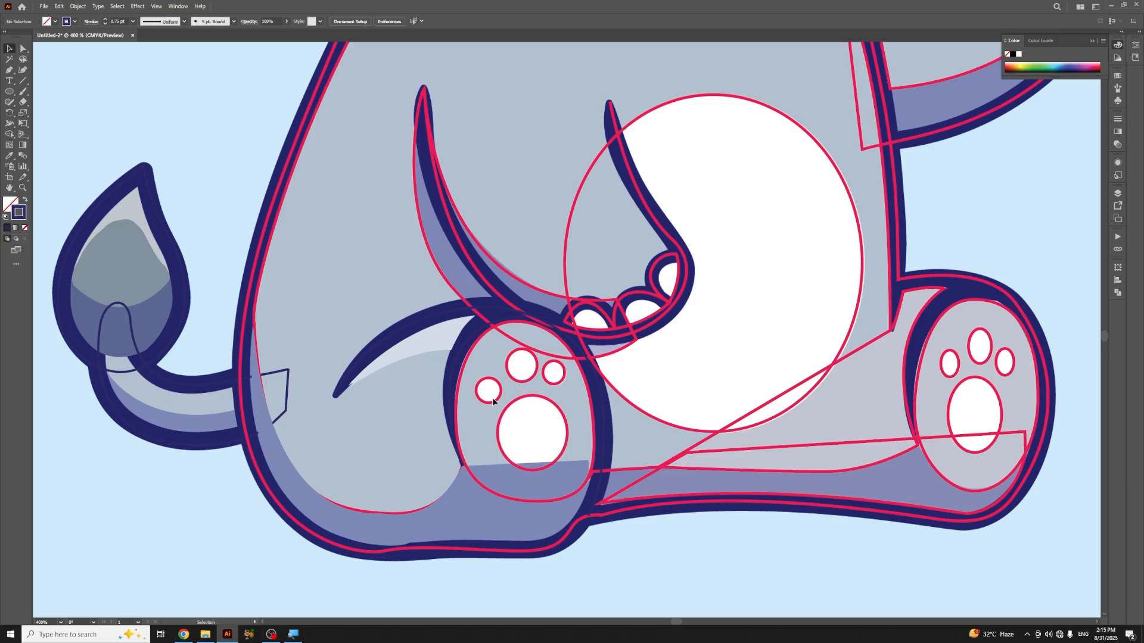
Step: Fill the front foot's four pads and the belly ellipse with the white sampled from the reference, without a stroke
{"action": "left_click", "coordinate": [488, 390]}
{"action": "left_click", "coordinate": [522, 365], "text": "shift"}
{"action": "left_click", "coordinate": [554, 372], "text": "shift"}
{"action": "left_click", "coordinate": [530, 435], "text": "shift"}
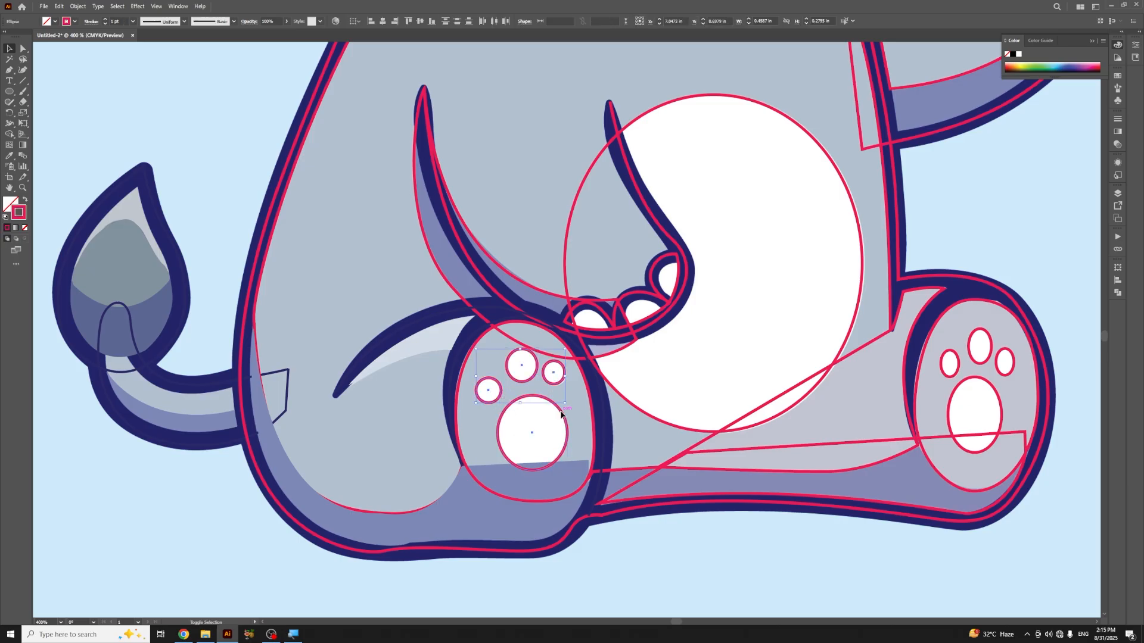
{"action": "left_click", "coordinate": [700, 432], "text": "shift"}
{"action": "key", "text": "i"}
{"action": "left_click", "coordinate": [720, 339]}
{"action": "key", "text": "v"}
Step: Fill the four pads on the outstretched leg's foot with the sampled white, without a stroke
{"action": "left_click", "coordinate": [957, 368]}
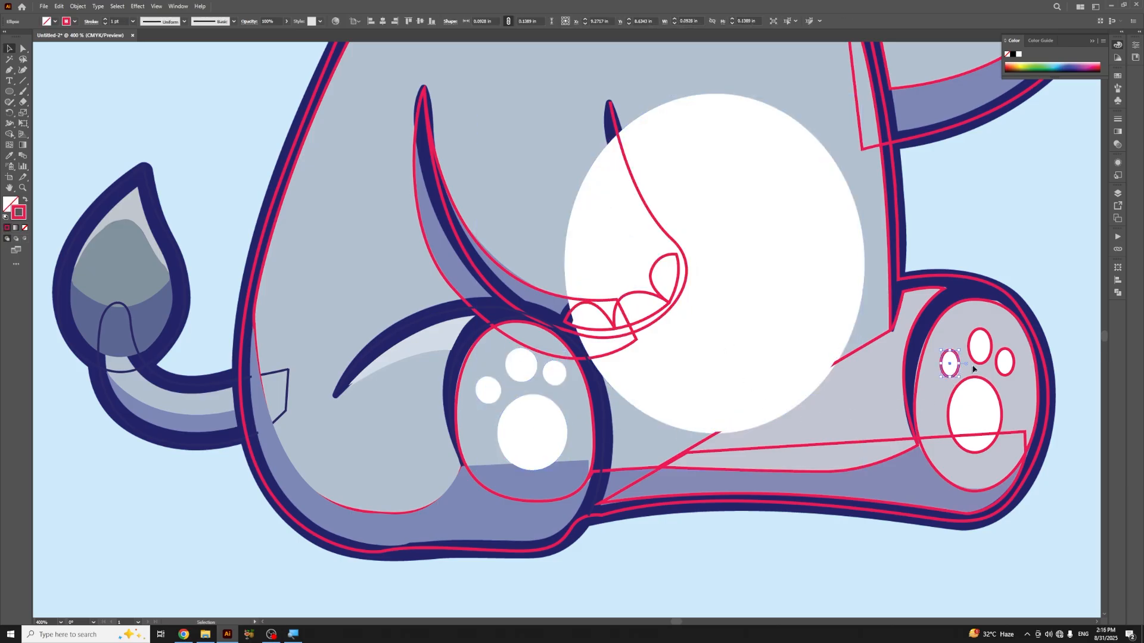
{"action": "left_click", "coordinate": [982, 362], "text": "shift"}
{"action": "left_click", "coordinate": [1006, 374], "text": "shift"}
{"action": "left_click", "coordinate": [996, 391], "text": "shift"}
{"action": "key", "text": "i"}
{"action": "left_click", "coordinate": [983, 406]}
{"action": "key", "text": "v"}
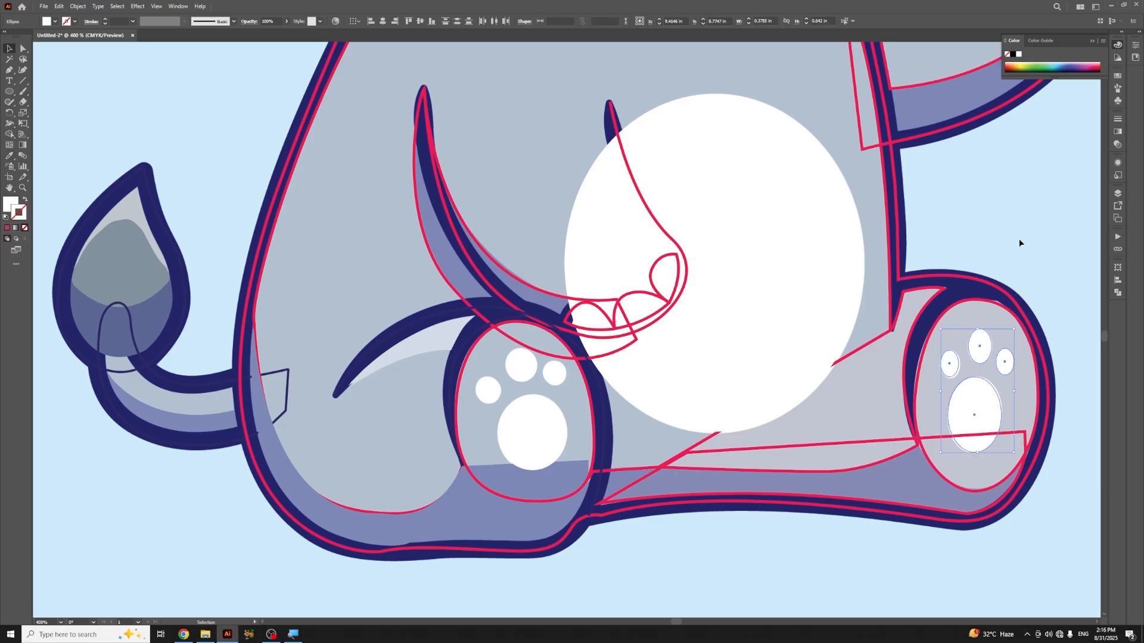
Step: Fill the sole of the outstretched leg's foot with the light gray sampled from the reference, without a stroke
{"action": "left_click", "coordinate": [985, 304]}
{"action": "key", "text": "i"}
{"action": "key", "text": "v"}
{"action": "left_click", "coordinate": [1020, 261]}
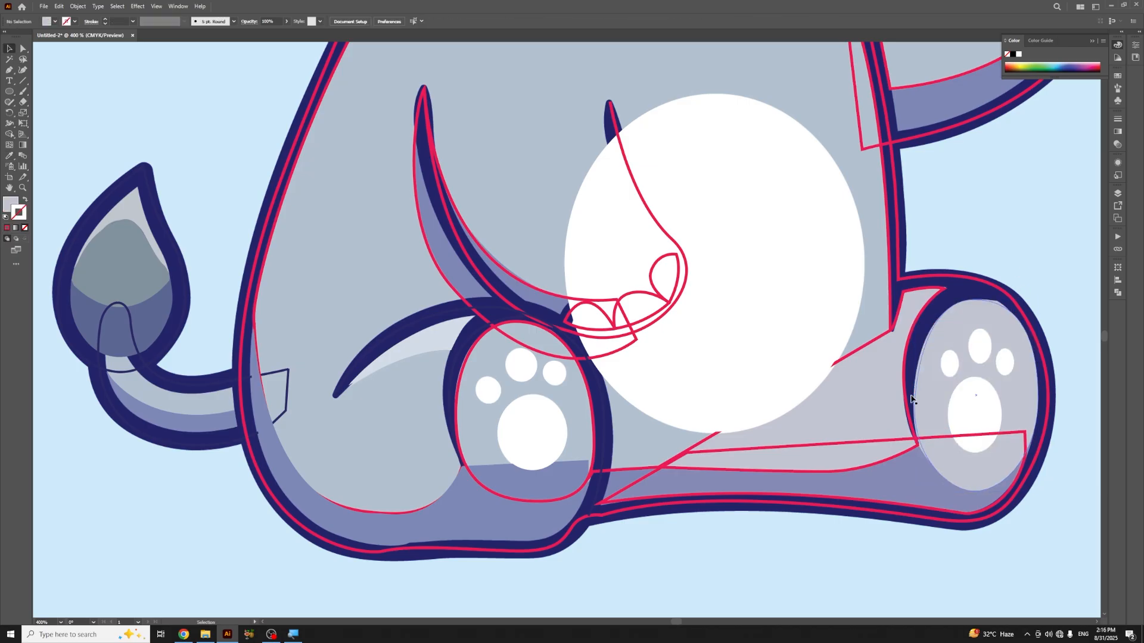
Step: Fill the shading shape along the underside of the outstretched leg with the sampled blue-violet, without a stroke
{"action": "left_click", "coordinate": [945, 437]}
{"action": "key", "text": "i"}
{"action": "left_click", "coordinate": [903, 481]}
{"action": "key", "text": "v"}
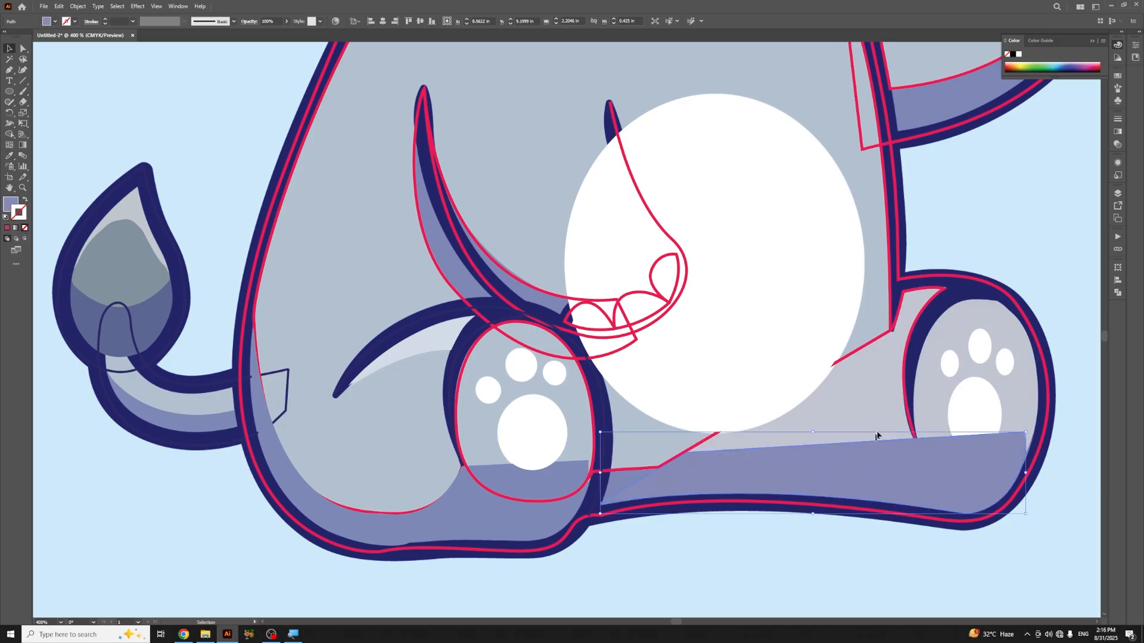
Step: Fill the main shape of the outstretched leg with the light gray sampled from the reference, without a stroke
{"action": "left_click", "coordinate": [919, 304]}
{"action": "key", "text": "i"}
{"action": "left_click", "coordinate": [886, 380]}
{"action": "key", "text": "v"}
{"action": "key", "text": "ctrl+shift+a"}
Step: Bring the outstretched foot's sole and its four pads to the front, above the leg shading
{"action": "left_click", "coordinate": [948, 374]}
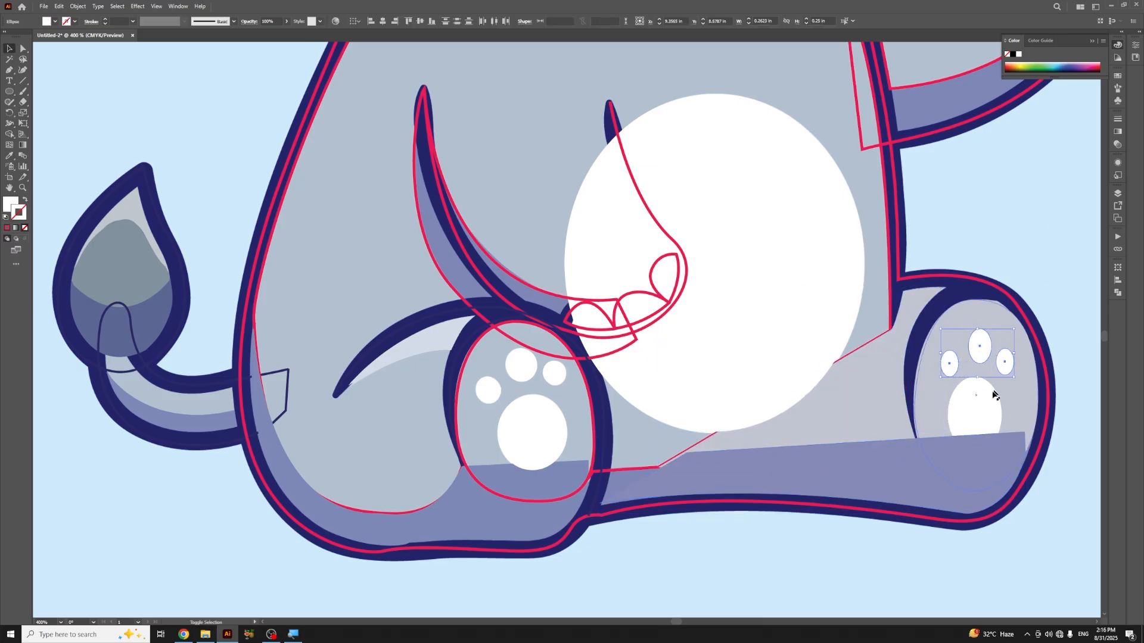
{"action": "left_click", "coordinate": [927, 409], "text": "shift"}
{"action": "key", "text": "ctrl+shift+bracketright"}
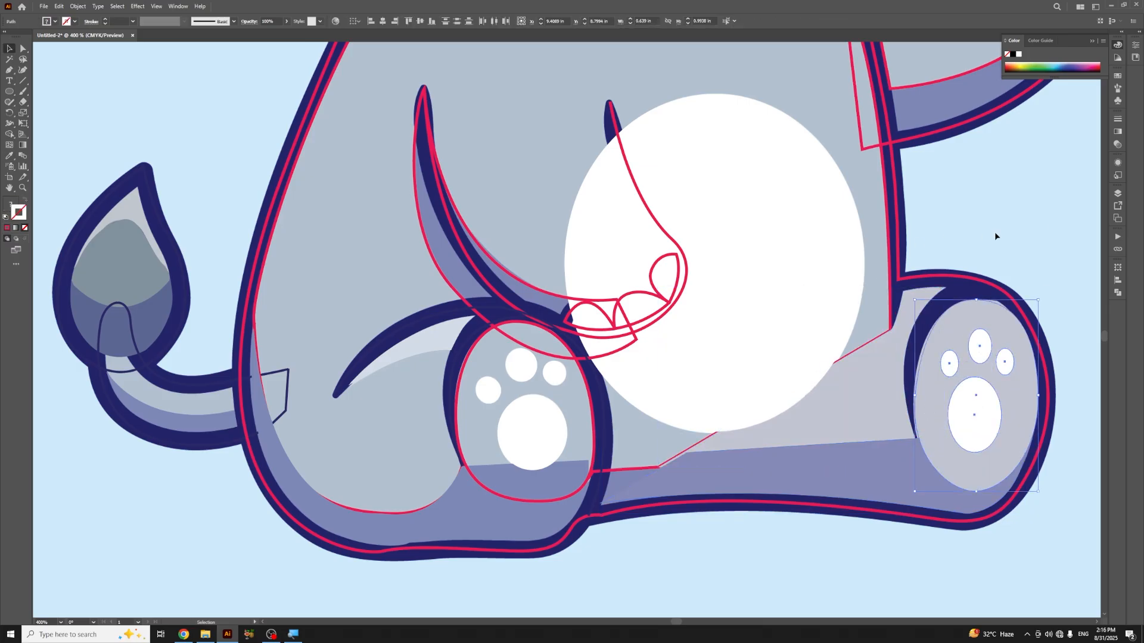
{"action": "left_click", "coordinate": [996, 235]}
Step: Sample the reference's light blue-gray for the main body shape and swap it from the fill to the stroke
{"action": "left_click", "coordinate": [636, 473]}
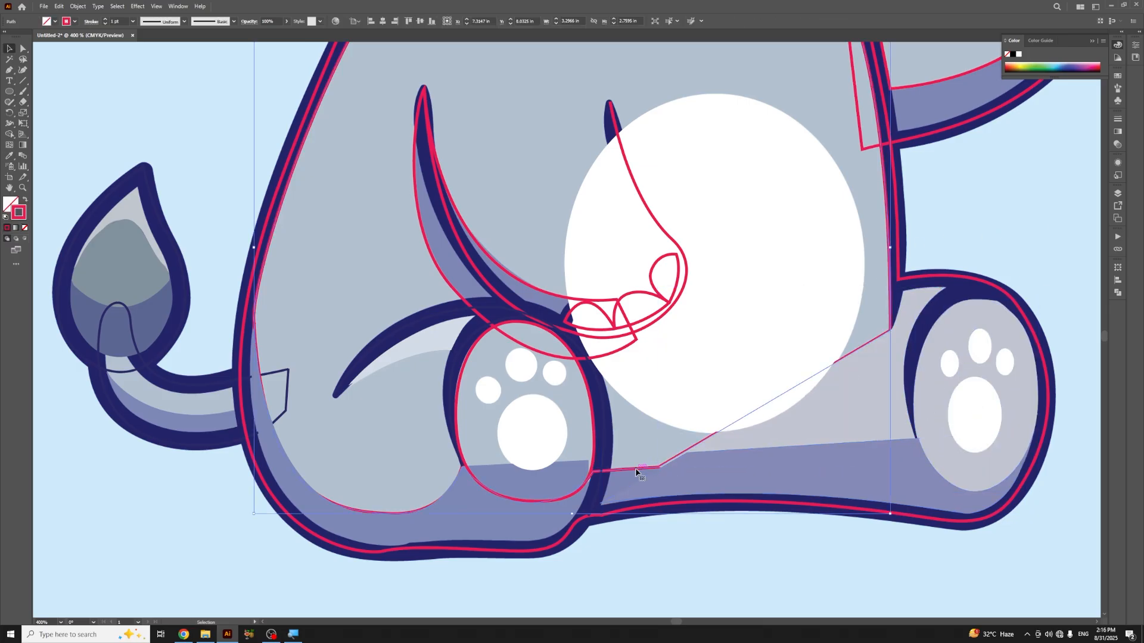
{"action": "left_click", "coordinate": [686, 587]}
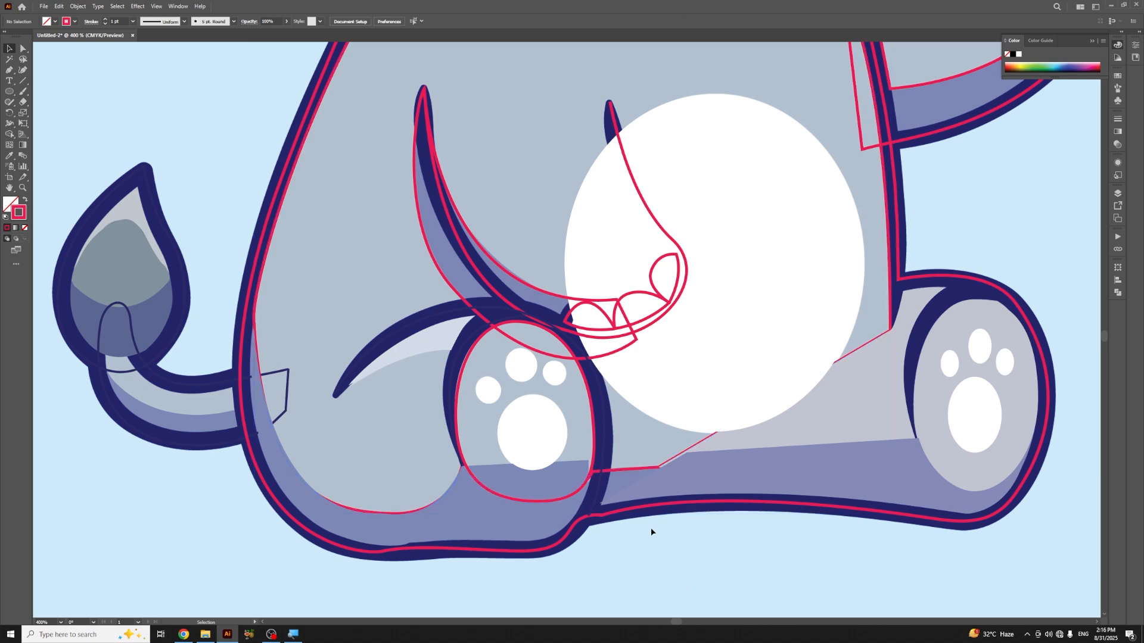
{"action": "left_click", "coordinate": [625, 468]}
{"action": "key", "text": "ctrl+minus"}
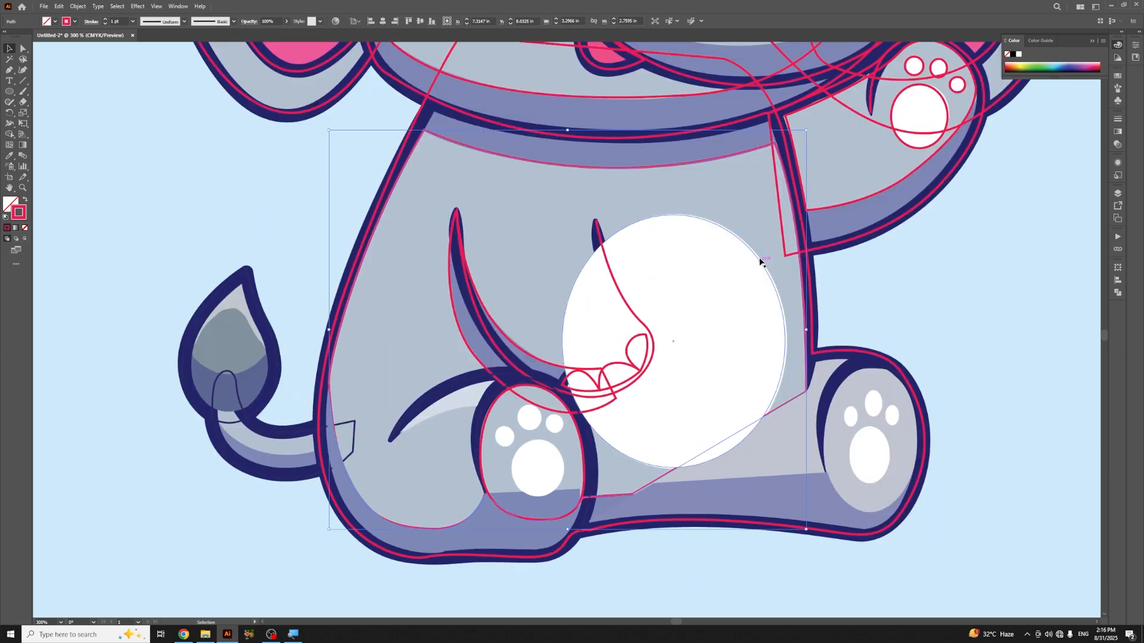
{"action": "key", "text": "i"}
{"action": "left_click", "coordinate": [744, 195]}
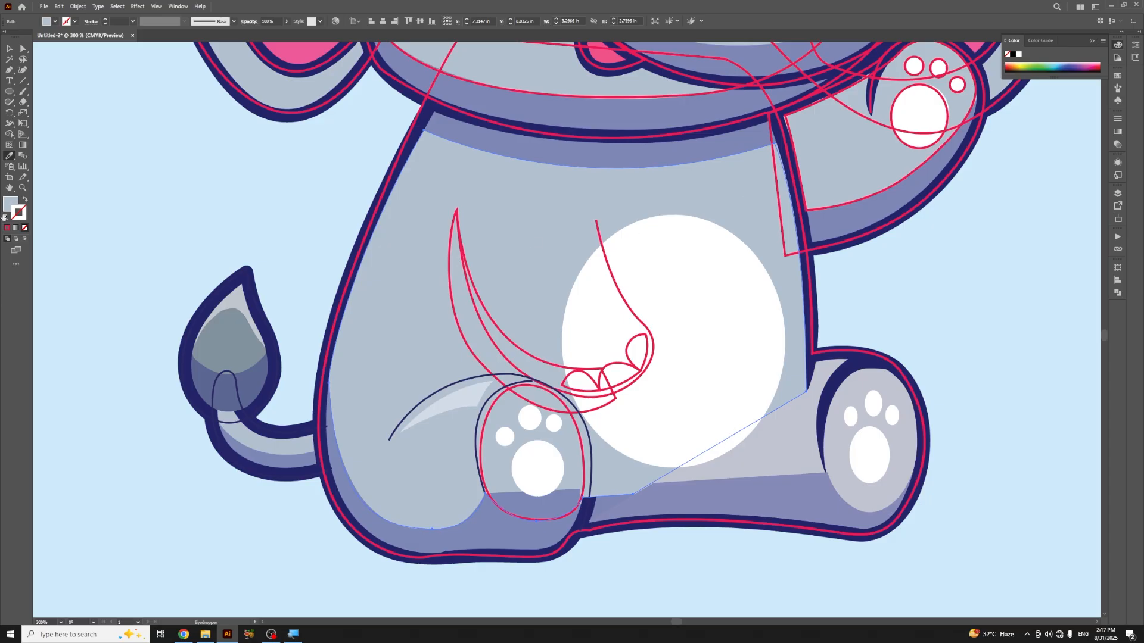
{"action": "key", "text": "shift+x"}
{"action": "key", "text": "v"}
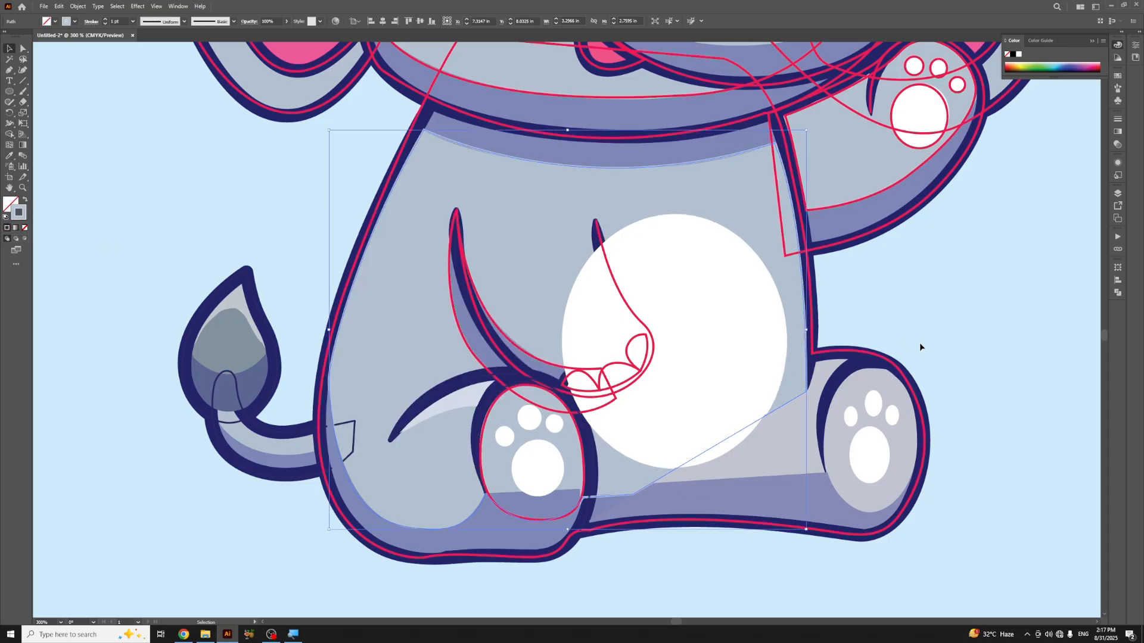
Step: Copy the leg crease's 0.75 pt dark navy stroke style without fill onto the arm outline across the belly
{"action": "left_click", "coordinate": [620, 292]}
{"action": "key", "text": "i"}
{"action": "left_click", "coordinate": [438, 392]}
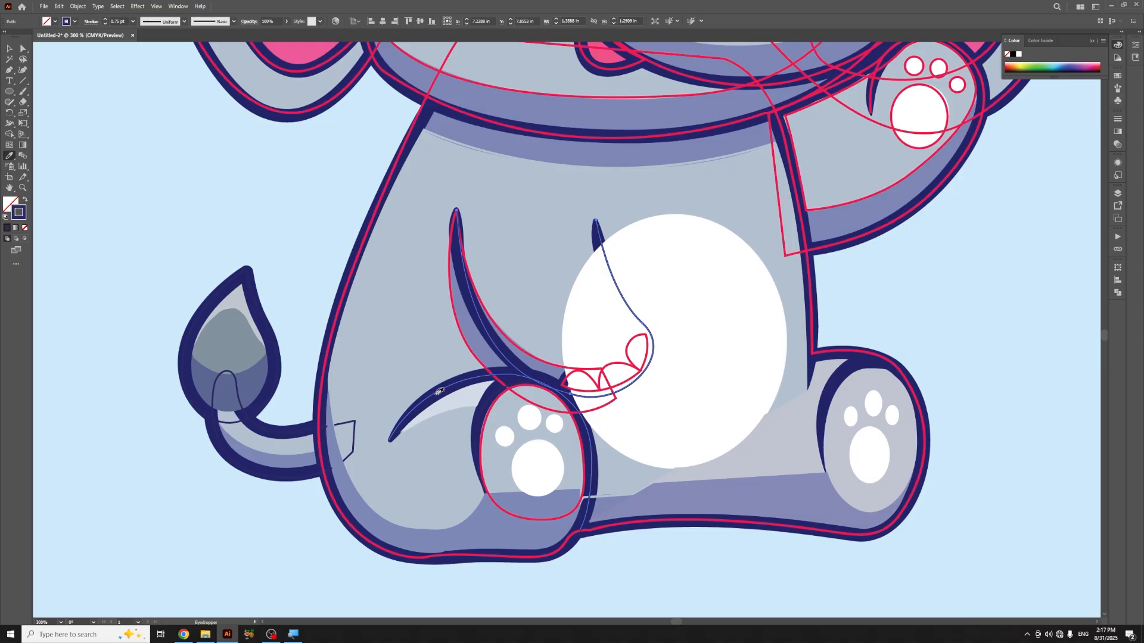
{"action": "key", "text": "v"}
Step: Copy the dark navy stroke style without fill onto the three nail shapes on the arm and set their stroke to 2 pt
{"action": "left_click", "coordinate": [616, 366]}
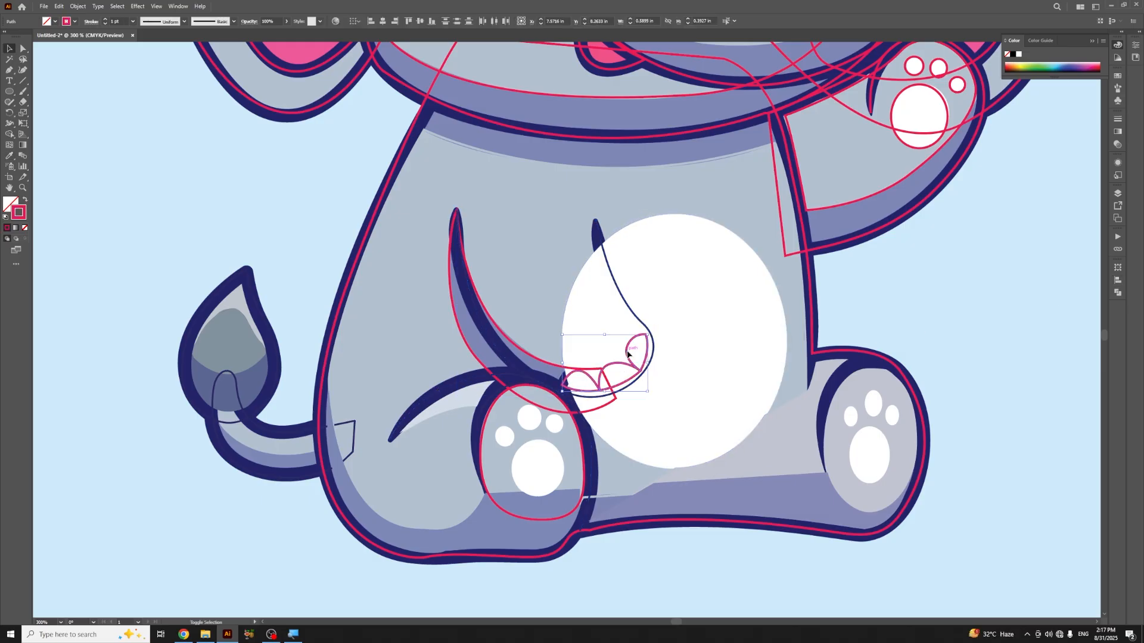
{"action": "key", "text": "Delete"}
{"action": "key", "text": "ctrl+z"}
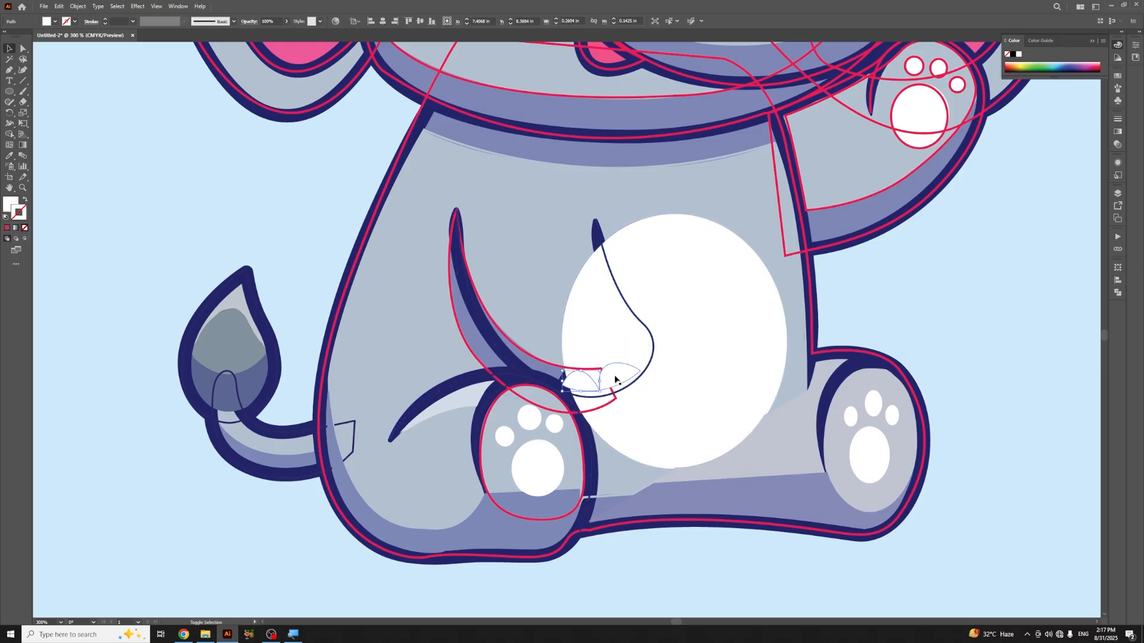
{"action": "key", "text": "i"}
{"action": "left_click", "coordinate": [474, 381]}
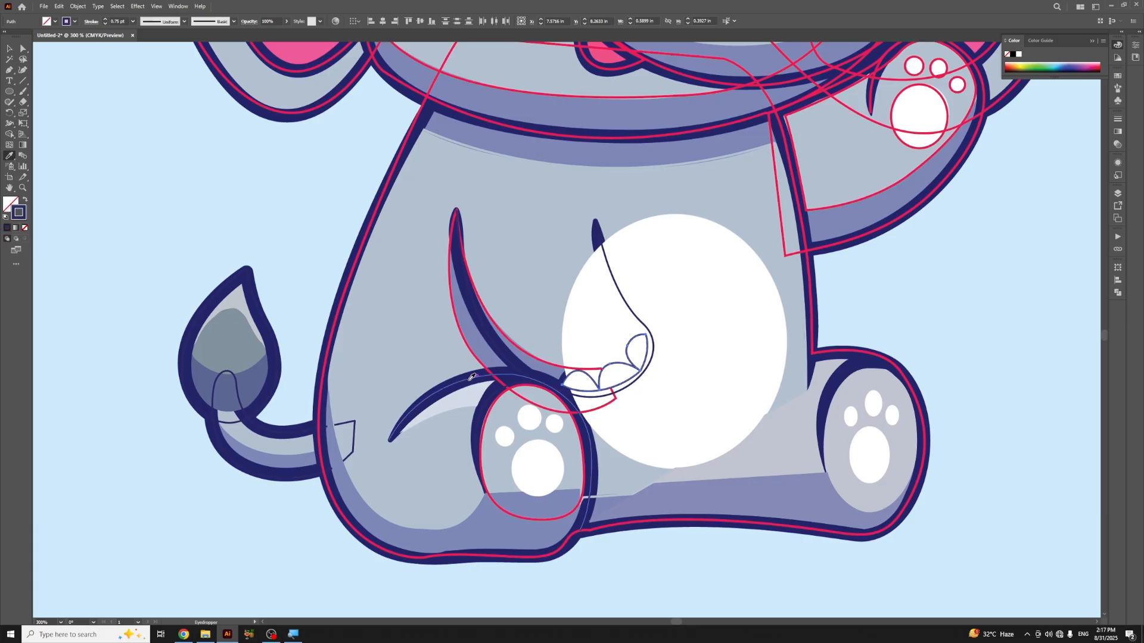
{"action": "key", "text": "v"}
{"action": "left_click", "coordinate": [132, 21]}
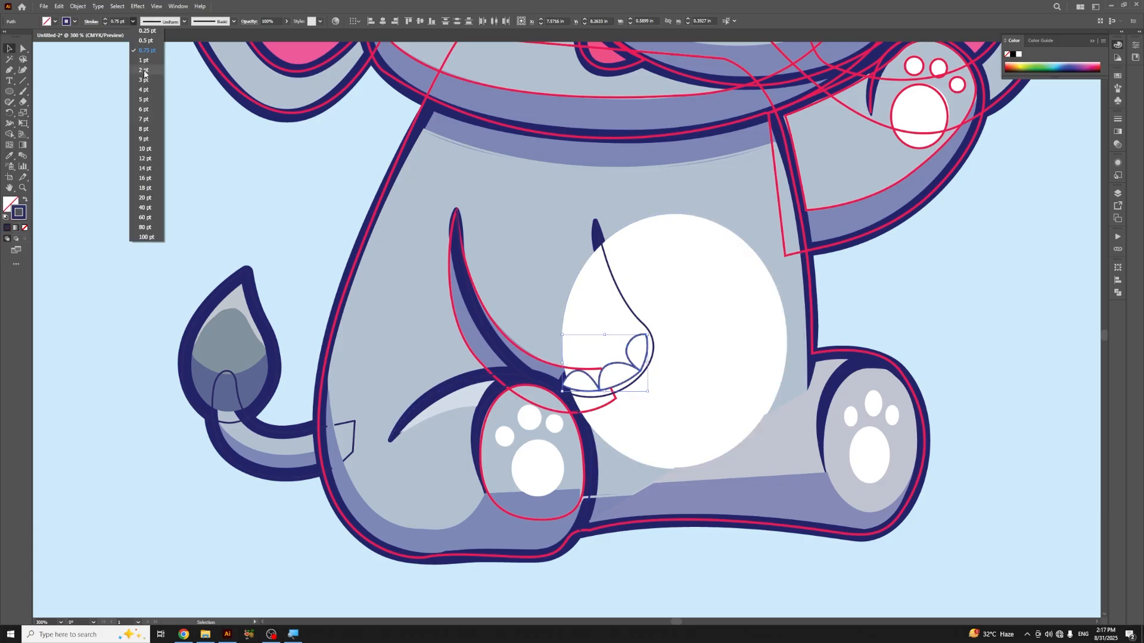
{"action": "left_click", "coordinate": [143, 72]}
Step: Set the stroke weight of the arm outline across the belly to 4 pt
{"action": "left_click", "coordinate": [484, 334], "text": "shift"}
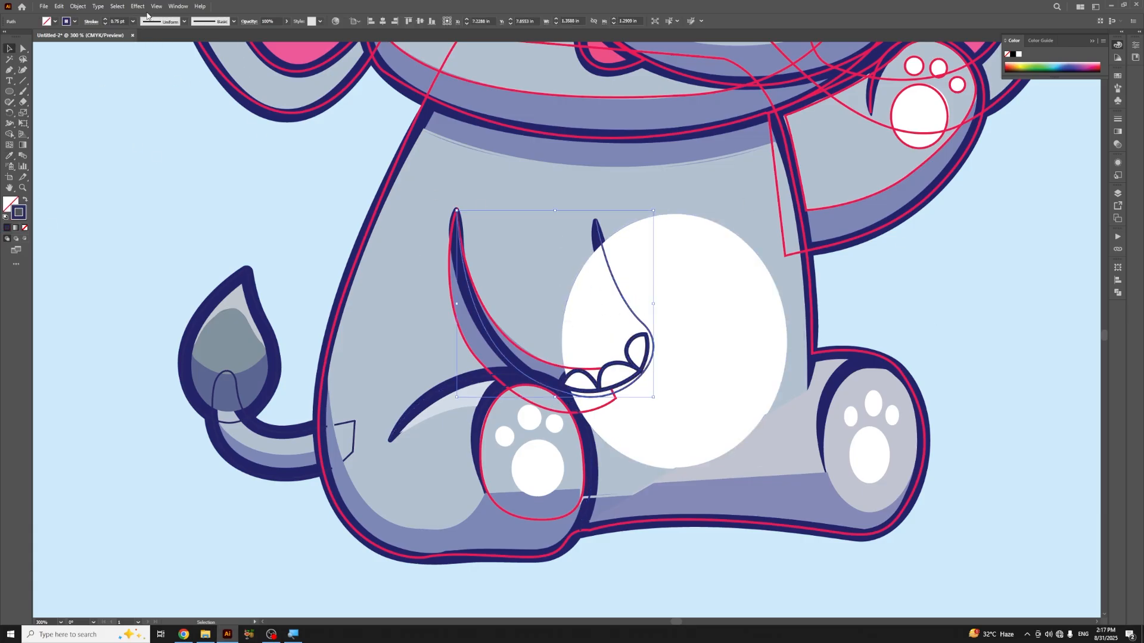
{"action": "left_click", "coordinate": [133, 21]}
{"action": "left_click", "coordinate": [143, 91]}
{"action": "left_click", "coordinate": [836, 252]}
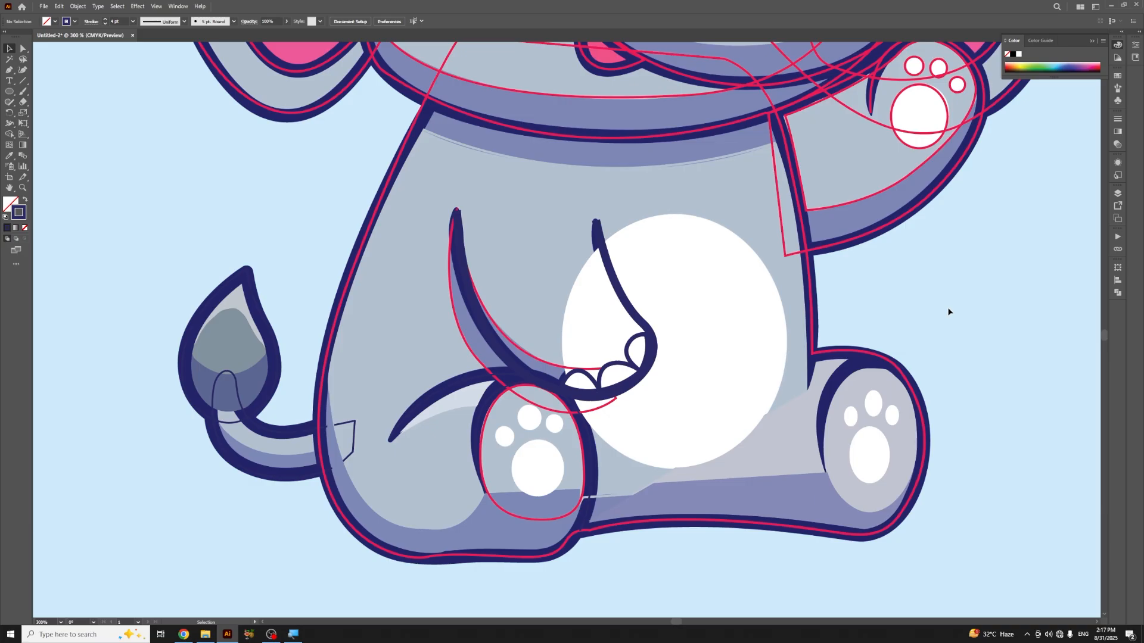
Step: Swap the main body shape's light blue-gray from the stroke back to the fill
{"action": "left_click_drag", "start_coordinate": [648, 221], "coordinate": [641, 335]}
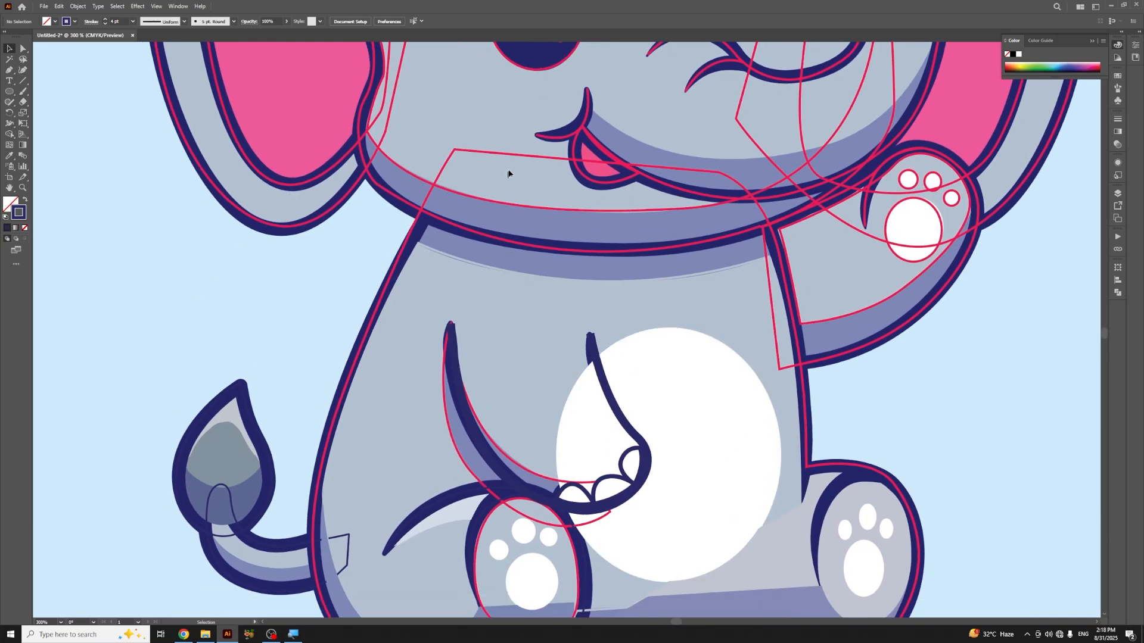
{"action": "left_click_drag", "start_coordinate": [485, 331], "coordinate": [470, 194]}
{"action": "key", "text": "ctrl+minus"}
{"action": "left_click_drag", "start_coordinate": [492, 248], "coordinate": [495, 258]}
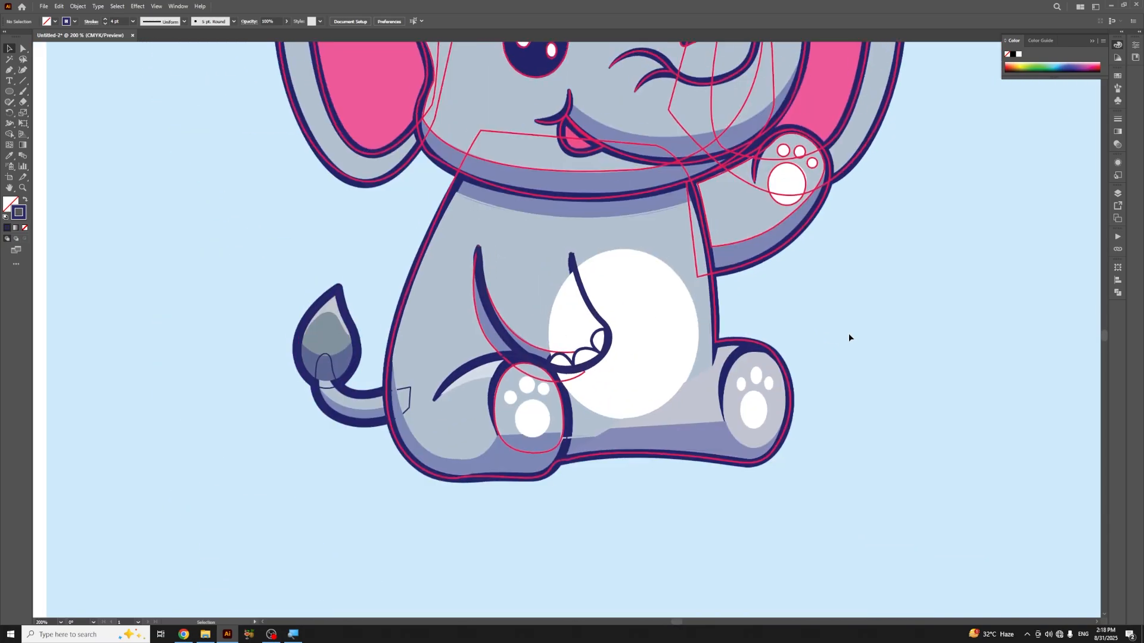
{"action": "left_click", "coordinate": [471, 462]}
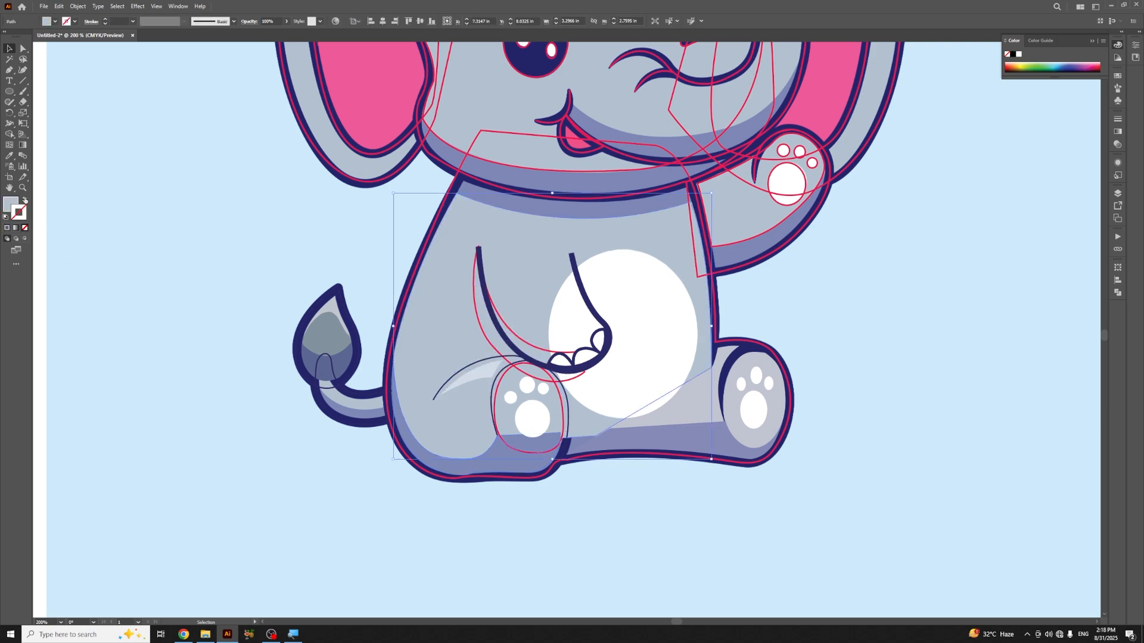
Step: Fill the outer body silhouette with the sampled blue-violet and add a 0.75 pt dark navy outline over it, matching the tail's style
{"action": "key", "text": "i"}
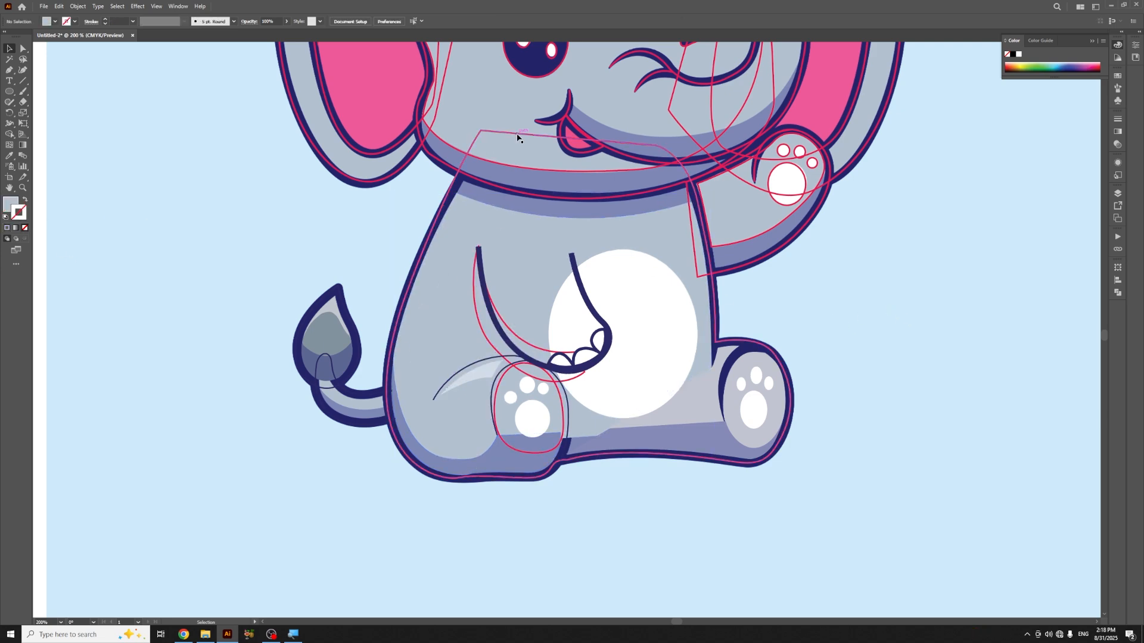
{"action": "left_click", "coordinate": [546, 208]}
{"action": "left_click", "coordinate": [549, 205]}
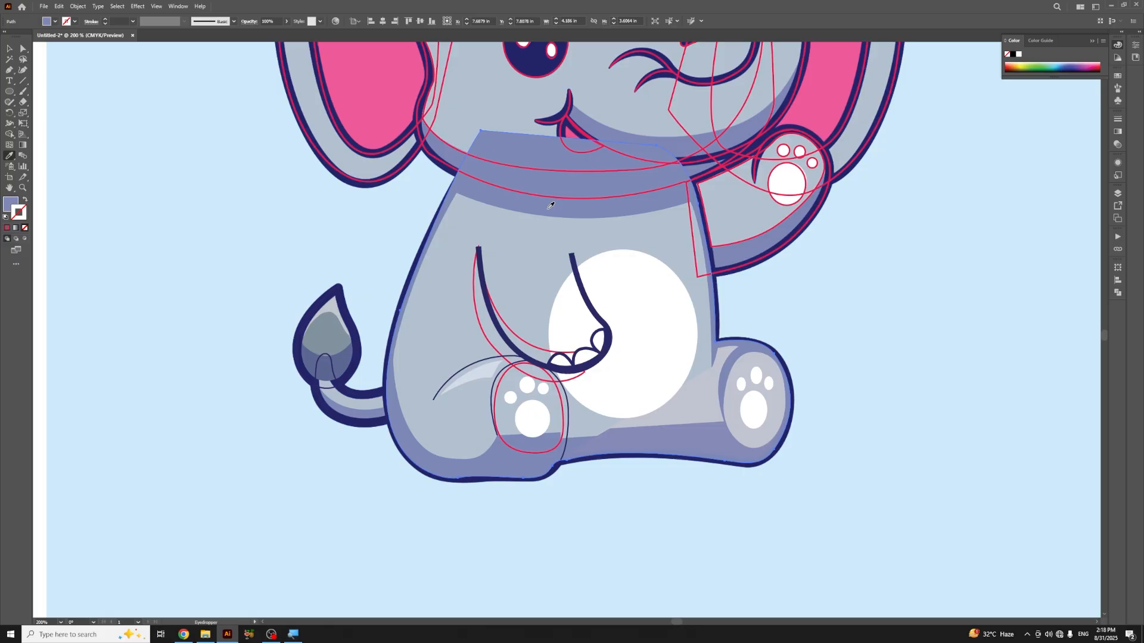
{"action": "key", "text": "a"}
{"action": "key", "text": "v"}
{"action": "key", "text": "shift+x"}
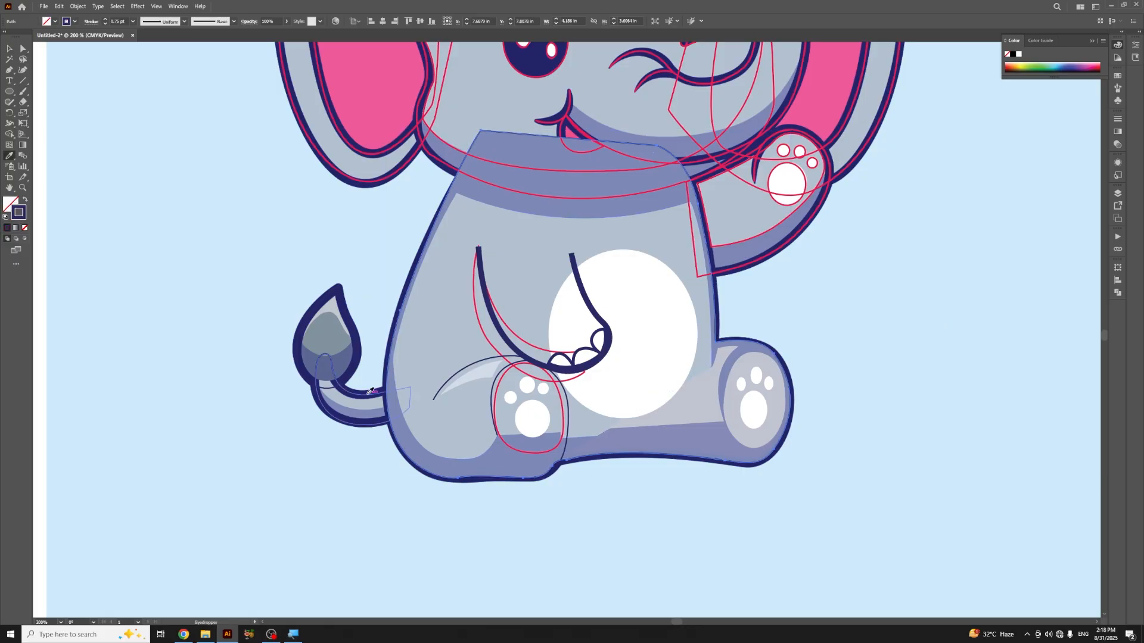
{"action": "left_click", "coordinate": [753, 303]}
{"action": "key", "text": "ctrl+minus"}
{"action": "left_click_drag", "start_coordinate": [752, 258], "coordinate": [746, 389]}
{"action": "key", "text": "ctrl+plus"}
{"action": "left_click_drag", "start_coordinate": [550, 243], "coordinate": [543, 319]}
{"action": "left_click_drag", "start_coordinate": [447, 231], "coordinate": [404, 298]}
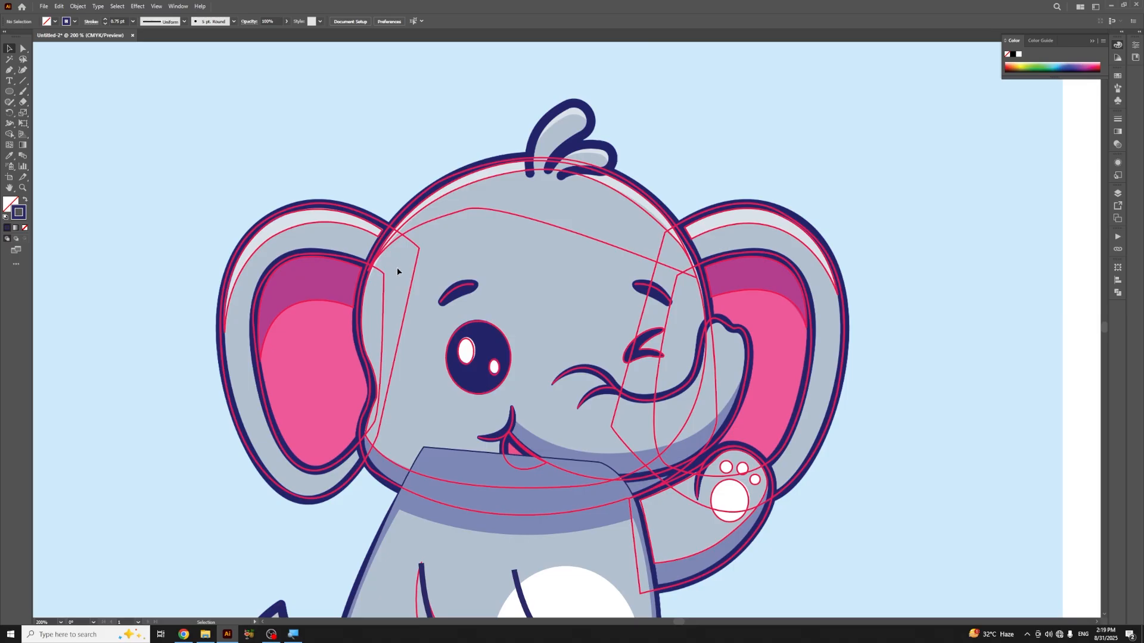
Step: Fill the left inner ear's shadow with the sampled dark magenta and the whole inner ear shape with the sampled pink
{"action": "left_click", "coordinate": [332, 302]}
{"action": "key", "text": "i"}
{"action": "left_click", "coordinate": [325, 280]}
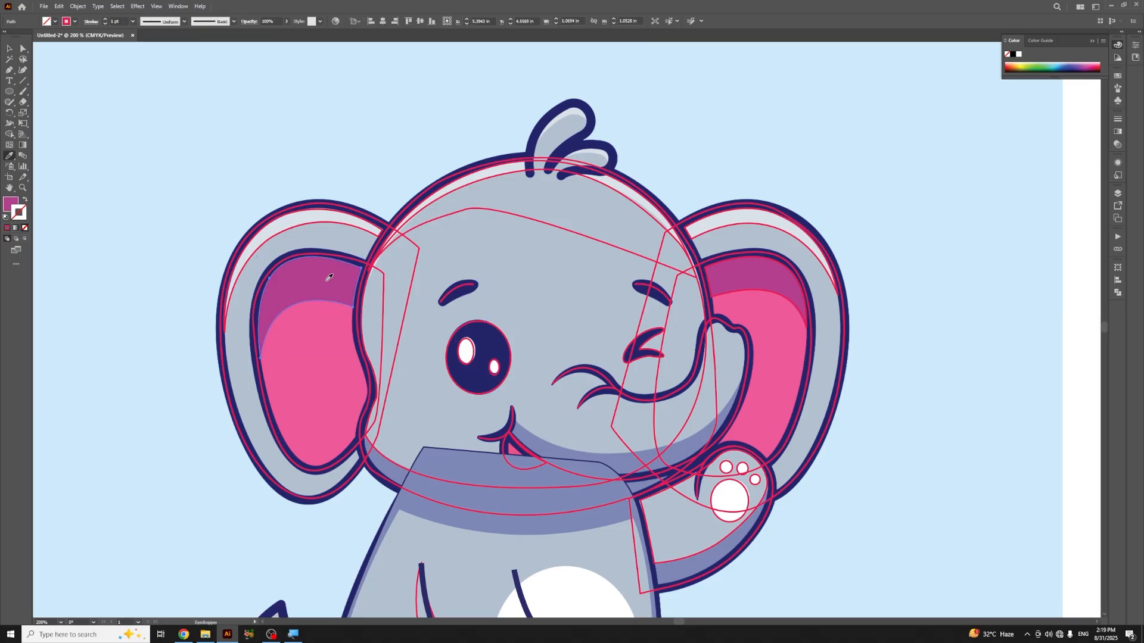
{"action": "key", "text": "v"}
{"action": "left_click", "coordinate": [263, 388]}
{"action": "key", "text": "i"}
{"action": "left_click", "coordinate": [324, 370]}
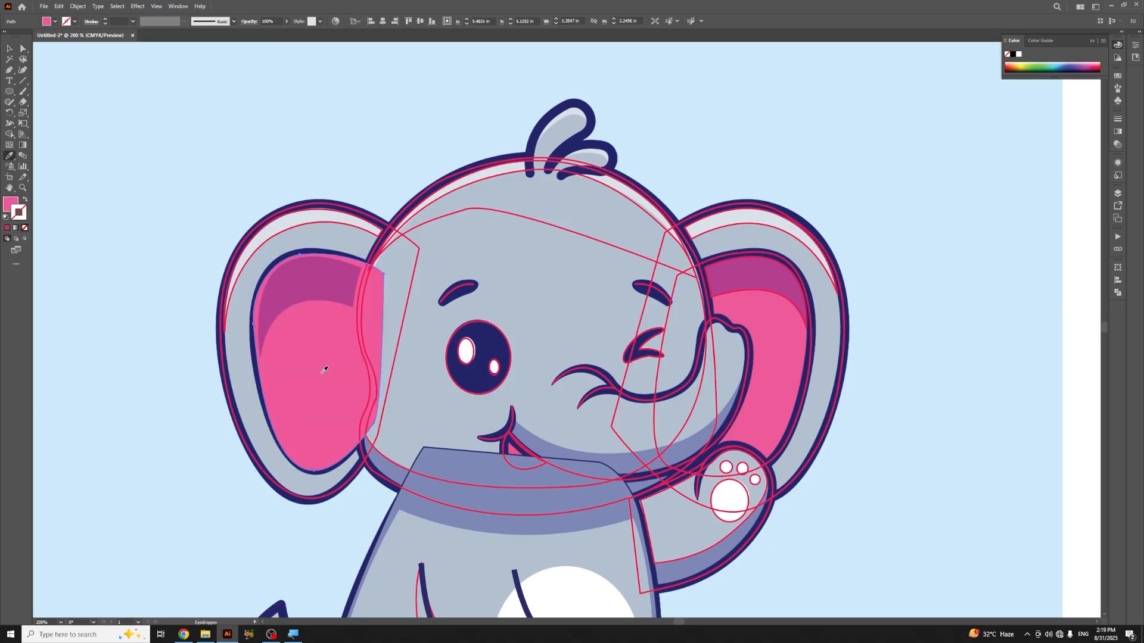
Step: Add a 0.75 pt dark navy outline over the pink left inner ear, matching the leg's curved line
{"action": "key", "text": "v"}
{"action": "key", "text": "i"}
{"action": "scroll", "coordinate": [429, 388], "scroll_direction": "down", "scroll_amount": 6}
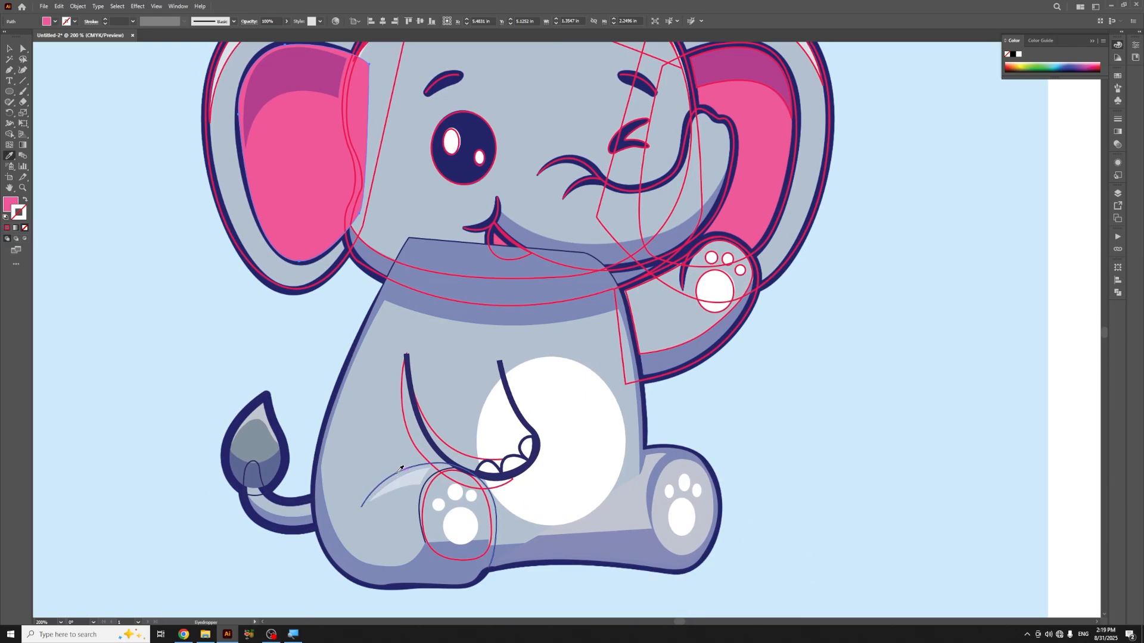
{"action": "left_click", "coordinate": [399, 471]}
{"action": "scroll", "coordinate": [686, 364], "scroll_direction": "up", "scroll_amount": 4}
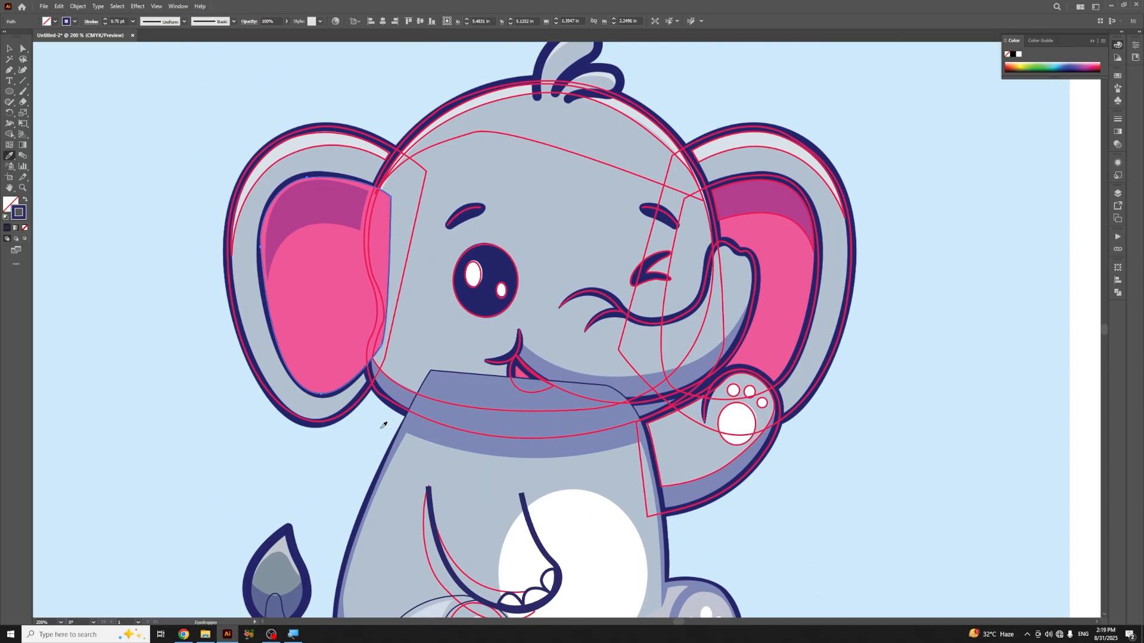
{"action": "key", "text": "v"}
Step: Fill the highlight shape along the lower arm with the pale blue-gray sampled from the leg highlight, without a stroke
{"action": "scroll", "coordinate": [685, 365], "scroll_direction": "down", "scroll_amount": 3}
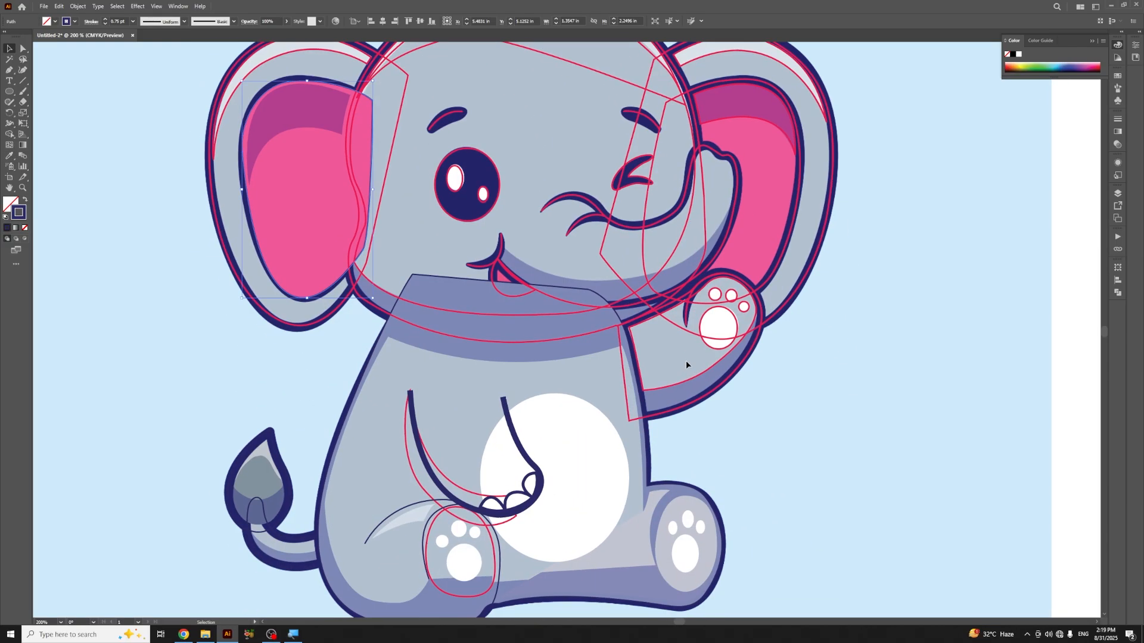
{"action": "left_click", "coordinate": [506, 496]}
{"action": "key", "text": "i"}
{"action": "left_click", "coordinate": [420, 511]}
{"action": "key", "text": "v"}
{"action": "left_click", "coordinate": [947, 452]}
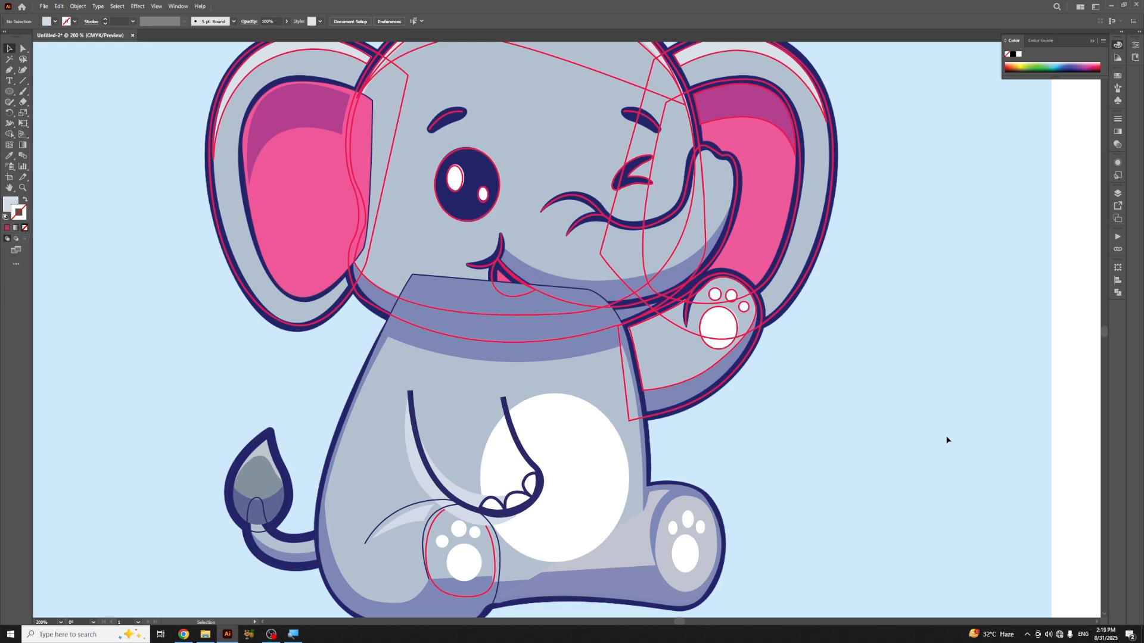
Step: Fill the highlight along the upper rim of the left ear with the pale blue-gray, without a stroke
{"action": "left_click_drag", "start_coordinate": [872, 505], "coordinate": [935, 632]}
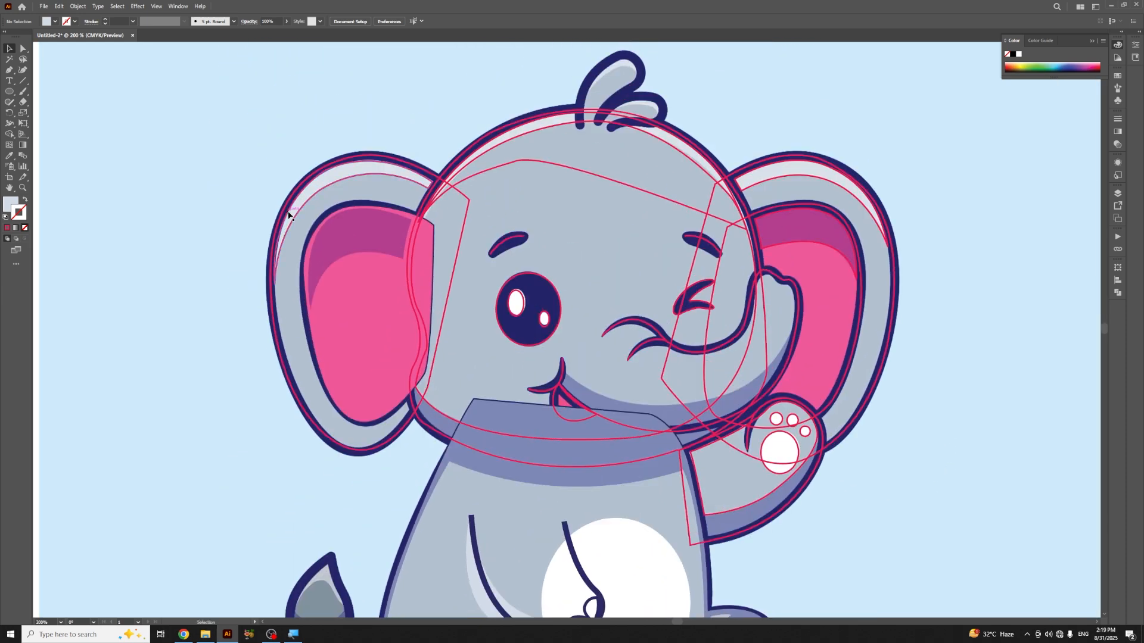
{"action": "left_click", "coordinate": [295, 218]}
{"action": "key", "text": "i"}
{"action": "left_click", "coordinate": [317, 182]}
{"action": "key", "text": "v"}
Step: Fill the left outer ear with the sampled light blue-gray and outline it with the arm's 4 pt dark navy stroke
{"action": "left_click", "coordinate": [314, 326]}
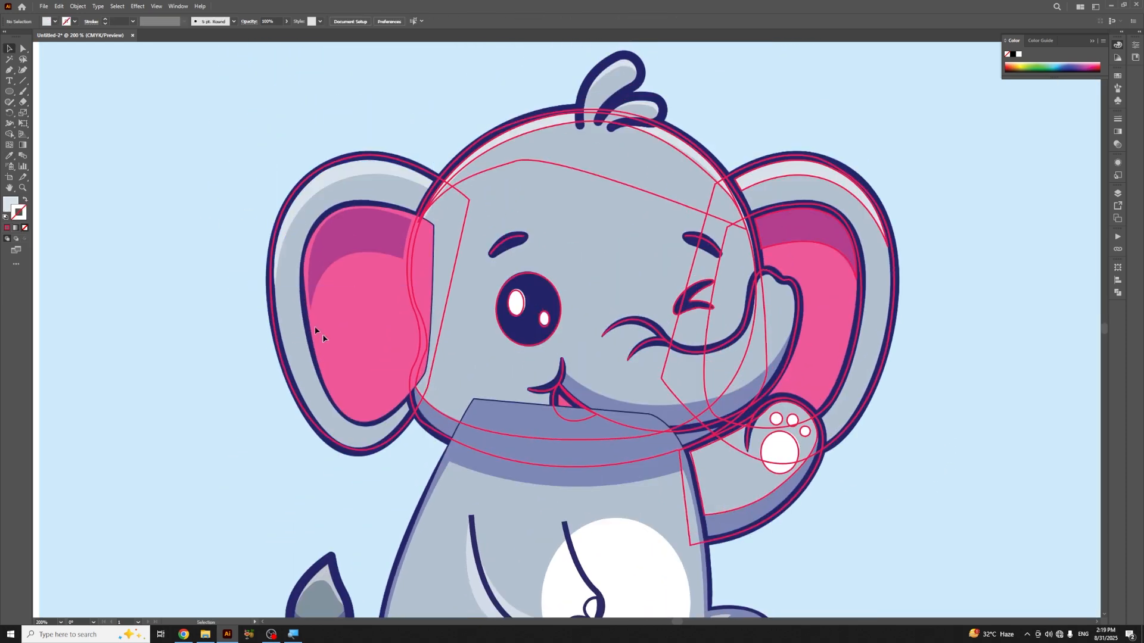
{"action": "left_click", "coordinate": [272, 301]}
{"action": "key", "text": "i"}
{"action": "left_click", "coordinate": [293, 328]}
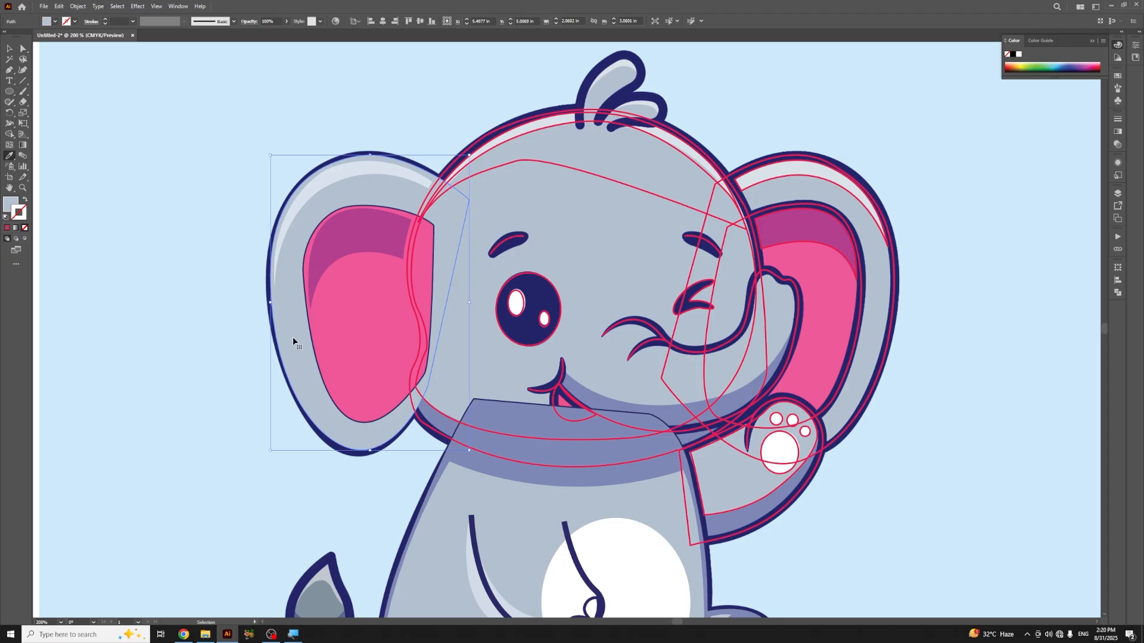
{"action": "left_click", "coordinate": [475, 539]}
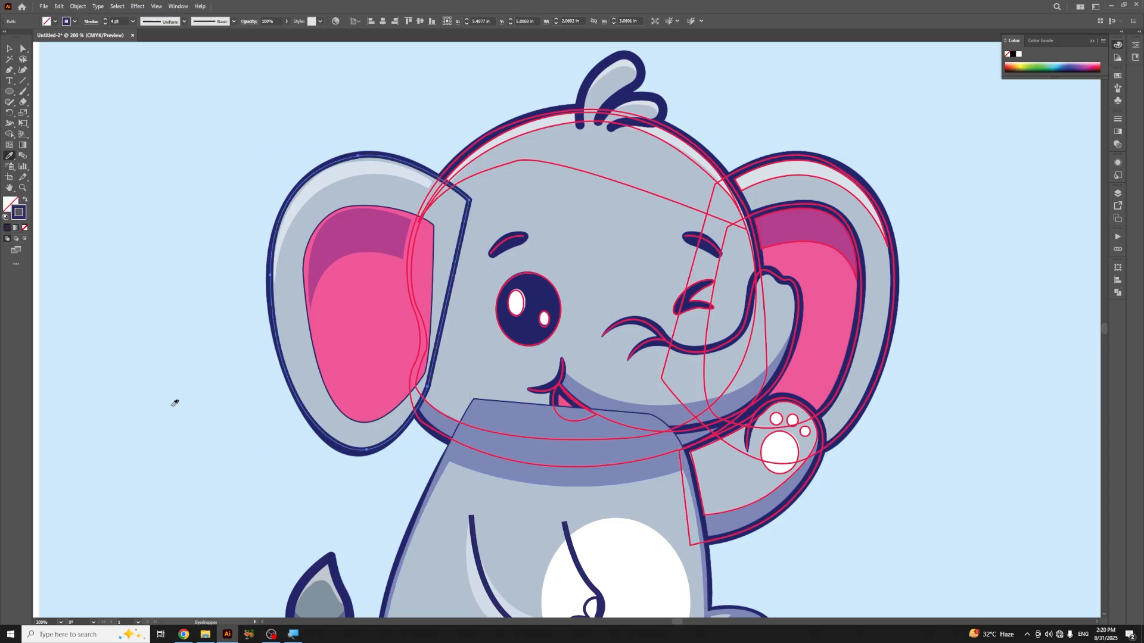
{"action": "key", "text": "v"}
{"action": "left_click", "coordinate": [178, 403]}
Step: Fill the right inner ear's shadow with the sampled dark magenta and the whole inner ear shape with the sampled pink
{"action": "left_click_drag", "start_coordinate": [260, 441], "coordinate": [213, 402]}
{"action": "left_click", "coordinate": [785, 210]}
{"action": "key", "text": "i"}
{"action": "left_click", "coordinate": [792, 206]}
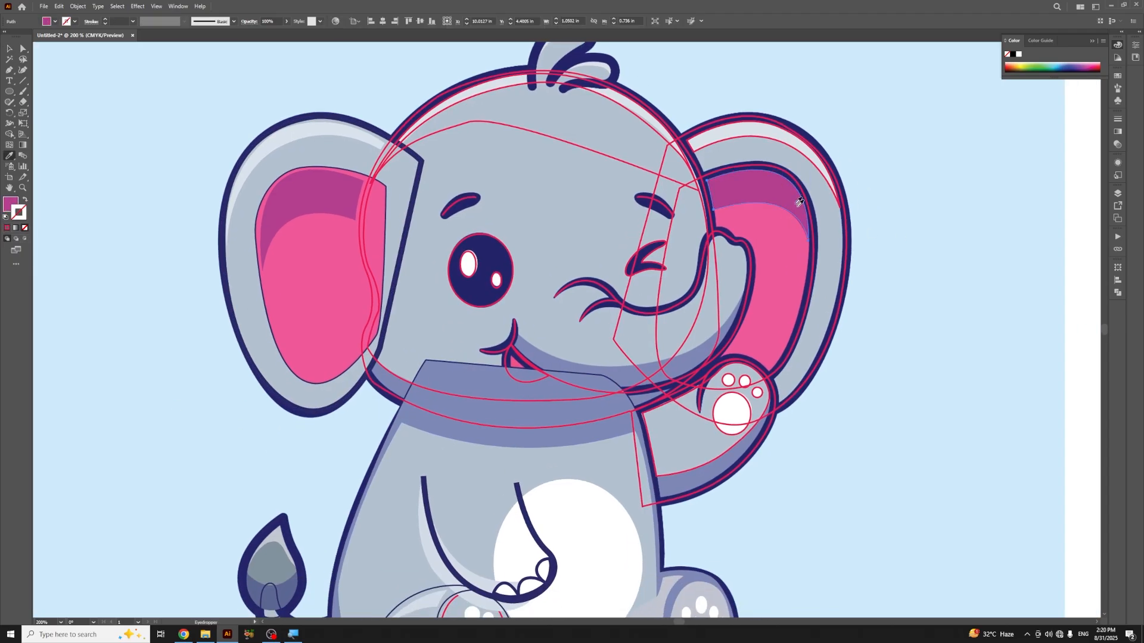
{"action": "key", "text": "v"}
{"action": "left_click", "coordinate": [806, 315]}
{"action": "key", "text": "i"}
{"action": "left_click", "coordinate": [799, 298]}
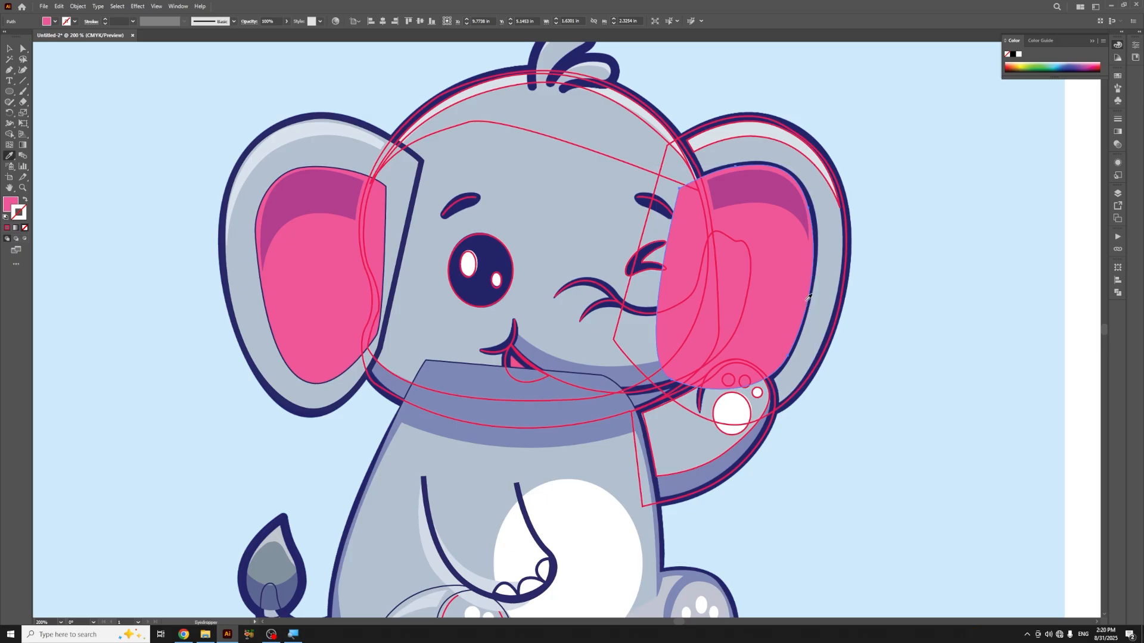
Step: Outline the pink right inner ear with the 4 pt dark navy stroke sampled from the left outer ear, keeping the pink fill
{"action": "left_click", "coordinate": [426, 158]}
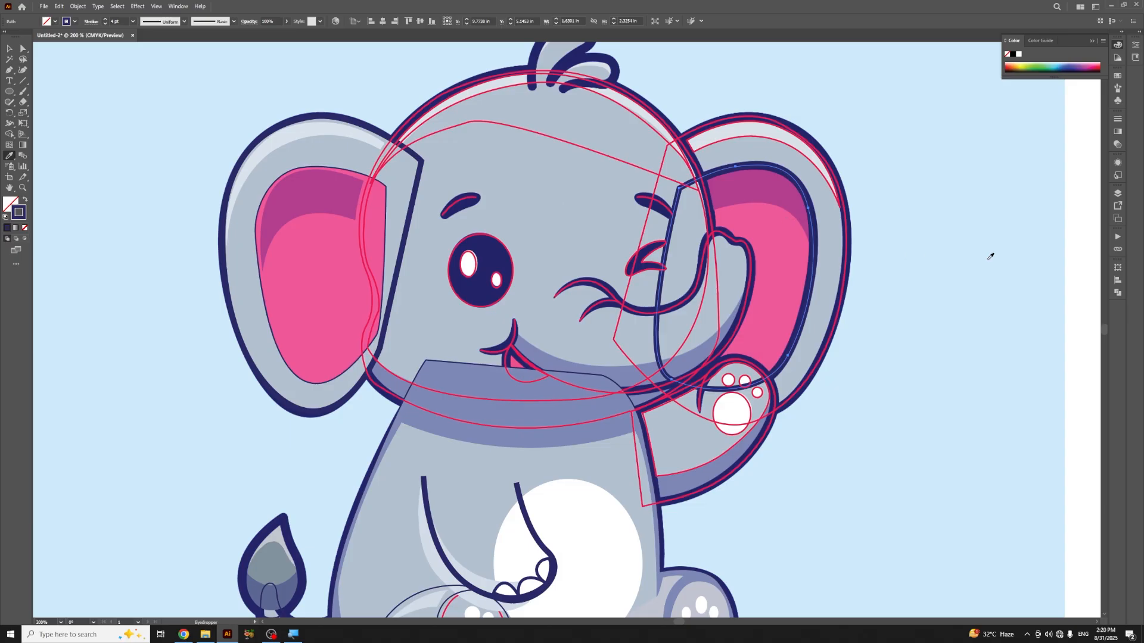
{"action": "key", "text": "ctrl+z"}
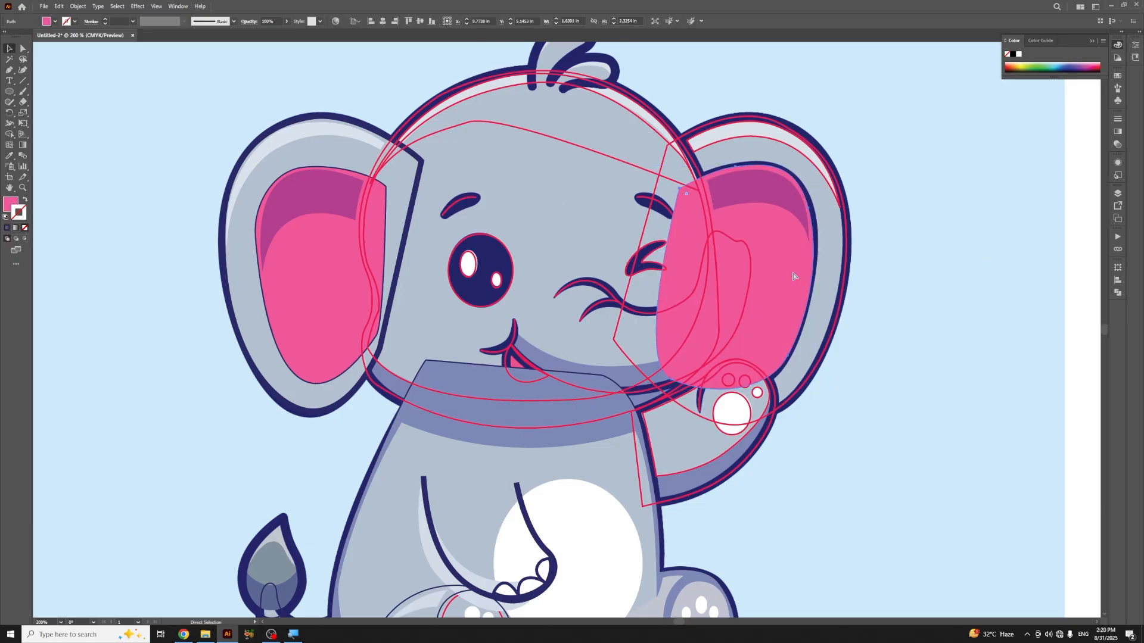
{"action": "left_click", "coordinate": [424, 158]}
{"action": "key", "text": "v"}
{"action": "left_click", "coordinate": [914, 236]}
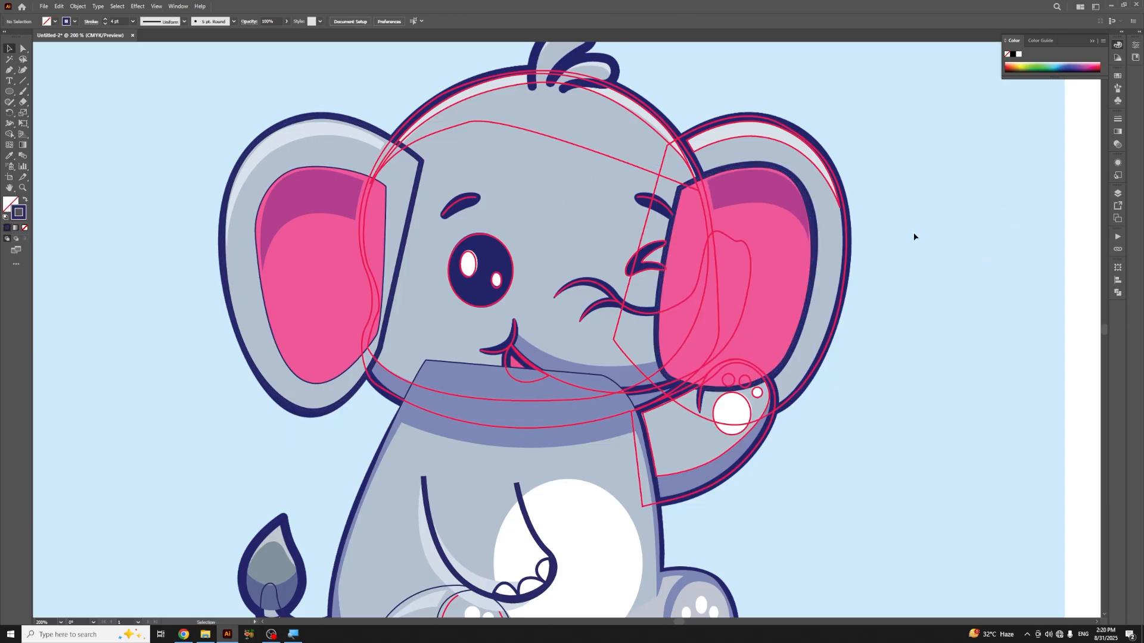
Step: Fill the right ear's upper highlight with pale blue-gray and the outer ear shape with the sampled light blue-gray
{"action": "left_click", "coordinate": [778, 146]}
{"action": "key", "text": "i"}
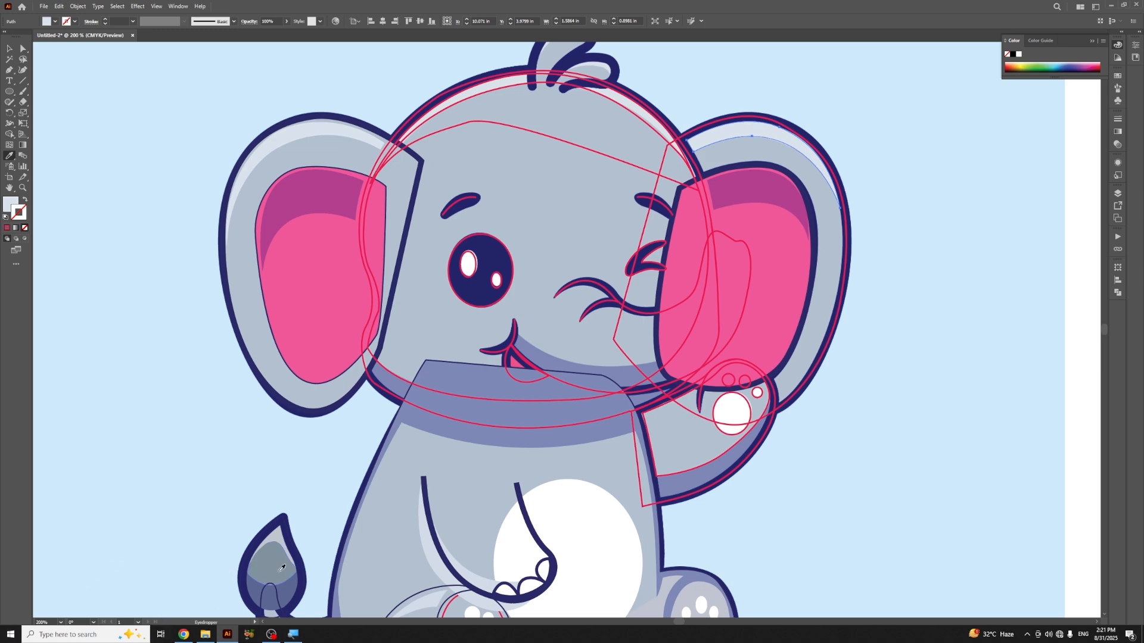
{"action": "key", "text": "v"}
{"action": "left_click", "coordinate": [845, 245]}
{"action": "key", "text": "i"}
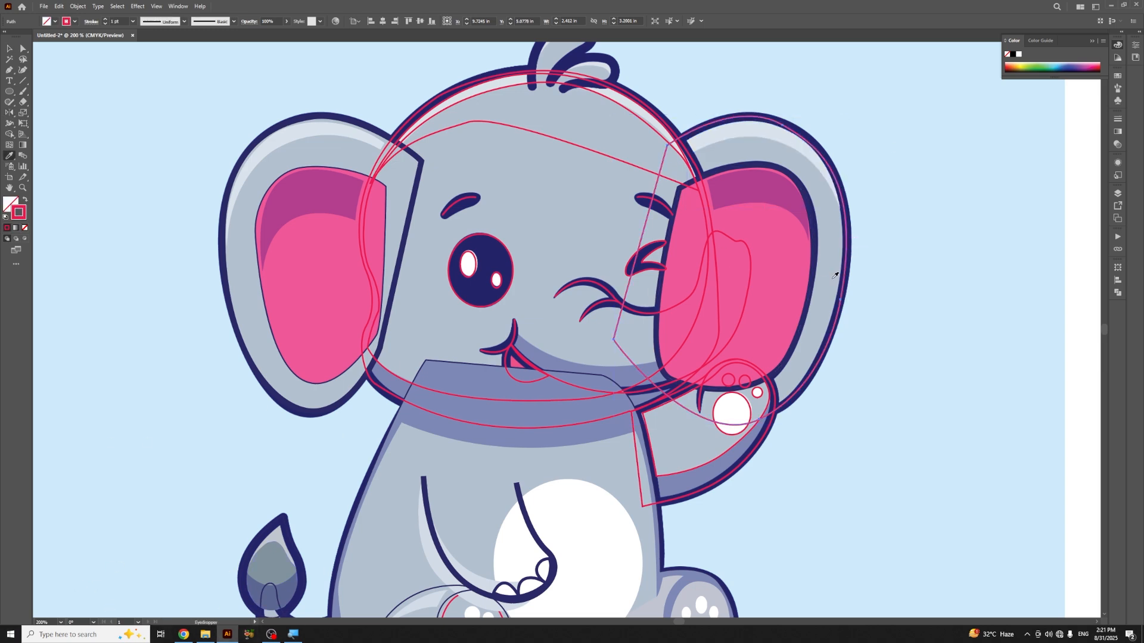
{"action": "left_click", "coordinate": [835, 267]}
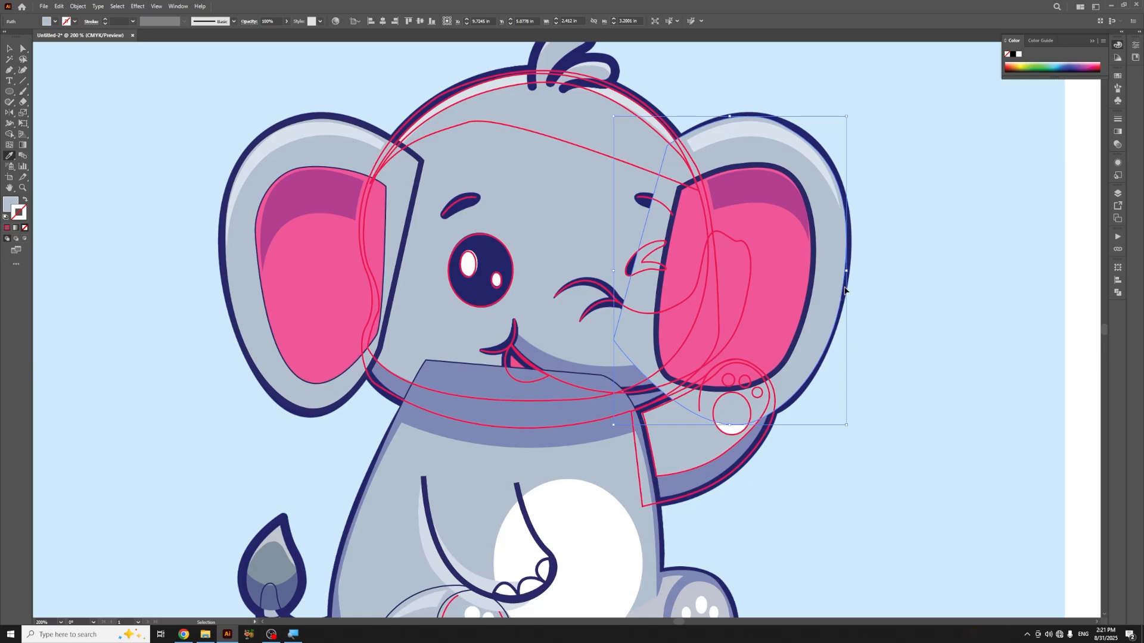
Step: Outline the right outer ear with the 4 pt dark navy stroke sampled from the left outer ear
{"action": "key", "text": "b"}
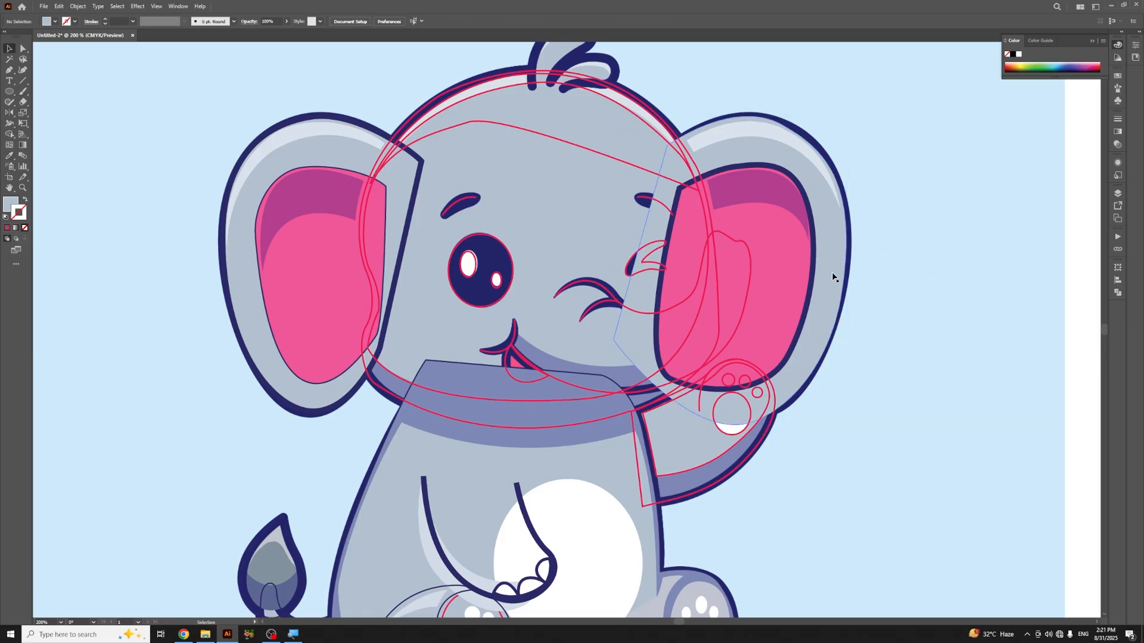
{"action": "key", "text": "i"}
{"action": "left_click", "coordinate": [423, 170]}
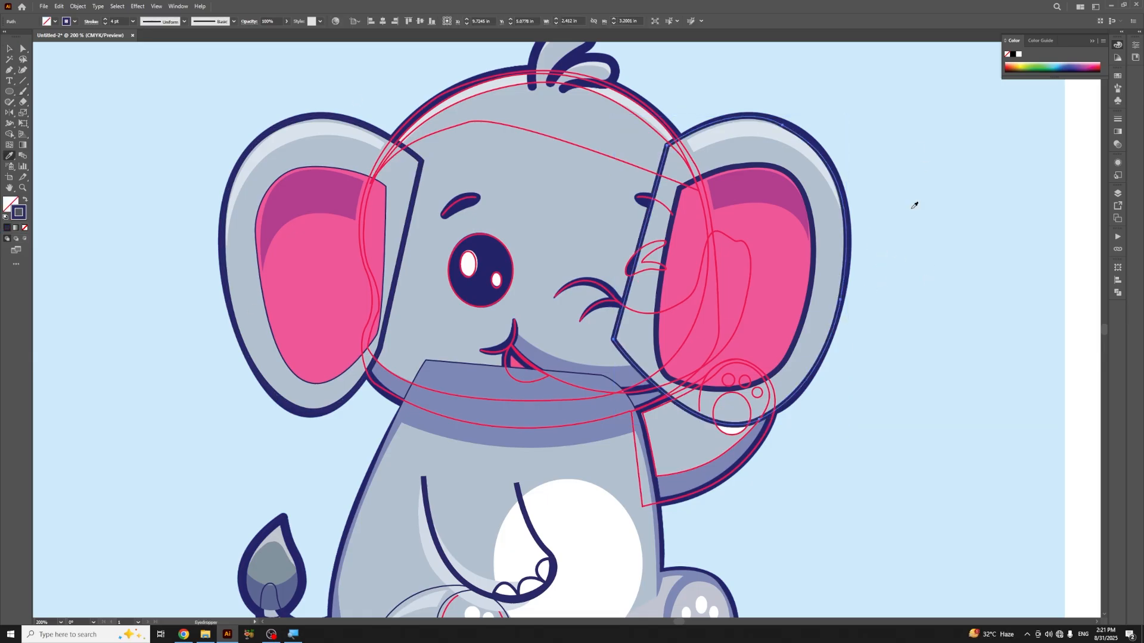
{"action": "key", "text": "v"}
{"action": "left_click", "coordinate": [906, 214]}
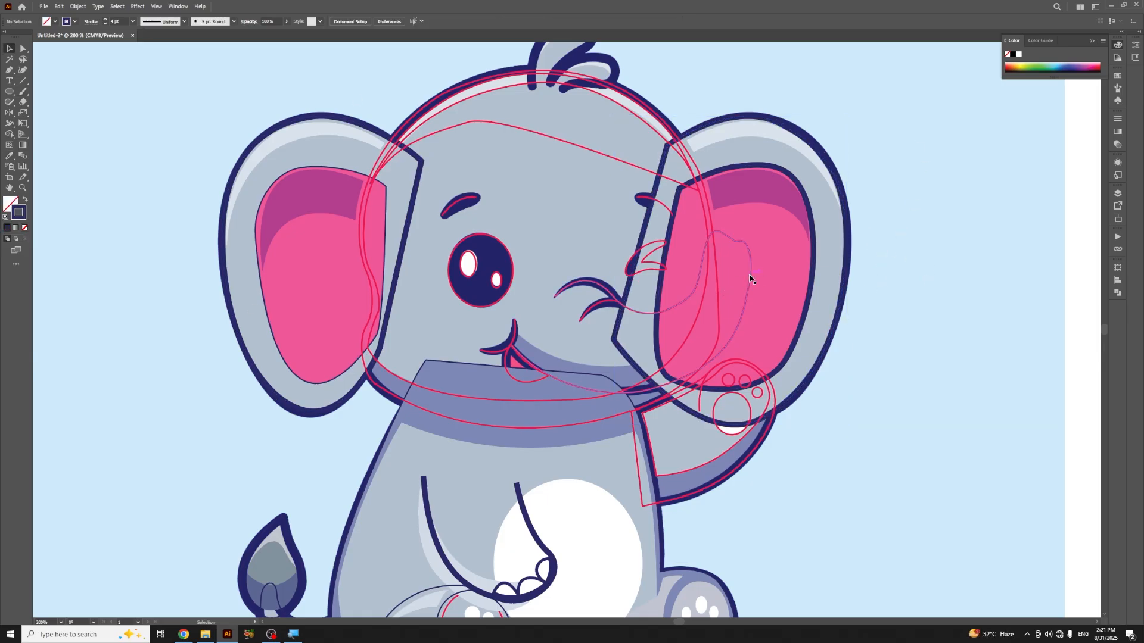
{"action": "left_click", "coordinate": [452, 109]}
{"action": "left_click_drag", "start_coordinate": [491, 111], "coordinate": [480, 189]}
{"action": "key", "text": "i"}
{"action": "left_click", "coordinate": [484, 163]}
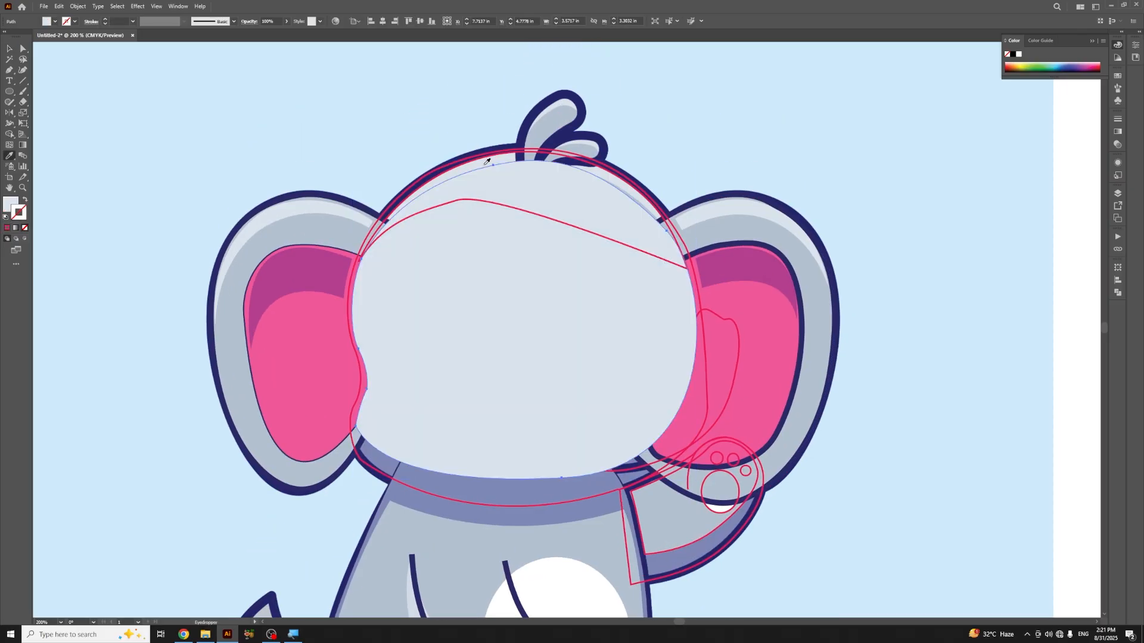
{"action": "key", "text": "ctrl+z"}
{"action": "key", "text": "v"}
{"action": "left_click", "coordinate": [628, 158]}
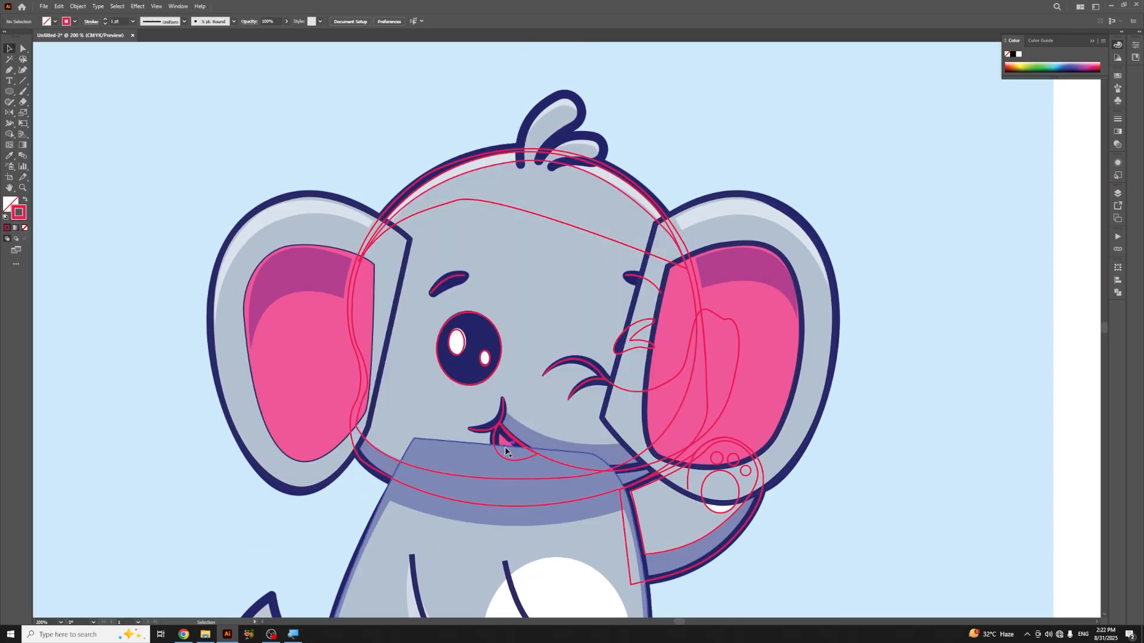
Step: Sample the dark navy onto both eyebrow paths and swap it from the fill to the stroke
{"action": "key", "text": "ctrl+plus"}
{"action": "scroll", "coordinate": [519, 428], "scroll_direction": "down", "scroll_amount": 2}
{"action": "left_click", "coordinate": [408, 196]}
{"action": "left_click", "coordinate": [699, 211], "text": "shift"}
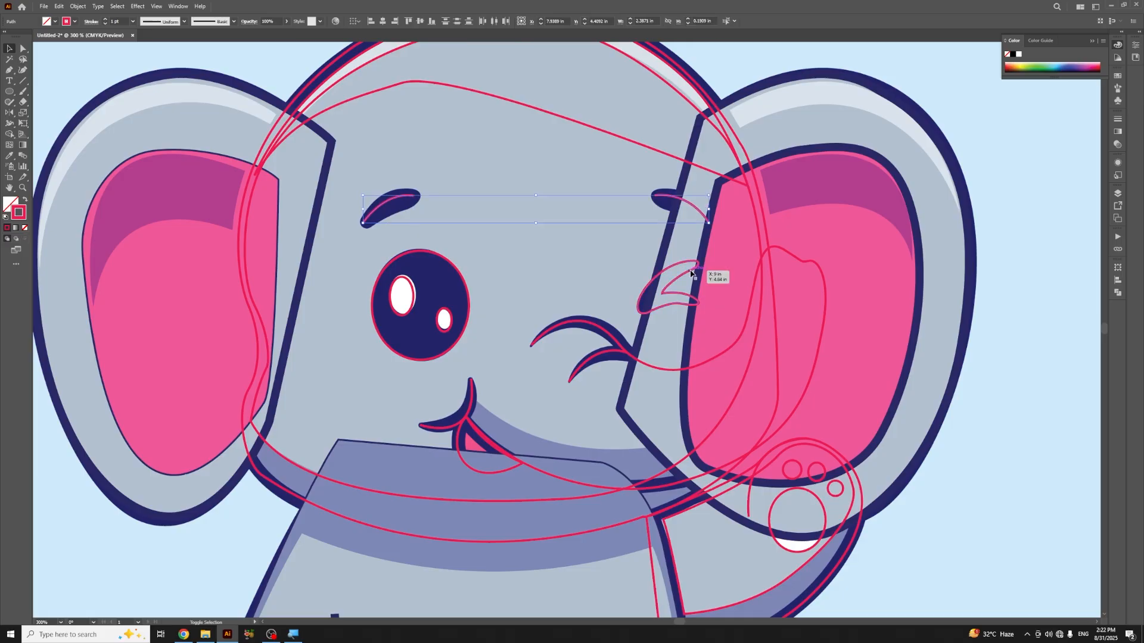
{"action": "key", "text": "i"}
{"action": "left_click", "coordinate": [403, 201]}
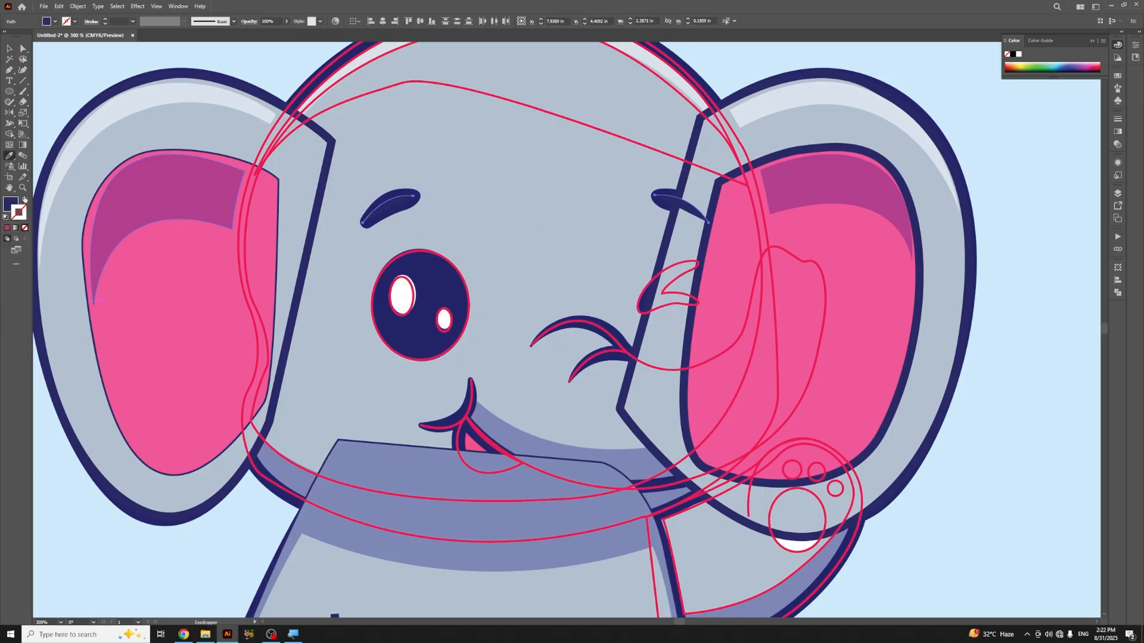
{"action": "left_click", "coordinate": [25, 200]}
{"action": "key", "text": "v"}
{"action": "left_click", "coordinate": [1021, 328]}
Step: Fill the winking eye shape with the dark navy sampled from the open eye, without a stroke
{"action": "left_click", "coordinate": [674, 293]}
{"action": "key", "text": "i"}
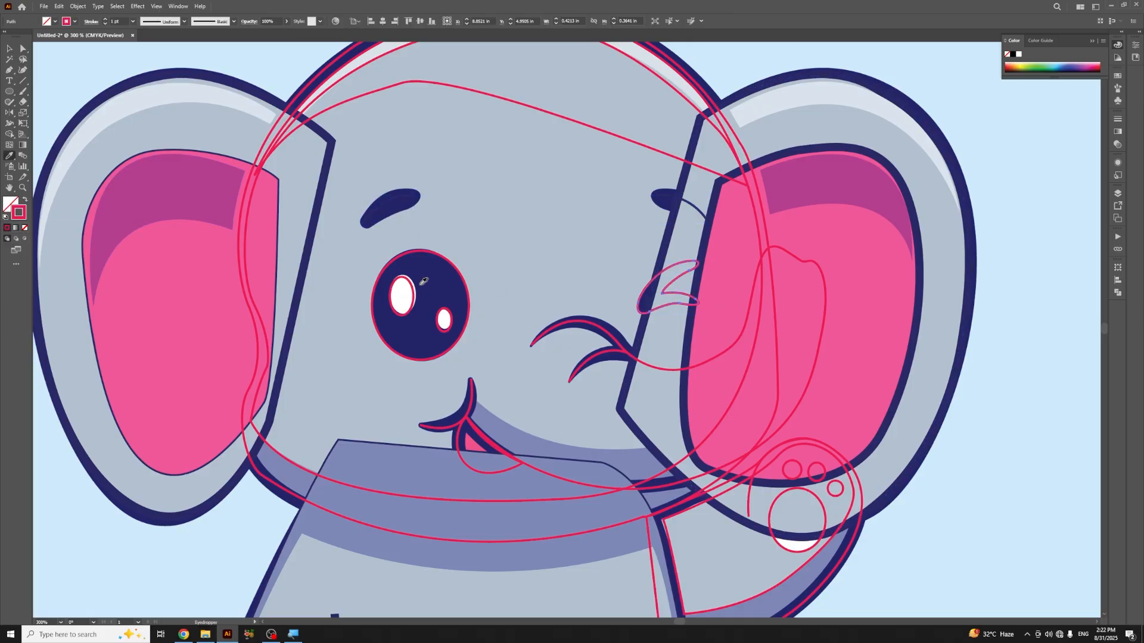
{"action": "left_click", "coordinate": [423, 280]}
{"action": "key", "text": "v"}
{"action": "left_click", "coordinate": [1030, 308]}
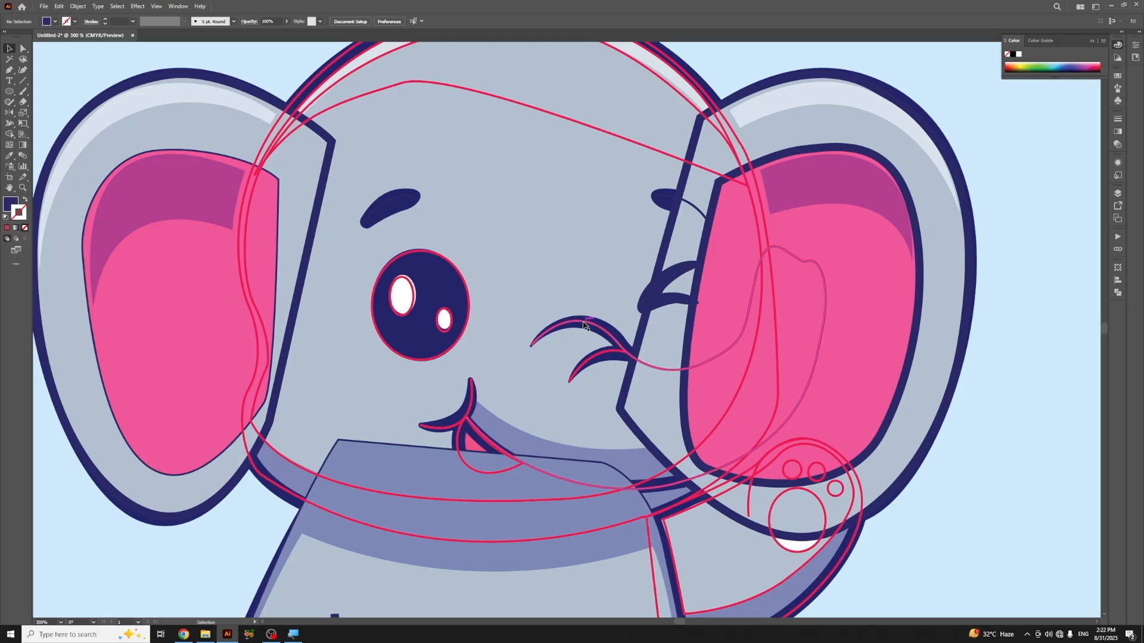
Step: Give the long trunk outline the 4 pt dark navy stroke sampled from the left ear, without a fill
{"action": "left_click", "coordinate": [584, 324]}
{"action": "key", "text": "i"}
{"action": "left_click", "coordinate": [327, 205]}
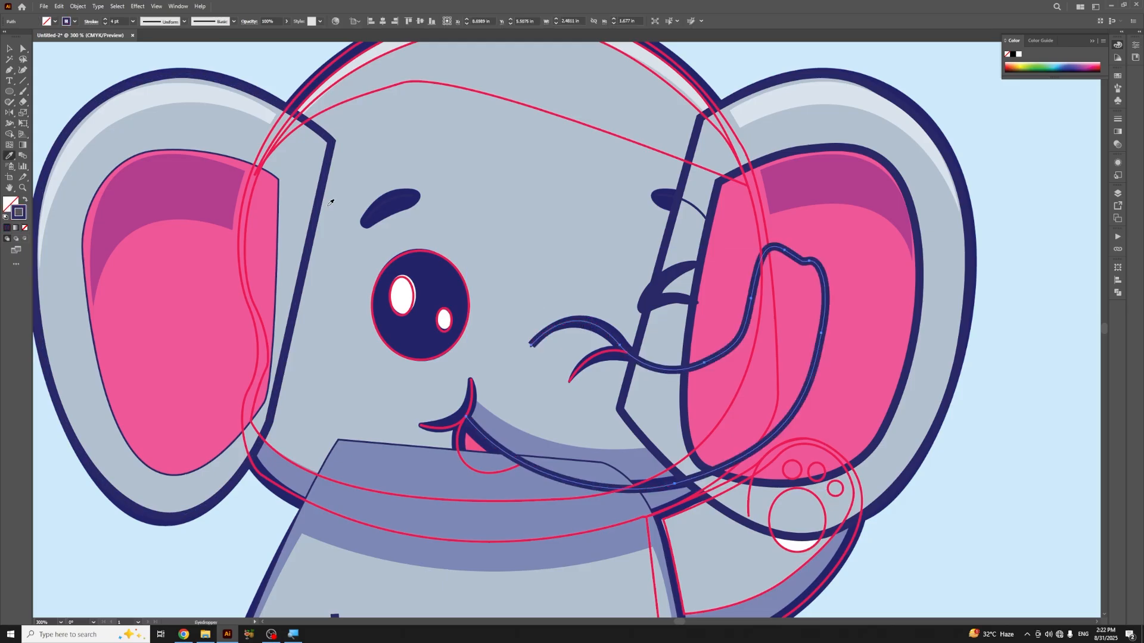
{"action": "key", "text": "v"}
Step: Copy the trunk outline's 4 pt dark navy stroke onto the short trunk crease and the smile lines at the mouth corner
{"action": "left_click", "coordinate": [613, 355]}
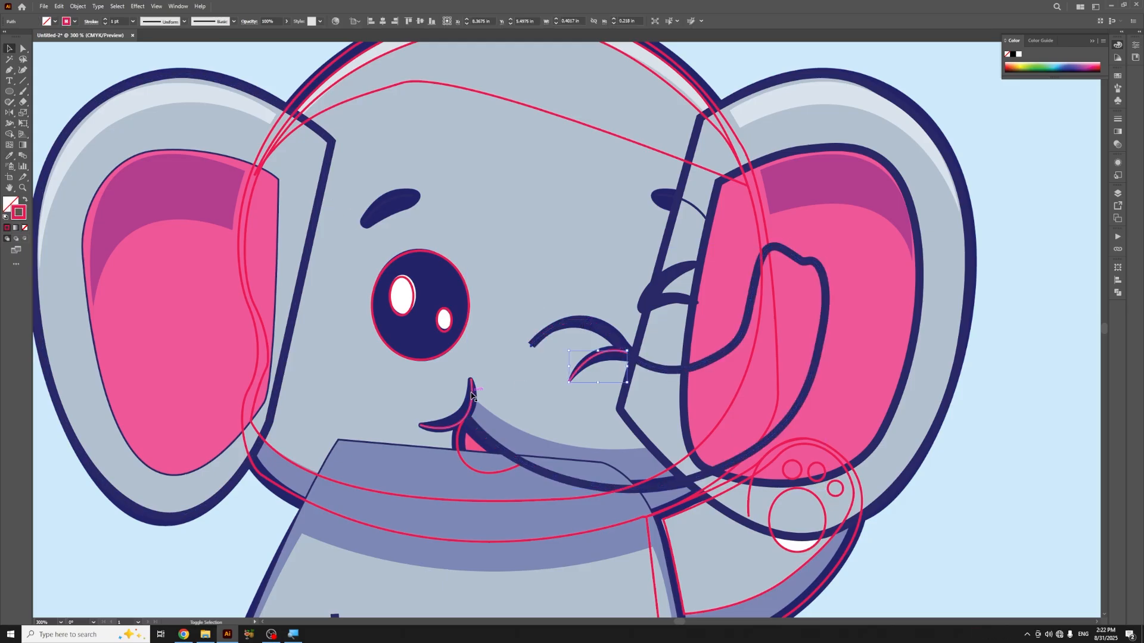
{"action": "left_click", "coordinate": [471, 395], "text": "shift"}
{"action": "key", "text": "i"}
{"action": "left_click", "coordinate": [582, 323]}
{"action": "key", "text": "v"}
{"action": "left_click", "coordinate": [708, 420]}
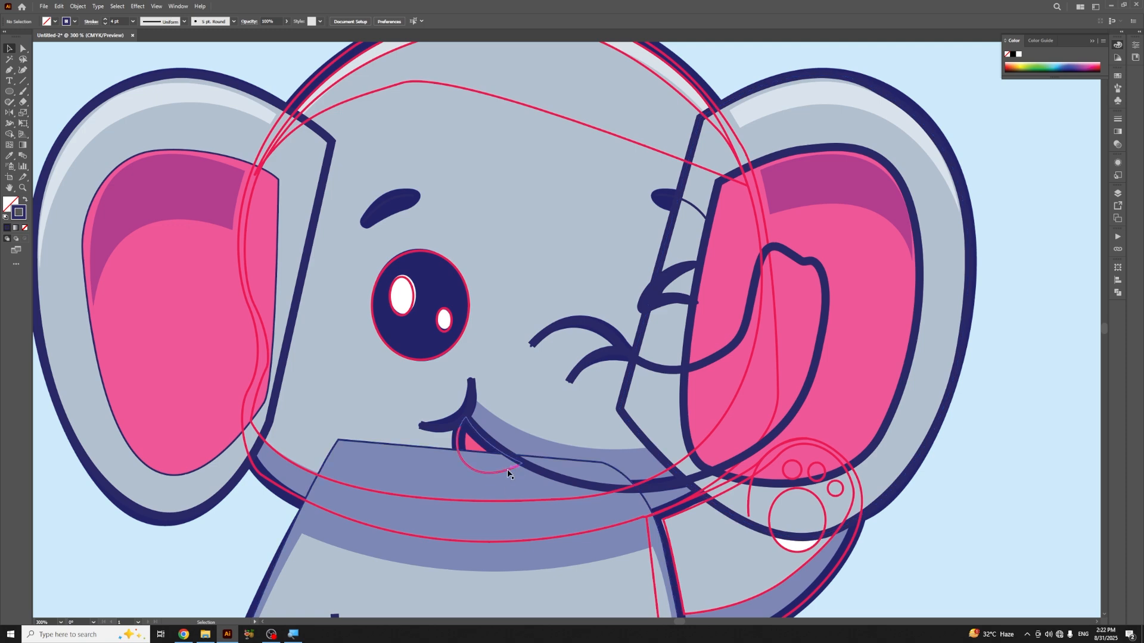
Step: Fill the open mouth with the sampled pink and outline it with the trunk's 4 pt dark navy stroke
{"action": "left_click", "coordinate": [507, 472]}
{"action": "key", "text": "i"}
{"action": "left_click", "coordinate": [472, 441]}
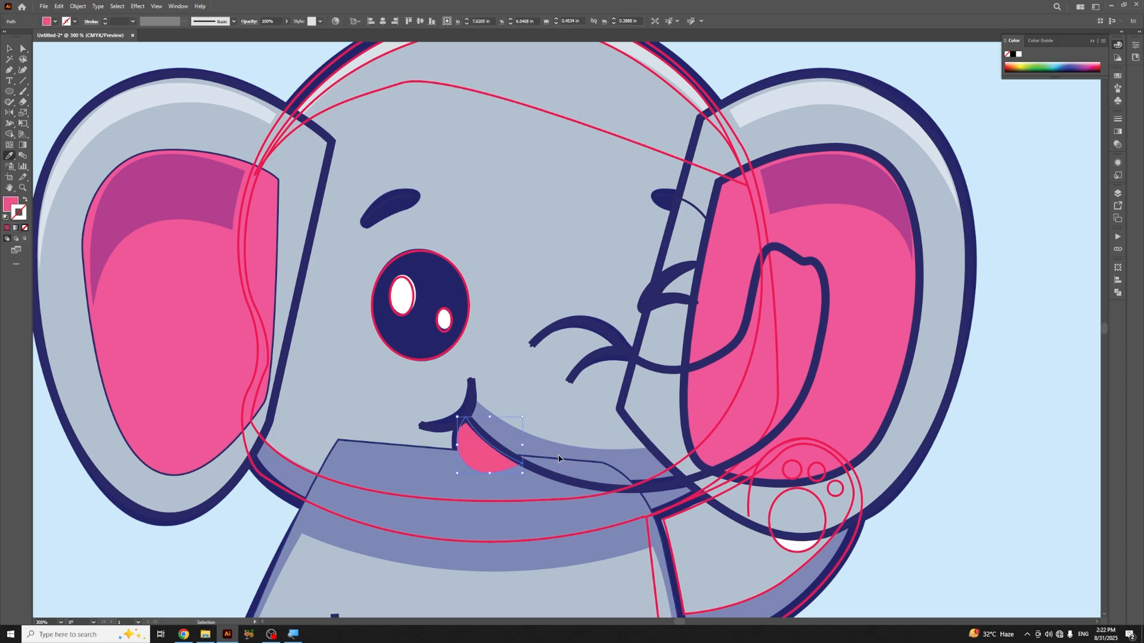
{"action": "key", "text": "v"}
{"action": "left_click", "coordinate": [600, 456]}
{"action": "key", "text": "v"}
{"action": "left_click", "coordinate": [1013, 417]}
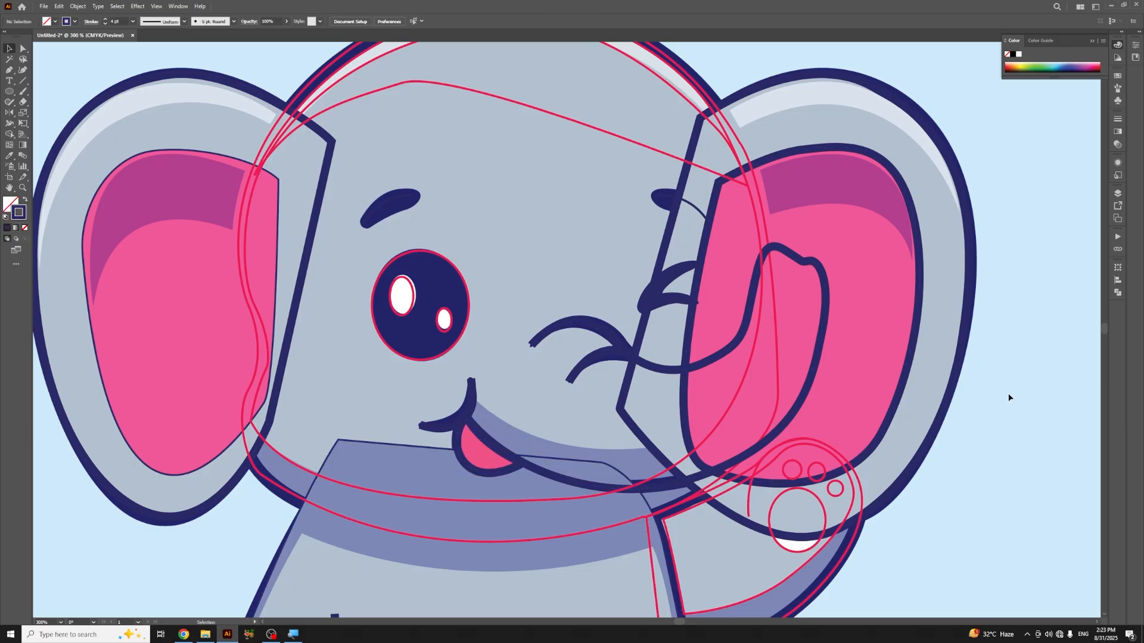
Step: Fill the open eye's two highlights with white and its large ellipse with the sampled dark navy, all without strokes
{"action": "key", "text": "ctrl+minus"}
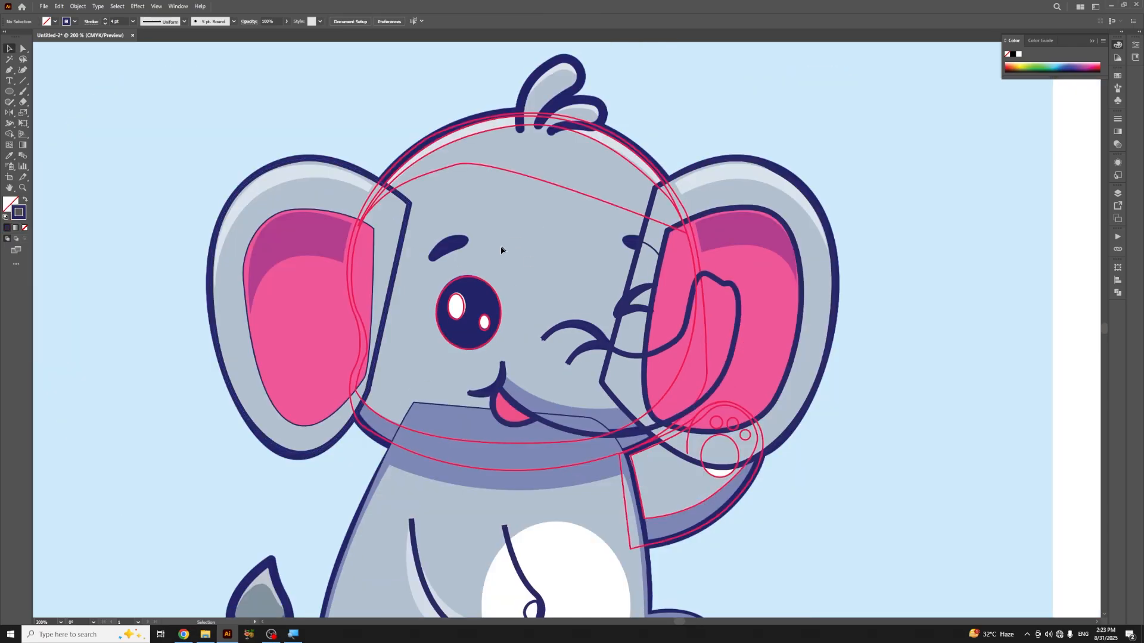
{"action": "left_click", "coordinate": [461, 296]}
{"action": "left_click", "coordinate": [485, 323], "text": "shift"}
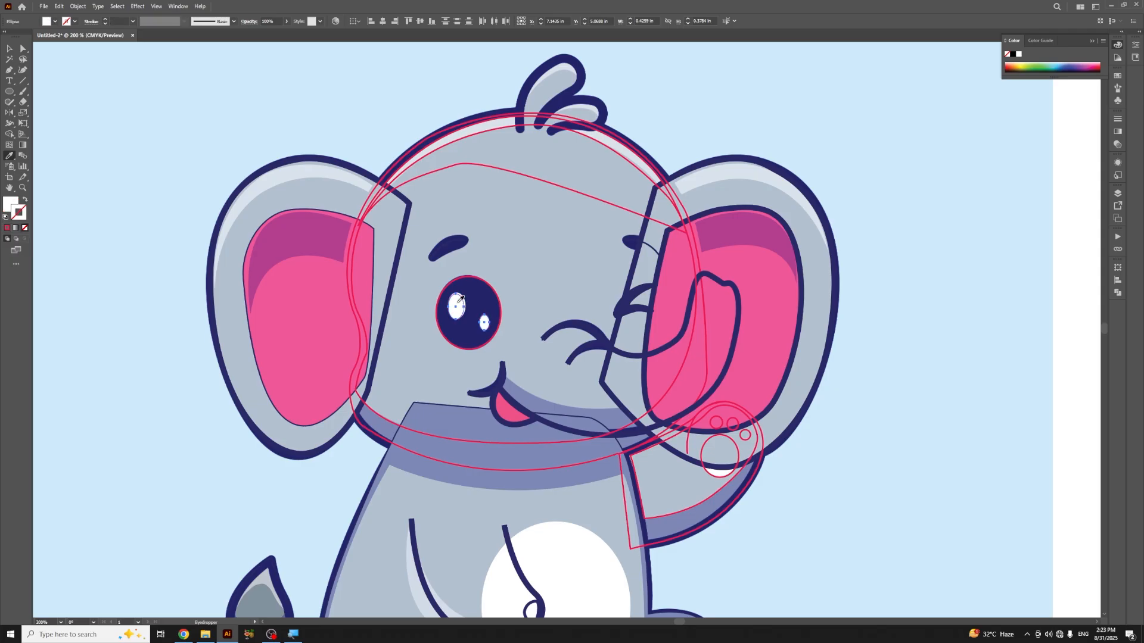
{"action": "left_click", "coordinate": [867, 183]}
{"action": "left_click", "coordinate": [469, 277]}
{"action": "key", "text": "i"}
{"action": "left_click", "coordinate": [481, 293]}
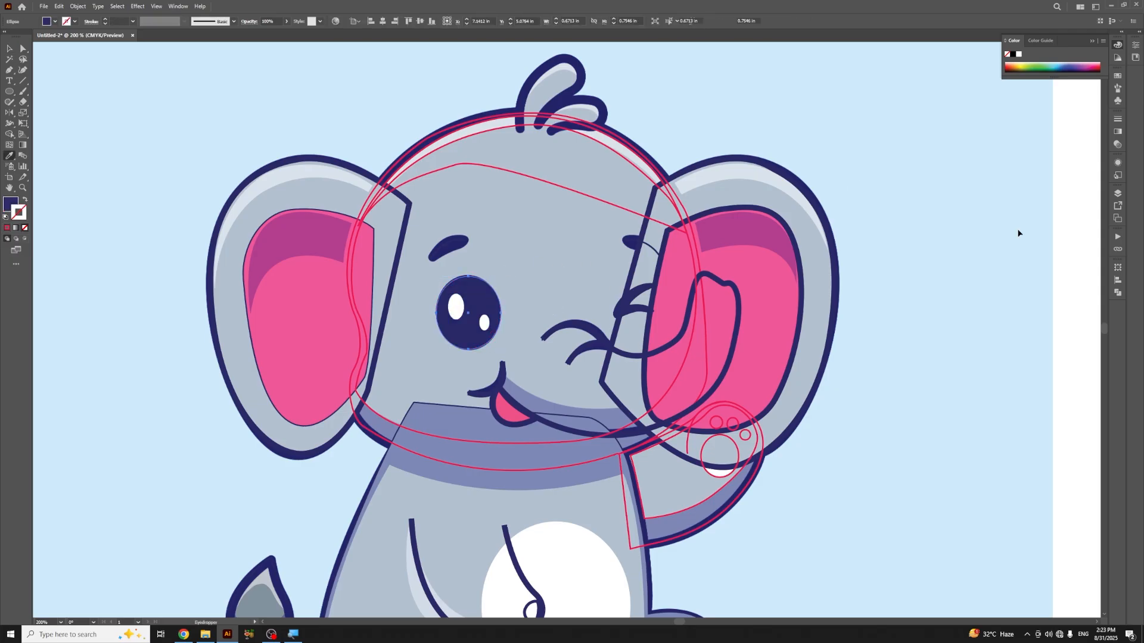
Step: Fill the raised paw's large pad and three toe pads with white sampled from the reference, without strokes
{"action": "key", "text": "v"}
{"action": "left_click", "coordinate": [930, 231]}
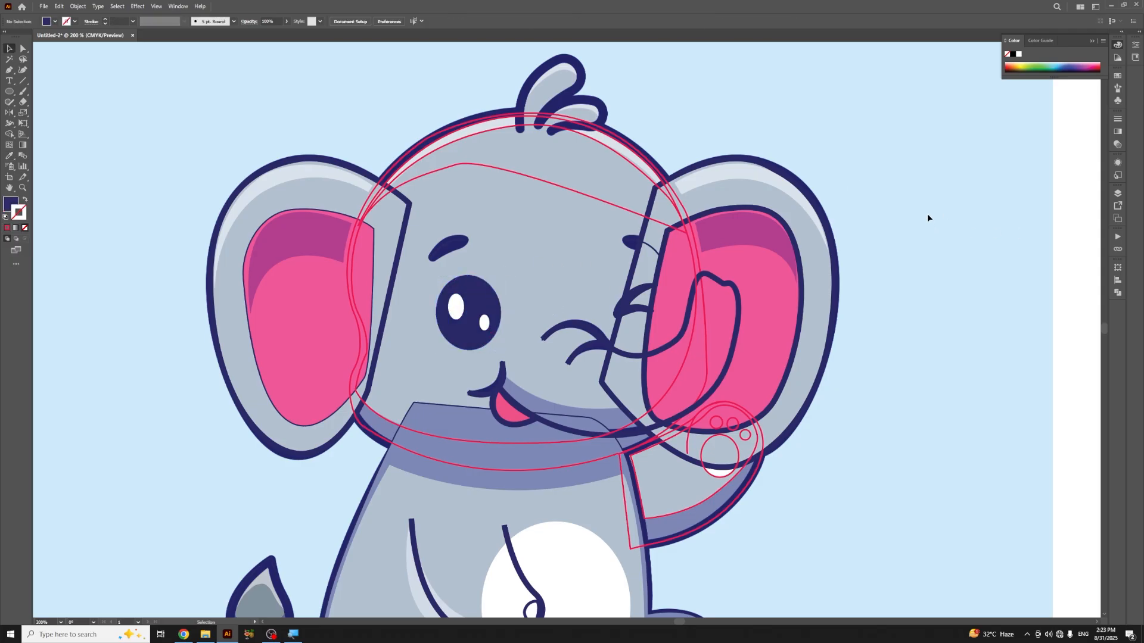
{"action": "key", "text": "ctrl+equal"}
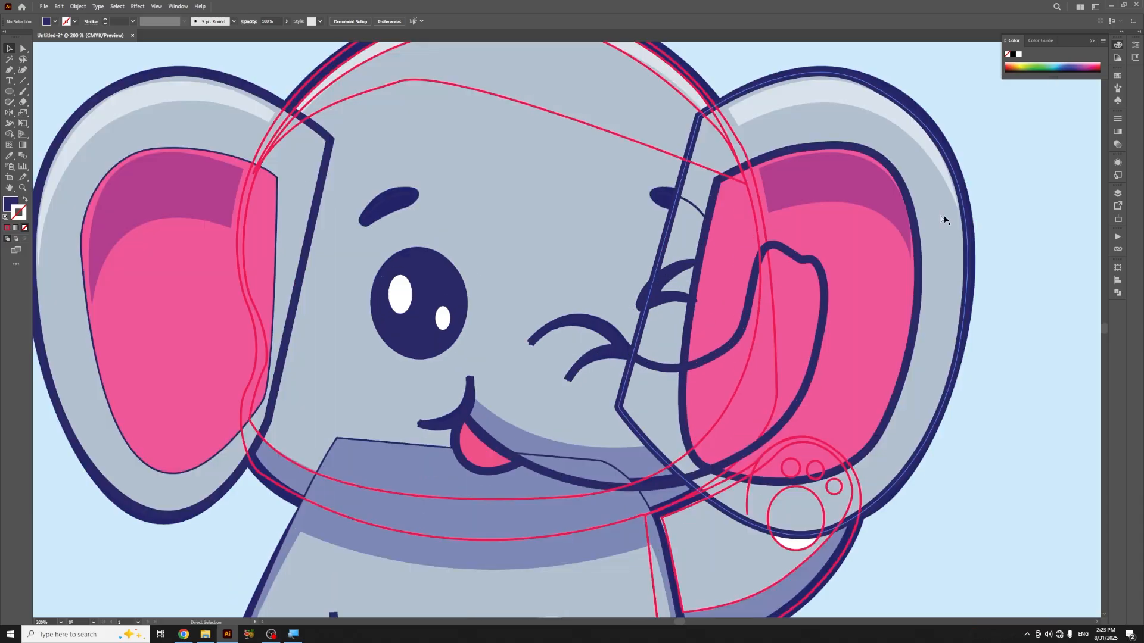
{"action": "left_click_drag", "start_coordinate": [741, 417], "coordinate": [631, 304]}
{"action": "left_click", "coordinate": [691, 434]}
{"action": "left_click", "coordinate": [722, 380], "text": "shift"}
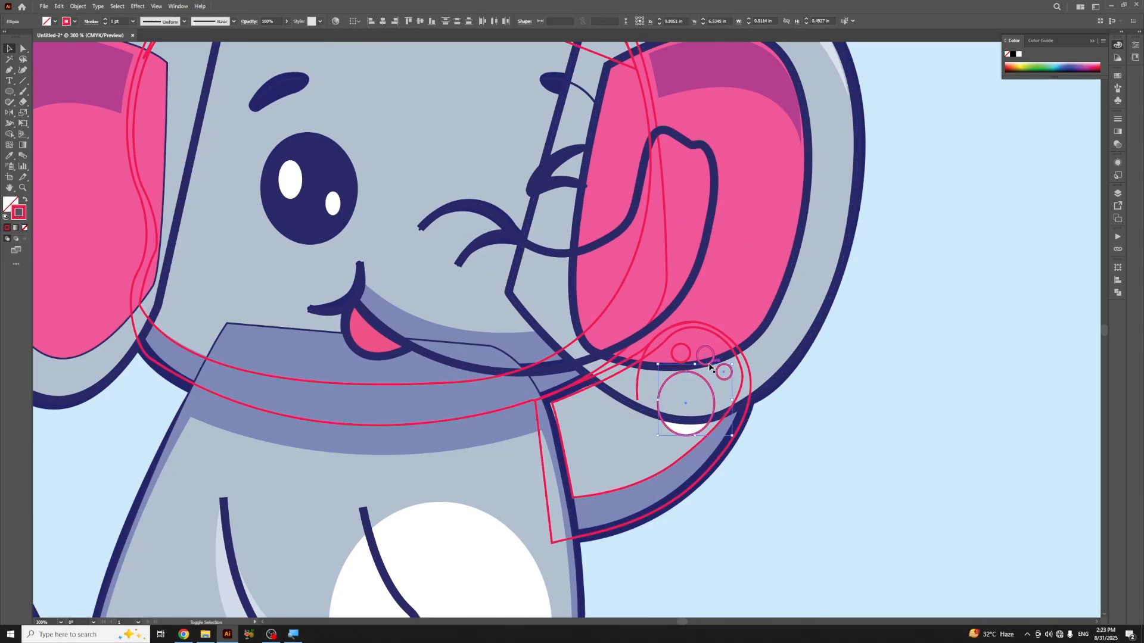
{"action": "key", "text": "i"}
{"action": "left_click", "coordinate": [690, 429]}
{"action": "key", "text": "v"}
{"action": "left_click", "coordinate": [685, 454]}
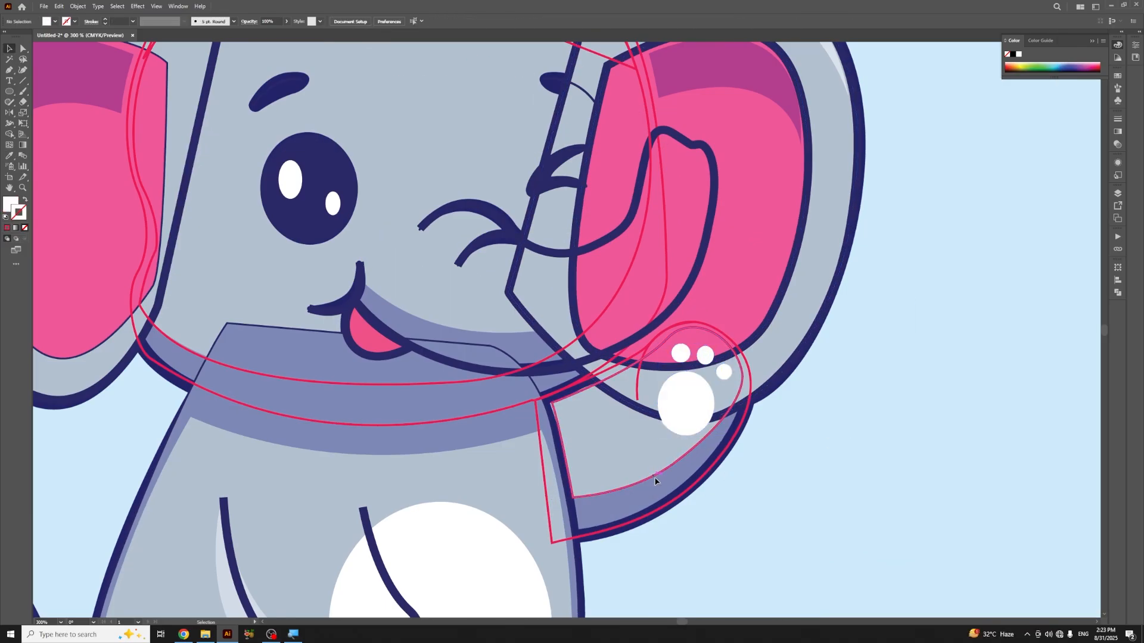
Step: Fill the raised arm's inner shape with the sampled light grey-blue and outline it with the ear's 4 pt dark navy stroke
{"action": "left_click", "coordinate": [654, 478]}
{"action": "key", "text": "i"}
{"action": "left_click", "coordinate": [633, 467]}
{"action": "key", "text": "v"}
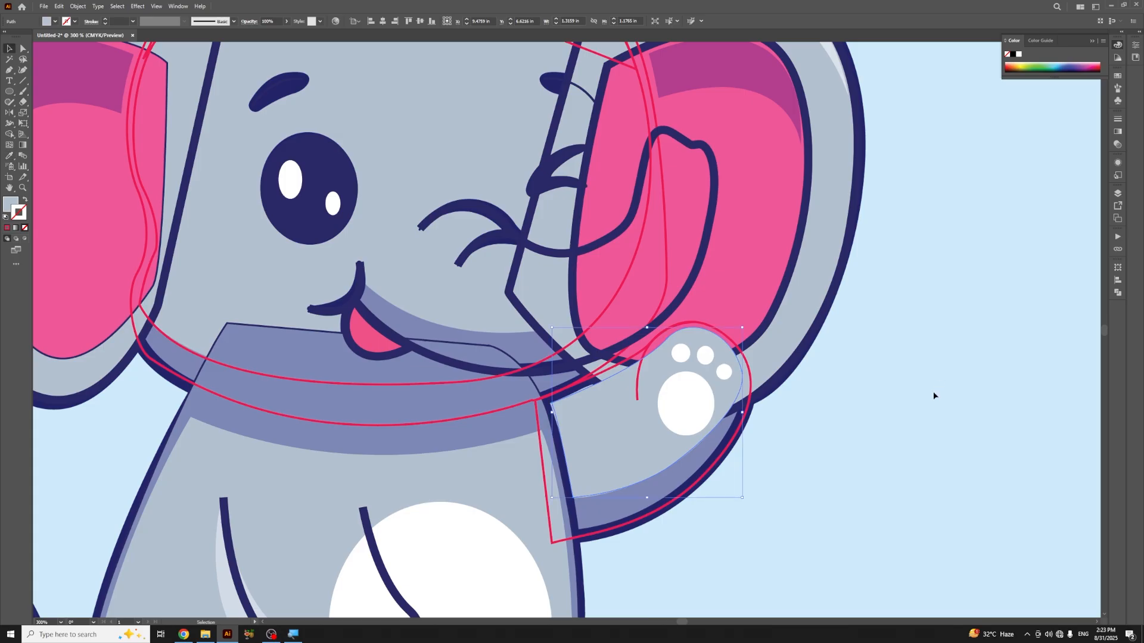
{"action": "key", "text": "i"}
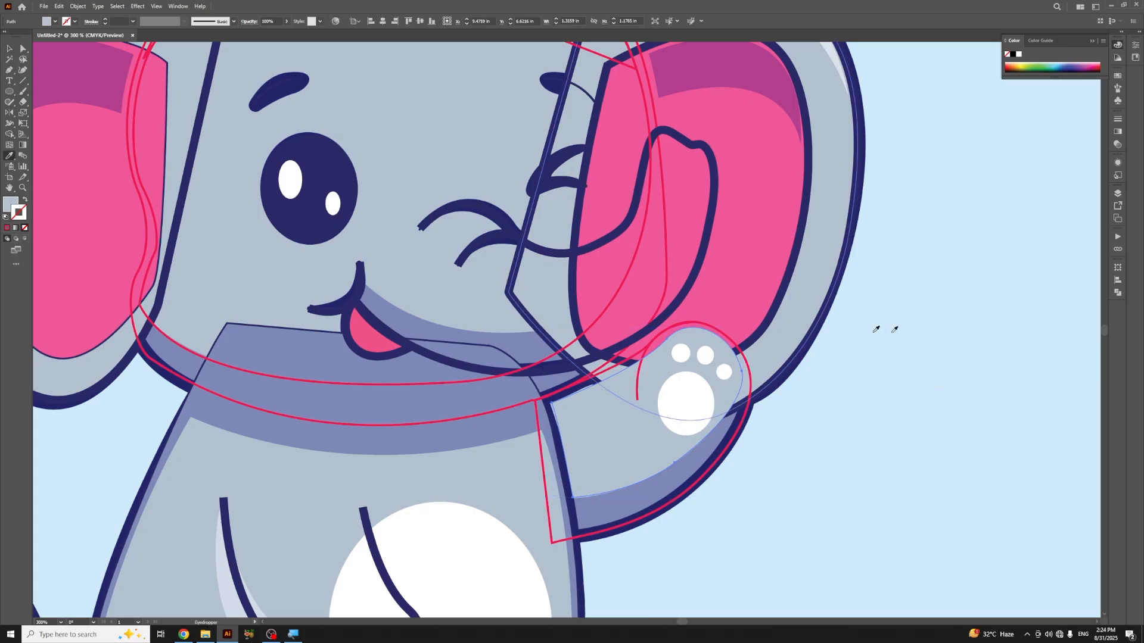
{"action": "left_click", "coordinate": [828, 328]}
{"action": "key", "text": "v"}
{"action": "left_click", "coordinate": [906, 364]}
Step: Give the short curve beside the raised paw's pads the 4 pt dark navy stroke and nudge it slightly towards the paw
{"action": "left_click", "coordinate": [637, 398]}
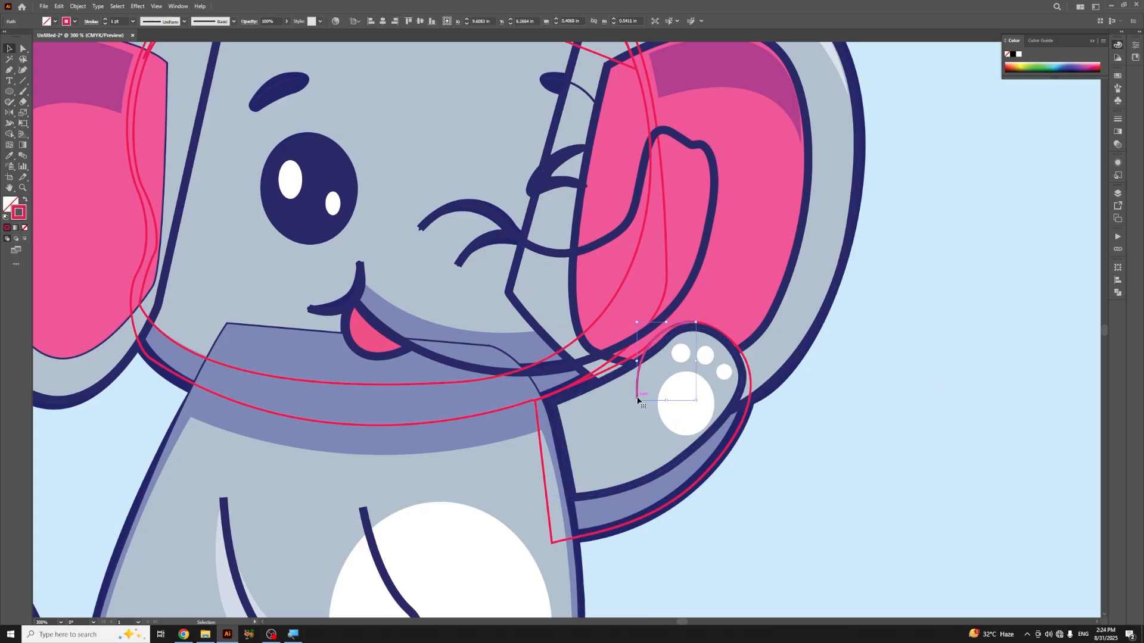
{"action": "key", "text": "i"}
{"action": "left_click", "coordinate": [815, 392]}
{"action": "key", "text": "ctrl+plus"}
{"action": "key", "text": "ctrl+plus"}
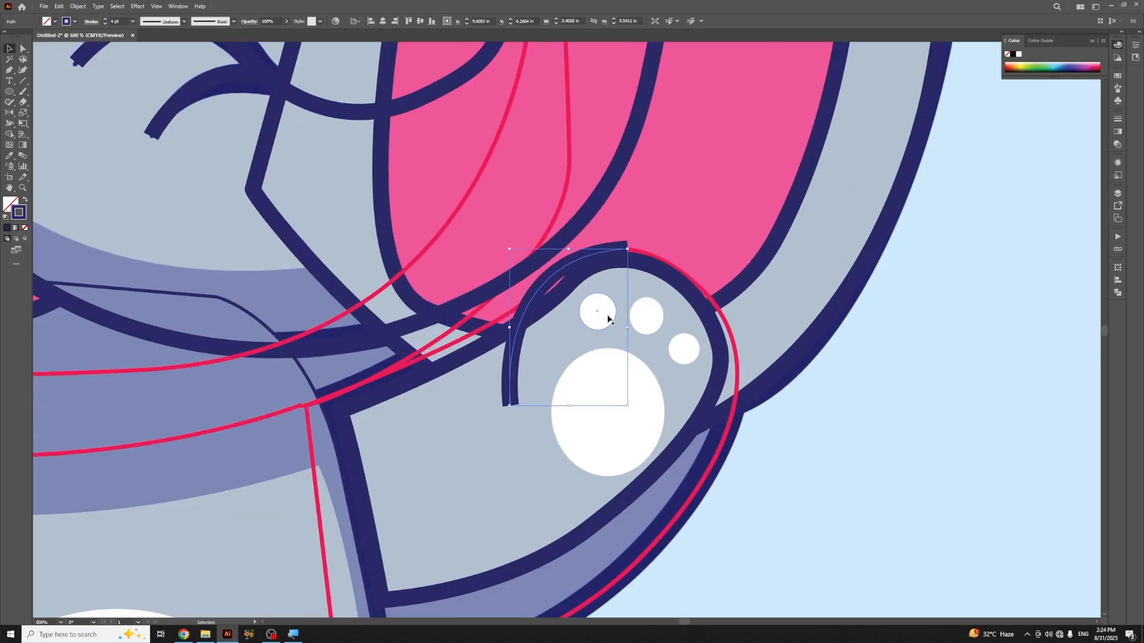
{"action": "left_click_drag", "start_coordinate": [566, 270], "coordinate": [577, 281]}
{"action": "left_click", "coordinate": [971, 338]}
Step: Fill the raised arm's outer shadow shape with the sampled muted blue-violet and outline it with the 4 pt dark navy stroke
{"action": "key", "text": "ctrl+minus"}
{"action": "key", "text": "ctrl+minus"}
{"action": "key", "text": "ctrl+minus"}
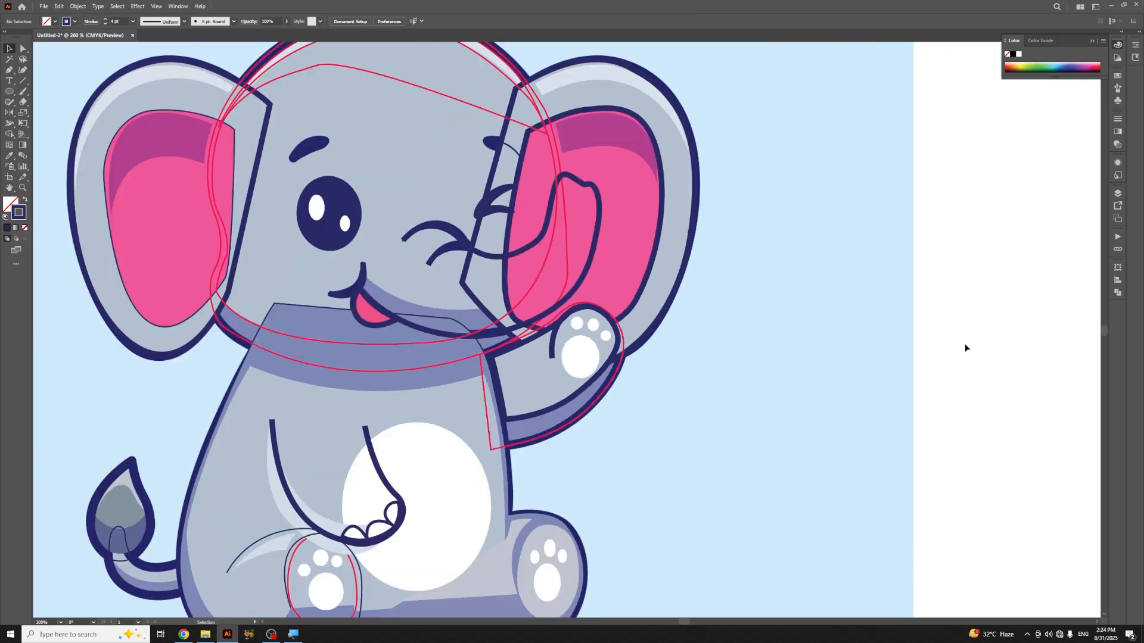
{"action": "left_click", "coordinate": [486, 413]}
{"action": "key", "text": "ctrl+plus"}
{"action": "key", "text": "ctrl+plus"}
{"action": "key", "text": "i"}
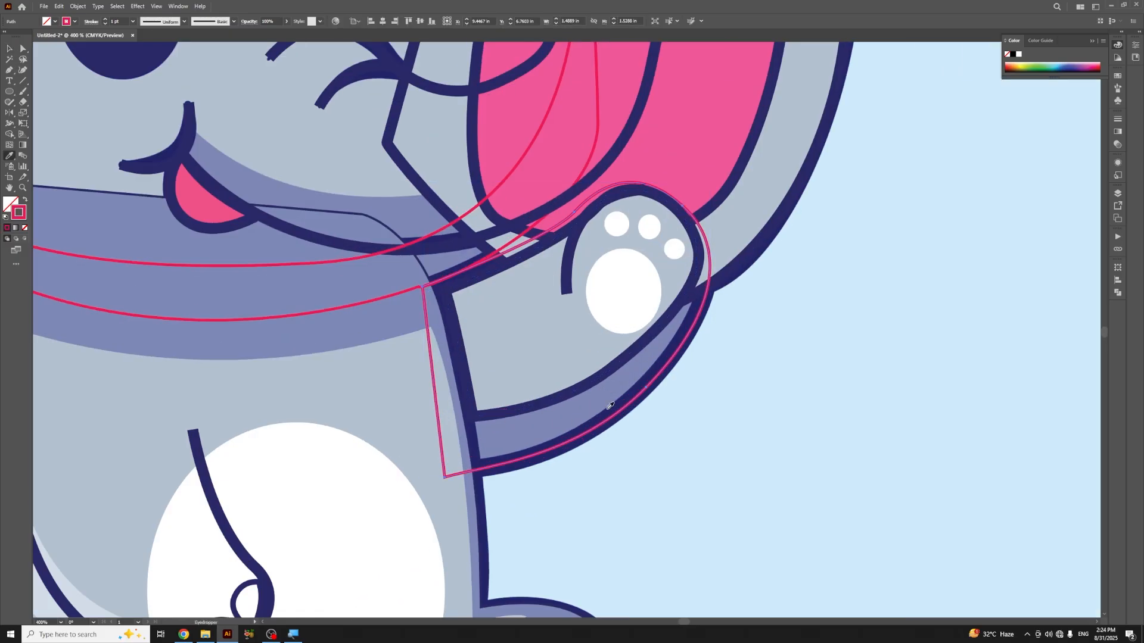
{"action": "left_click", "coordinate": [610, 406]}
{"action": "key", "text": "v"}
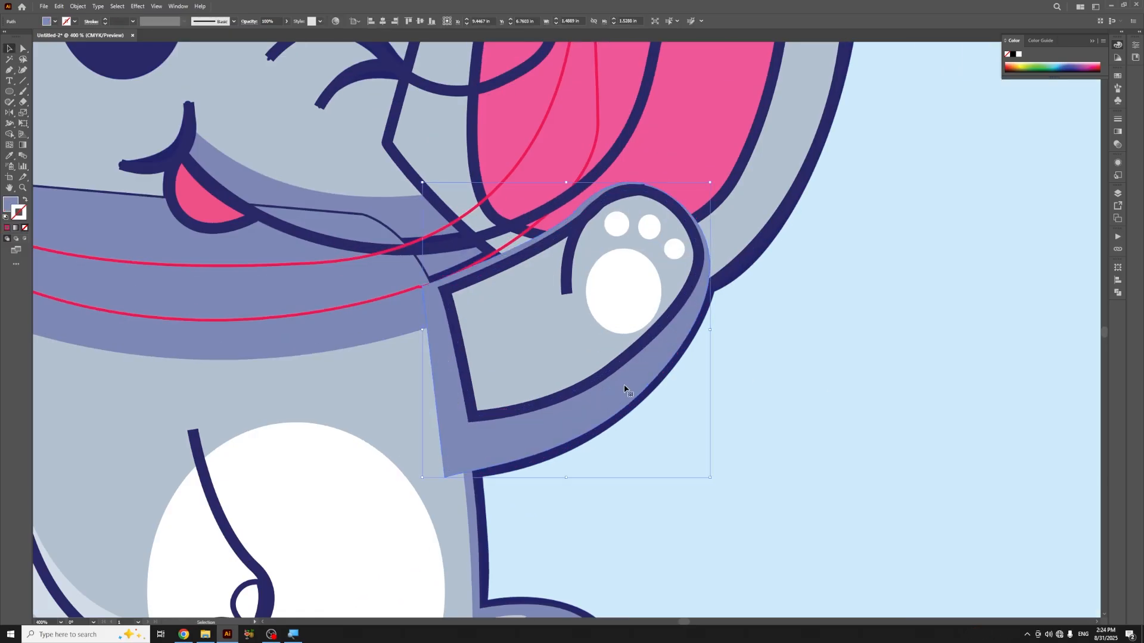
{"action": "key", "text": "i"}
{"action": "left_click", "coordinate": [777, 218]}
{"action": "key", "text": "v"}
{"action": "left_click", "coordinate": [847, 307]}
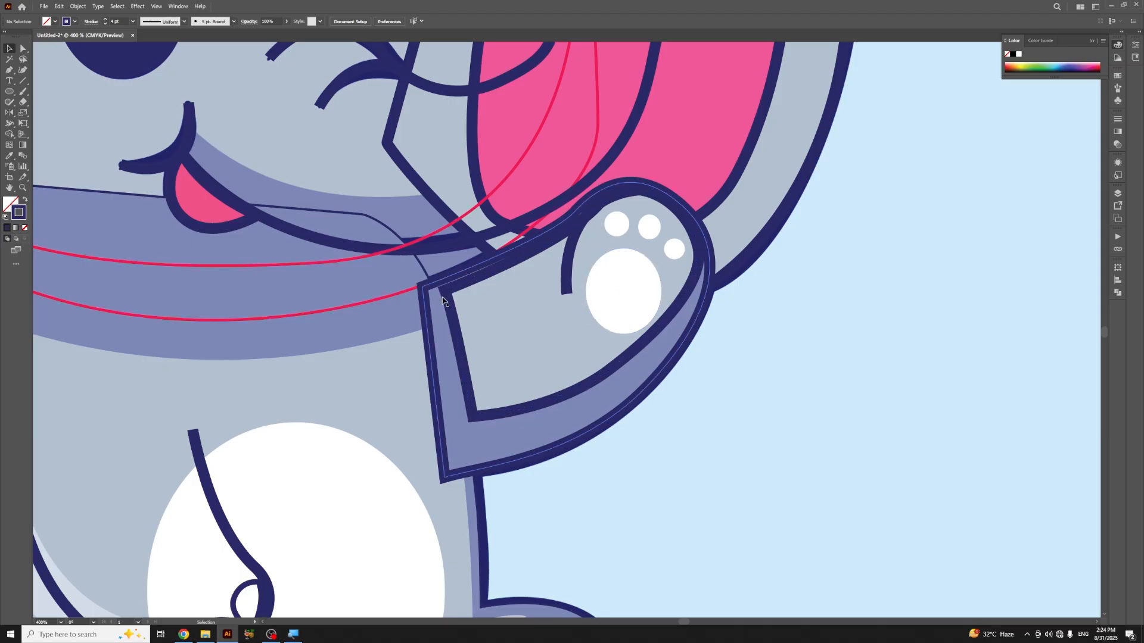
Step: Check the anchor points of the raised arm's inner outline where the arm meets the paw
{"action": "key", "text": "a"}
{"action": "left_click", "coordinate": [468, 294]}
{"action": "left_click", "coordinate": [599, 208]}
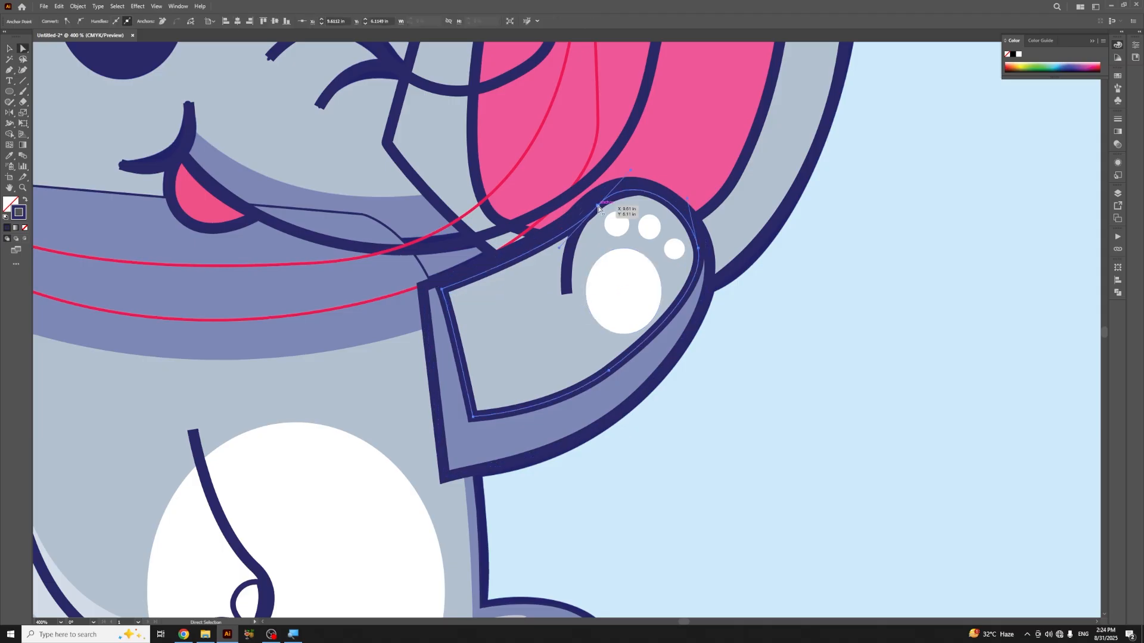
{"action": "left_click", "coordinate": [927, 265]}
Step: Fill the forehead highlight shape with the pale grey sampled from the reference's head highlight, without a stroke
{"action": "key", "text": "ctrl+minus"}
{"action": "key", "text": "ctrl+minus"}
{"action": "key", "text": "ctrl+minus"}
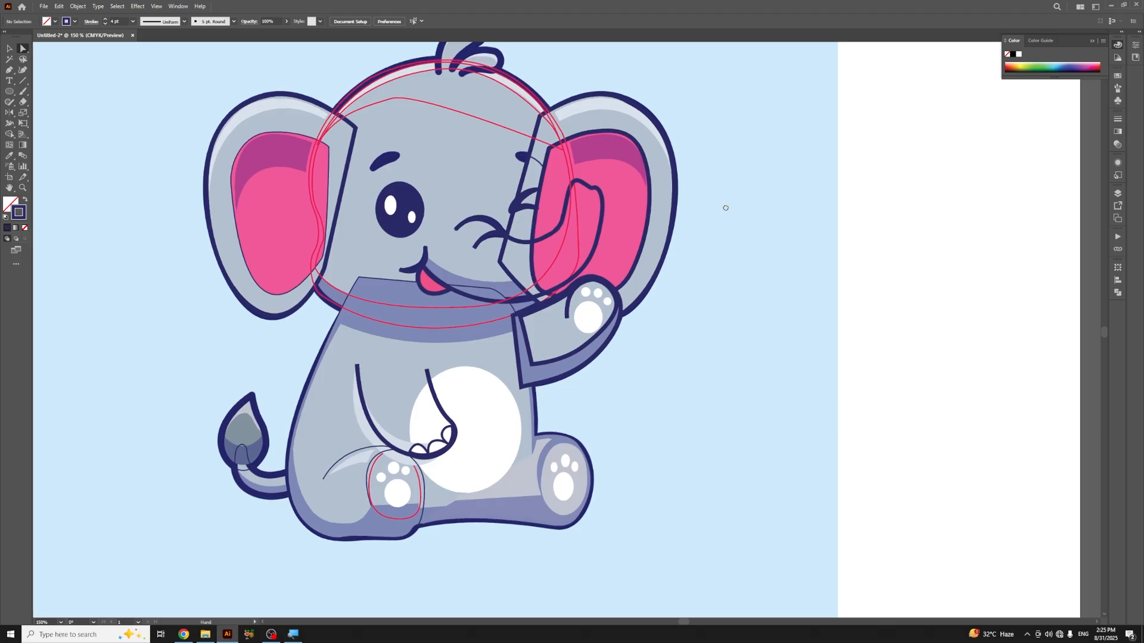
{"action": "left_click_drag", "start_coordinate": [725, 206], "coordinate": [814, 305]}
{"action": "key", "text": "ctrl+plus"}
{"action": "left_click", "coordinate": [558, 174]}
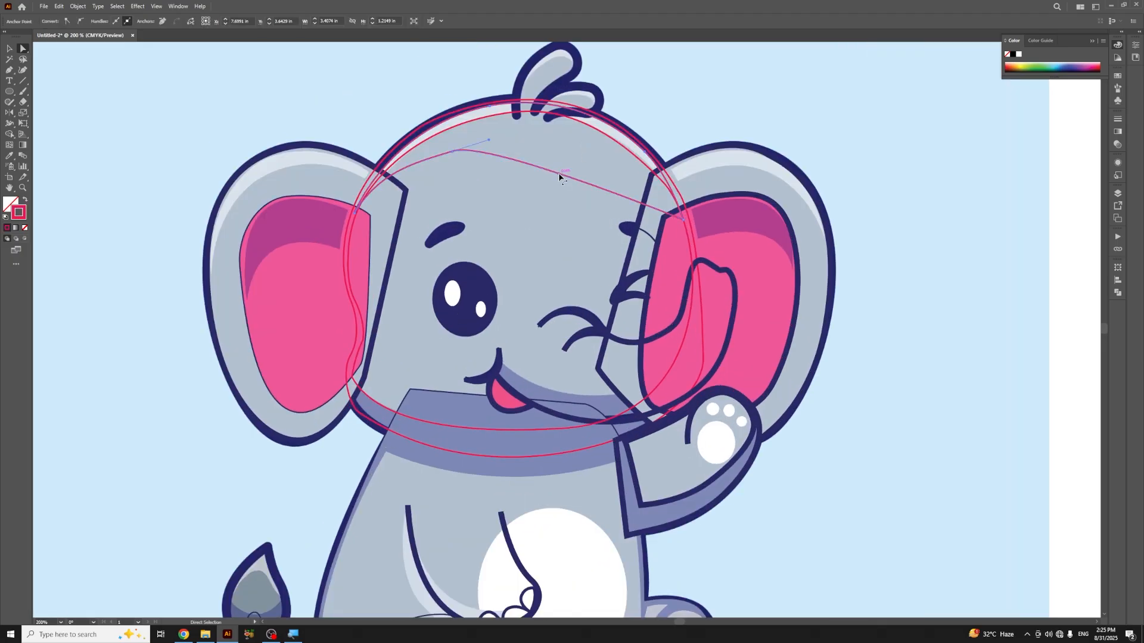
{"action": "left_click", "coordinate": [480, 112]}
{"action": "key", "text": "v"}
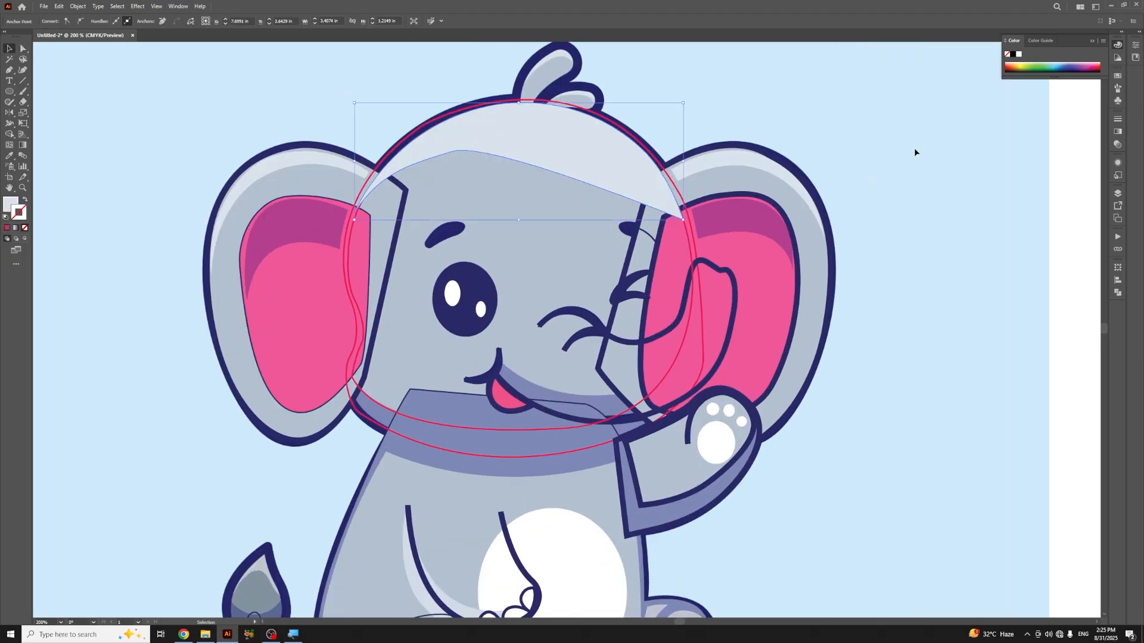
{"action": "left_click", "coordinate": [914, 150]}
Step: Fill the main face shape with the light grey-blue sampled from the reference's face, without a stroke
{"action": "left_click", "coordinate": [383, 404]}
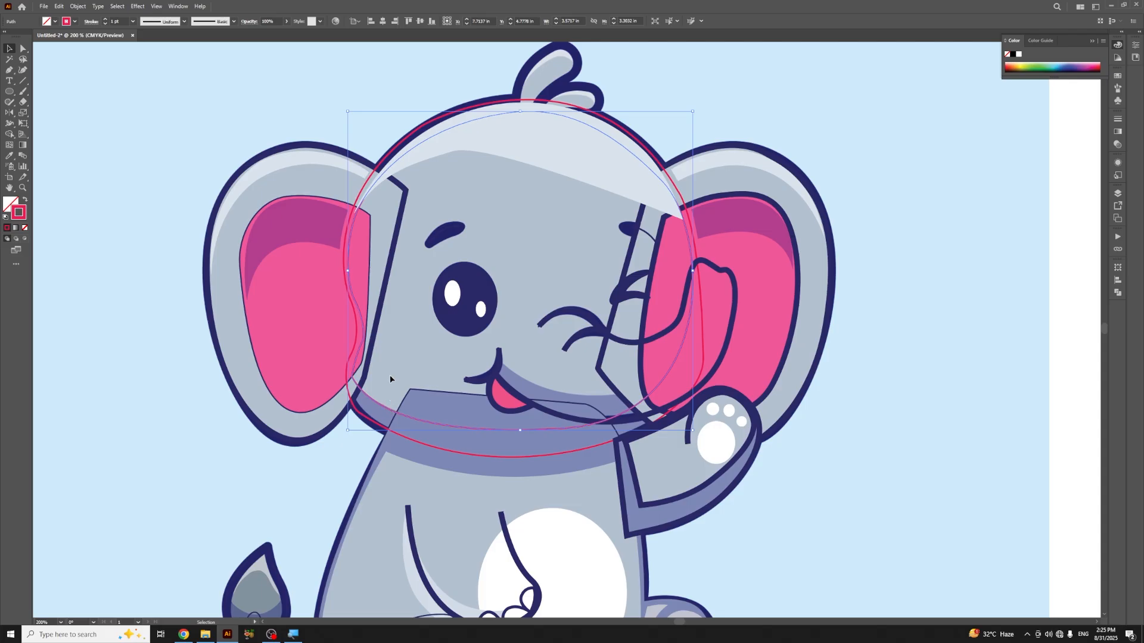
{"action": "key", "text": "i"}
{"action": "left_click", "coordinate": [402, 358]}
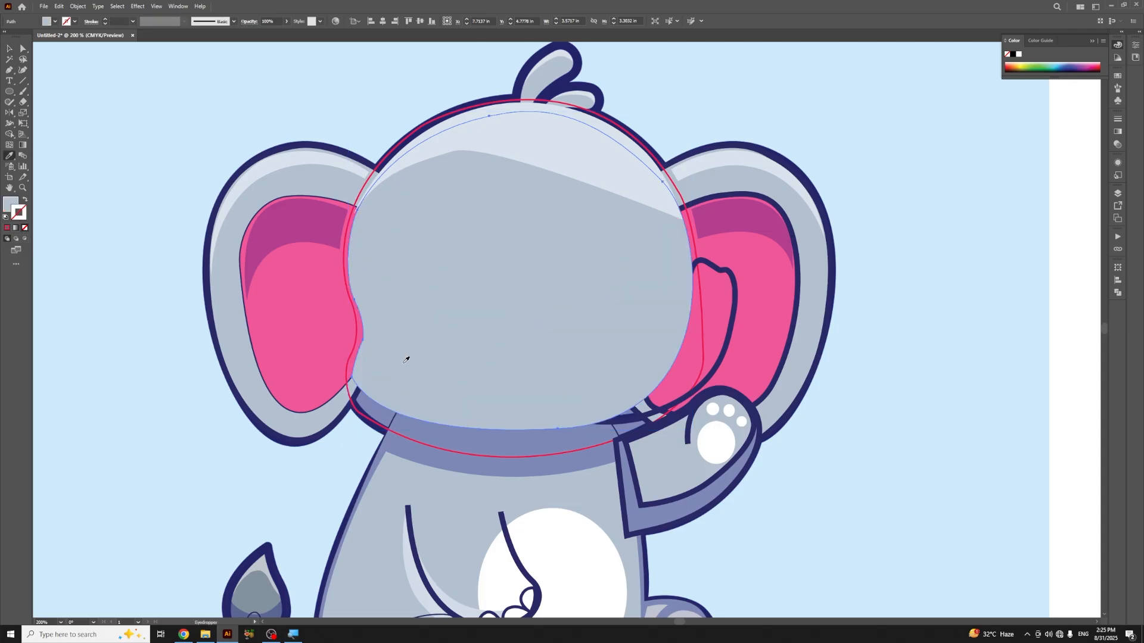
Step: Fill the outer head shape with the sampled muted blue-violet and outline it with the 4 pt dark navy stroke
{"action": "left_click", "coordinate": [383, 407], "text": "ctrl"}
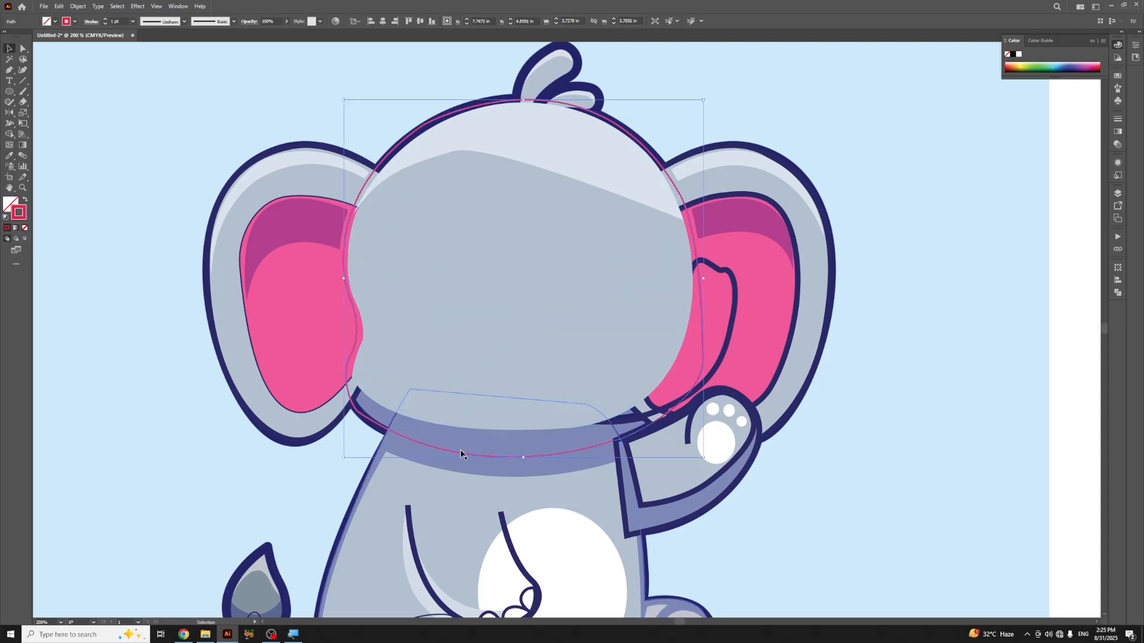
{"action": "left_click", "coordinate": [384, 407]}
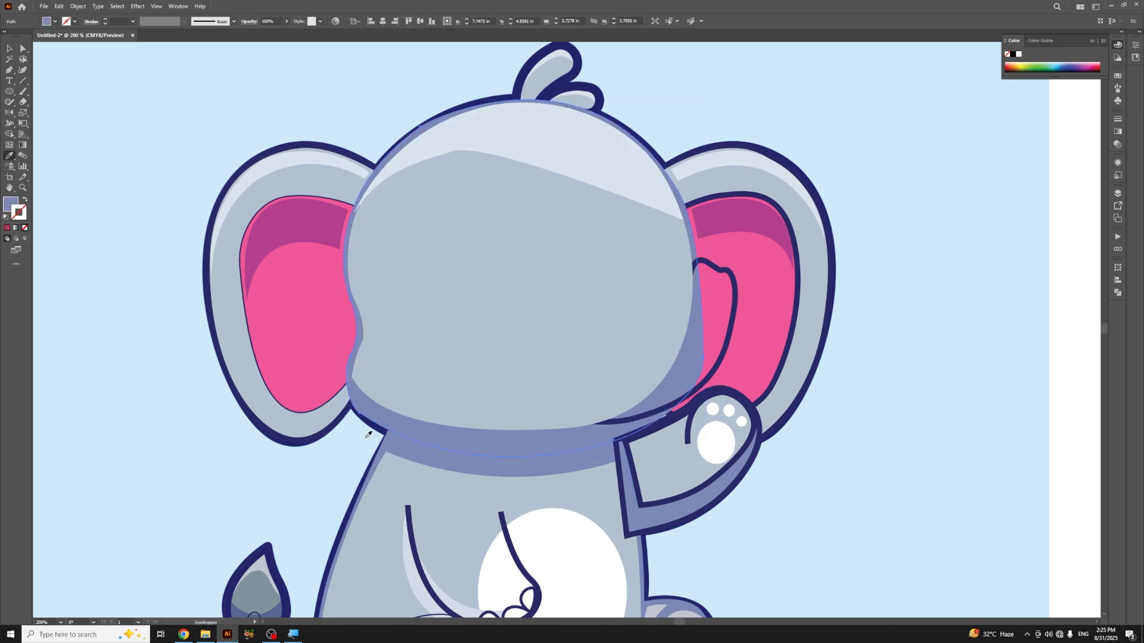
{"action": "left_click", "coordinate": [338, 423]}
{"action": "key", "text": "v"}
{"action": "left_click", "coordinate": [847, 393]}
Step: Bring the light grey-blue face shape forward so it sits above the pale forehead highlight
{"action": "left_click_drag", "start_coordinate": [643, 136], "coordinate": [671, 252]}
{"action": "left_click", "coordinate": [491, 346]}
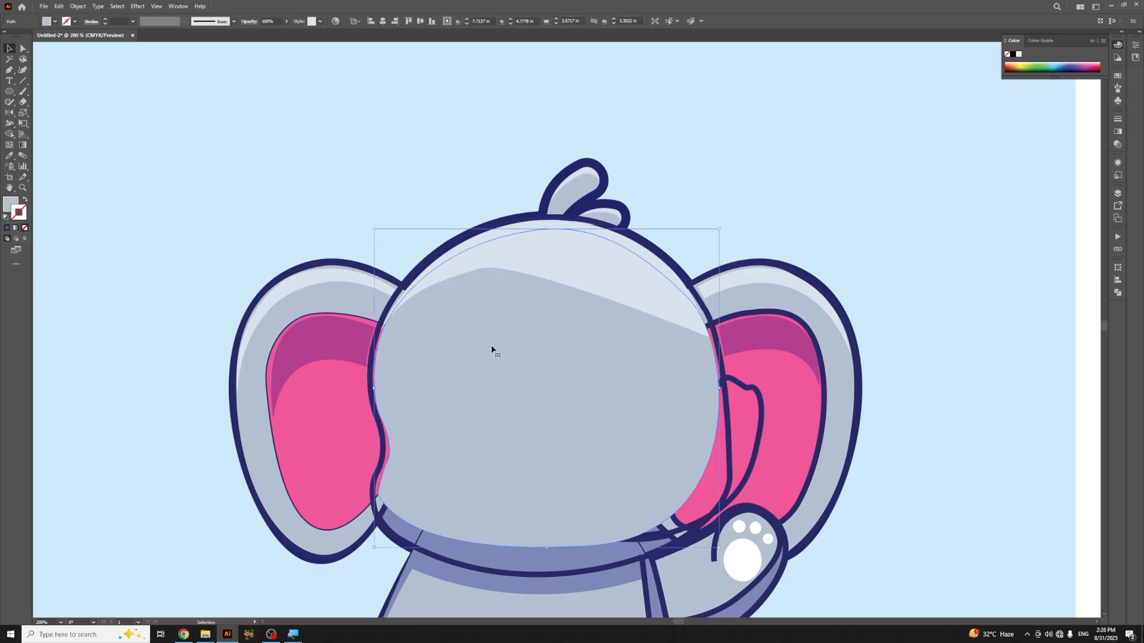
{"action": "key", "text": "ctrl+]"}
{"action": "left_click", "coordinate": [769, 192]}
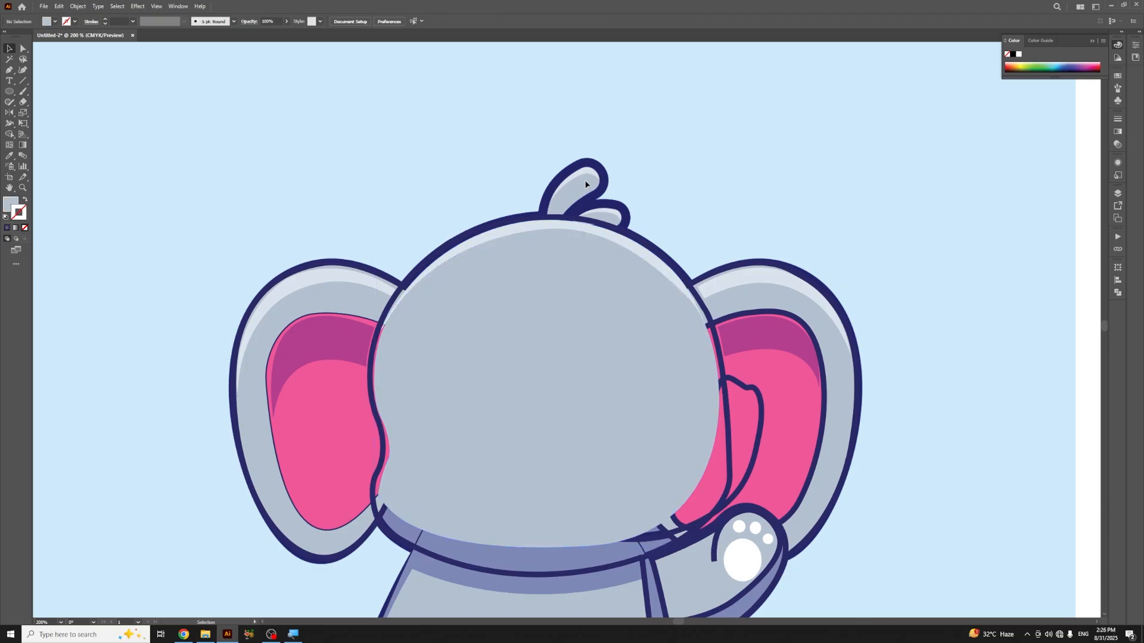
{"action": "left_click", "coordinate": [539, 225]}
{"action": "left_click_drag", "start_coordinate": [557, 177], "coordinate": [576, 169]}
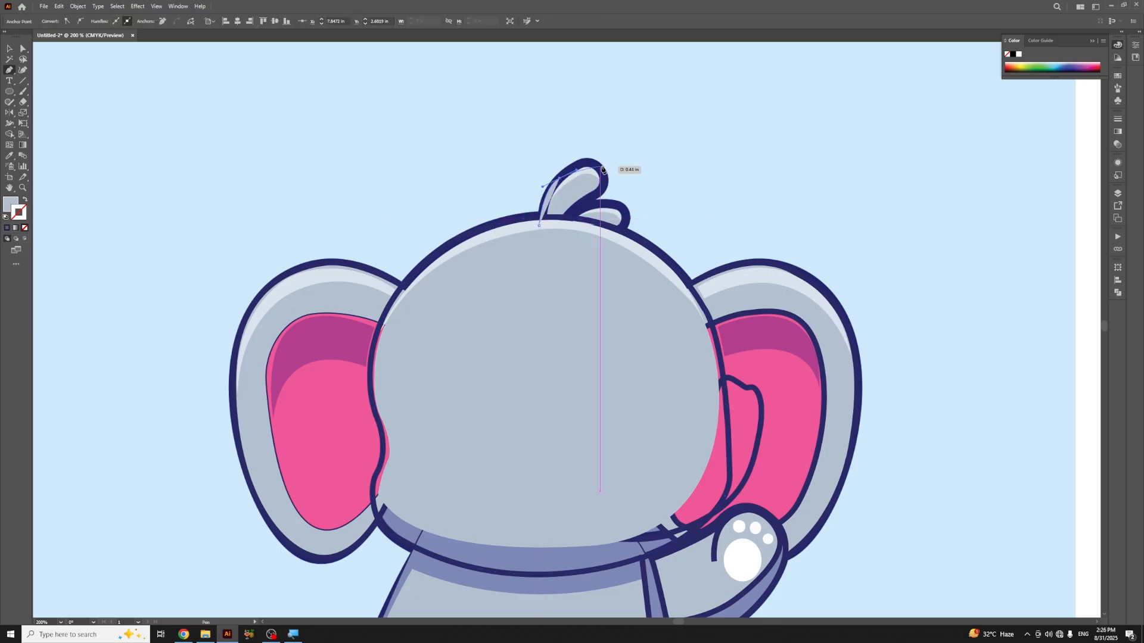
{"action": "left_click", "coordinate": [26, 199]}
{"action": "key", "text": "ctrl+z"}
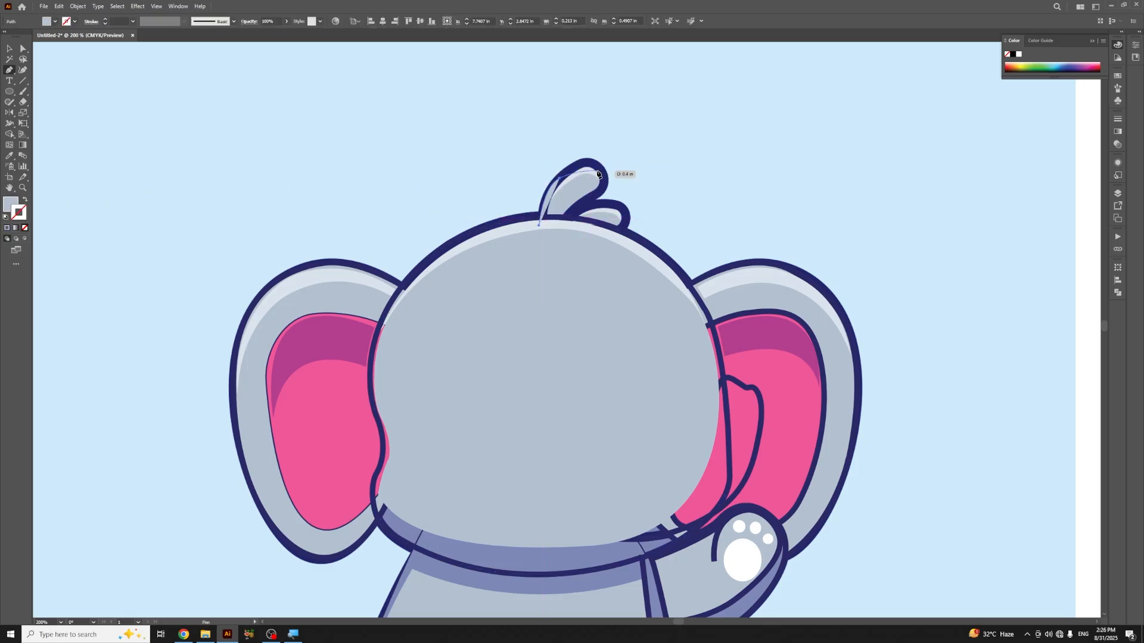
{"action": "key", "text": "ctrl+z"}
{"action": "key", "text": "ctrl+z"}
Step: Trace the larger hair tuft's outline as a closed Pen path with a stroke and no fill, following its navy border
{"action": "left_click", "coordinate": [27, 200]}
{"action": "key", "text": "ctrl+="}
{"action": "key", "text": "ctrl+="}
{"action": "key", "text": "ctrl+="}
{"action": "mouse_move", "coordinate": [442, 168]}
{"action": "left_mouse_down"}
{"action": "mouse_move", "coordinate": [881, 367]}
{"action": "mouse_move", "coordinate": [600, 350]}
{"action": "mouse_move", "coordinate": [429, 391]}
{"action": "left_mouse_up"}
{"action": "left_click", "coordinate": [433, 396]}
{"action": "mouse_move", "coordinate": [478, 266]}
{"action": "left_mouse_down"}
{"action": "mouse_move", "coordinate": [529, 226]}
{"action": "mouse_move", "coordinate": [612, 235]}
{"action": "left_mouse_up"}
{"action": "left_click_drag", "start_coordinate": [614, 289], "coordinate": [607, 308]}
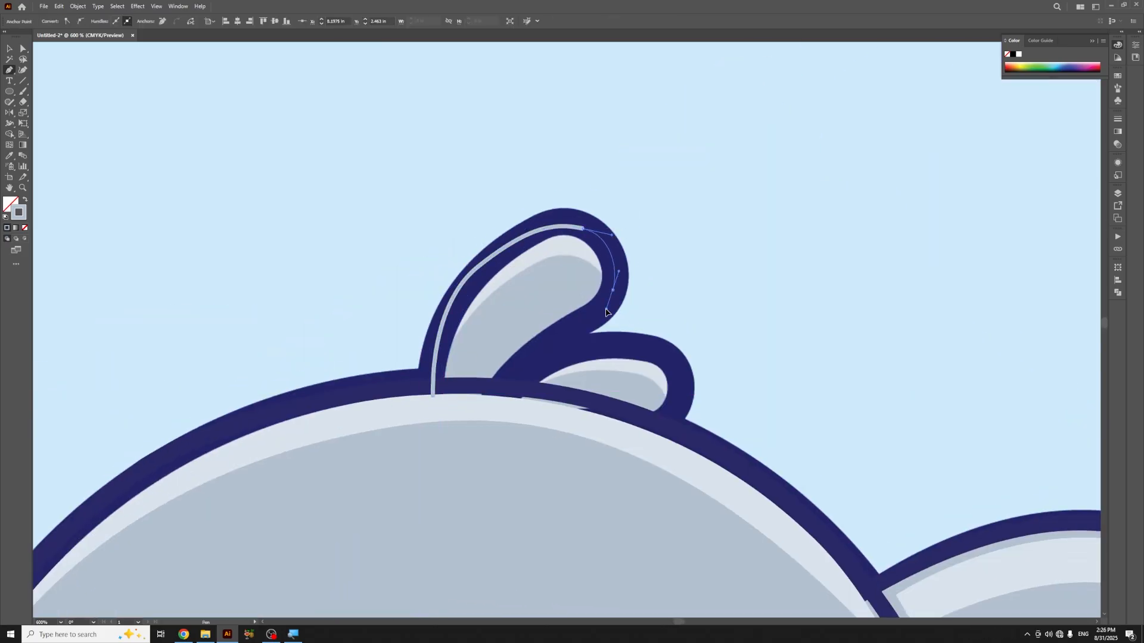
{"action": "left_click", "coordinate": [493, 406]}
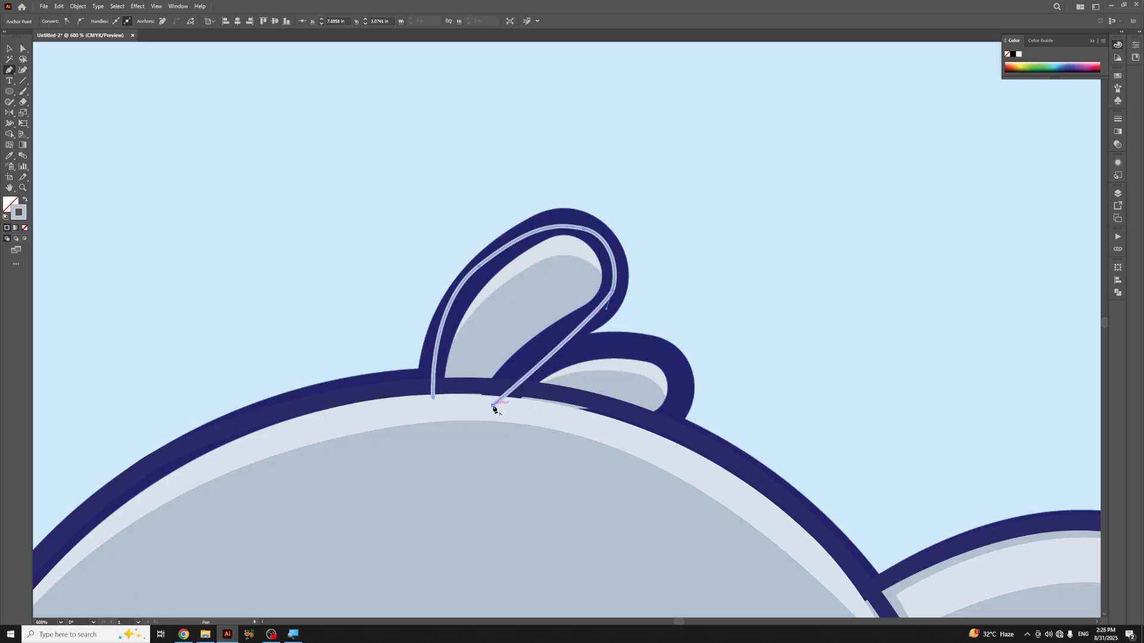
{"action": "left_click", "coordinate": [433, 398]}
{"action": "left_click", "coordinate": [687, 292], "text": "ctrl"}
{"action": "key", "text": "v"}
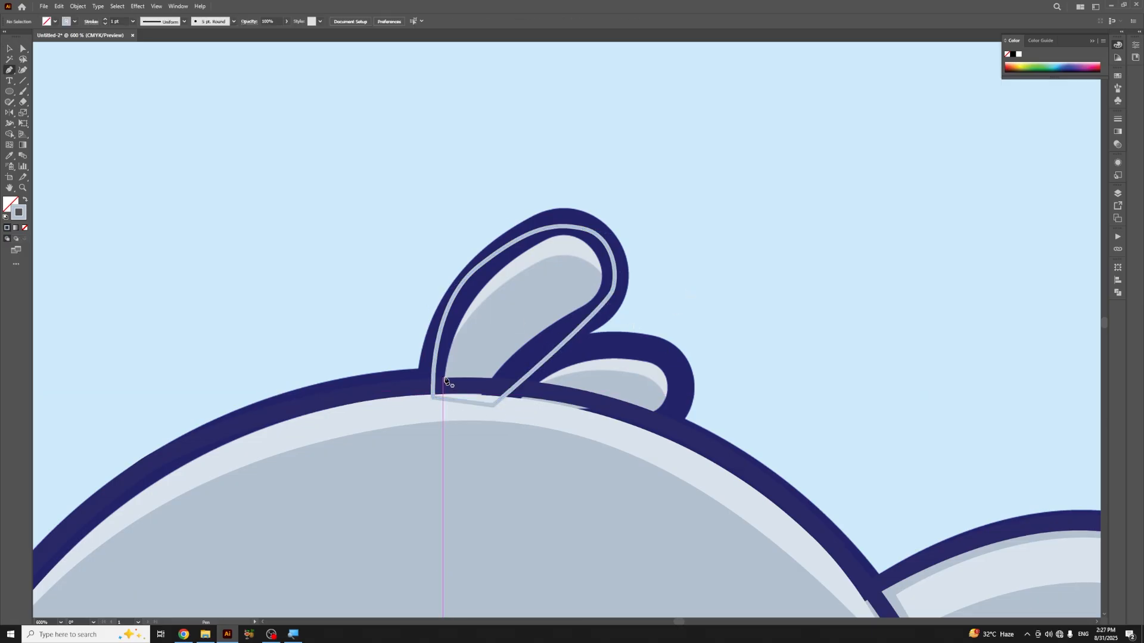
Step: Trace the grey inner area of the larger hair tuft as a closed Pen path
{"action": "left_click", "coordinate": [444, 377]}
{"action": "left_click_drag", "start_coordinate": [517, 274], "coordinate": [552, 261]}
{"action": "left_click_drag", "start_coordinate": [489, 288], "coordinate": [452, 309]}
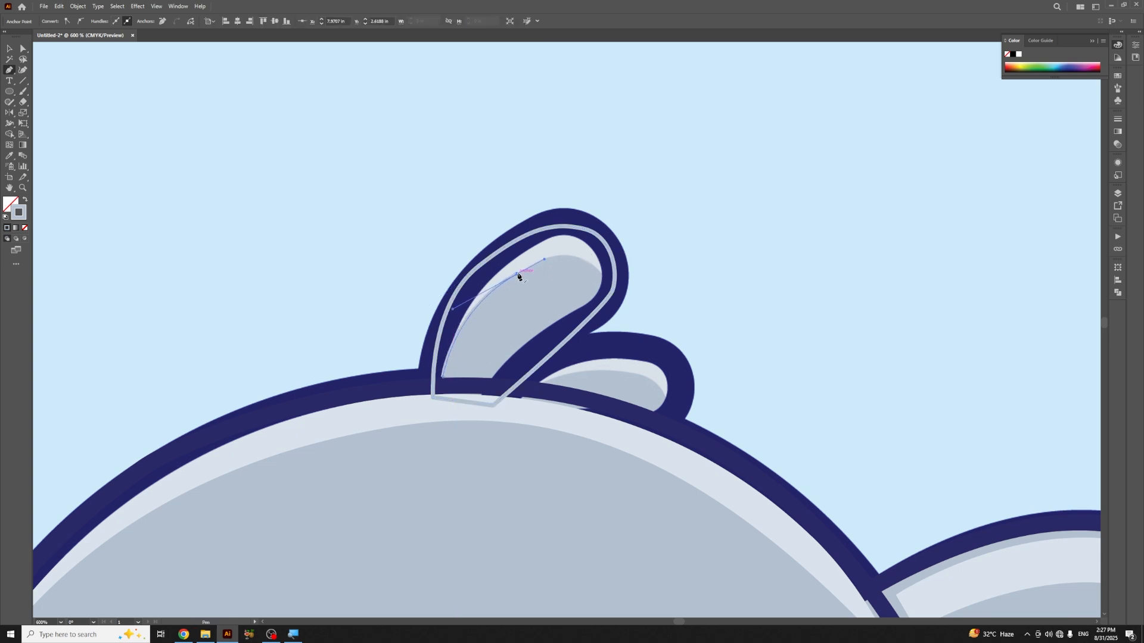
{"action": "left_click_drag", "start_coordinate": [585, 262], "coordinate": [544, 254]}
{"action": "left_click_drag", "start_coordinate": [595, 298], "coordinate": [588, 307]}
{"action": "left_click_drag", "start_coordinate": [493, 376], "coordinate": [476, 412]}
{"action": "left_click", "coordinate": [442, 377]}
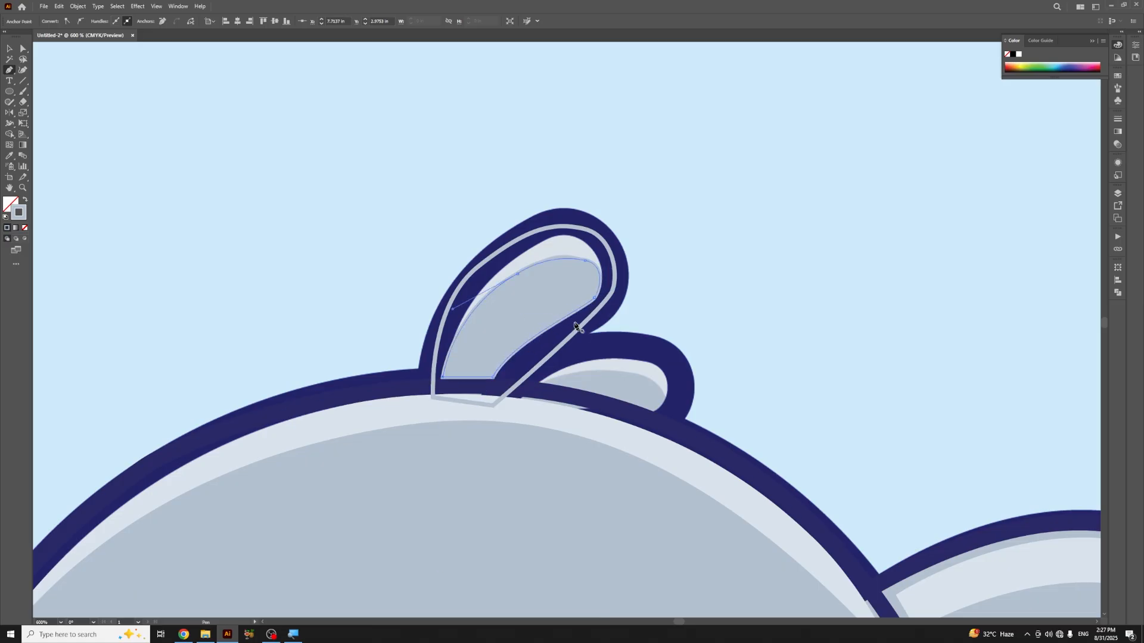
{"action": "key", "text": "v"}
{"action": "left_click", "coordinate": [712, 231]}
Step: Fill the larger tuft's inner shape with the light grey-blue sampled from the reference, without a stroke
{"action": "left_click", "coordinate": [579, 258]}
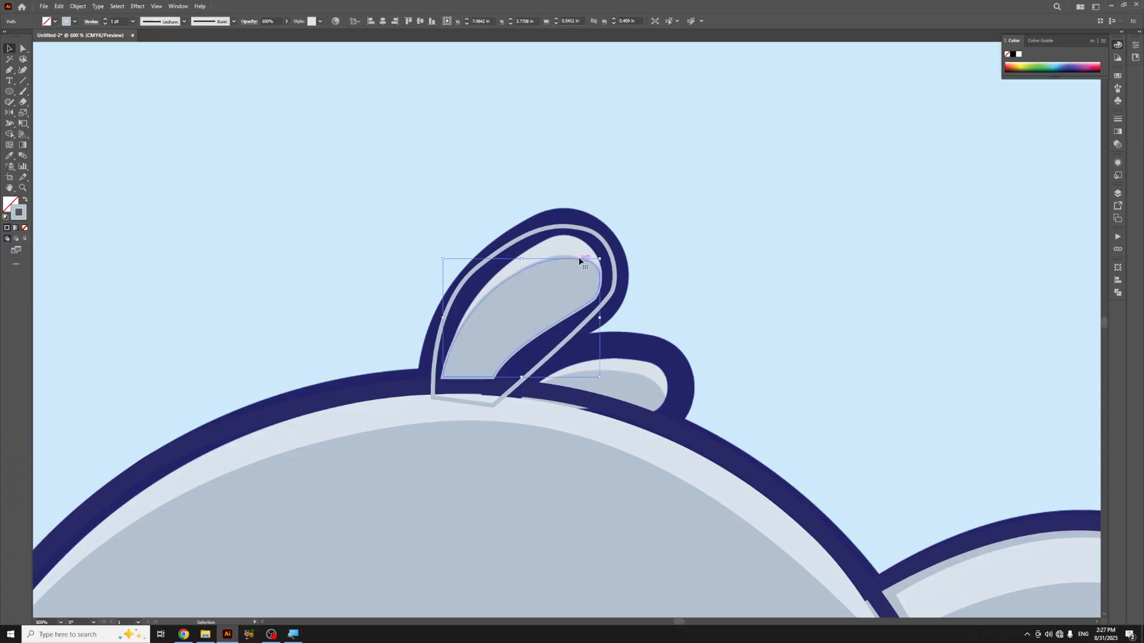
{"action": "key", "text": "i"}
{"action": "left_click", "coordinate": [570, 280]}
{"action": "key", "text": "v"}
Step: Fill the larger tuft's outer shape with the sampled pale grey and outline it with the head's 4 pt dark navy stroke
{"action": "left_click", "coordinate": [583, 238]}
{"action": "left_click", "coordinate": [602, 240]}
{"action": "key", "text": "i"}
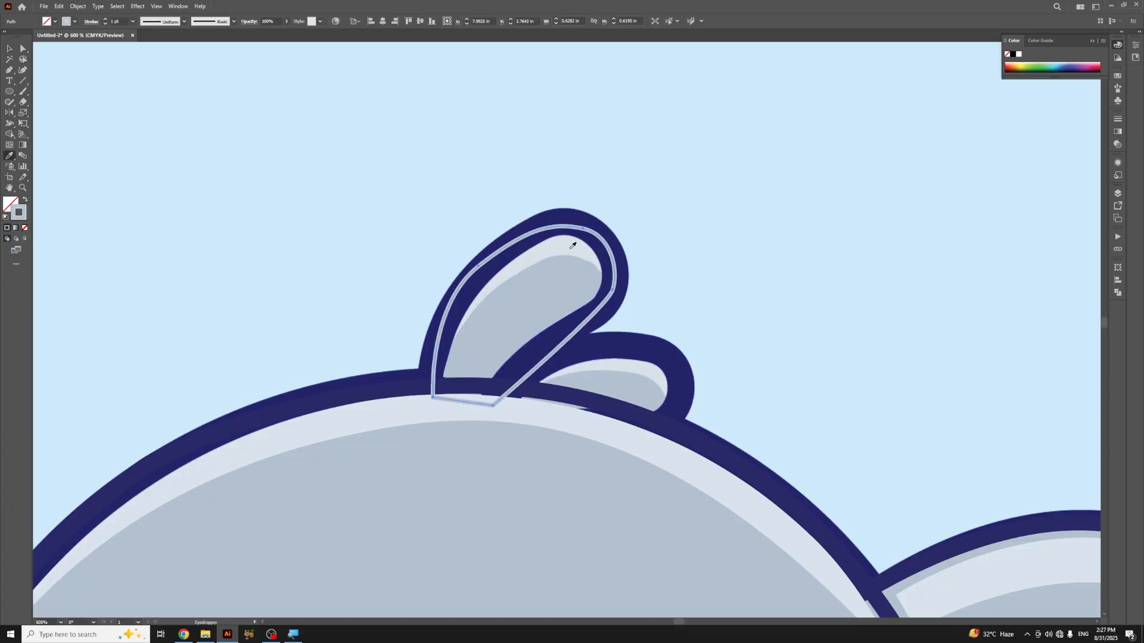
{"action": "left_click", "coordinate": [572, 245]}
{"action": "key", "text": "v"}
{"action": "left_click", "coordinate": [715, 235]}
{"action": "left_click", "coordinate": [584, 253]}
{"action": "key", "text": "i"}
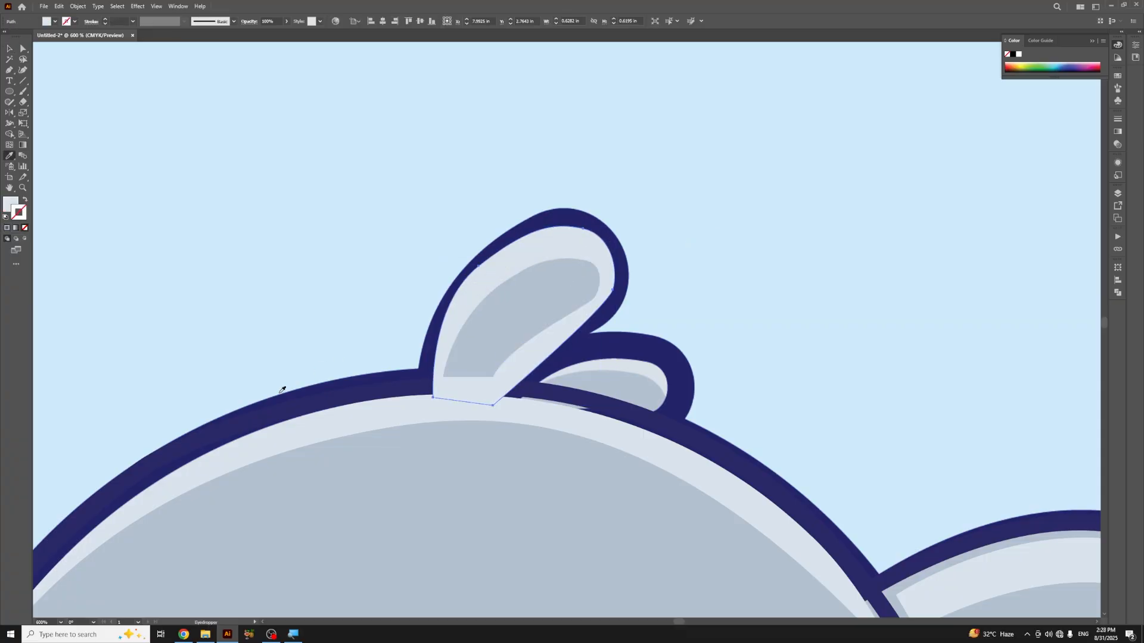
{"action": "left_click", "coordinate": [292, 408]}
{"action": "key", "text": "v"}
{"action": "left_click", "coordinate": [709, 292]}
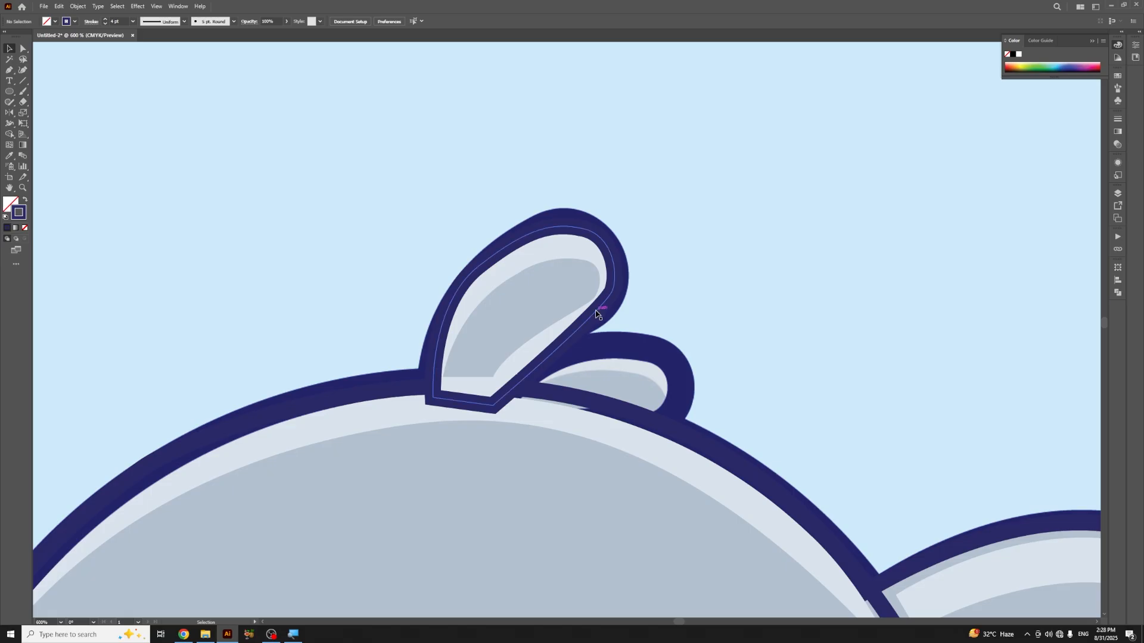
{"action": "left_click", "coordinate": [597, 308]}
{"action": "left_click", "coordinate": [559, 286], "text": "shift"}
{"action": "left_click", "coordinate": [638, 296]}
{"action": "left_click", "coordinate": [544, 339]}
{"action": "left_click", "coordinate": [635, 302]}
{"action": "left_click", "coordinate": [571, 263]}
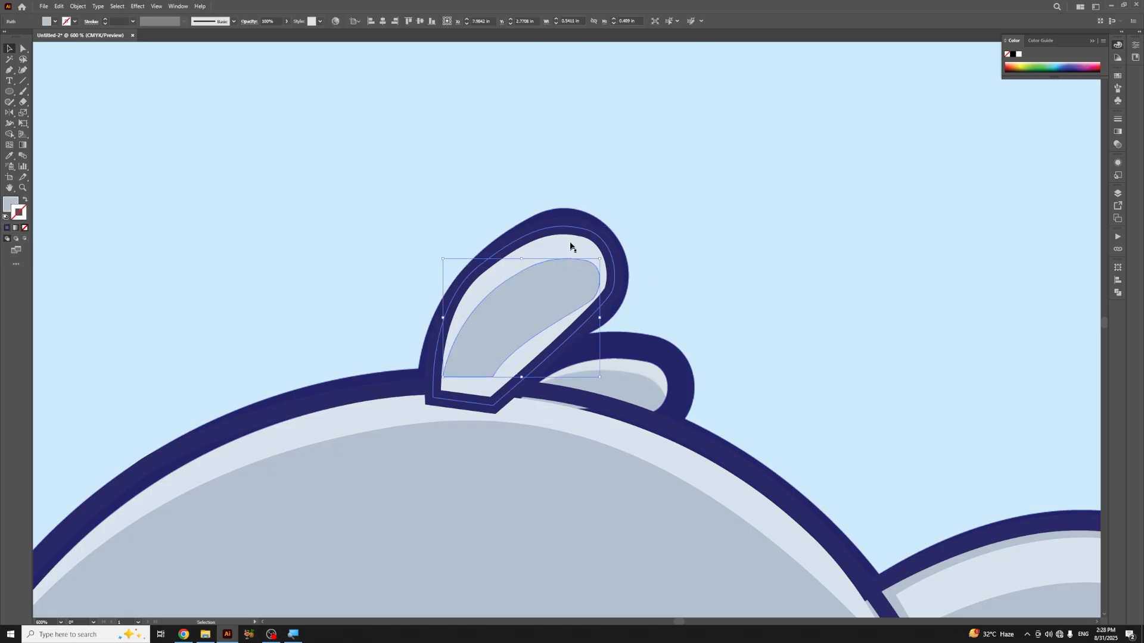
{"action": "left_click", "coordinate": [570, 234], "text": "shift"}
{"action": "key", "text": "ctrl+z"}
{"action": "key", "text": "ctrl+z"}
{"action": "key", "text": "ctrl+z"}
{"action": "key", "text": "ctrl+z"}
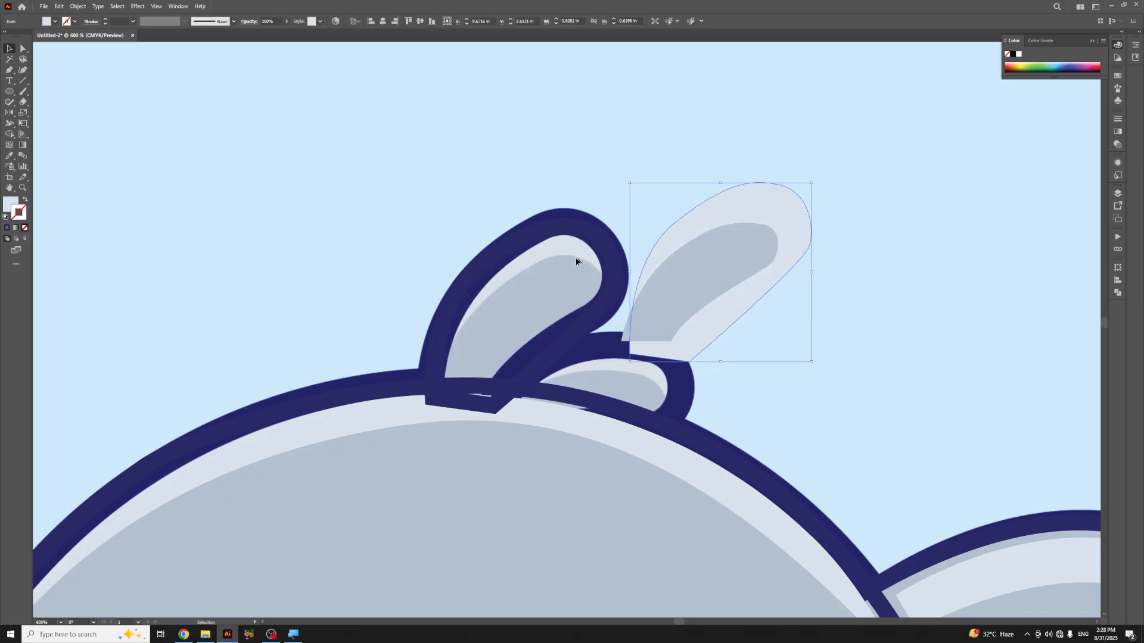
{"action": "left_click", "coordinate": [561, 226]}
{"action": "key", "text": "ctrl+minus"}
{"action": "key", "text": "ctrl+minus"}
{"action": "key", "text": "ctrl+minus"}
{"action": "key", "text": "ctrl+shift+z"}
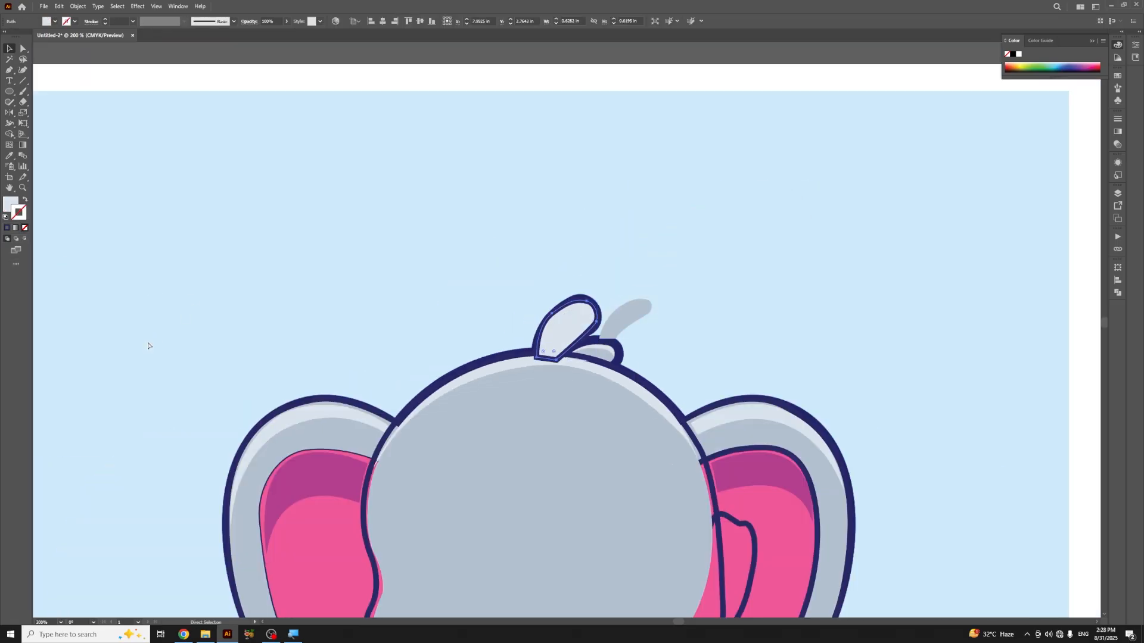
{"action": "key", "text": "ctrl+shift+z"}
{"action": "left_click", "coordinate": [627, 240]}
Step: Trace the smaller hair tuft's outline as a closed Pen path with a stroke and no fill, extending its base over the head
{"action": "key", "text": "ctrl+plus"}
{"action": "key", "text": "ctrl+plus"}
{"action": "key", "text": "ctrl+plus"}
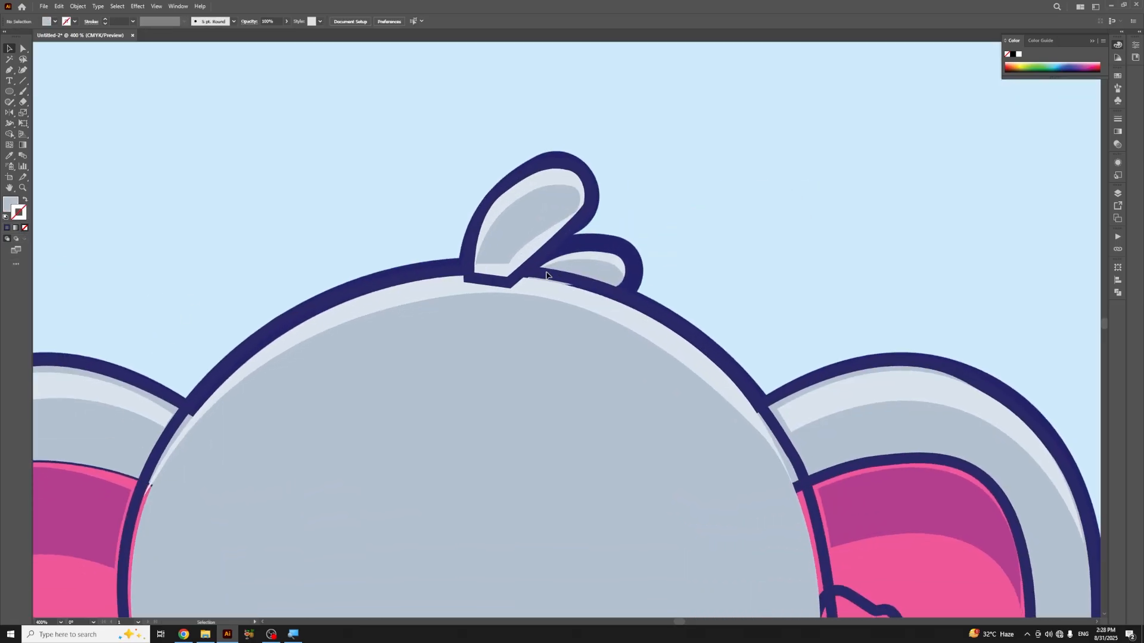
{"action": "key", "text": "ctrl+plus"}
{"action": "key", "text": "p"}
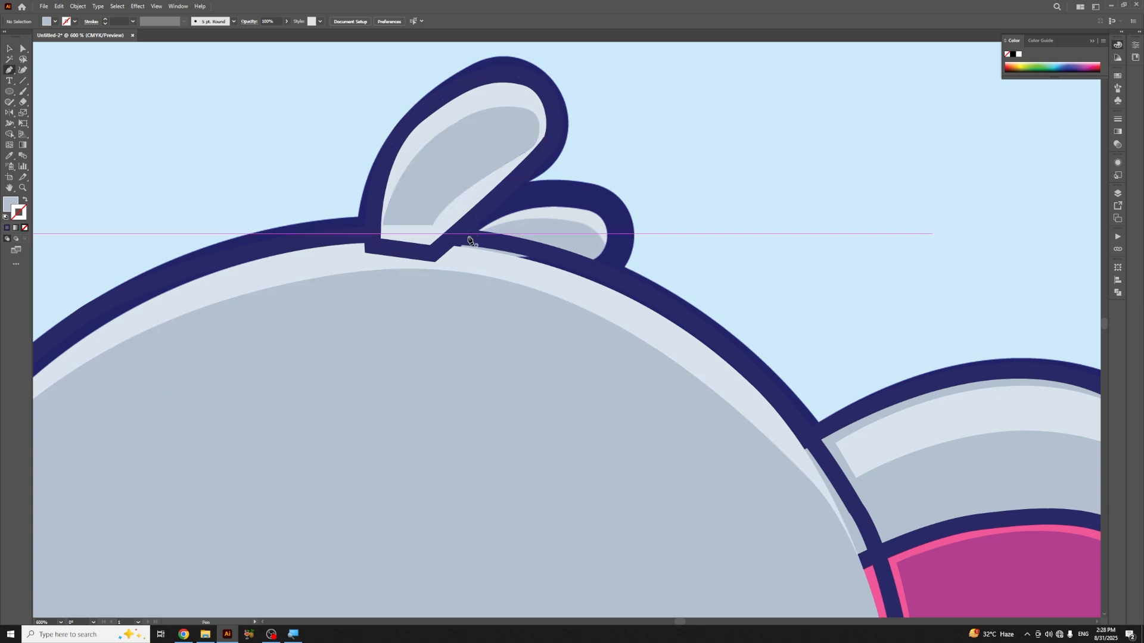
{"action": "left_click", "coordinate": [434, 260]}
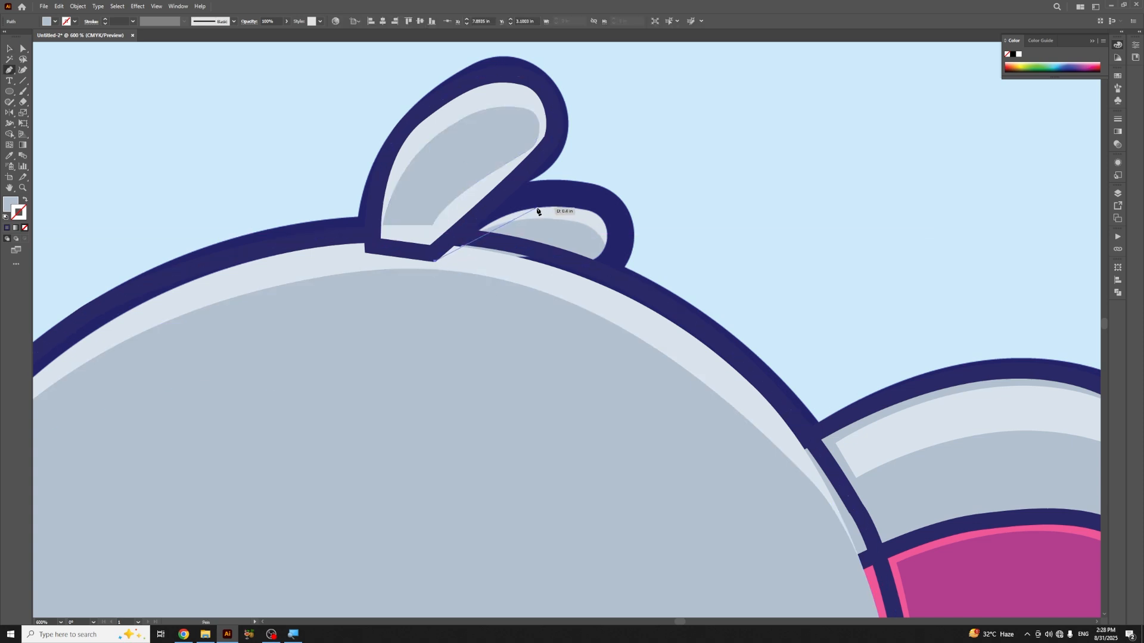
{"action": "left_click_drag", "start_coordinate": [537, 208], "coordinate": [586, 203]}
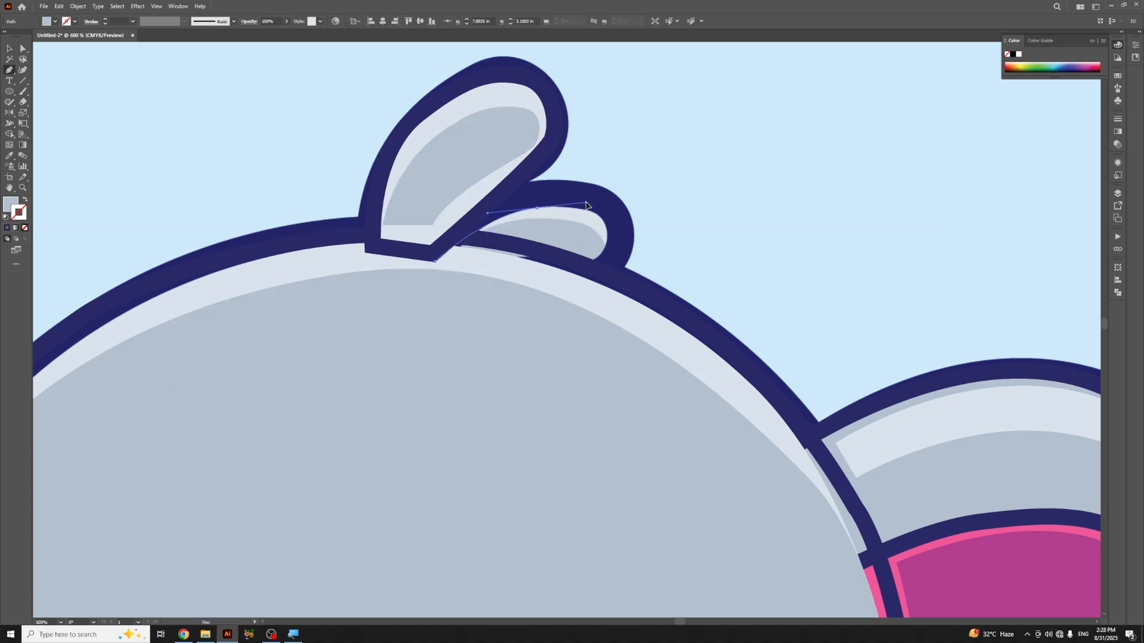
{"action": "left_click", "coordinate": [606, 225]}
{"action": "left_click_drag", "start_coordinate": [561, 276], "coordinate": [505, 293]}
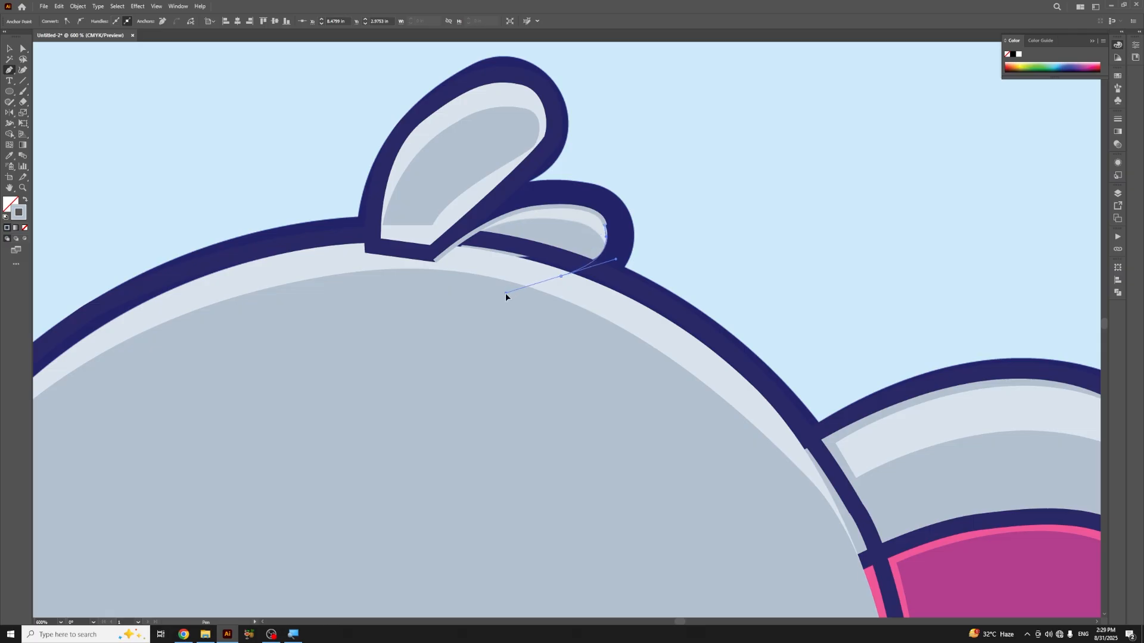
{"action": "left_click", "coordinate": [435, 265]}
{"action": "left_click", "coordinate": [574, 360], "text": "ctrl"}
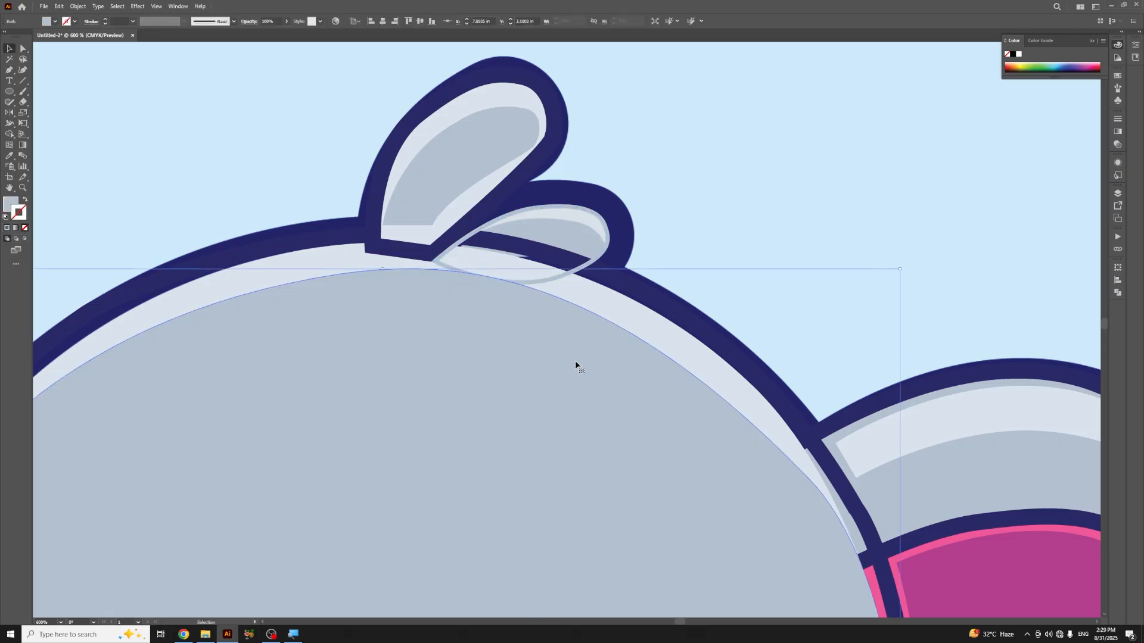
Step: Trace the grey inner area of the smaller hair tuft as a closed Pen path with a stroke and no fill
{"action": "left_click", "coordinate": [458, 246]}
{"action": "left_click_drag", "start_coordinate": [592, 218], "coordinate": [607, 253]}
{"action": "left_click", "coordinate": [25, 199]}
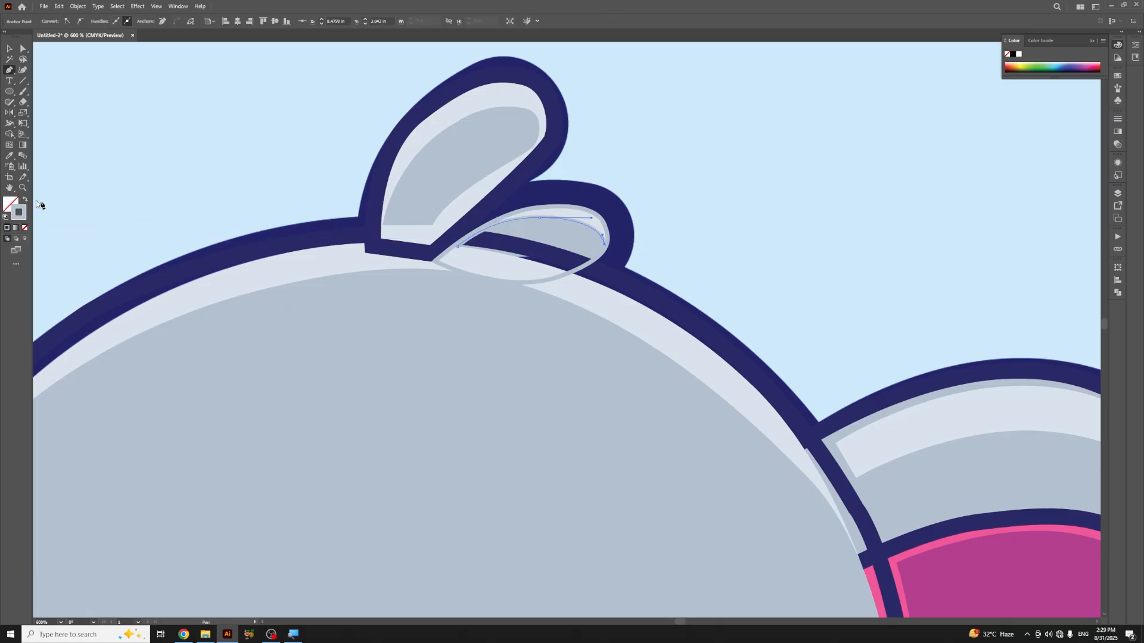
{"action": "left_click_drag", "start_coordinate": [515, 278], "coordinate": [437, 280]}
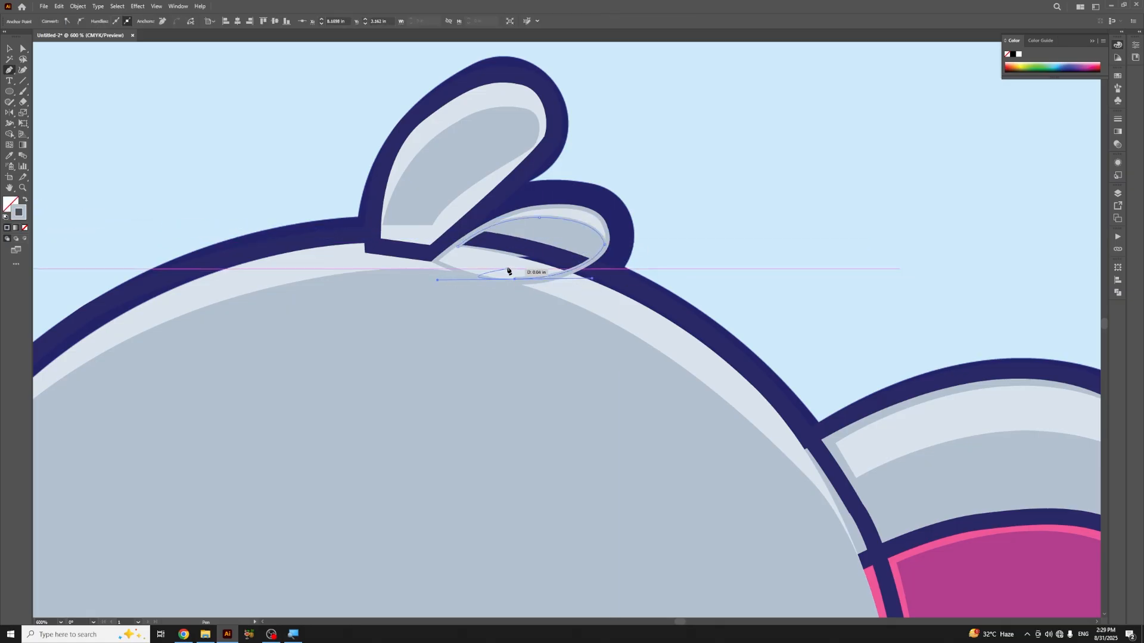
{"action": "left_click", "coordinate": [458, 246]}
{"action": "left_click", "coordinate": [701, 214], "text": "ctrl"}
Step: Fill the smaller tuft's inner shape with the light grey-blue sampled from the reference, without a stroke
{"action": "key", "text": "v"}
{"action": "left_click", "coordinate": [597, 228]}
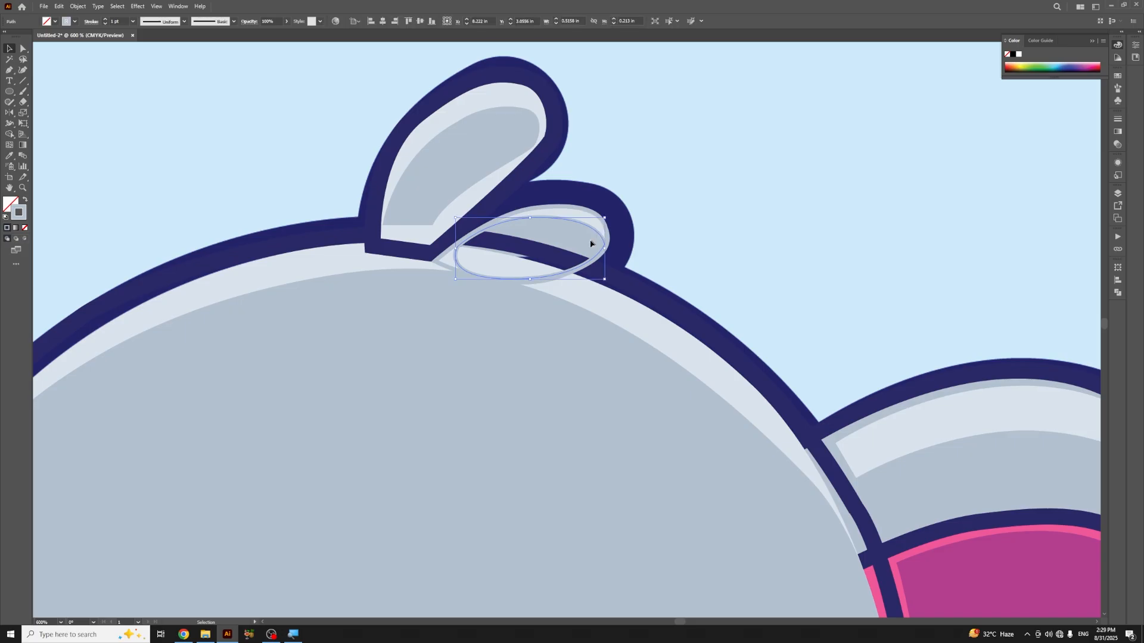
{"action": "key", "text": "i"}
{"action": "left_click", "coordinate": [590, 242]}
{"action": "left_click", "coordinate": [641, 231], "text": "ctrl"}
Step: Fill the smaller tuft's outer shape with the sampled pale grey and outline it with the ear's 4 pt dark navy stroke
{"action": "key", "text": "v"}
{"action": "left_click", "coordinate": [601, 218]}
{"action": "key", "text": "i"}
{"action": "left_click", "coordinate": [599, 221]}
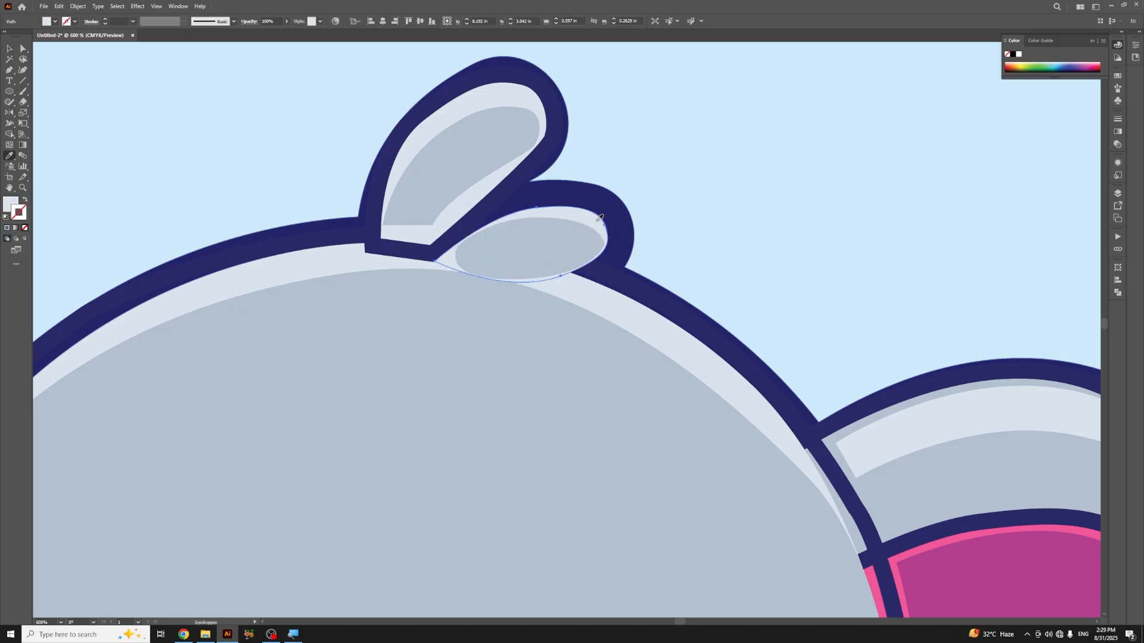
{"action": "key", "text": "v"}
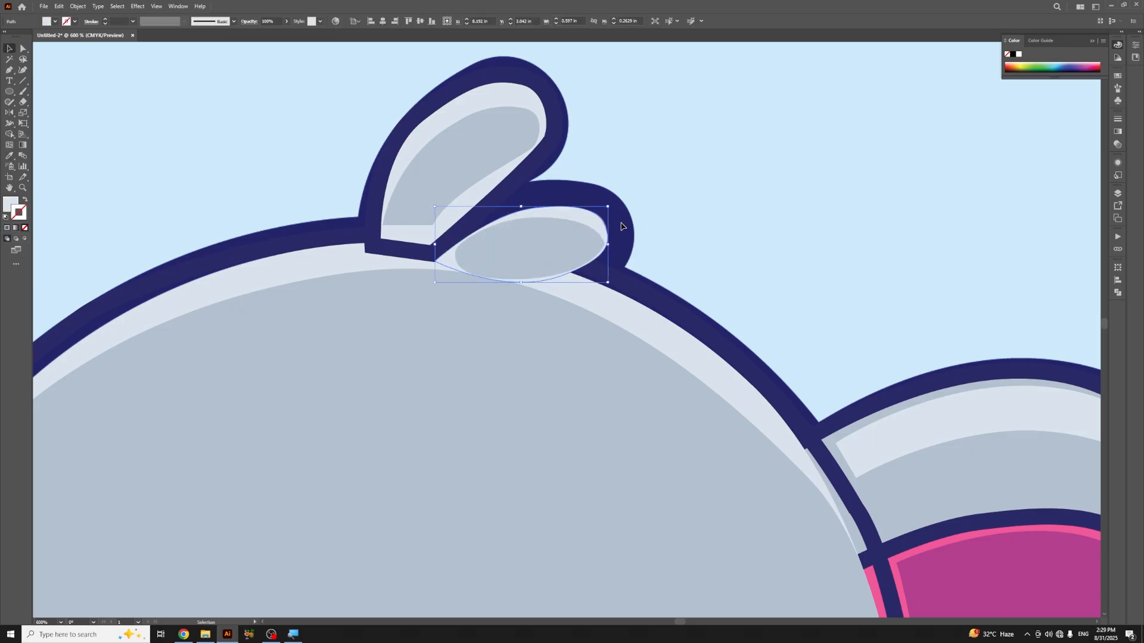
{"action": "key", "text": "i"}
{"action": "left_click", "coordinate": [879, 404]}
{"action": "key", "text": "v"}
{"action": "left_click", "coordinate": [759, 227]}
Step: Select the inner and outer shapes of the smaller hair tuft together and send them to the back
{"action": "key", "text": "ctrl+minus"}
{"action": "key", "text": "ctrl+minus"}
{"action": "key", "text": "ctrl+minus"}
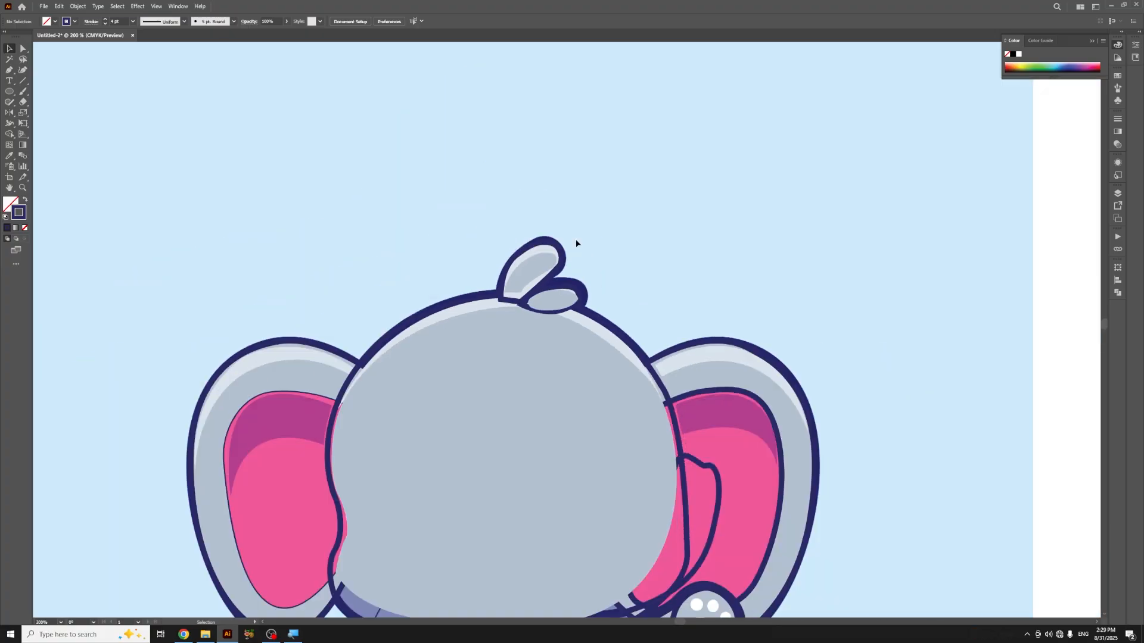
{"action": "left_click", "coordinate": [573, 294]}
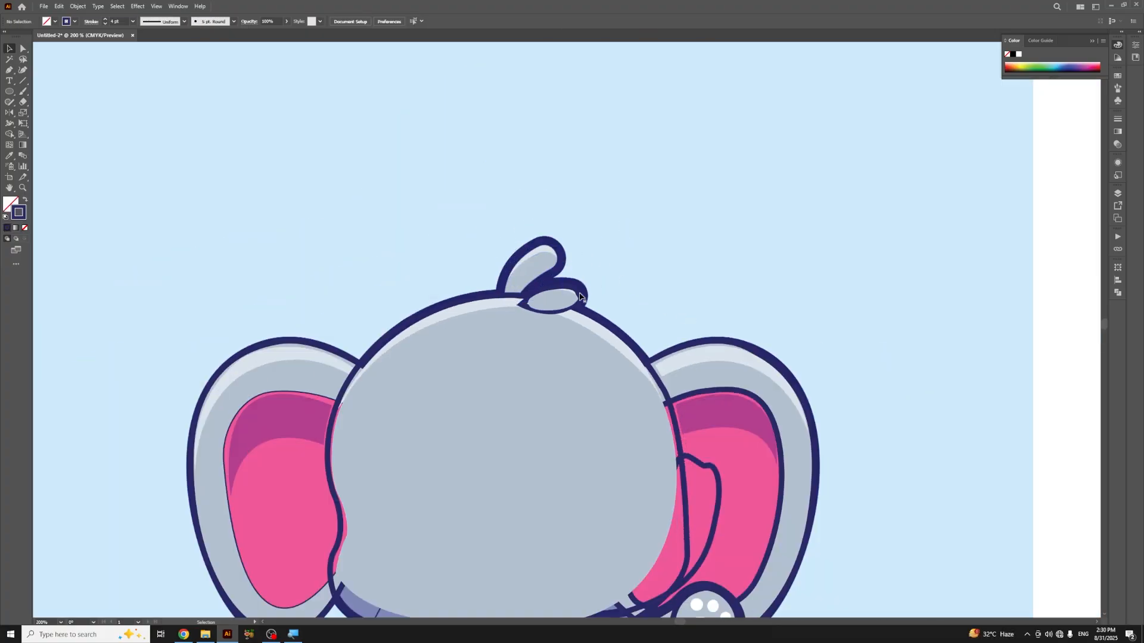
{"action": "key", "text": "ctrl+plus"}
{"action": "key", "text": "ctrl+plus"}
{"action": "key", "text": "ctrl+plus"}
{"action": "key", "text": "ctrl+plus"}
{"action": "left_click", "coordinate": [644, 295], "text": "shift"}
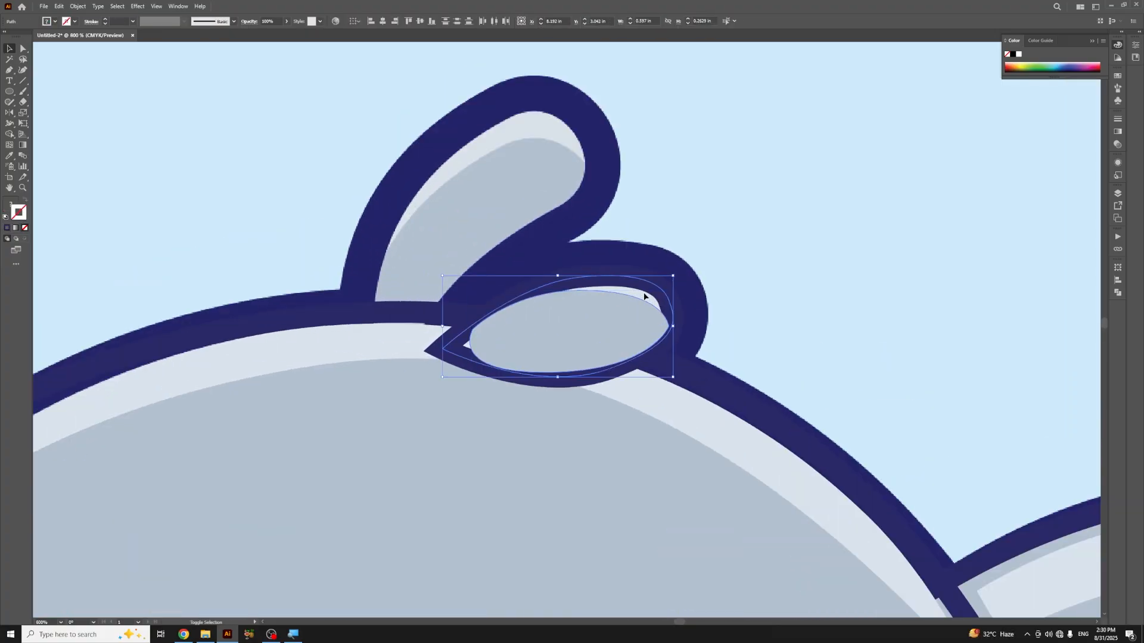
{"action": "left_click", "coordinate": [633, 230]}
{"action": "left_click", "coordinate": [635, 306]}
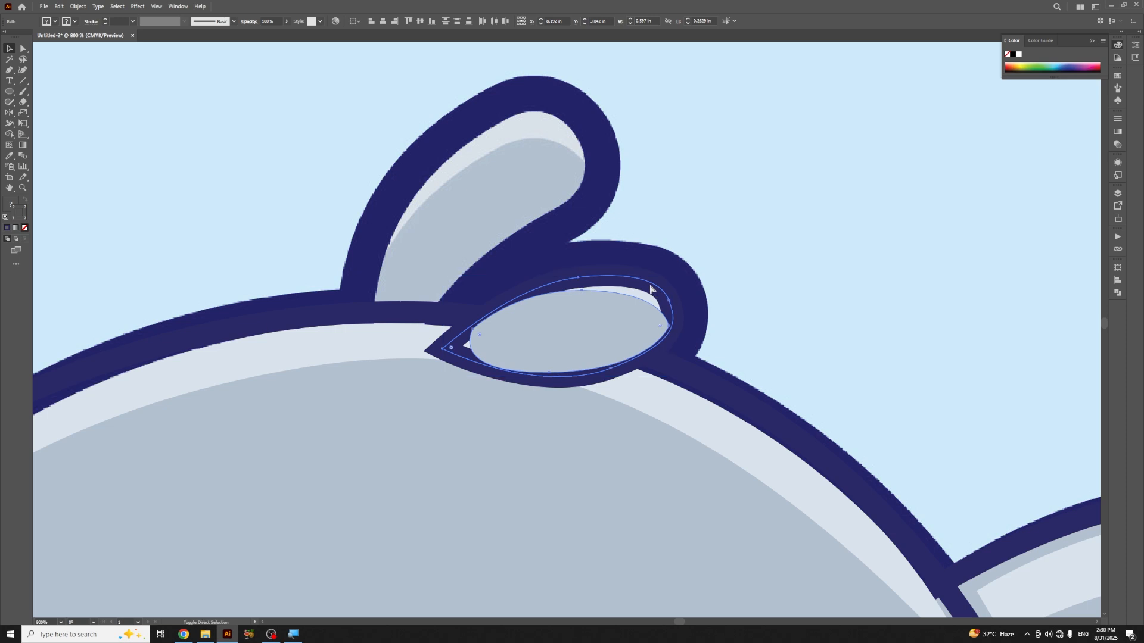
{"action": "key", "text": "ctrl+minus"}
{"action": "key", "text": "ctrl+minus"}
{"action": "key", "text": "ctrl+minus"}
{"action": "key", "text": "ctrl+minus"}
{"action": "key", "text": "ctrl+minus"}
{"action": "key", "text": "ctrl+minus"}
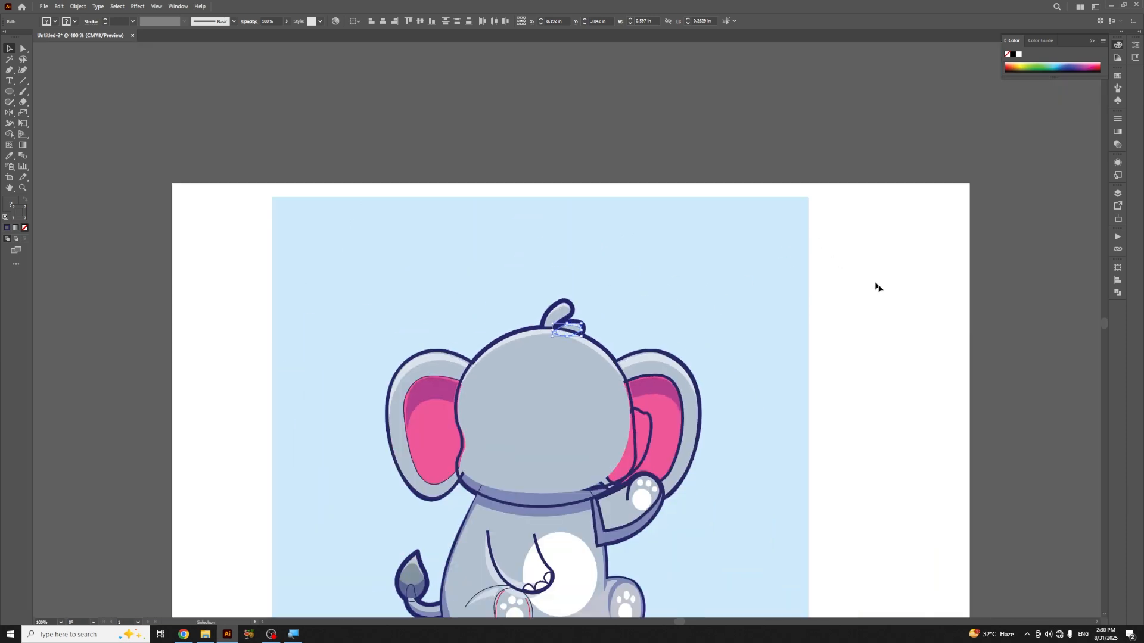
{"action": "left_click", "coordinate": [878, 287]}
Step: Select the eyebrows, open eye with its highlights, winking eye, trunk crease and mouth paths in outline view and bring them to the front
{"action": "left_click", "coordinate": [665, 354]}
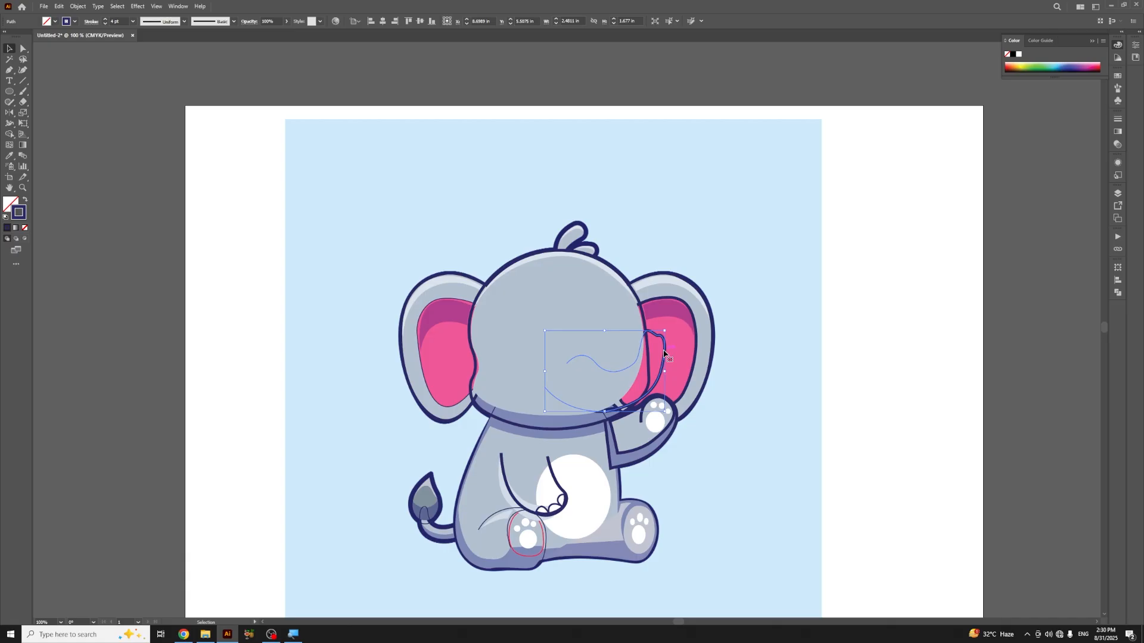
{"action": "key", "text": "ctrl+y"}
{"action": "key", "text": "ctrl+plus"}
{"action": "key", "text": "ctrl+plus"}
{"action": "key", "text": "ctrl+plus"}
{"action": "left_click", "coordinate": [602, 161]}
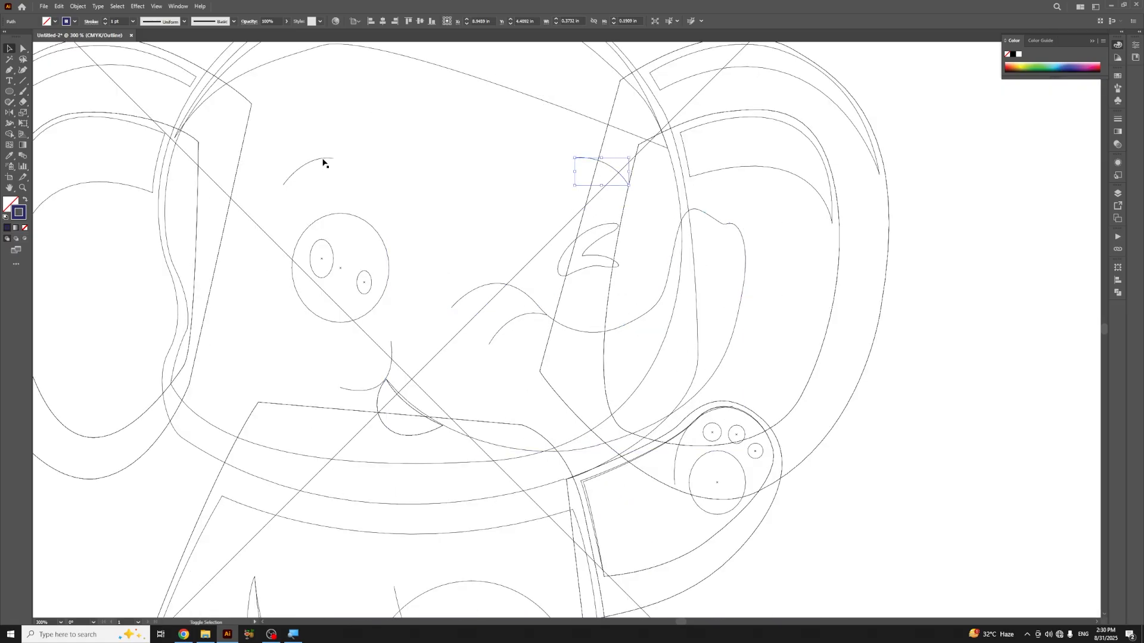
{"action": "left_click", "coordinate": [323, 161], "text": "shift"}
{"action": "left_click", "coordinate": [324, 241], "text": "shift"}
{"action": "left_click", "coordinate": [366, 275], "text": "shift"}
{"action": "left_click", "coordinate": [385, 247], "text": "shift"}
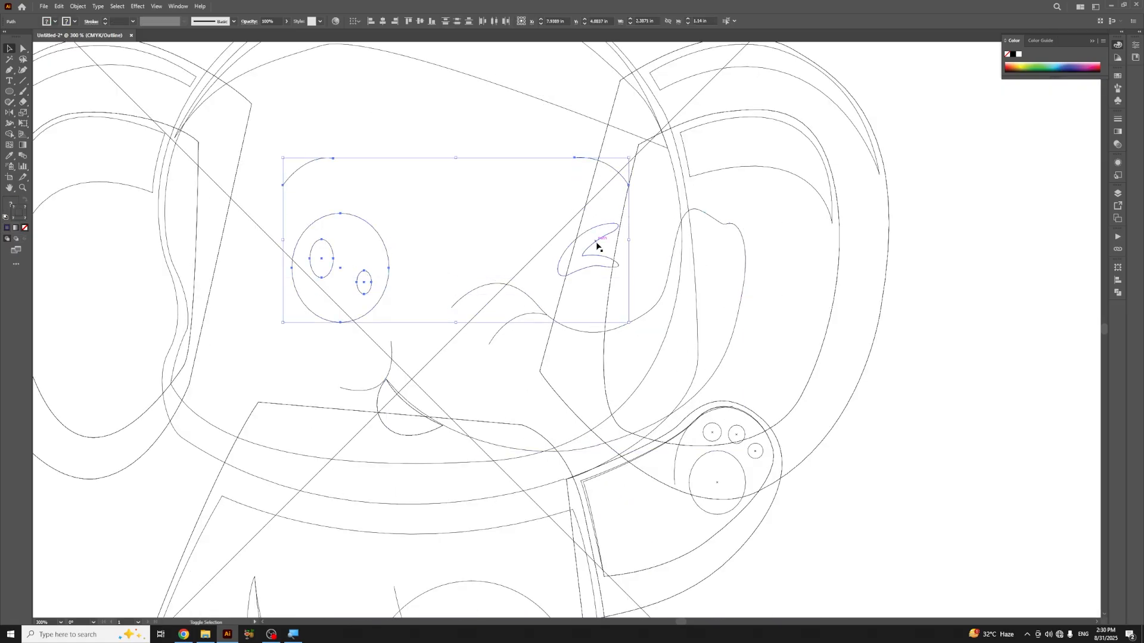
{"action": "left_click", "coordinate": [520, 291], "text": "shift"}
{"action": "left_click", "coordinate": [525, 315], "text": "shift"}
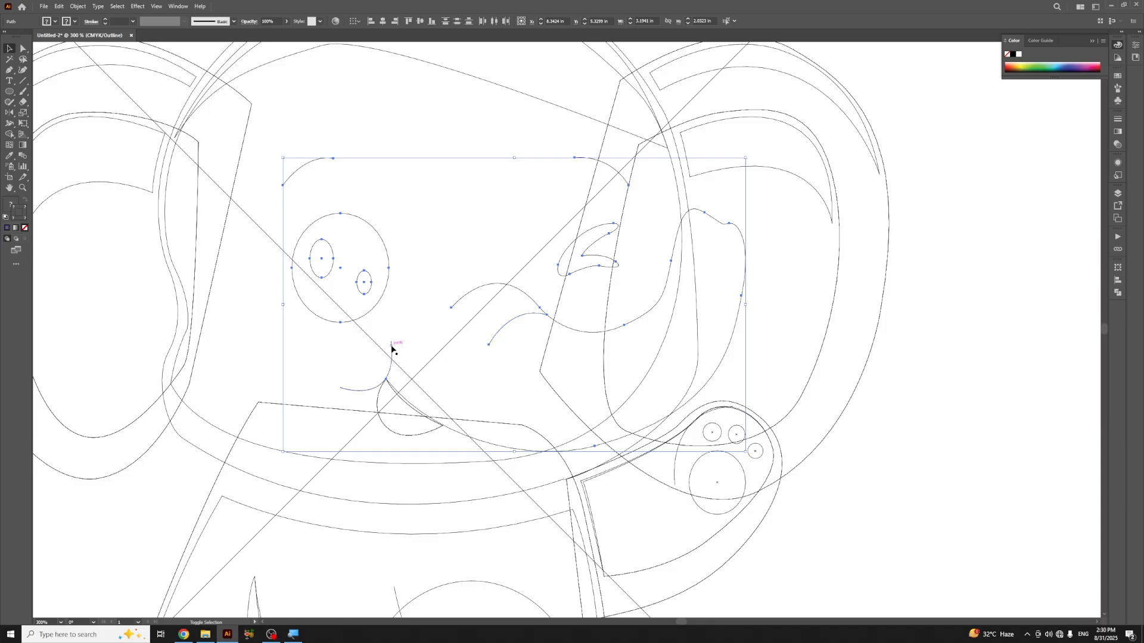
{"action": "left_click", "coordinate": [394, 390], "text": "shift"}
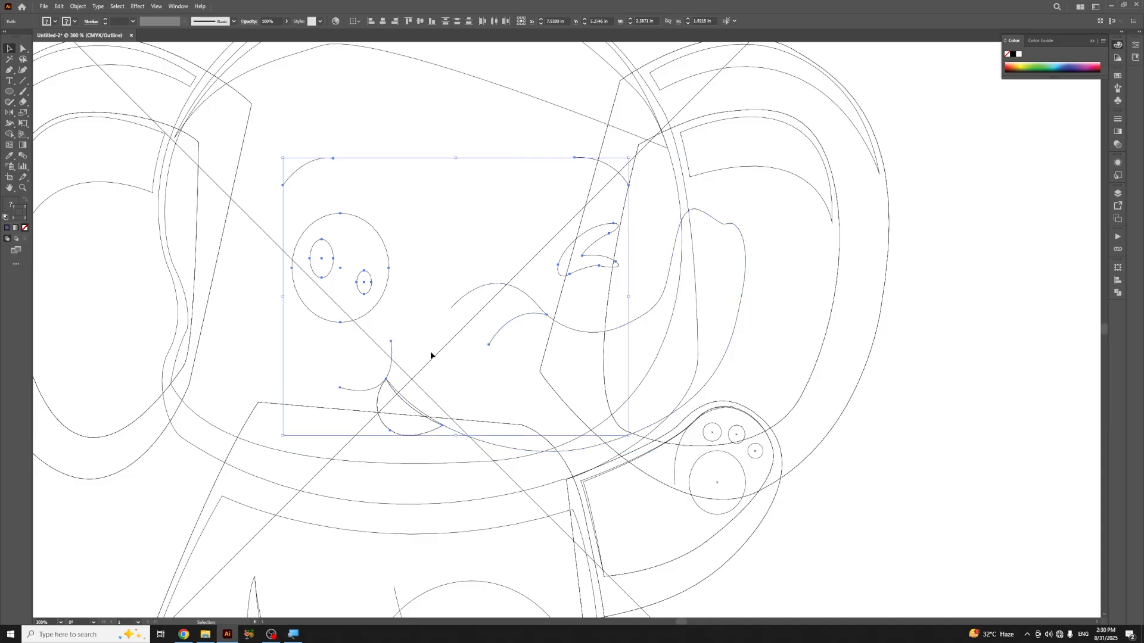
{"action": "key", "text": "ctrl+y"}
{"action": "key", "text": "ctrl+1"}
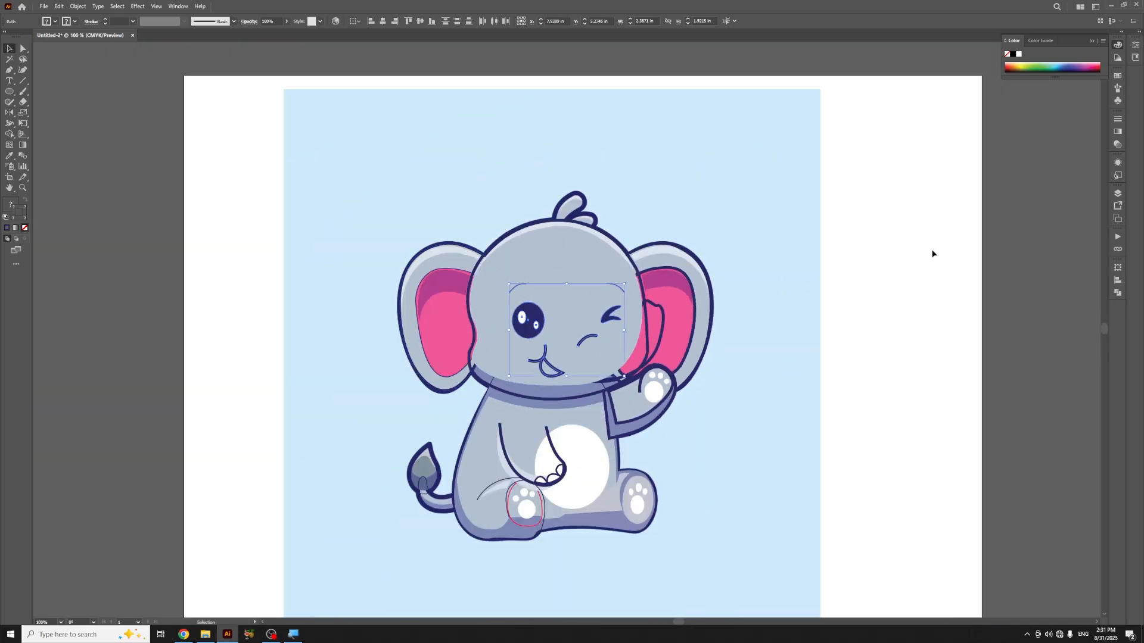
Step: Bring the trunk's outline path to the front, above the head shapes
{"action": "key", "text": "ctrl+equal"}
{"action": "key", "text": "ctrl+equal"}
{"action": "left_click", "coordinate": [662, 321]}
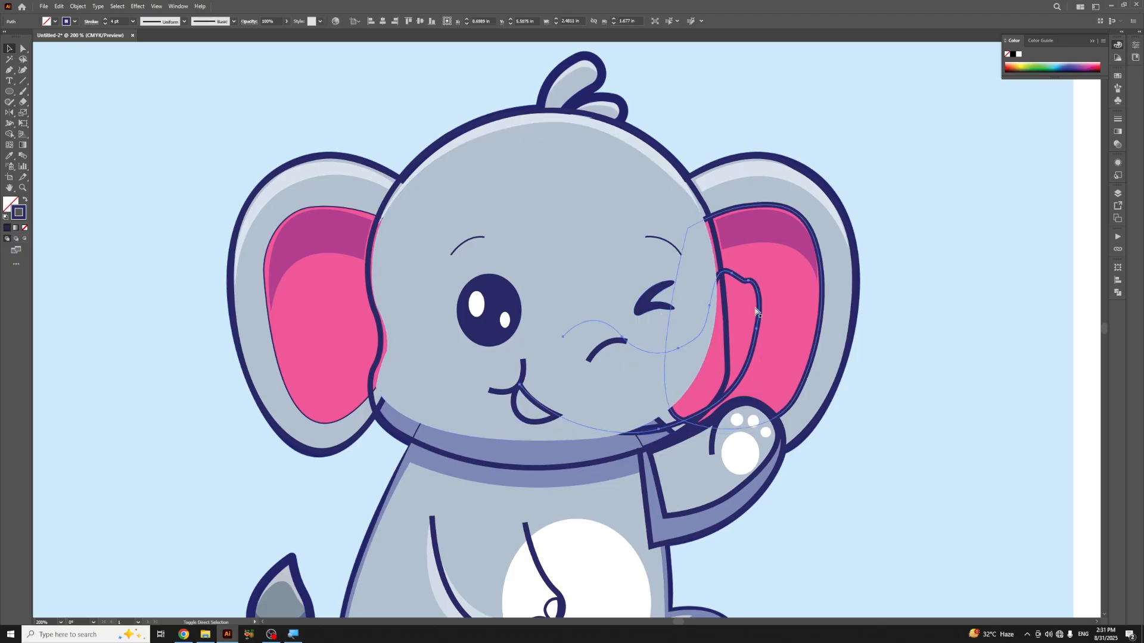
{"action": "left_click", "coordinate": [898, 209]}
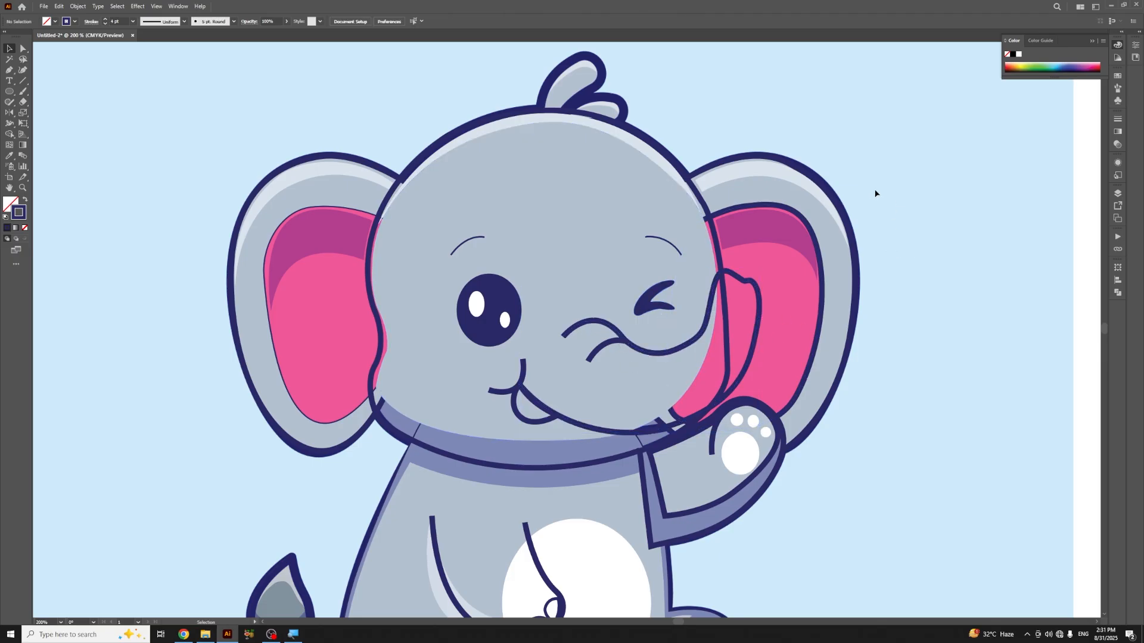
Step: Fill the head's base shape with the blue-violet shadow colour sampled below the chin and outline it with the ear's 4 pt navy stroke
{"action": "left_click", "coordinate": [725, 312]}
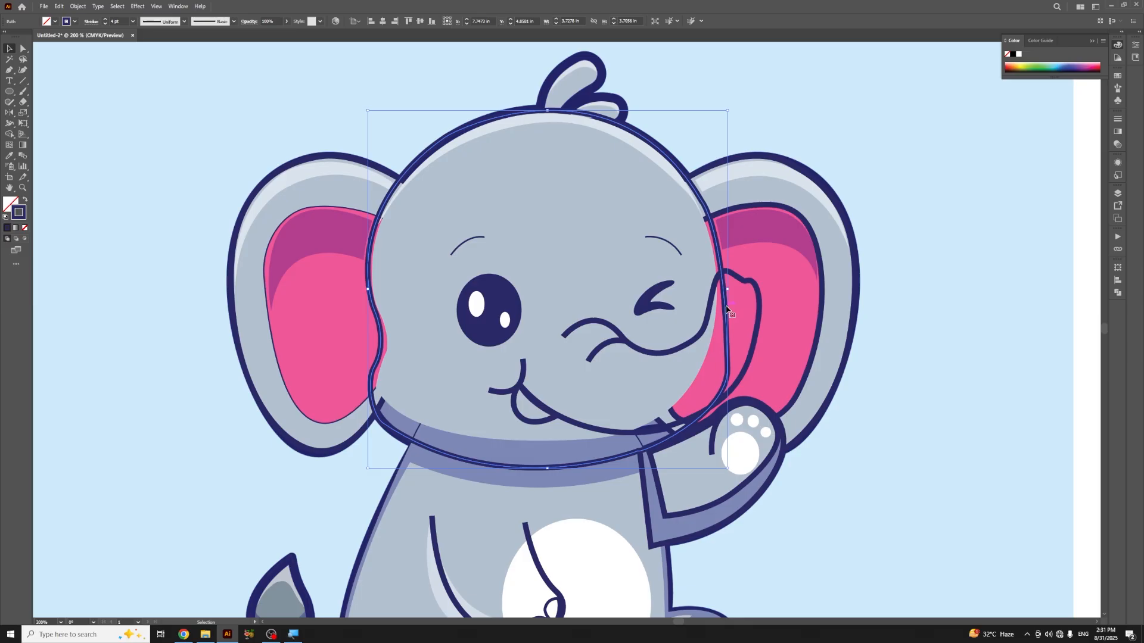
{"action": "key", "text": "i"}
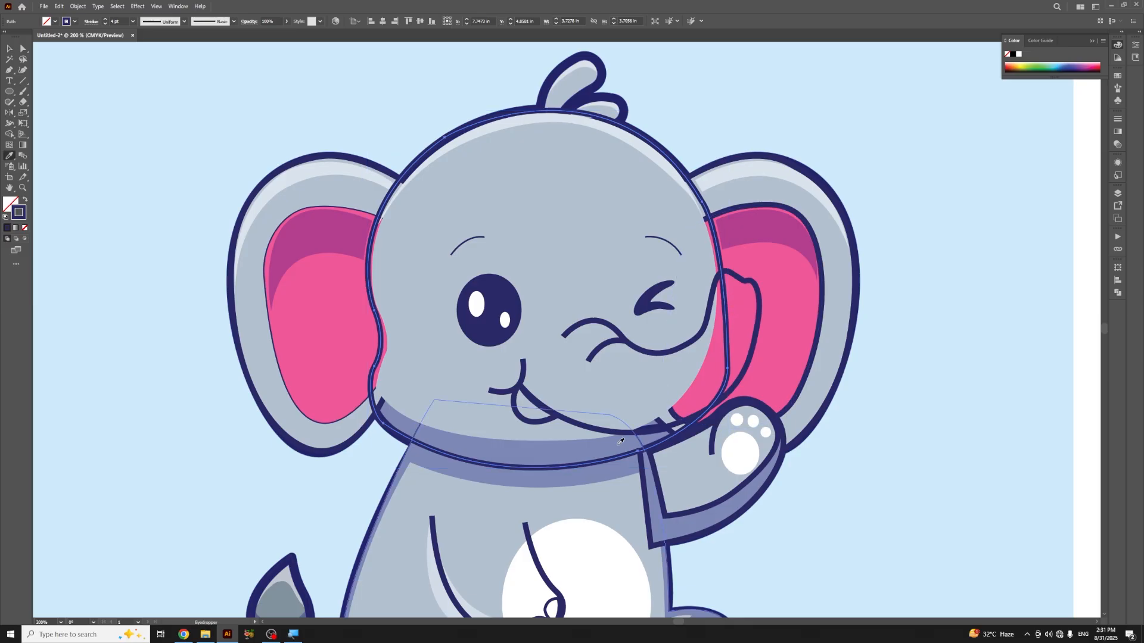
{"action": "left_click", "coordinate": [620, 440]}
{"action": "key", "text": "v"}
{"action": "left_click", "coordinate": [986, 396]}
{"action": "left_click", "coordinate": [591, 449]}
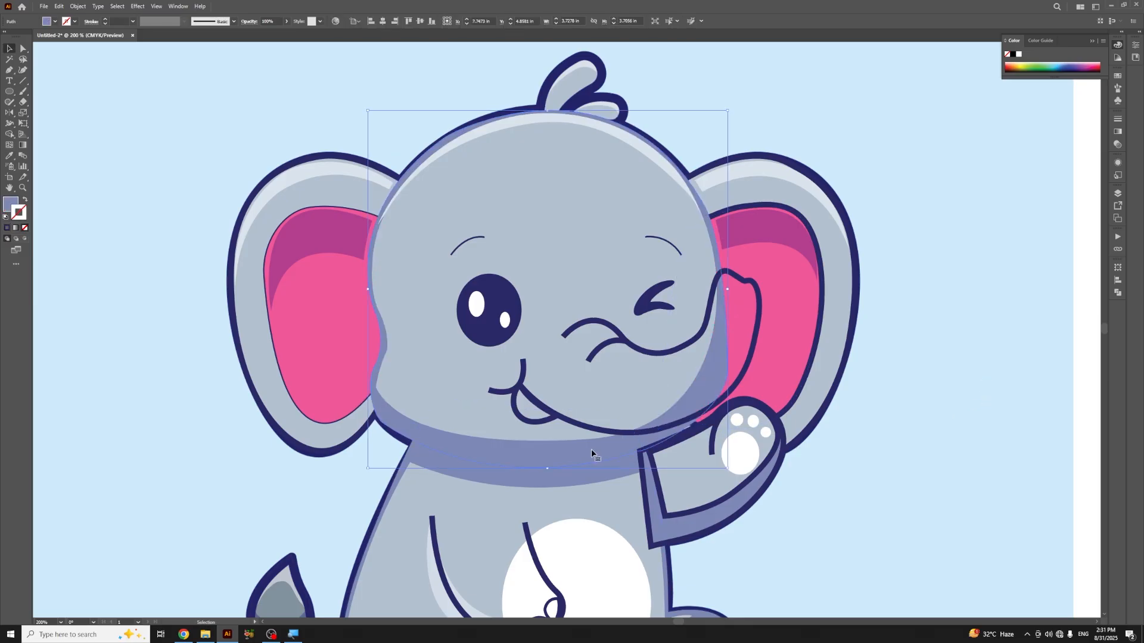
{"action": "key", "text": "i"}
{"action": "left_click", "coordinate": [328, 441]}
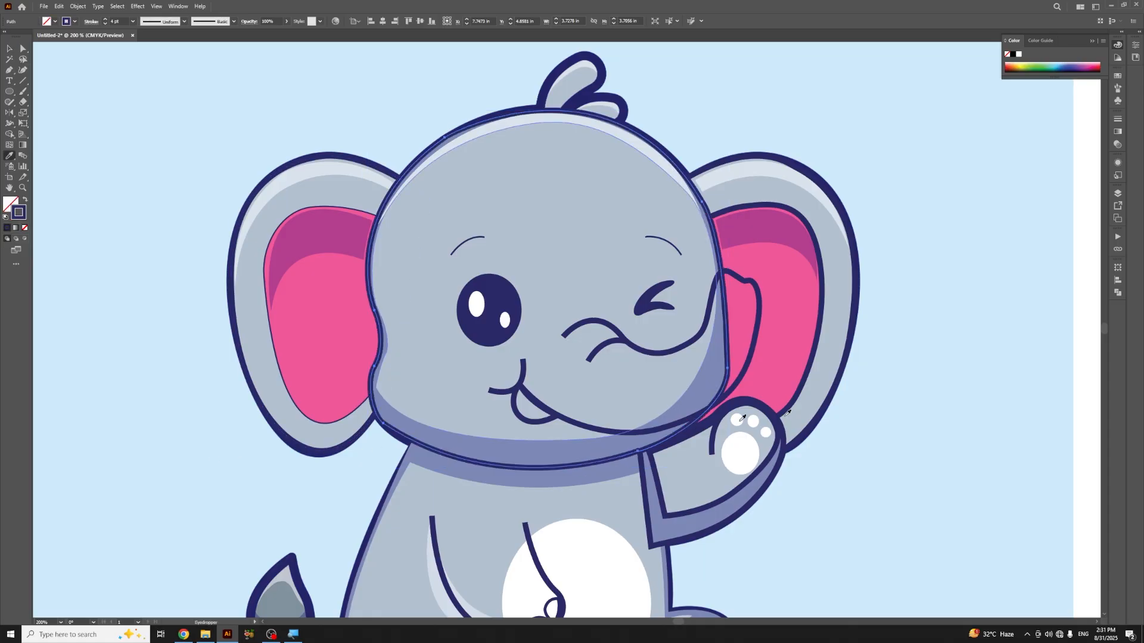
{"action": "key", "text": "v"}
{"action": "left_click", "coordinate": [755, 344]}
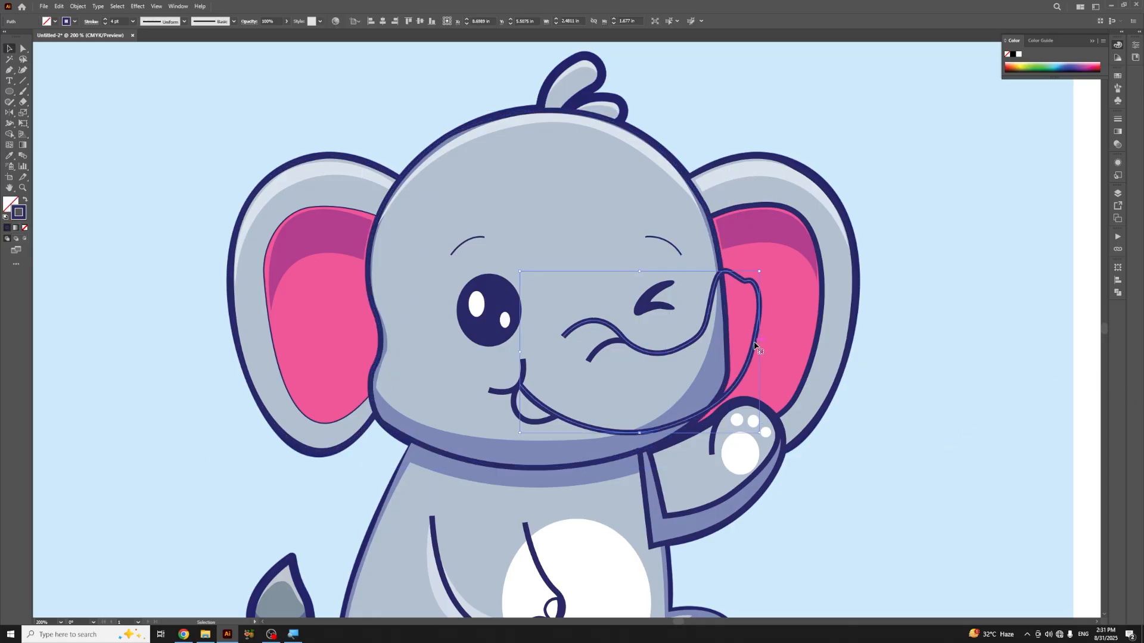
{"action": "left_click", "coordinate": [876, 362]}
Step: Fill the red-outlined sole shape of the front foot with the sampled light grey-blue, without a stroke
{"action": "key", "text": "ctrl+minus"}
{"action": "key", "text": "ctrl+minus"}
{"action": "key", "text": "ctrl+minus"}
{"action": "key", "text": "ctrl+plus"}
{"action": "key", "text": "ctrl+plus"}
{"action": "key", "text": "ctrl+plus"}
{"action": "left_click_drag", "start_coordinate": [458, 554], "coordinate": [589, 250]}
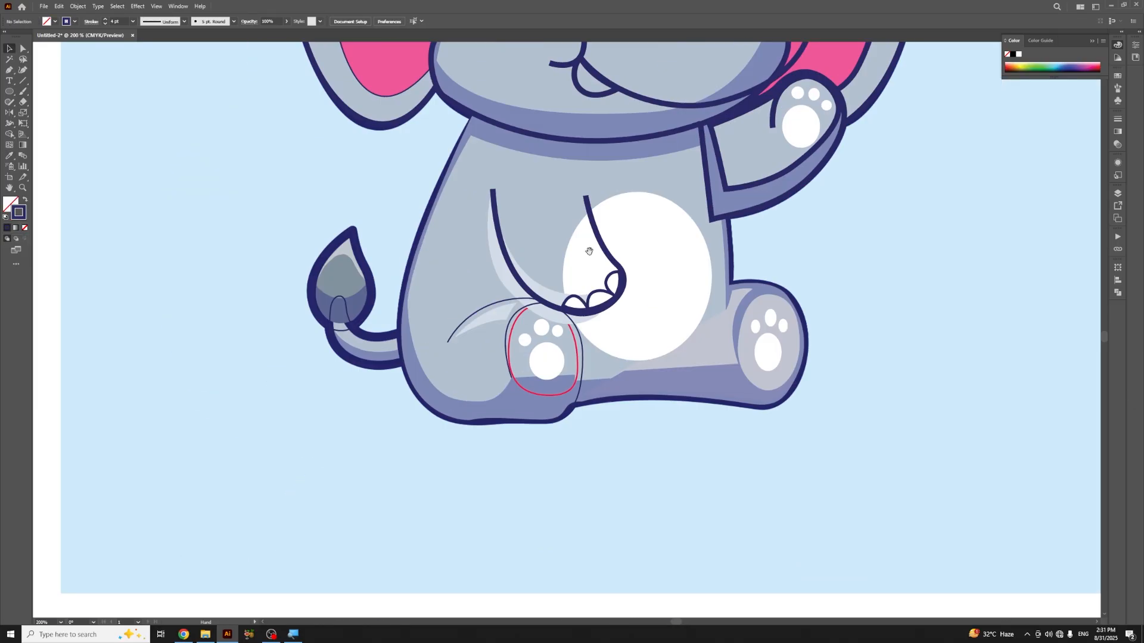
{"action": "key", "text": "ctrl+plus"}
{"action": "key", "text": "ctrl+plus"}
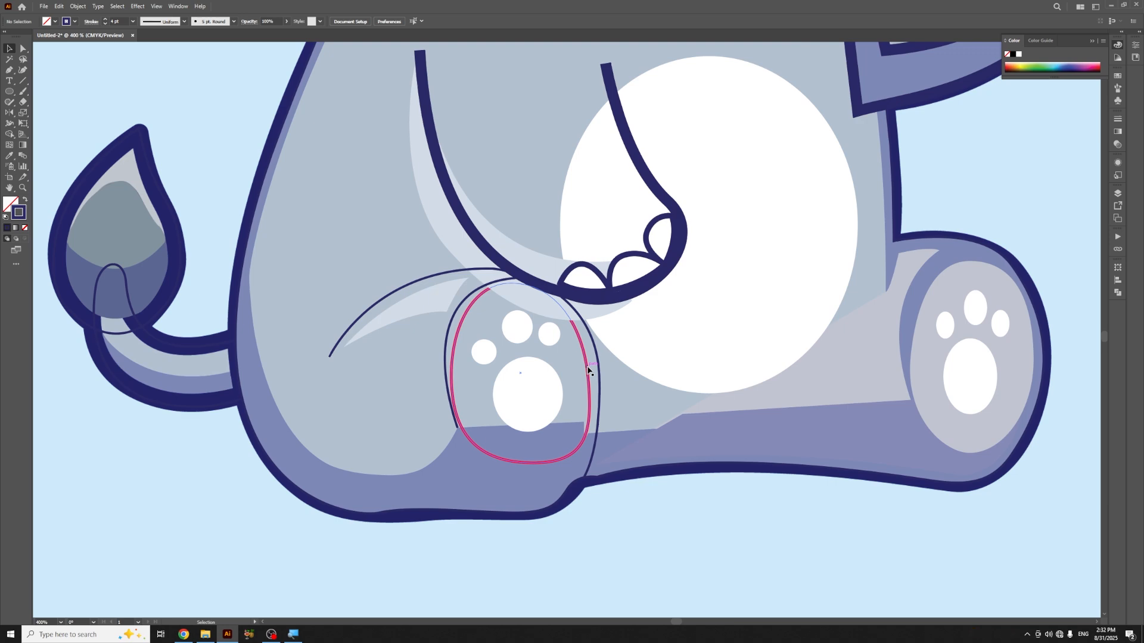
{"action": "left_click", "coordinate": [587, 370]}
{"action": "key", "text": "i"}
{"action": "left_click", "coordinate": [571, 369]}
{"action": "key", "text": "v"}
{"action": "left_click", "coordinate": [562, 556]}
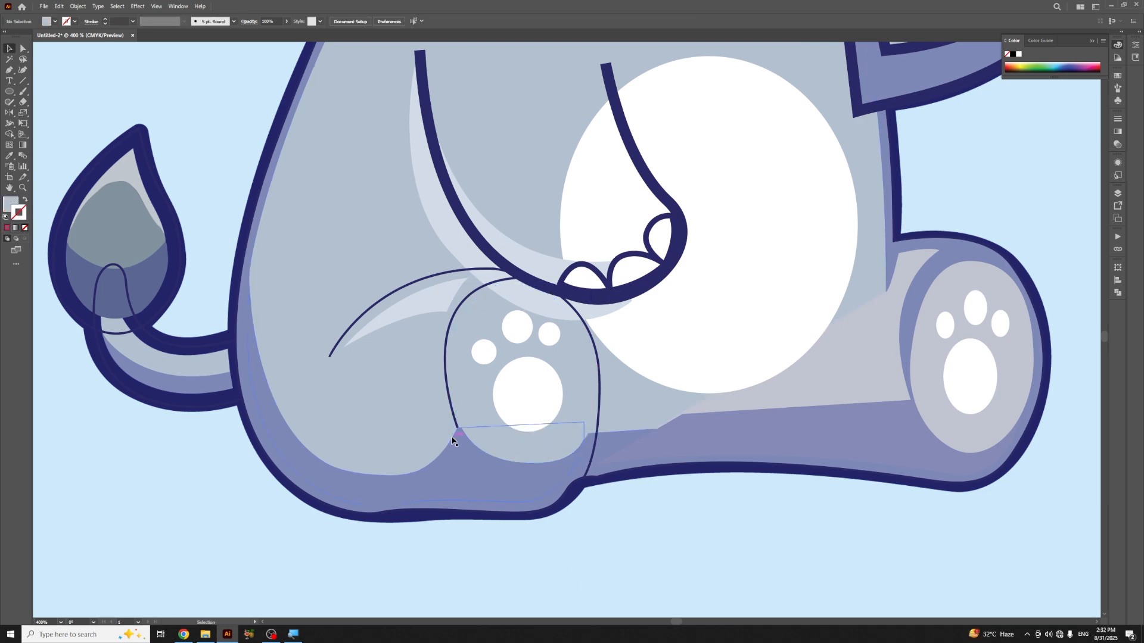
Step: Unlock the reference image and move it to the left of the traced elephant, clear of the artwork
{"action": "key", "text": "ctrl+minus"}
{"action": "key", "text": "ctrl+minus"}
{"action": "key", "text": "ctrl+minus"}
{"action": "key", "text": "ctrl+minus"}
{"action": "key", "text": "ctrl+minus"}
{"action": "left_click_drag", "start_coordinate": [624, 209], "coordinate": [587, 283]}
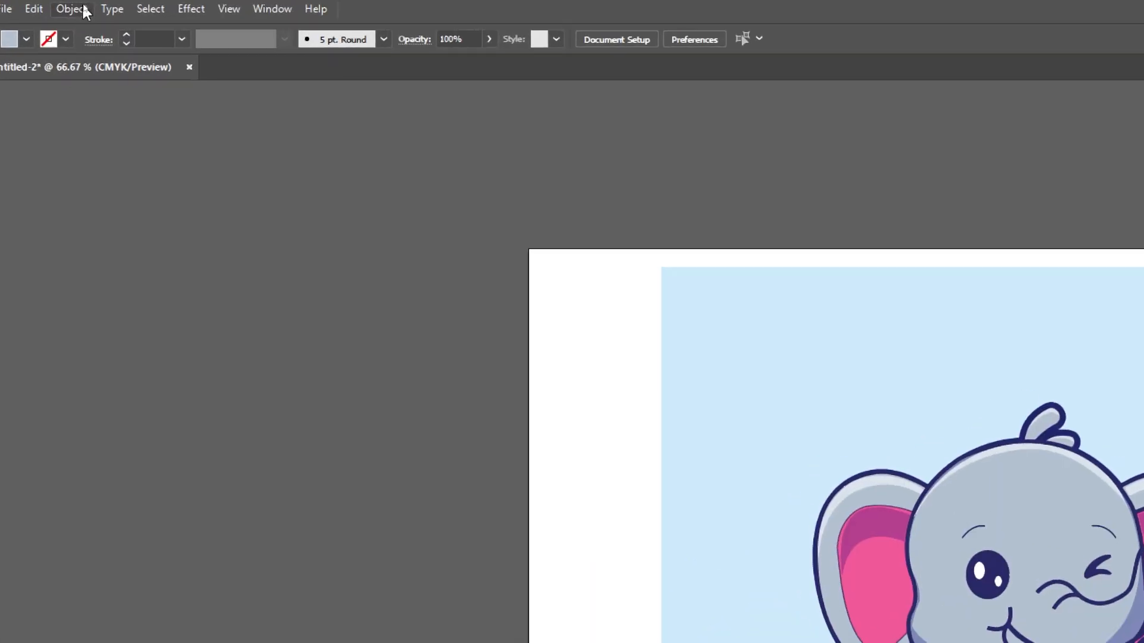
{"action": "left_click", "coordinate": [85, 7]}
{"action": "left_click", "coordinate": [133, 172]}
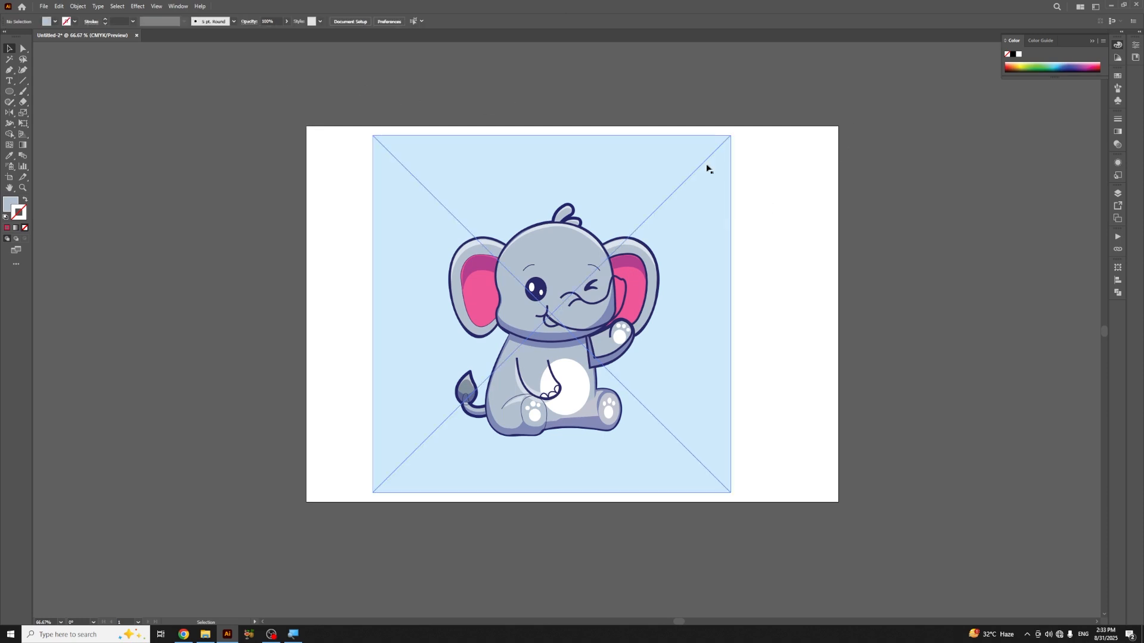
{"action": "left_click_drag", "start_coordinate": [707, 169], "coordinate": [331, 154]}
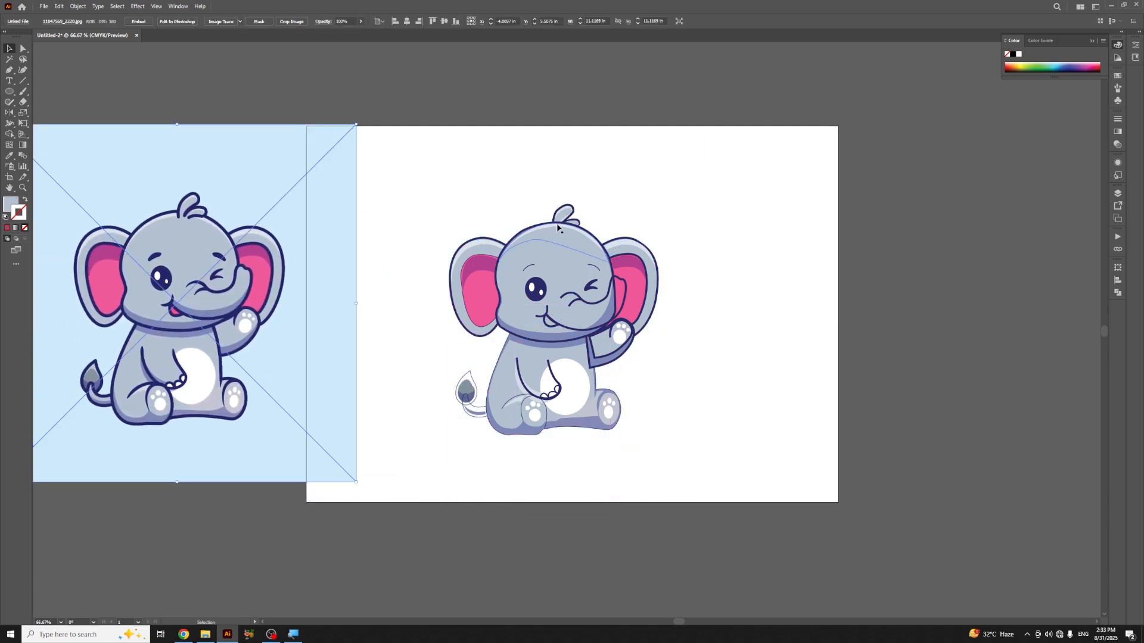
{"action": "key", "text": "ctrl+plus"}
{"action": "key", "text": "ctrl+plus"}
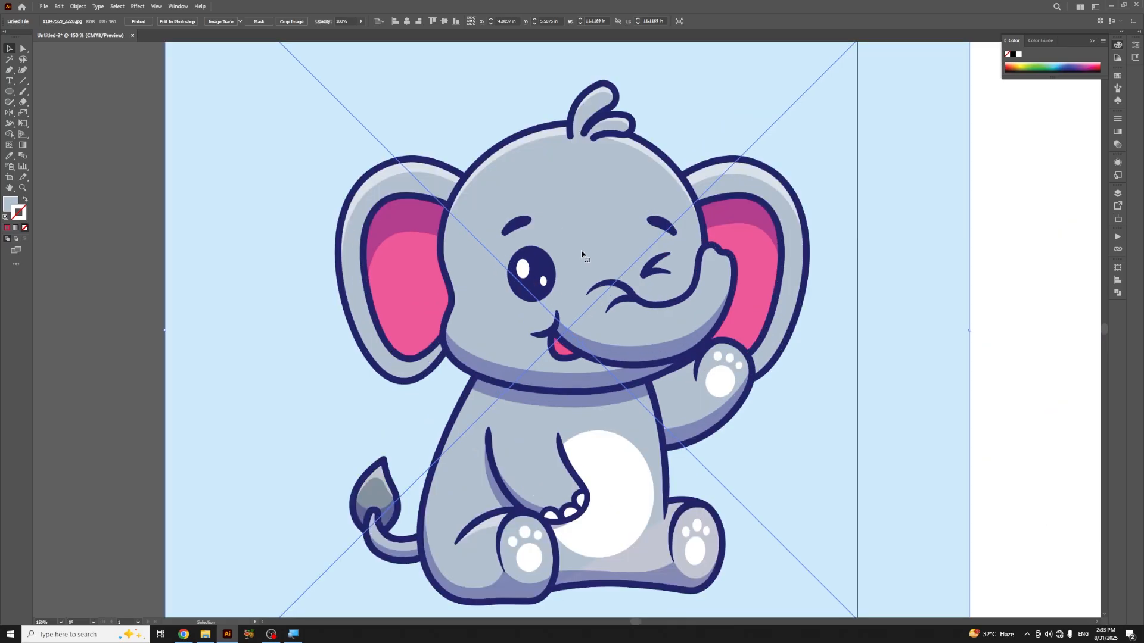
{"action": "key", "text": "space"}
{"action": "left_click_drag", "start_coordinate": [816, 276], "coordinate": [130, 181]}
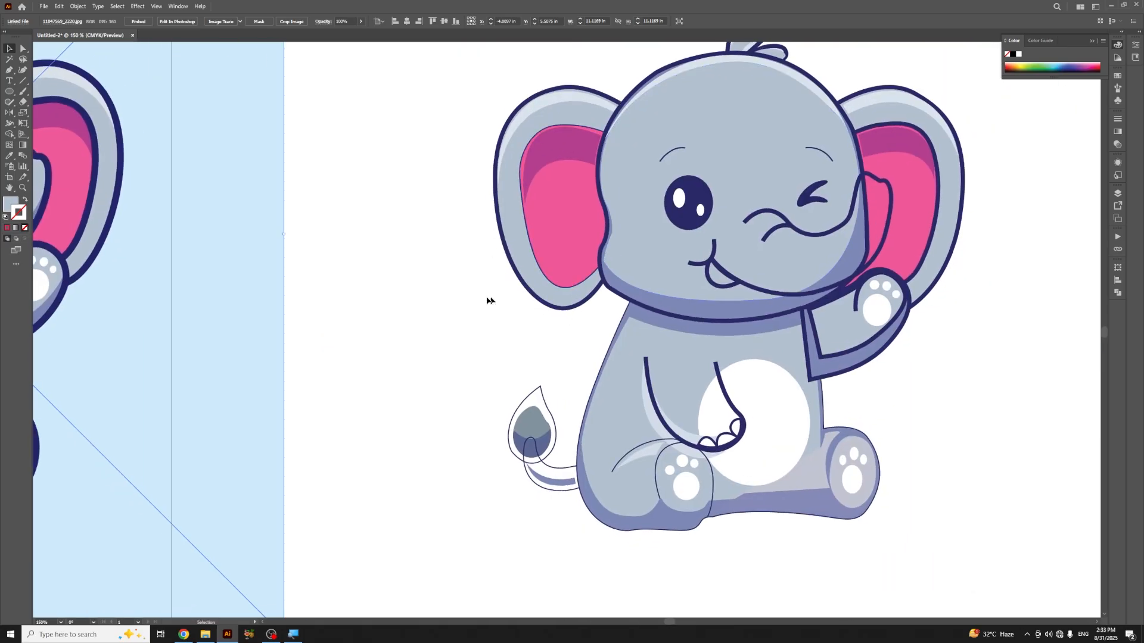
{"action": "left_click", "coordinate": [444, 325]}
Step: Set the stroke weight of both eyebrow paths to 8 pt
{"action": "key", "text": "ctrl+minus"}
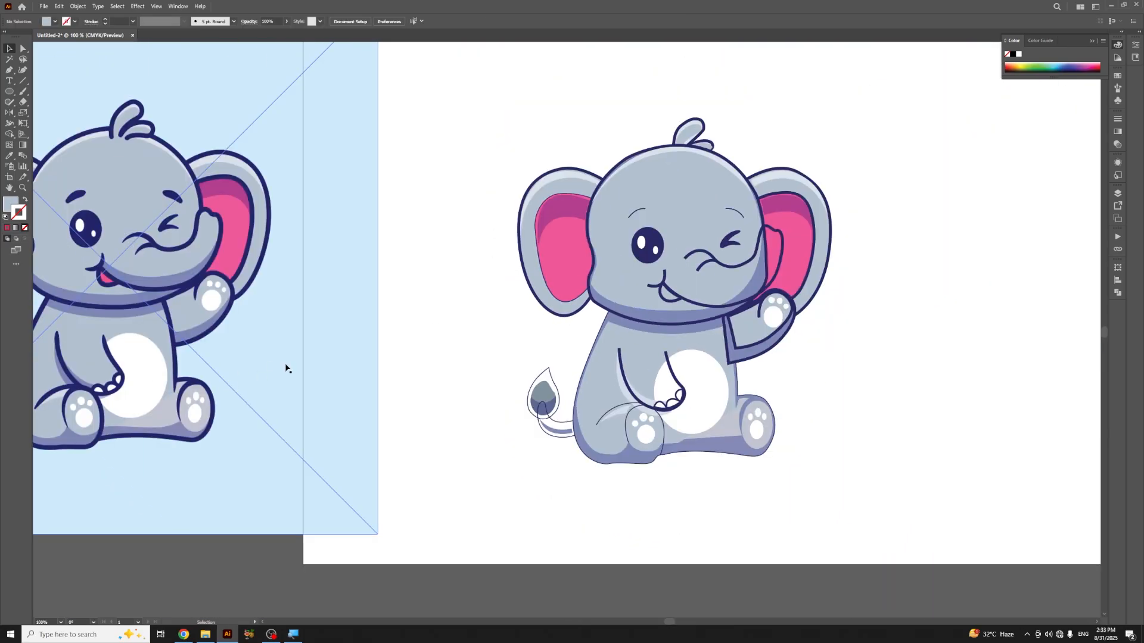
{"action": "key", "text": "space"}
{"action": "left_click_drag", "start_coordinate": [286, 370], "coordinate": [396, 330]}
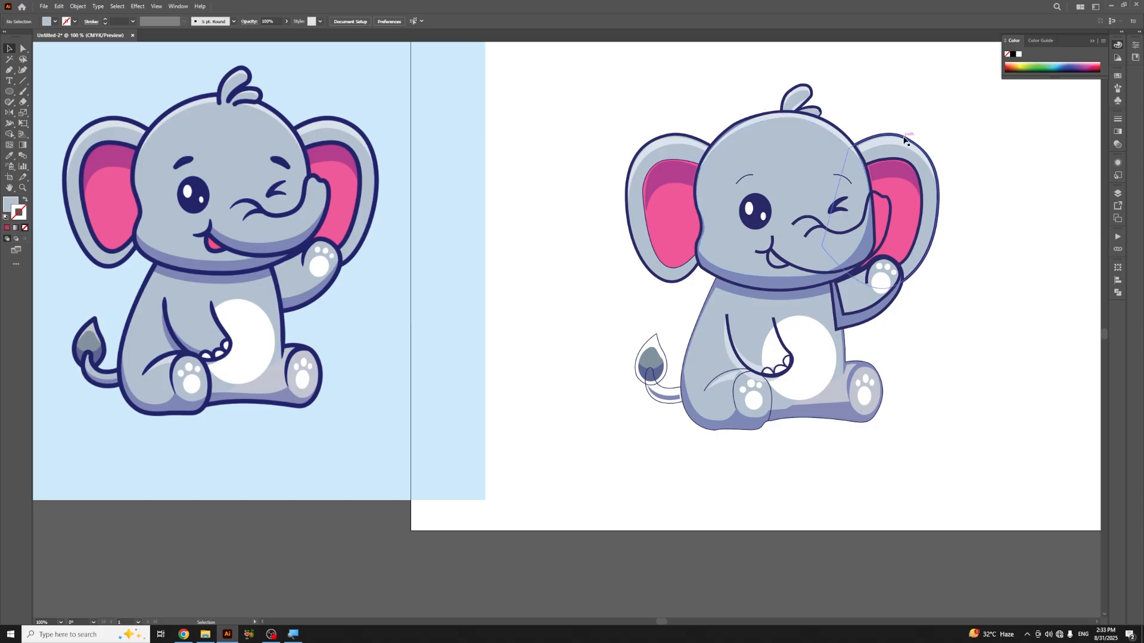
{"action": "left_click", "coordinate": [752, 177]}
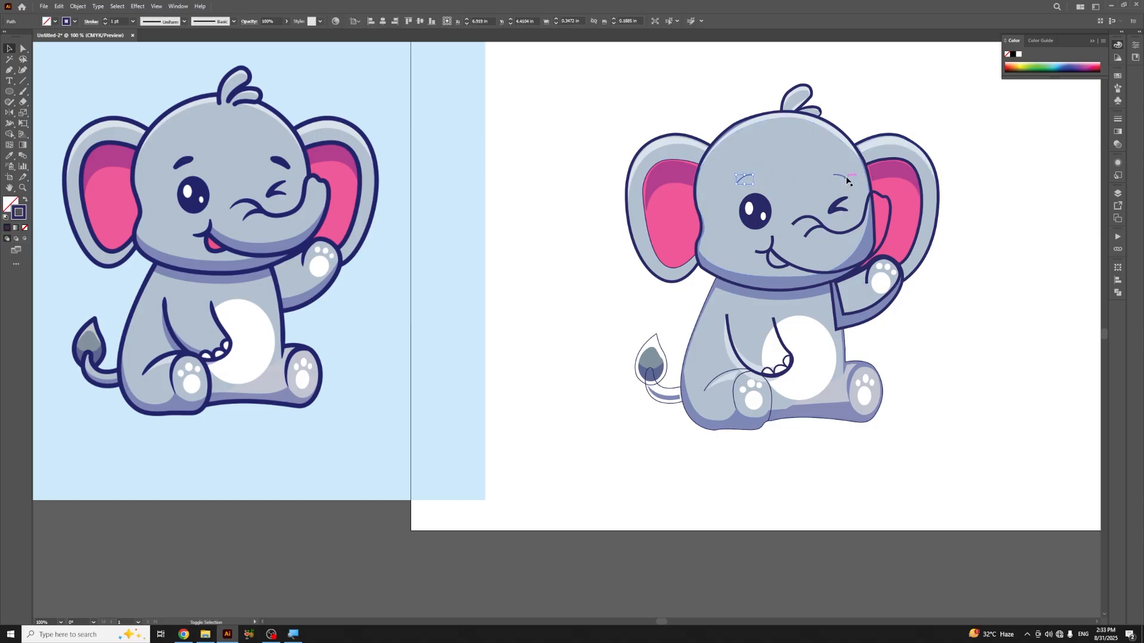
{"action": "left_click", "coordinate": [846, 181], "text": "shift"}
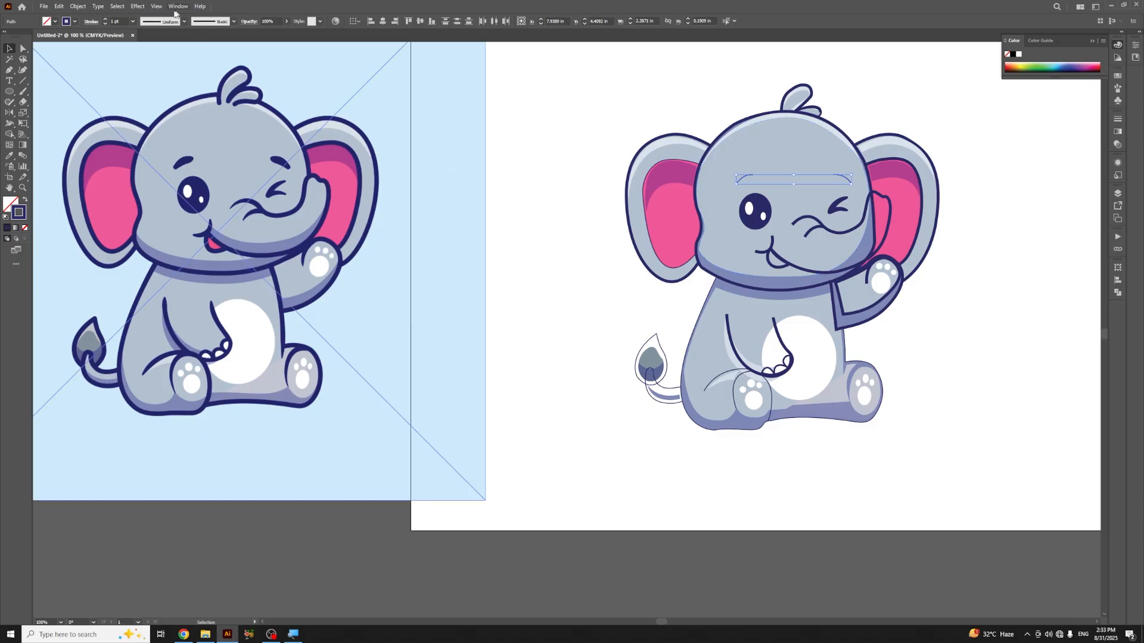
{"action": "left_click", "coordinate": [132, 22]}
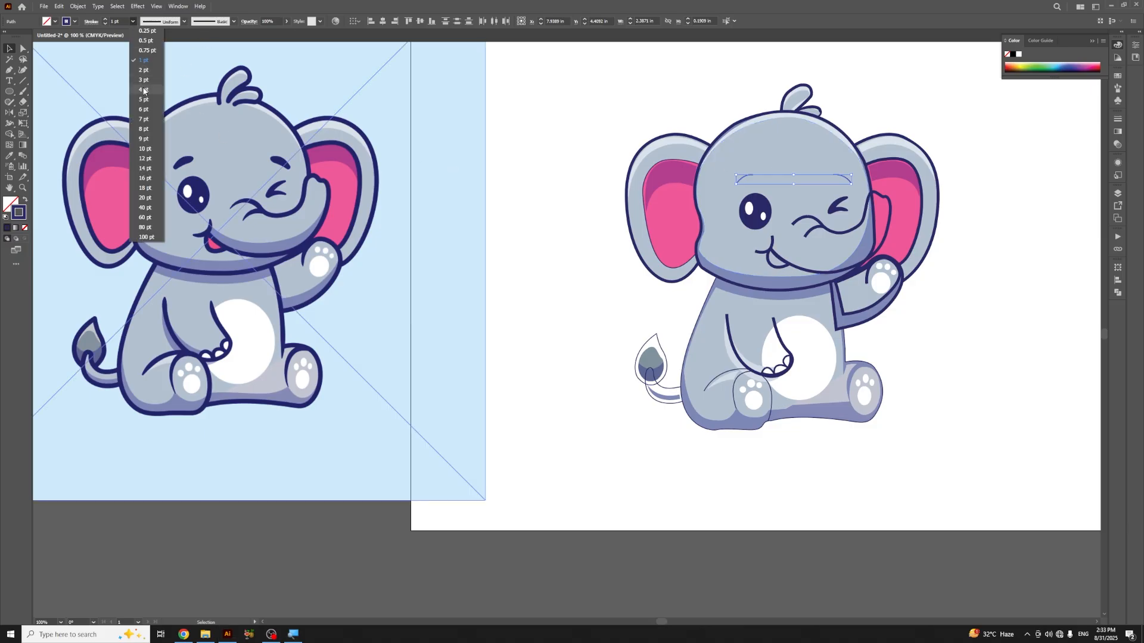
{"action": "left_click", "coordinate": [144, 90]}
{"action": "left_click", "coordinate": [133, 22]}
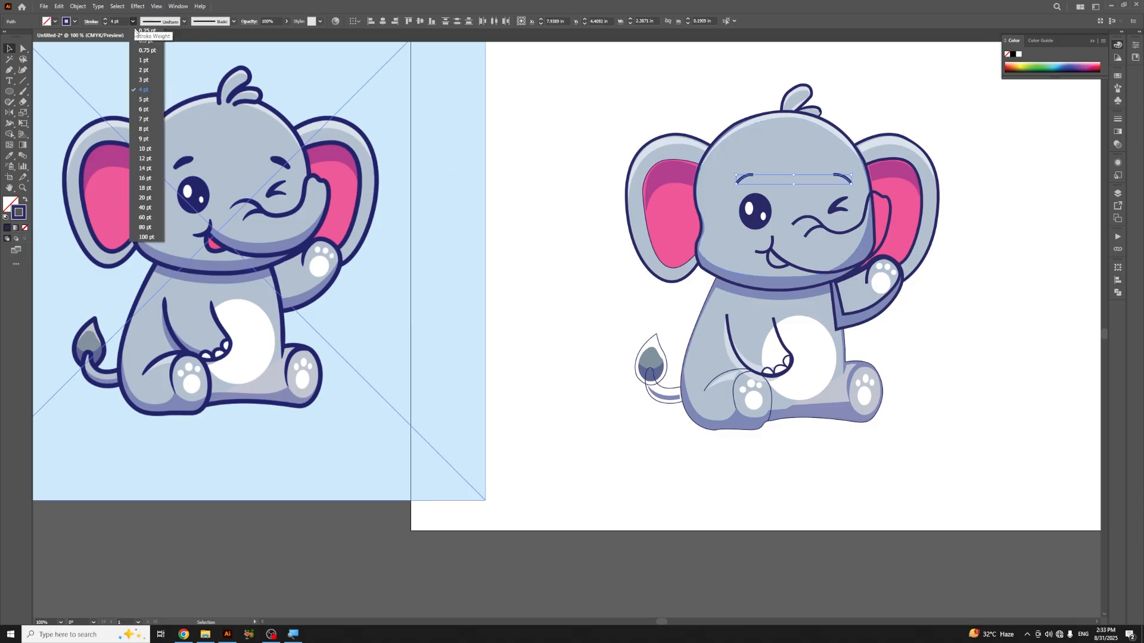
{"action": "left_click", "coordinate": [144, 128]}
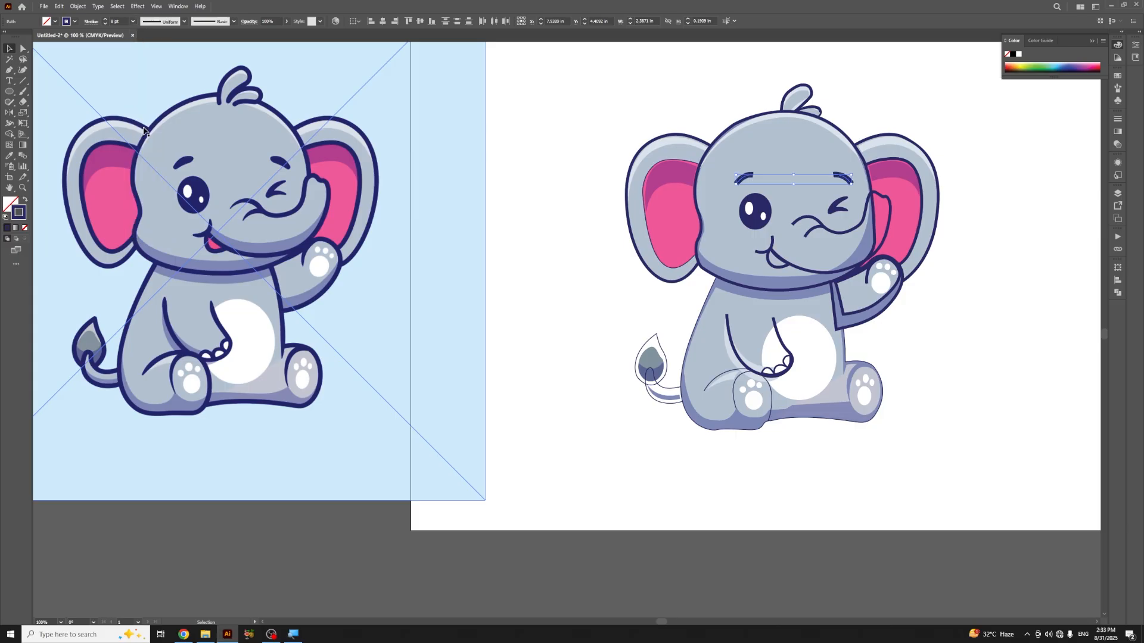
Step: Give both eyebrow strokes round caps
{"action": "key", "text": "ctrl+equal"}
{"action": "key", "text": "ctrl+equal"}
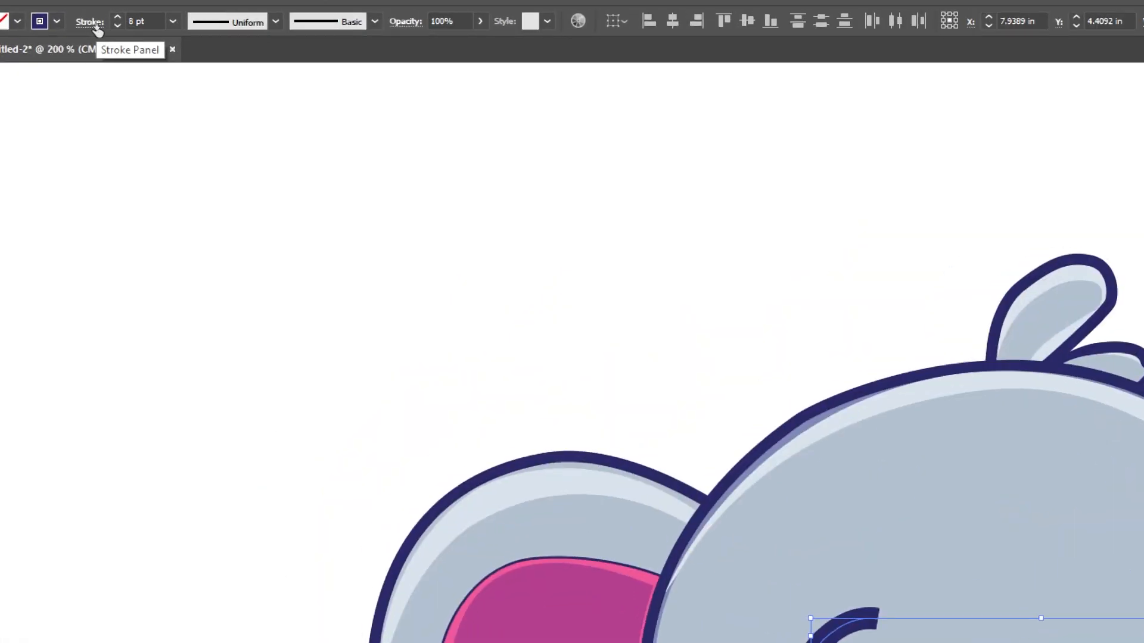
{"action": "left_click", "coordinate": [92, 22]}
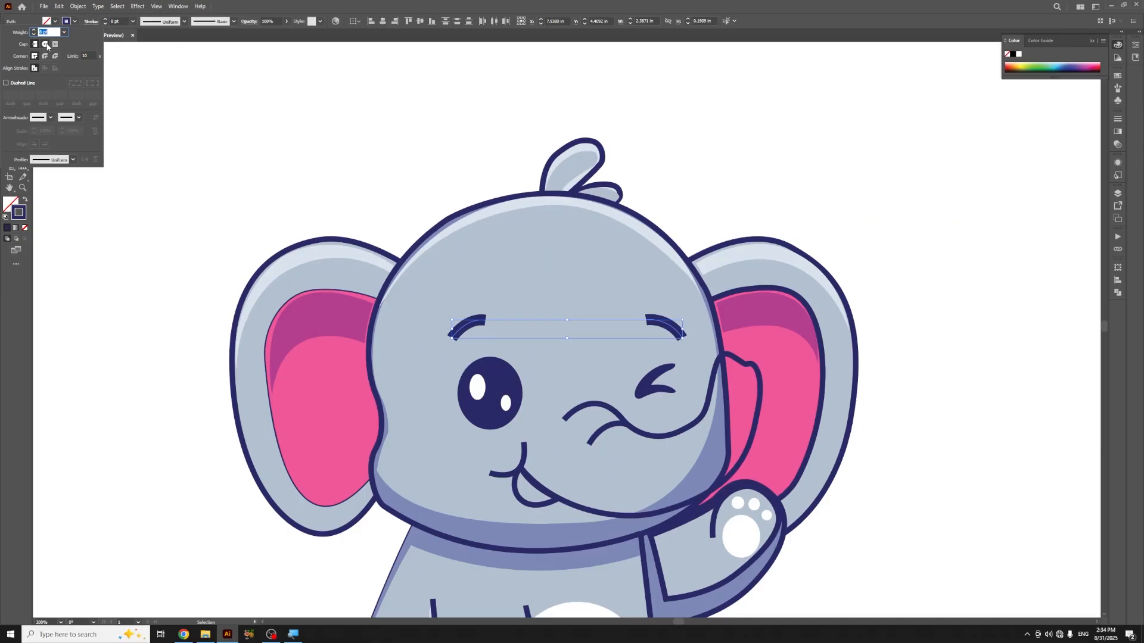
{"action": "left_click", "coordinate": [47, 45]}
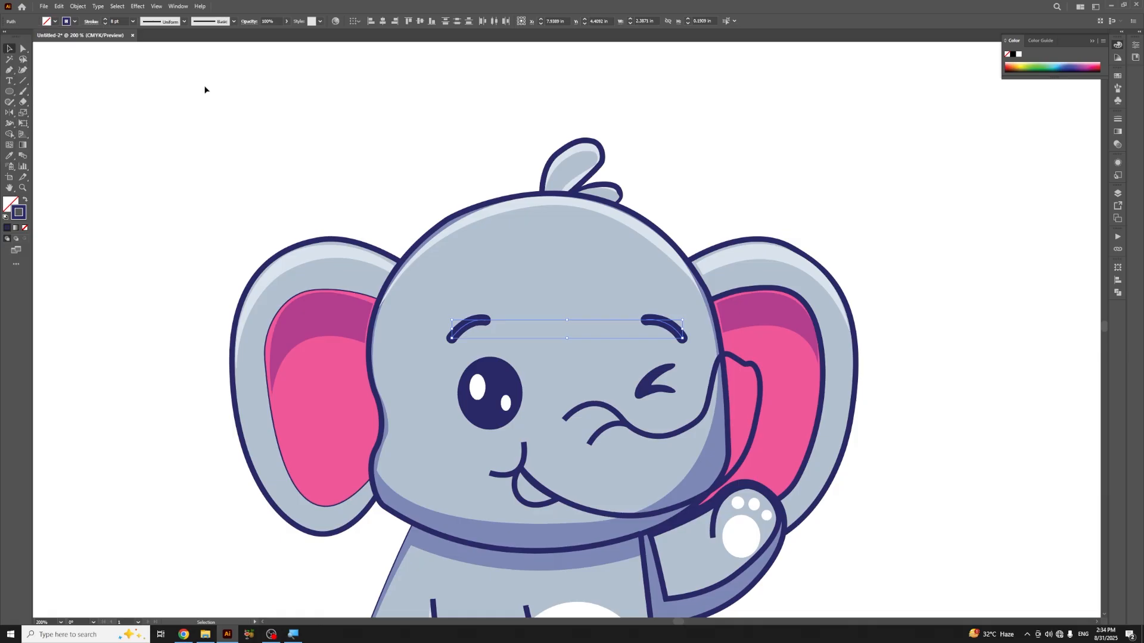
Step: Apply round stroke caps to the trunk outline, trunk crease and mouth paths
{"action": "left_click", "coordinate": [598, 408]}
{"action": "left_click", "coordinate": [523, 460], "text": "shift"}
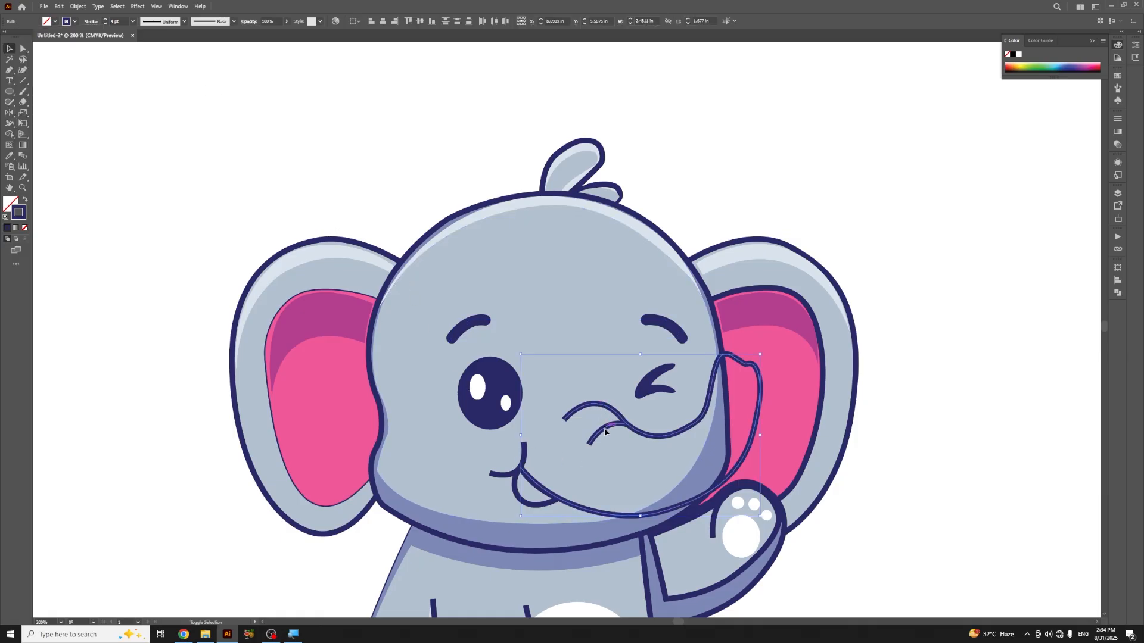
{"action": "left_click", "coordinate": [524, 461], "text": "shift"}
{"action": "left_click", "coordinate": [90, 22]}
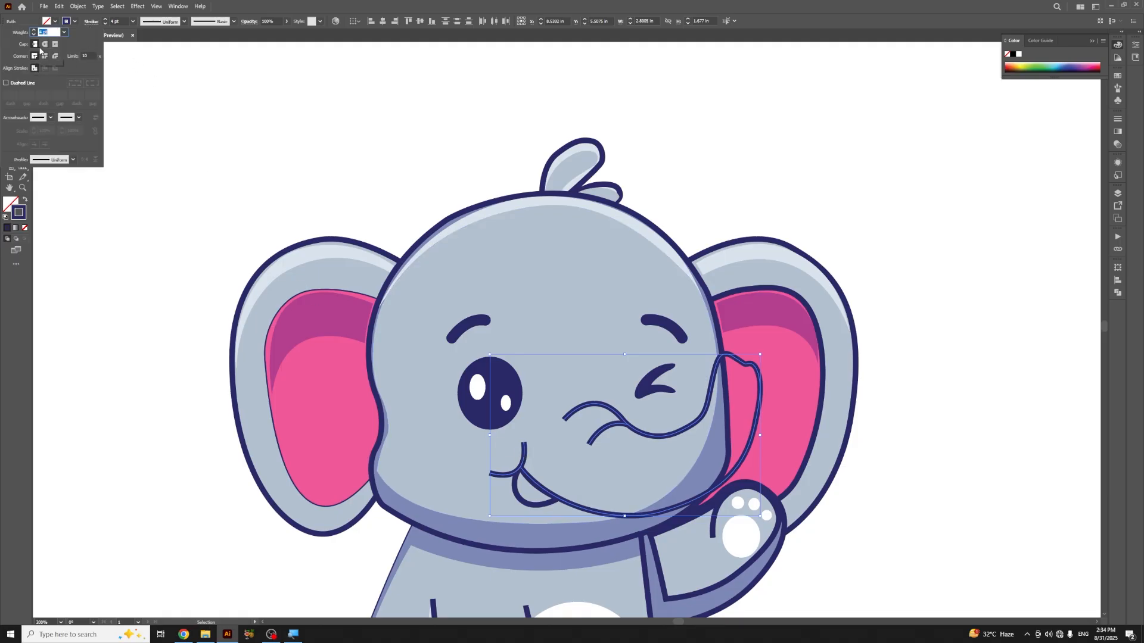
{"action": "left_click", "coordinate": [286, 108]}
{"action": "left_click", "coordinate": [288, 109]}
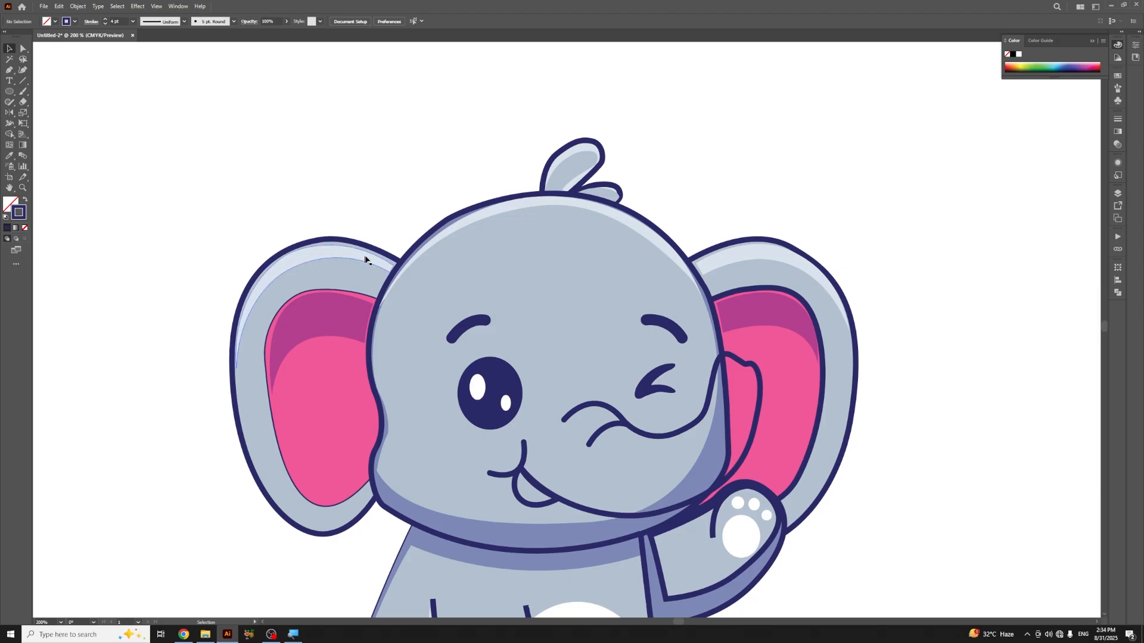
Step: Try to move the open-mouth shape and cut and paste it, and undo the change
{"action": "left_click", "coordinate": [535, 491]}
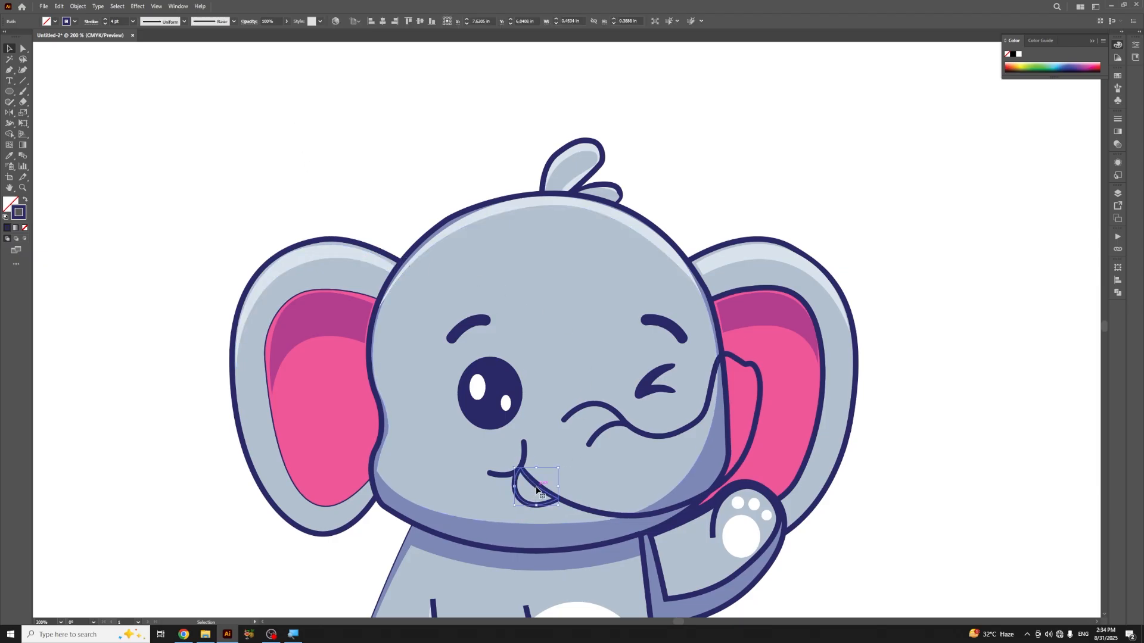
{"action": "left_click_drag", "start_coordinate": [536, 489], "coordinate": [579, 470]}
{"action": "key", "text": "ctrl+x"}
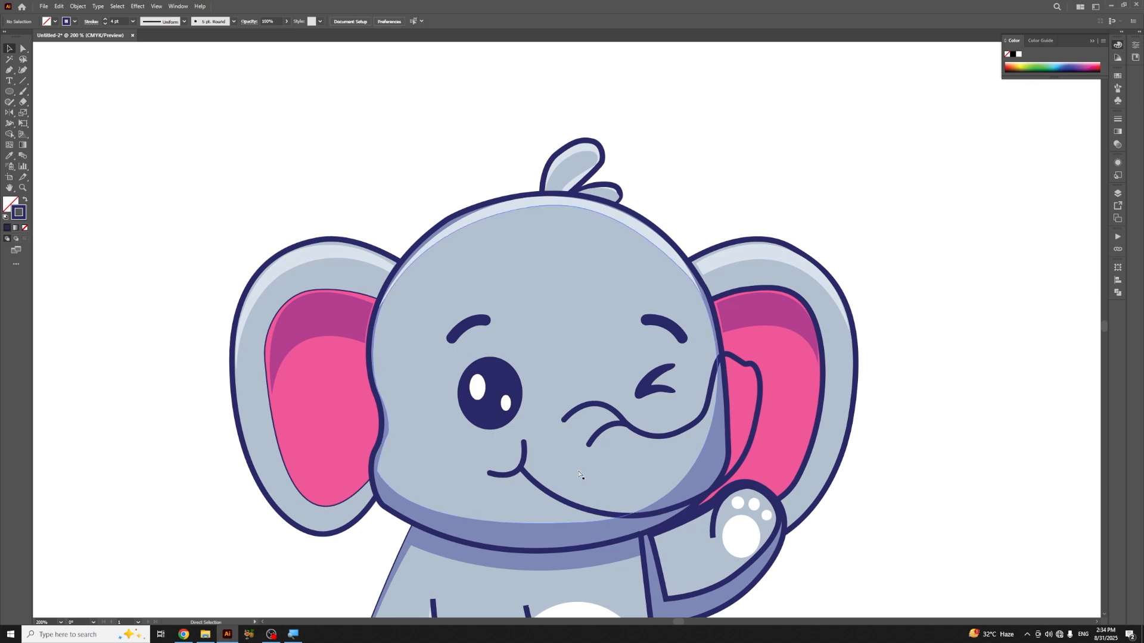
{"action": "key", "text": "ctrl+v"}
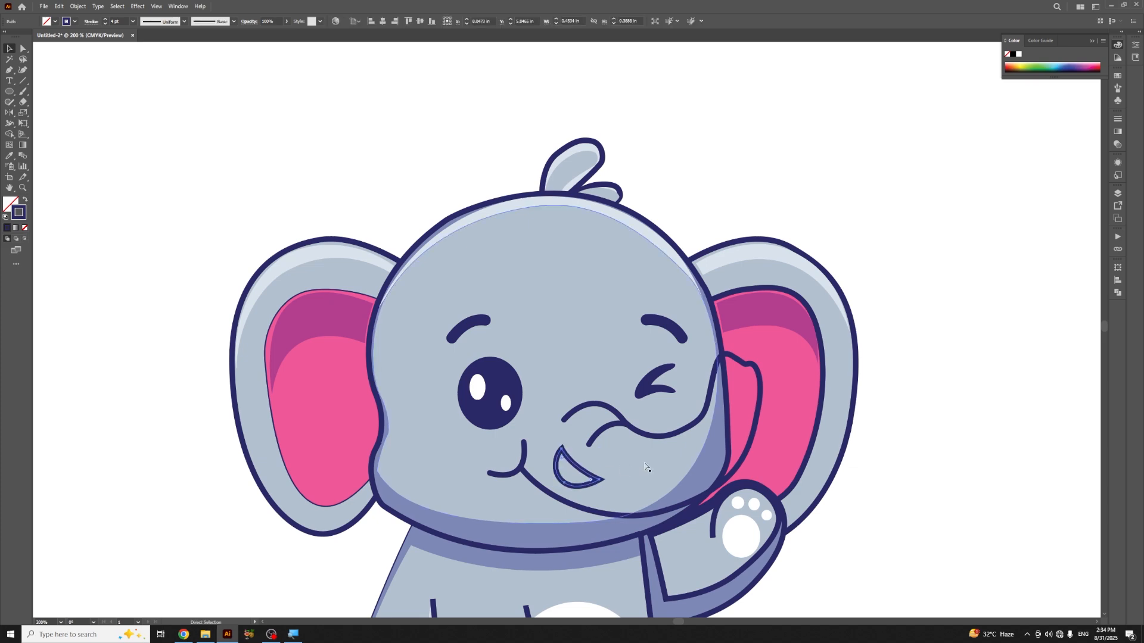
{"action": "key", "text": "ctrl+z"}
{"action": "key", "text": "ctrl+b"}
Step: Examine the open-mouth shape and where it meets the trunk line in outline view, and return to the preview
{"action": "key", "text": "ctrl+y"}
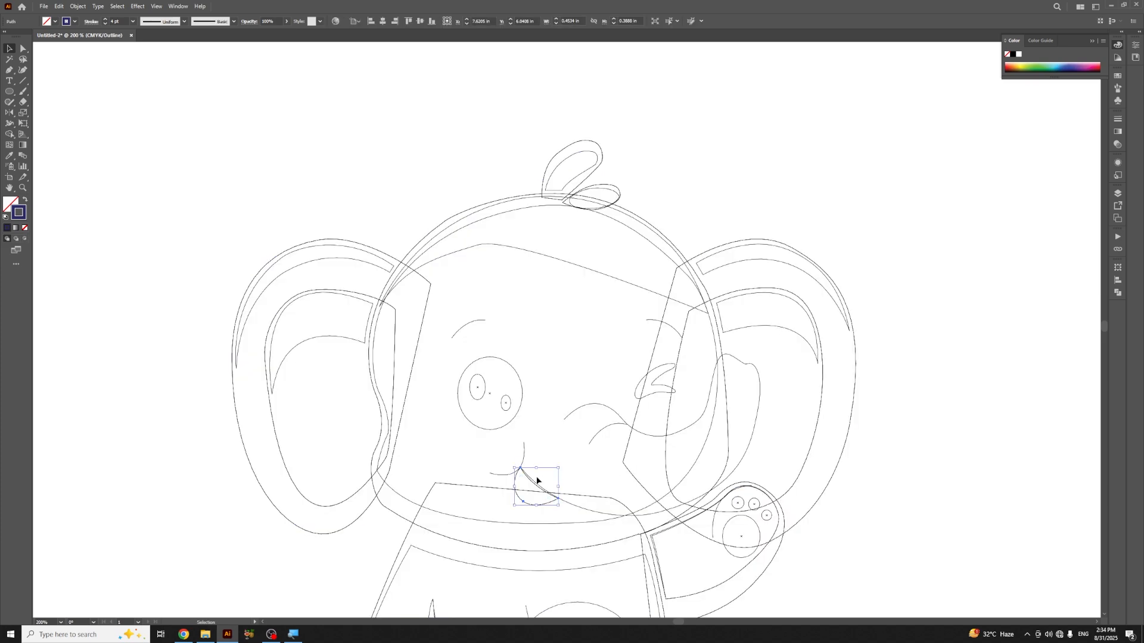
{"action": "key", "text": "ctrl+plus"}
{"action": "key", "text": "ctrl+plus"}
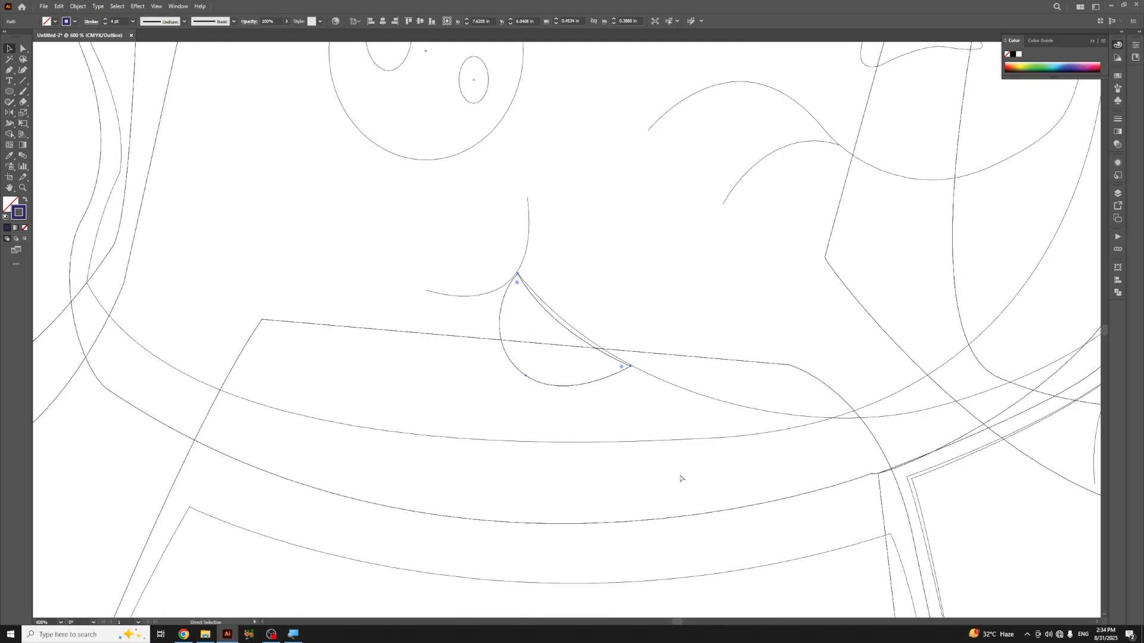
{"action": "key", "text": "ctrl+plus"}
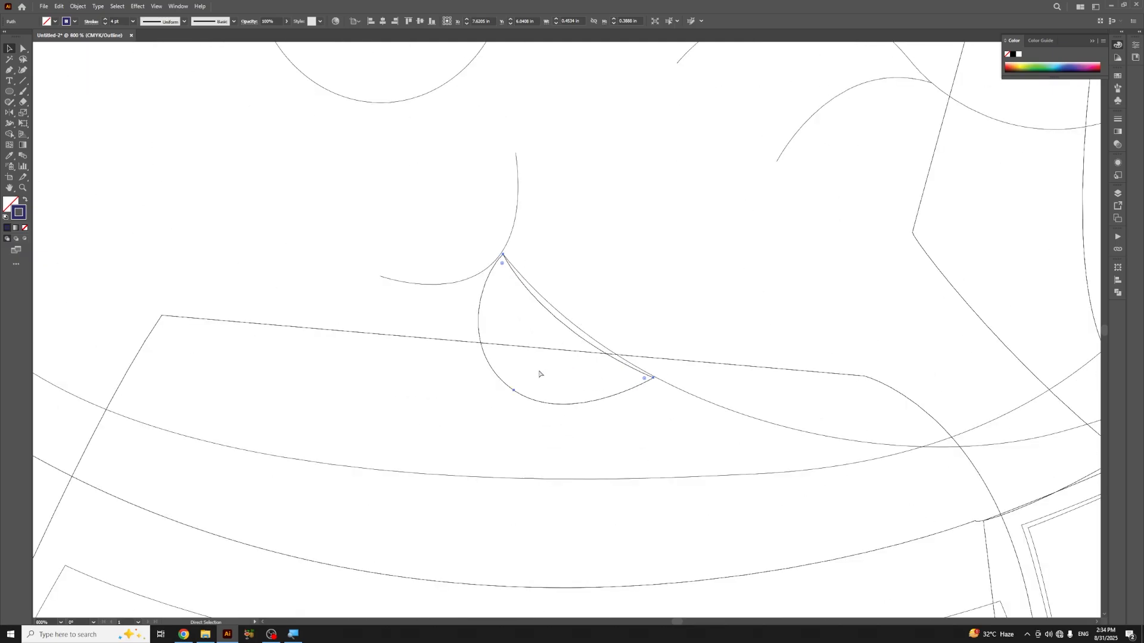
{"action": "key", "text": "ctrl"}
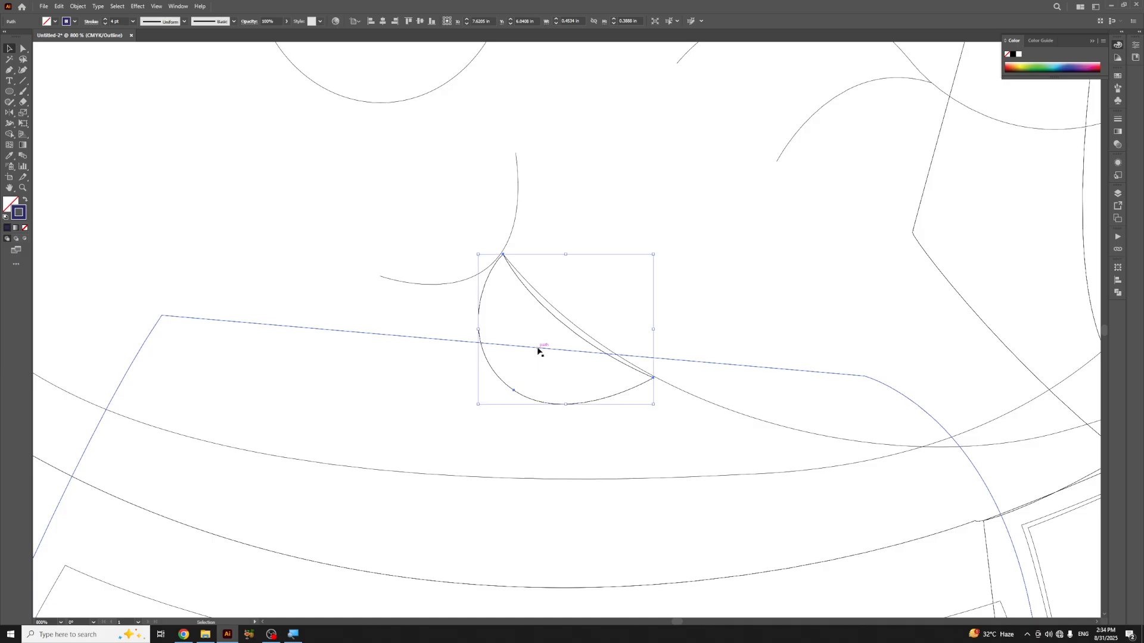
{"action": "key", "text": "super"}
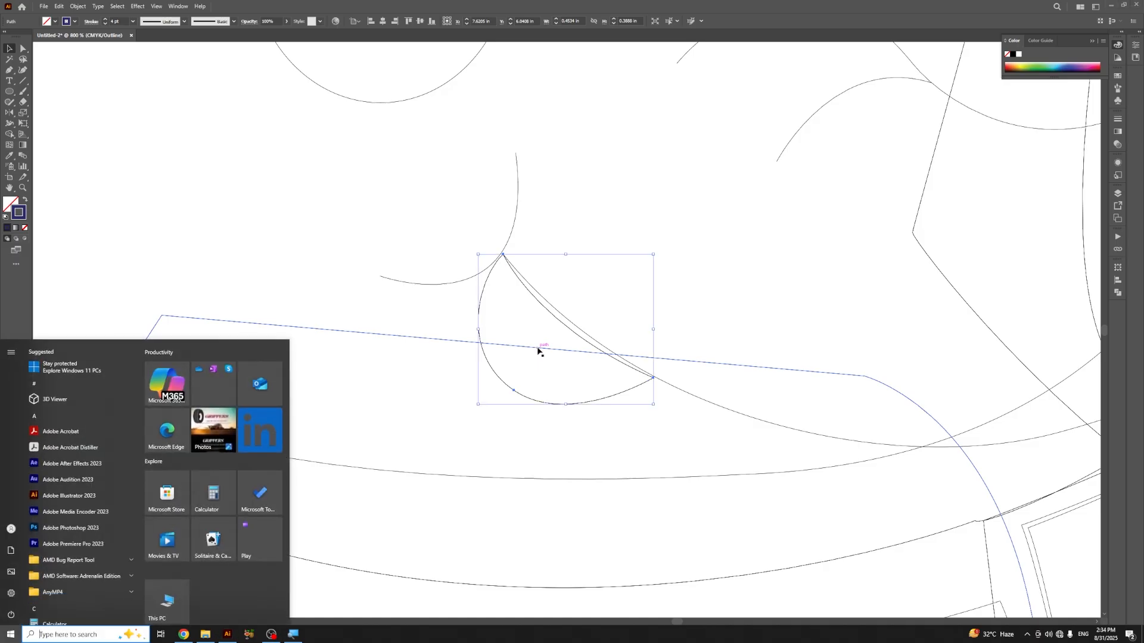
{"action": "key", "text": "Escape"}
{"action": "key", "text": "ctrl"}
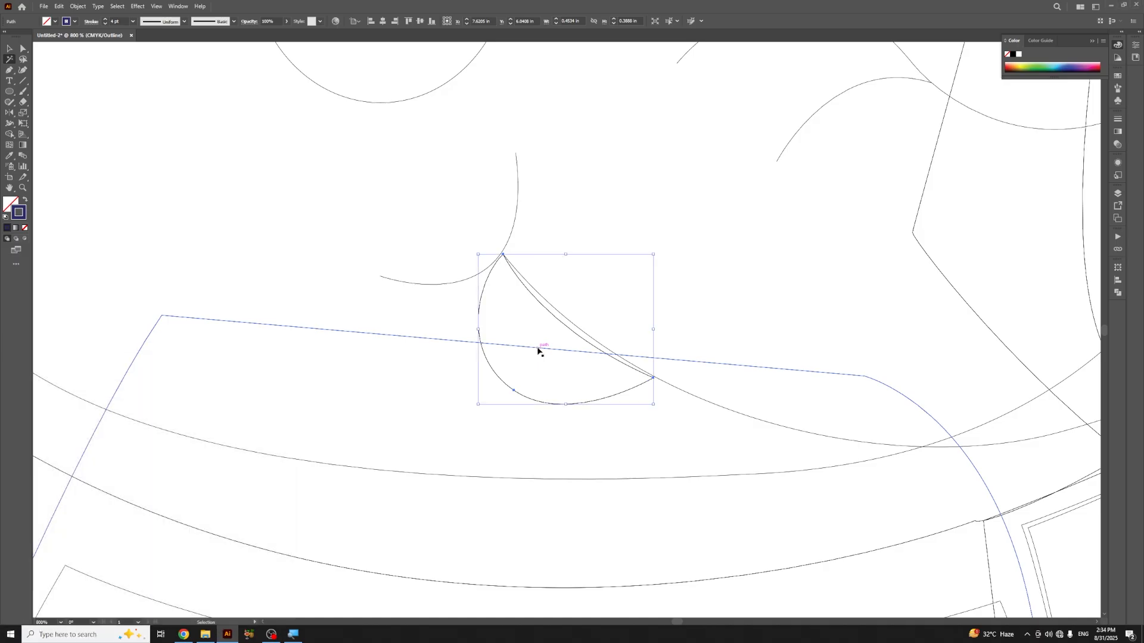
{"action": "key", "text": "ctrl+y"}
{"action": "key", "text": "y"}
{"action": "key", "text": "v"}
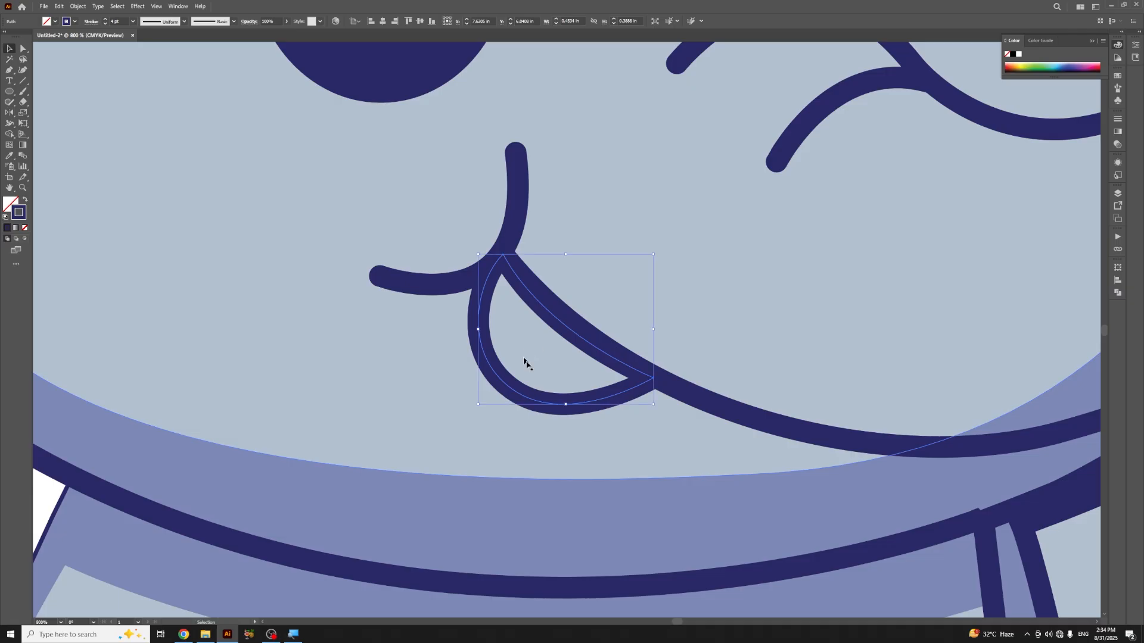
Step: Fill the open-mouth shape with the pink sampled from the inner ear, without a stroke
{"action": "key", "text": "ctrl+minus"}
{"action": "key", "text": "ctrl+minus"}
{"action": "key", "text": "ctrl+minus"}
{"action": "key", "text": "ctrl+minus"}
{"action": "key", "text": "ctrl+minus"}
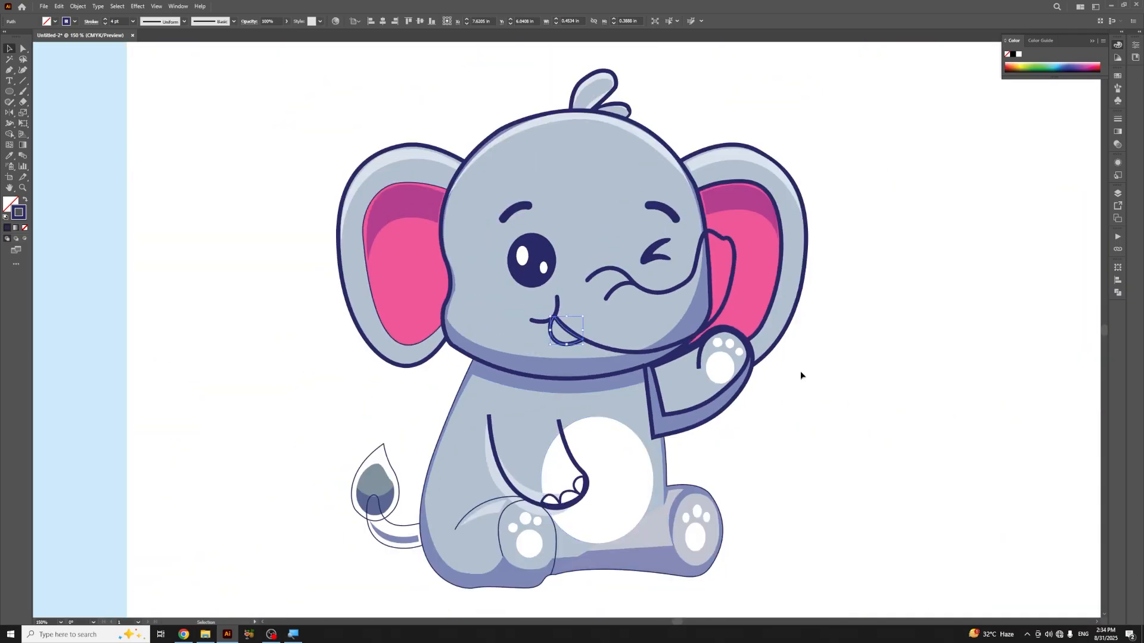
{"action": "key", "text": "i"}
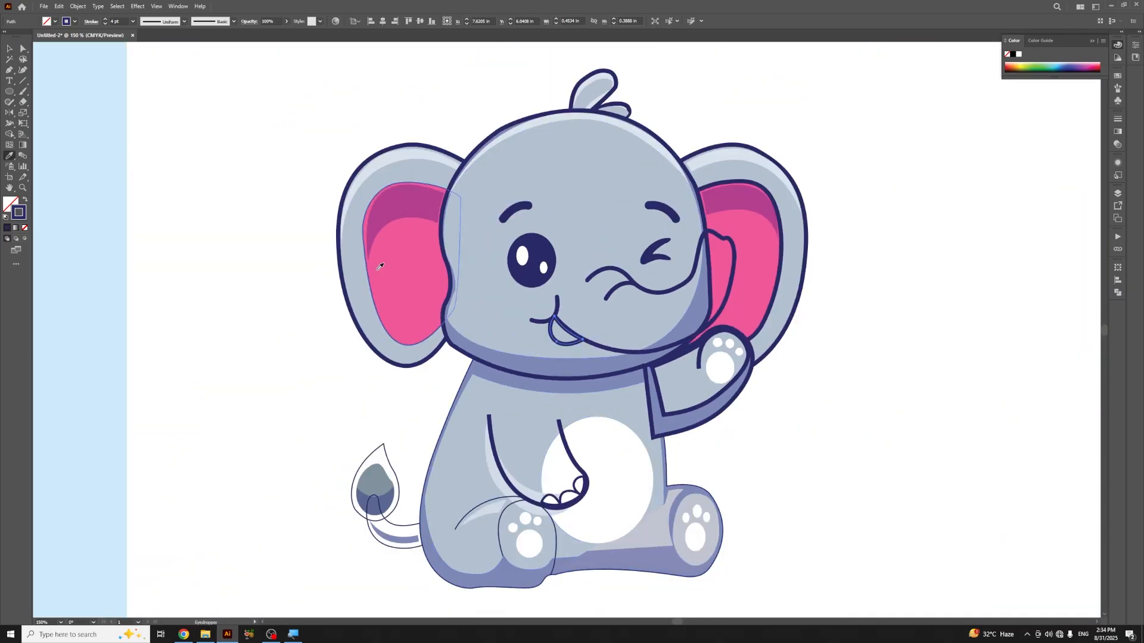
{"action": "left_click", "coordinate": [410, 275]}
{"action": "key", "text": "v"}
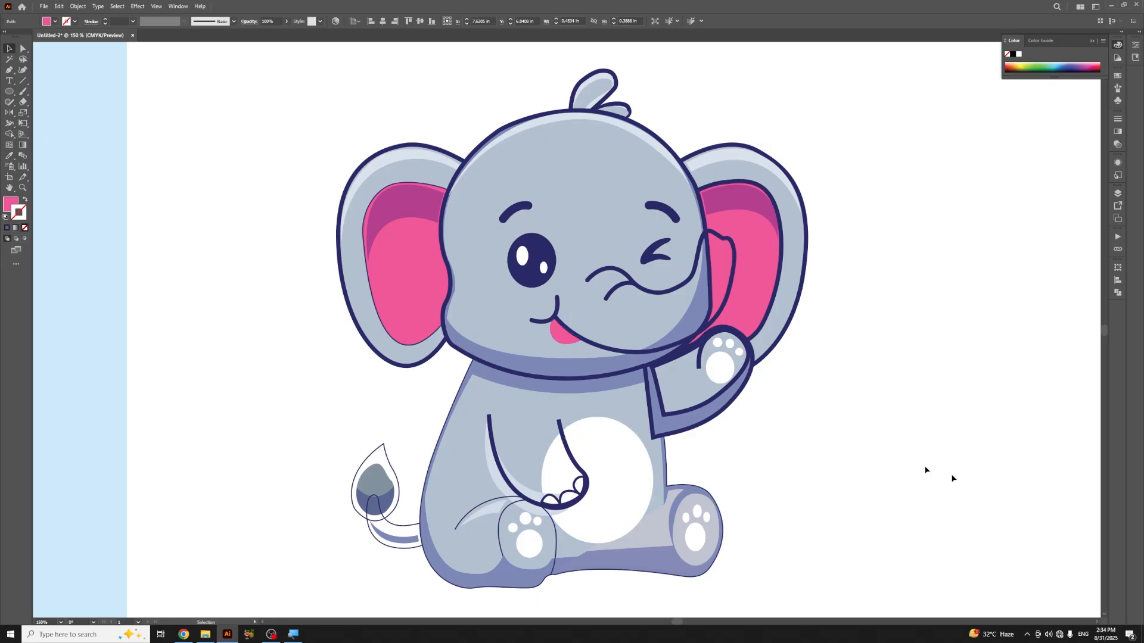
Step: Duplicate the pink mouth shape in place and give the copy the trunk outline's 4 pt navy stroke without a fill
{"action": "left_click", "coordinate": [562, 338]}
{"action": "key", "text": "a"}
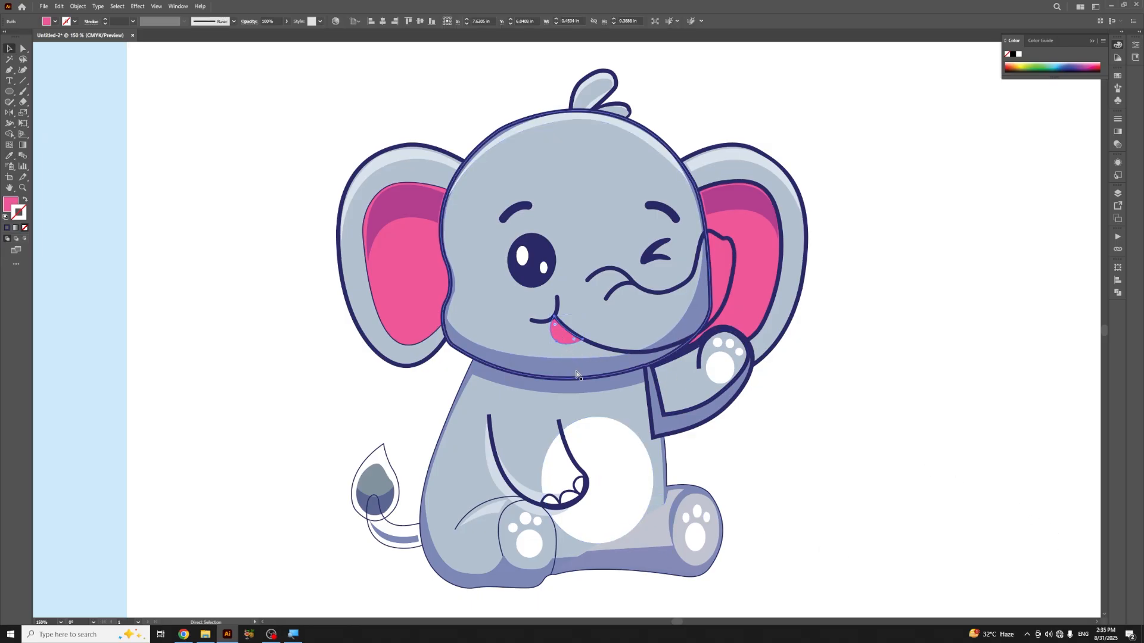
{"action": "key", "text": "v"}
{"action": "key", "text": "ctrl+equal"}
{"action": "key", "text": "ctrl+equal"}
{"action": "key", "text": "ctrl+equal"}
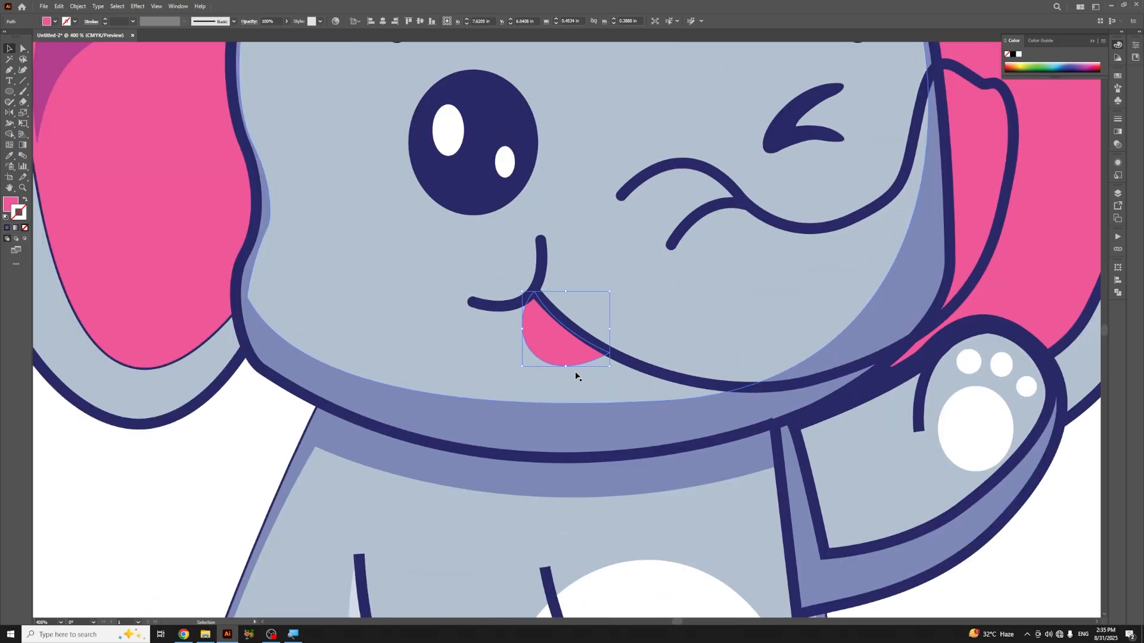
{"action": "key", "text": "i"}
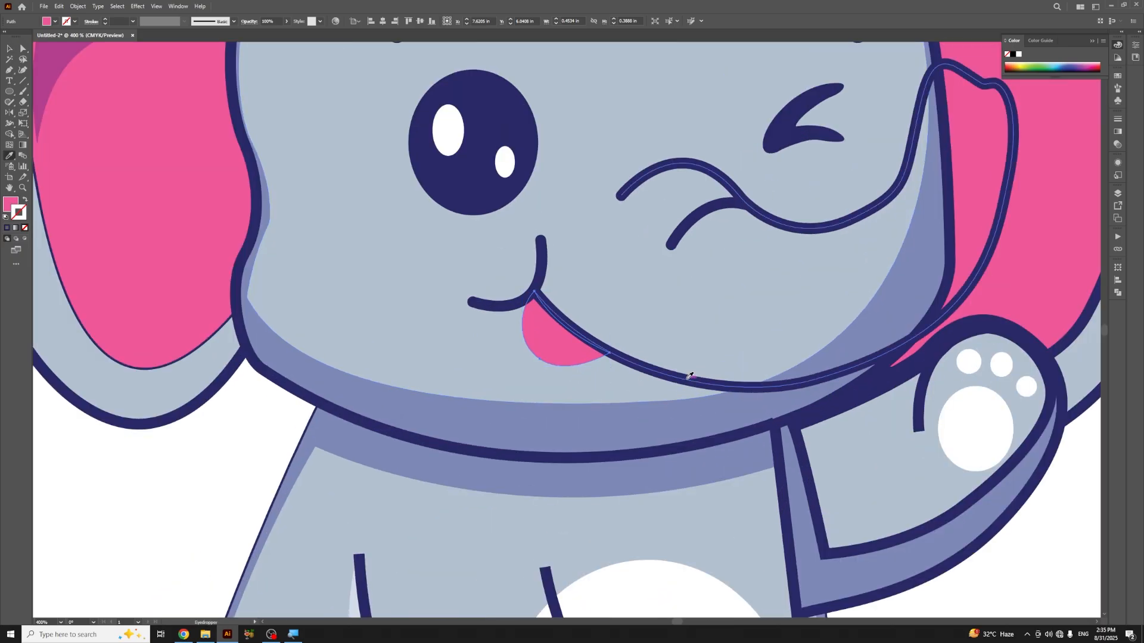
{"action": "left_click", "coordinate": [691, 373]}
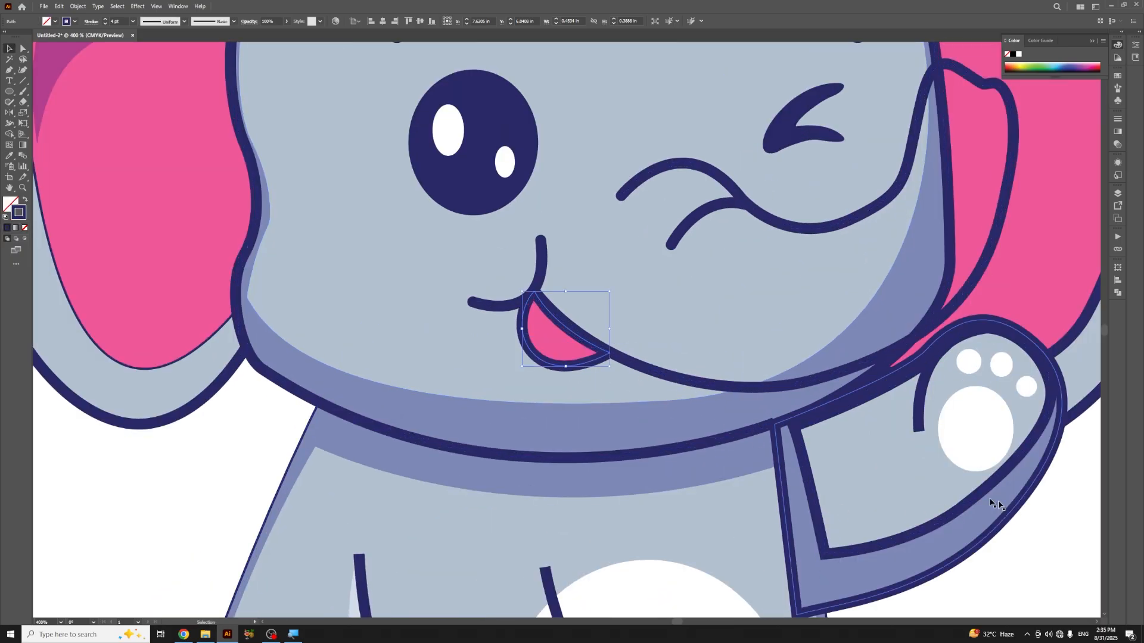
Step: Give the left inner-ear outline the outer ear outline's 4 pt navy stroke without a fill
{"action": "key", "text": "v"}
{"action": "left_click", "coordinate": [1003, 577]}
{"action": "key", "text": "ctrl+minus"}
{"action": "key", "text": "ctrl+minus"}
{"action": "key", "text": "ctrl+minus"}
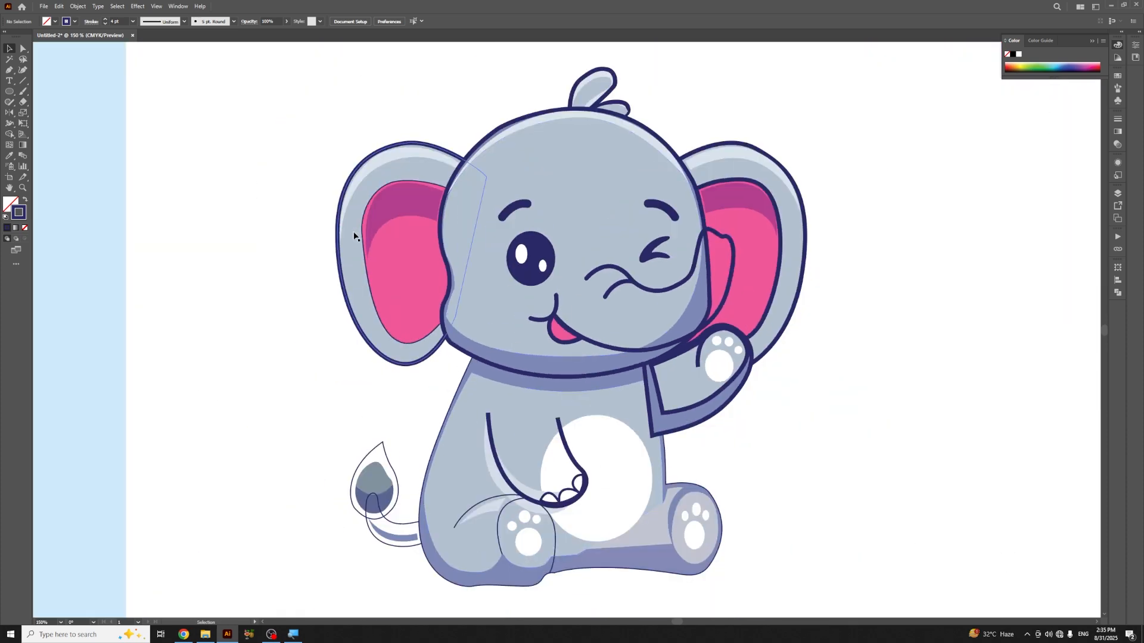
{"action": "left_click", "coordinate": [360, 234]}
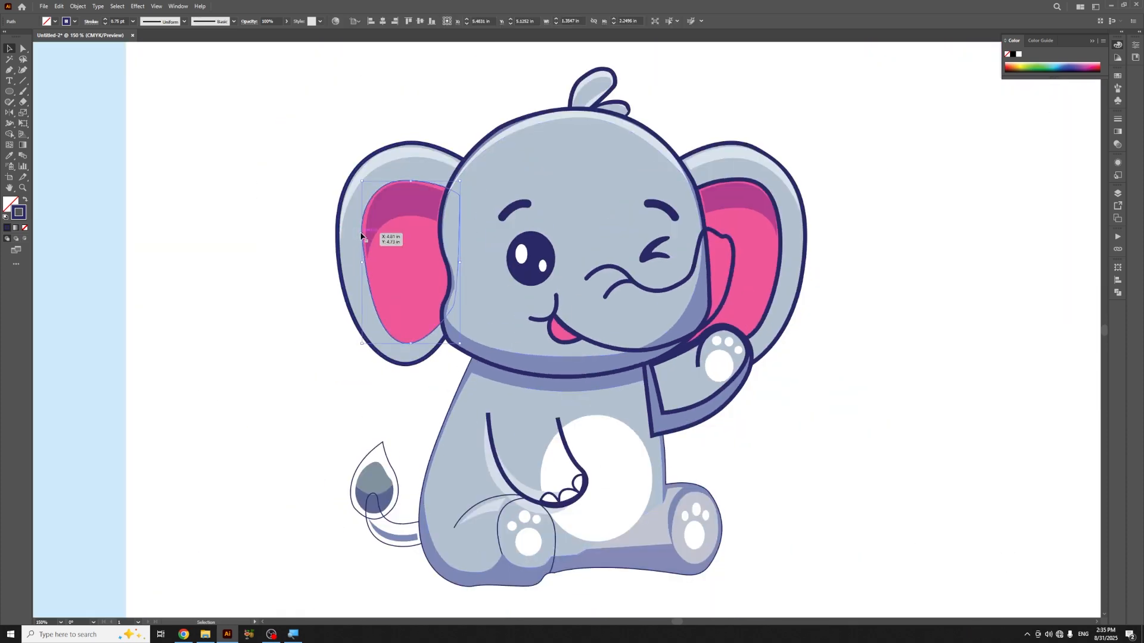
{"action": "key", "text": "i"}
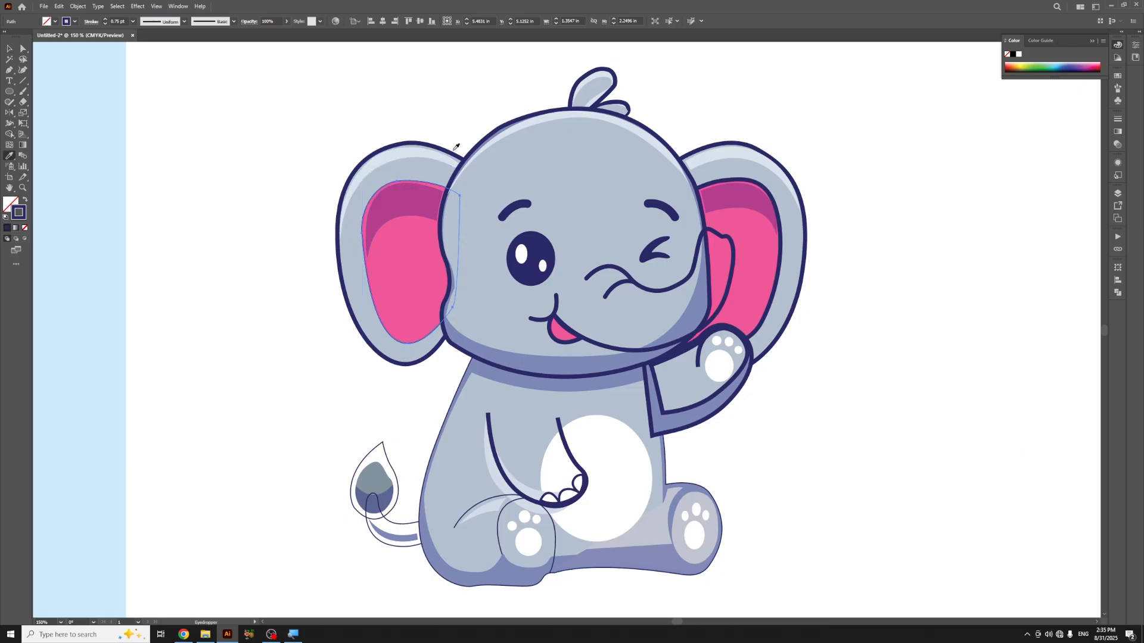
{"action": "left_click", "coordinate": [458, 149]}
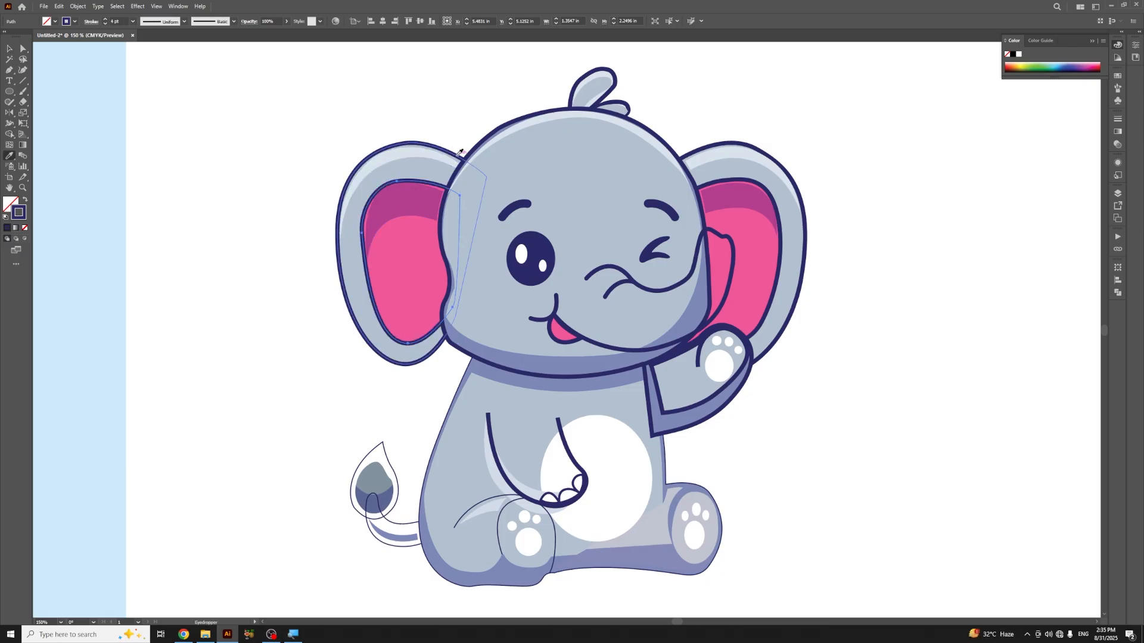
{"action": "key", "text": "v"}
{"action": "left_click", "coordinate": [858, 217]}
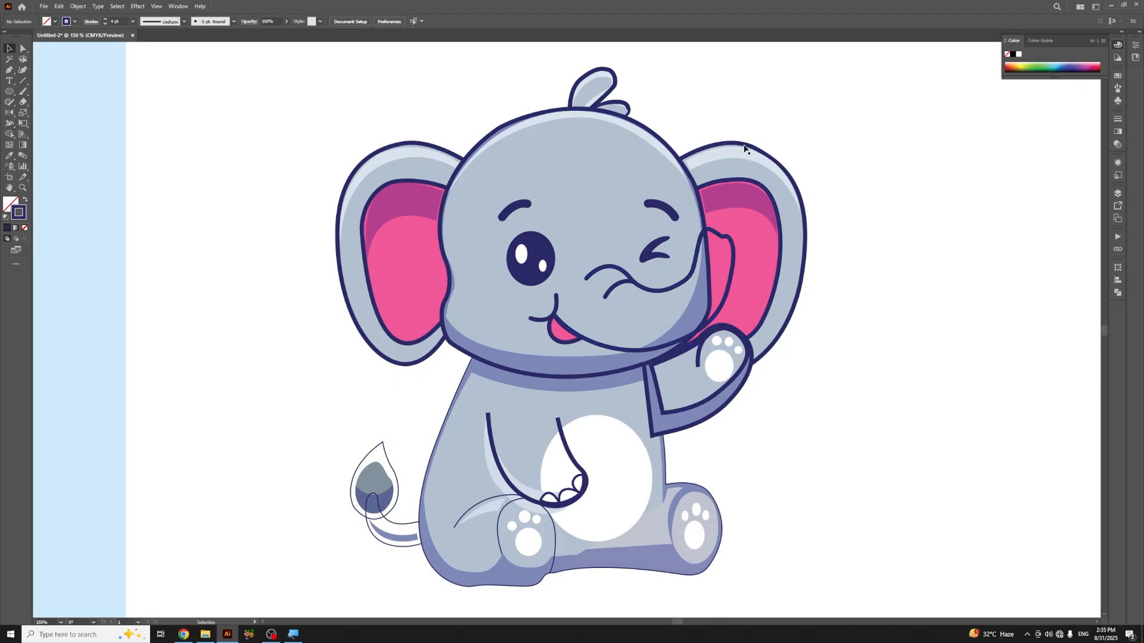
Step: Match the thin outlines of the front leg and its foot to the lowered arm's 4 pt navy stroke
{"action": "left_click", "coordinate": [473, 512]}
{"action": "key", "text": "i"}
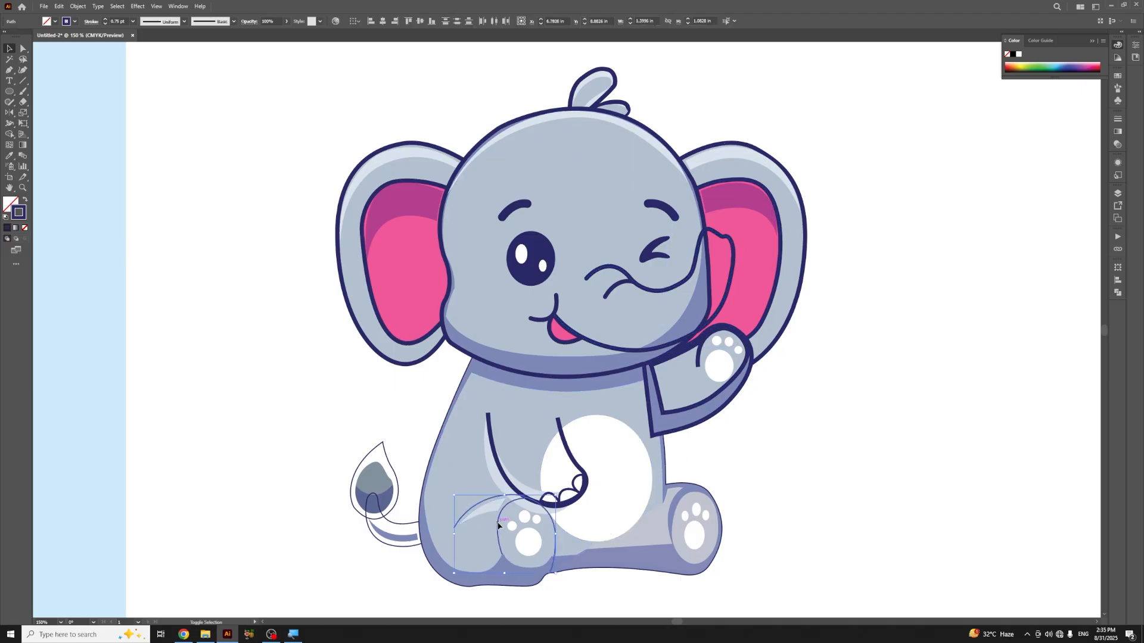
{"action": "left_click", "coordinate": [500, 456]}
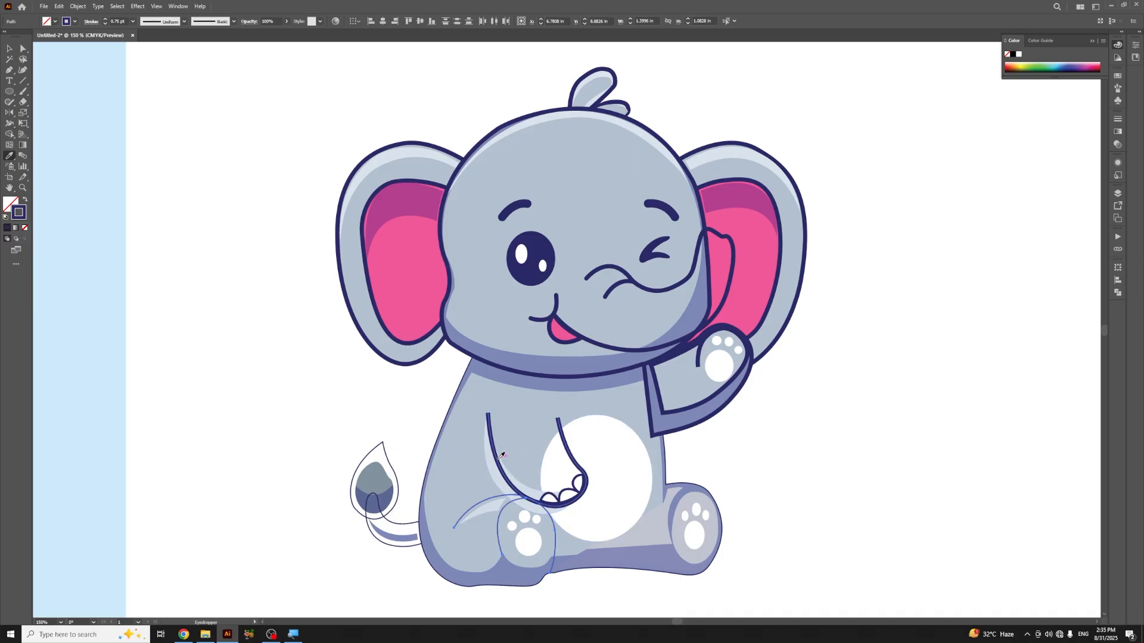
{"action": "left_click", "coordinate": [499, 457]}
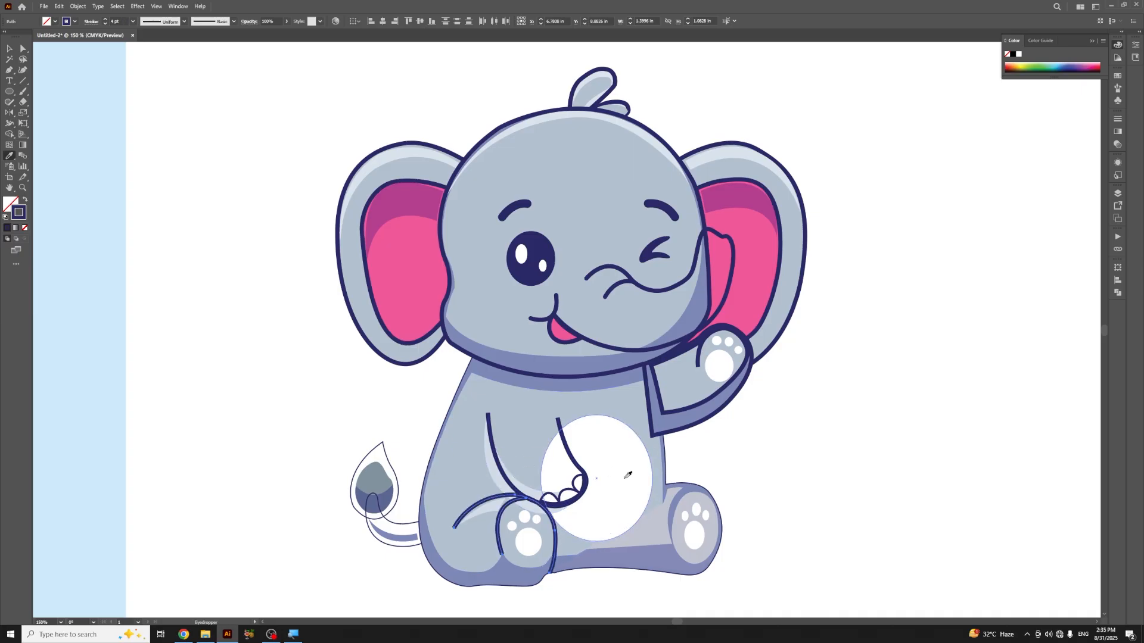
{"action": "key", "text": "v"}
{"action": "left_click", "coordinate": [827, 447]}
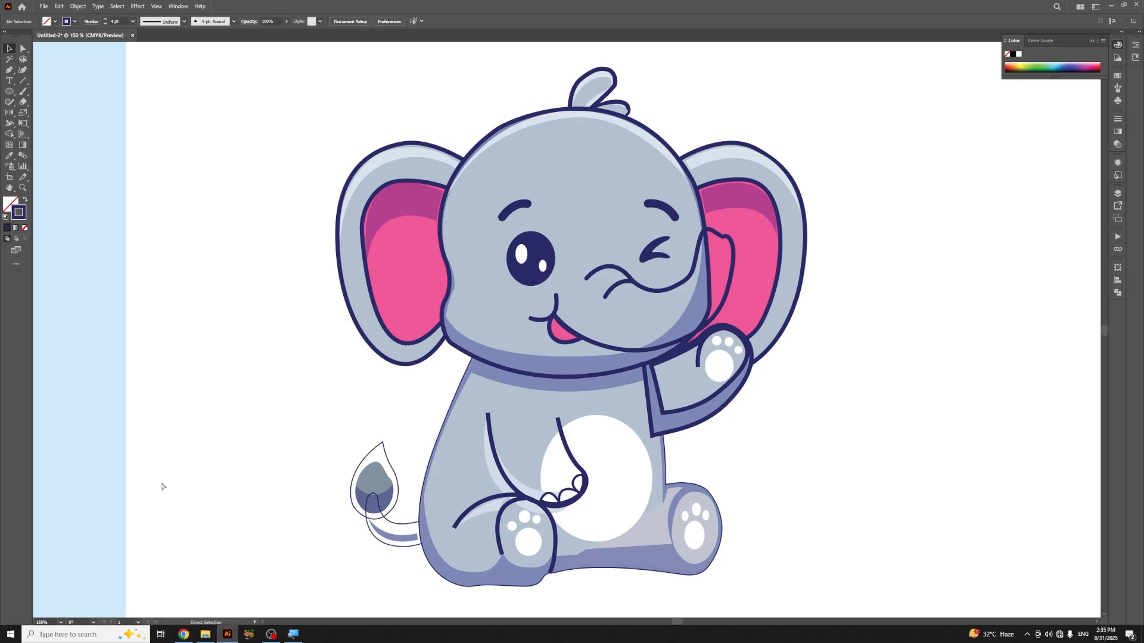
Step: Move the reference image right so that its elephant sits directly beside the traced drawing
{"action": "key", "text": "ctrl+minus"}
{"action": "key", "text": "ctrl+minus"}
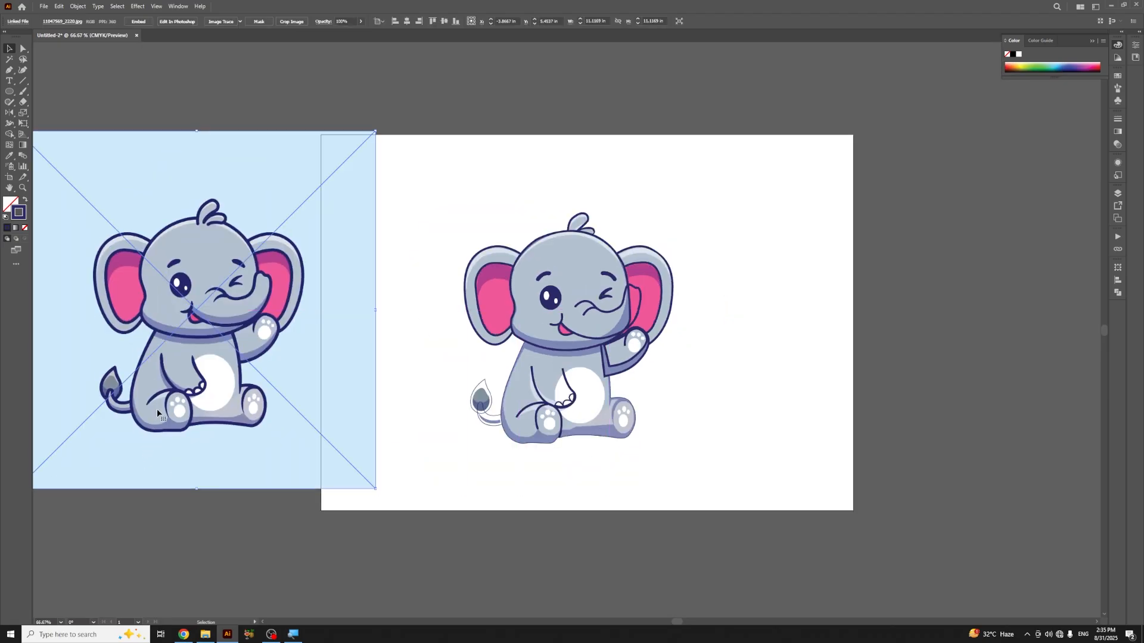
{"action": "left_click_drag", "start_coordinate": [156, 409], "coordinate": [359, 439]}
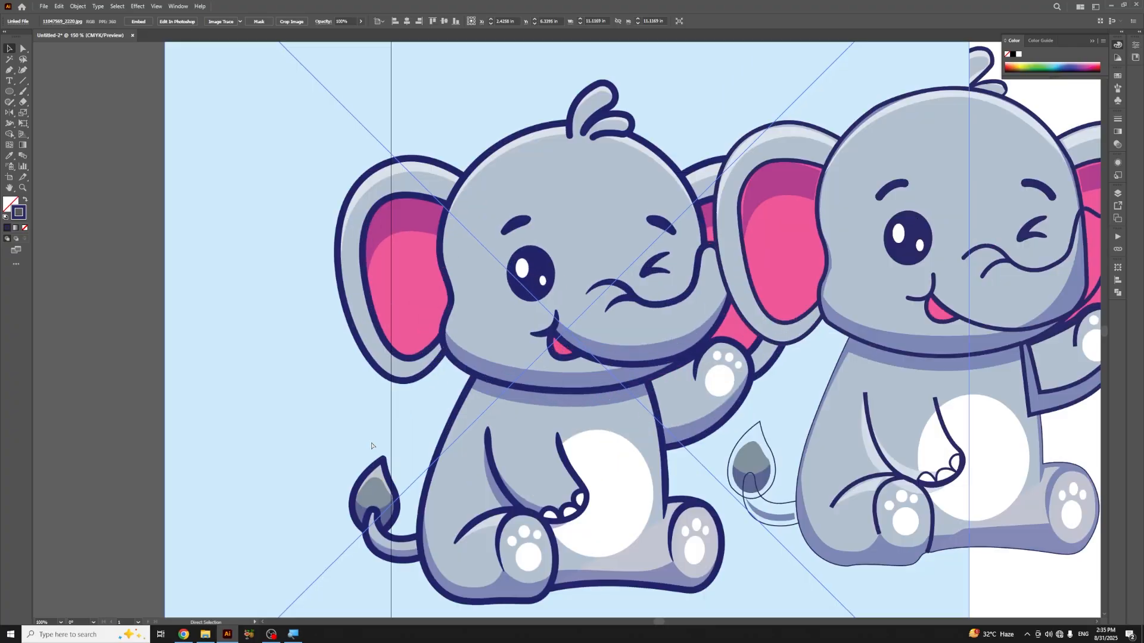
Step: Fill the outer tail tuft shape with the light grey sampled from the reference tuft, without a stroke
{"action": "key", "text": "ctrl+plus"}
{"action": "key", "text": "ctrl+plus"}
{"action": "left_click_drag", "start_coordinate": [737, 433], "coordinate": [529, 331]}
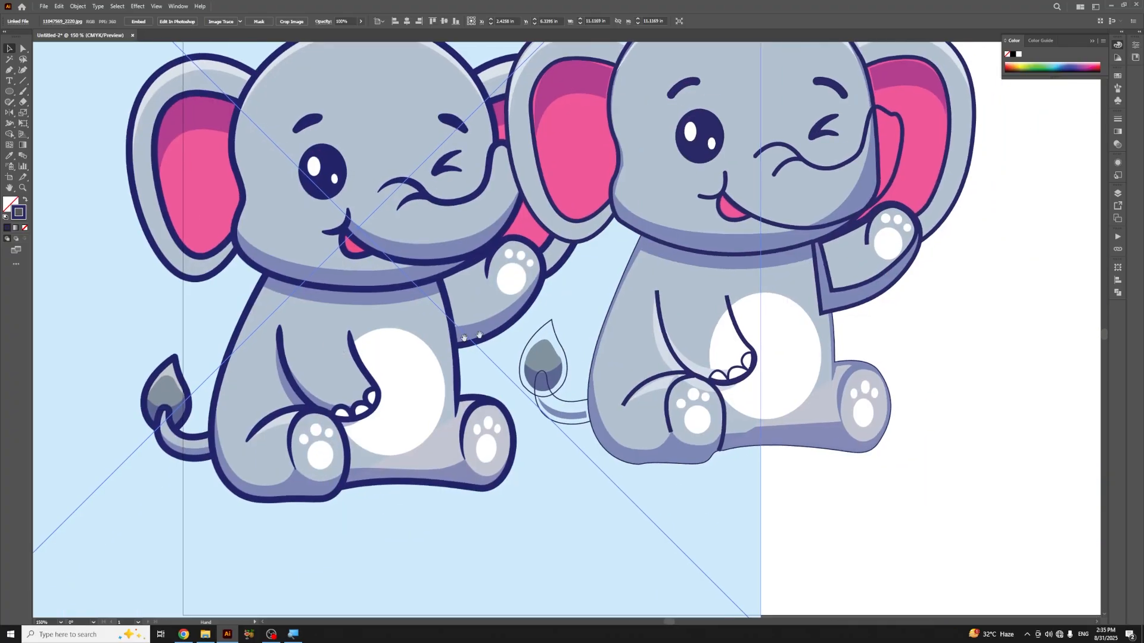
{"action": "left_click", "coordinate": [554, 331]}
{"action": "key", "text": "i"}
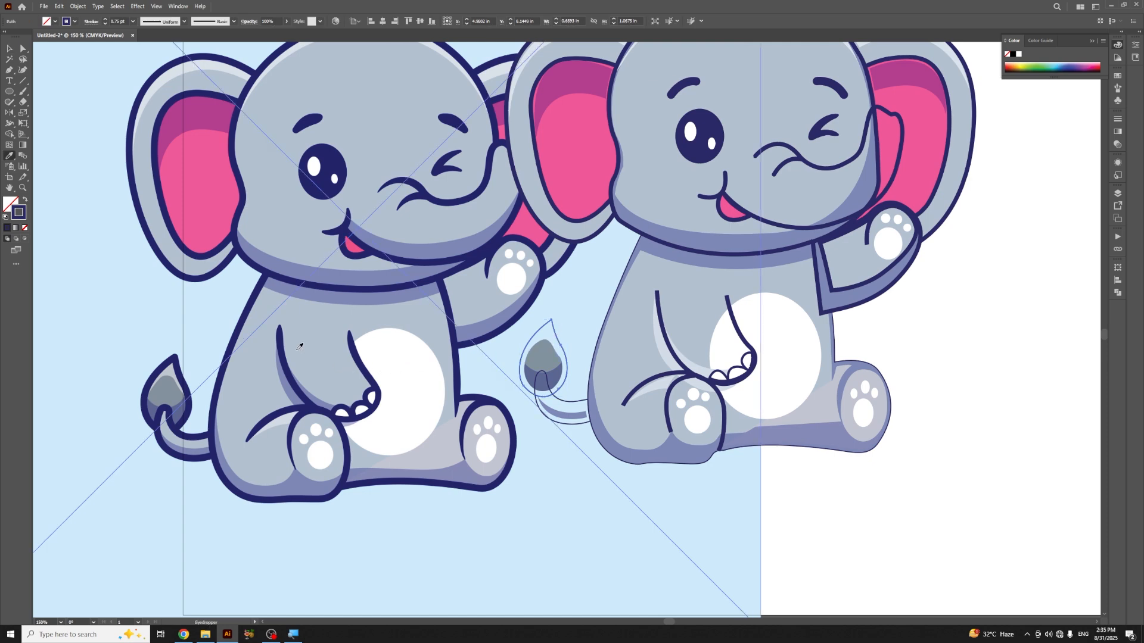
{"action": "left_click", "coordinate": [174, 365]}
{"action": "key", "text": "v"}
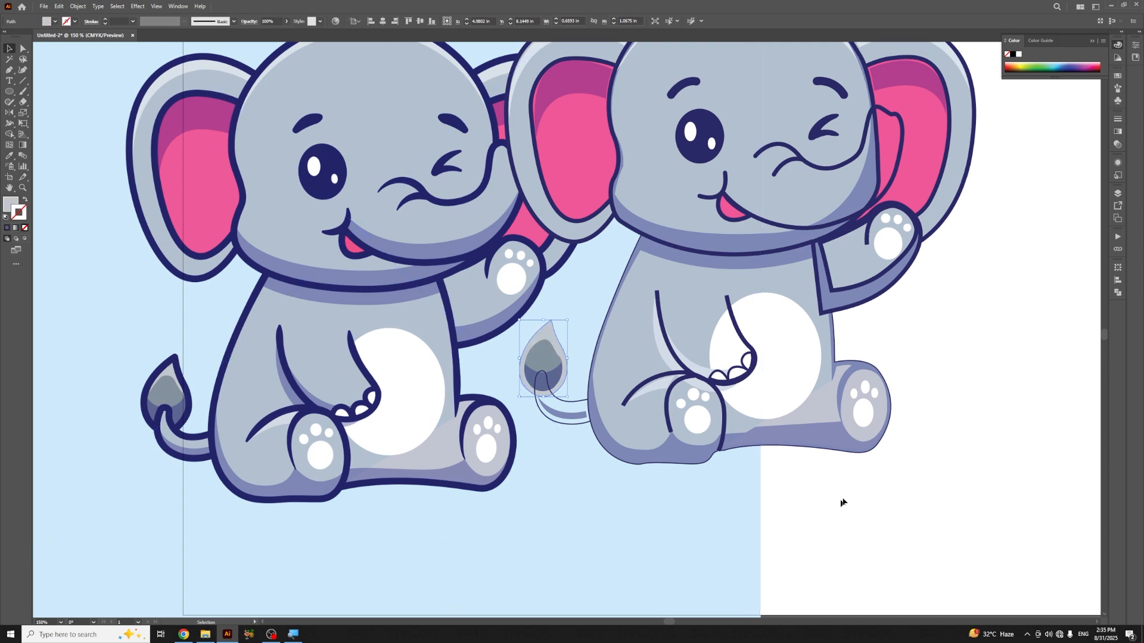
{"action": "left_click", "coordinate": [842, 499]}
Step: Duplicate the grey tail tuft shape in place and give the copy the leg outline's 4 pt navy stroke without a fill
{"action": "left_click", "coordinate": [548, 334]}
{"action": "key", "text": "a"}
{"action": "key", "text": "v"}
{"action": "key", "text": "i"}
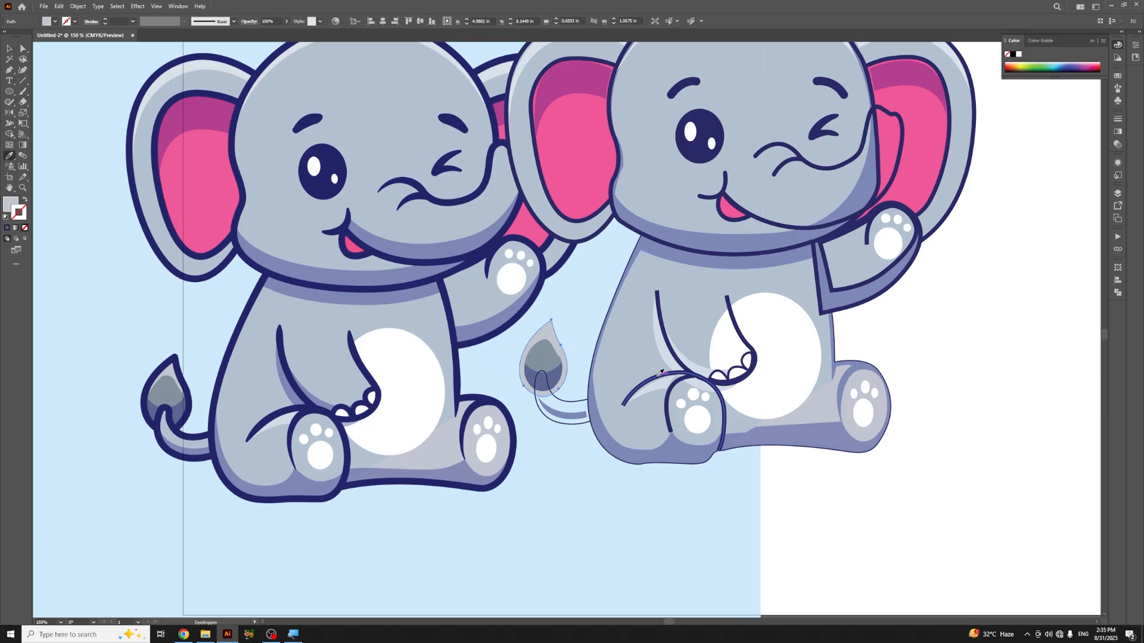
{"action": "left_click", "coordinate": [660, 372]}
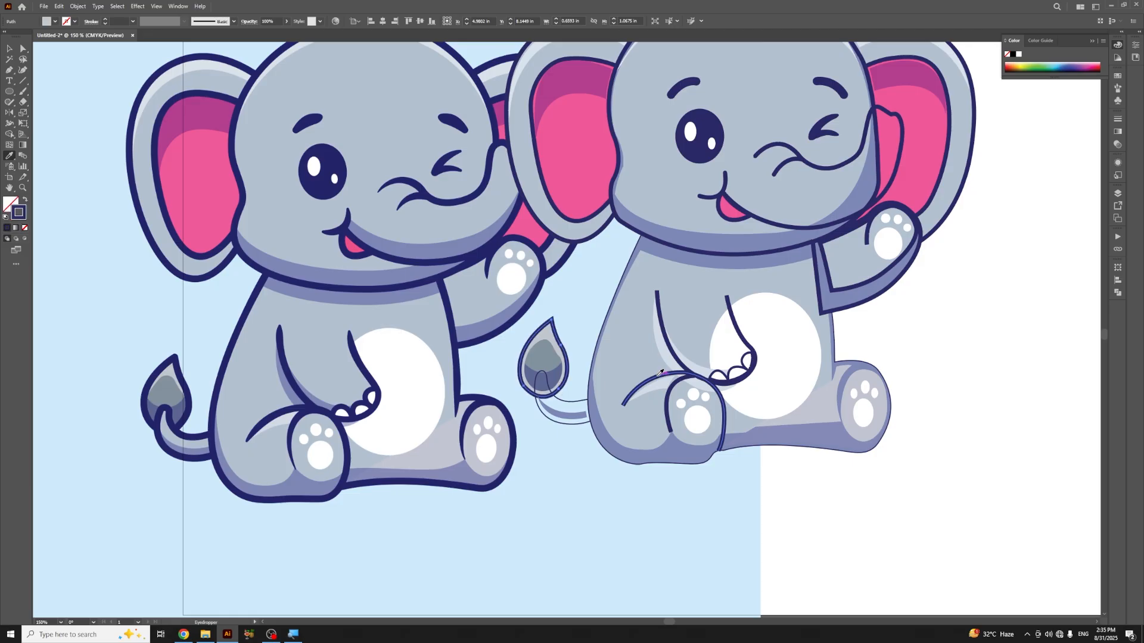
{"action": "key", "text": "v"}
{"action": "left_click", "coordinate": [1009, 473]}
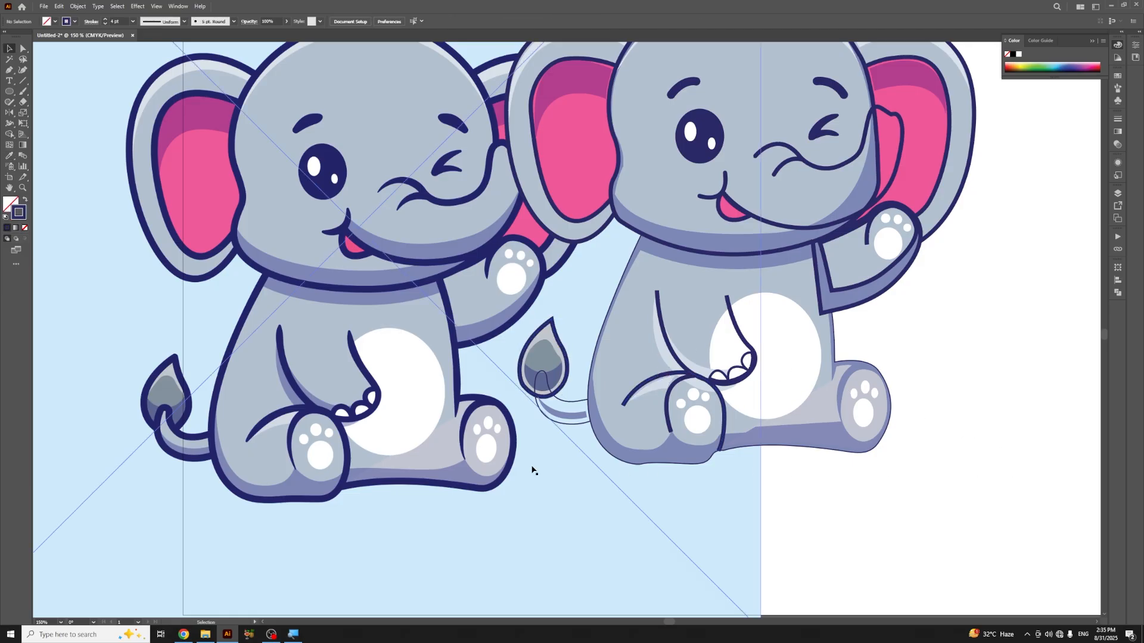
Step: Fill the curved tail shape with the blue-grey sampled from the reference tail, without a stroke
{"action": "left_click", "coordinate": [571, 428]}
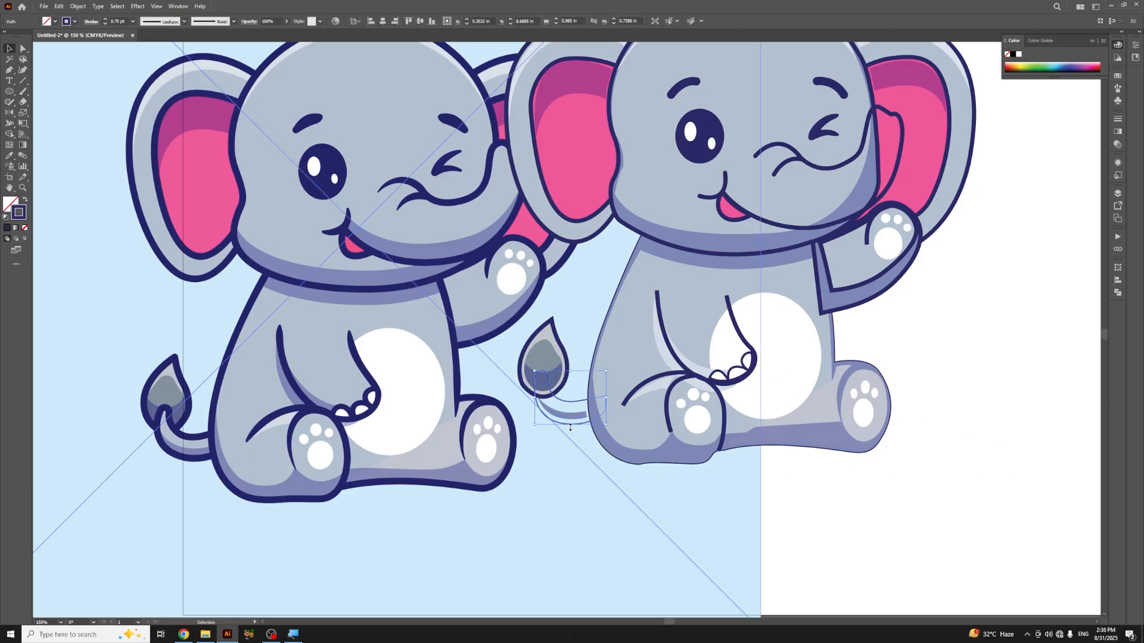
{"action": "key", "text": "i"}
{"action": "left_click", "coordinate": [202, 443]}
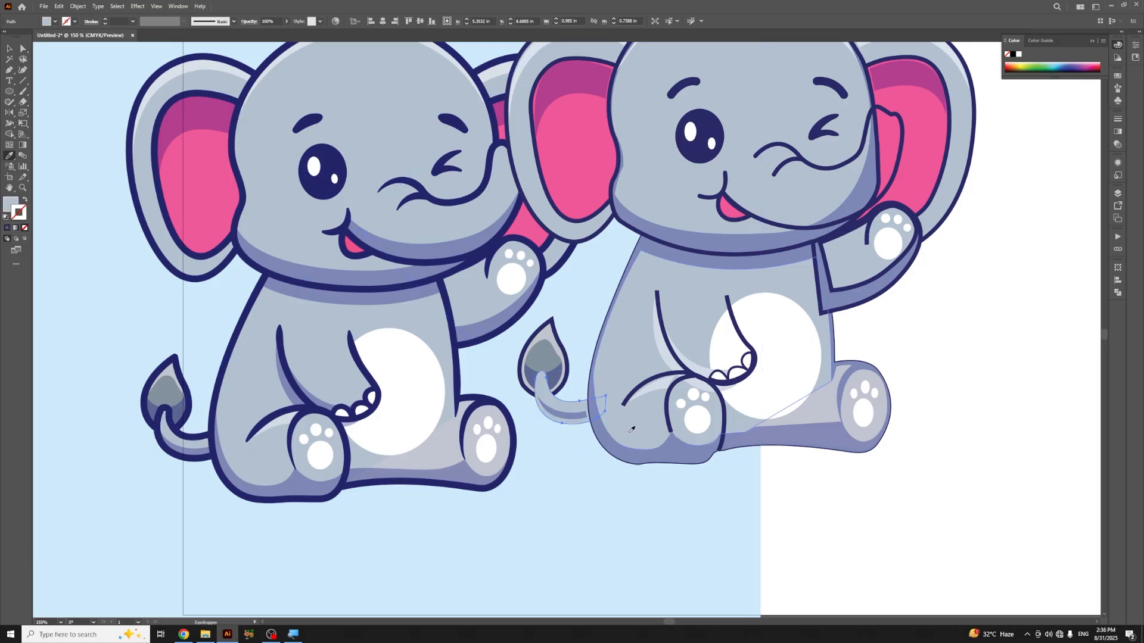
{"action": "key", "text": "v"}
{"action": "left_click", "coordinate": [902, 505]}
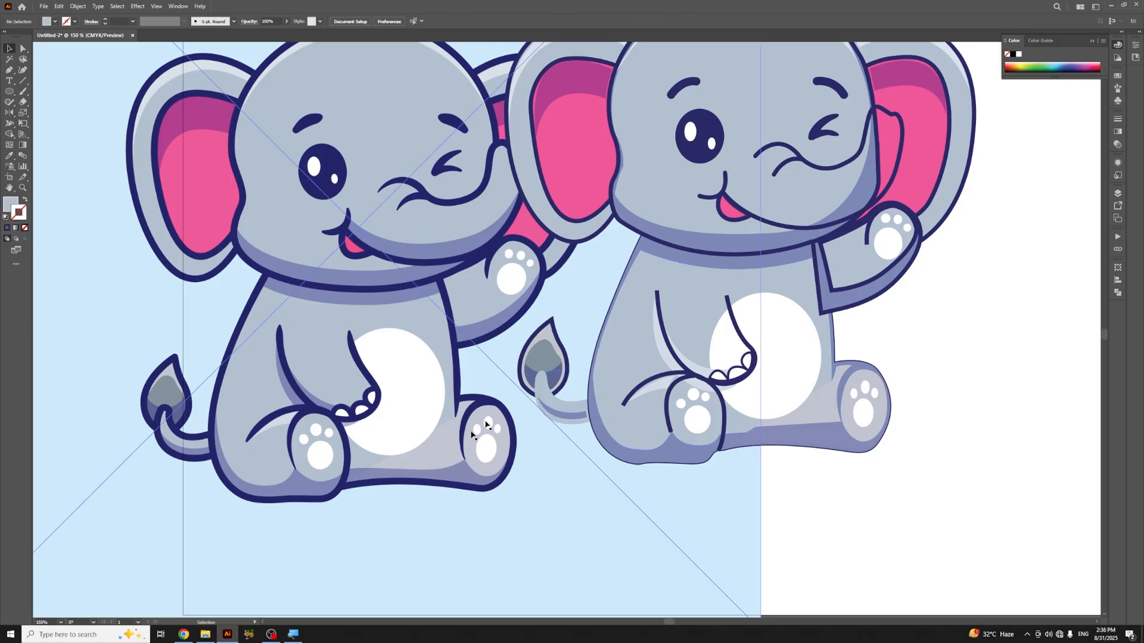
Step: Duplicate the blue-grey tail shape in place and give the copy the tuft outline's 4 pt navy stroke without a fill
{"action": "key", "text": "a"}
{"action": "left_click", "coordinate": [571, 407]}
{"action": "key", "text": "v"}
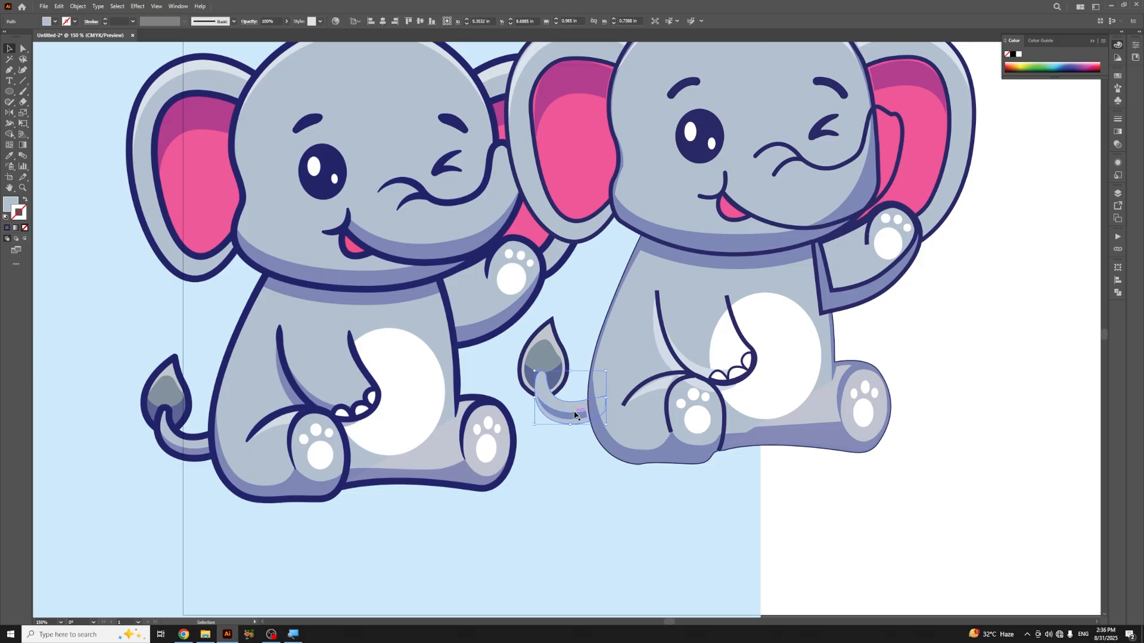
{"action": "key", "text": "i"}
{"action": "left_click", "coordinate": [565, 347]}
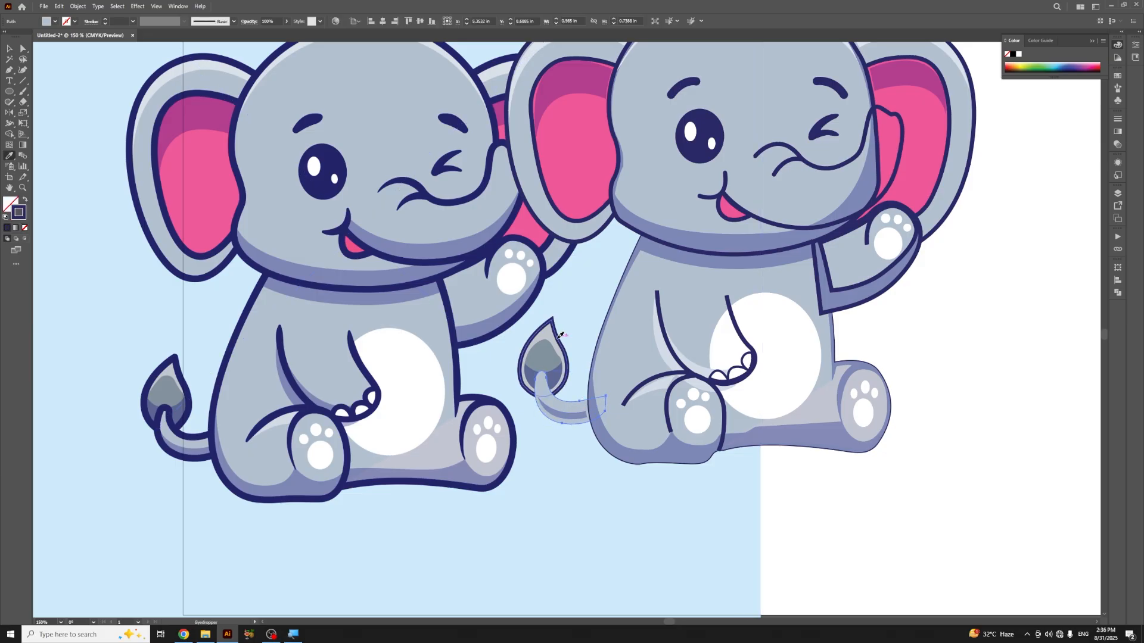
{"action": "key", "text": "v"}
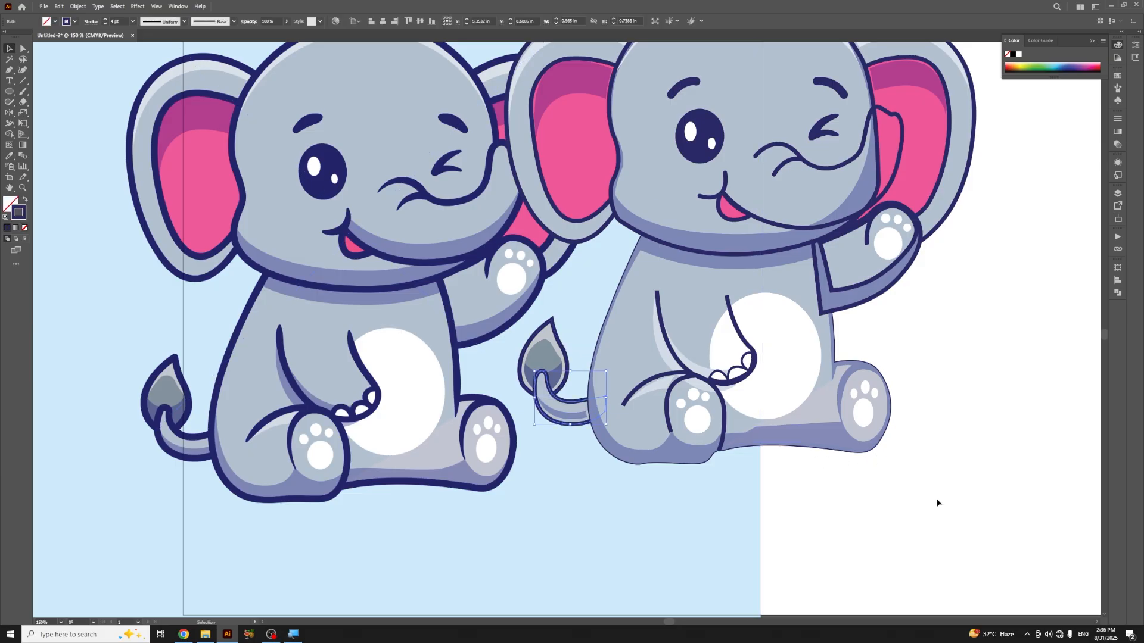
{"action": "left_click", "coordinate": [812, 503]}
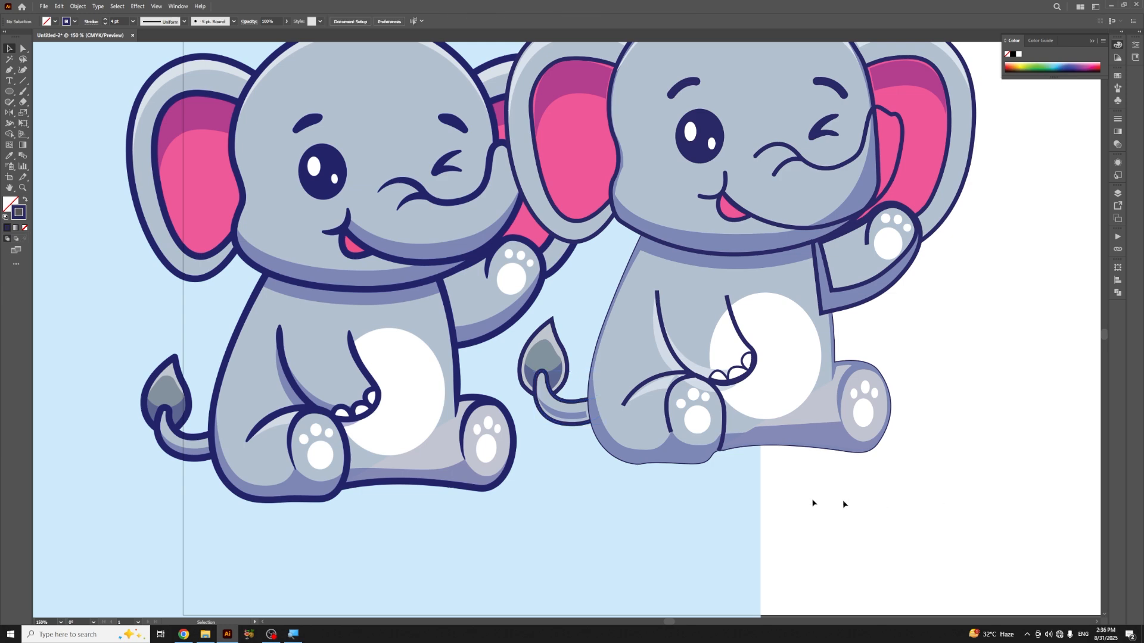
Step: Give the elephant's thin body outline the tail outline's 4 pt navy stroke without a fill
{"action": "left_click", "coordinate": [614, 460]}
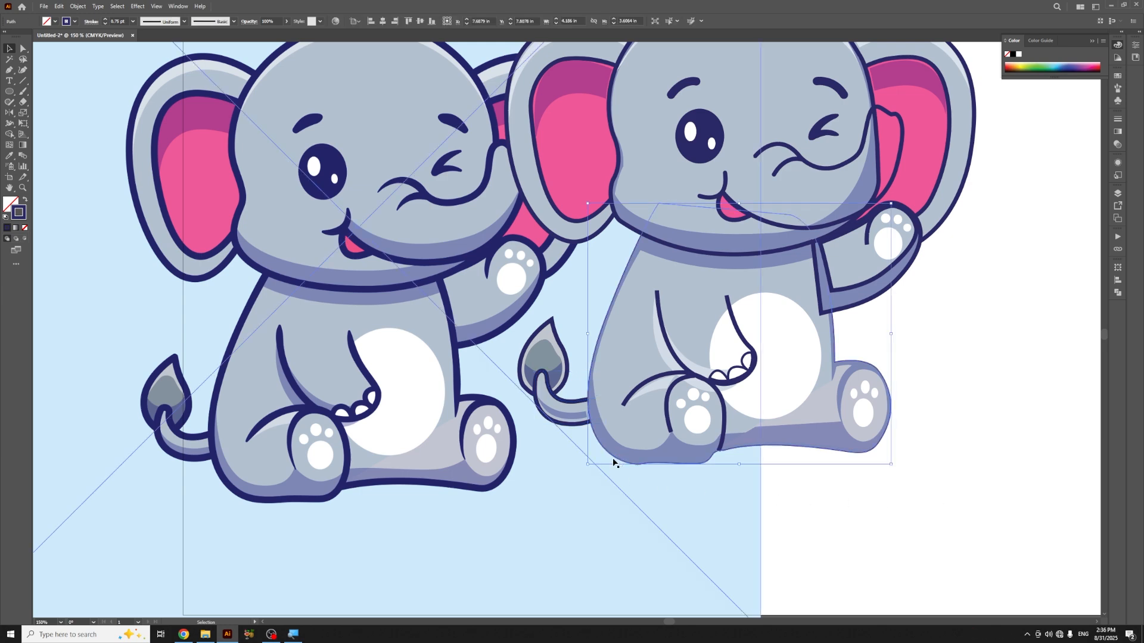
{"action": "key", "text": "a"}
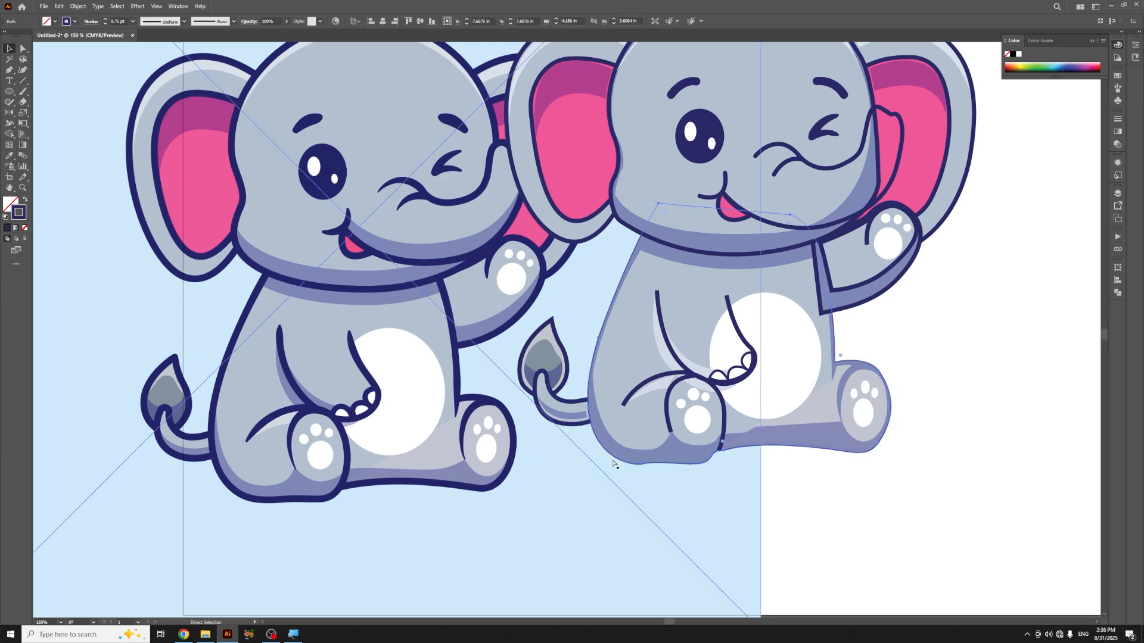
{"action": "key", "text": "v"}
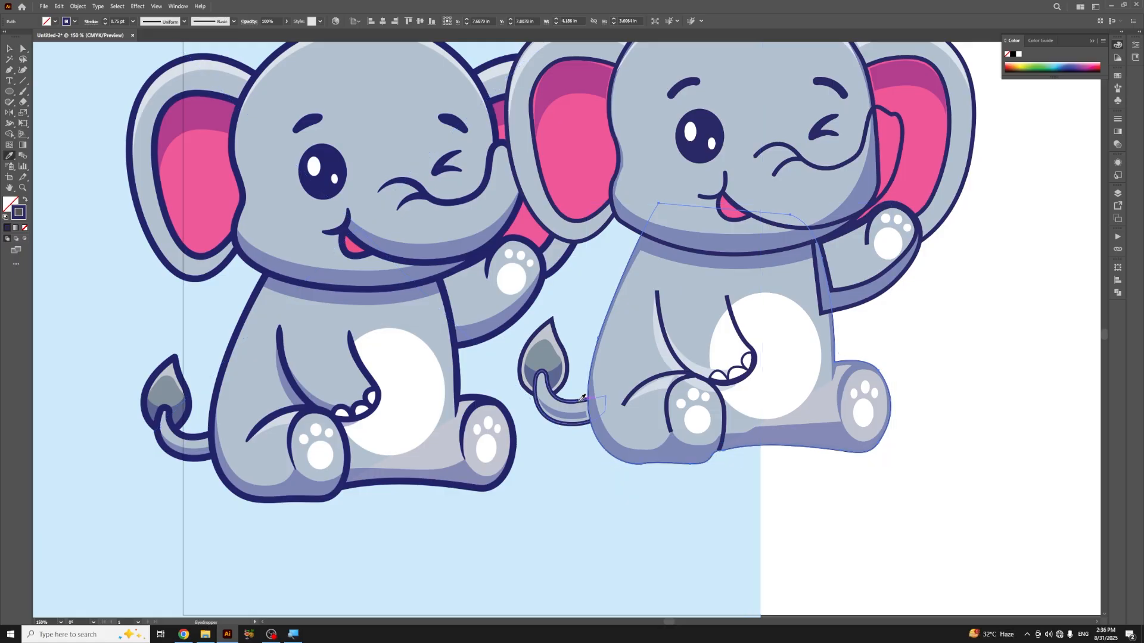
{"action": "left_click", "coordinate": [582, 397]}
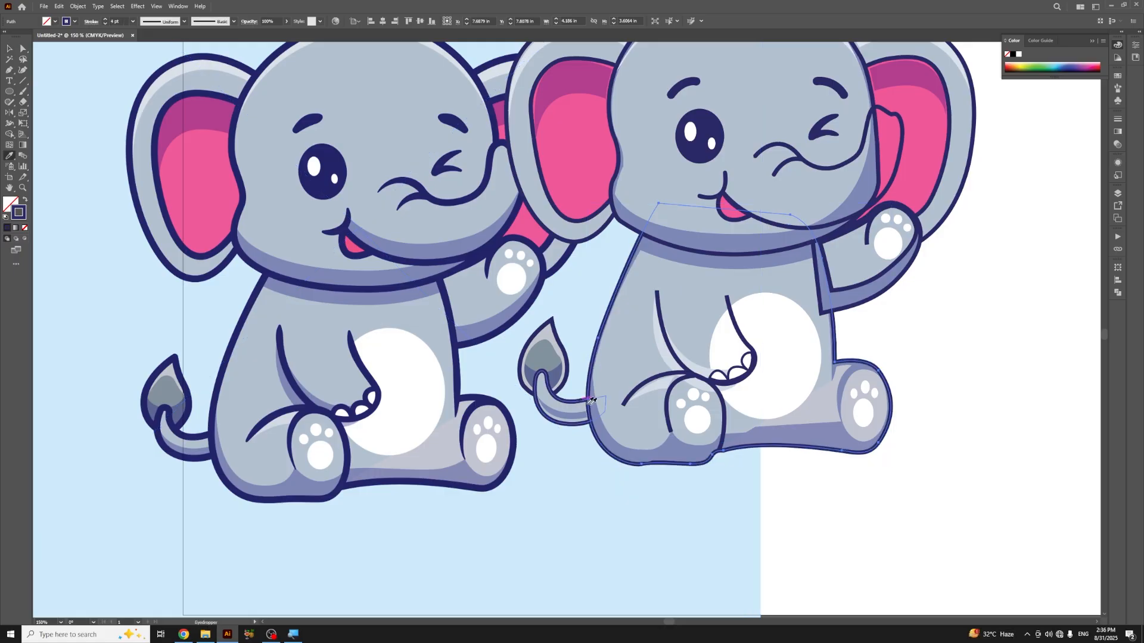
{"action": "key", "text": "v"}
{"action": "left_click", "coordinate": [992, 454]}
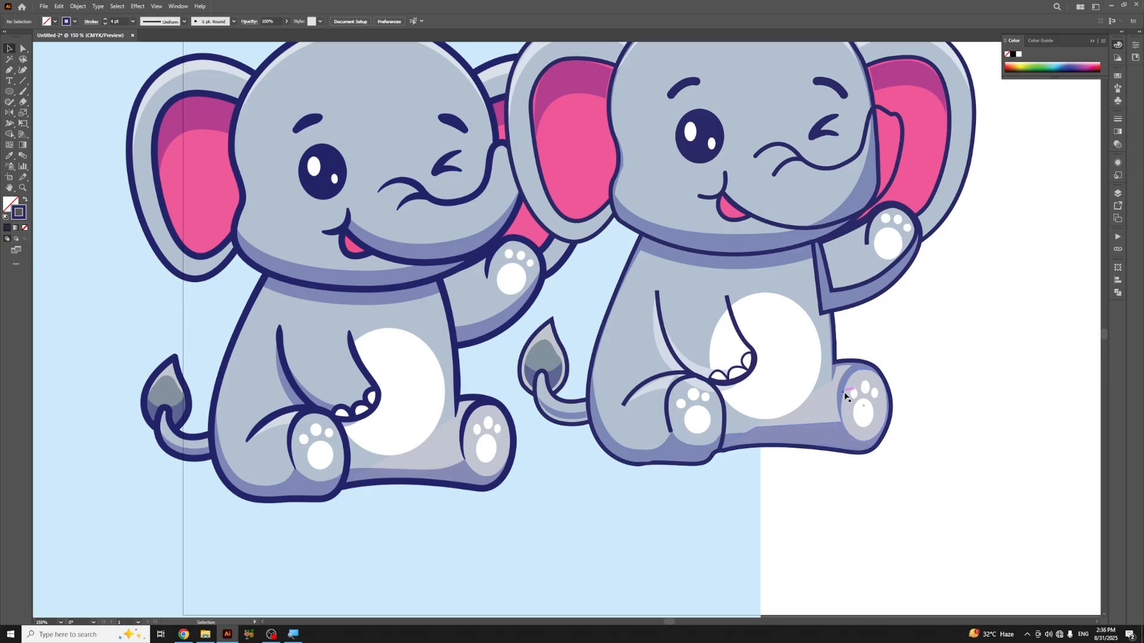
Step: Draw a short open curve about 0.26 in long from the body outline's lower end down beside the raised foot's leg
{"action": "left_click_drag", "start_coordinate": [846, 396], "coordinate": [838, 370]}
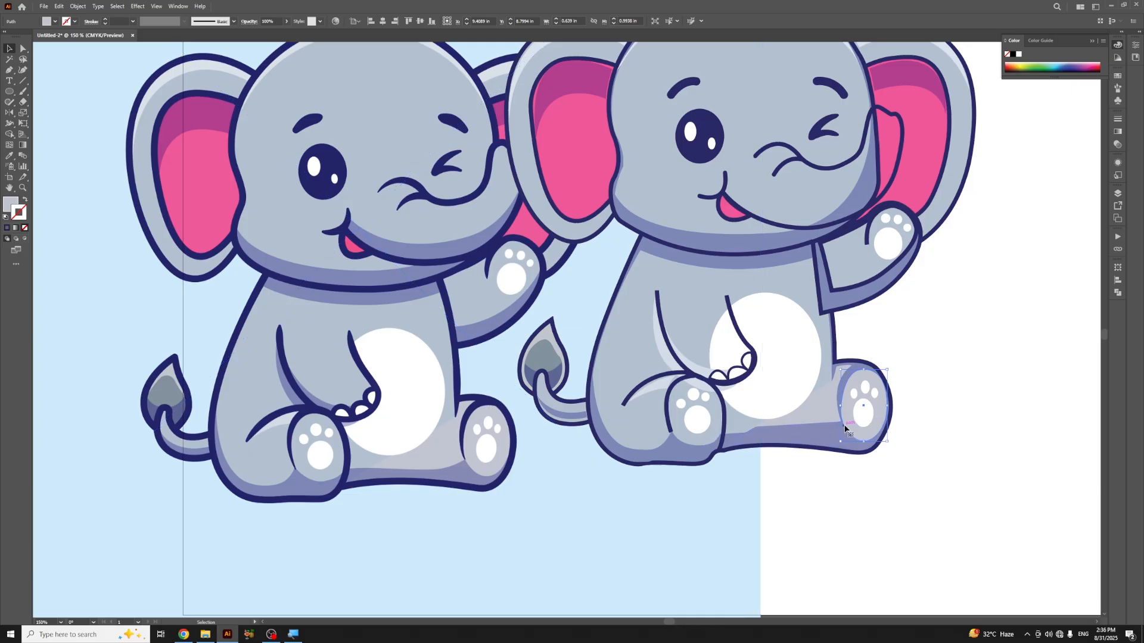
{"action": "key", "text": "ctrl+plus"}
{"action": "key", "text": "ctrl+plus"}
{"action": "left_click", "coordinate": [657, 310]}
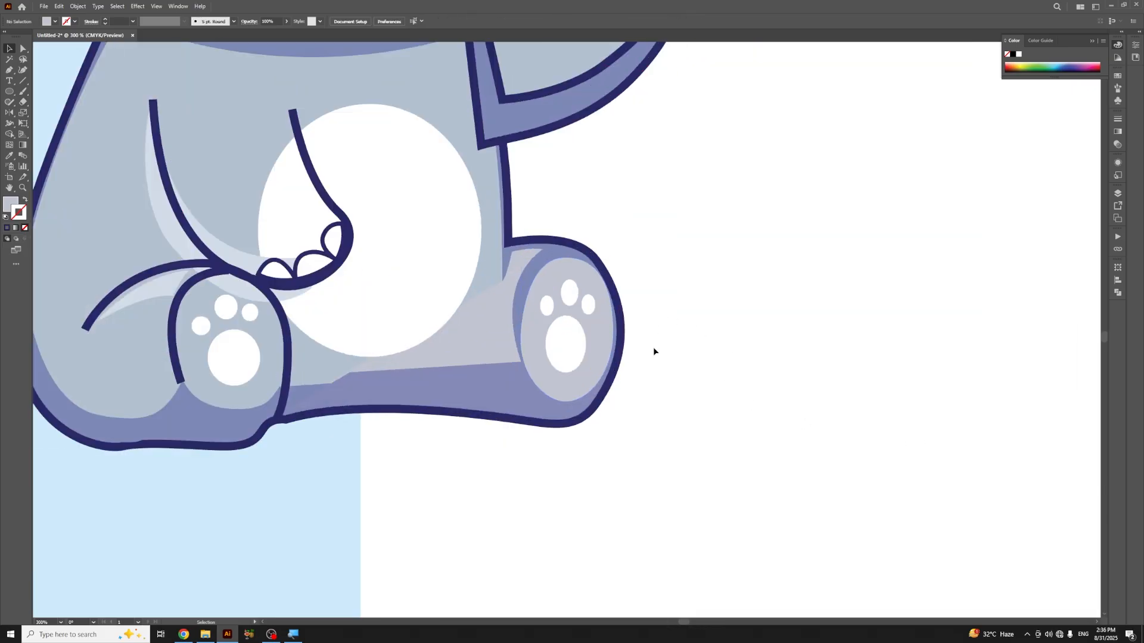
{"action": "key", "text": "p"}
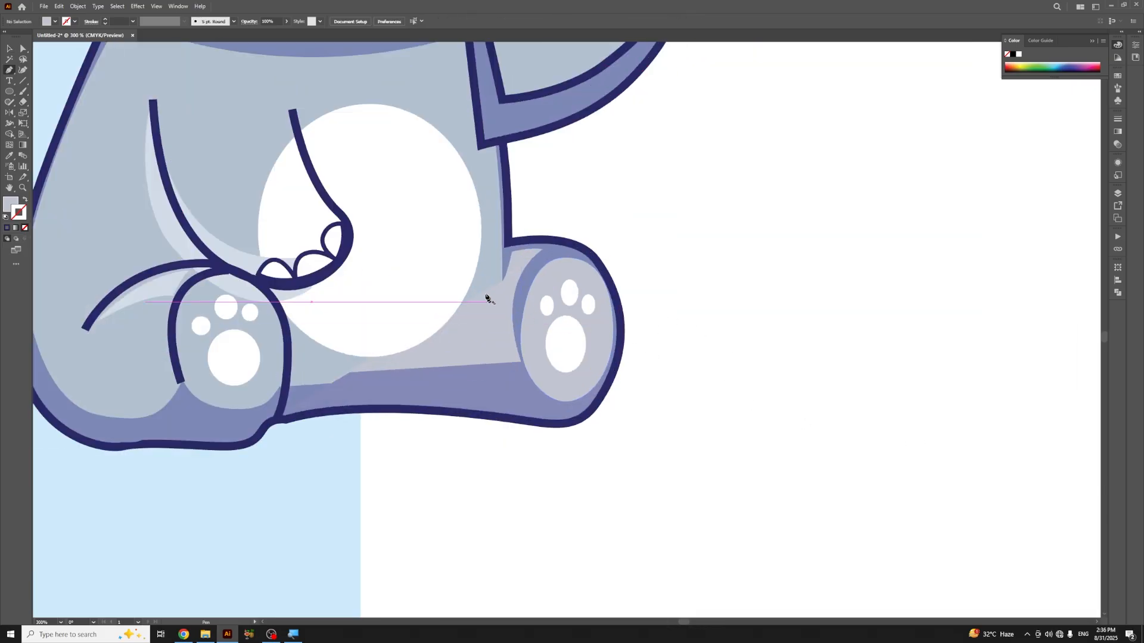
{"action": "left_click", "coordinate": [507, 243]}
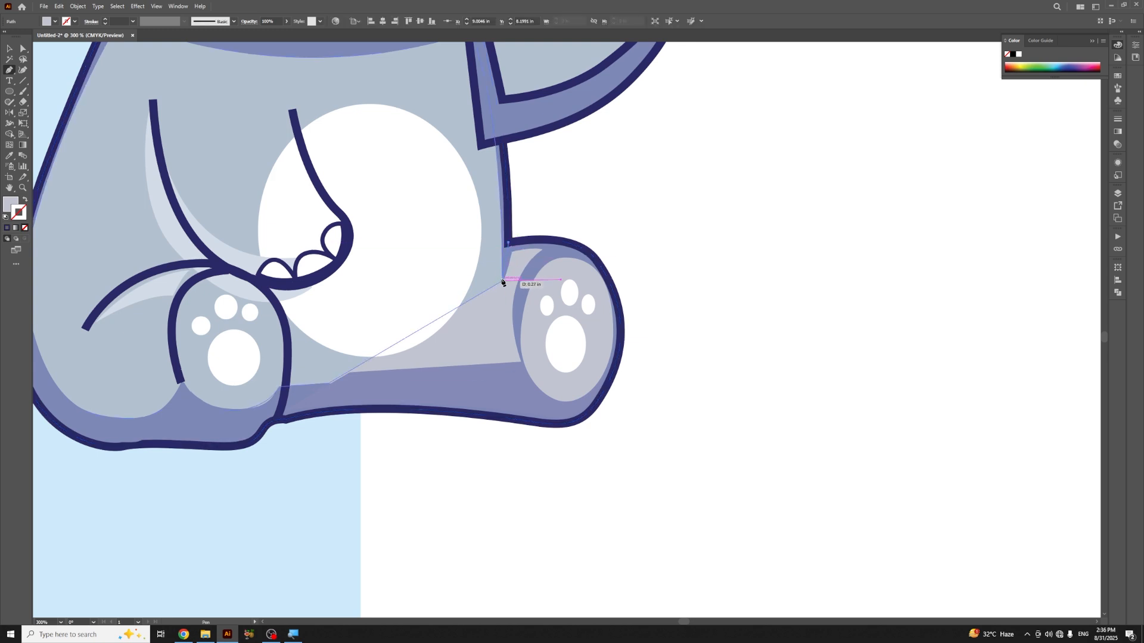
{"action": "left_click_drag", "start_coordinate": [500, 280], "coordinate": [495, 303]}
{"action": "key", "text": "v"}
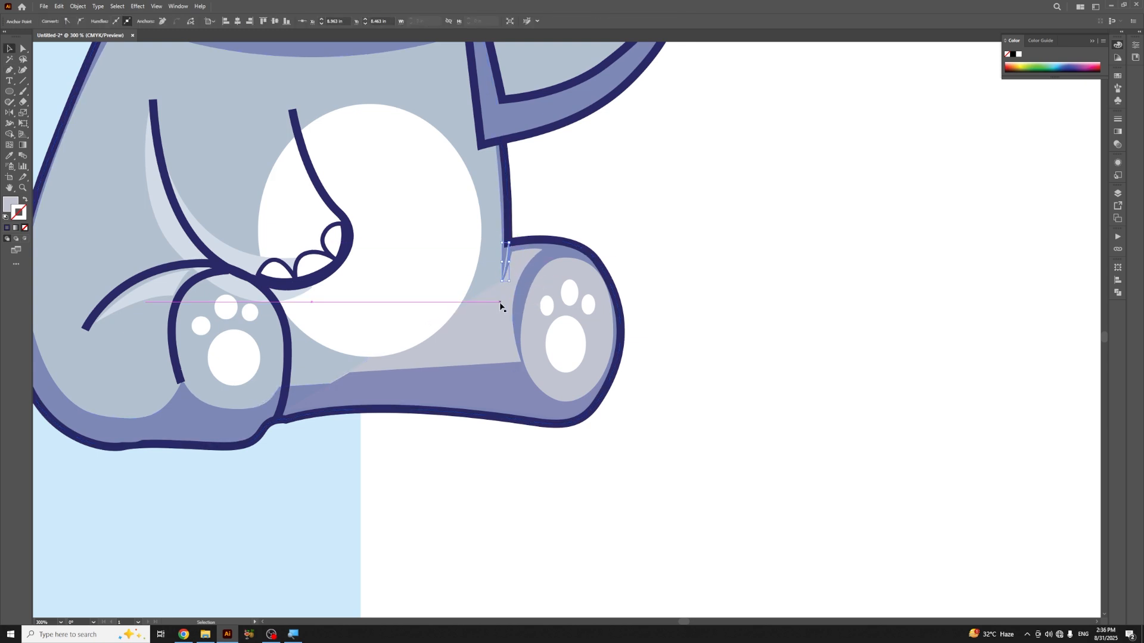
Step: Give the short body curve the front arm outline's 4 pt navy stroke without a fill
{"action": "key", "text": "i"}
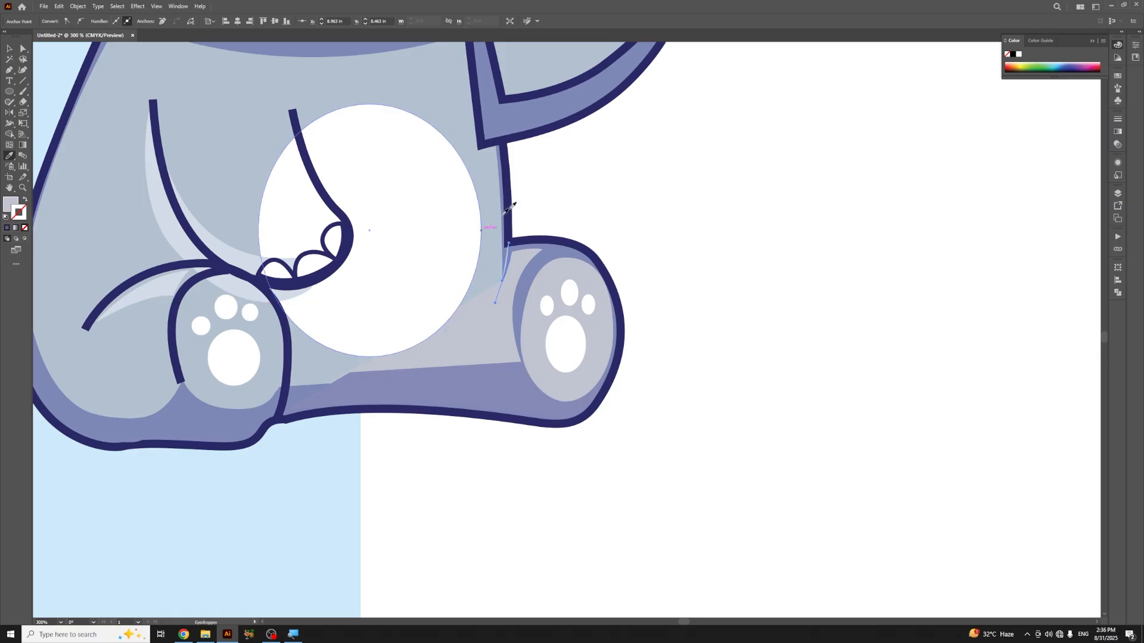
{"action": "left_click", "coordinate": [344, 210]}
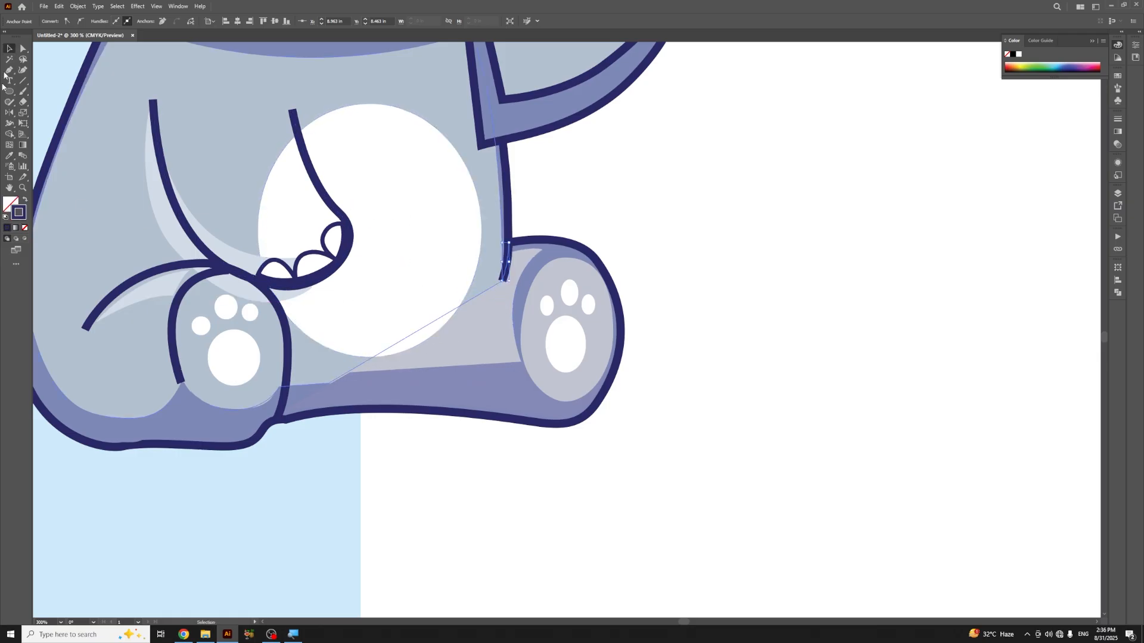
{"action": "key", "text": "v"}
{"action": "left_click", "coordinate": [784, 276]}
Step: Draw a curved outline about 0.43 in wide and 0.79 in high around the inner edge of the grey foot pad, up to the leg outline
{"action": "key", "text": "p"}
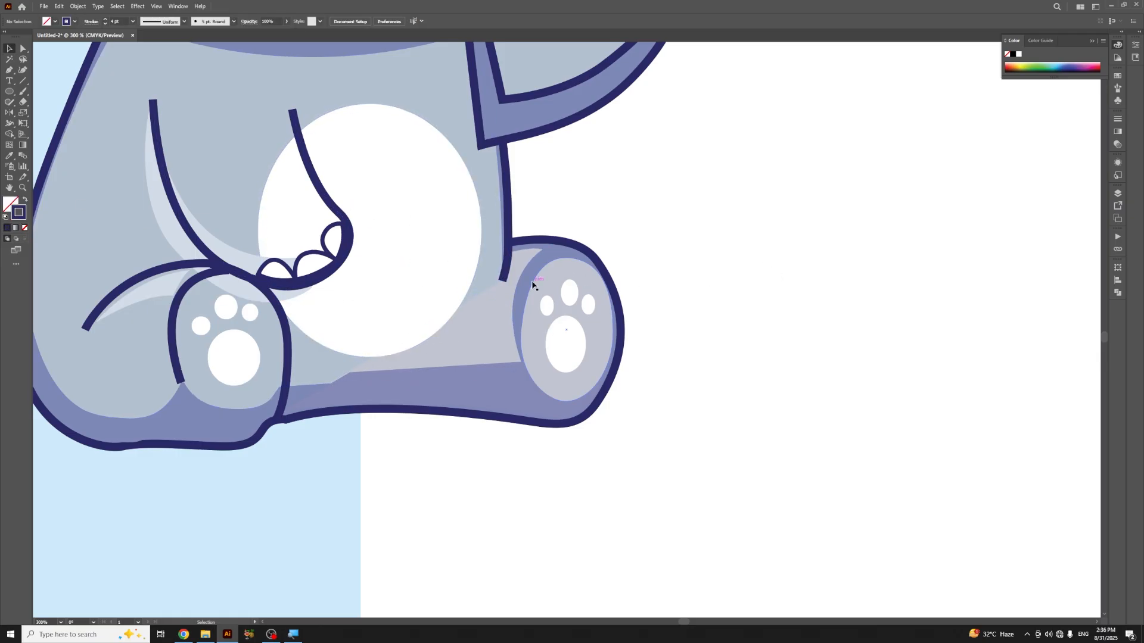
{"action": "left_click", "coordinate": [522, 357]}
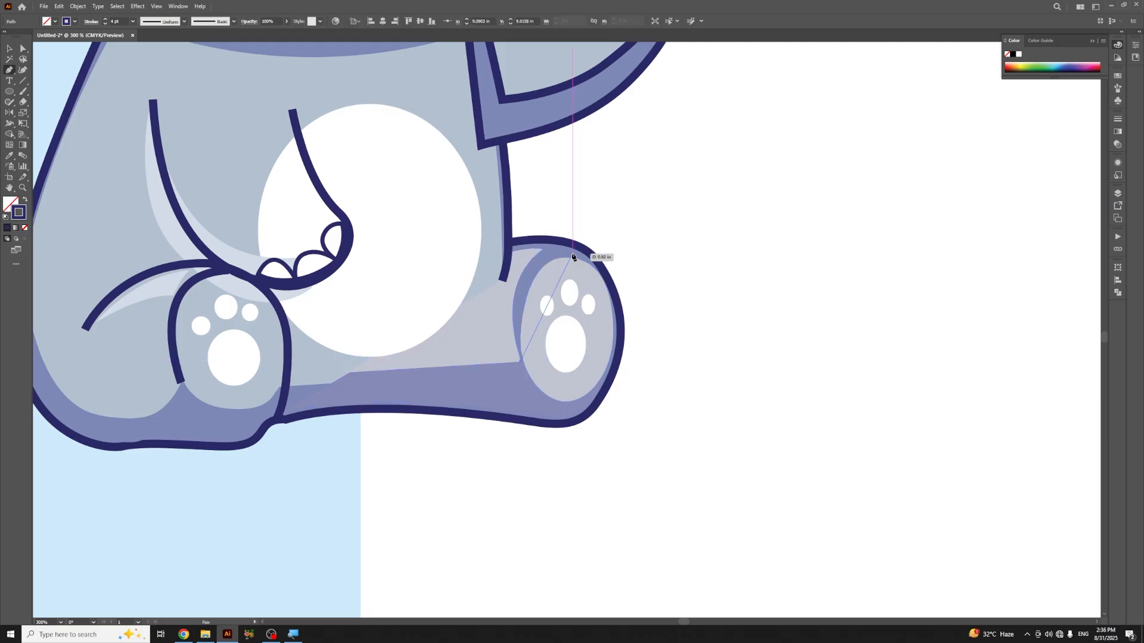
{"action": "left_click_drag", "start_coordinate": [578, 251], "coordinate": [673, 249]}
{"action": "key", "text": "v"}
{"action": "left_click", "coordinate": [759, 302]}
Step: Set the stroke weight of the curve around the grey foot pad to 6 pt
{"action": "left_click", "coordinate": [564, 252]}
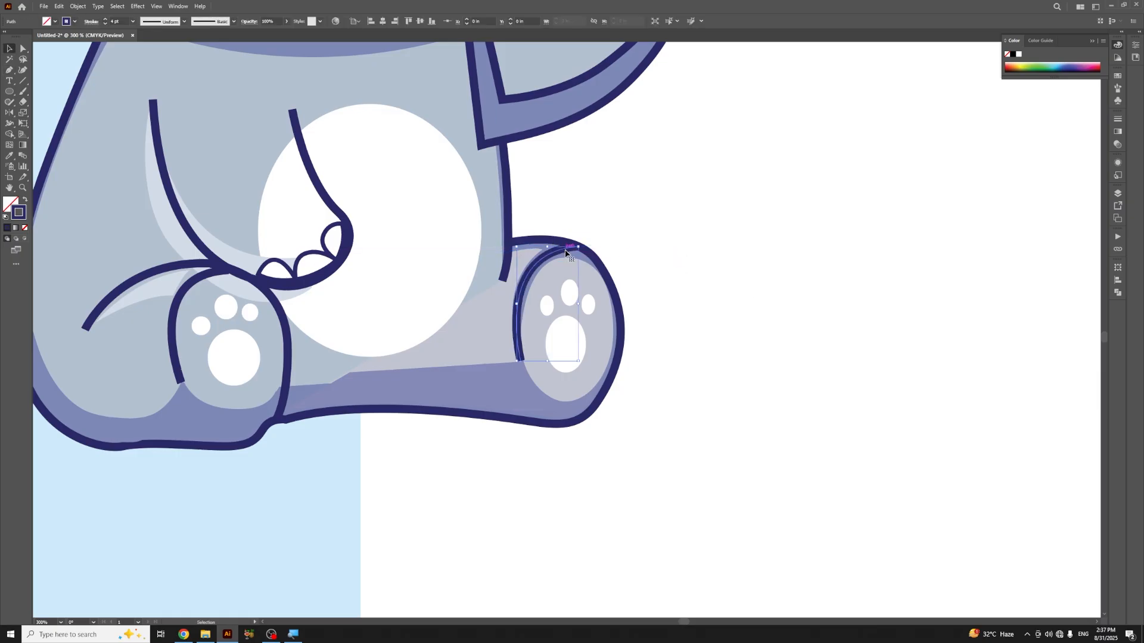
{"action": "left_click", "coordinate": [133, 23]}
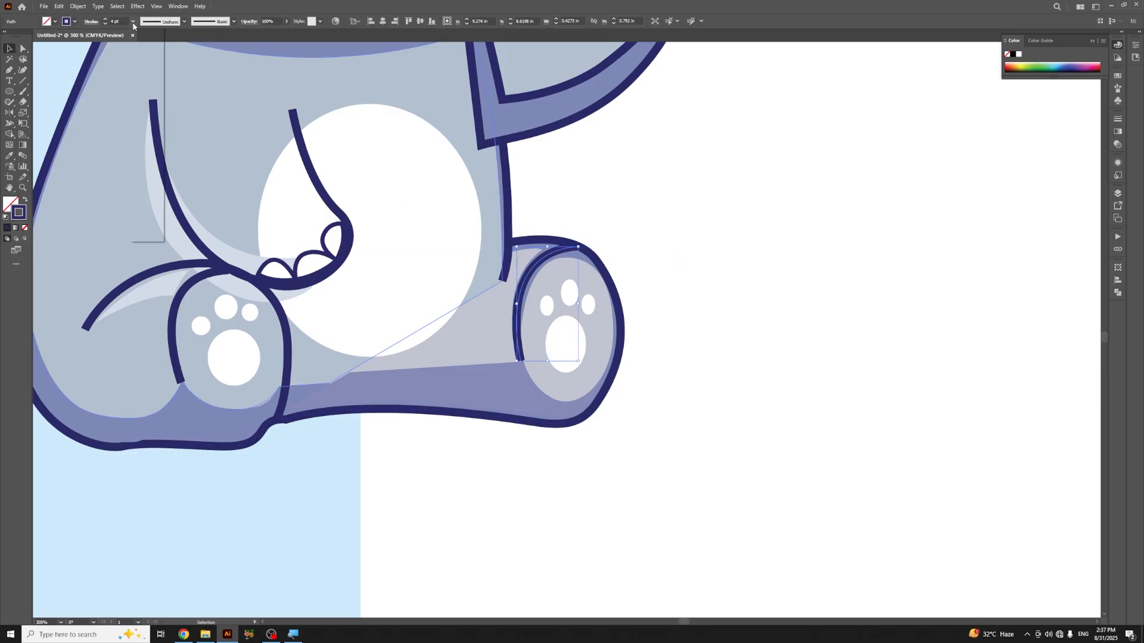
{"action": "left_click", "coordinate": [144, 110]}
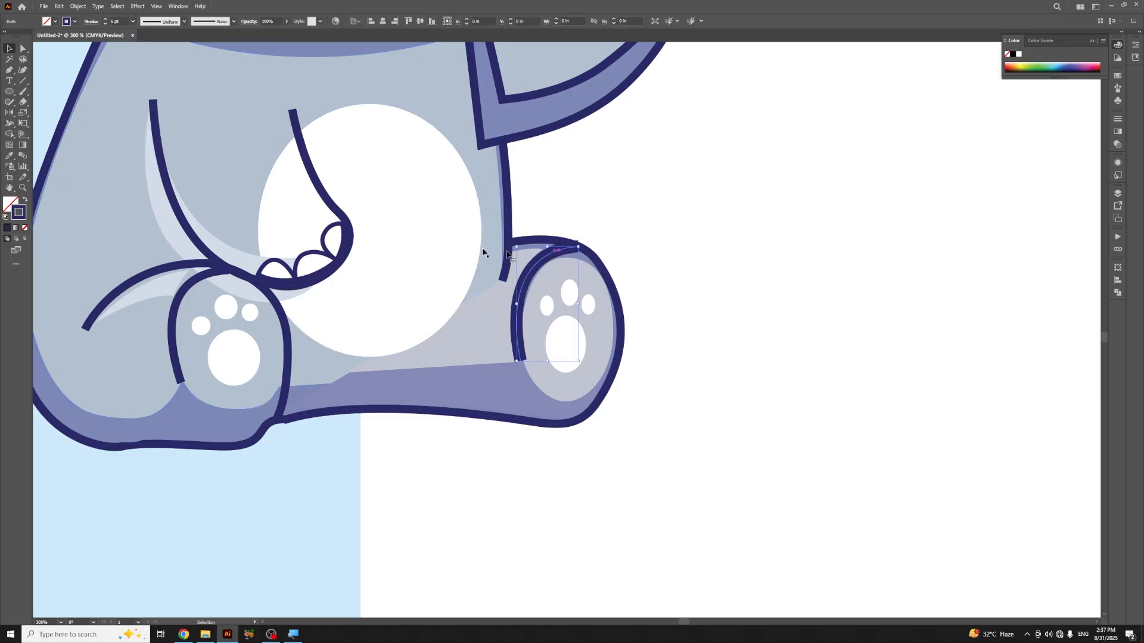
{"action": "key", "text": "ctrl+minus"}
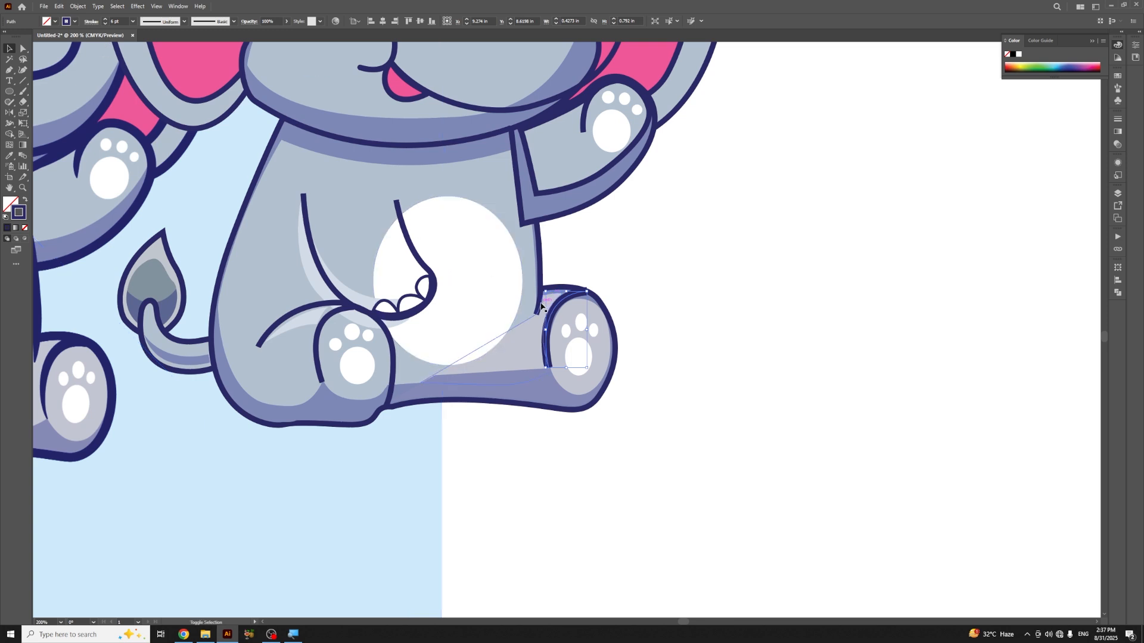
{"action": "left_click", "coordinate": [700, 287]}
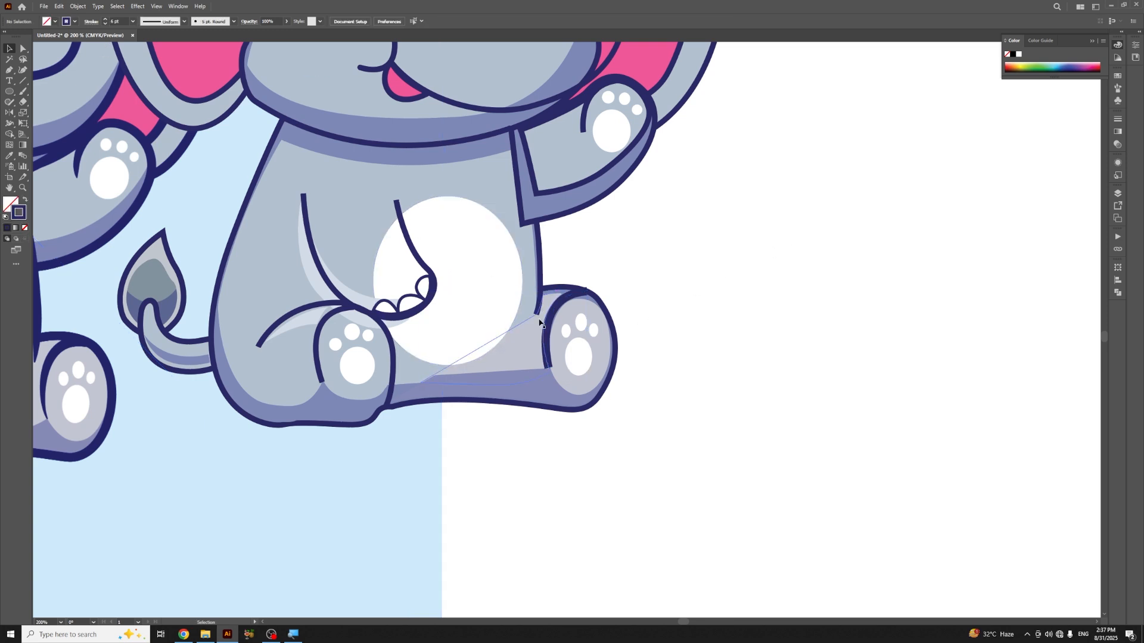
Step: Apply round caps to the open body, foot, leg fold and front arm lines together
{"action": "left_click", "coordinate": [538, 305]}
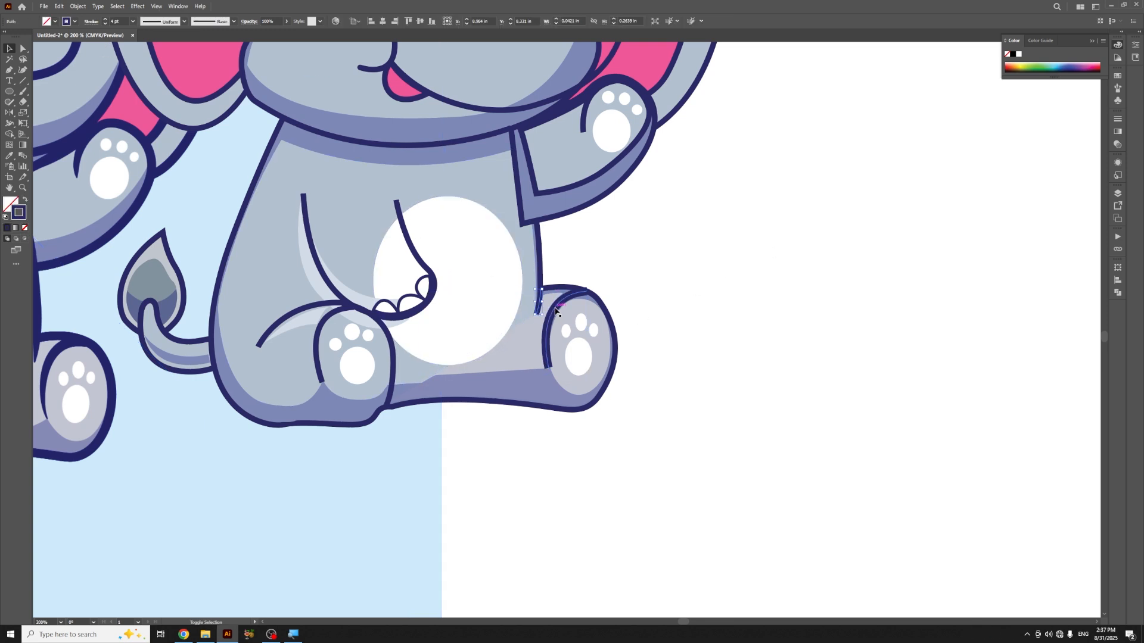
{"action": "left_click", "coordinate": [557, 309], "text": "shift"}
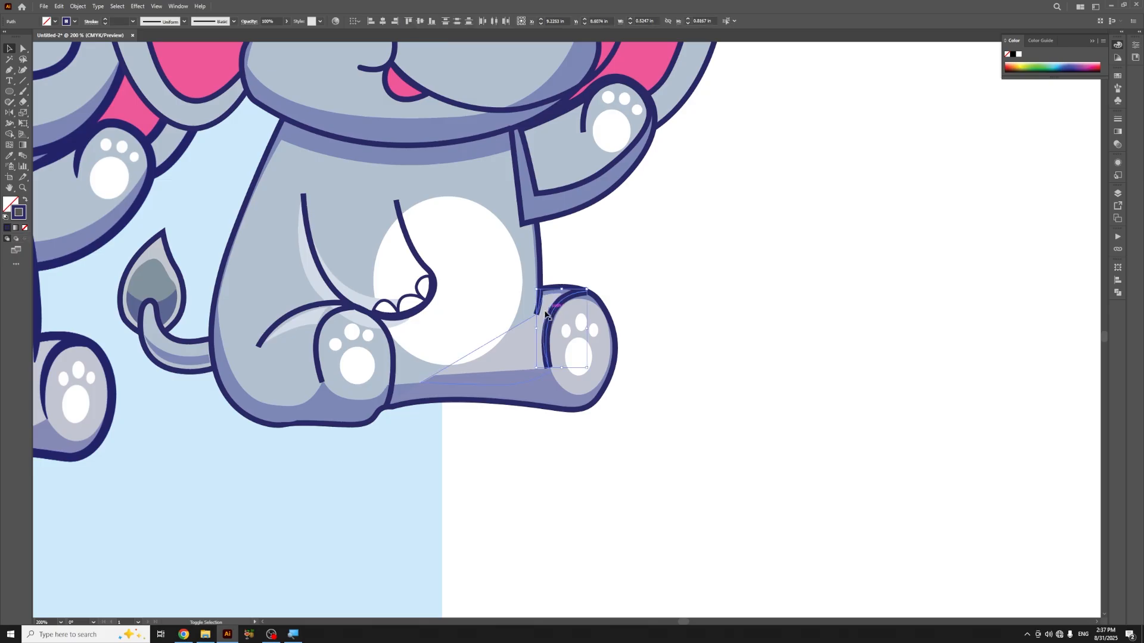
{"action": "left_click", "coordinate": [316, 353], "text": "shift"}
{"action": "left_click", "coordinate": [283, 320], "text": "shift"}
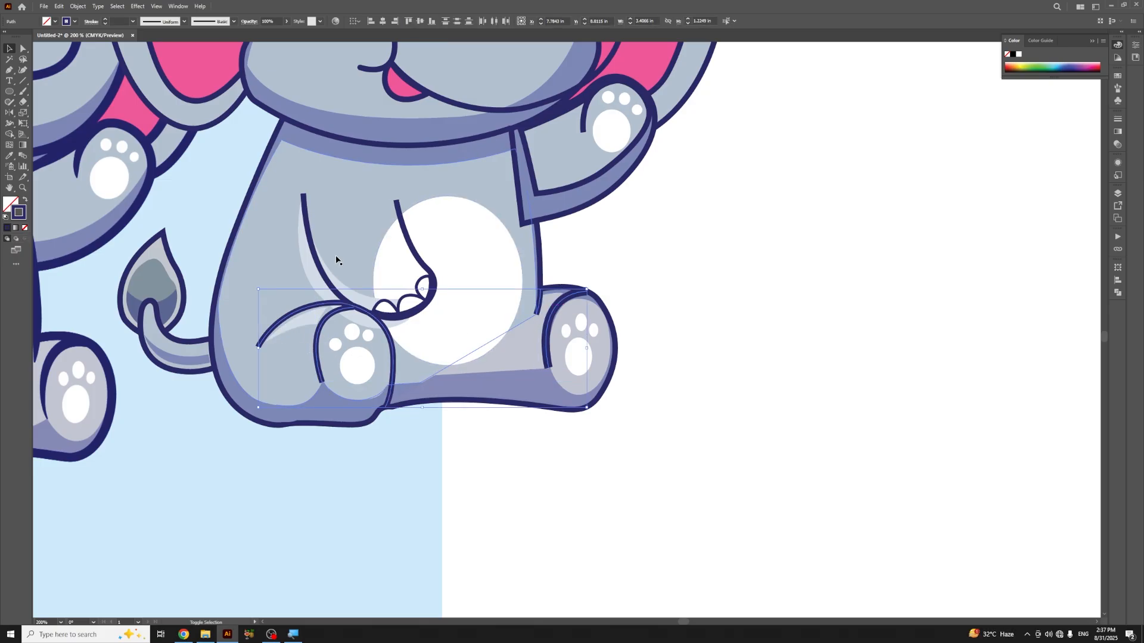
{"action": "left_click", "coordinate": [315, 257], "text": "shift"}
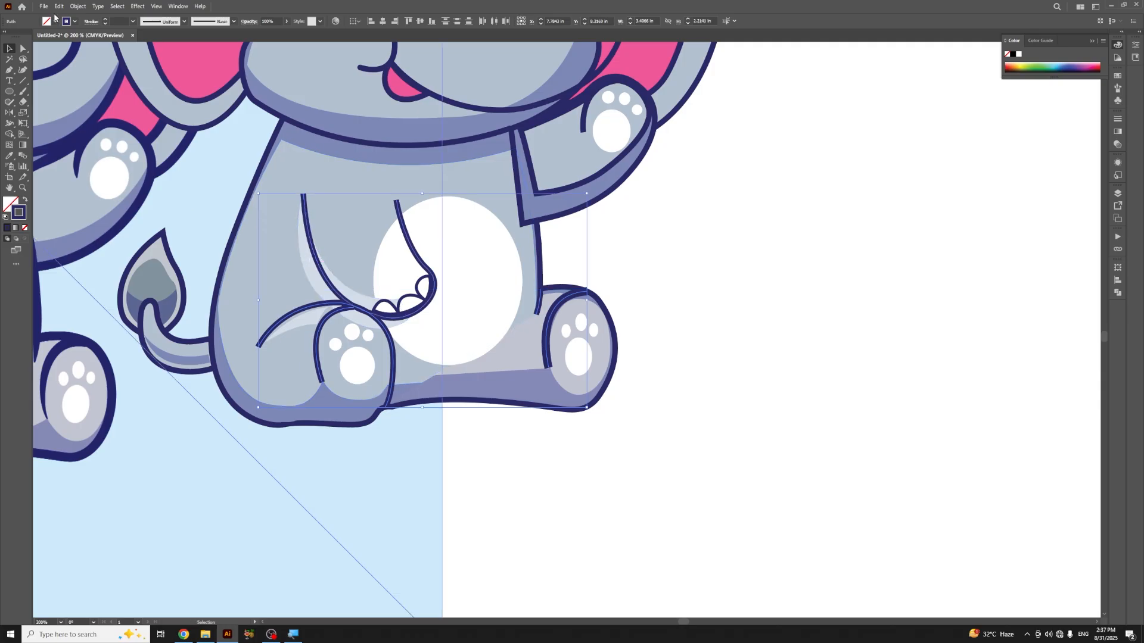
{"action": "left_click", "coordinate": [89, 23]}
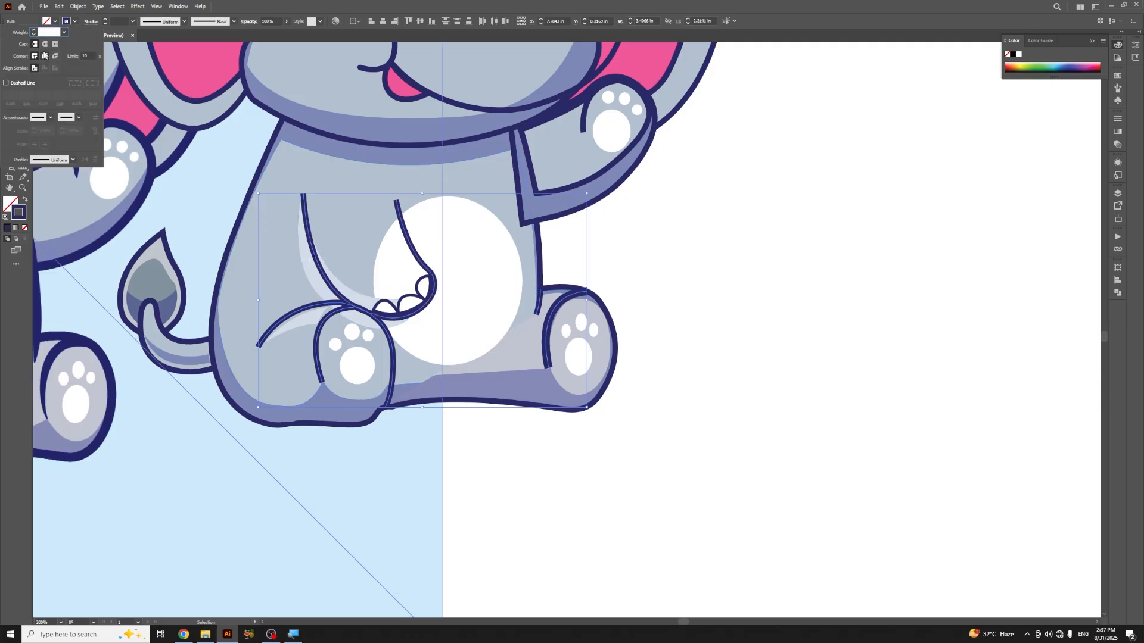
{"action": "left_click", "coordinate": [715, 245]}
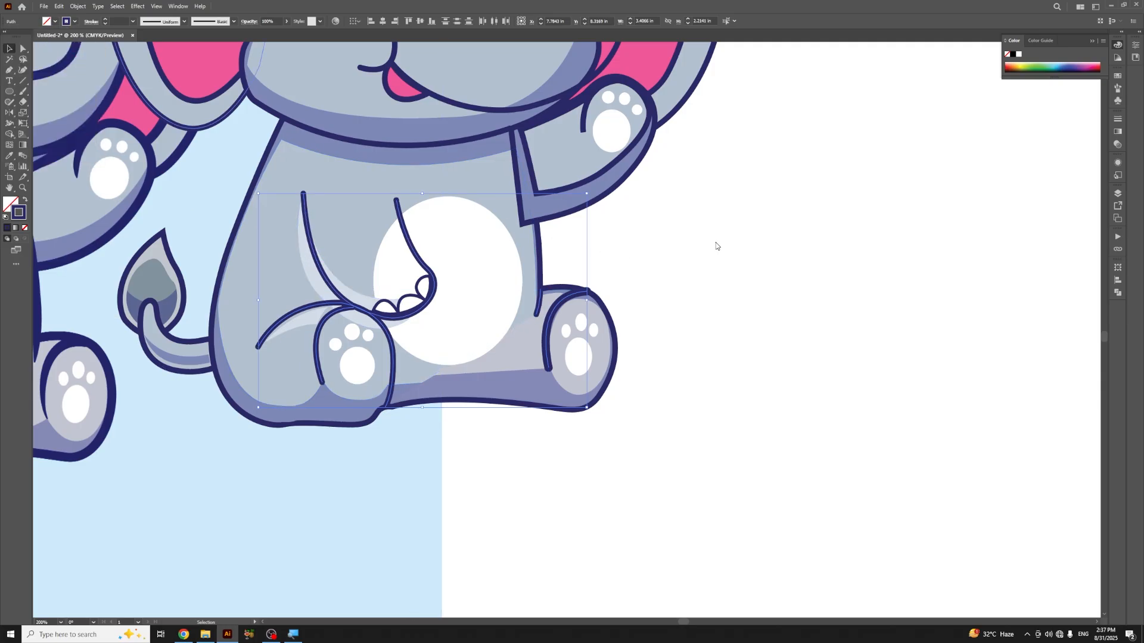
{"action": "left_click", "coordinate": [714, 240]}
Step: Move the upper end of the 6 pt foot curve slightly down so it blends into the leg's outer outline
{"action": "left_click", "coordinate": [580, 296]}
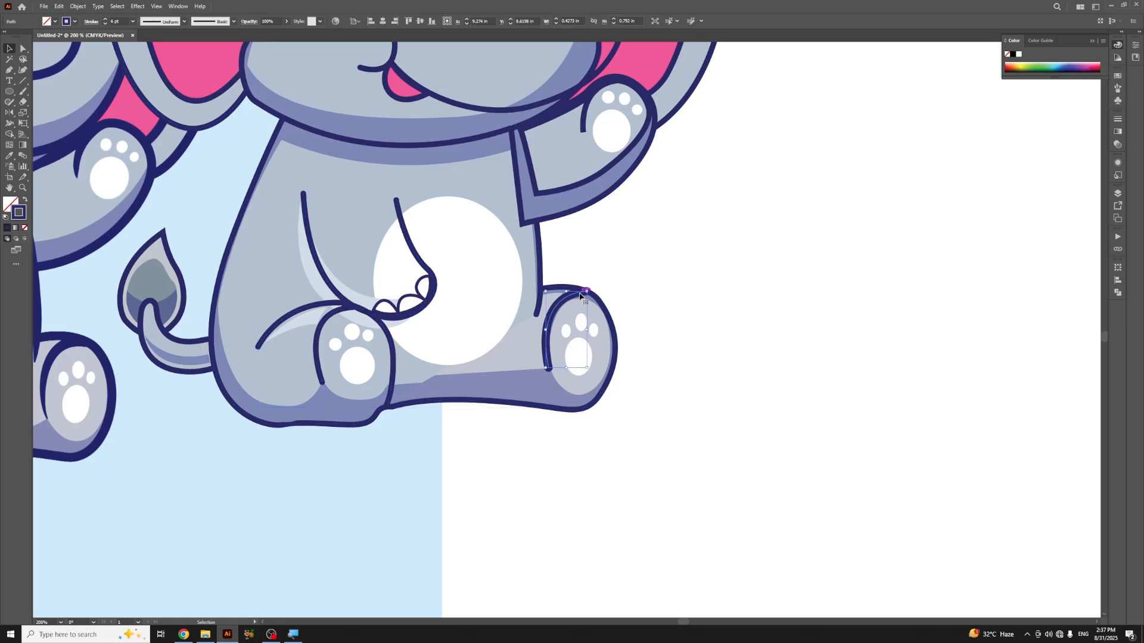
{"action": "key", "text": "ctrl+plus"}
{"action": "key", "text": "ctrl+plus"}
{"action": "key", "text": "ctrl+plus"}
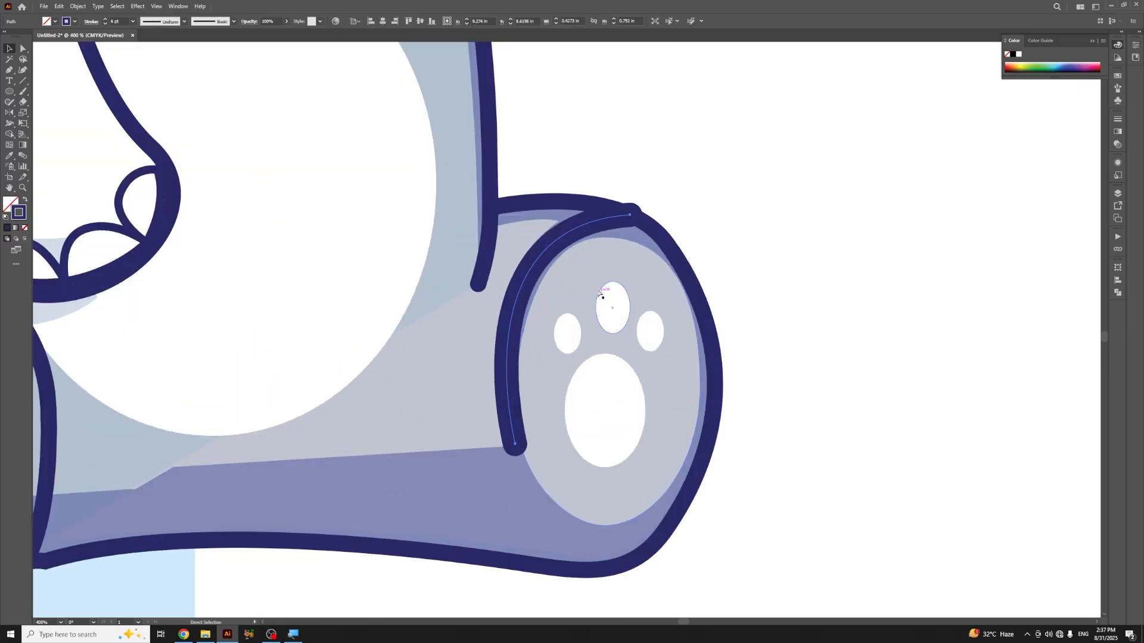
{"action": "left_click_drag", "start_coordinate": [630, 215], "coordinate": [637, 225]}
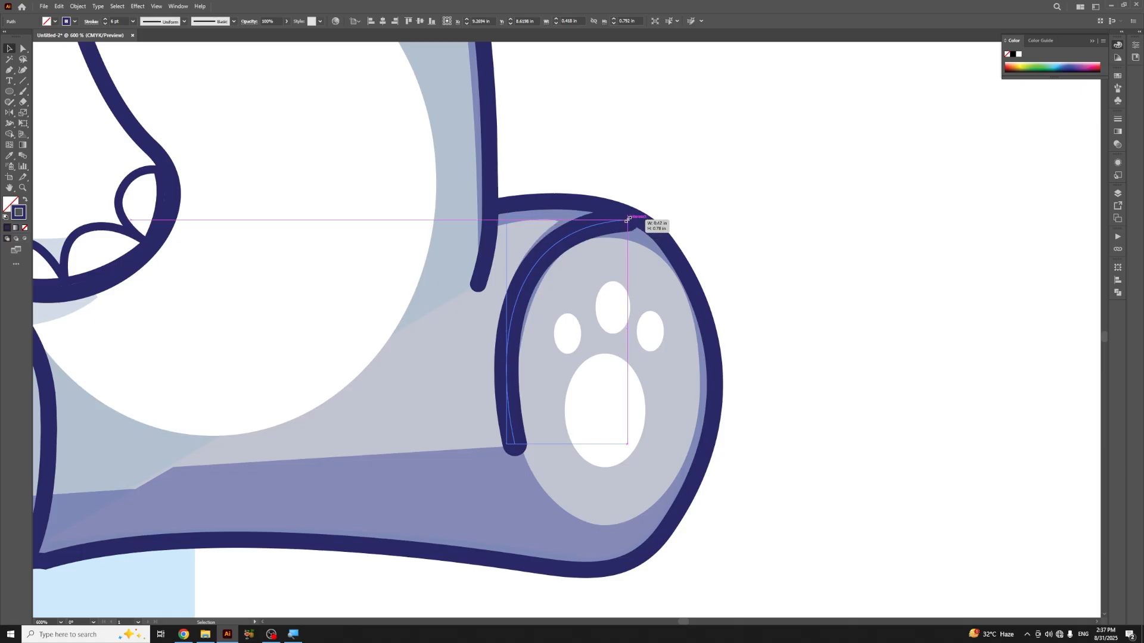
{"action": "left_click", "coordinate": [769, 188]}
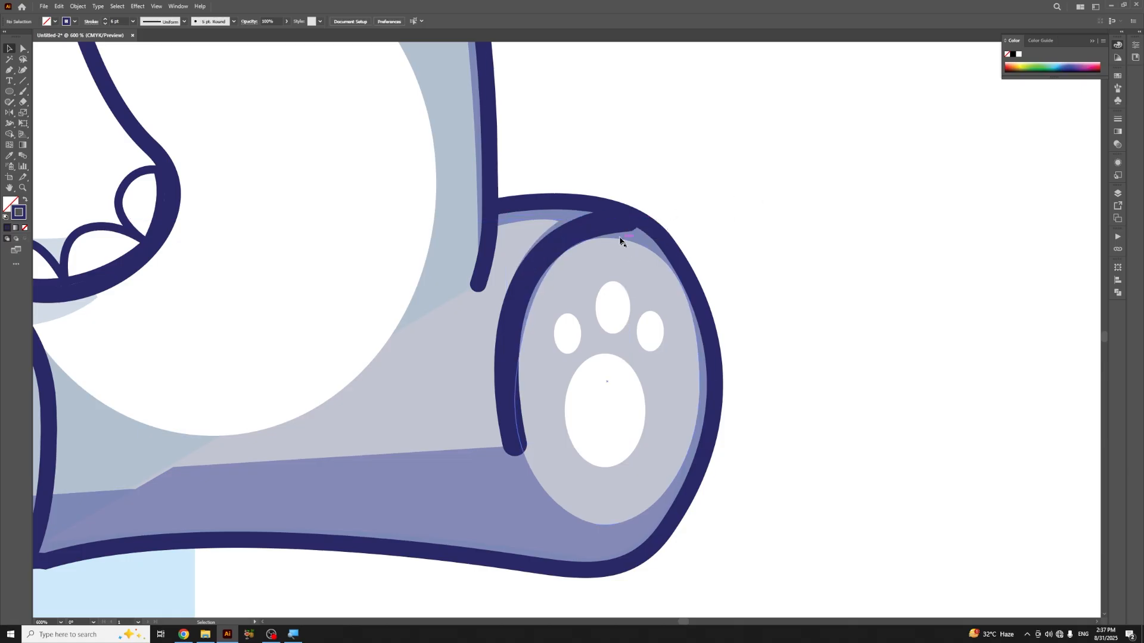
Step: Move the upper corner anchor of the grey leg shape outward so it tucks under the foot curve
{"action": "key", "text": "a"}
{"action": "left_click", "coordinate": [549, 225]}
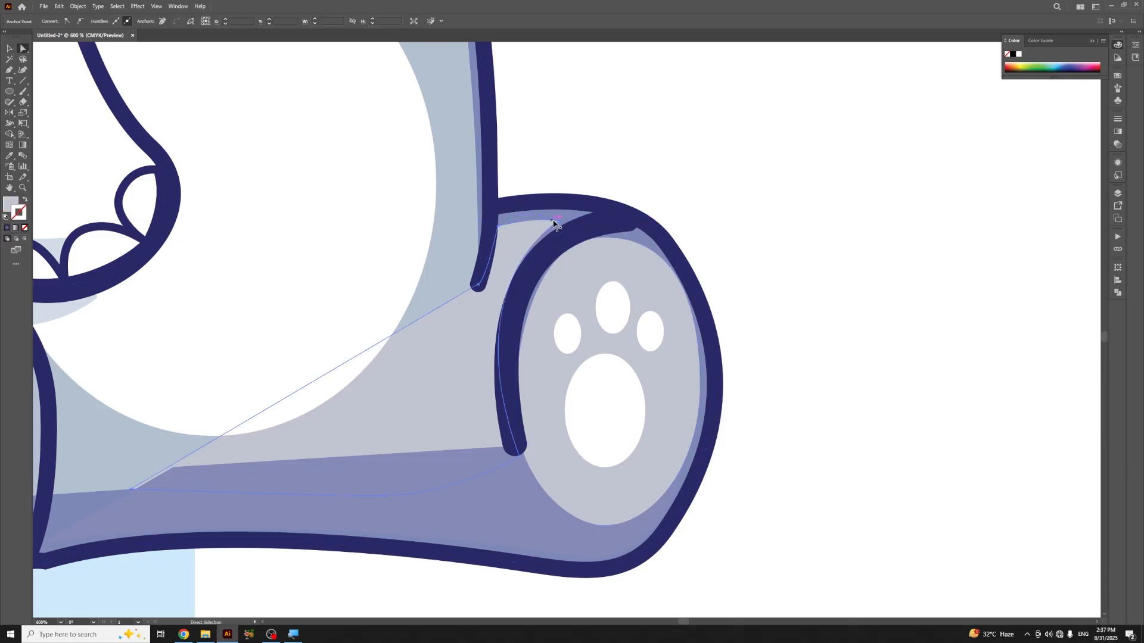
{"action": "left_click", "coordinate": [557, 224]}
{"action": "left_click", "coordinate": [558, 224]}
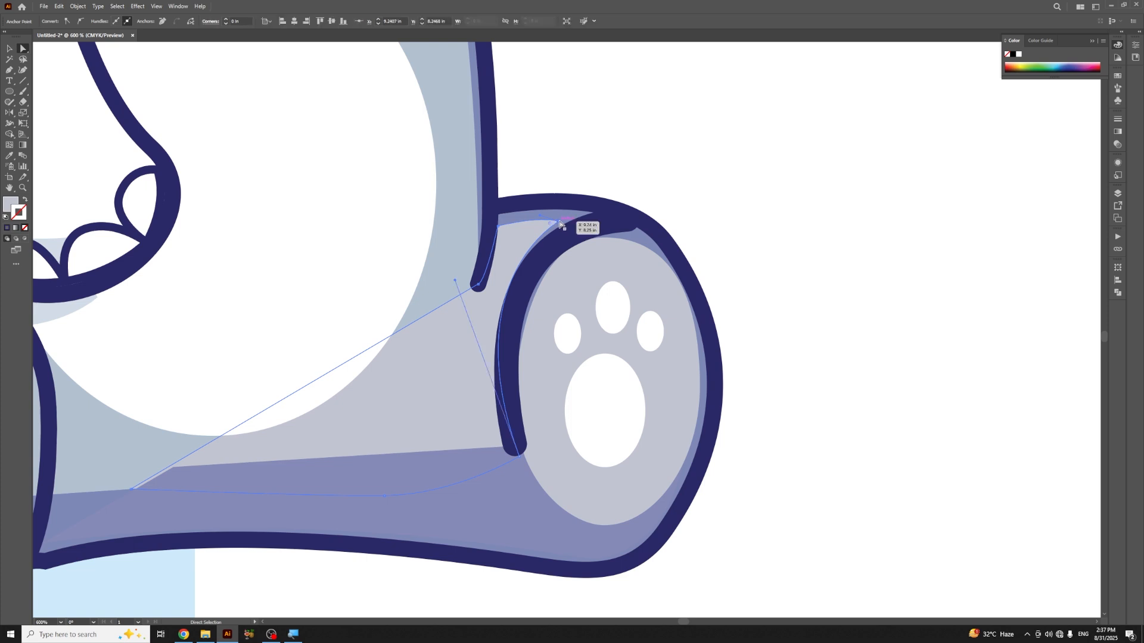
{"action": "left_click_drag", "start_coordinate": [560, 224], "coordinate": [572, 223]}
{"action": "left_click", "coordinate": [784, 213]}
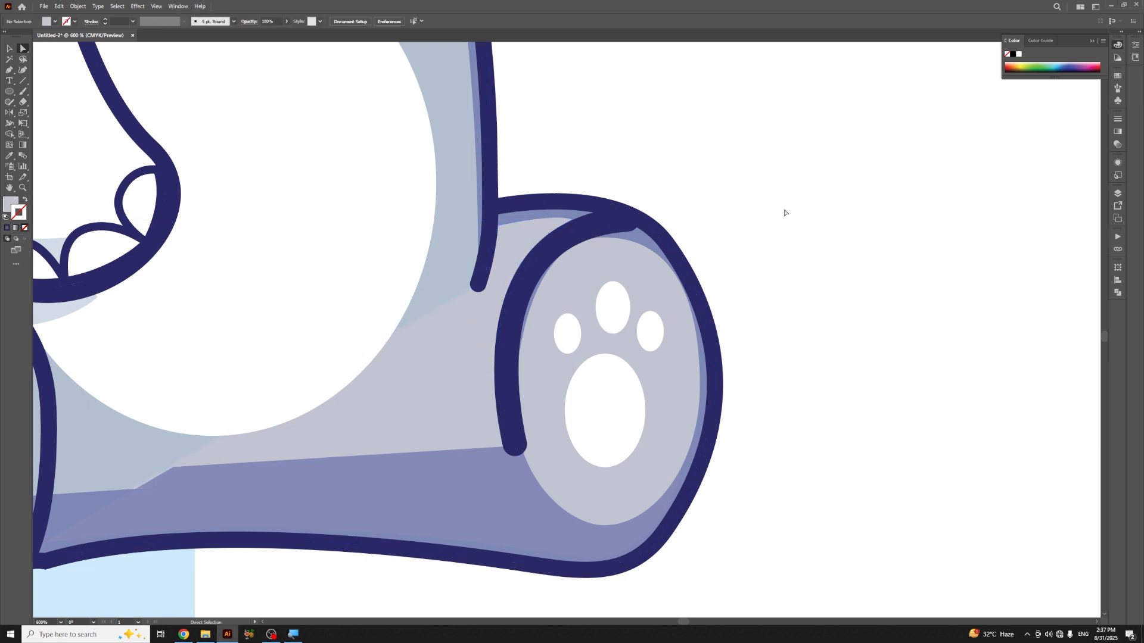
Step: Widen the grey foot pad oval to about 0.66 in so its inner edge sits under the foot curve
{"action": "left_click", "coordinate": [606, 367]}
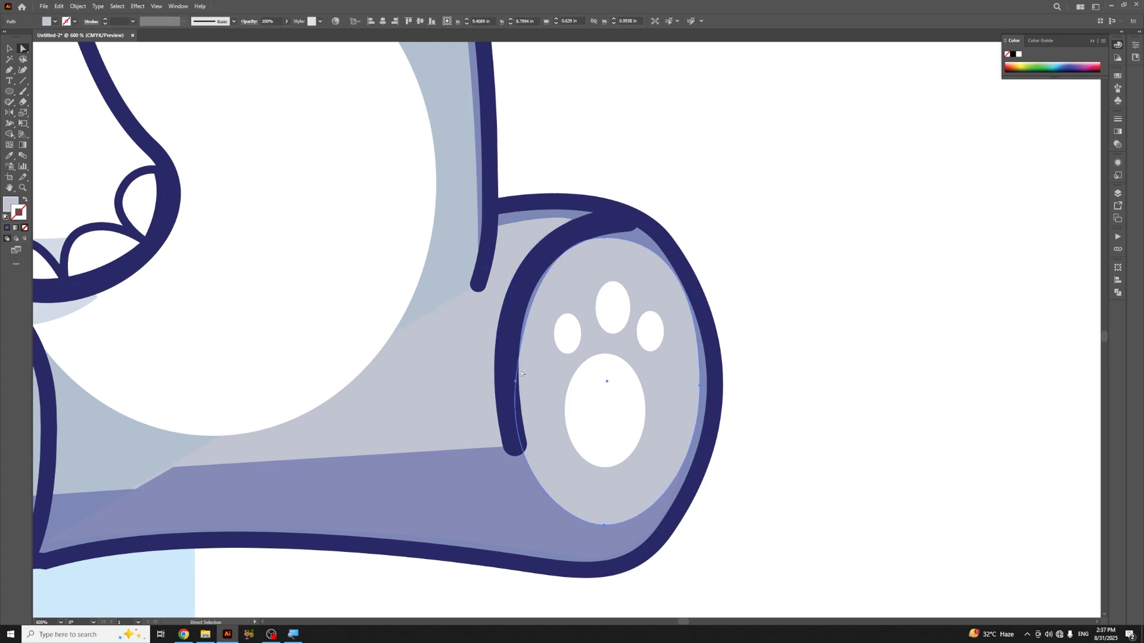
{"action": "key", "text": "v"}
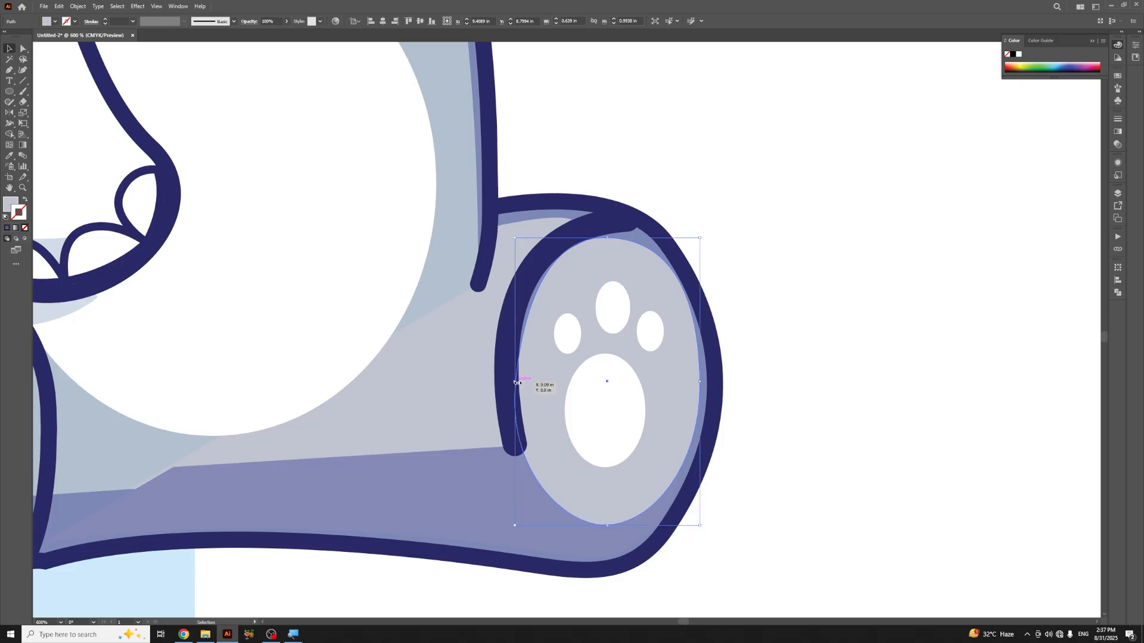
{"action": "left_click_drag", "start_coordinate": [515, 382], "coordinate": [509, 382]}
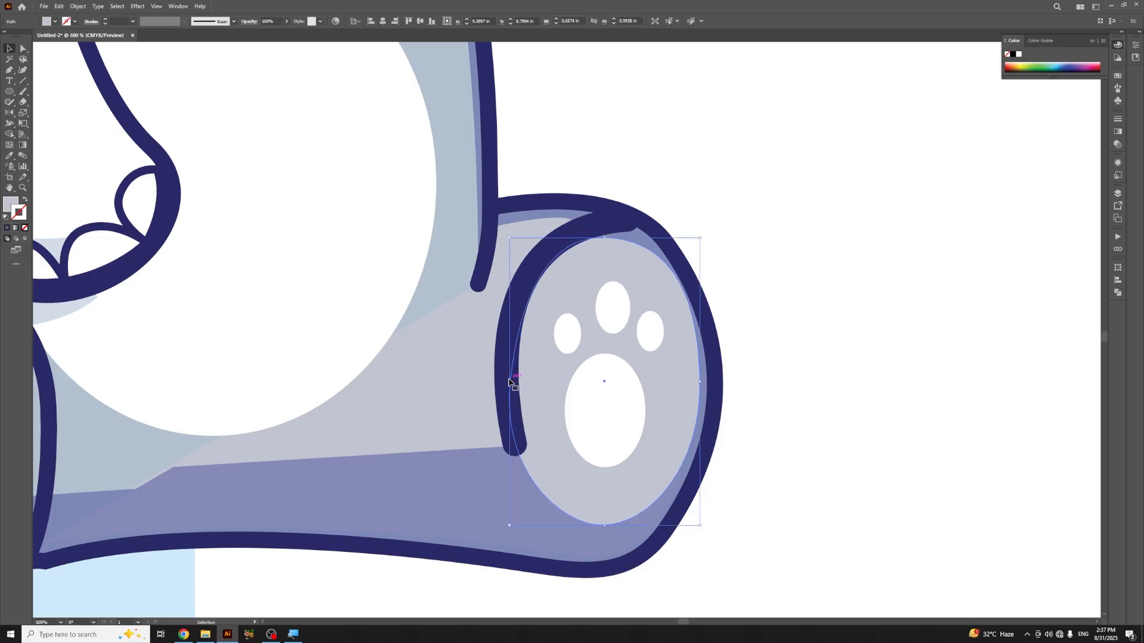
{"action": "double_click", "coordinate": [510, 382]}
{"action": "left_click", "coordinate": [912, 269]}
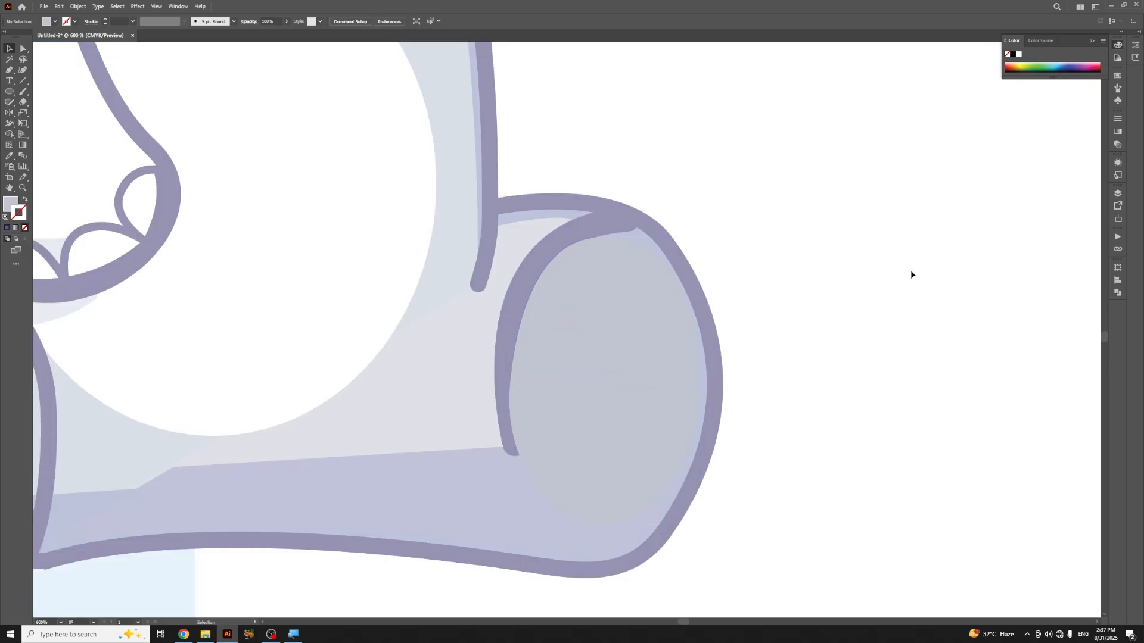
{"action": "double_click", "coordinate": [911, 272]}
{"action": "key", "text": "a"}
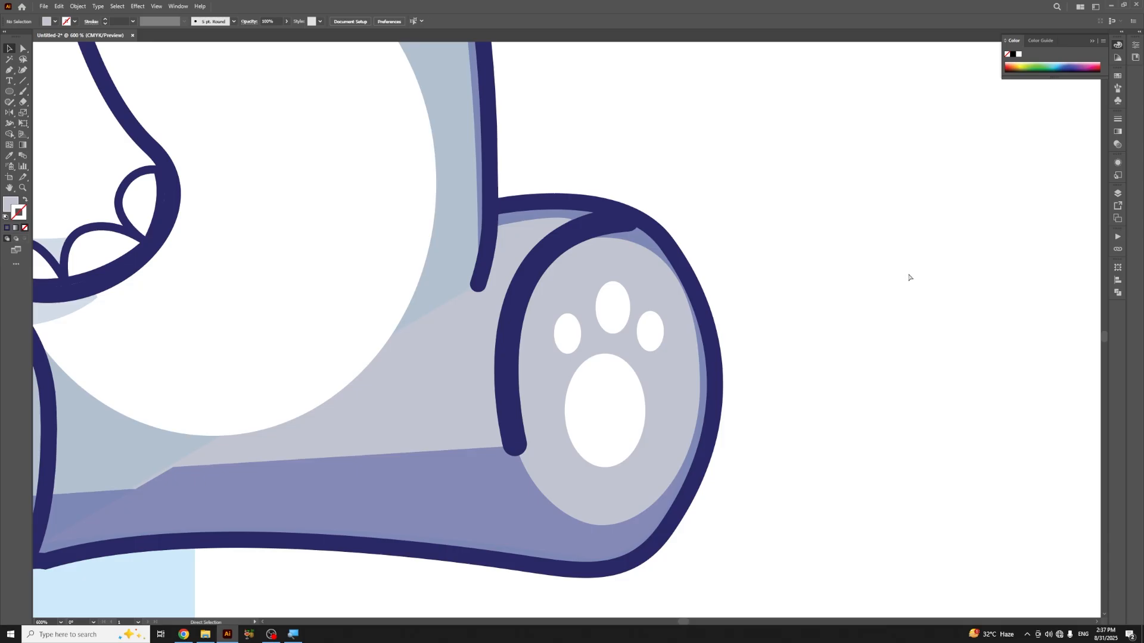
Step: Separate the extra inner navy outline from the raised arm's shading and delete it
{"action": "key", "text": "ctrl+minus"}
{"action": "key", "text": "ctrl+minus"}
{"action": "key", "text": "ctrl+minus"}
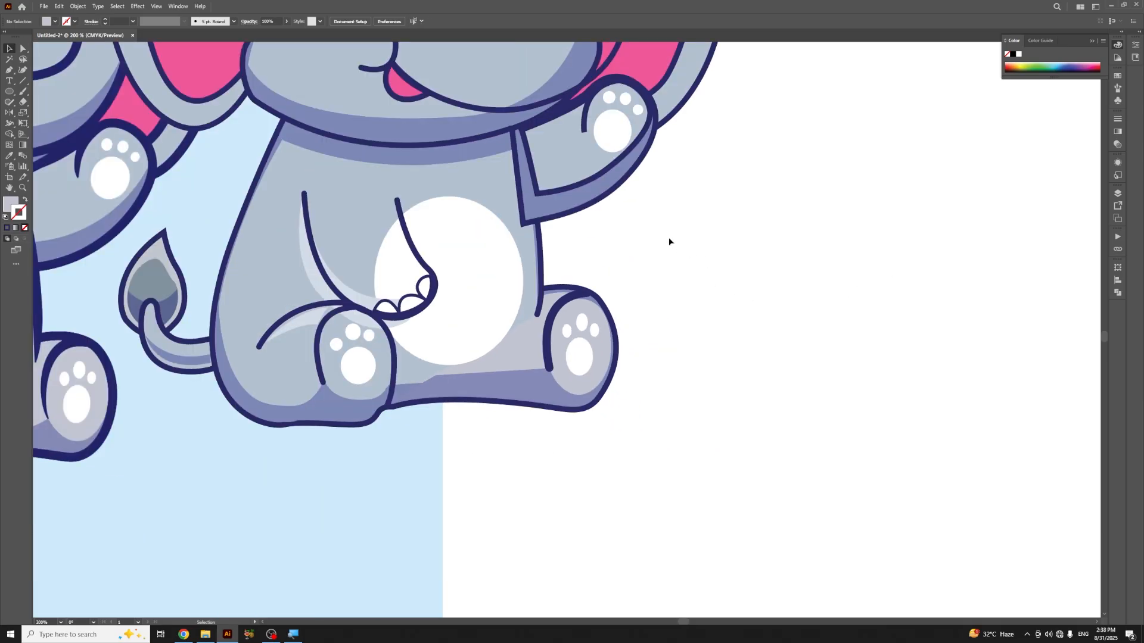
{"action": "left_click_drag", "start_coordinate": [693, 189], "coordinate": [965, 311]}
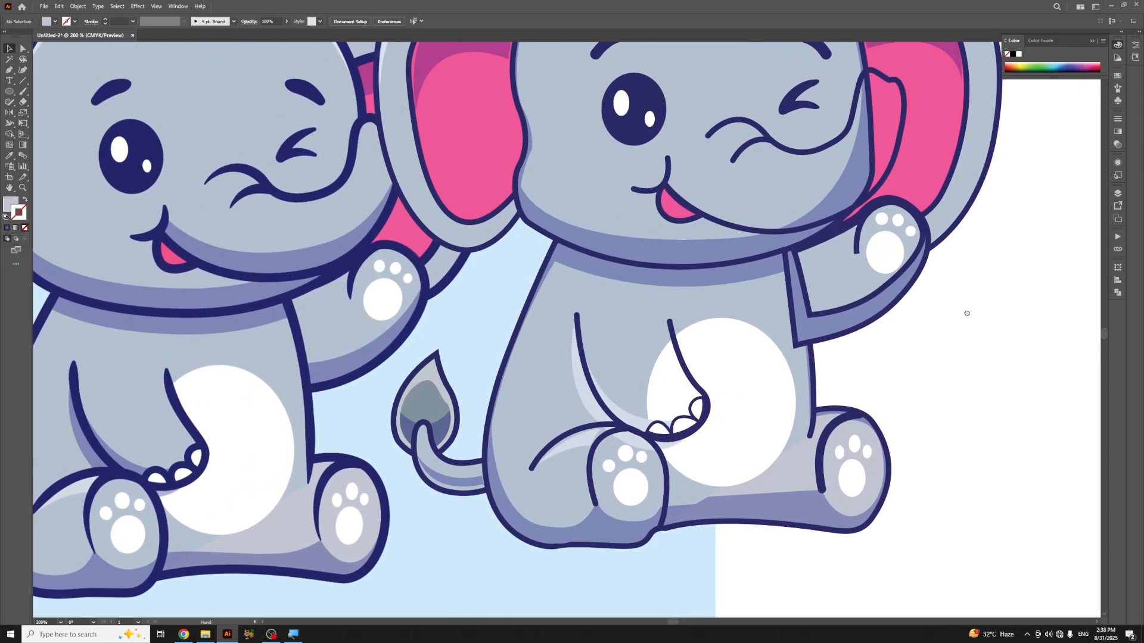
{"action": "left_click", "coordinate": [822, 344]}
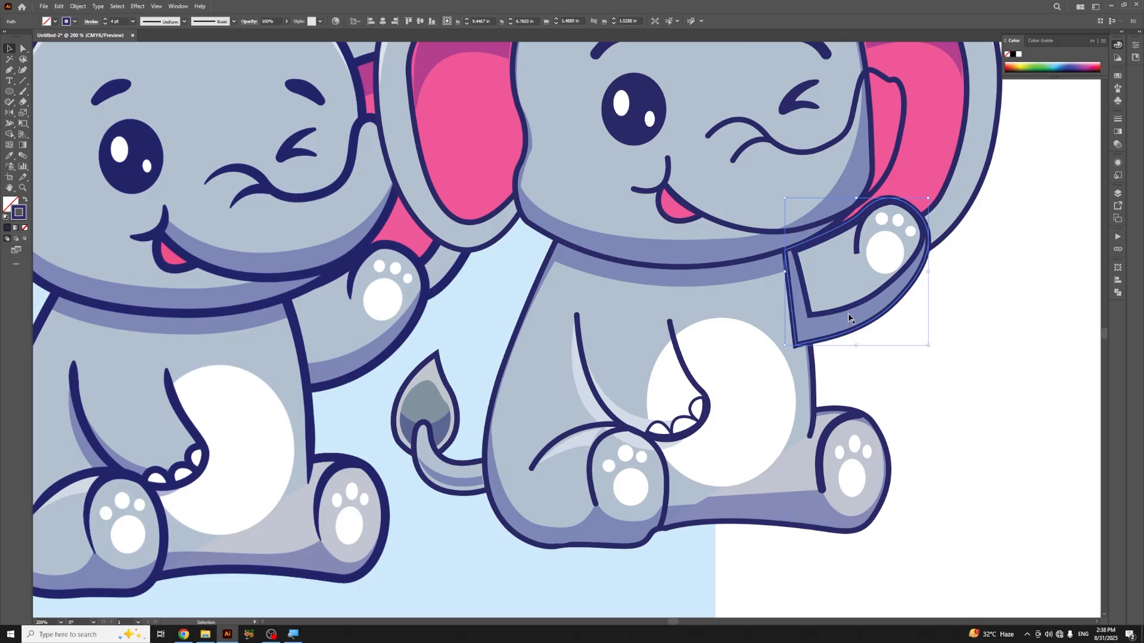
{"action": "left_click_drag", "start_coordinate": [849, 309], "coordinate": [1024, 374]}
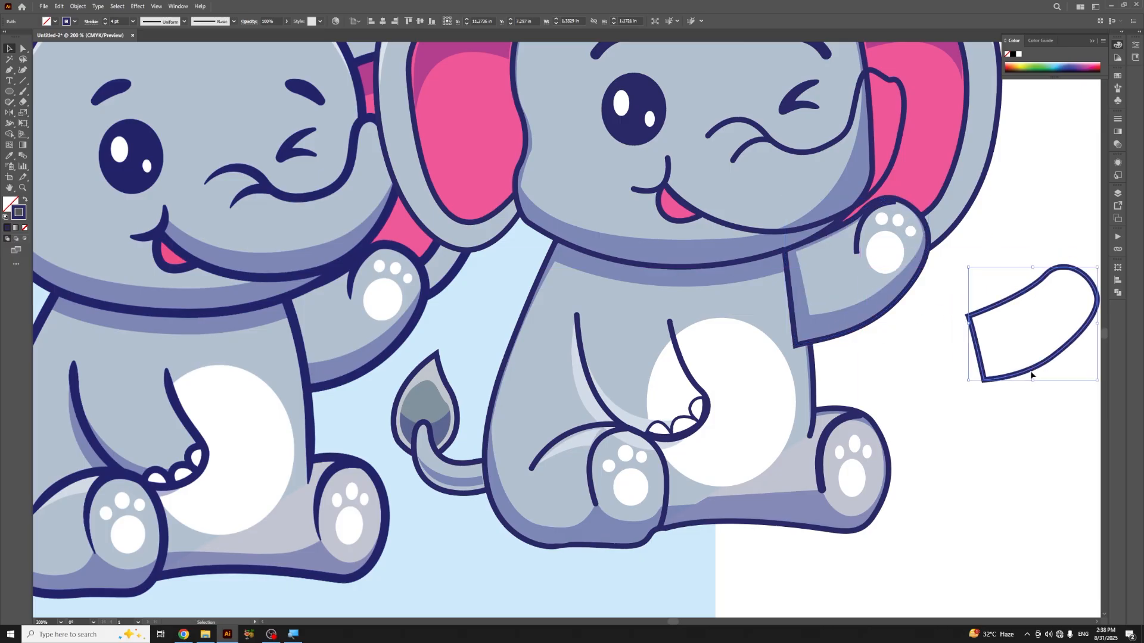
{"action": "key", "text": "Delete"}
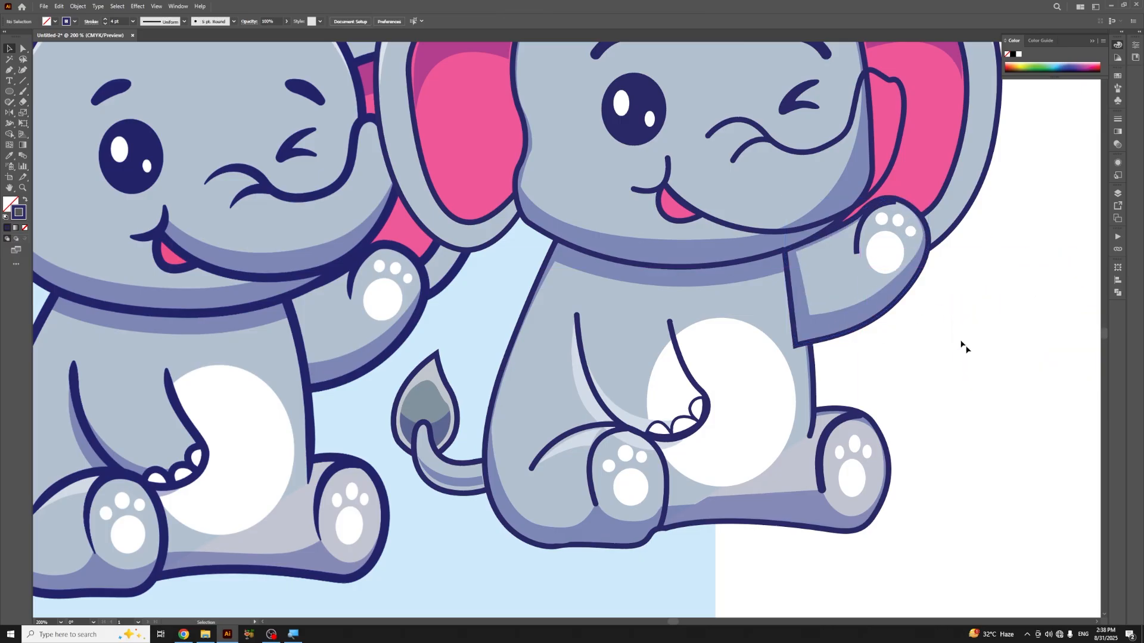
Step: Give the paw curve on the raised arm a lens-shaped tapered width profile and round caps
{"action": "left_click", "coordinate": [859, 232]}
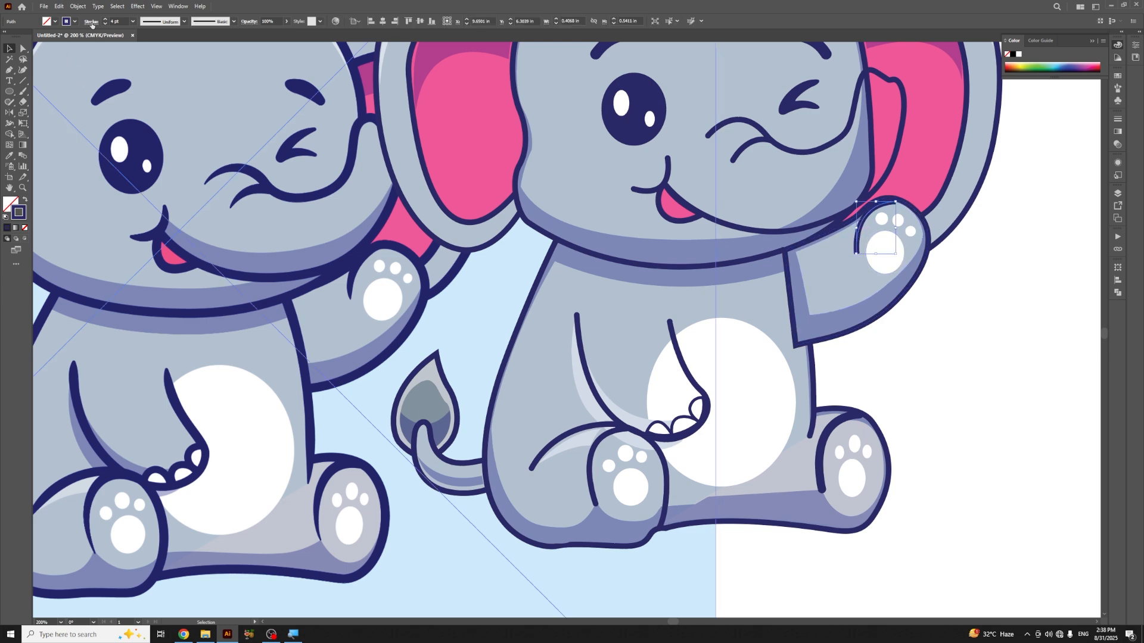
{"action": "left_click", "coordinate": [184, 21]}
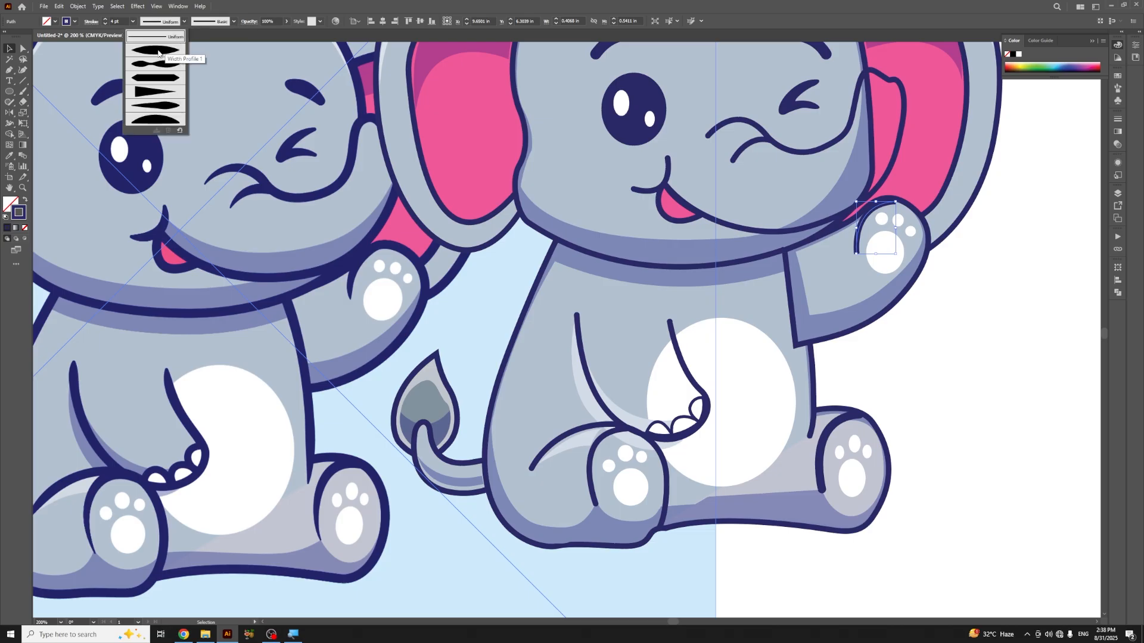
{"action": "left_click", "coordinate": [170, 108]}
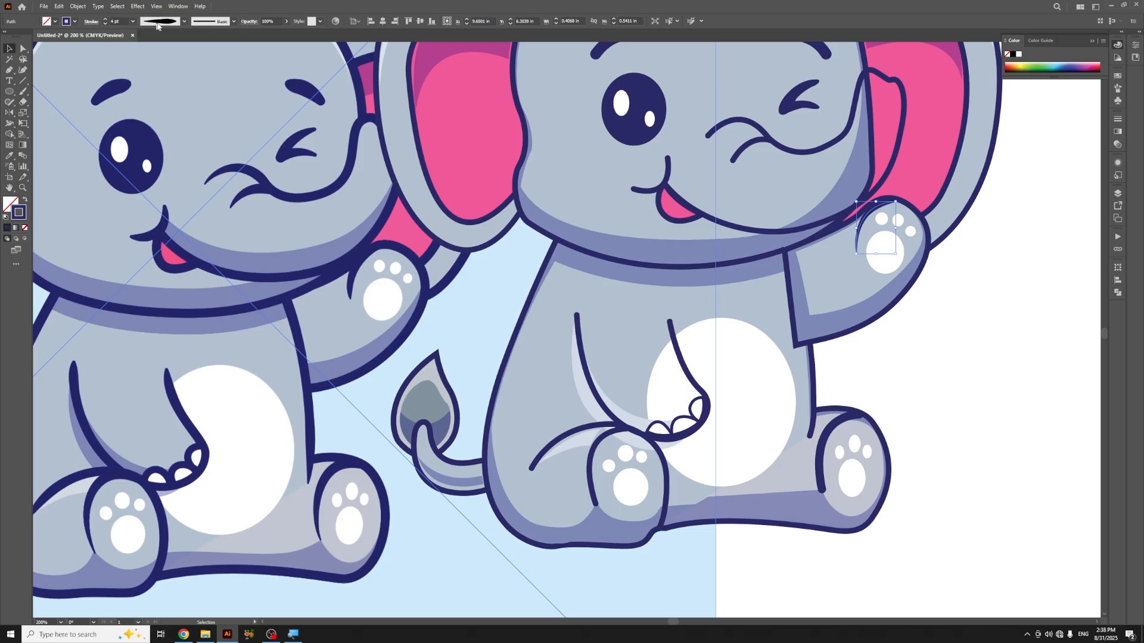
{"action": "left_click", "coordinate": [91, 21]}
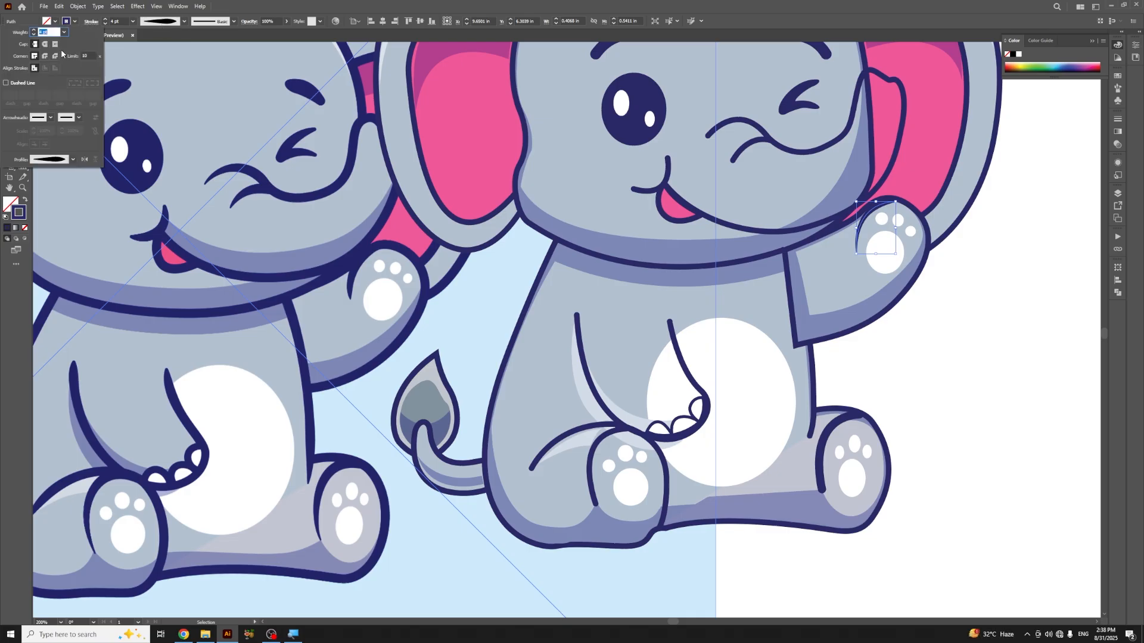
{"action": "left_click", "coordinate": [46, 44]}
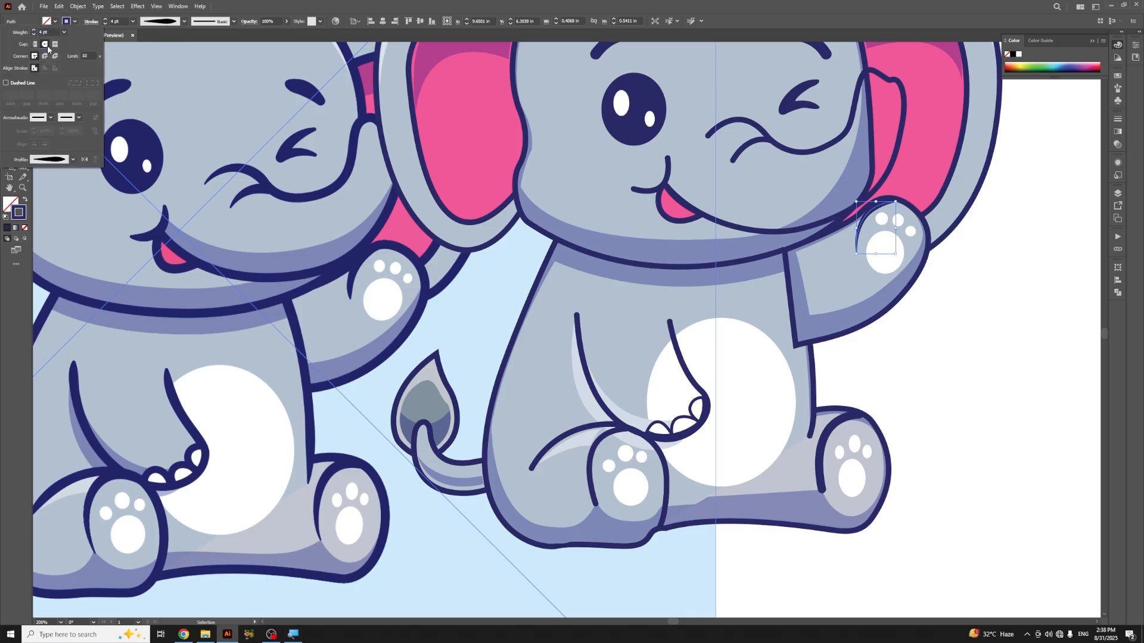
{"action": "left_click", "coordinate": [889, 356]}
{"action": "left_click", "coordinate": [944, 358]}
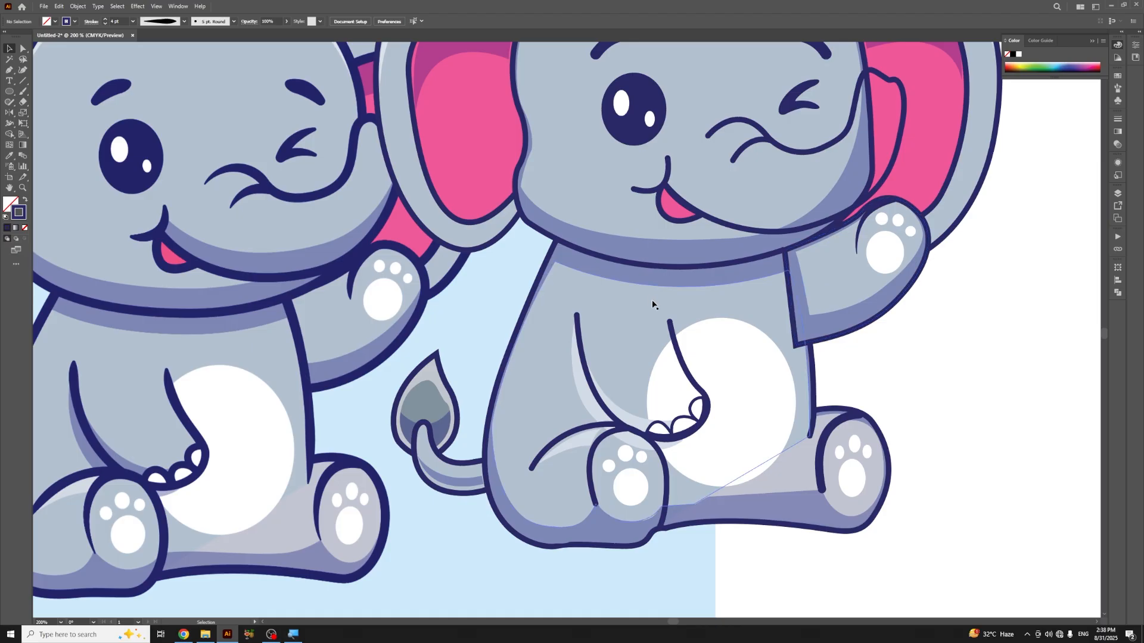
{"action": "left_click", "coordinate": [795, 325]}
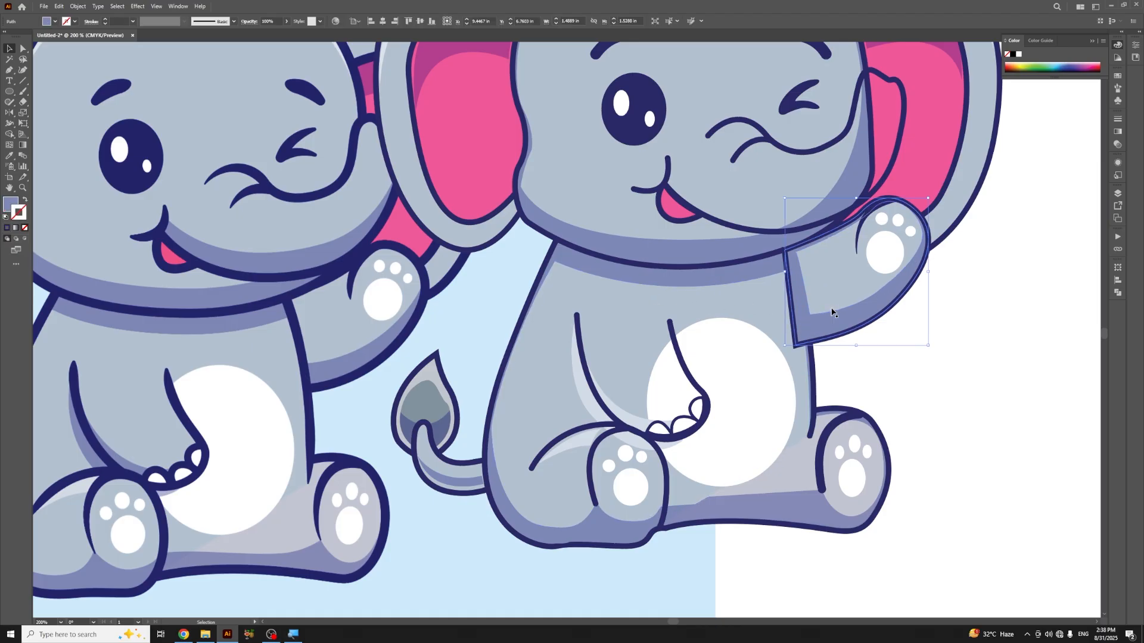
{"action": "left_click", "coordinate": [843, 300], "text": "shift"}
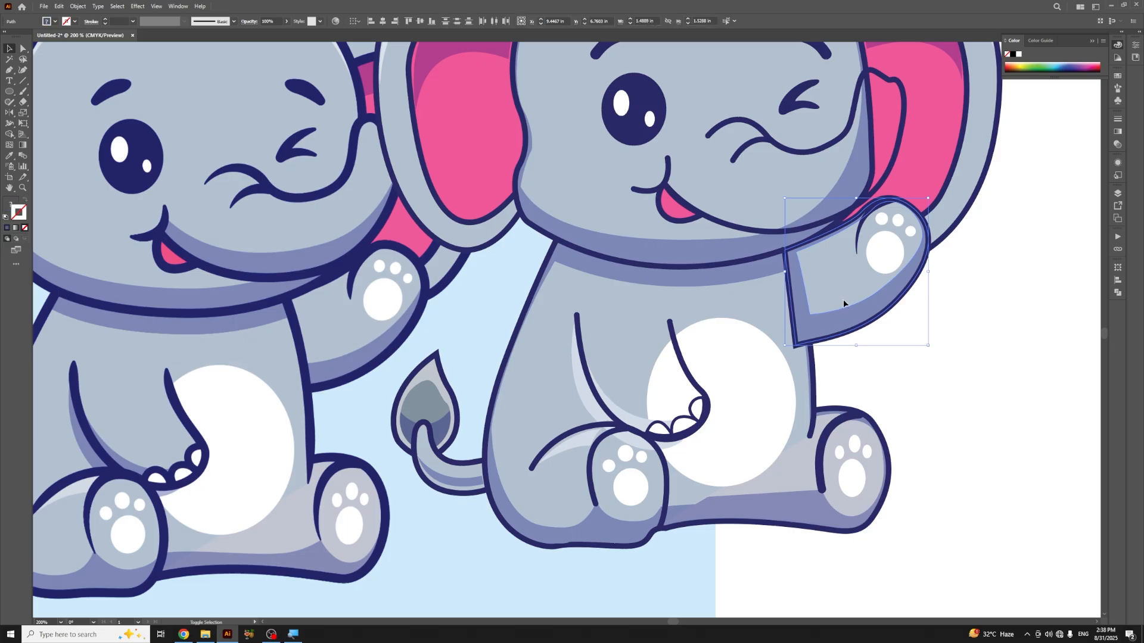
{"action": "left_click", "coordinate": [845, 308], "text": "shift"}
{"action": "left_click", "coordinate": [976, 314]}
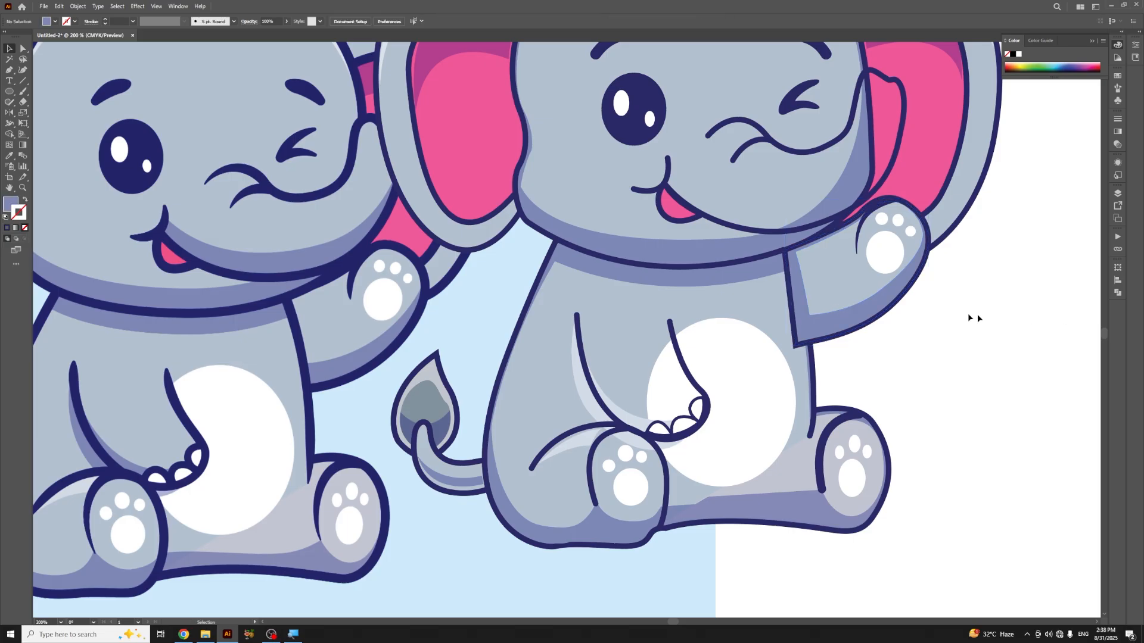
{"action": "left_click", "coordinate": [867, 303]}
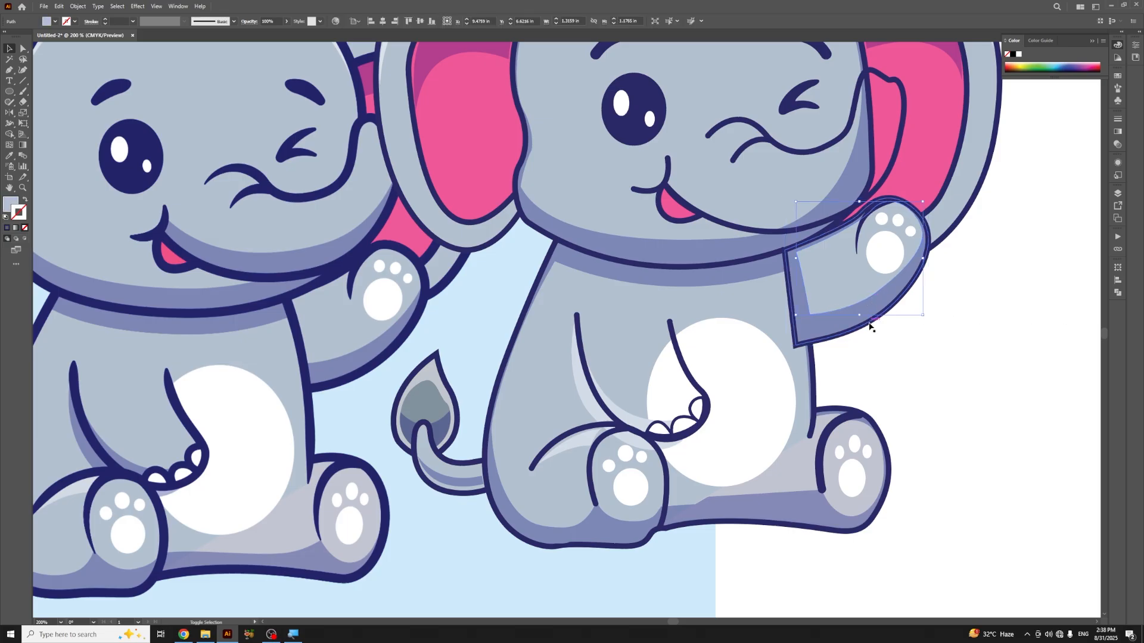
{"action": "left_click", "coordinate": [869, 325], "text": "shift"}
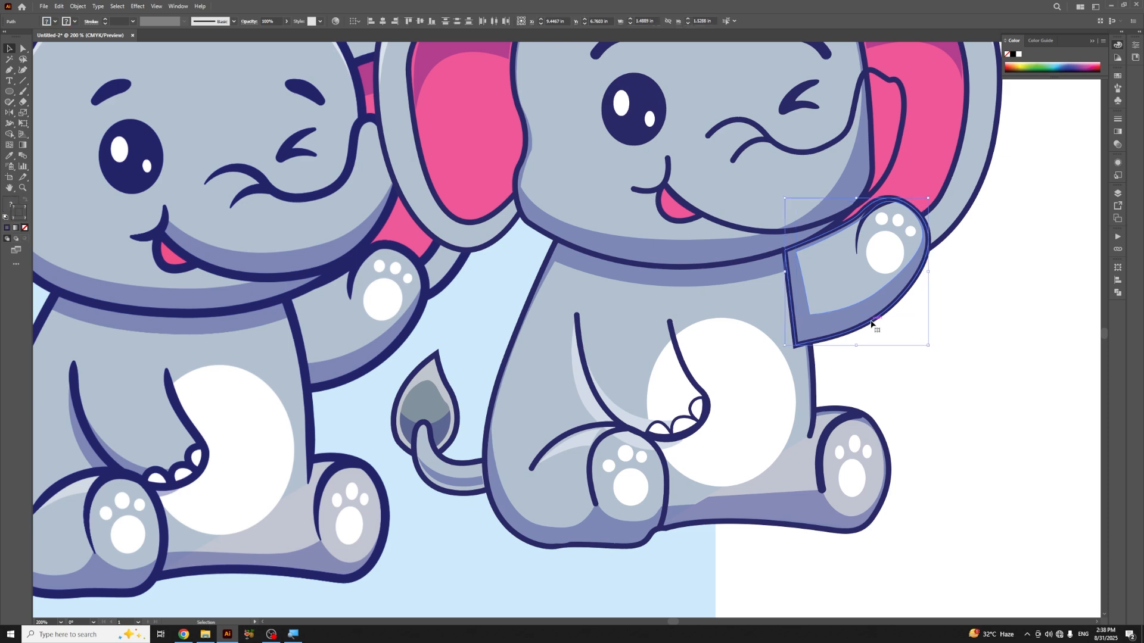
{"action": "key", "text": "ctrl+["}
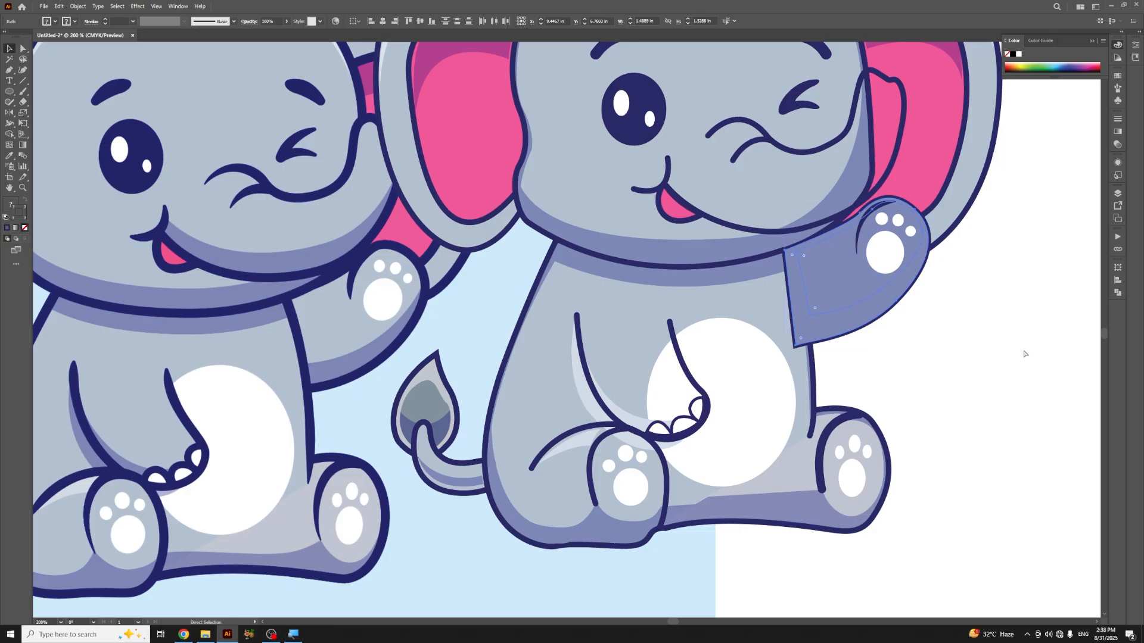
{"action": "key", "text": "ctrl+]"}
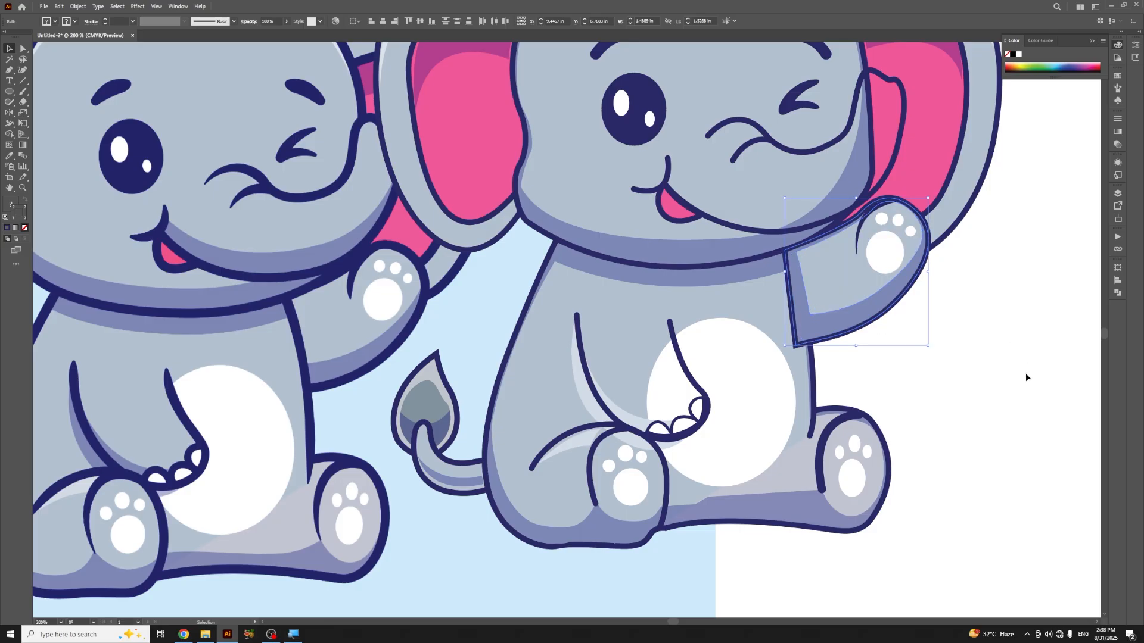
{"action": "left_click", "coordinate": [1025, 373]}
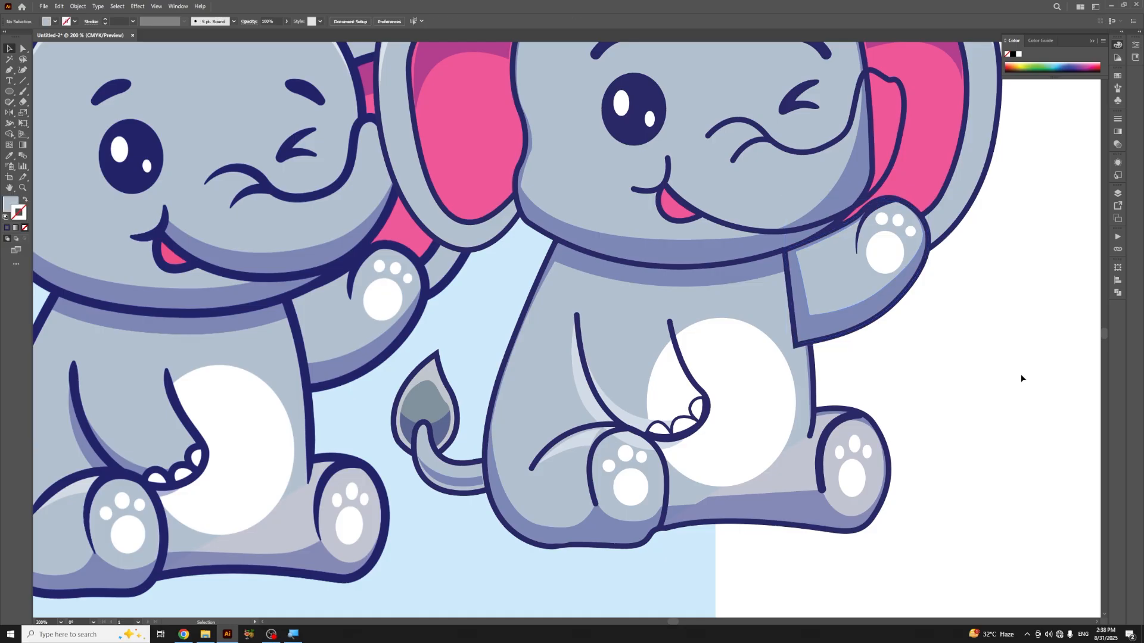
{"action": "left_click", "coordinate": [811, 369]}
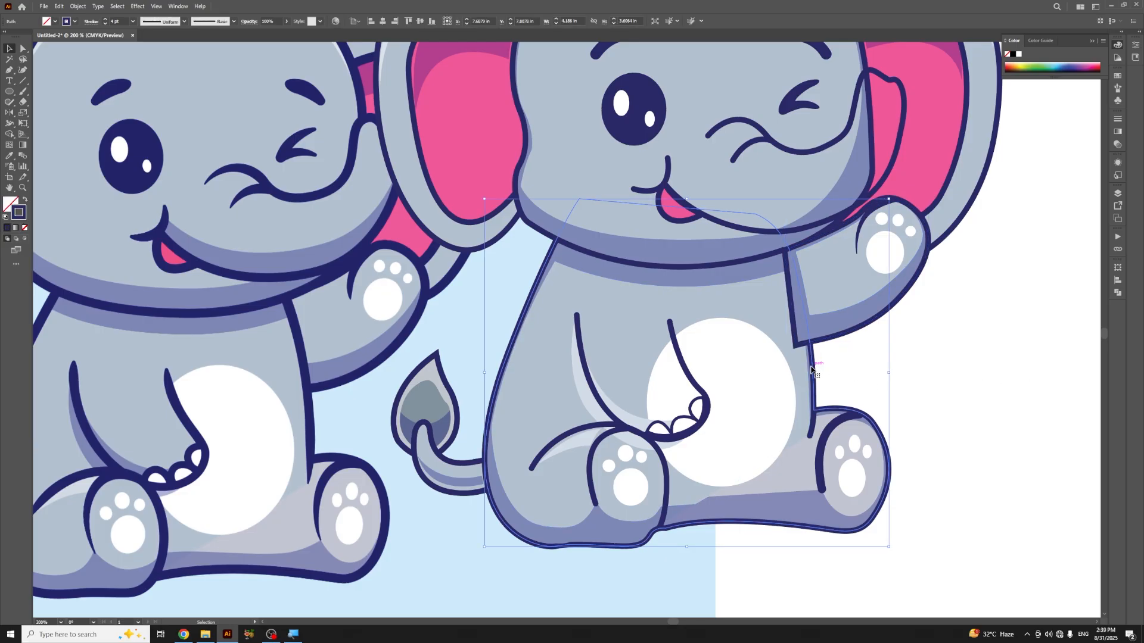
{"action": "left_click", "coordinate": [995, 404]}
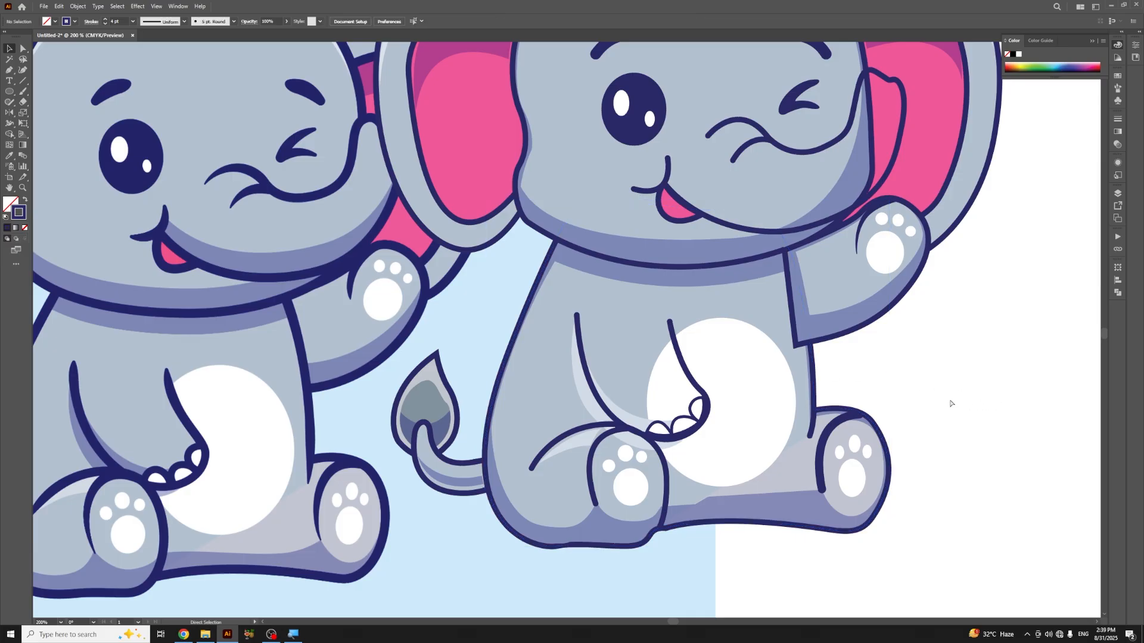
Step: Move the reference image away from the traced elephant so the vector drawing stands alone on white
{"action": "key", "text": "ctrl+minus"}
{"action": "key", "text": "ctrl+minus"}
{"action": "left_click_drag", "start_coordinate": [381, 394], "coordinate": [377, 395]}
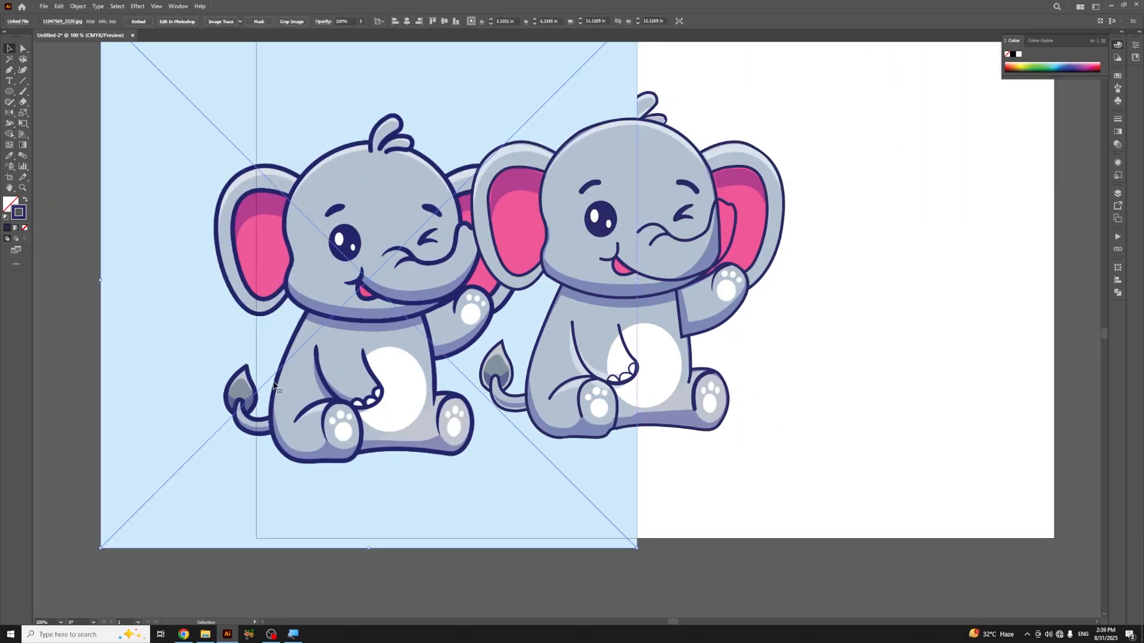
{"action": "left_click_drag", "start_coordinate": [276, 386], "coordinate": [0, 372]}
{"action": "key", "text": "ctrl+z"}
{"action": "left_click_drag", "start_coordinate": [427, 272], "coordinate": [241, 296]}
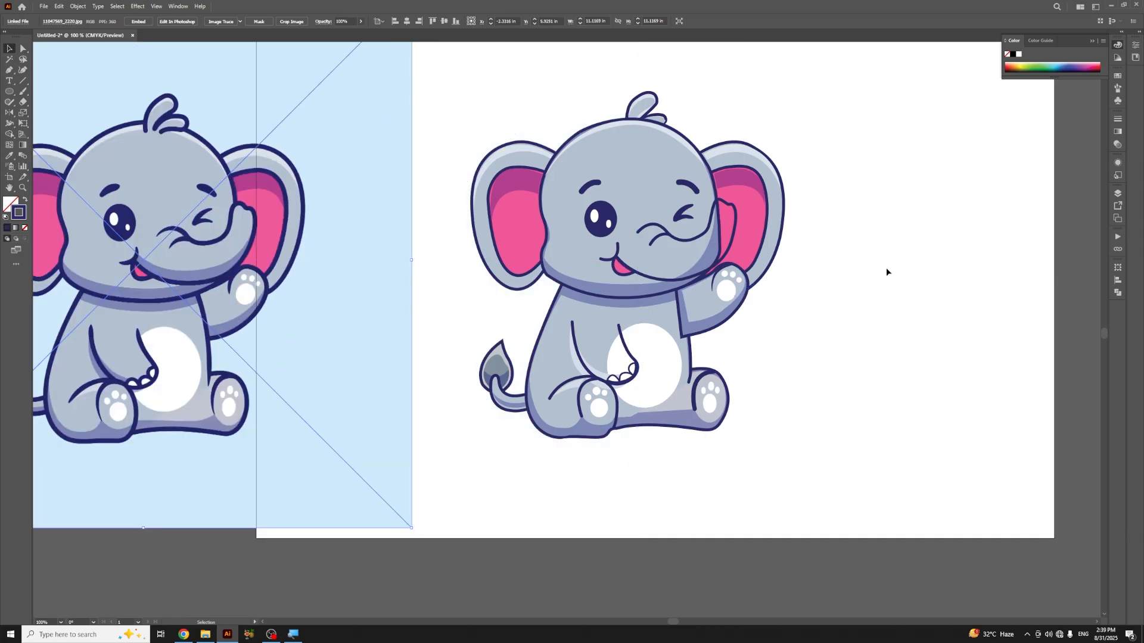
{"action": "left_click", "coordinate": [882, 268]}
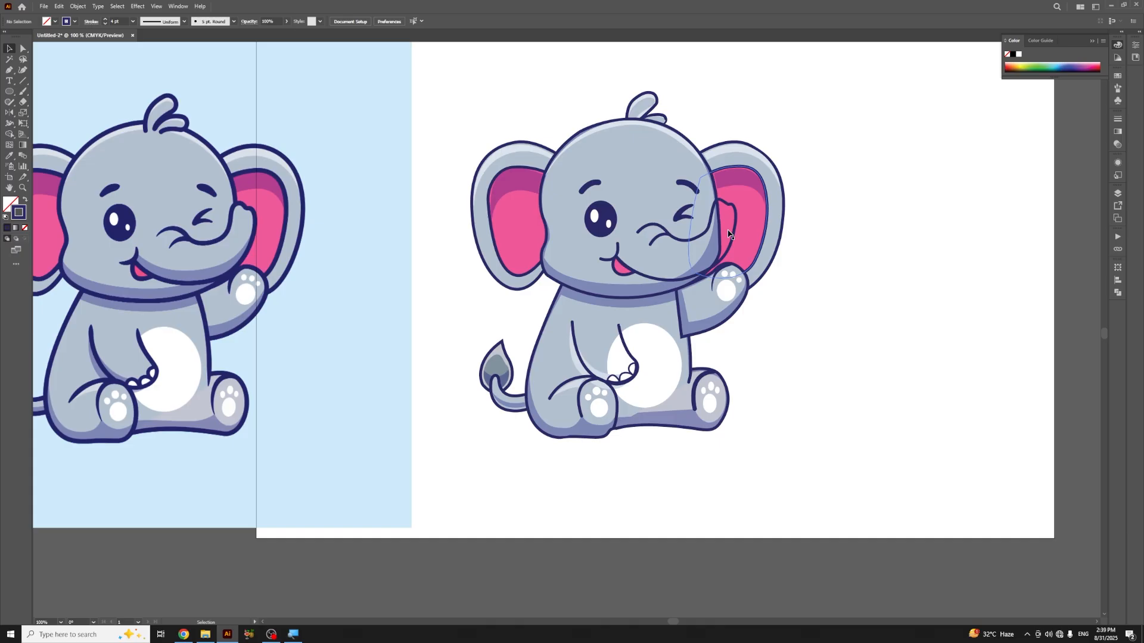
Step: Fill the closed trunk shape with the blue-grey sampled from the head, without a stroke
{"action": "left_click", "coordinate": [734, 231]}
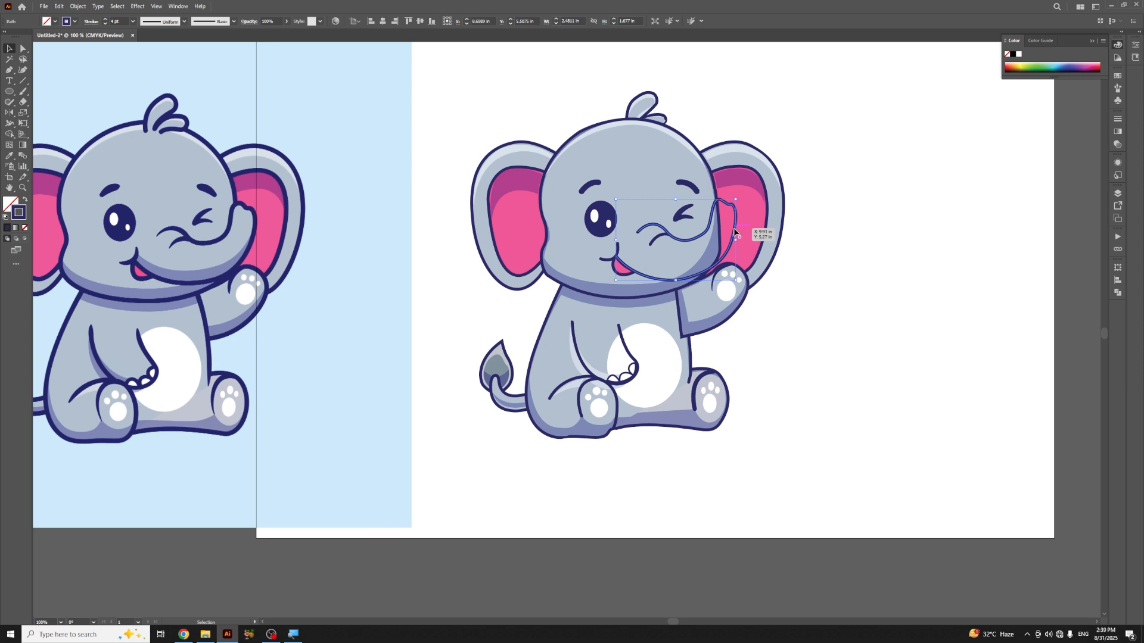
{"action": "key", "text": "i"}
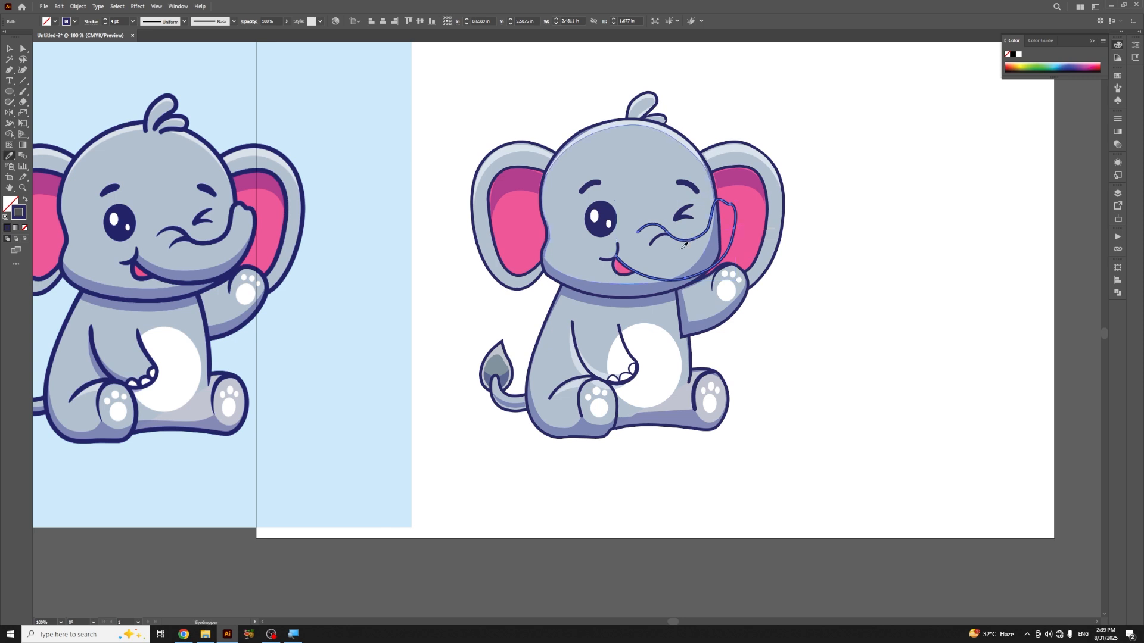
{"action": "left_click", "coordinate": [684, 246]}
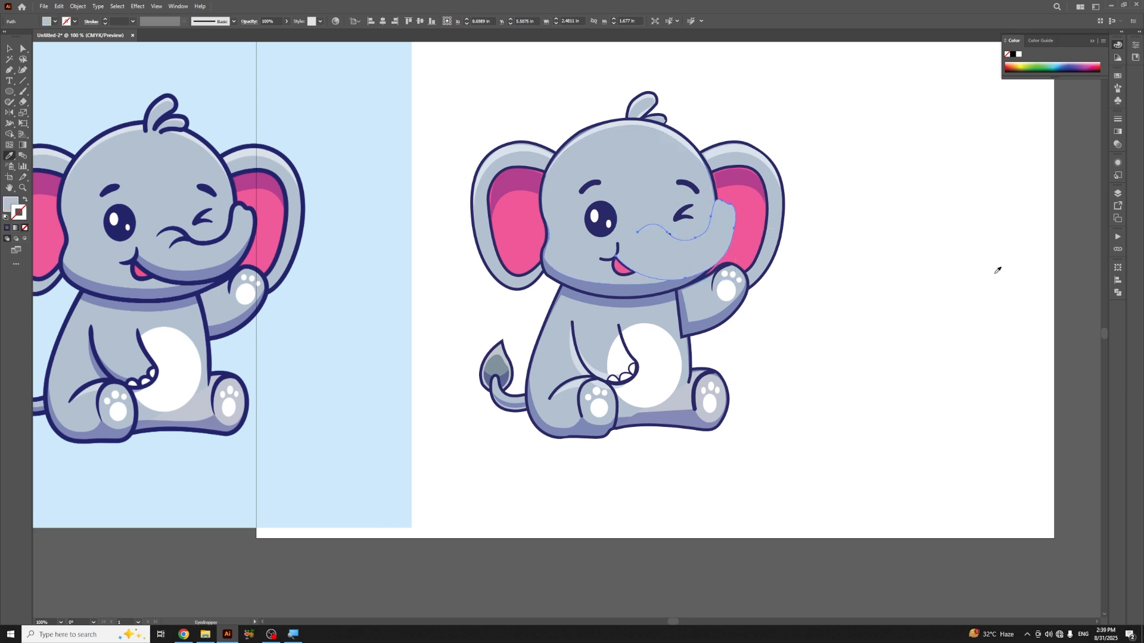
{"action": "key", "text": "v"}
{"action": "left_click", "coordinate": [929, 282]}
Step: Add the 4 pt navy outline over the filled trunk by sampling the ear's outline style onto a front copy
{"action": "left_click", "coordinate": [698, 252]}
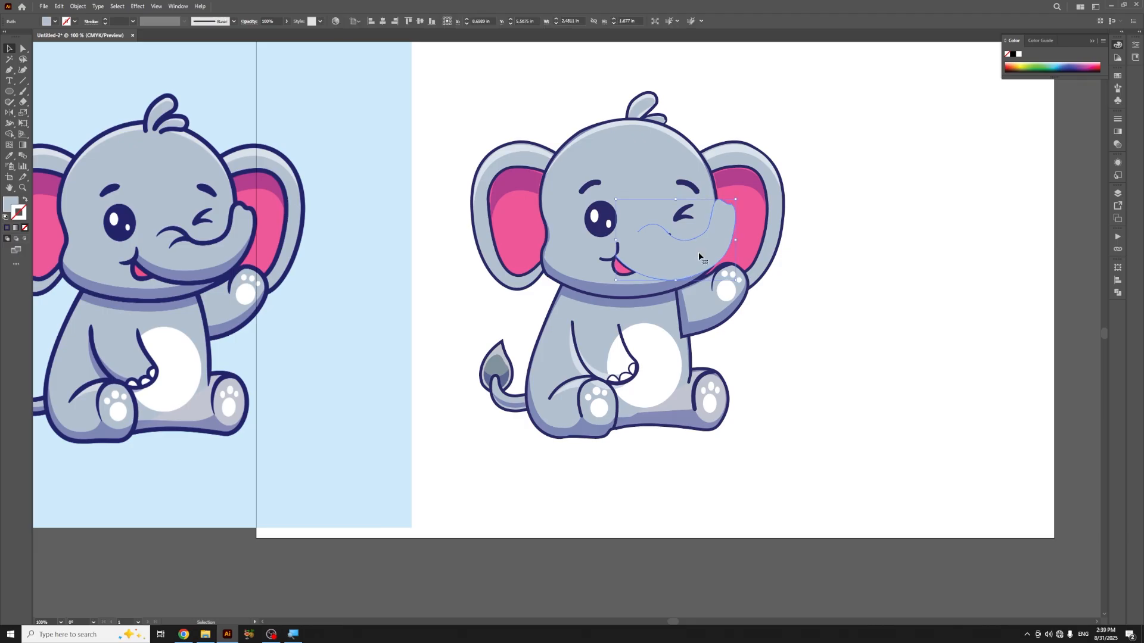
{"action": "key", "text": "i"}
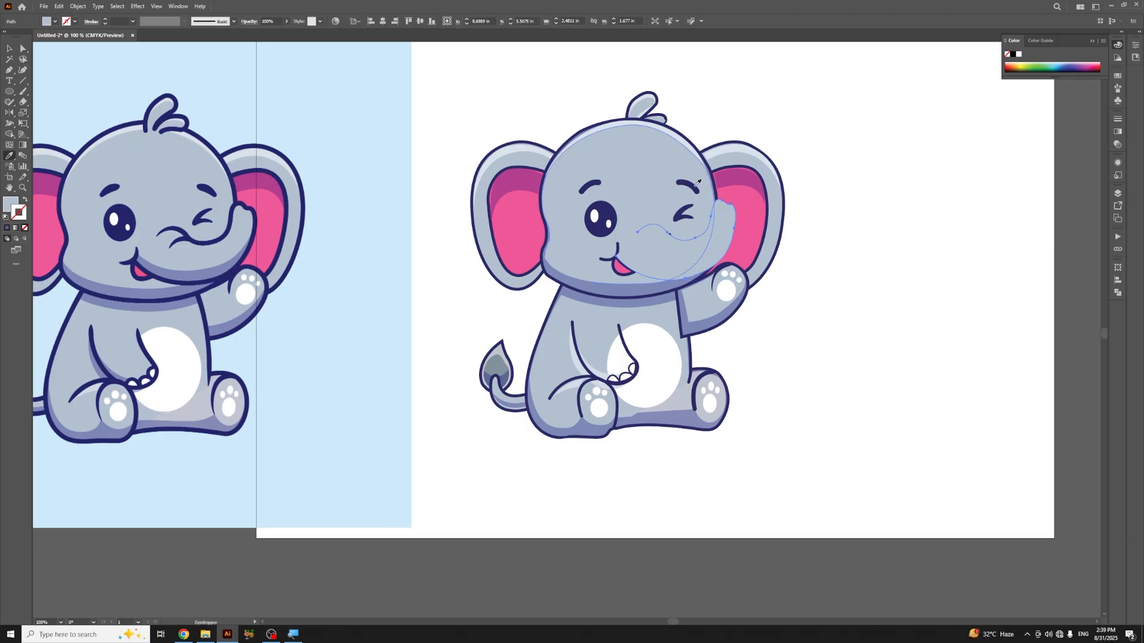
{"action": "left_click", "coordinate": [719, 143]}
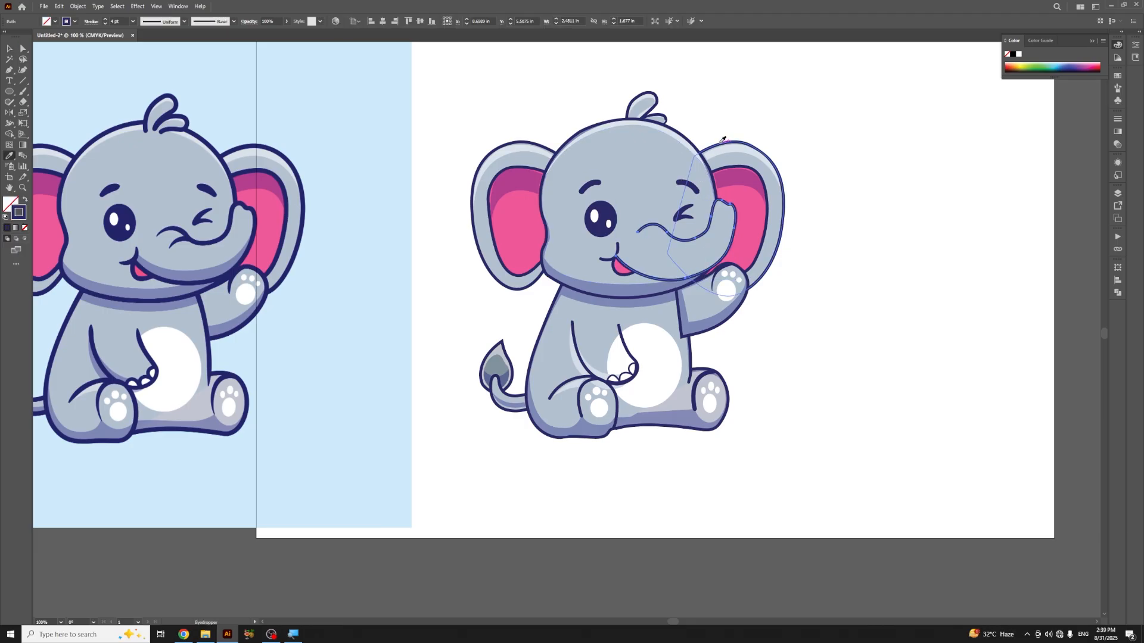
{"action": "key", "text": "v"}
{"action": "left_click", "coordinate": [902, 201]}
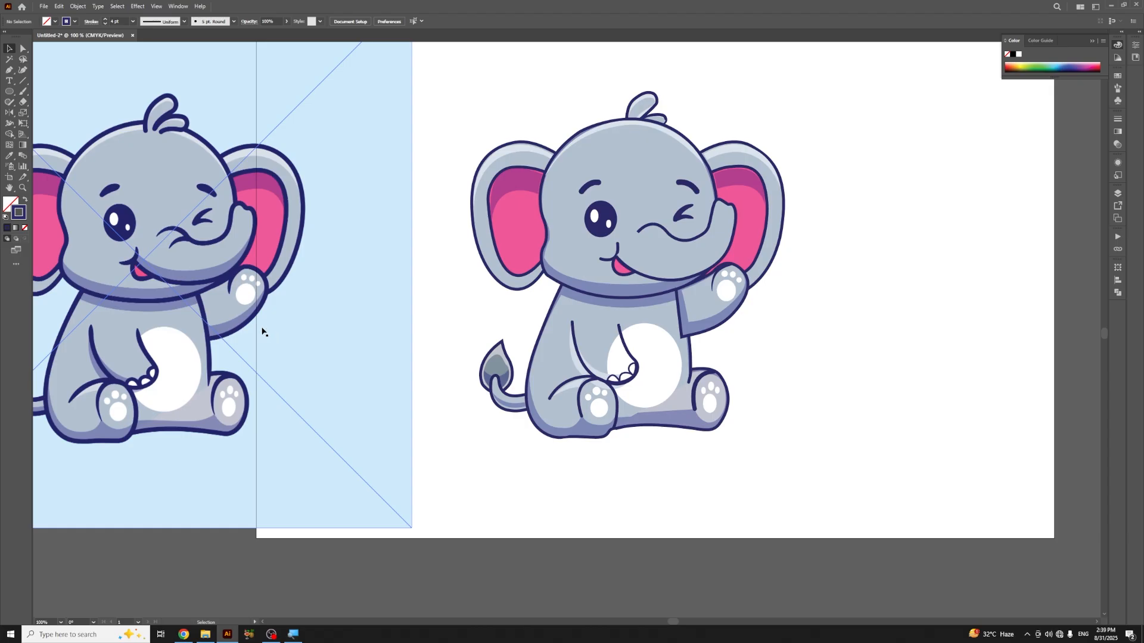
Step: Reposition the reference image beside the traced elephant so both faces and trunks can be compared
{"action": "left_click_drag", "start_coordinate": [212, 350], "coordinate": [617, 328]}
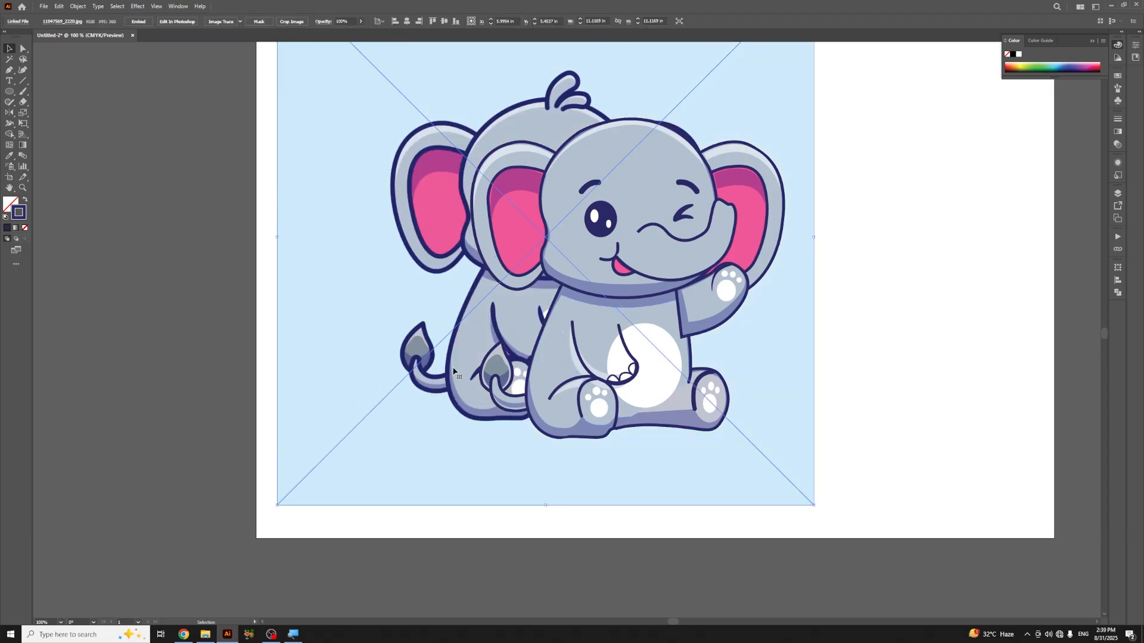
{"action": "key", "text": "Right"}
{"action": "key", "text": "Right"}
{"action": "key", "text": "Right"}
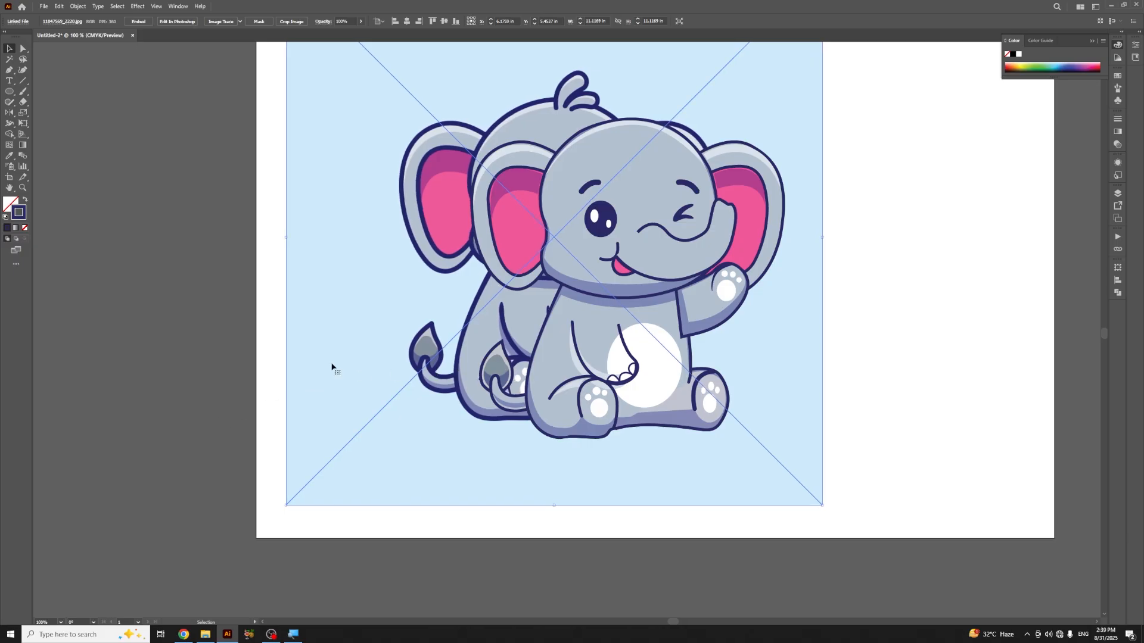
{"action": "left_click_drag", "start_coordinate": [391, 340], "coordinate": [278, 350]}
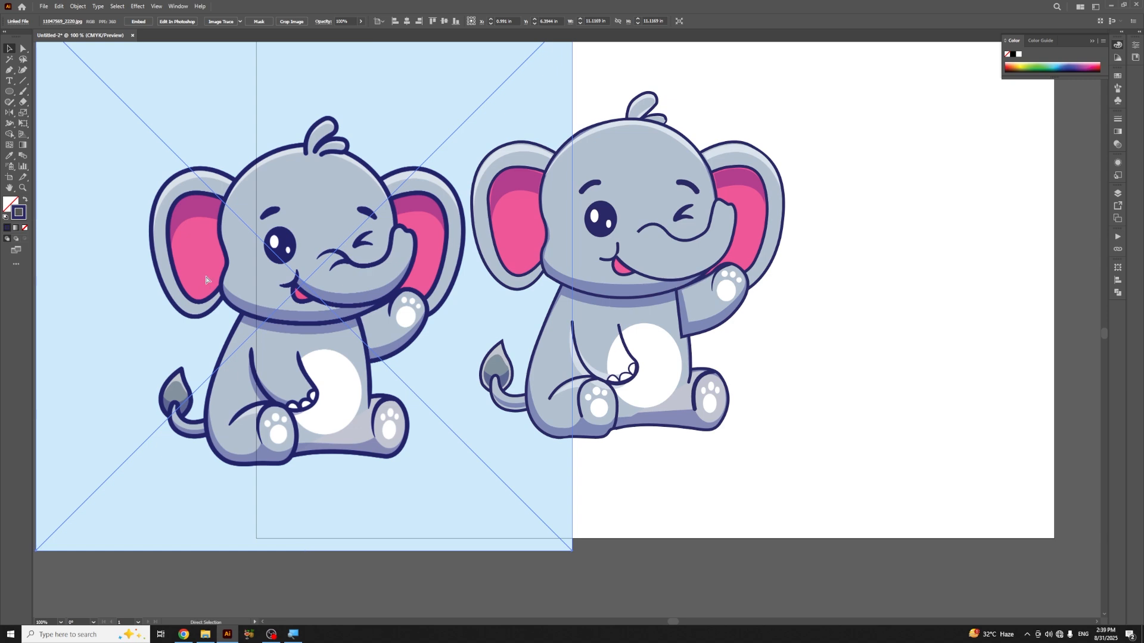
{"action": "key", "text": "ctrl+plus"}
{"action": "key", "text": "space"}
{"action": "left_click_drag", "start_coordinate": [568, 275], "coordinate": [377, 278]}
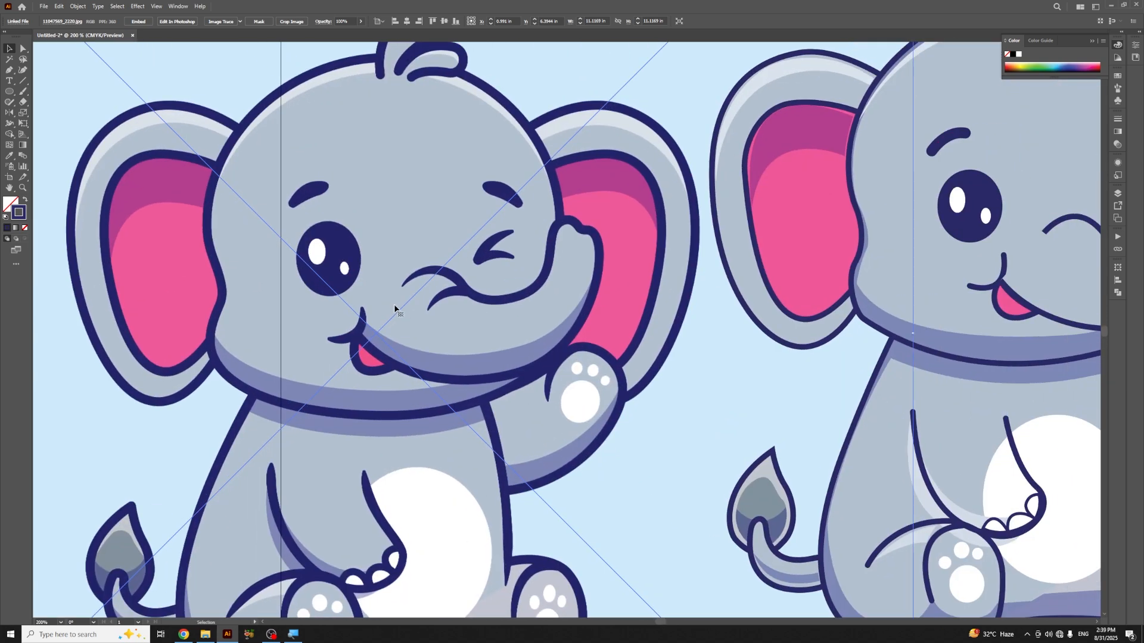
Step: Draw a closed crescent over the reference's trunk shading with the Pen tool, from the mouth corner along the underside up to the tip
{"action": "key", "text": "p"}
{"action": "left_click", "coordinate": [366, 324]}
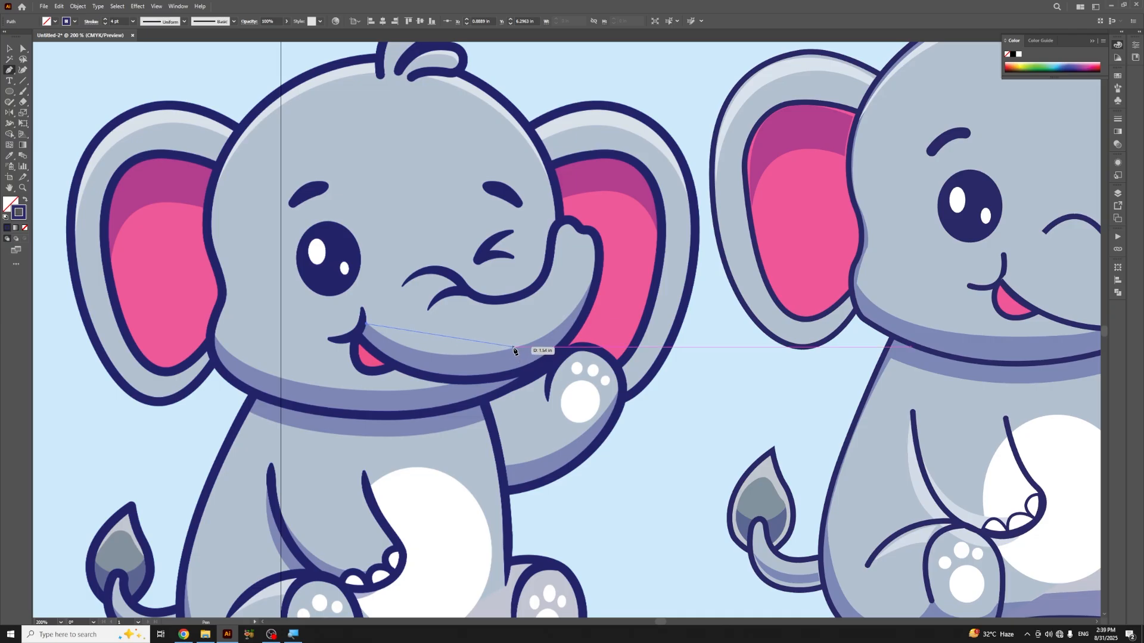
{"action": "left_click_drag", "start_coordinate": [513, 347], "coordinate": [556, 337]}
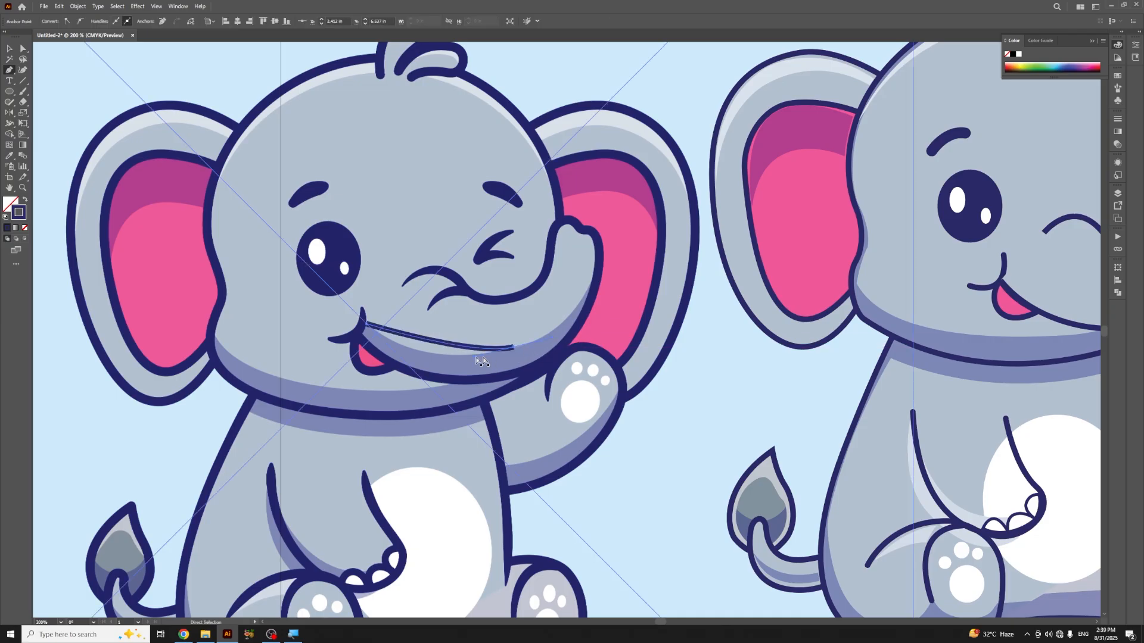
{"action": "left_click_drag", "start_coordinate": [473, 357], "coordinate": [425, 371]}
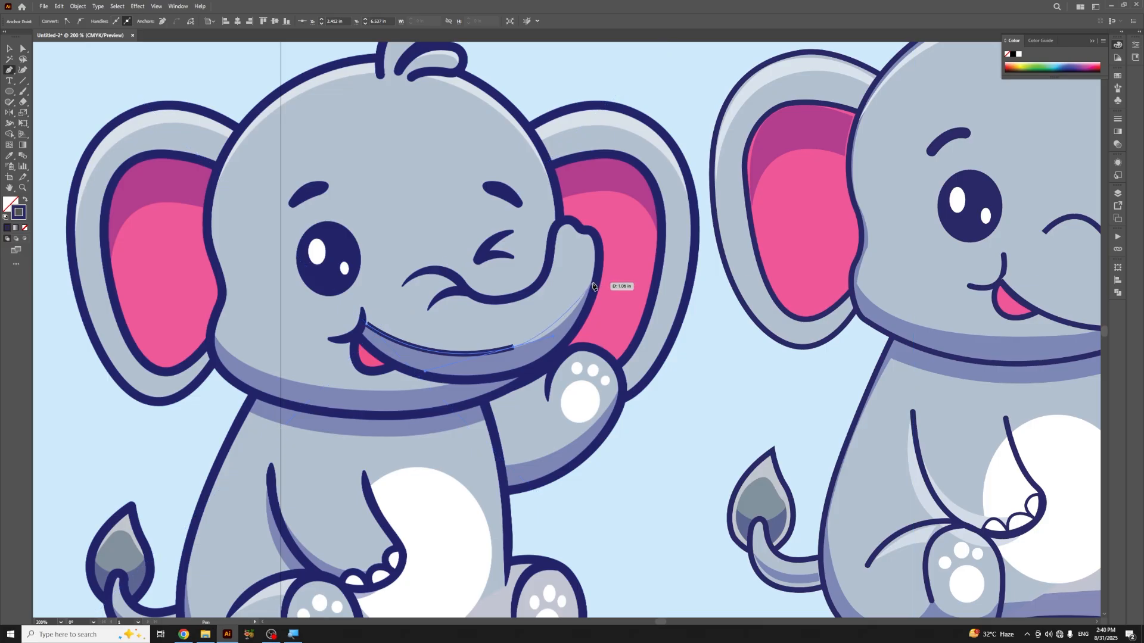
{"action": "left_click_drag", "start_coordinate": [592, 281], "coordinate": [610, 243]}
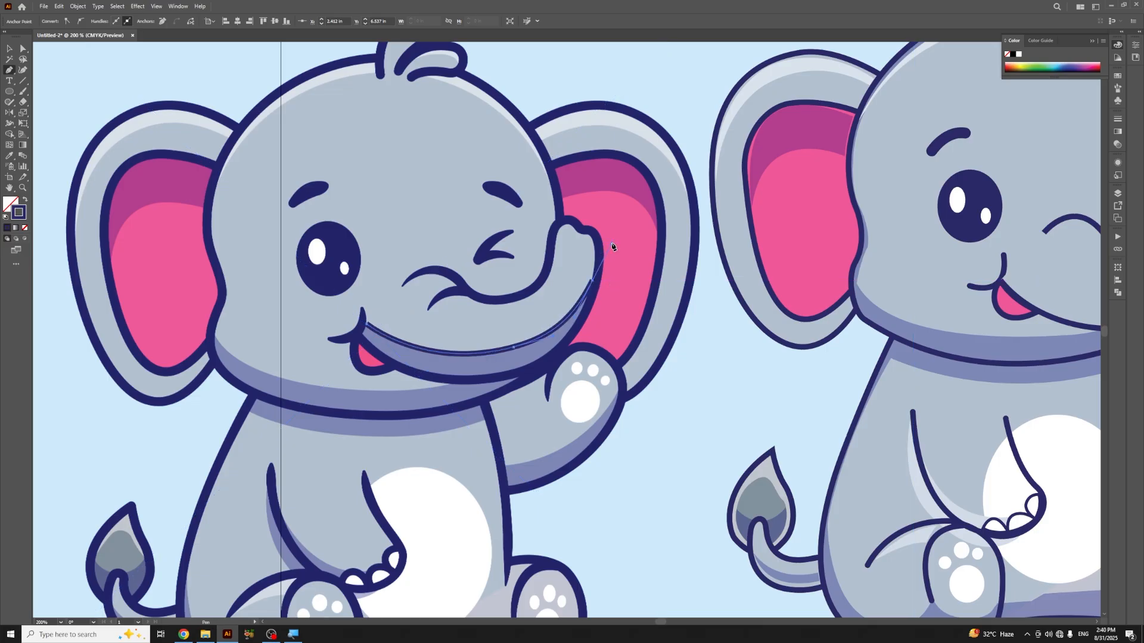
{"action": "left_click", "coordinate": [593, 283]}
{"action": "left_click_drag", "start_coordinate": [493, 375], "coordinate": [399, 389]}
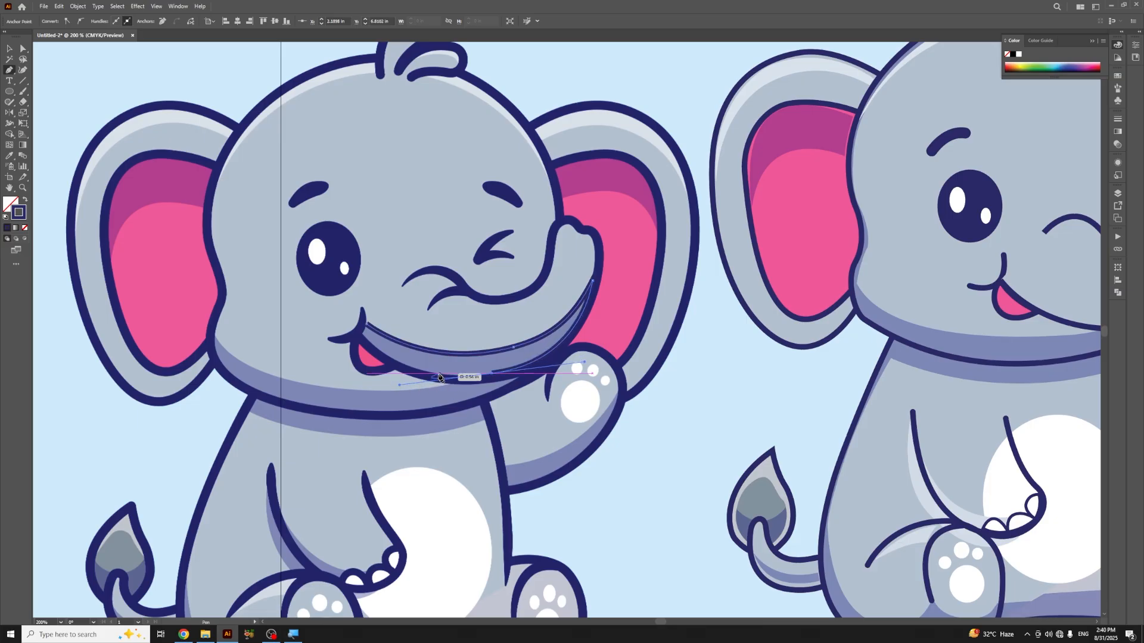
{"action": "left_click", "coordinate": [359, 329]}
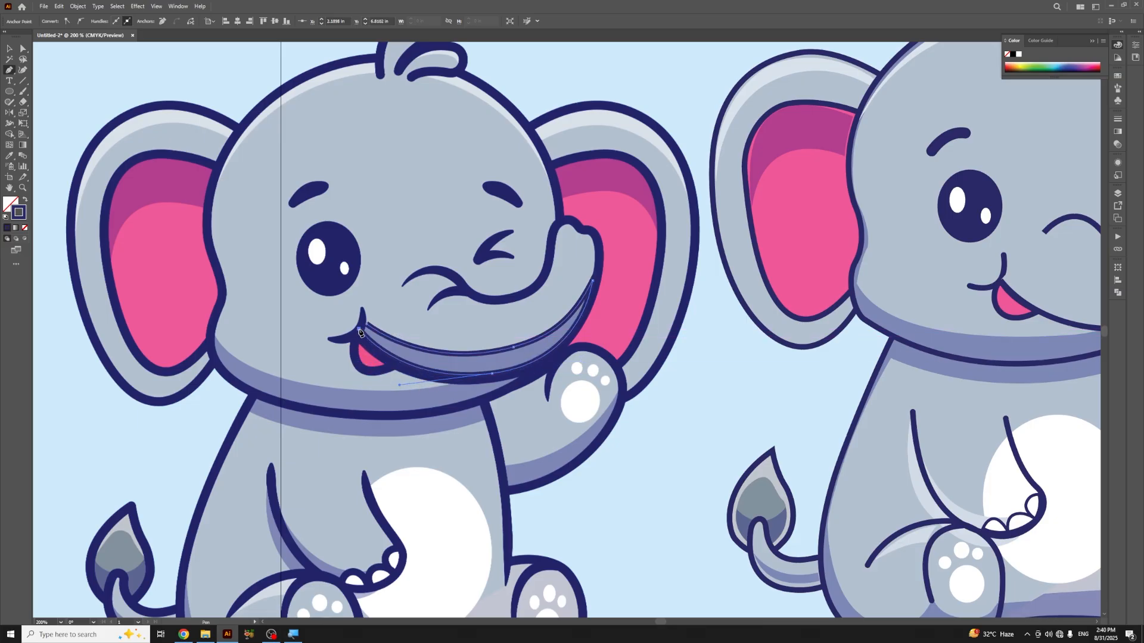
{"action": "left_click", "coordinate": [366, 326]}
Step: Fill the trunk shading crescent with the purple-blue sampled from the reference, without a stroke
{"action": "key", "text": "v"}
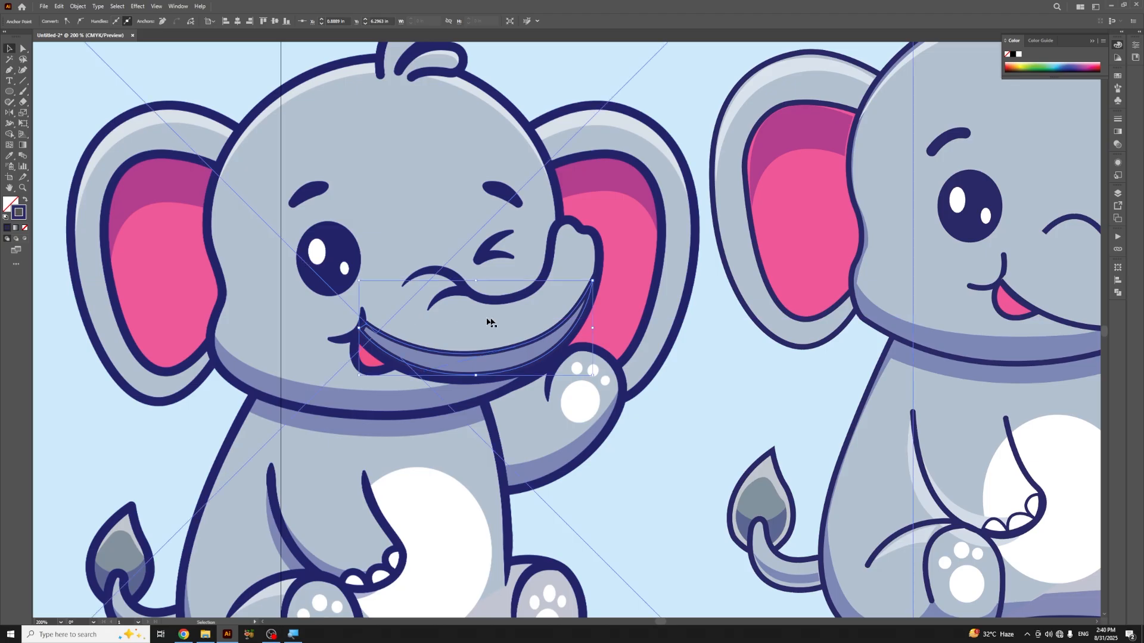
{"action": "key", "text": "i"}
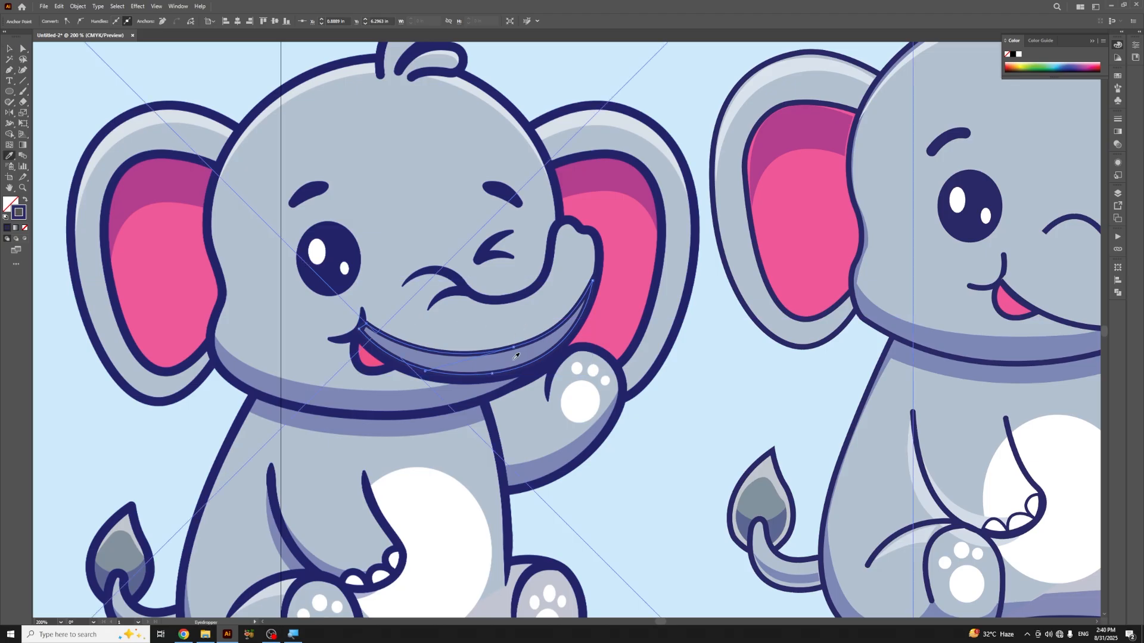
{"action": "left_click", "coordinate": [516, 356]}
{"action": "key", "text": "v"}
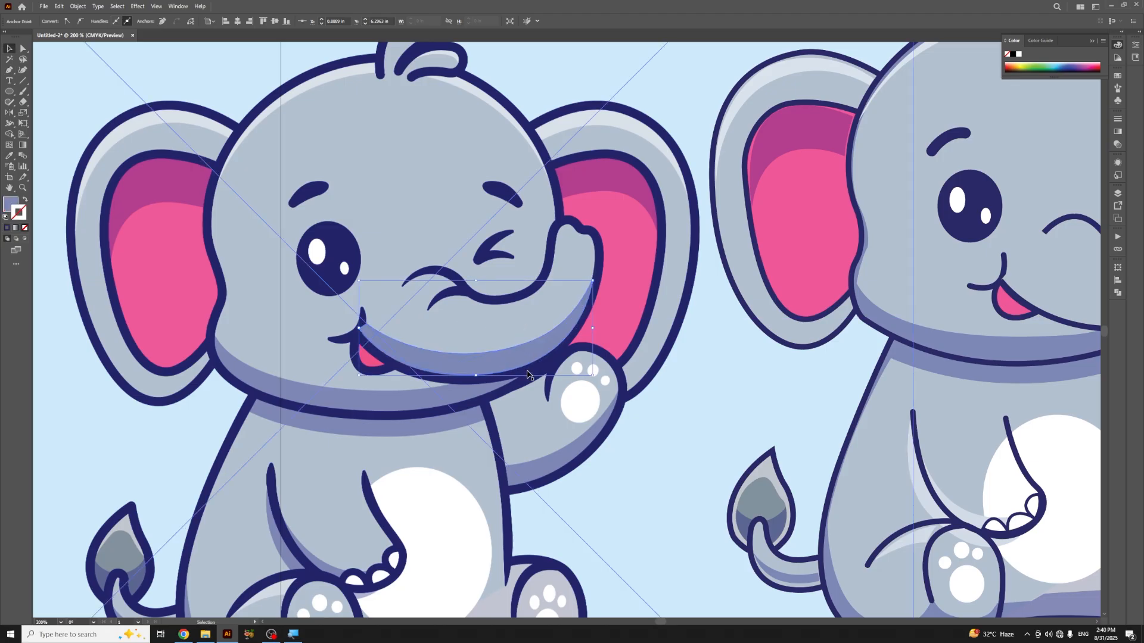
Step: Move the shading crescent from the reference onto the underside of the traced elephant's trunk
{"action": "key", "text": "ctrl+minus"}
{"action": "key", "text": "ctrl+minus"}
{"action": "key", "text": "ctrl+minus"}
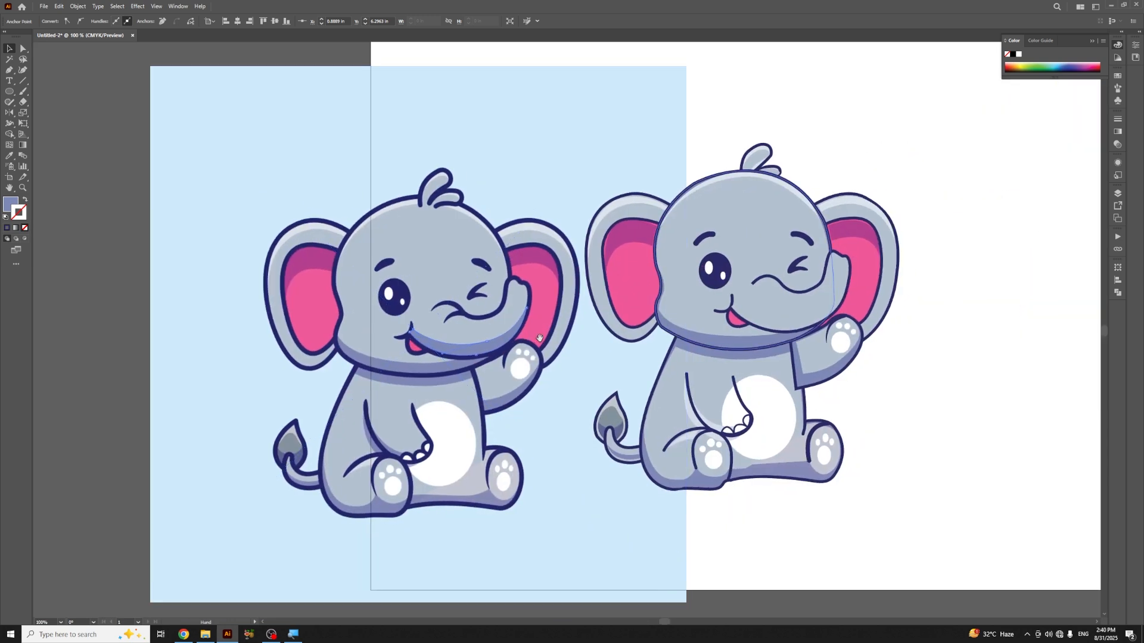
{"action": "left_click_drag", "start_coordinate": [499, 347], "coordinate": [811, 326]}
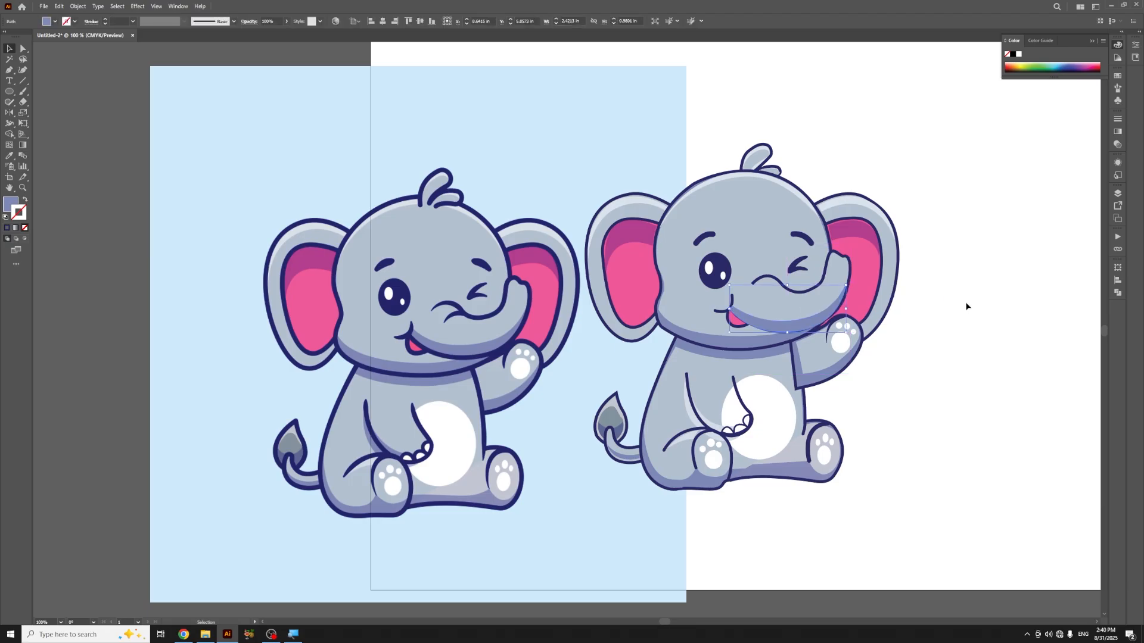
{"action": "key", "text": "ctrl+plus"}
{"action": "key", "text": "ctrl+plus"}
{"action": "key", "text": "ctrl+plus"}
{"action": "left_click", "coordinate": [1038, 297]}
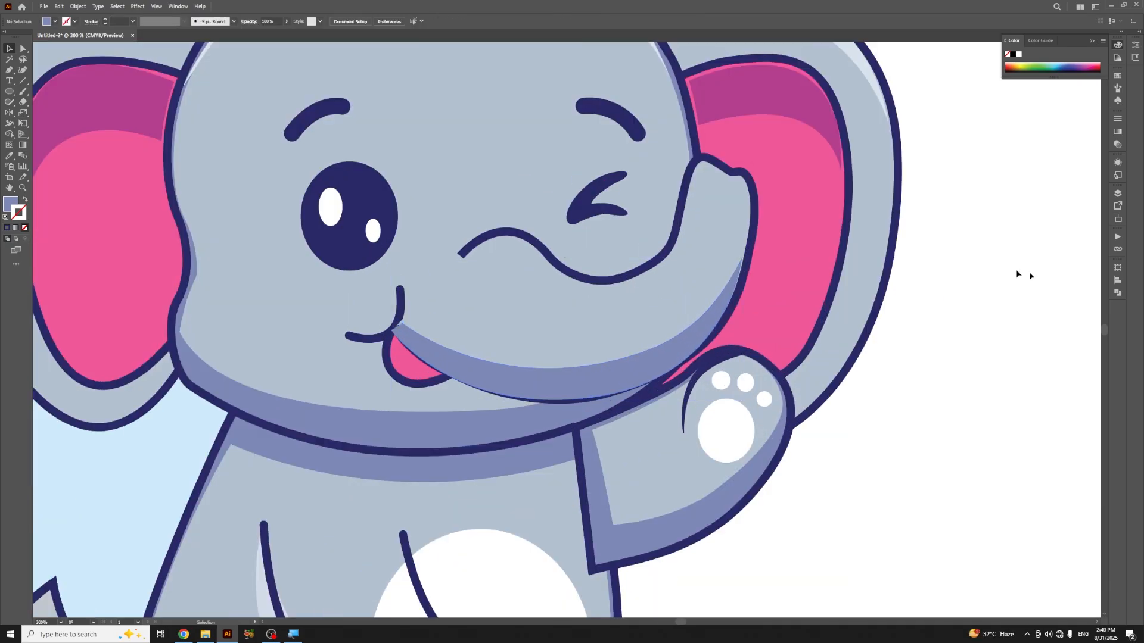
Step: Bring the trunk outline in front of the shading crescent and nudge the crescent slightly right to follow it
{"action": "left_click", "coordinate": [752, 190]}
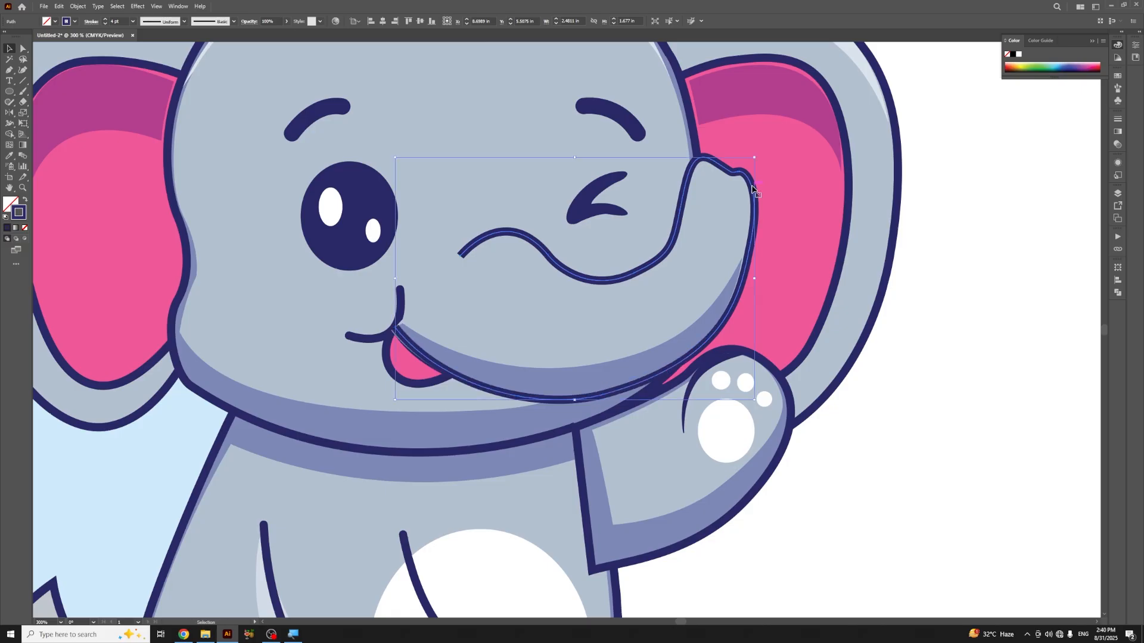
{"action": "left_click", "coordinate": [690, 335]}
{"action": "key", "text": "Down"}
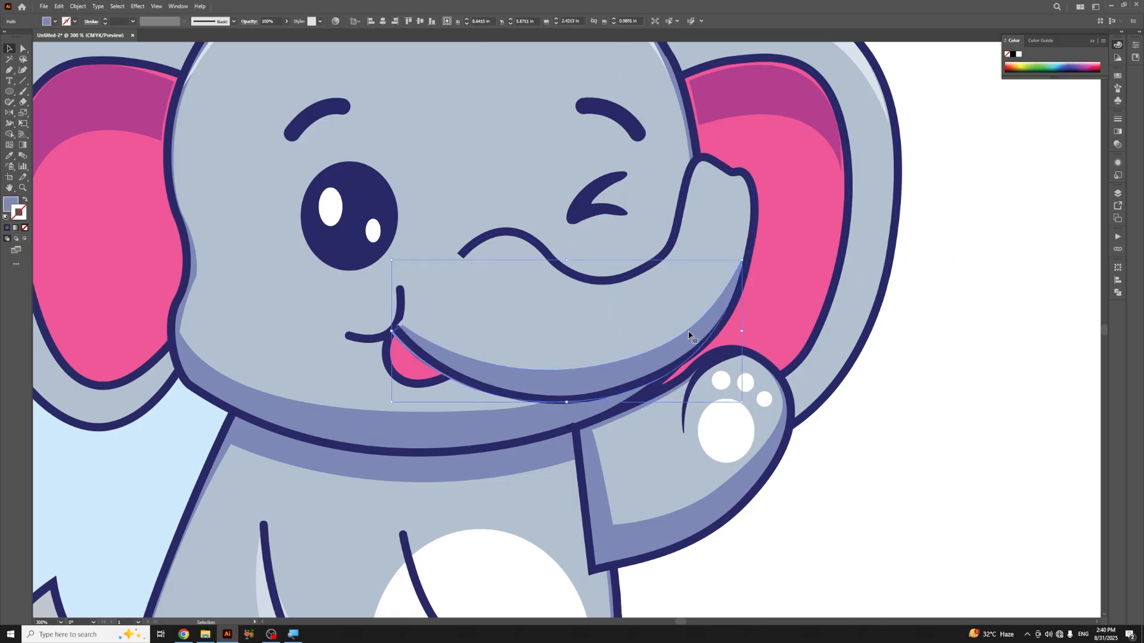
{"action": "key", "text": "Up"}
{"action": "key", "text": "Right"}
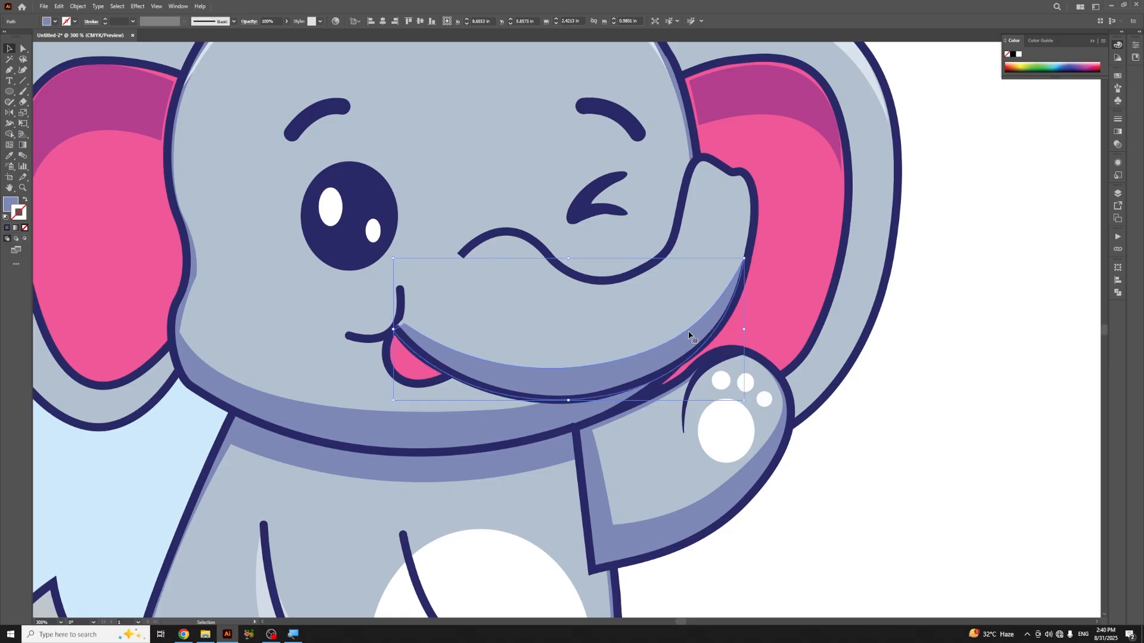
{"action": "left_click", "coordinate": [922, 529]}
Step: Move the shading crescent's inner corner point at the mouth slightly left and up to meet the trunk outline
{"action": "left_click", "coordinate": [403, 337]}
{"action": "key", "text": "a"}
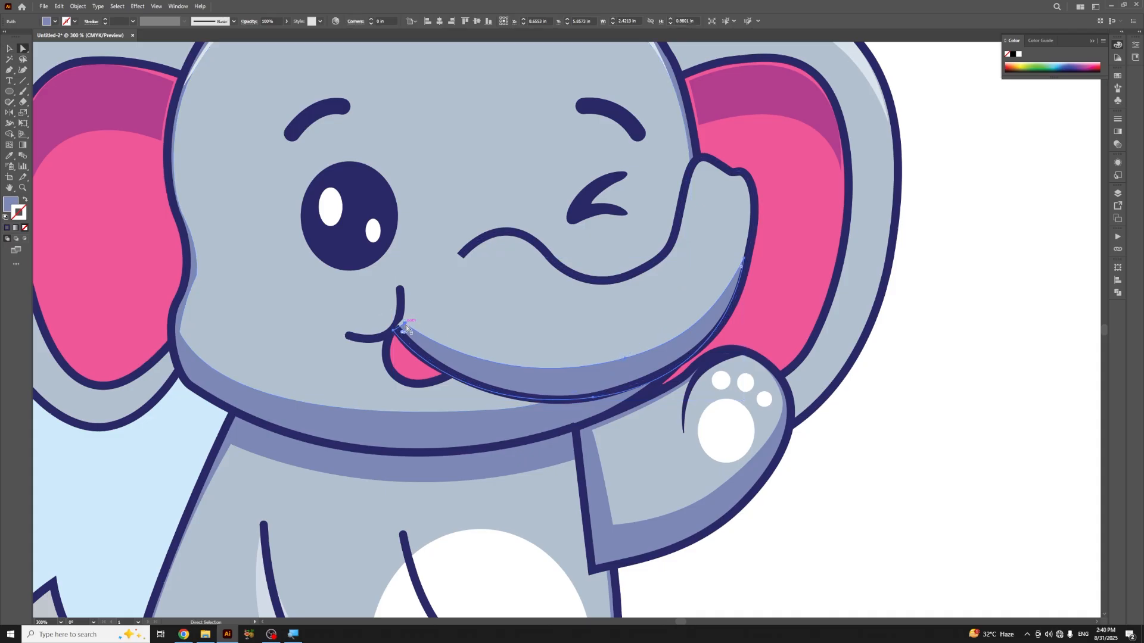
{"action": "left_click", "coordinate": [407, 325]}
{"action": "left_click", "coordinate": [406, 326]}
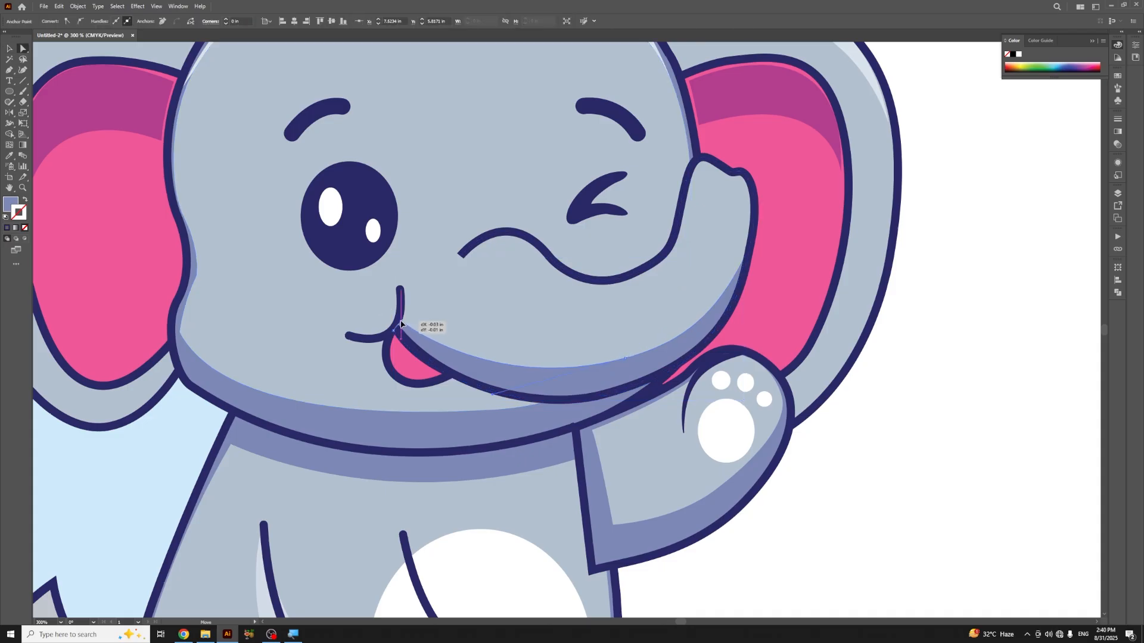
{"action": "left_click", "coordinate": [996, 447]}
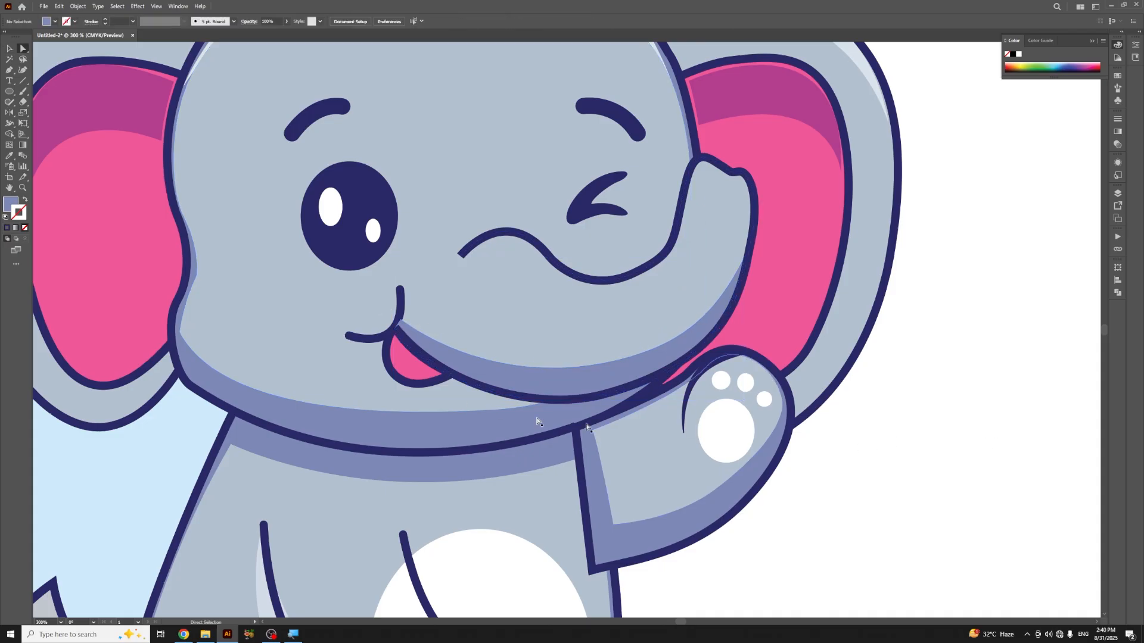
Step: Check the tongue shapes and the mouth line where they meet the trunk outline
{"action": "key", "text": "v"}
{"action": "left_click", "coordinate": [409, 363]}
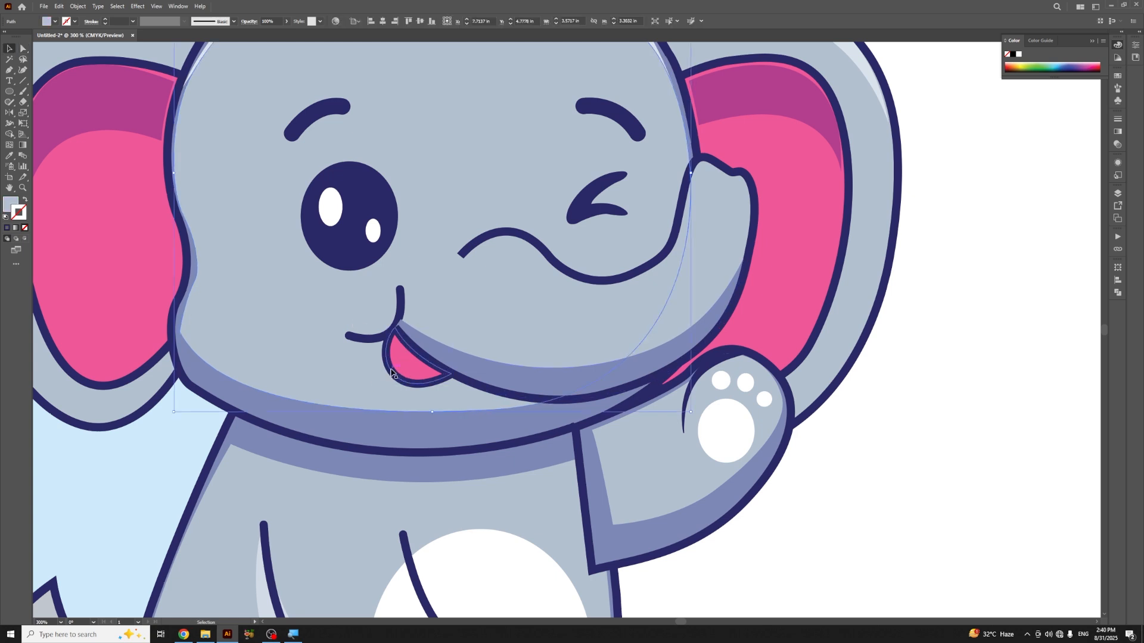
{"action": "left_click", "coordinate": [402, 371]}
{"action": "left_click", "coordinate": [402, 367], "text": "shift"}
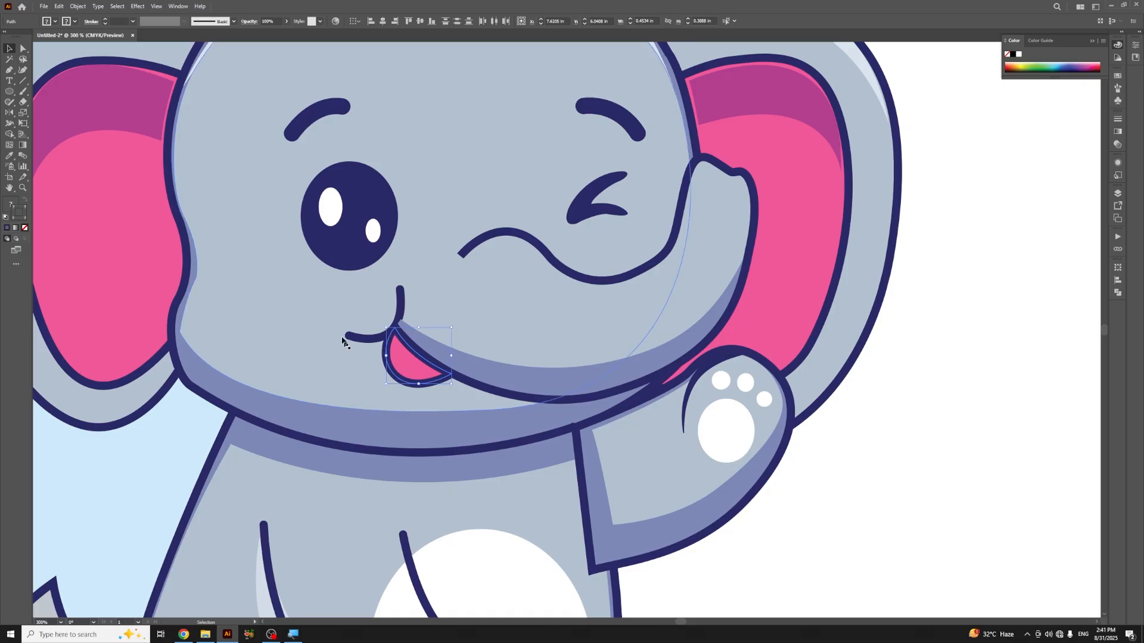
{"action": "left_click", "coordinate": [368, 341]}
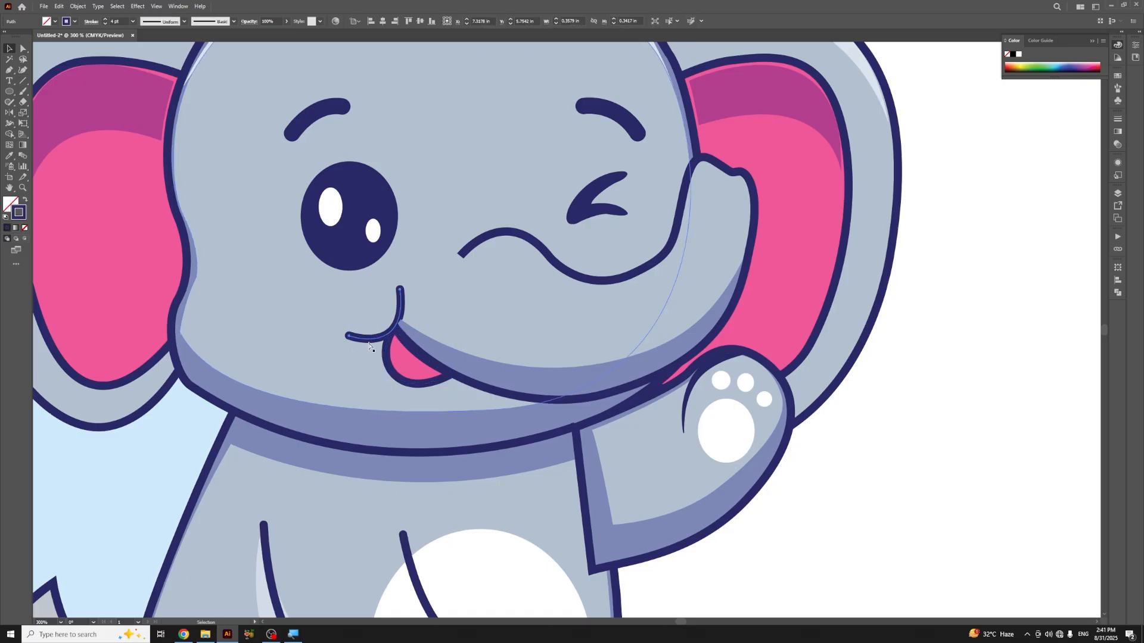
{"action": "left_click", "coordinate": [925, 412]}
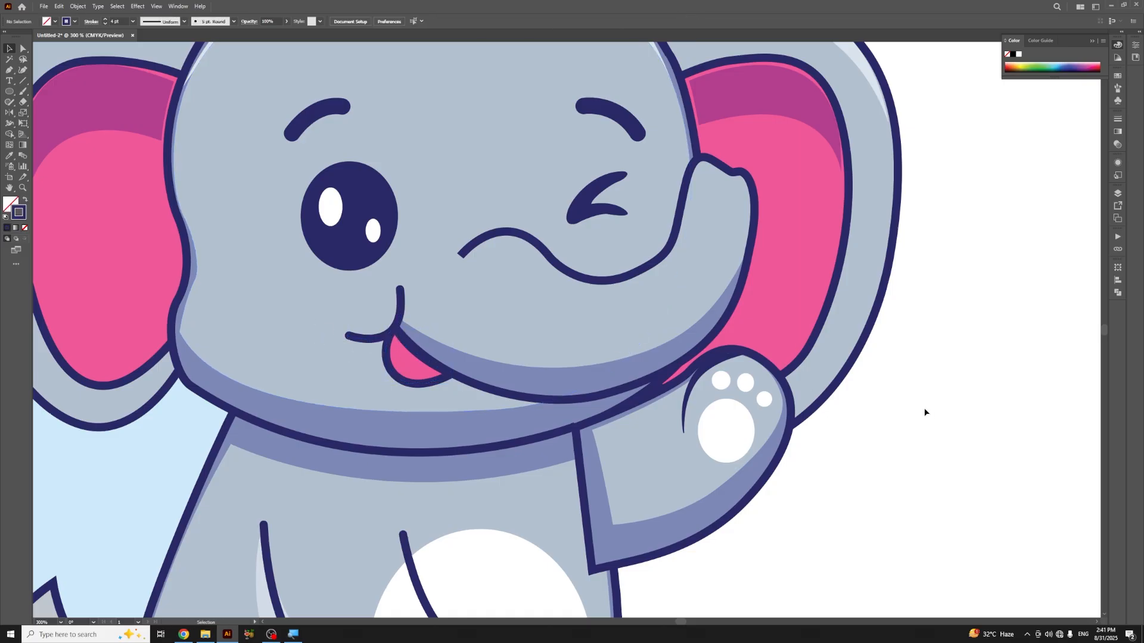
Step: Move the reference image further away from the traced elephant so the two no longer overlap
{"action": "key", "text": "ctrl+minus"}
{"action": "key", "text": "ctrl+minus"}
{"action": "key", "text": "ctrl+minus"}
{"action": "key", "text": "ctrl+minus"}
{"action": "key", "text": "ctrl+minus"}
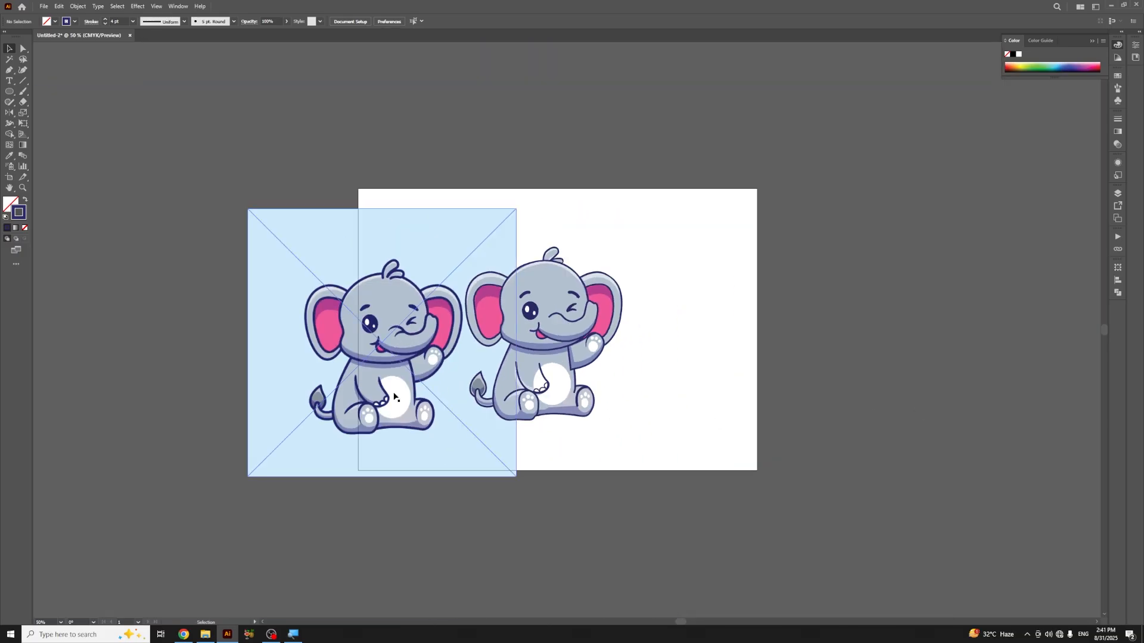
{"action": "left_click_drag", "start_coordinate": [394, 397], "coordinate": [314, 358]}
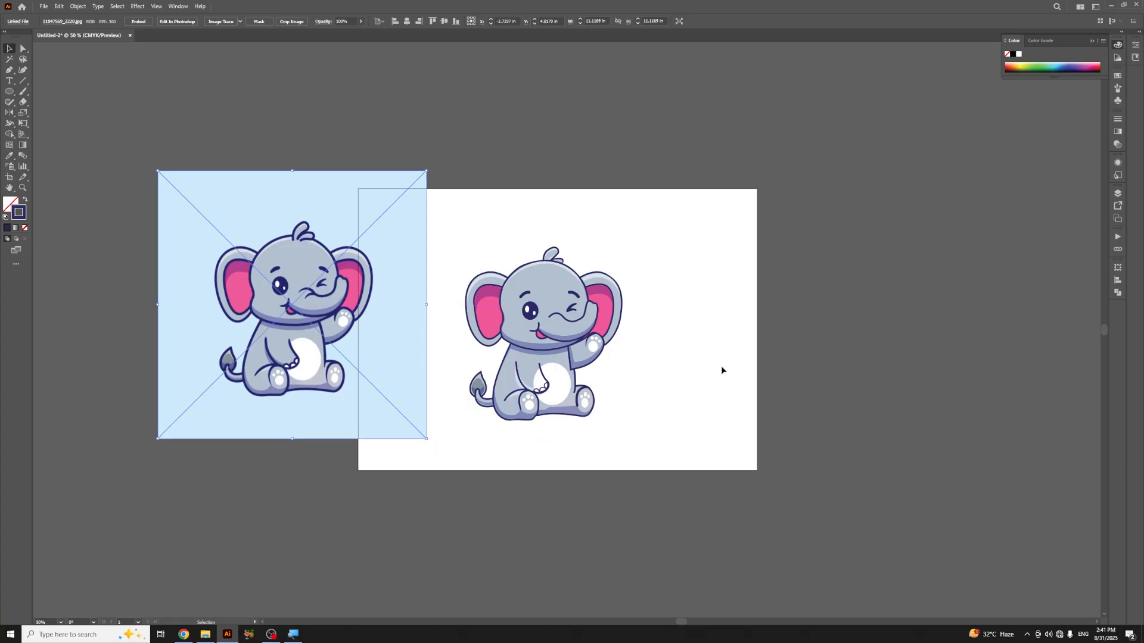
{"action": "key", "text": "ctrl+equal"}
{"action": "key", "text": "ctrl+equal"}
{"action": "left_click_drag", "start_coordinate": [723, 377], "coordinate": [401, 312]}
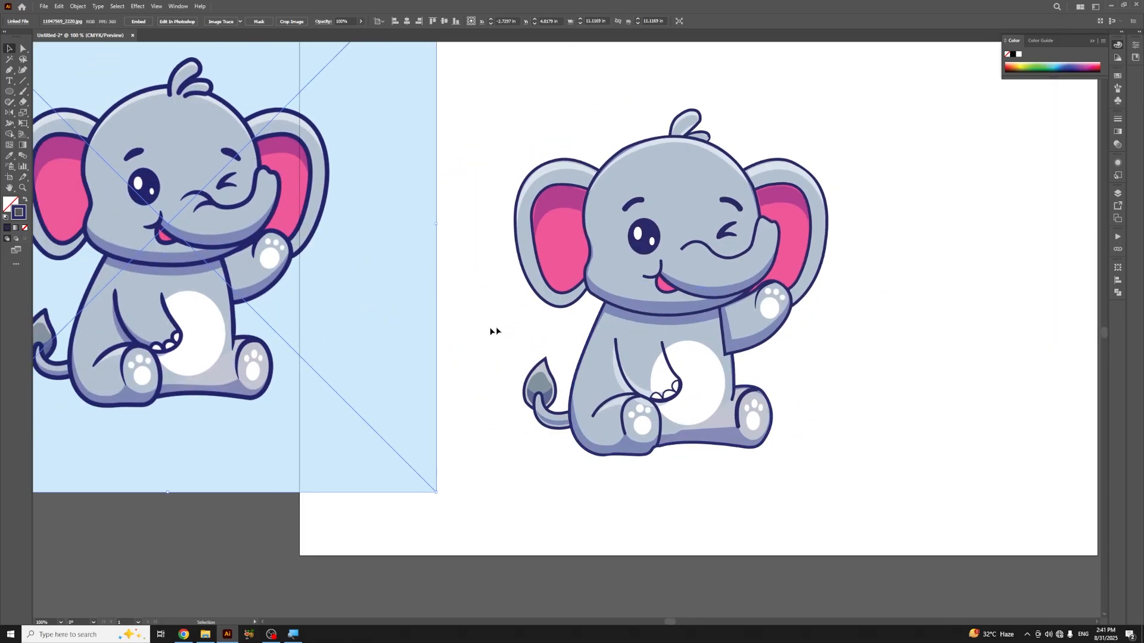
Step: Fill the resting arm shape with the blue-grey sampled from the body, without a stroke
{"action": "left_click", "coordinate": [668, 363]}
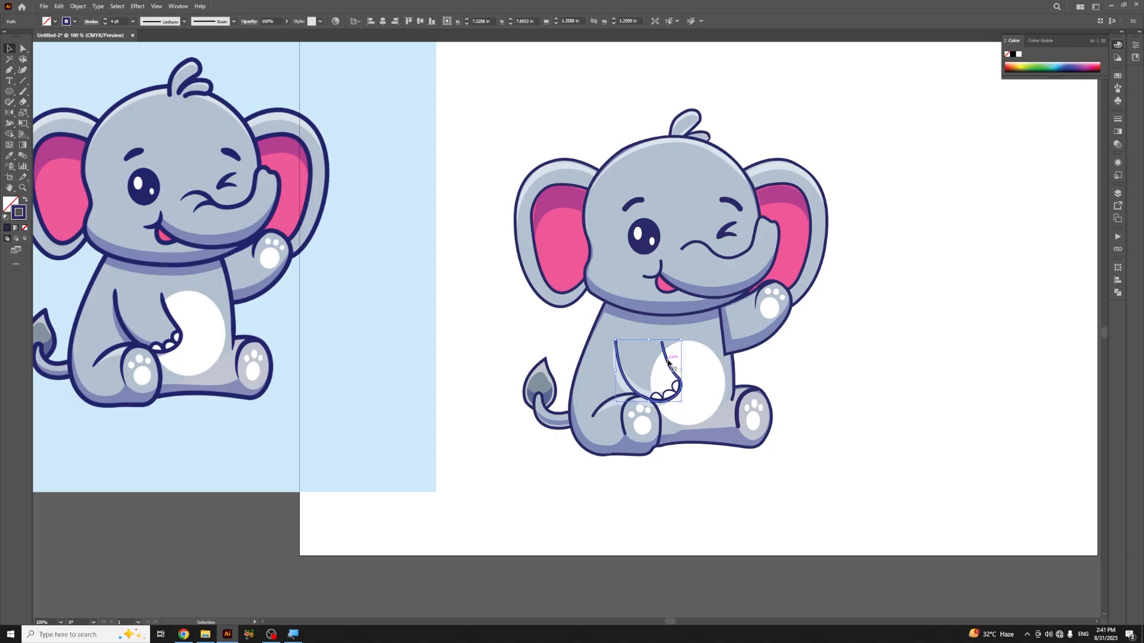
{"action": "key", "text": "i"}
{"action": "left_click", "coordinate": [644, 355]}
{"action": "key", "text": "v"}
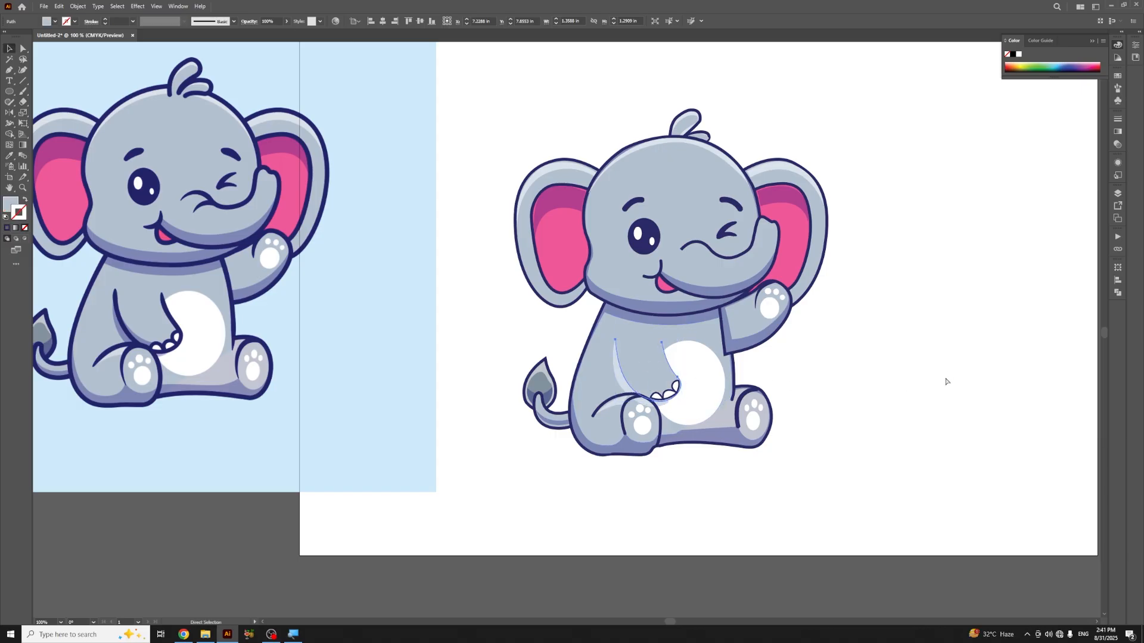
{"action": "key", "text": "v"}
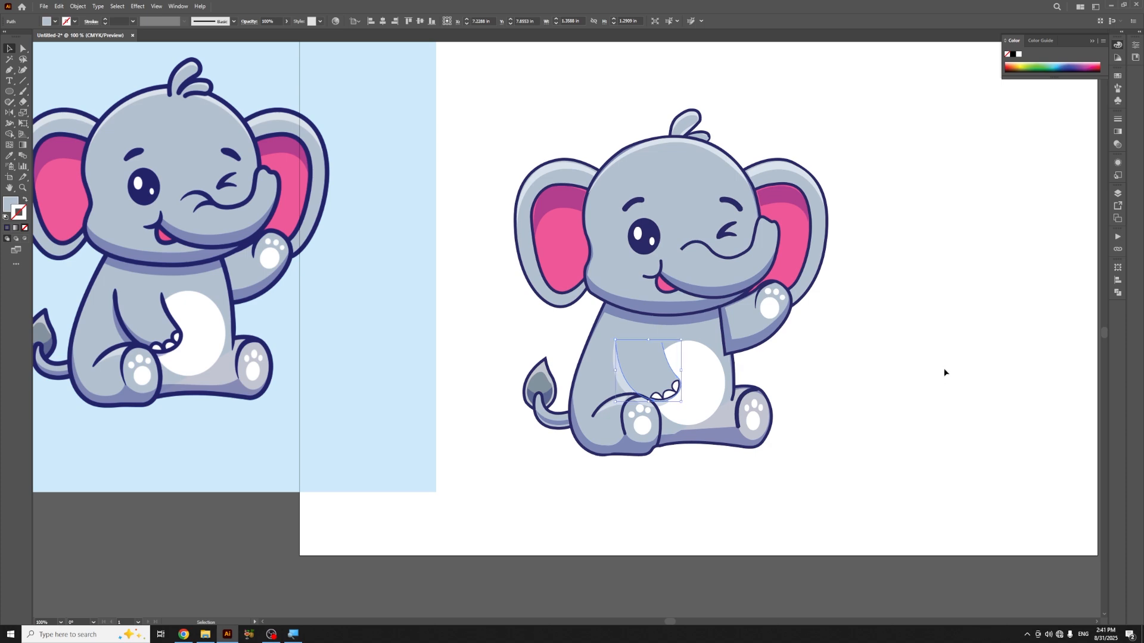
Step: Put the 4 pt navy outline over the filled resting arm by sampling the neighbouring leg line's style
{"action": "key", "text": "i"}
{"action": "left_click", "coordinate": [619, 394]}
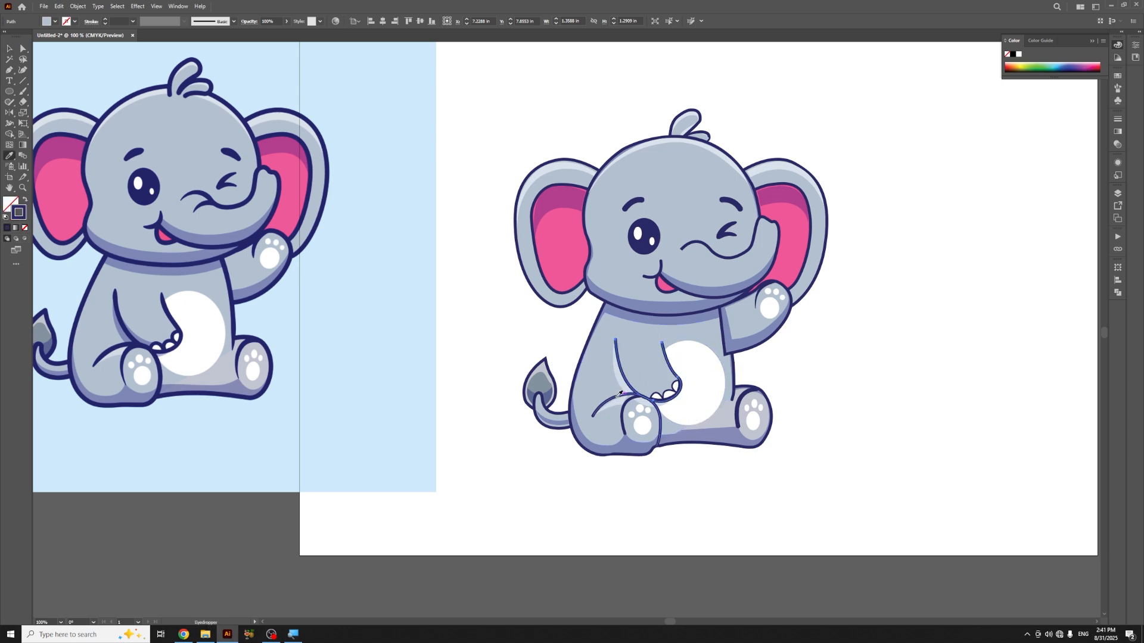
{"action": "key", "text": "v"}
{"action": "left_click", "coordinate": [971, 386]}
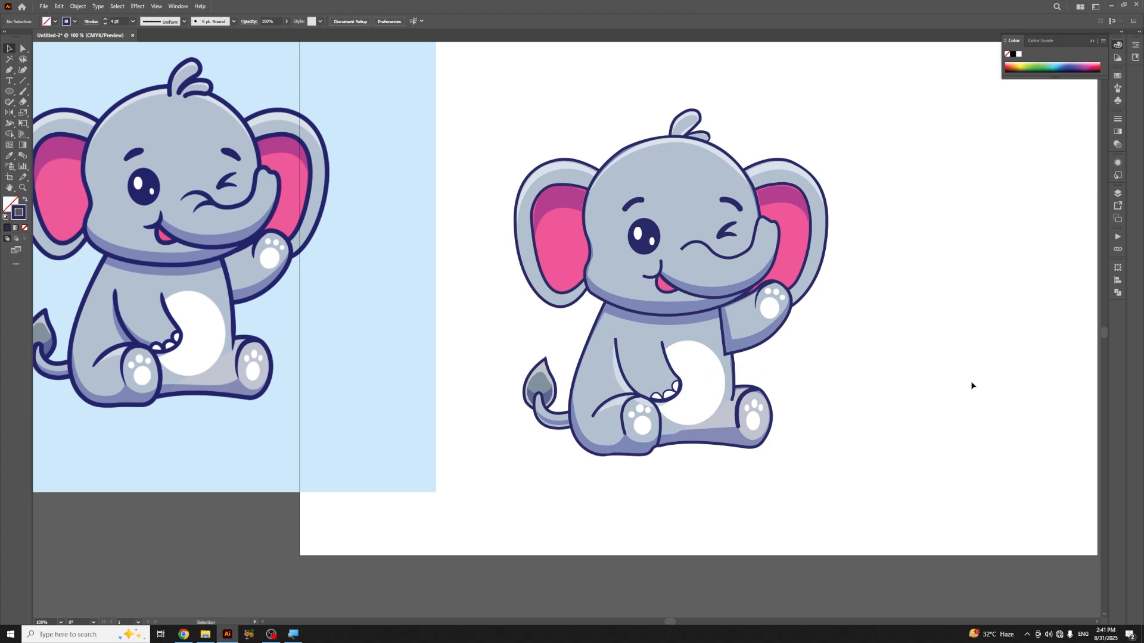
{"action": "key", "text": "ctrl+minus"}
{"action": "key", "text": "ctrl+minus"}
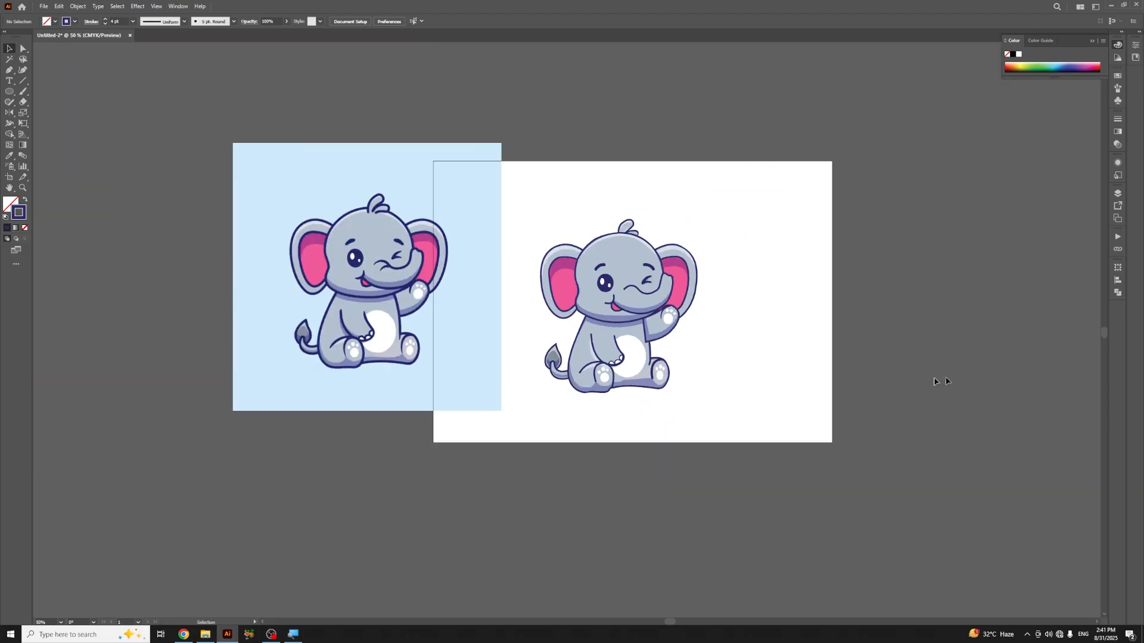